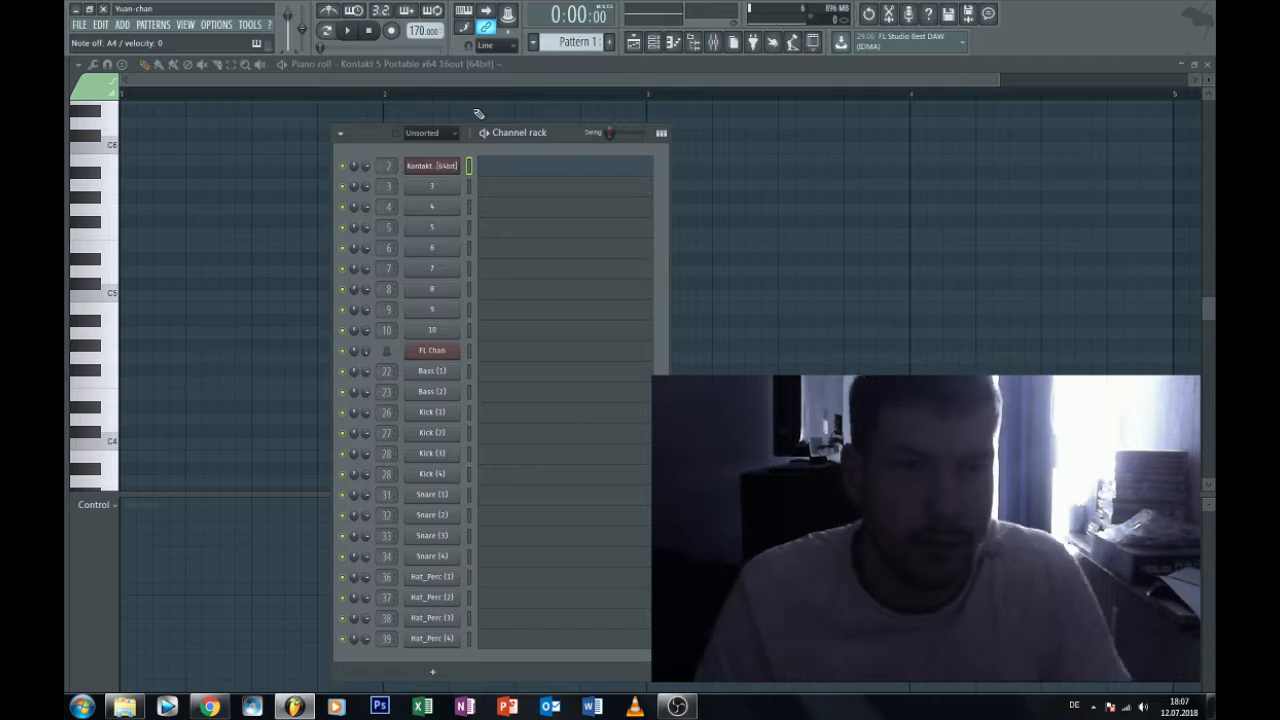
Show the empty Kontakt piano roll and set the project tempo to 130 BPM.
{"action": "left_click", "coordinate": [455, 79]}
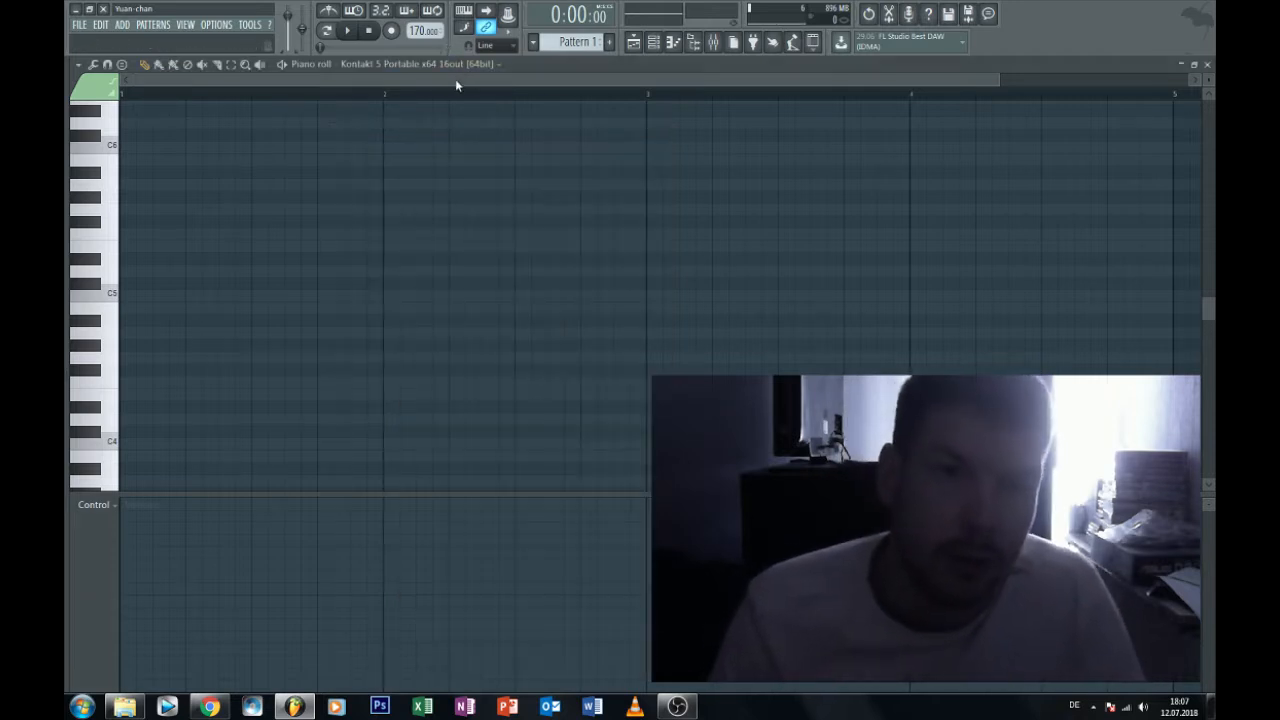
{"action": "left_click_drag", "start_coordinate": [998, 79], "coordinate": [752, 79]}
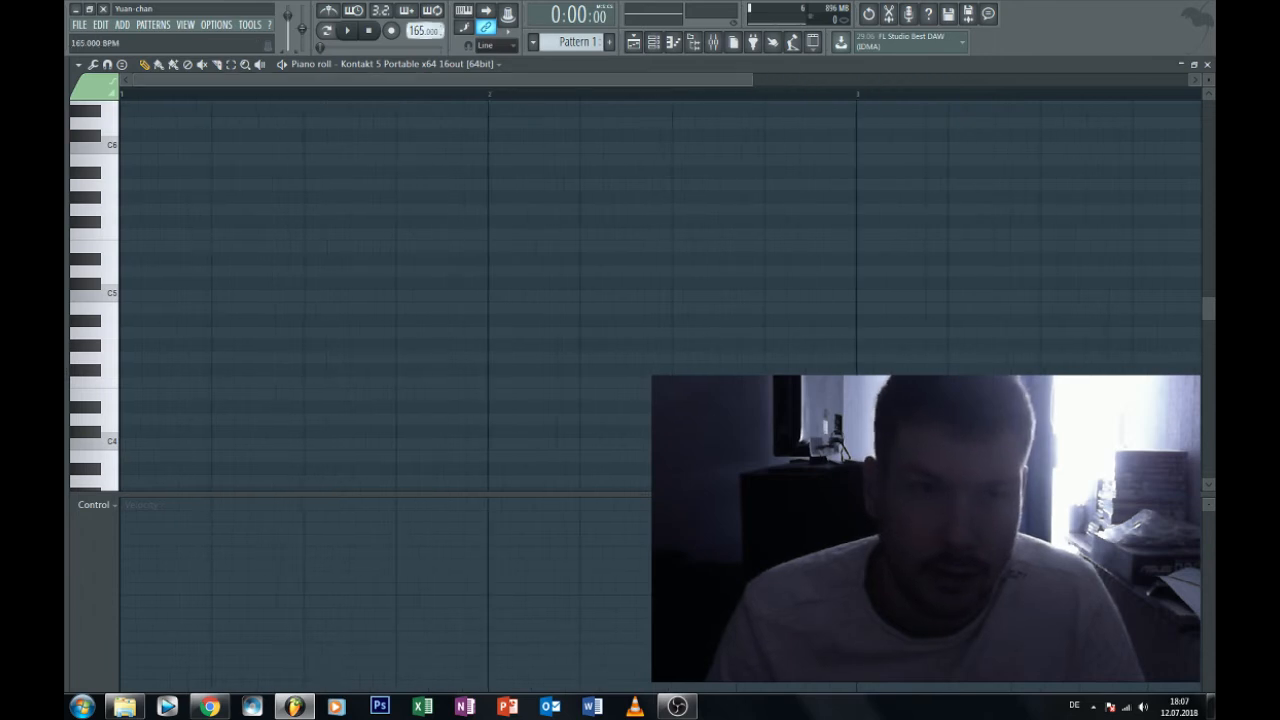
{"action": "left_click_drag", "start_coordinate": [422, 31], "coordinate": [422, 27]}
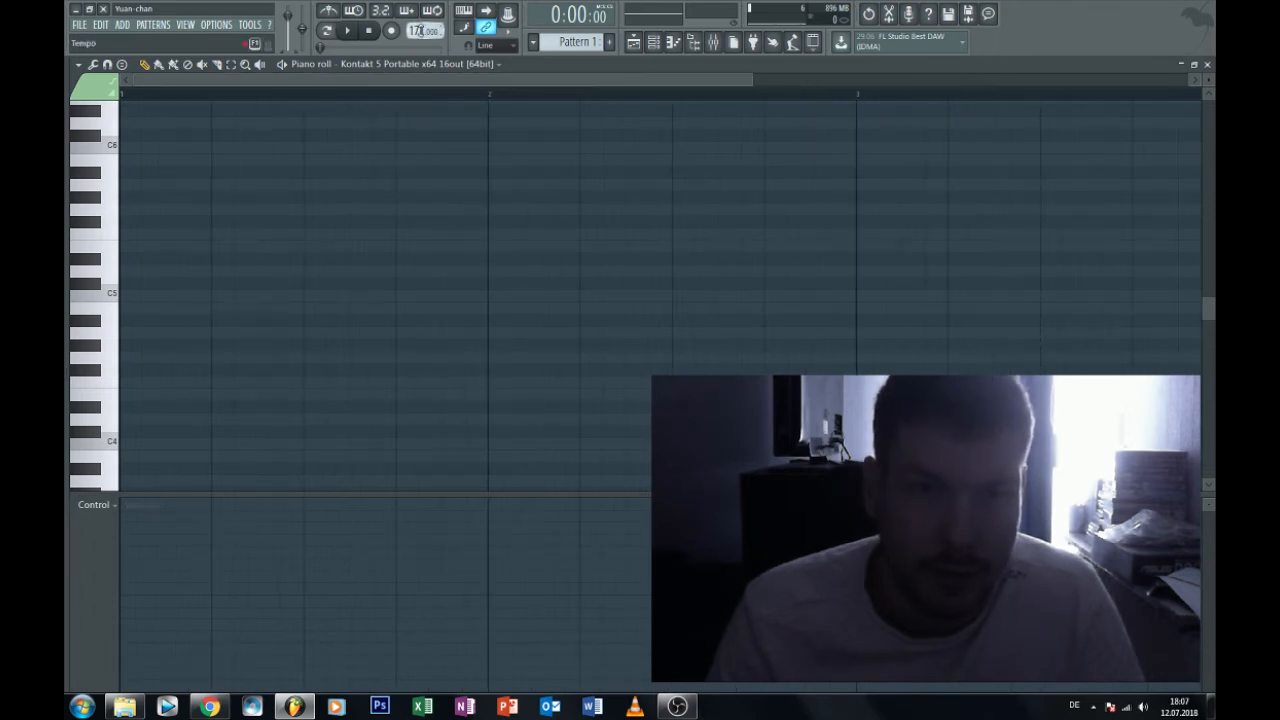
{"action": "left_click_drag", "start_coordinate": [422, 31], "coordinate": [422, 36]}
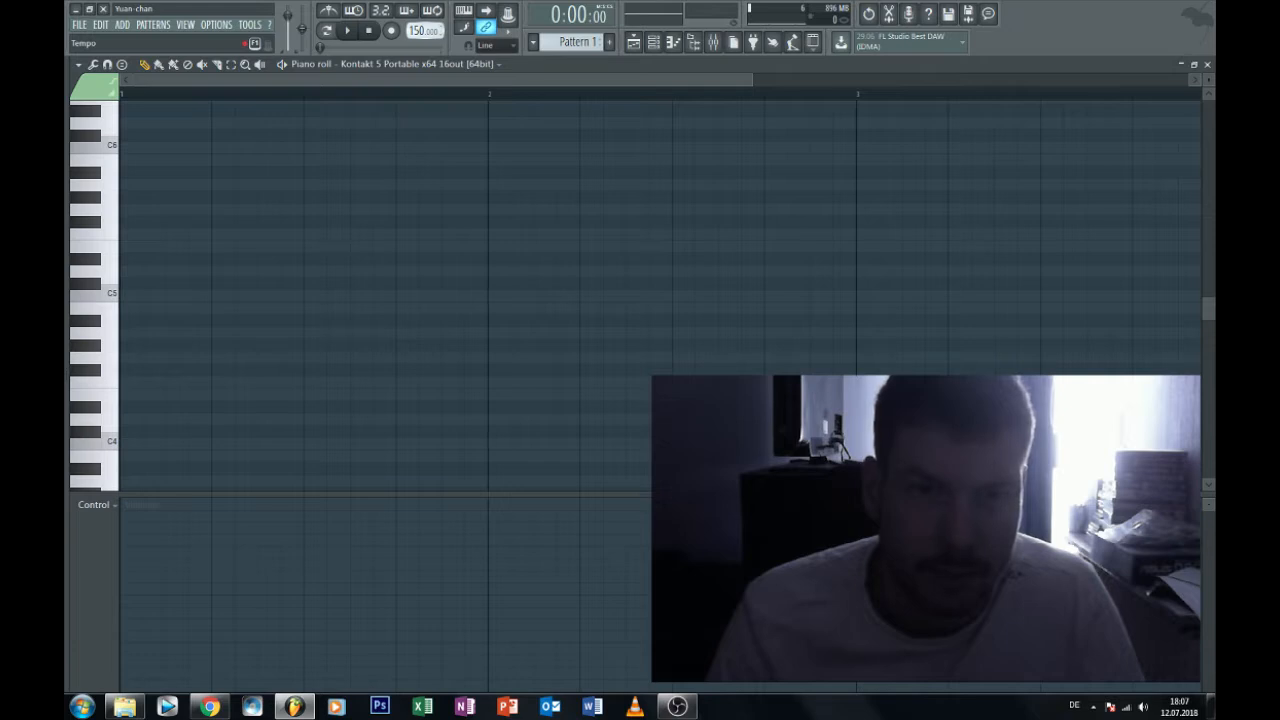
{"action": "left_click_drag", "start_coordinate": [422, 31], "coordinate": [420, 34]}
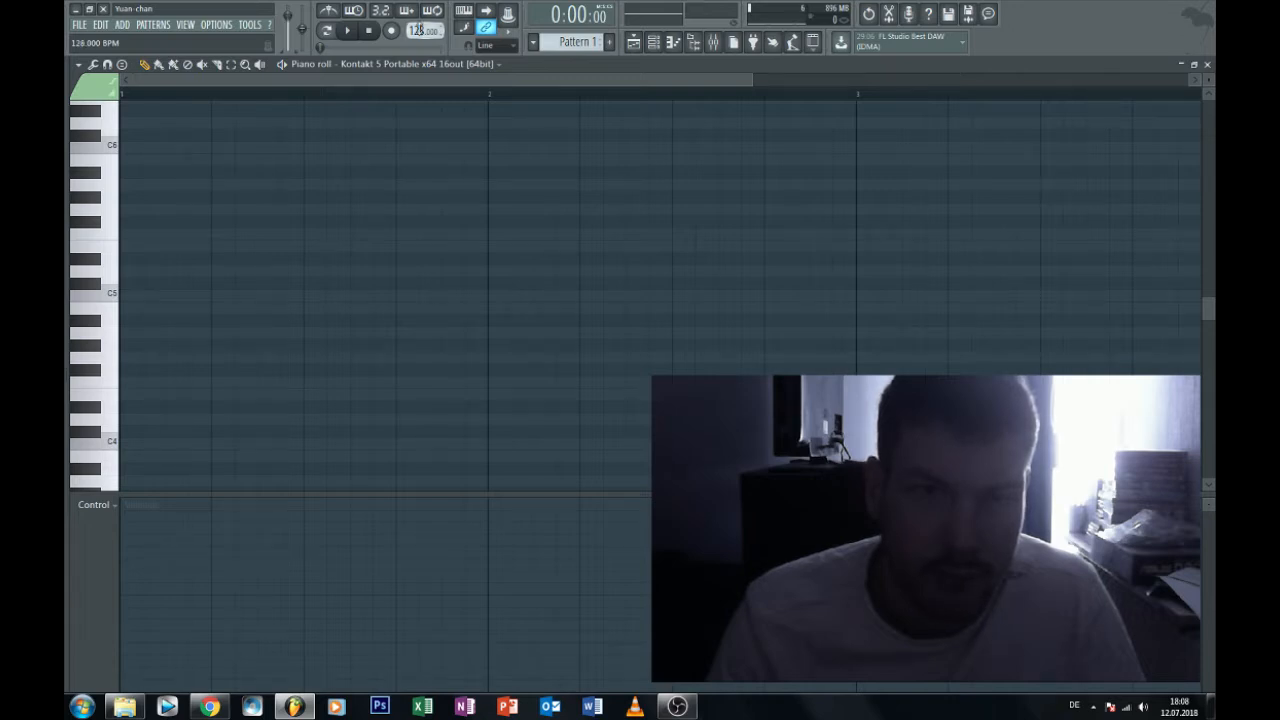
{"action": "left_click_drag", "start_coordinate": [419, 30], "coordinate": [419, 28]}
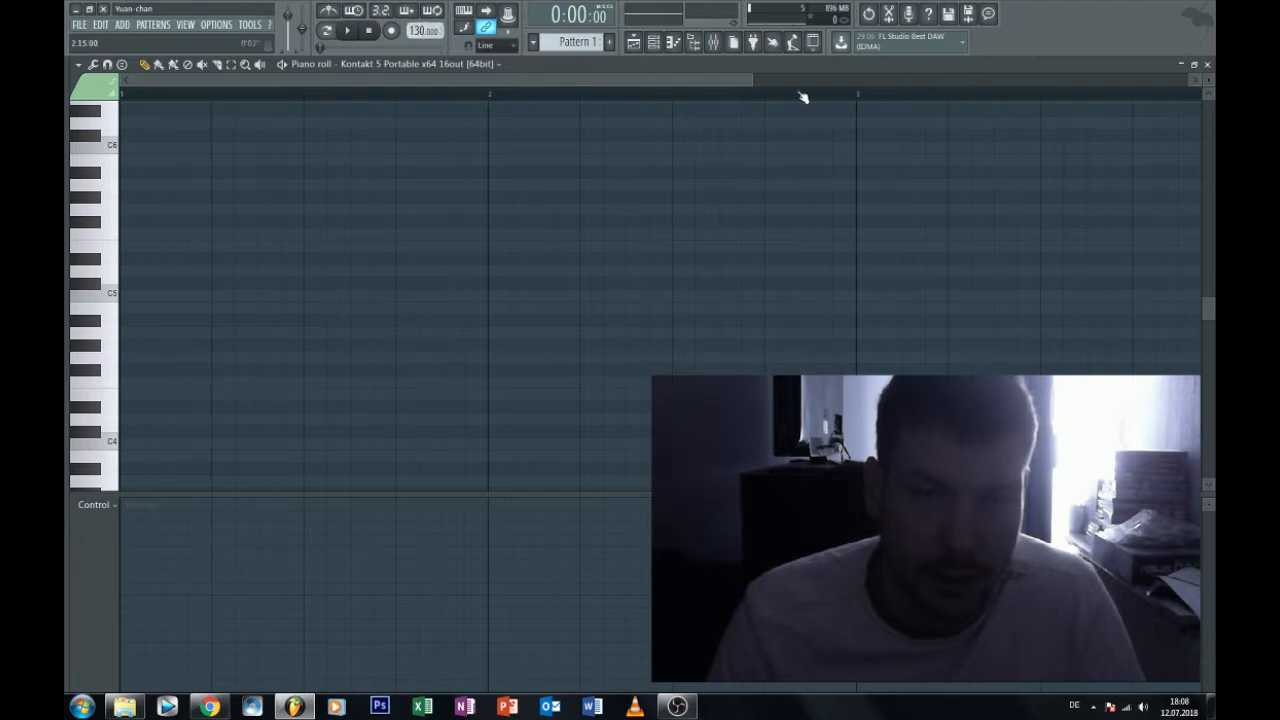
{"action": "left_click_drag", "start_coordinate": [757, 78], "coordinate": [180, 83]}
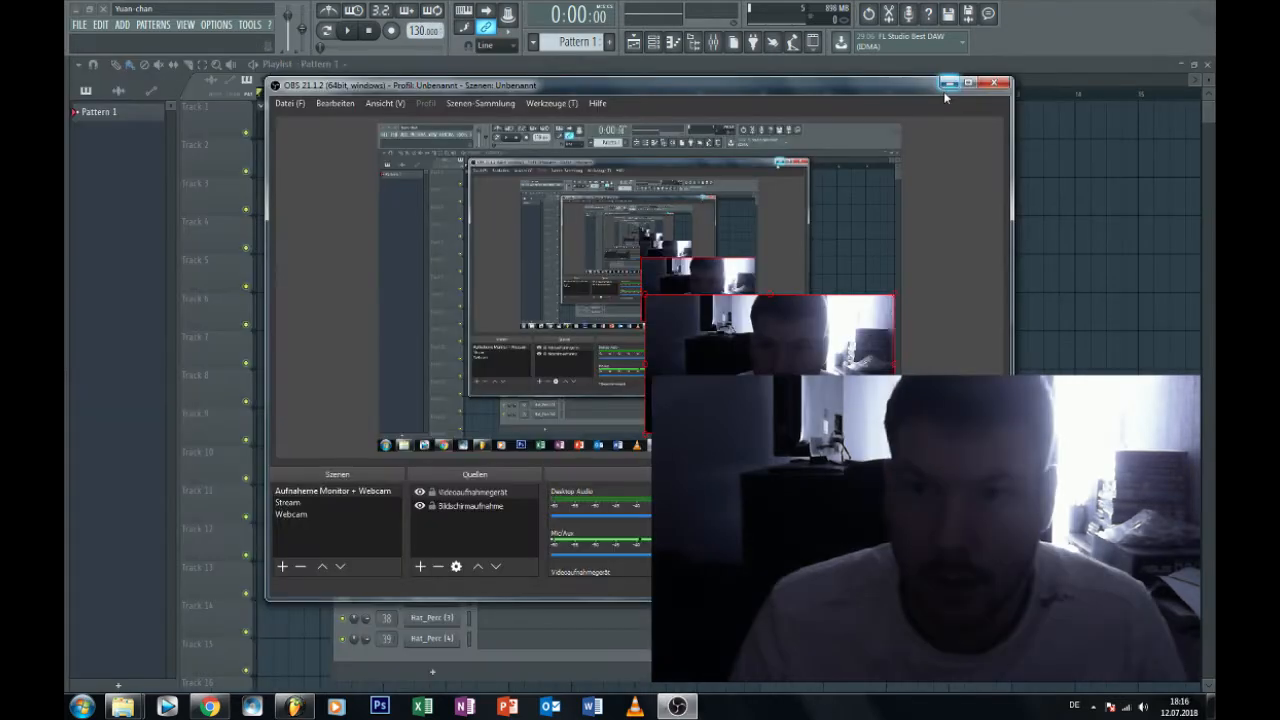
Minimize OBS, reveal the project browser and expand the Kontakt 5 generator's parameter list.
{"action": "left_click", "coordinate": [948, 83]}
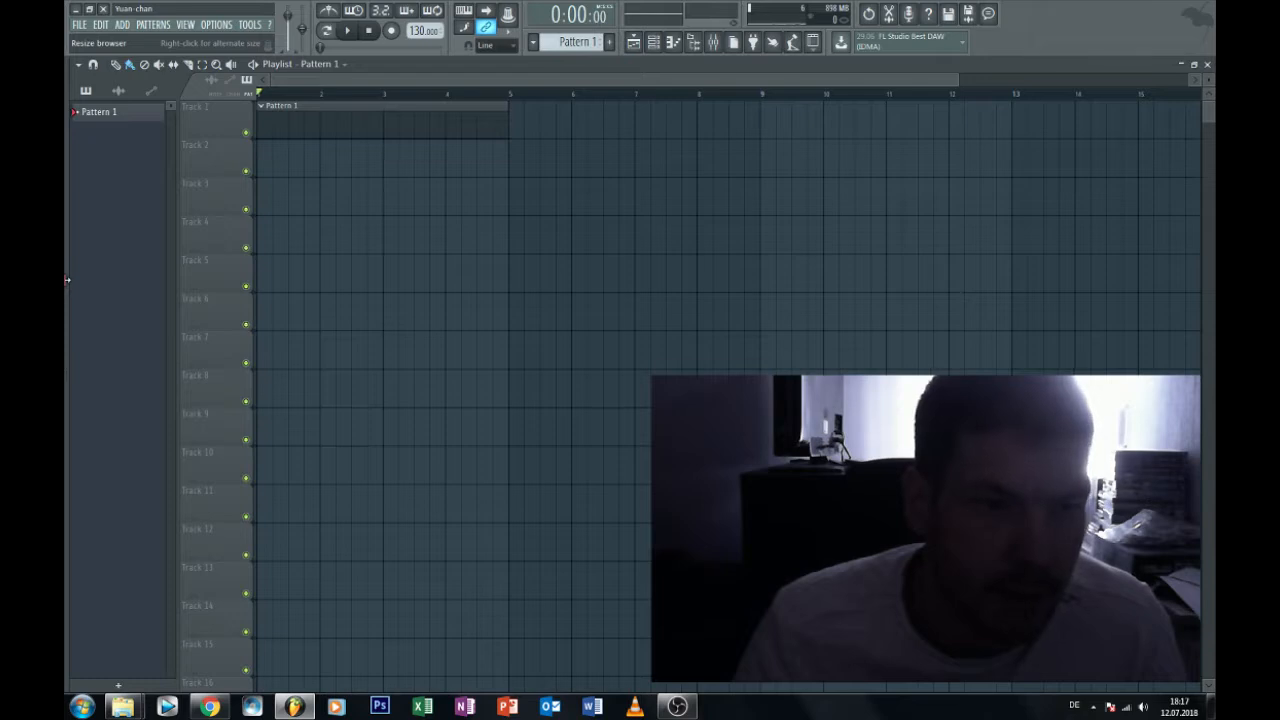
{"action": "left_click_drag", "start_coordinate": [67, 280], "coordinate": [122, 282]}
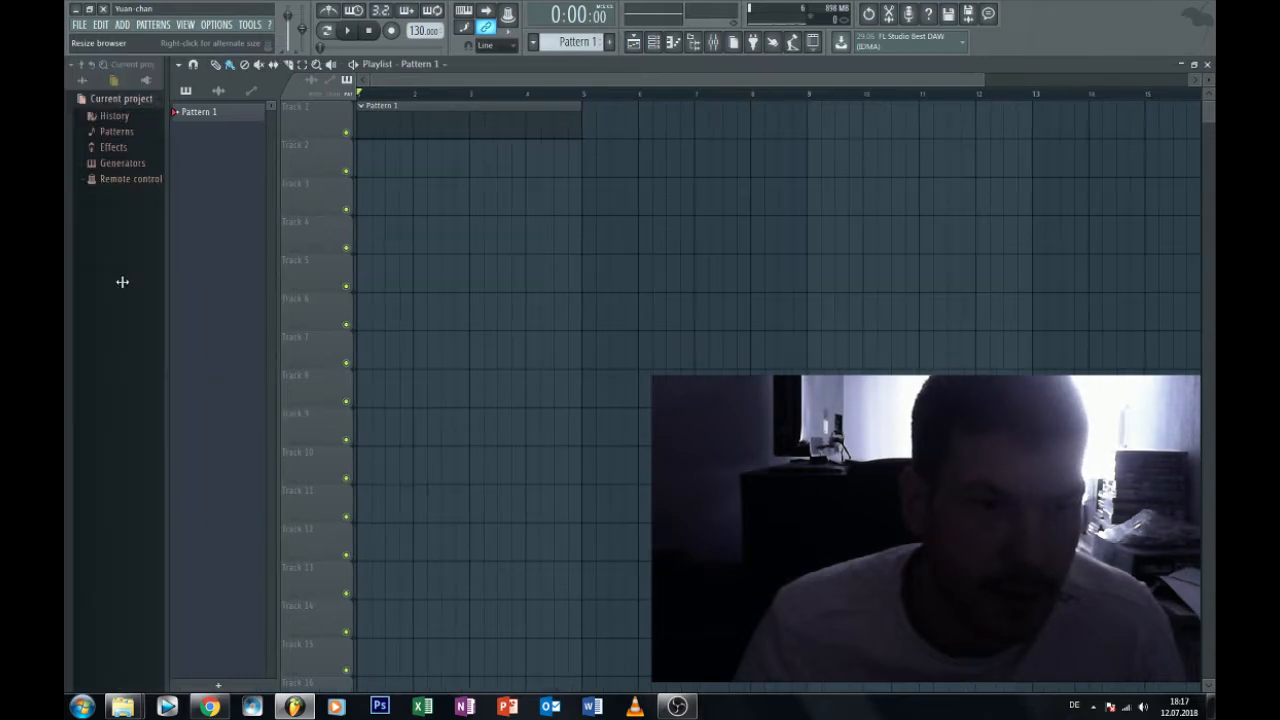
{"action": "left_click", "coordinate": [128, 163]}
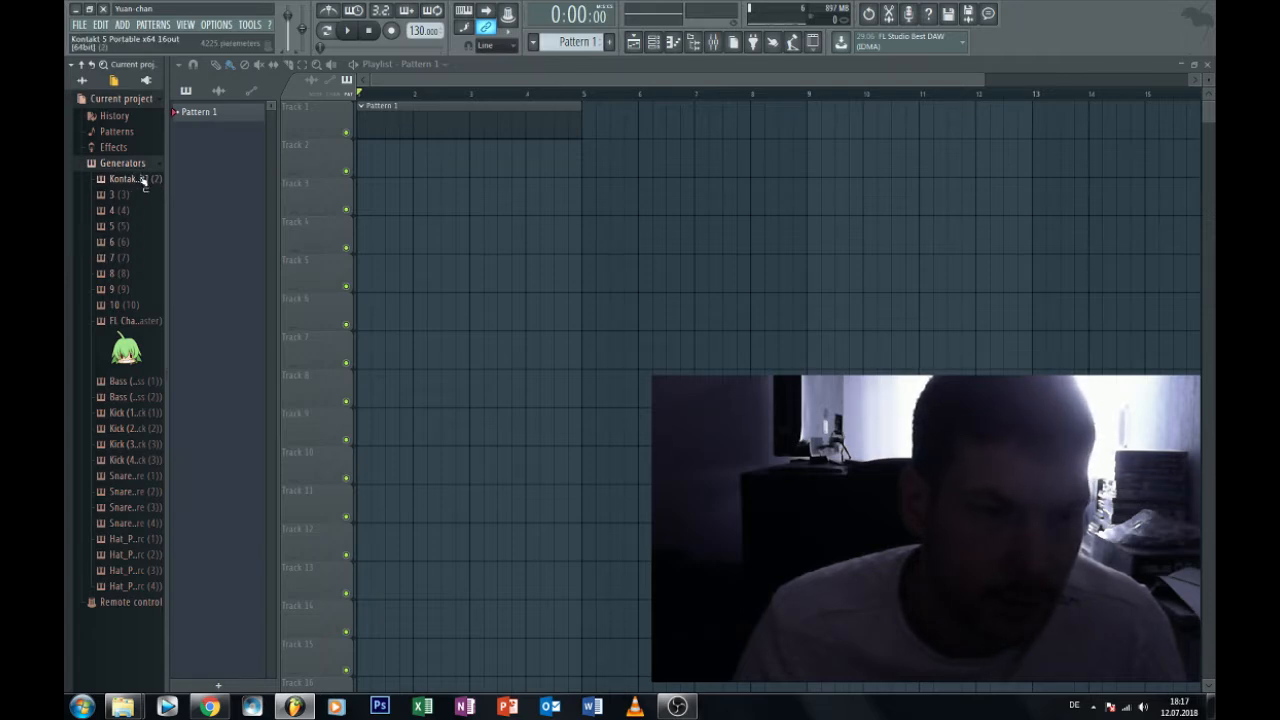
{"action": "left_click", "coordinate": [143, 180]}
{"action": "left_click", "coordinate": [145, 180]}
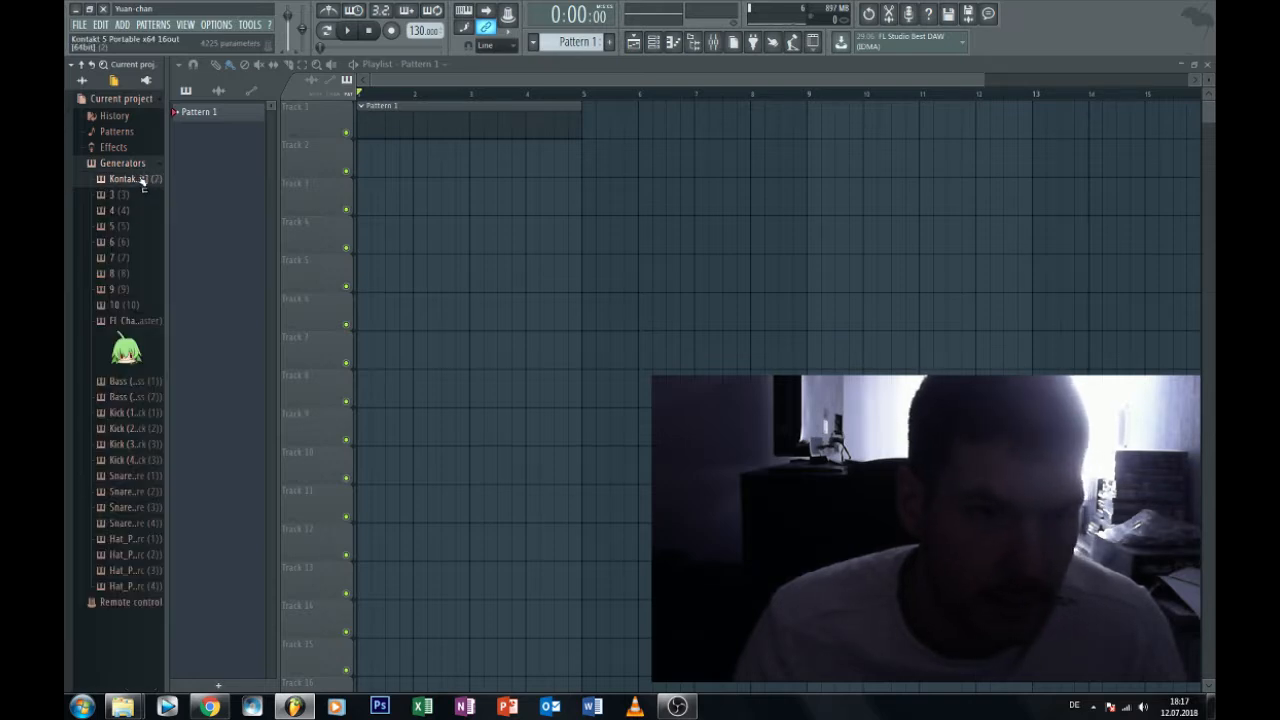
{"action": "left_click", "coordinate": [143, 180]}
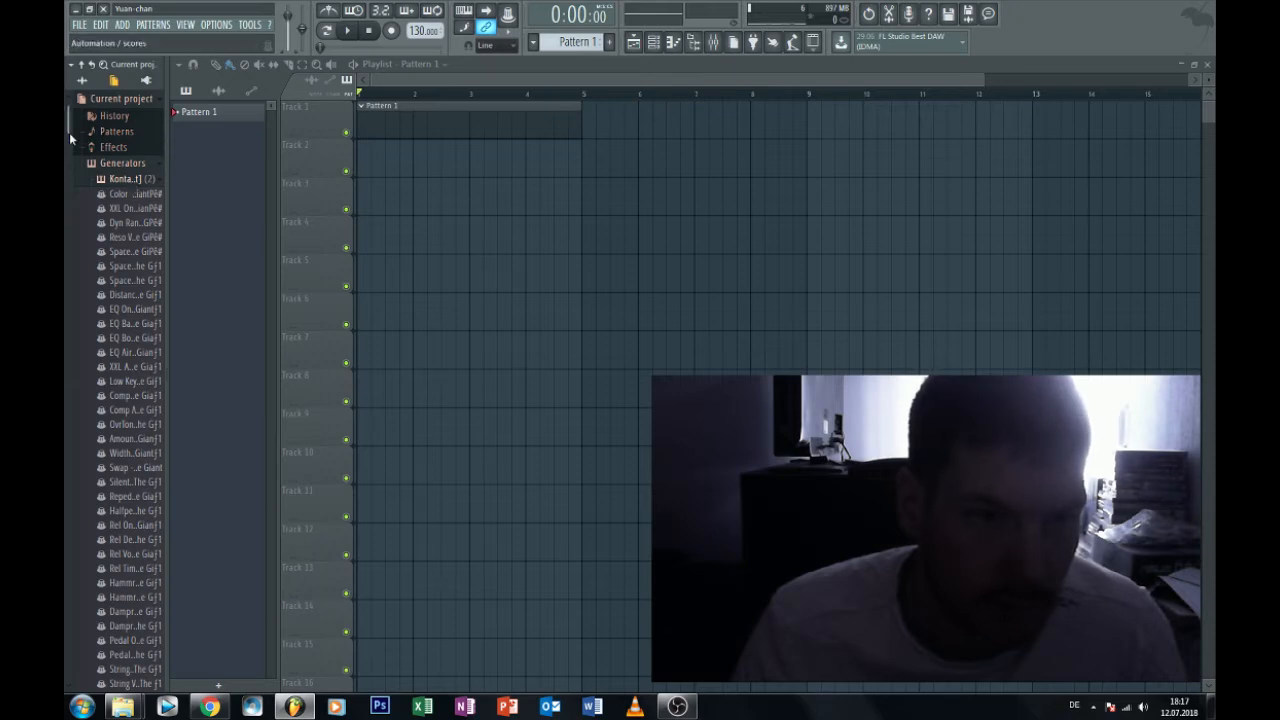
Create an automation clip for Kontakt's MIDI CC #64 (Damper pedal (sustain)) and hide the browser.
{"action": "left_click_drag", "start_coordinate": [66, 118], "coordinate": [104, 565]}
{"action": "scroll", "coordinate": [110, 580], "scroll_direction": "down", "scroll_amount": 9}
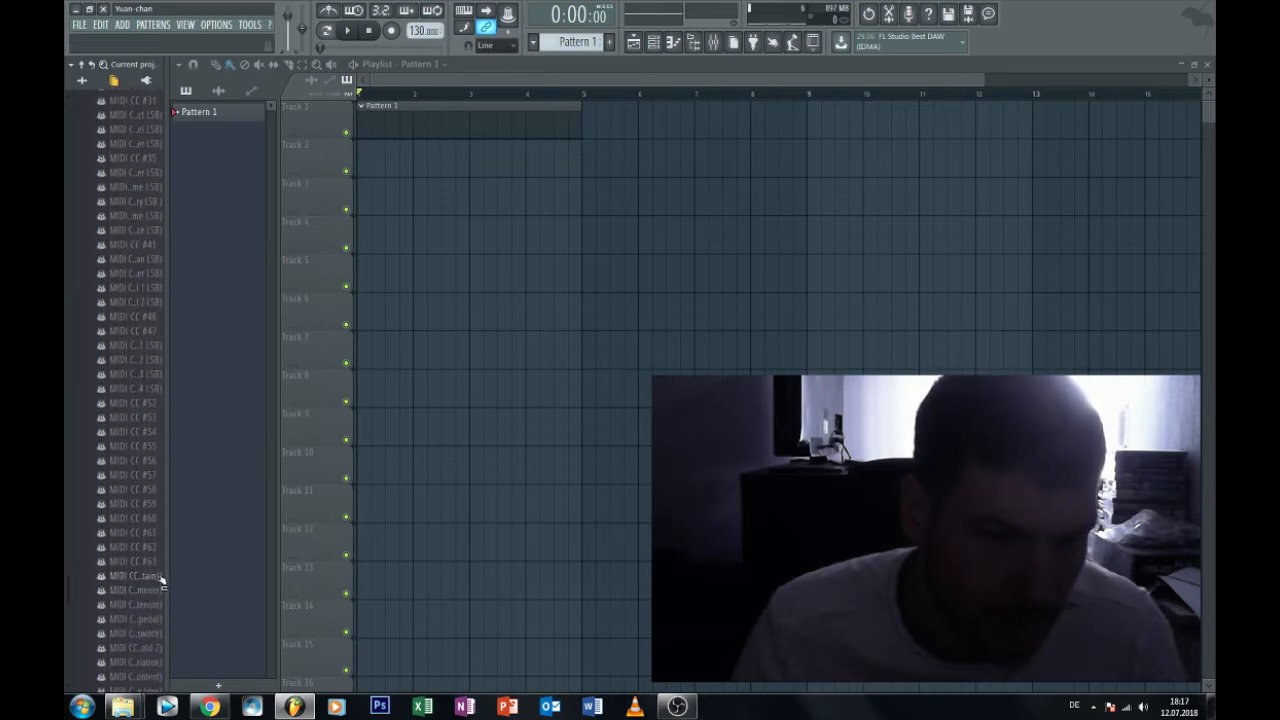
{"action": "left_click_drag", "start_coordinate": [162, 579], "coordinate": [340, 599]}
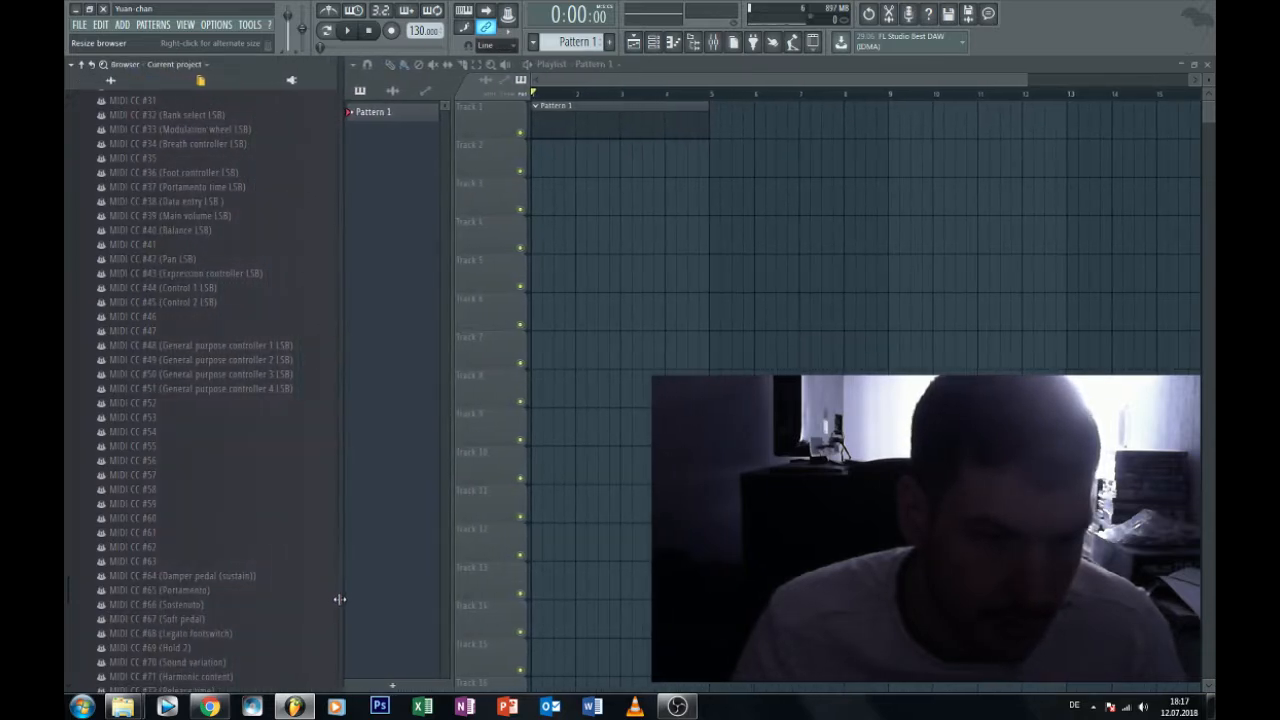
{"action": "right_click", "coordinate": [170, 576]}
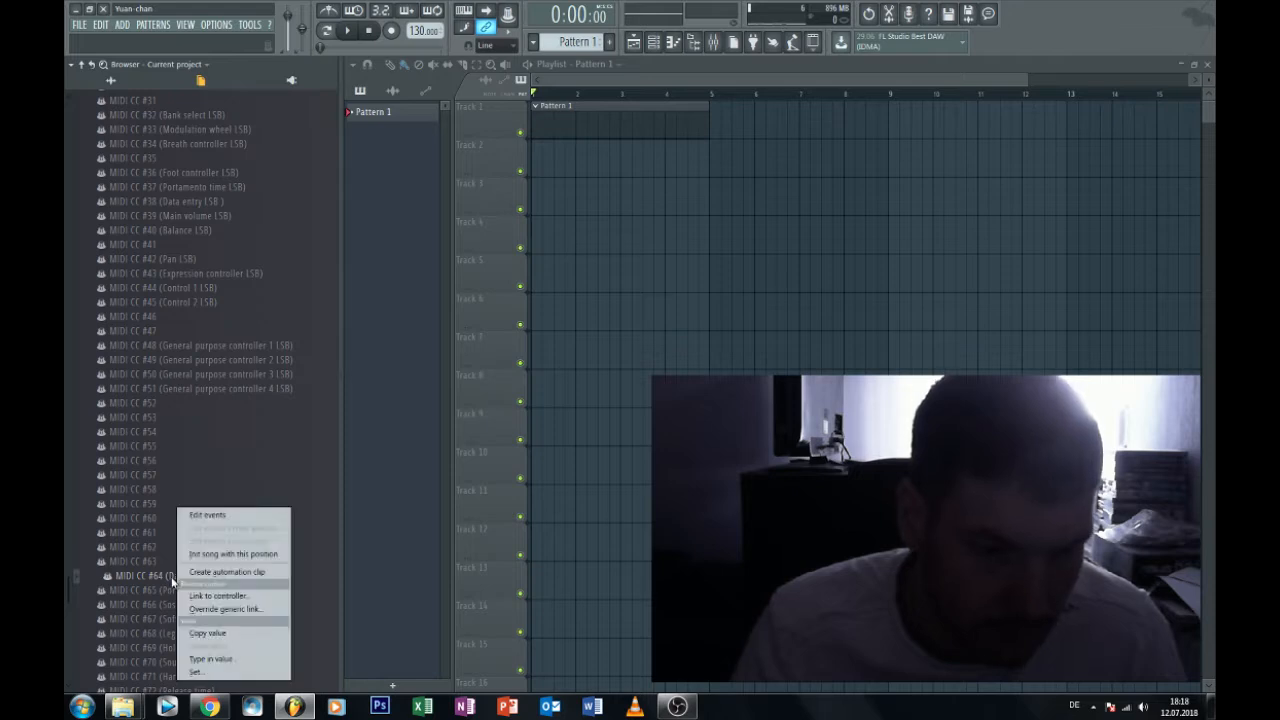
{"action": "left_click", "coordinate": [230, 572]}
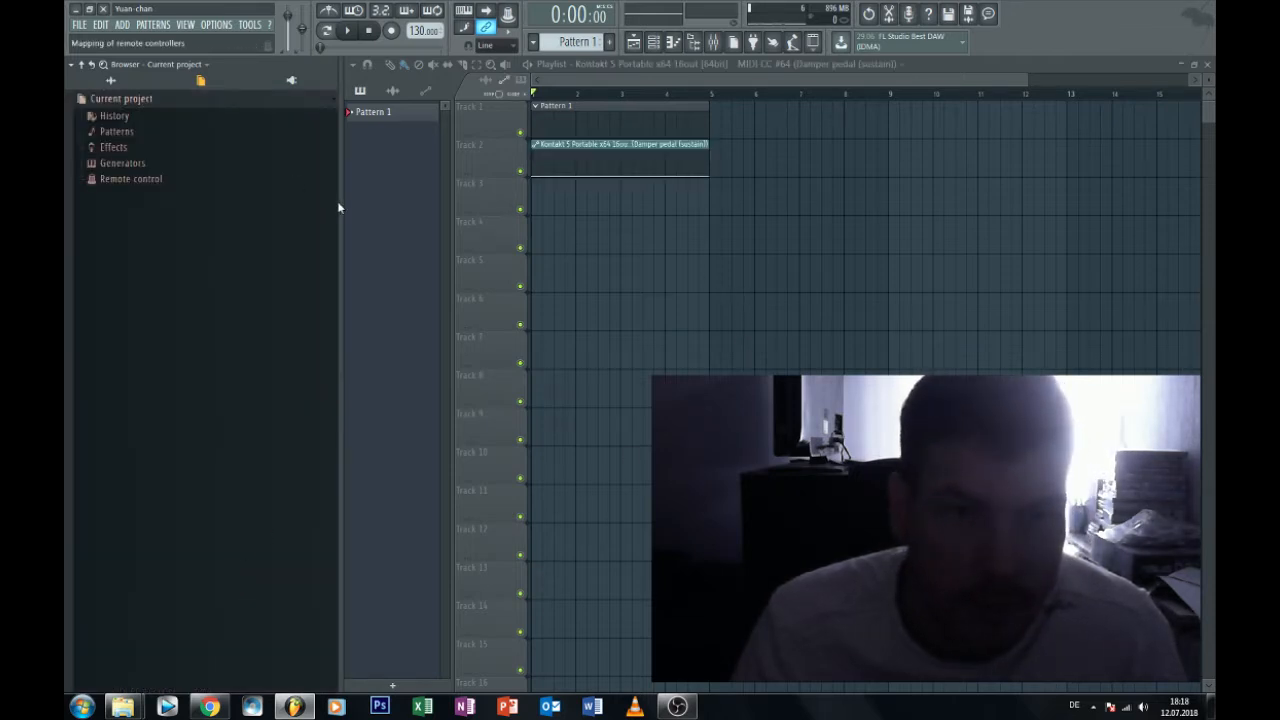
{"action": "left_click_drag", "start_coordinate": [343, 202], "coordinate": [67, 193]}
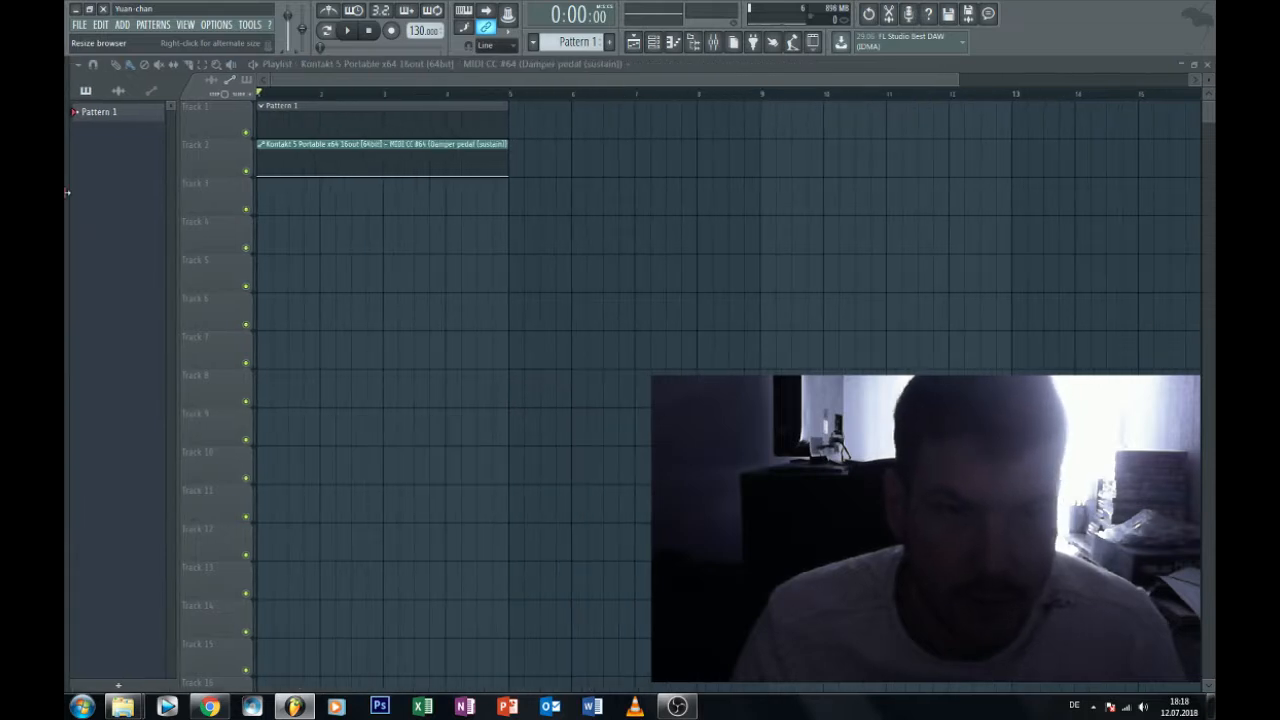
Start song playback, display all channels in the channel rack and close the rack.
{"action": "key", "text": "space"}
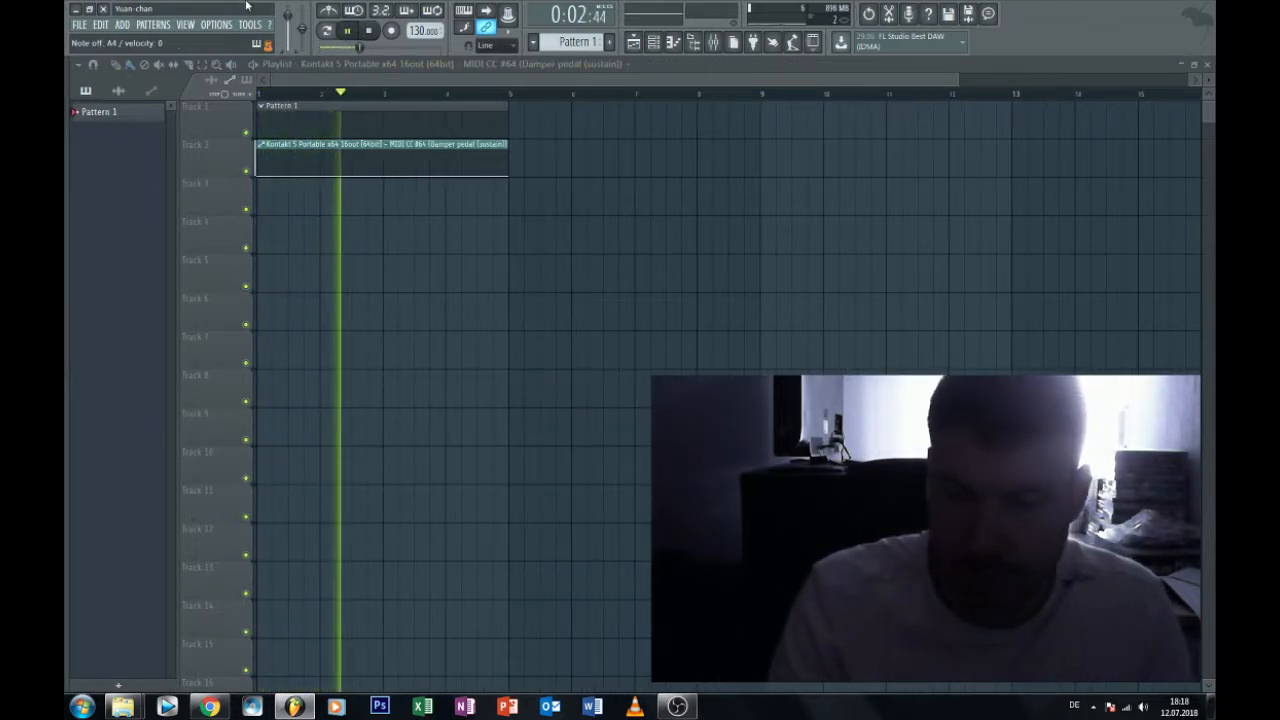
{"action": "double_click", "coordinate": [306, 129]}
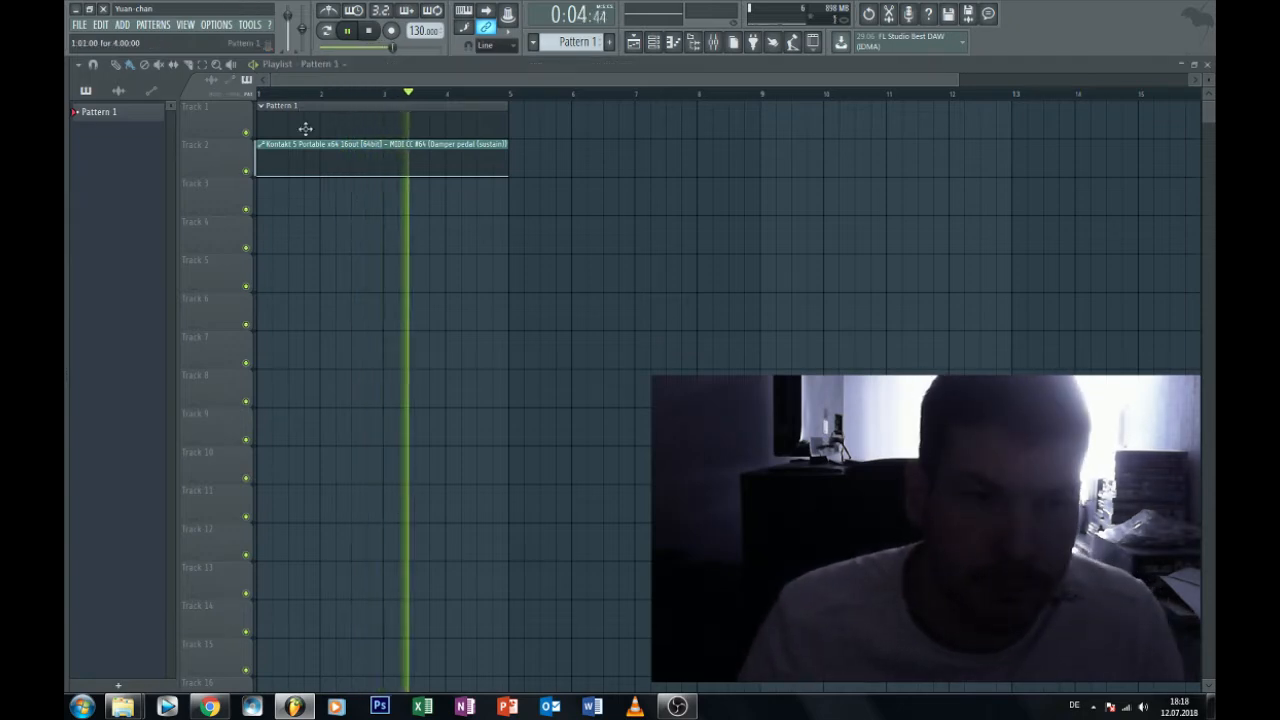
{"action": "left_click", "coordinate": [428, 133]}
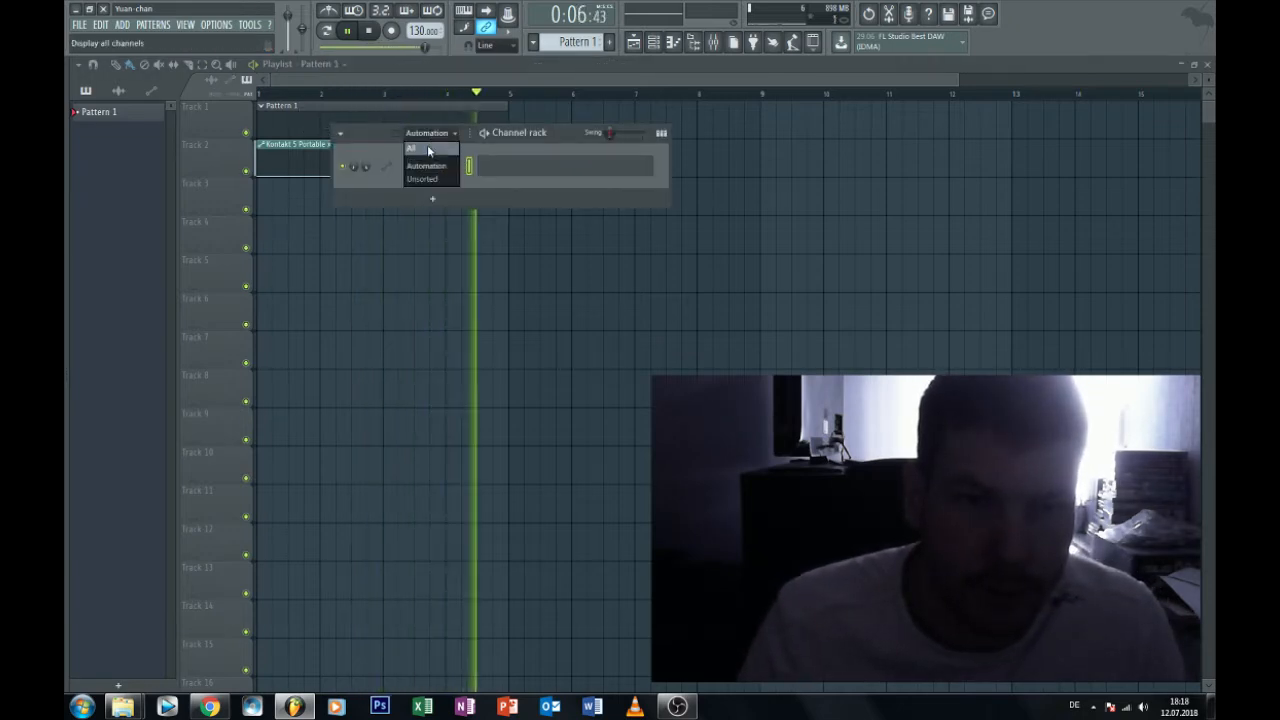
{"action": "left_click", "coordinate": [428, 149]}
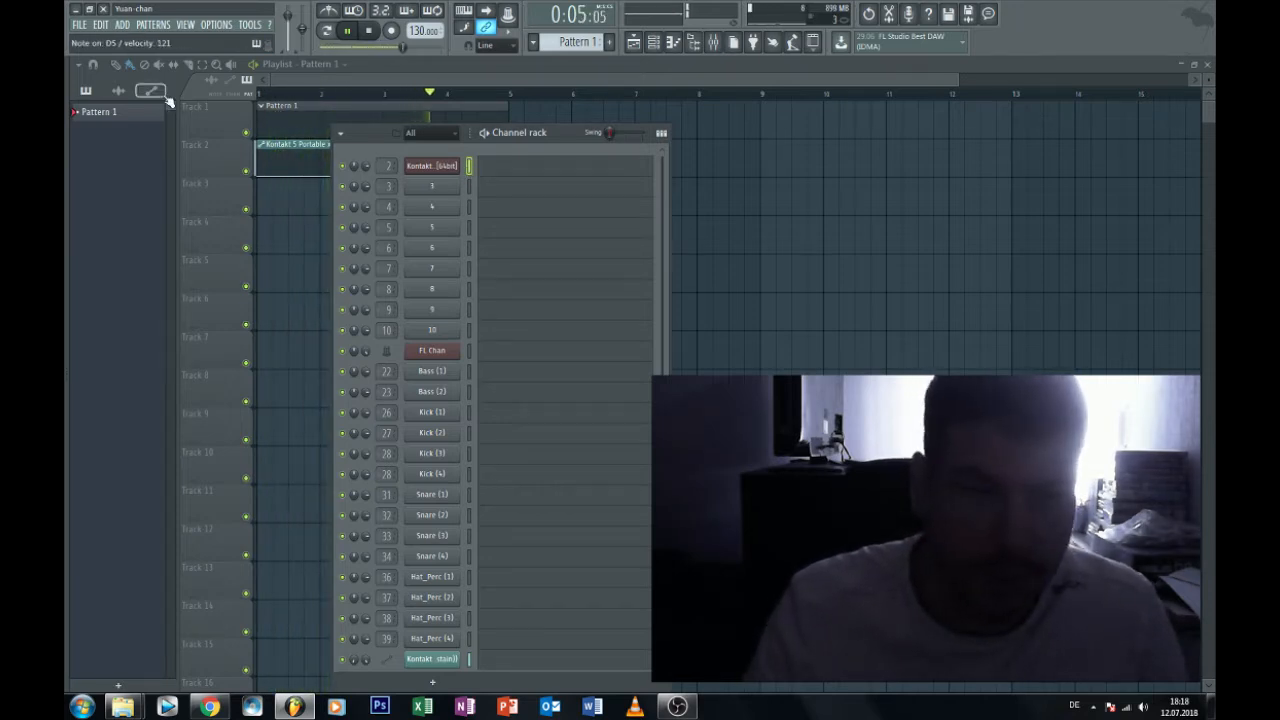
{"action": "key", "text": "F6"}
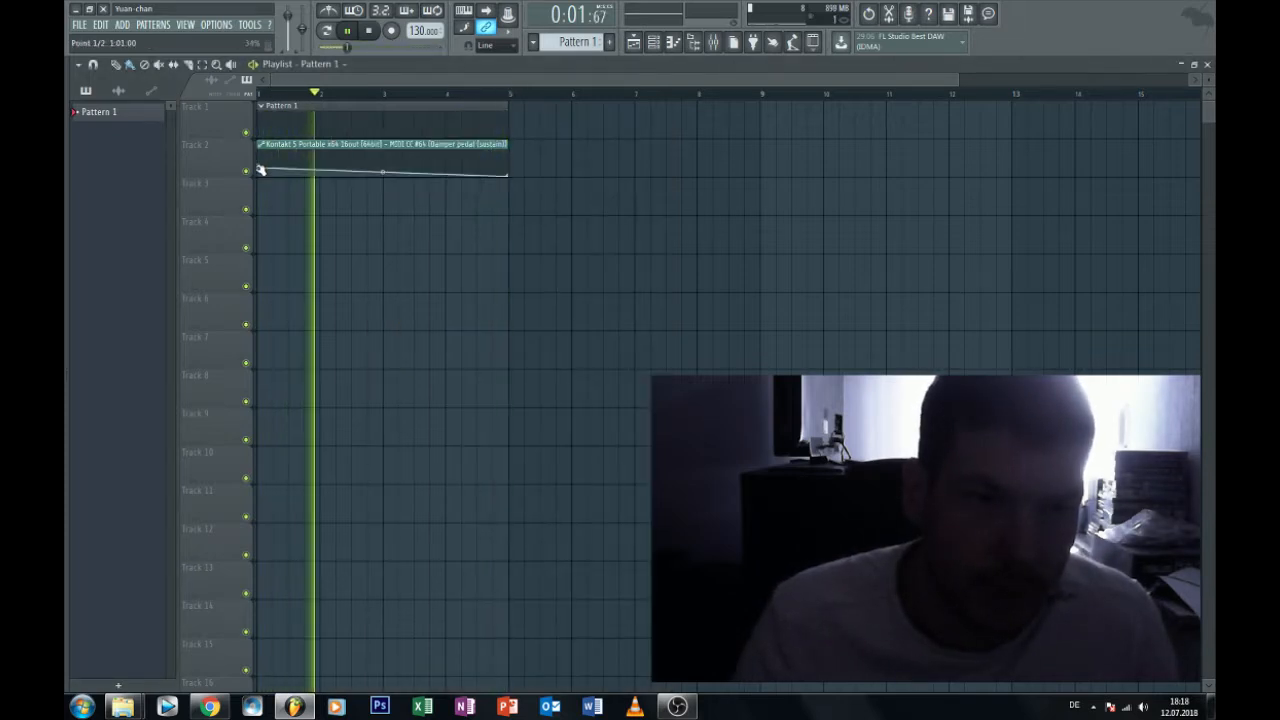
Raise the start and end points of the damper pedal automation clip to the maximum level.
{"action": "left_click_drag", "start_coordinate": [260, 173], "coordinate": [257, 131]}
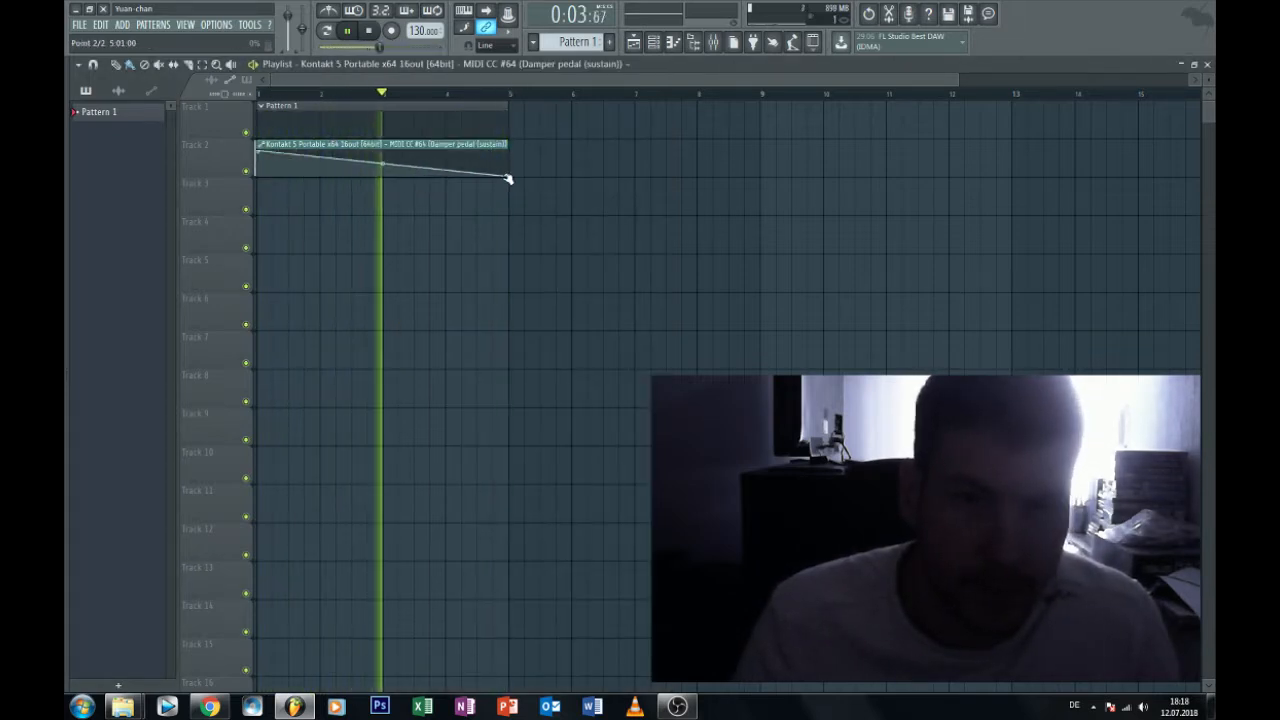
{"action": "left_click_drag", "start_coordinate": [509, 177], "coordinate": [514, 144]}
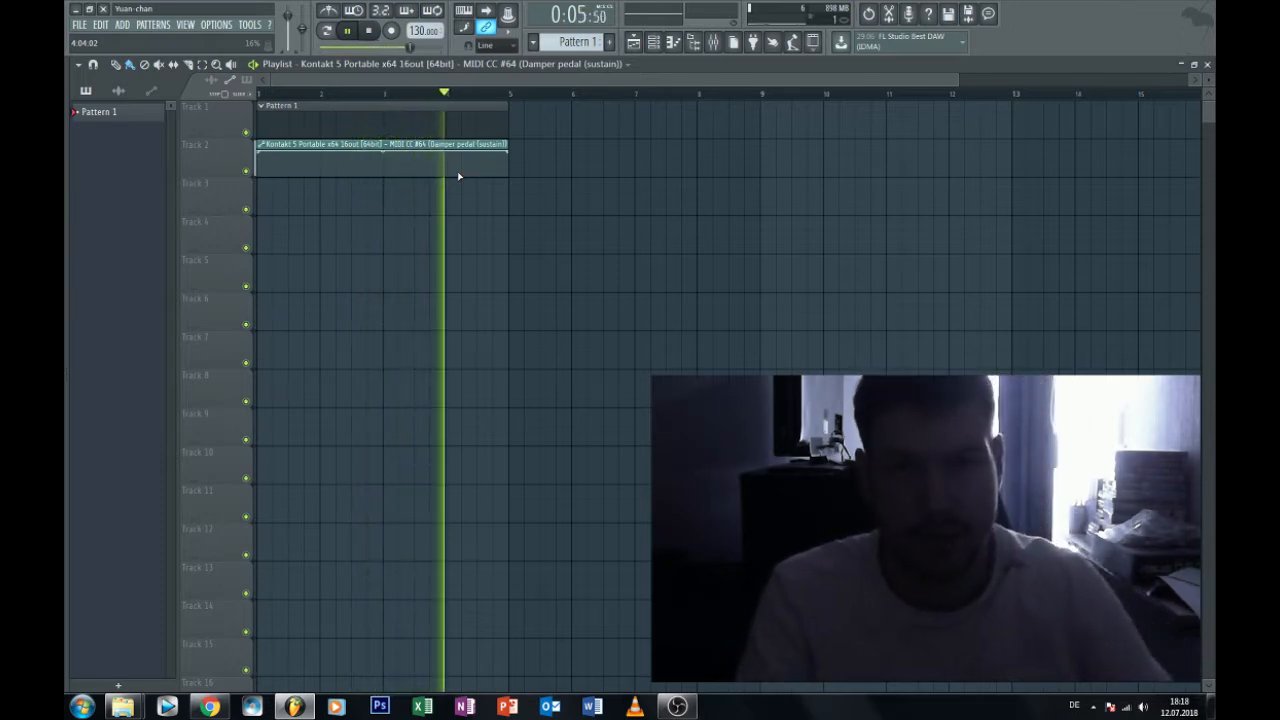
Place half-bar A4 and E5 notes at the start of Pattern 1 in Kontakt's piano roll.
{"action": "double_click", "coordinate": [363, 163]}
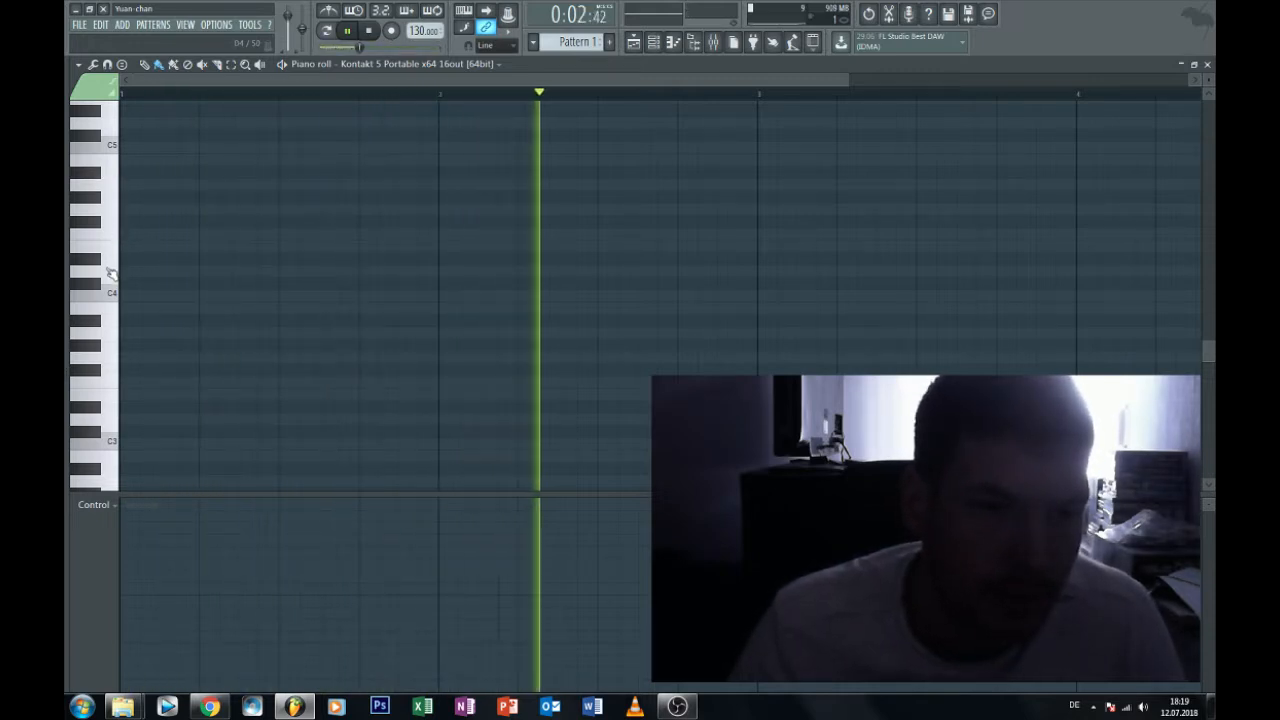
{"action": "scroll", "coordinate": [118, 261], "scroll_direction": "up", "scroll_amount": 2}
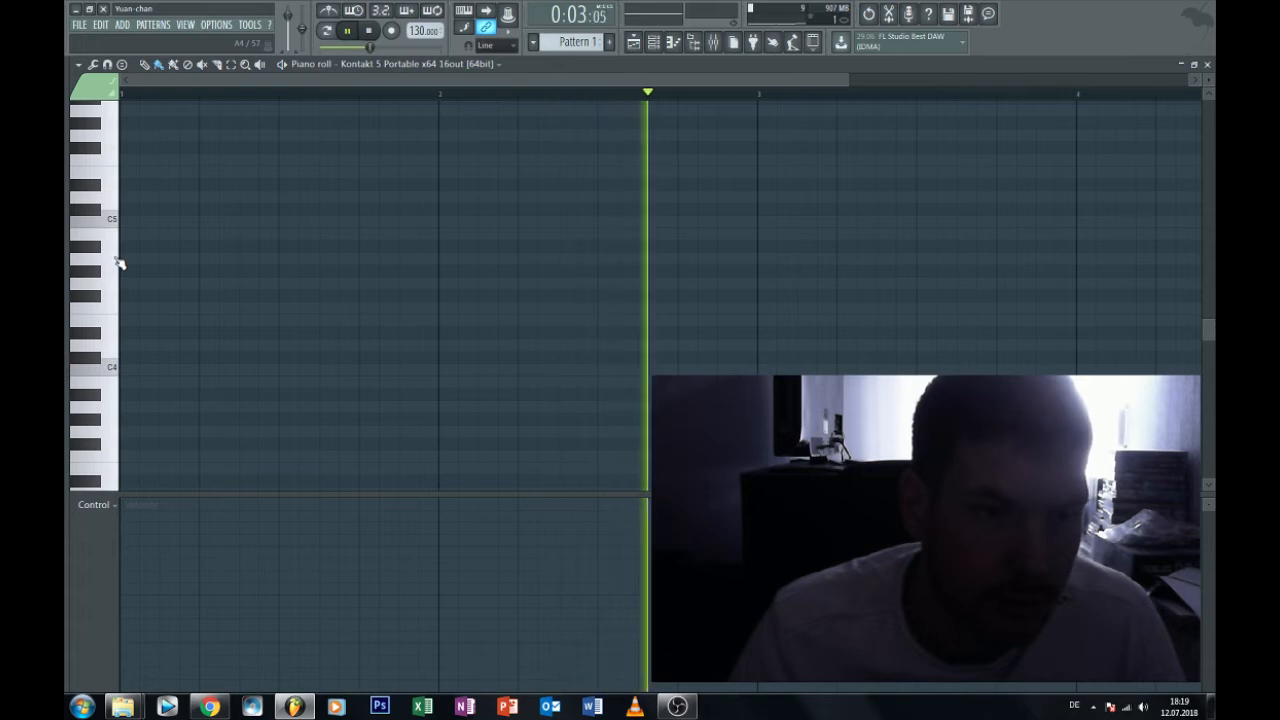
{"action": "scroll", "coordinate": [118, 262], "scroll_direction": "up", "scroll_amount": 1}
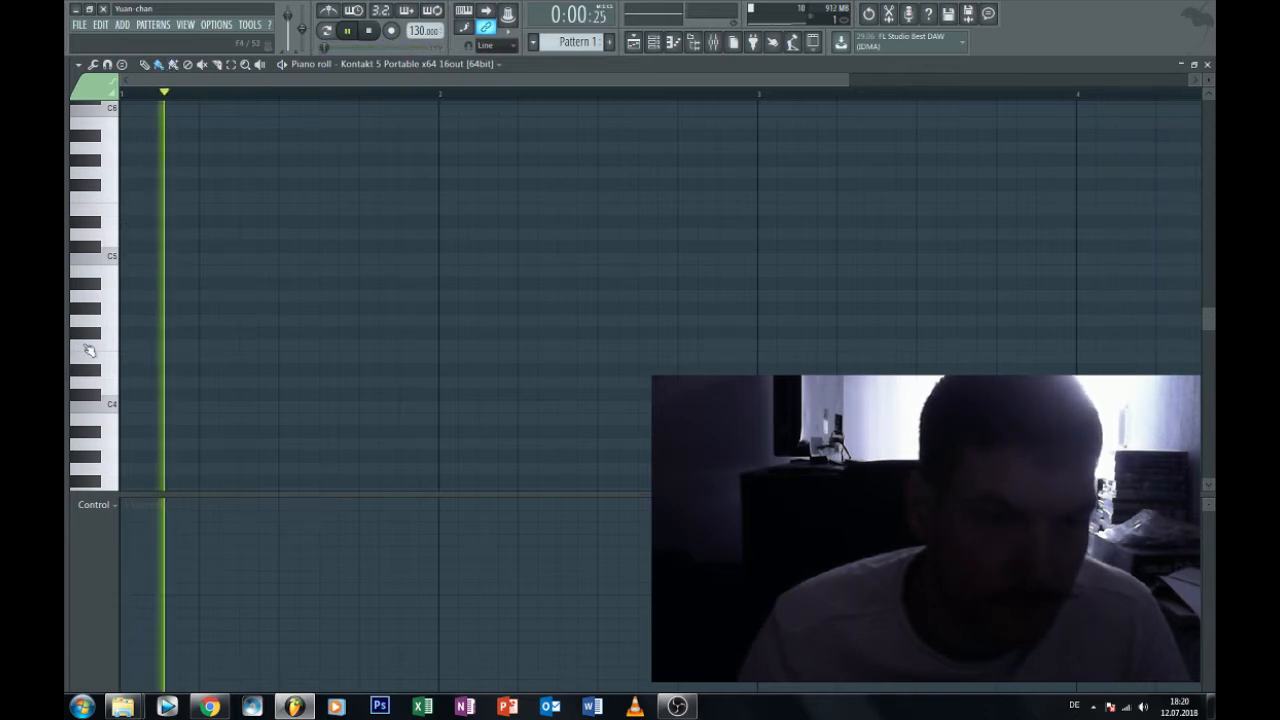
{"action": "left_click", "coordinate": [124, 293]}
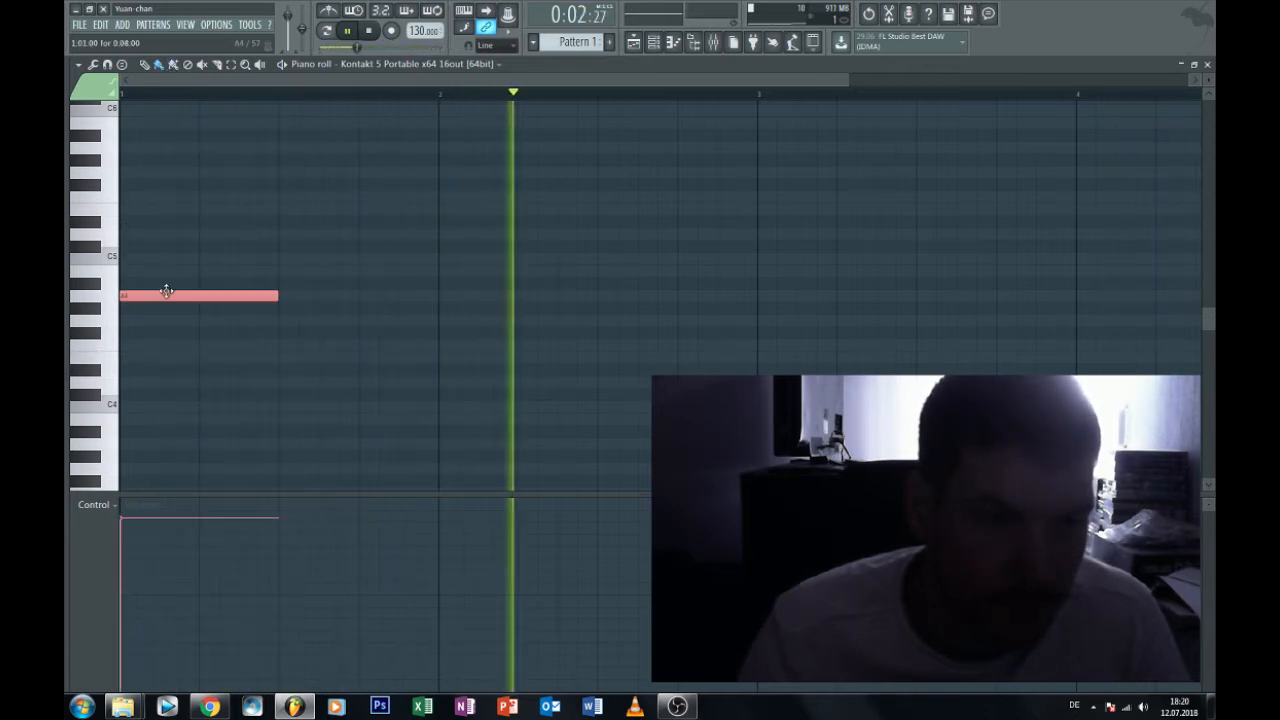
{"action": "left_click", "coordinate": [127, 212]}
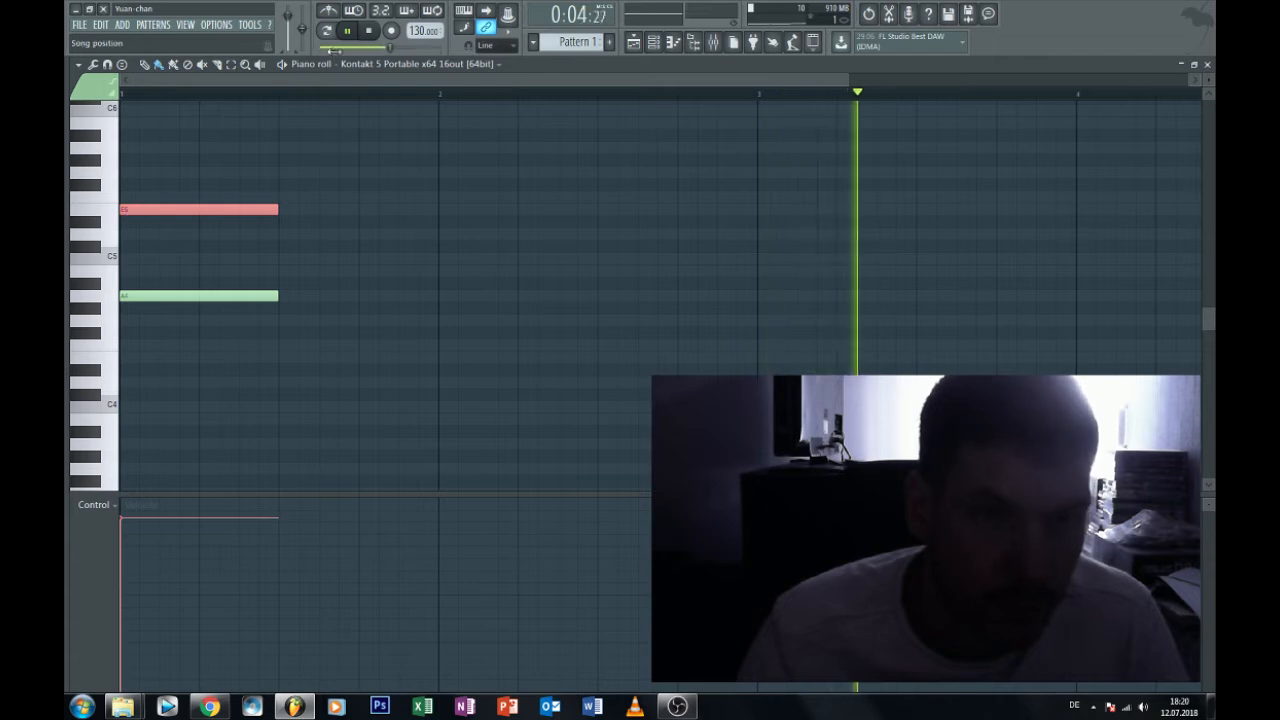
Switch playback to pattern mode, audition the two notes and stop playback.
{"action": "left_click", "coordinate": [330, 32]}
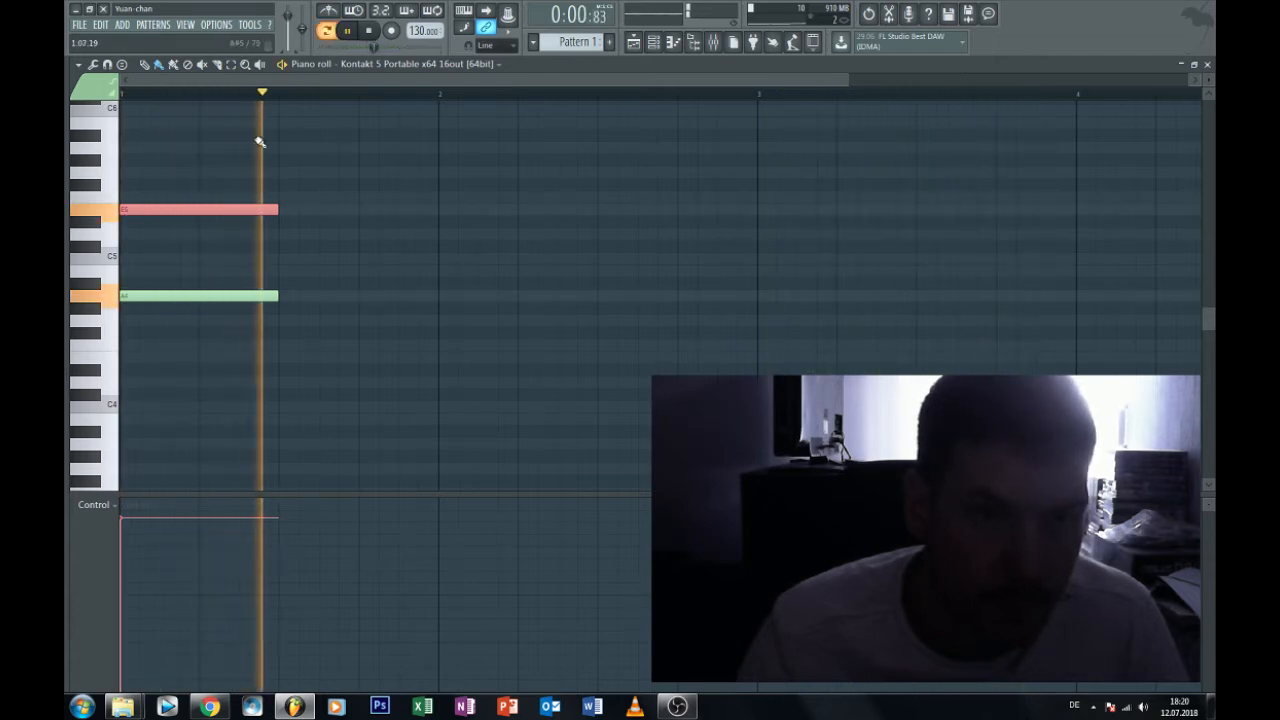
{"action": "left_click", "coordinate": [369, 32]}
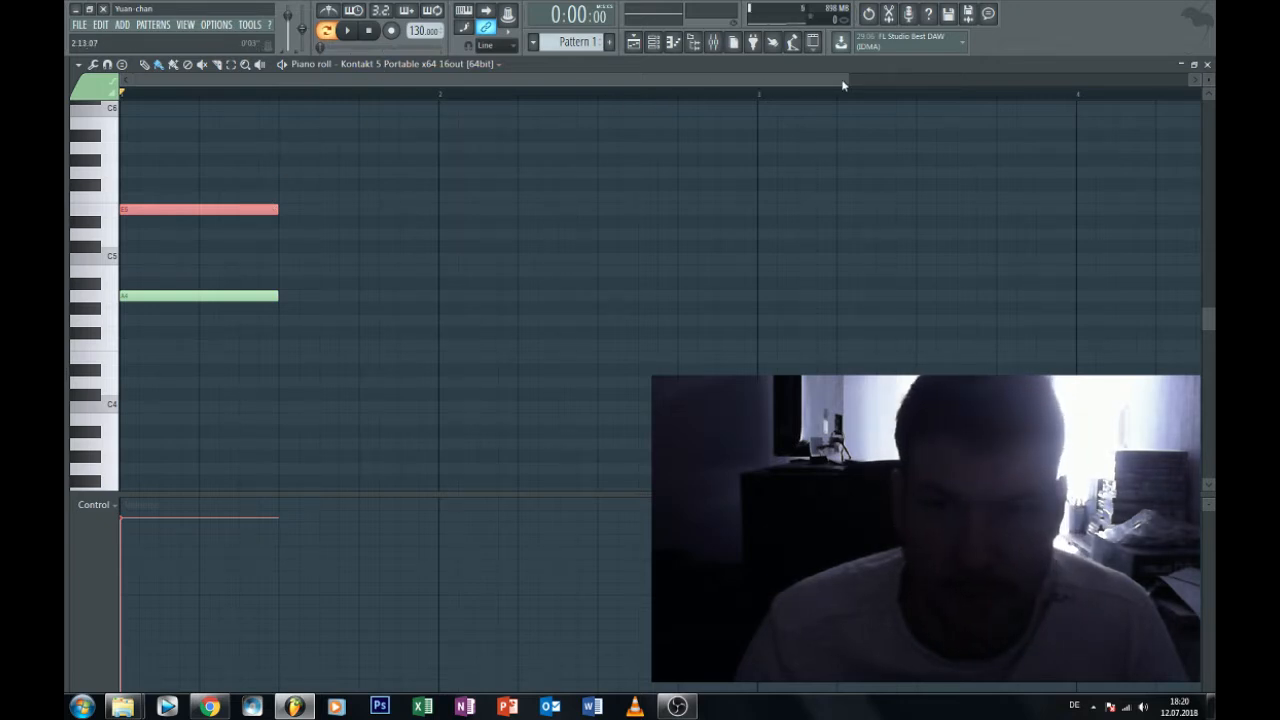
Add a half-bar A5 note above the A4 and E5 notes at the start of the pattern.
{"action": "left_click_drag", "start_coordinate": [848, 80], "coordinate": [790, 80]}
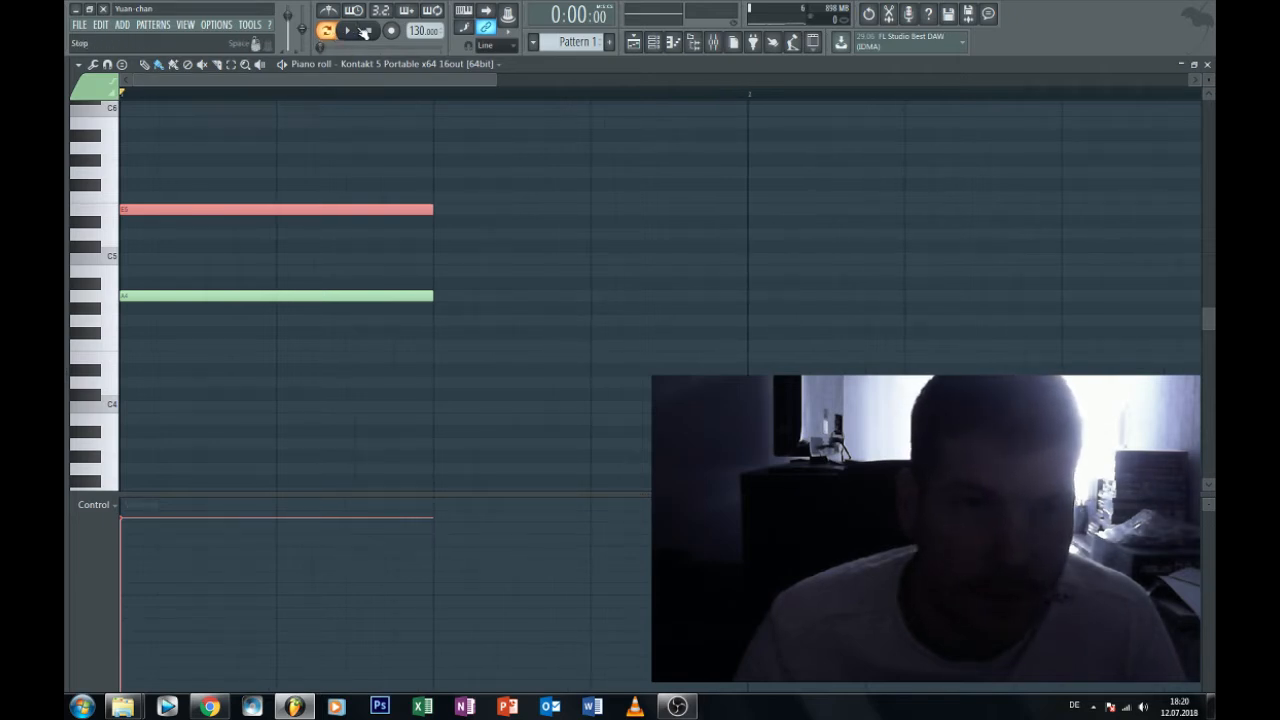
{"action": "scroll", "coordinate": [360, 214], "scroll_direction": "up", "scroll_amount": 3}
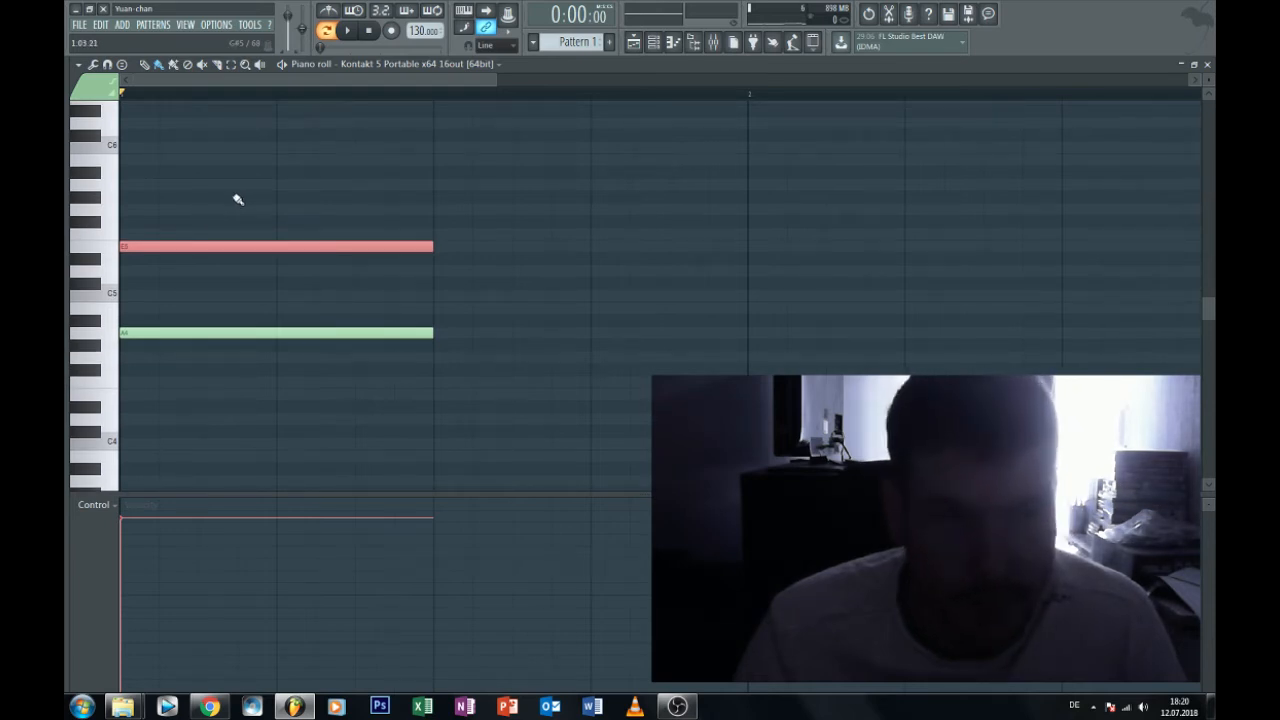
{"action": "scroll", "coordinate": [185, 240], "scroll_direction": "up", "scroll_amount": 6}
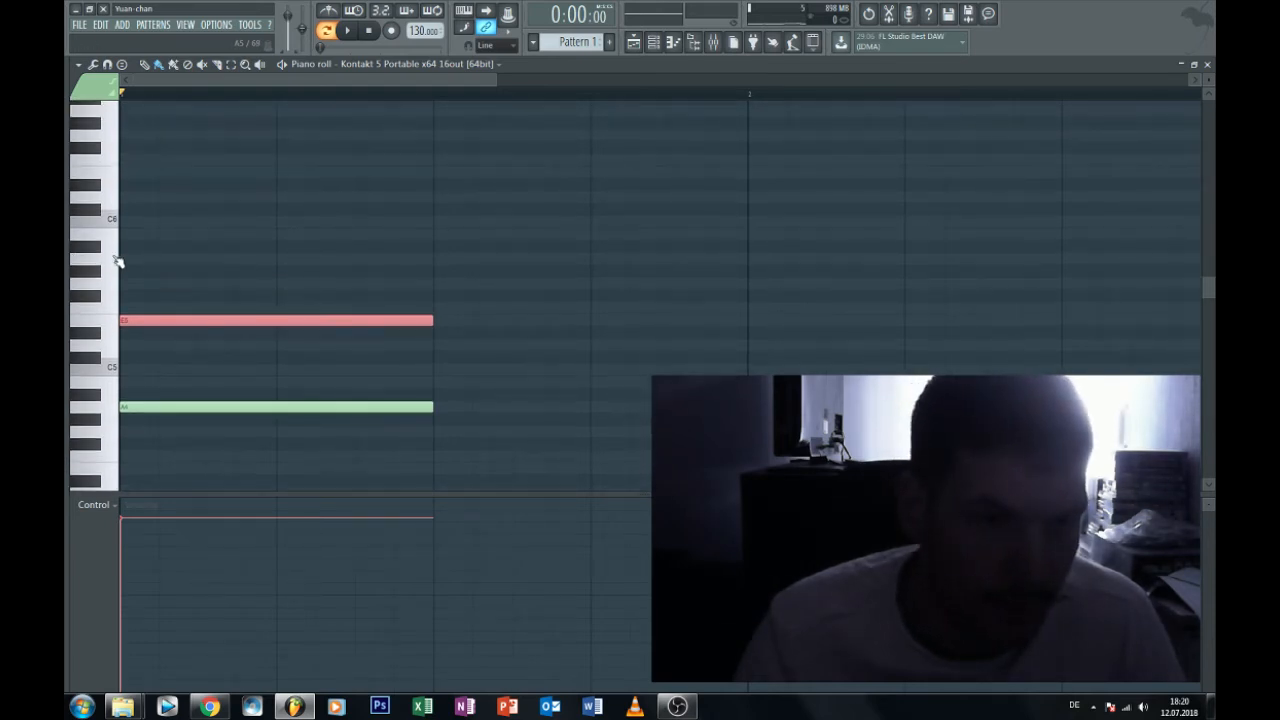
{"action": "scroll", "coordinate": [124, 259], "scroll_direction": "down", "scroll_amount": 6}
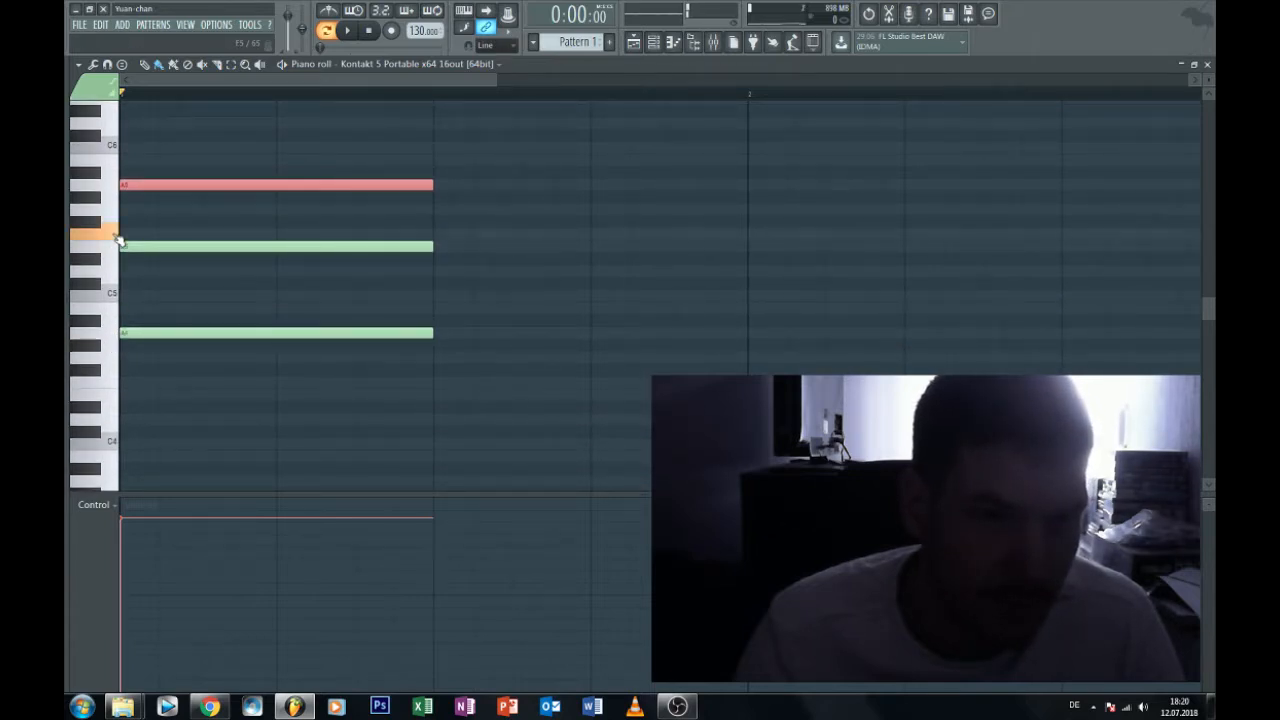
Add half-bar C6, E6 and A6 notes above A5 at the start of the pattern.
{"action": "scroll", "coordinate": [209, 218], "scroll_direction": "up", "scroll_amount": 6}
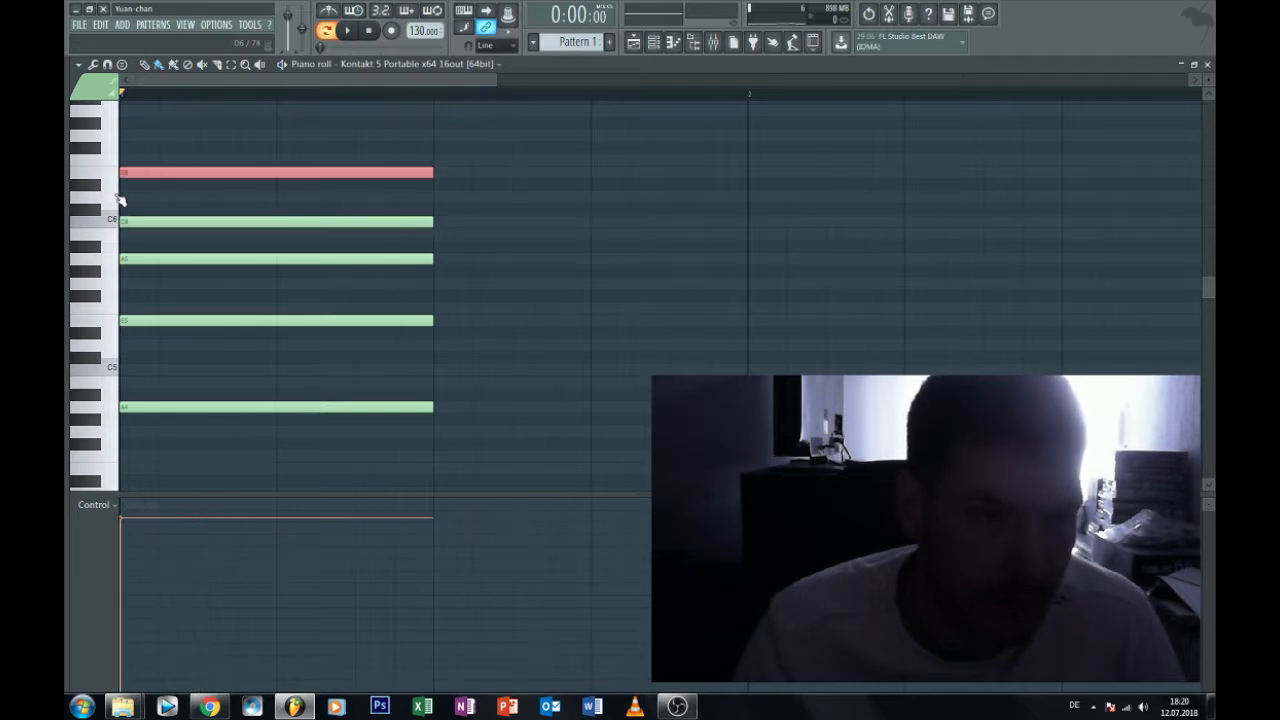
{"action": "scroll", "coordinate": [151, 166], "scroll_direction": "up", "scroll_amount": 3}
{"action": "scroll", "coordinate": [197, 167], "scroll_direction": "up", "scroll_amount": 3}
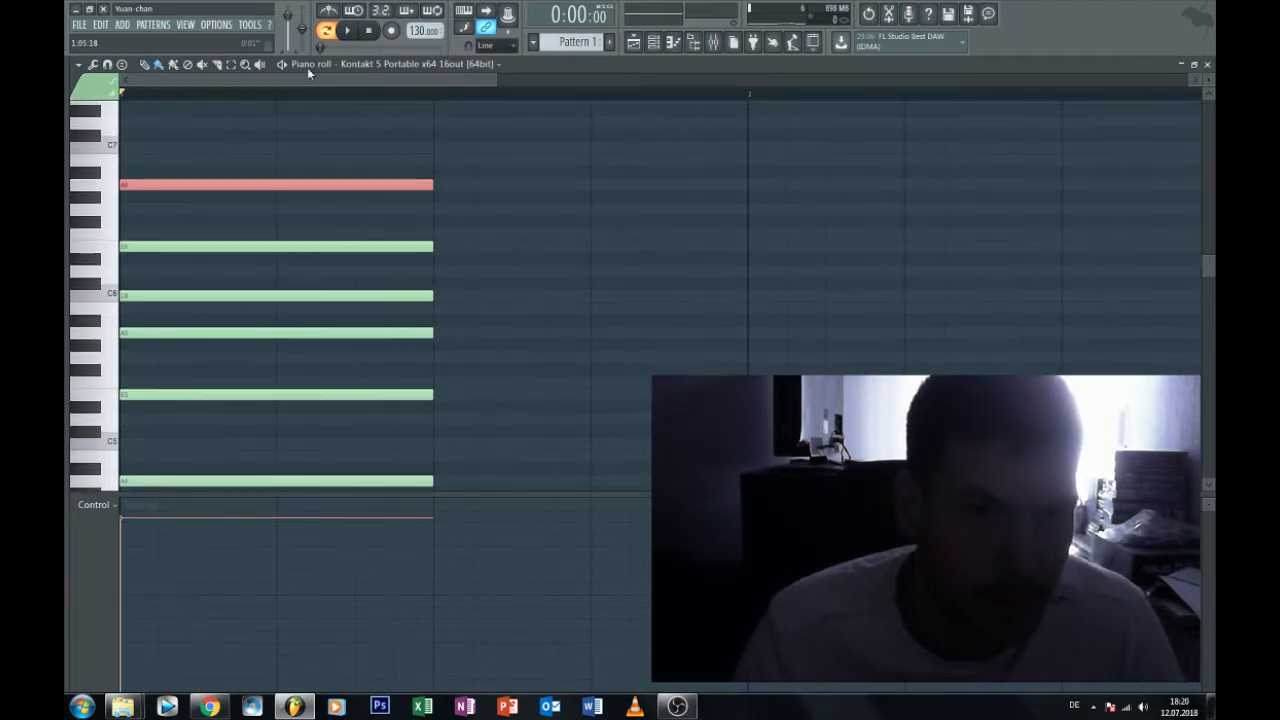
Remove the A5 and A6 notes from the chord, audition it and stop playback.
{"action": "left_click", "coordinate": [347, 31]}
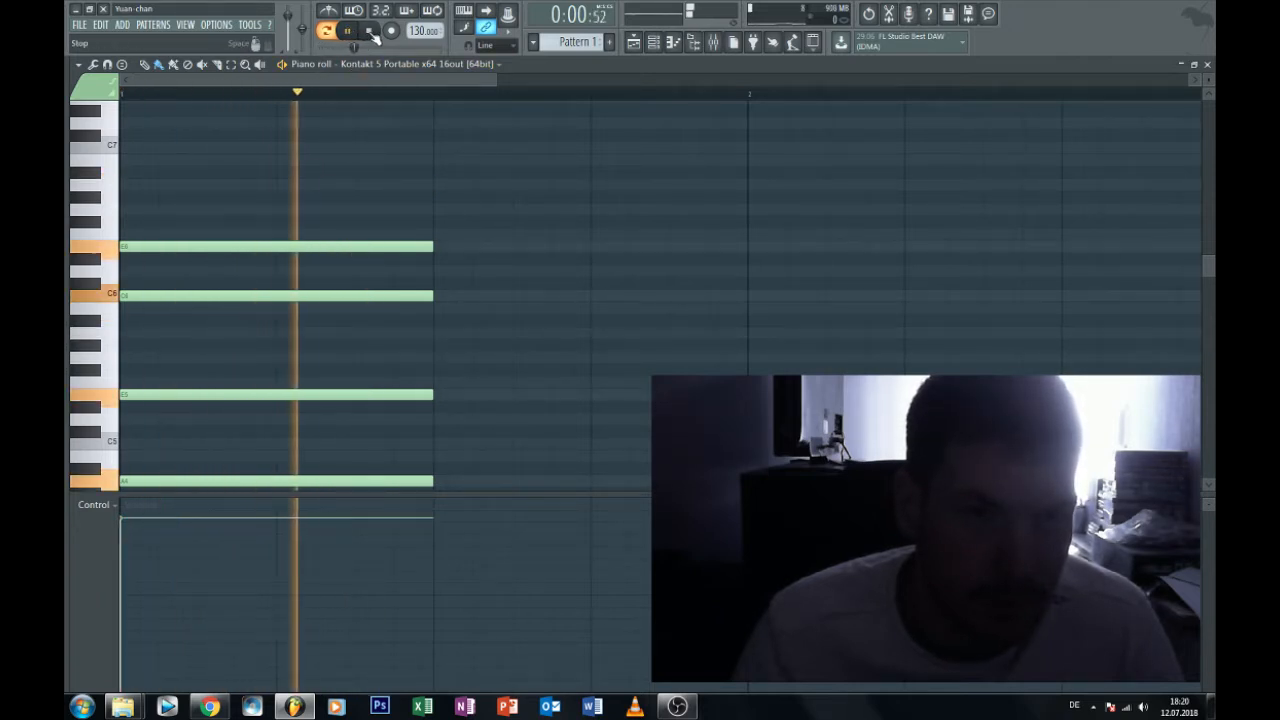
{"action": "scroll", "coordinate": [292, 218], "scroll_direction": "down", "scroll_amount": 3}
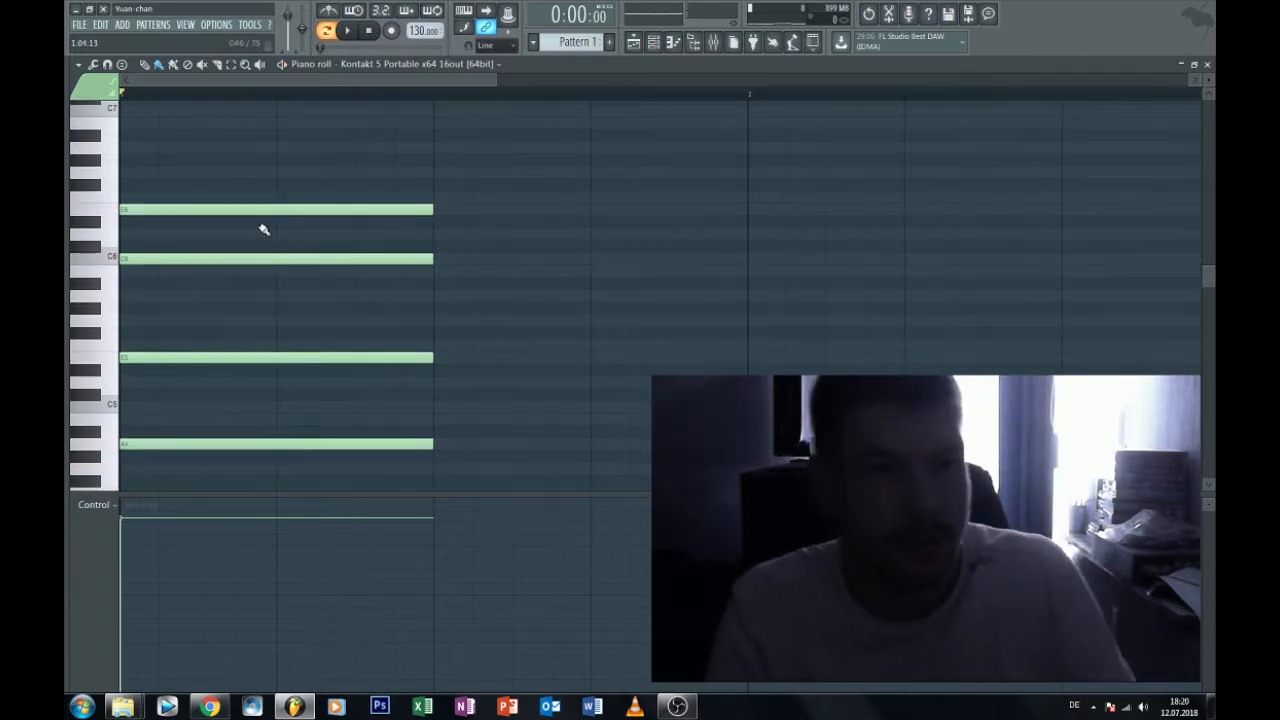
Play the pattern and put half-bar A5 and A6 notes back into the opening chord.
{"action": "scroll", "coordinate": [139, 262], "scroll_direction": "down", "scroll_amount": 3}
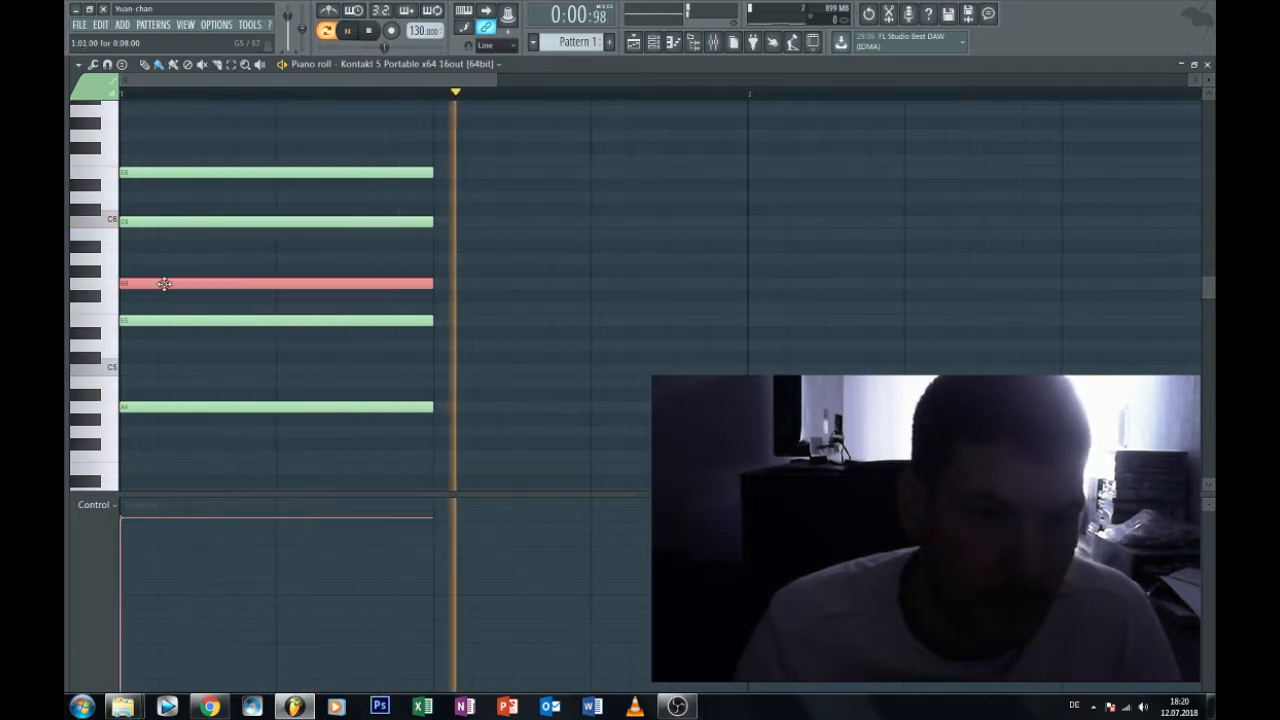
{"action": "left_click_drag", "start_coordinate": [163, 283], "coordinate": [160, 257]}
{"action": "scroll", "coordinate": [158, 254], "scroll_direction": "up", "scroll_amount": 3}
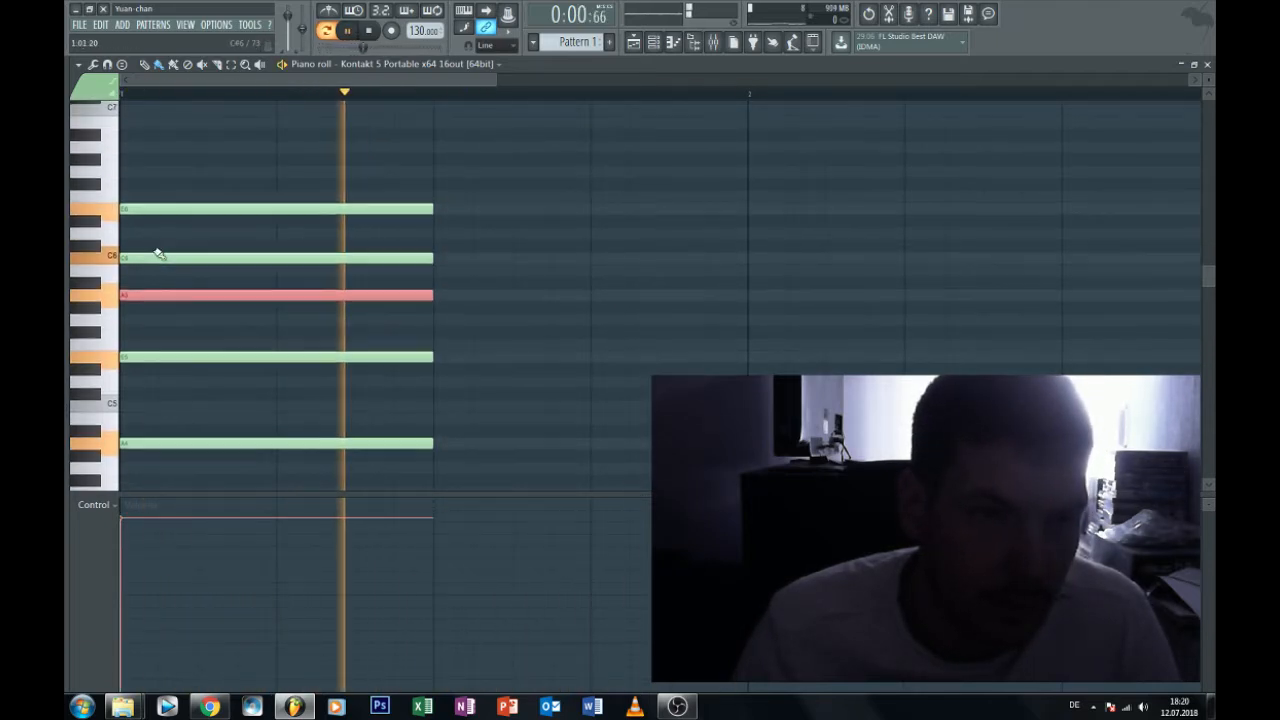
{"action": "left_click", "coordinate": [145, 148]}
{"action": "scroll", "coordinate": [463, 346], "scroll_direction": "down", "scroll_amount": 6}
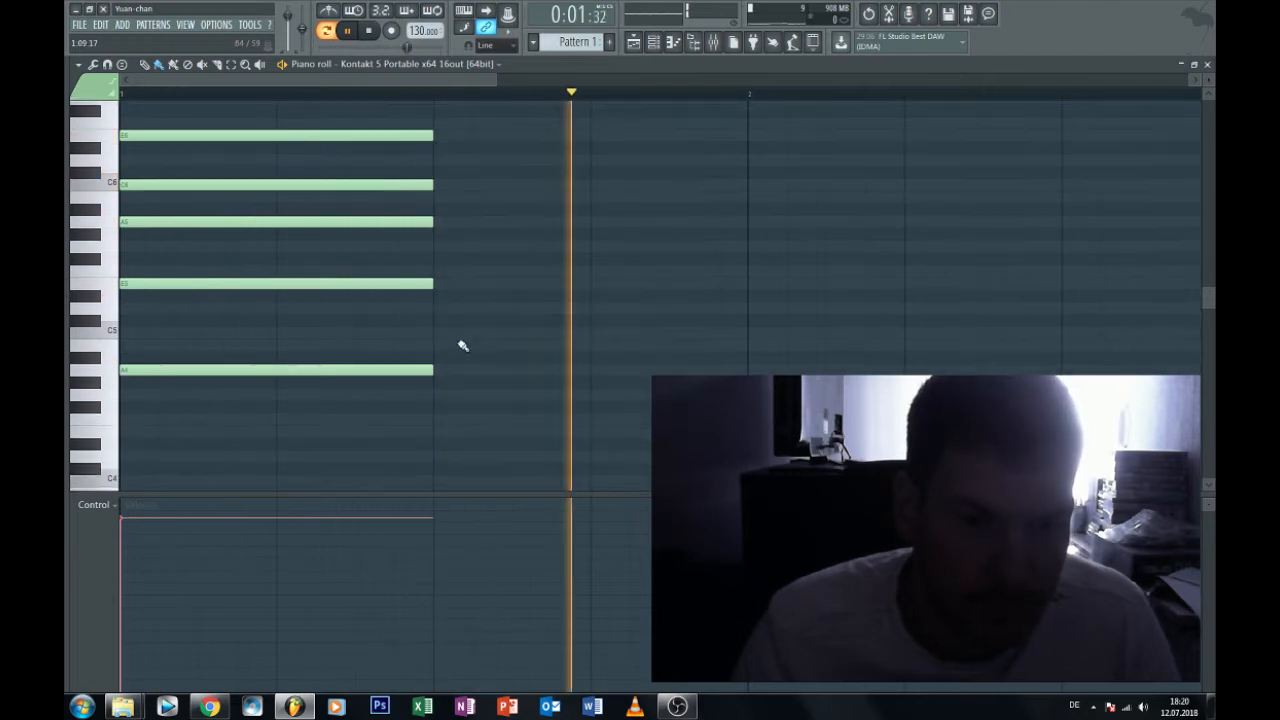
{"action": "scroll", "coordinate": [420, 339], "scroll_direction": "up", "scroll_amount": 6}
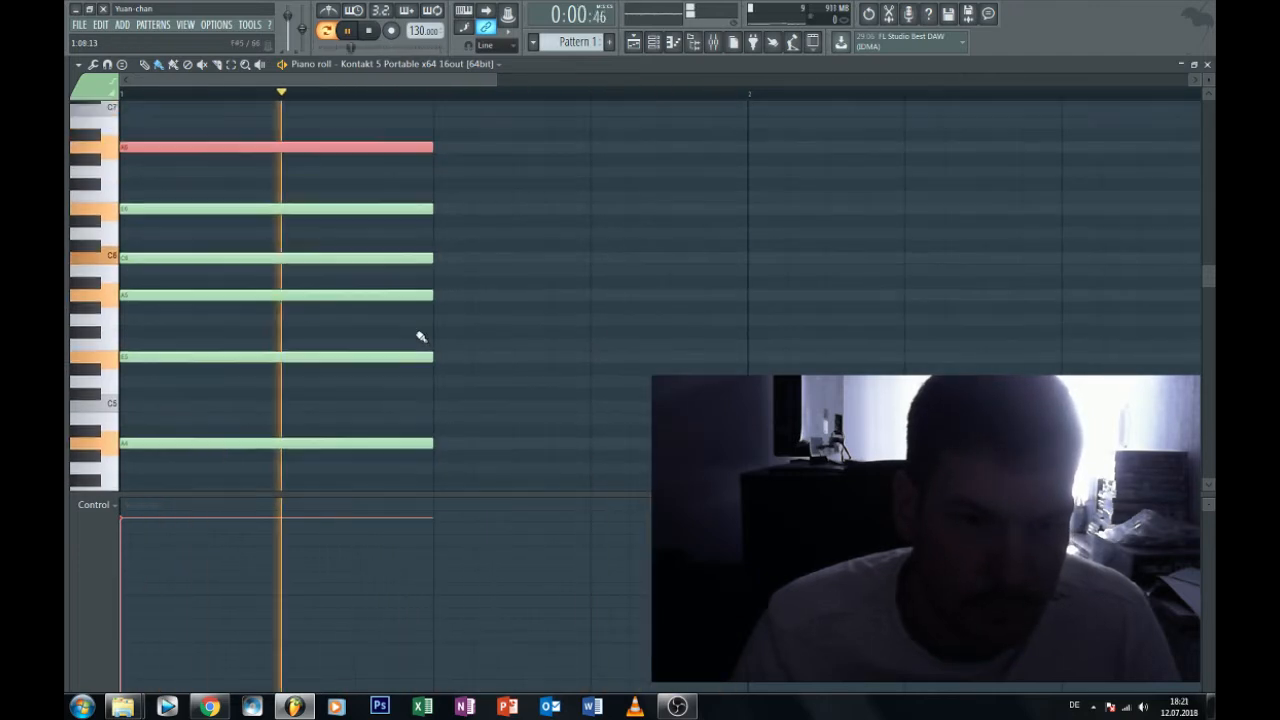
{"action": "left_click", "coordinate": [434, 443]}
{"action": "left_click", "coordinate": [437, 357]}
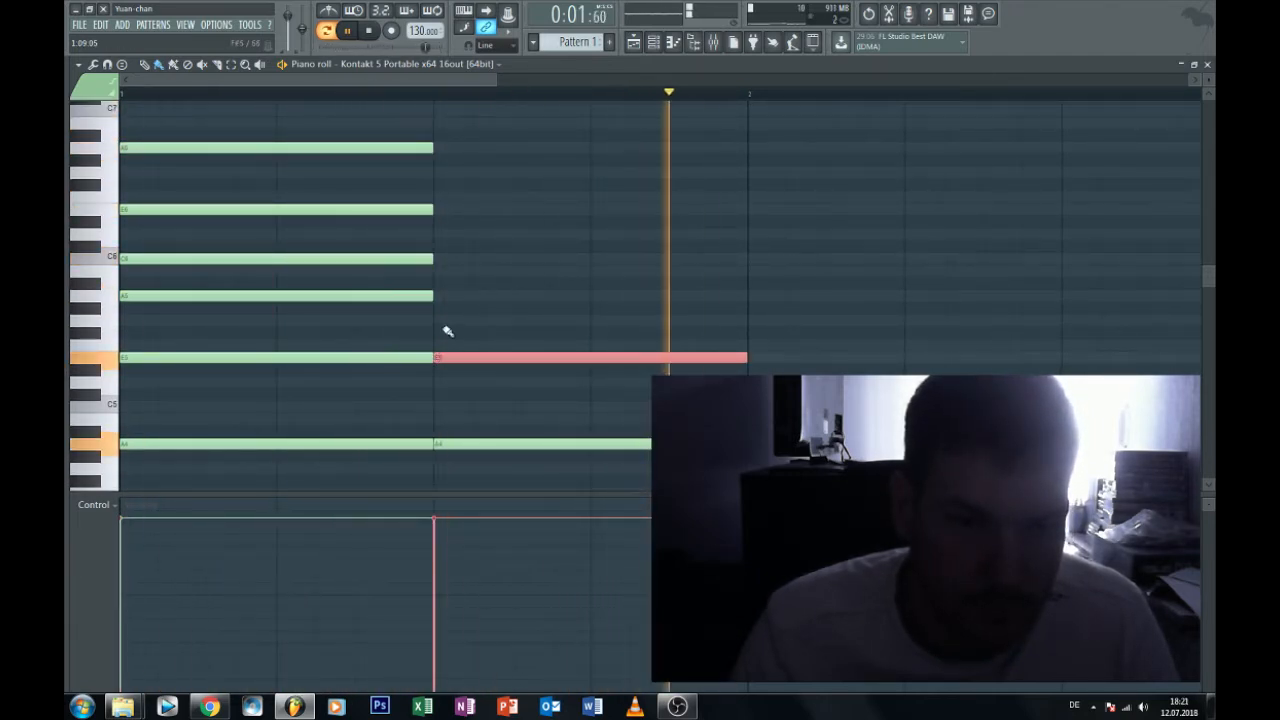
{"action": "scroll", "coordinate": [449, 372], "scroll_direction": "down", "scroll_amount": 3}
{"action": "right_click", "coordinate": [484, 332]}
{"action": "right_click", "coordinate": [526, 246]}
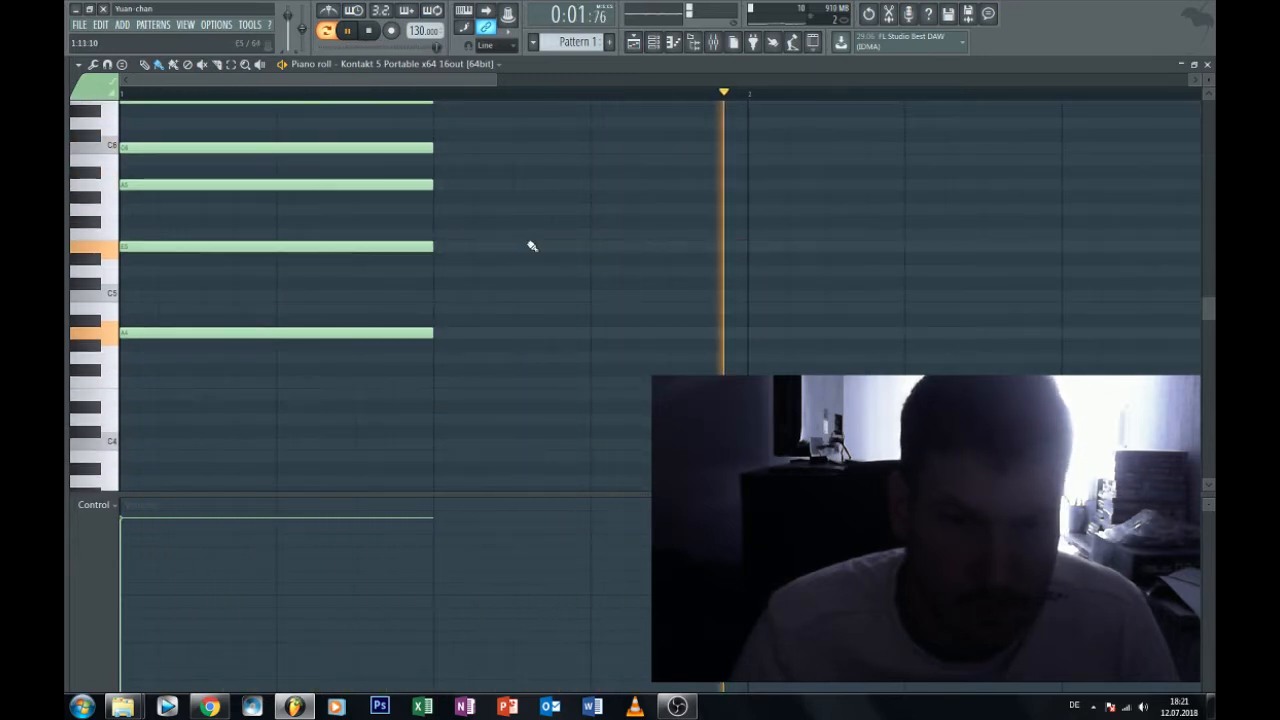
Place an eighth-length E5 note halfway through beat 3 of bar 1 and a quarter-length G4 note on beat 4.
{"action": "scroll", "coordinate": [580, 330], "scroll_direction": "up", "scroll_amount": 2}
{"action": "left_click", "coordinate": [596, 320]}
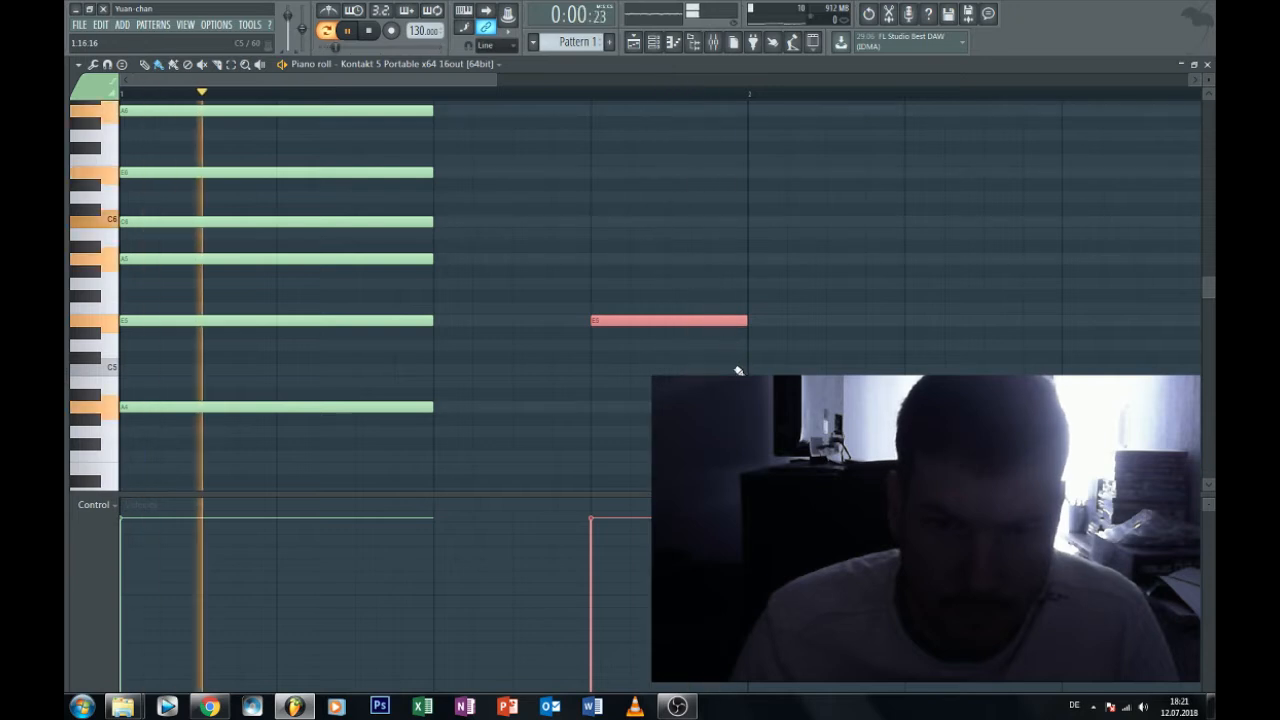
{"action": "left_click_drag", "start_coordinate": [680, 321], "coordinate": [602, 321]}
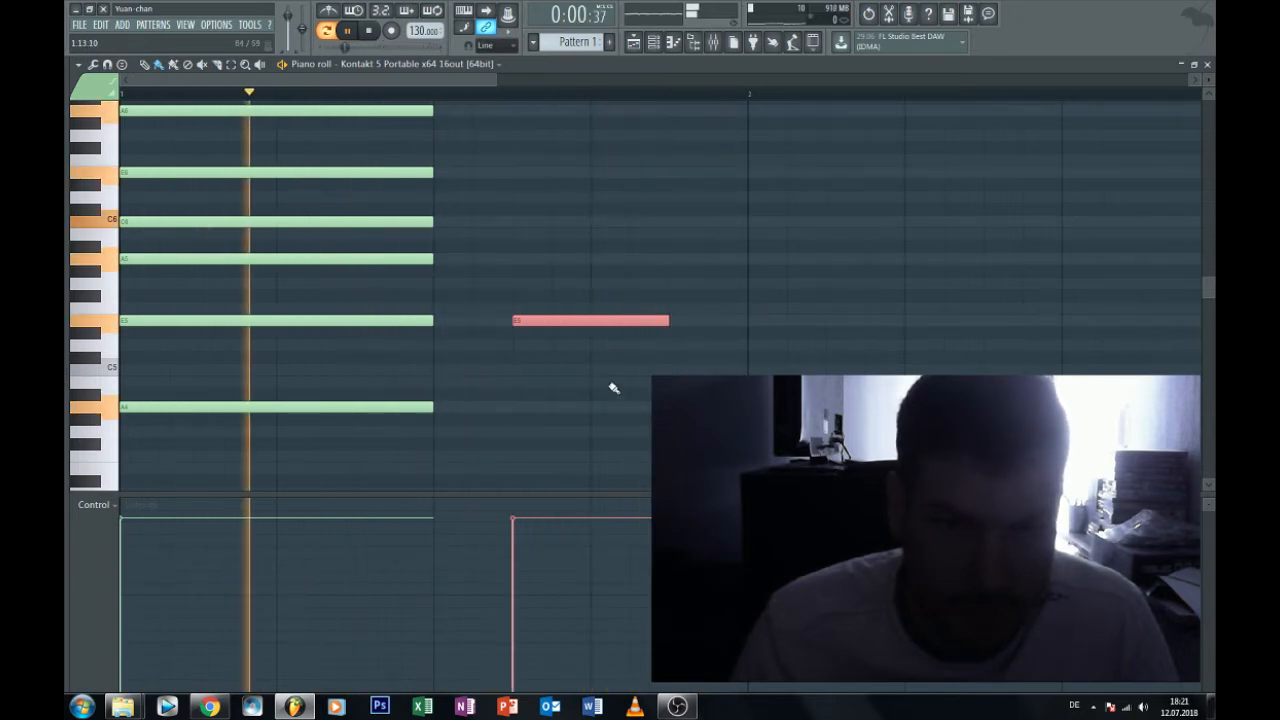
{"action": "left_click", "coordinate": [602, 431]}
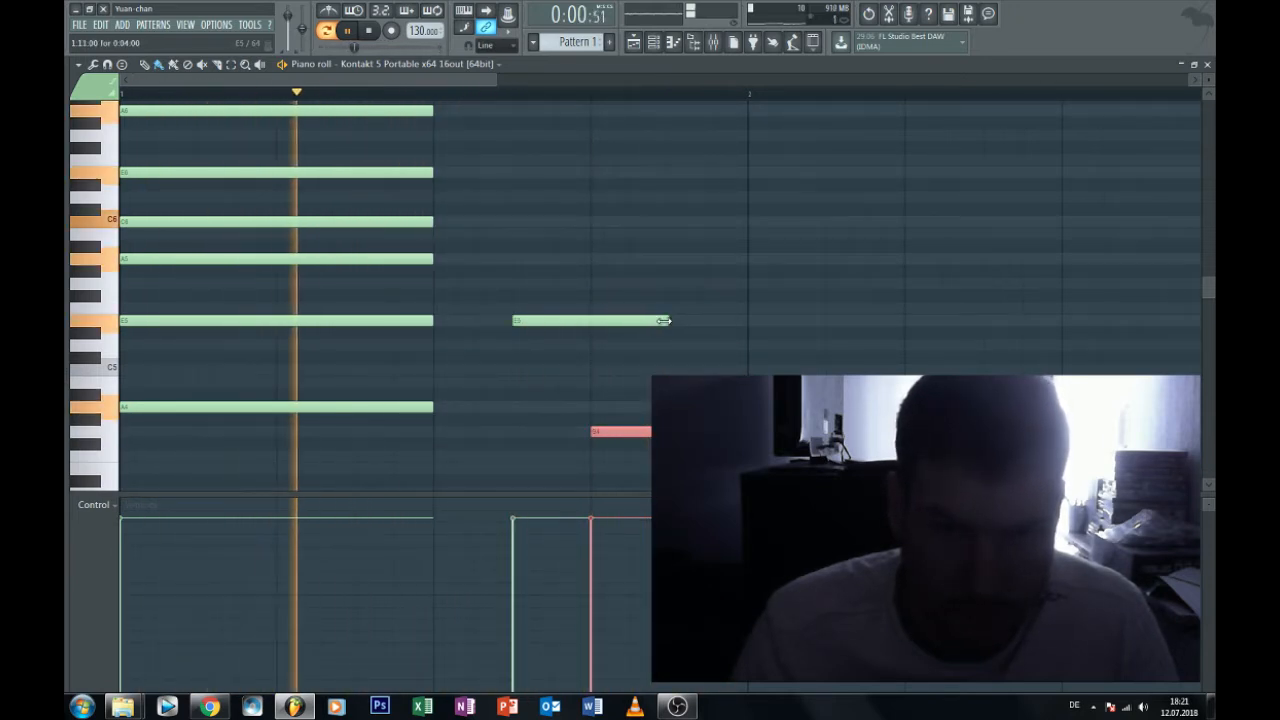
{"action": "left_click_drag", "start_coordinate": [663, 321], "coordinate": [602, 388]}
Lower the bar 1 beat 4 note to E4 and set the half-bar note at the start of bar 2 to F4.
{"action": "scroll", "coordinate": [611, 343], "scroll_direction": "down", "scroll_amount": 2}
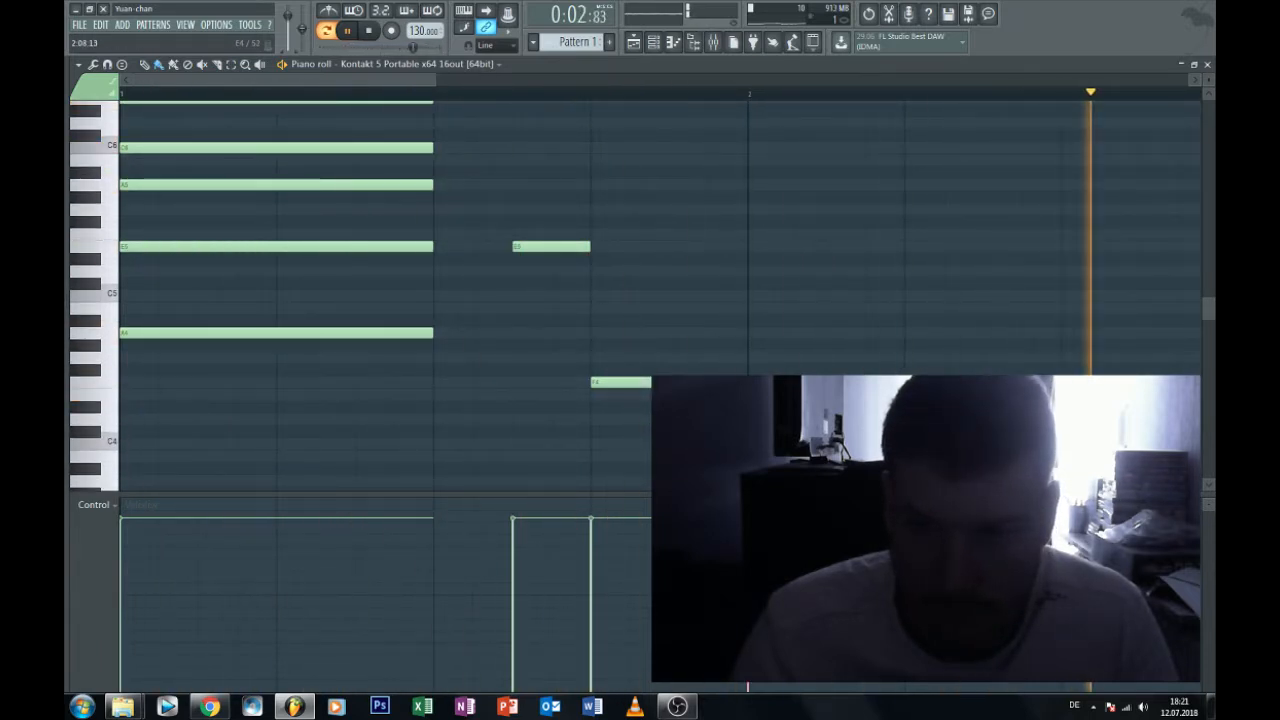
{"action": "left_click_drag", "start_coordinate": [664, 383], "coordinate": [664, 395]}
{"action": "left_click_drag", "start_coordinate": [770, 382], "coordinate": [770, 369]}
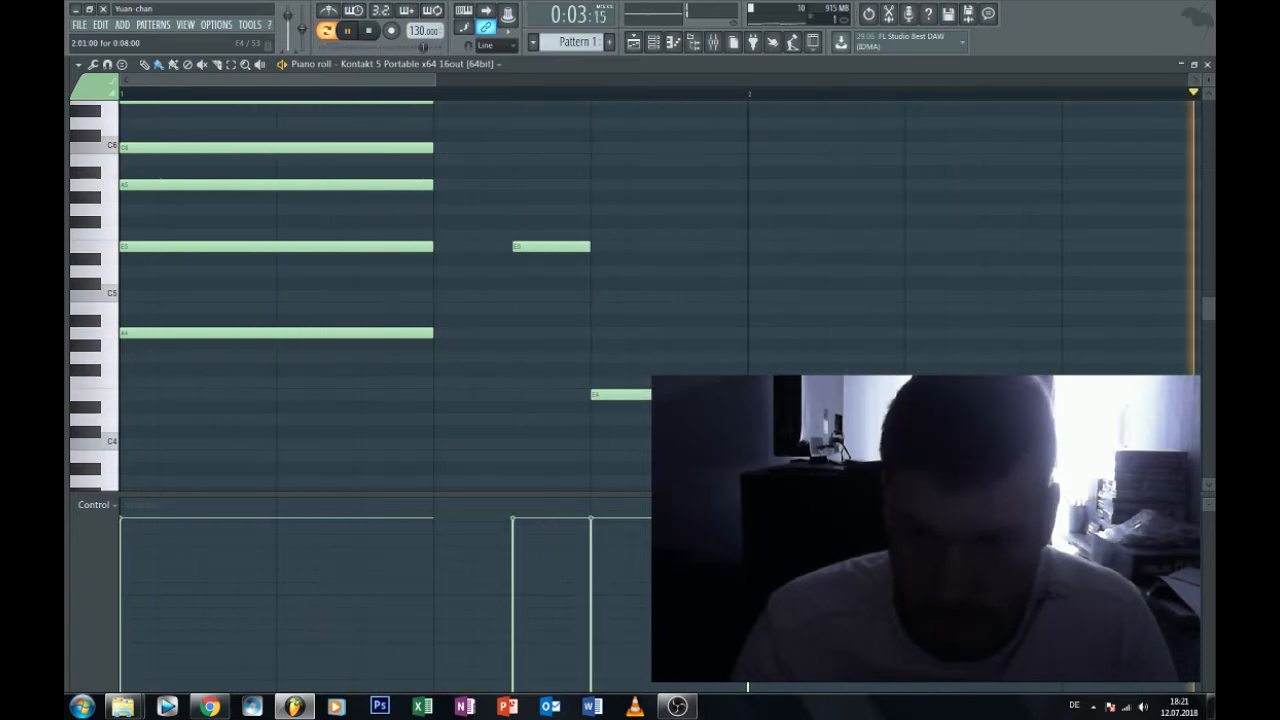
Copy the opening chord's E5, A5, C6 and E6 notes to the start of bar 2 and add a B4 note on its beat 3.
{"action": "scroll", "coordinate": [420, 286], "scroll_direction": "up", "scroll_amount": 1}
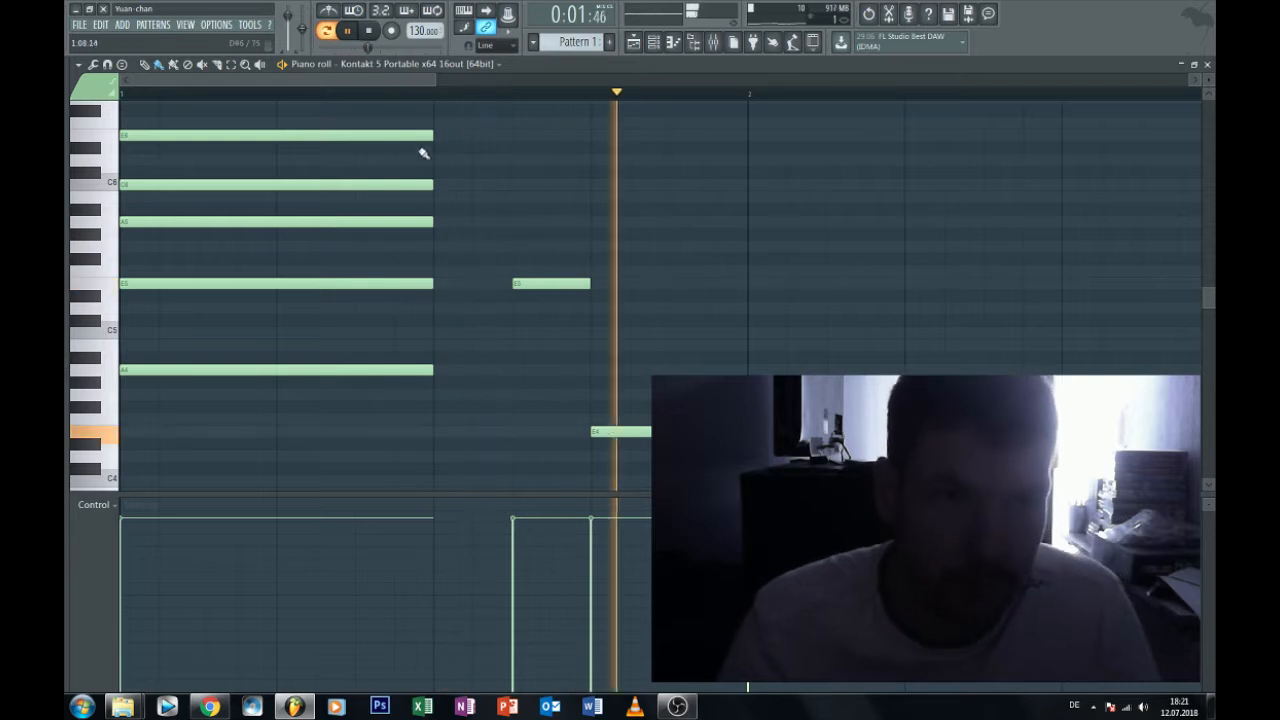
{"action": "left_click_drag", "start_coordinate": [336, 106], "coordinate": [790, 285]}
{"action": "scroll", "coordinate": [1082, 209], "scroll_direction": "down", "scroll_amount": 3}
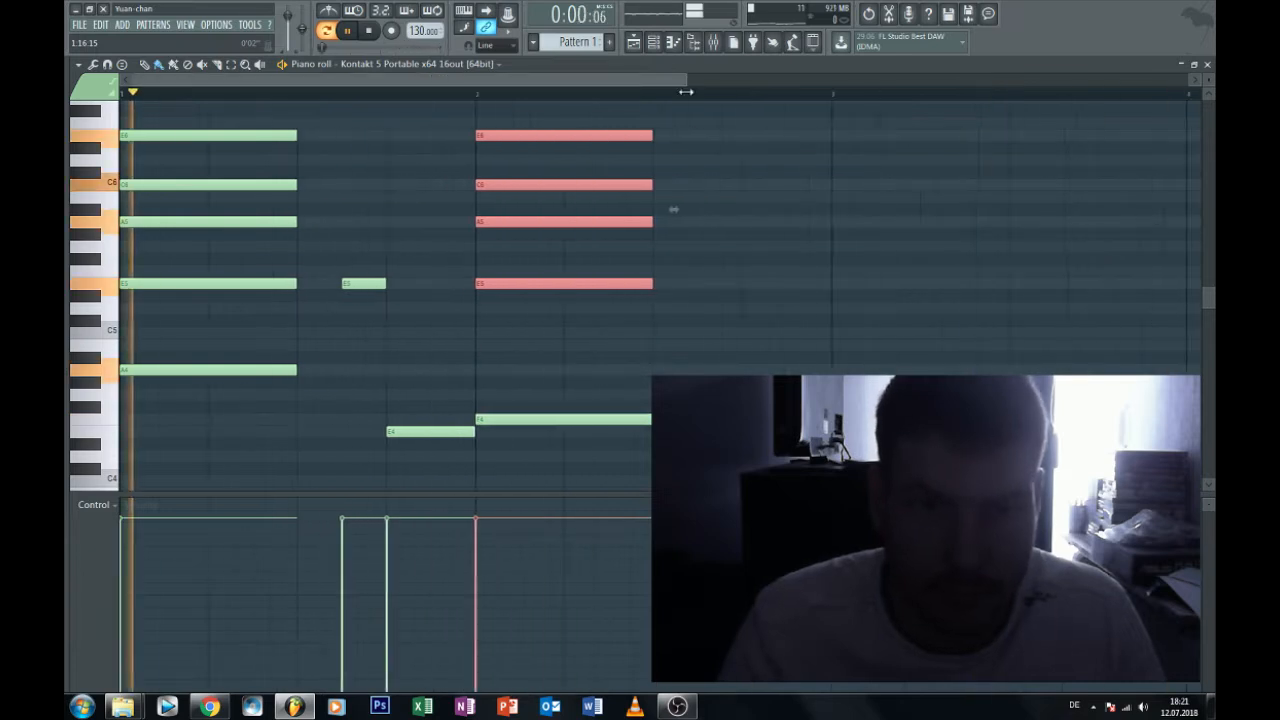
{"action": "scroll", "coordinate": [617, 234], "scroll_direction": "up", "scroll_amount": 1}
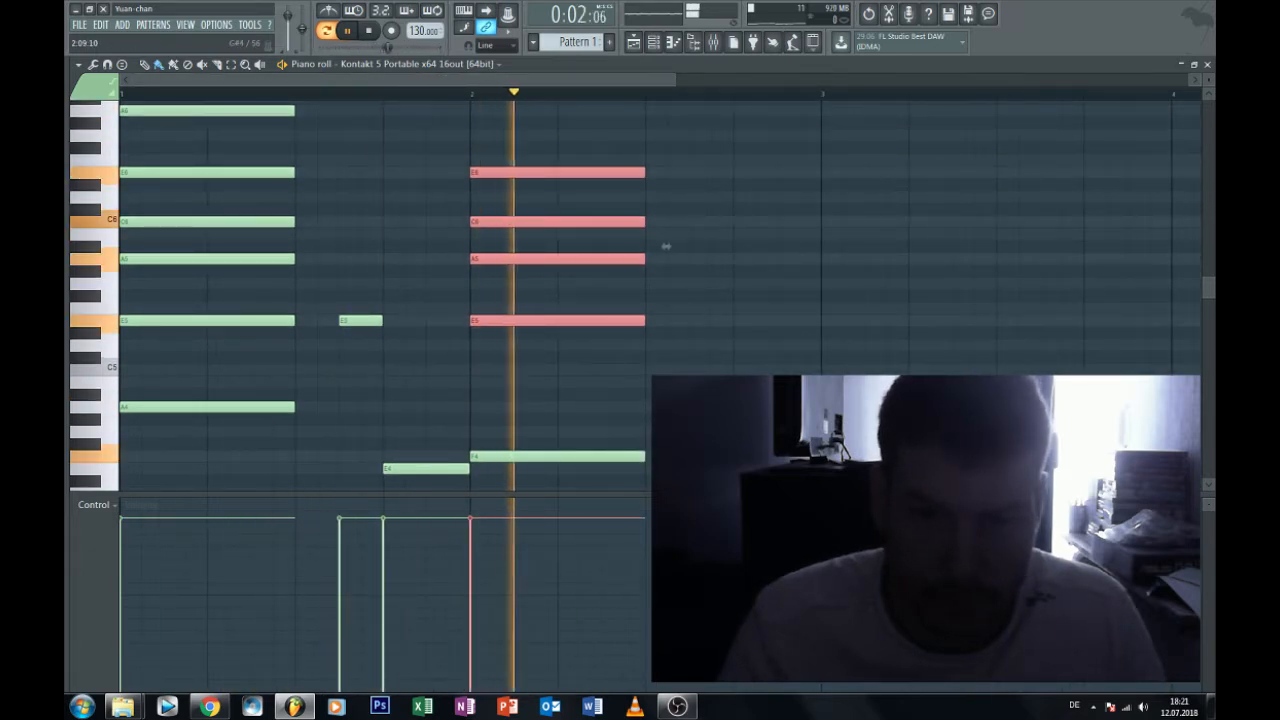
{"action": "left_click", "coordinate": [648, 382]}
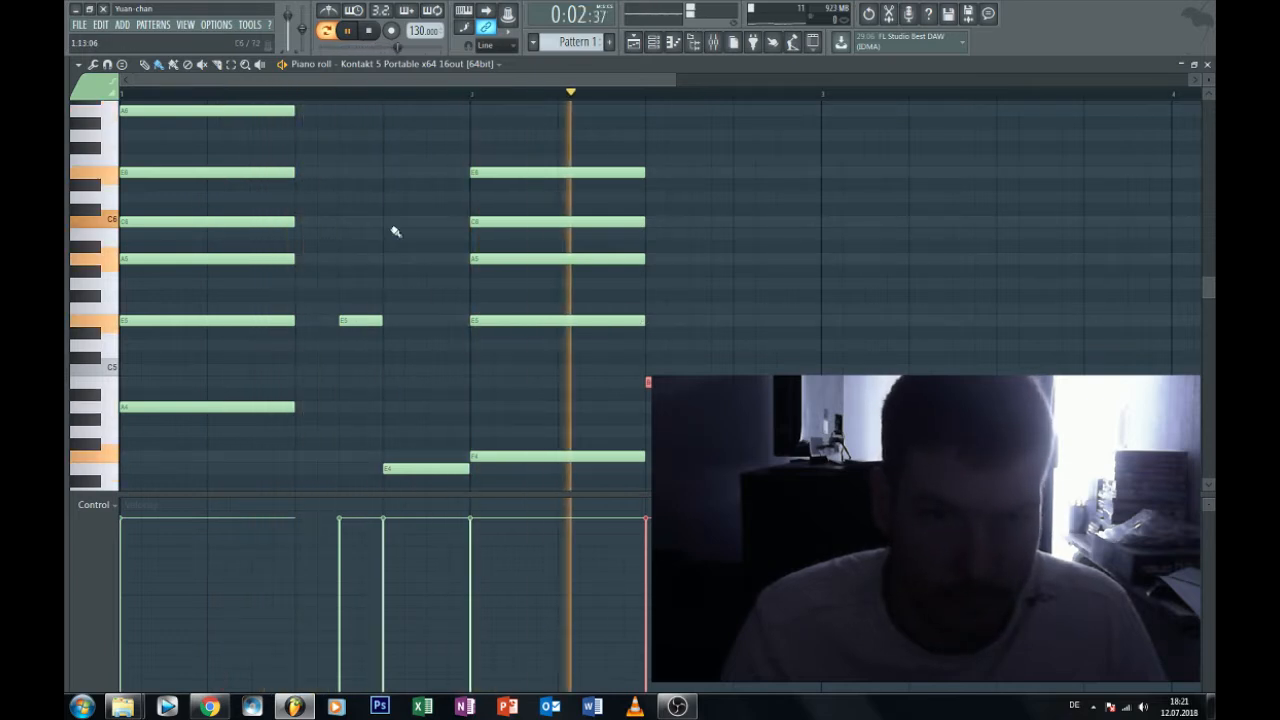
Lower the project tempo to 124 BPM.
{"action": "left_click_drag", "start_coordinate": [420, 31], "coordinate": [420, 43]}
Delete the E6 and A6 notes from the opening chord and the E6 note from the bar 2 chord.
{"action": "scroll", "coordinate": [301, 163], "scroll_direction": "up", "scroll_amount": 1}
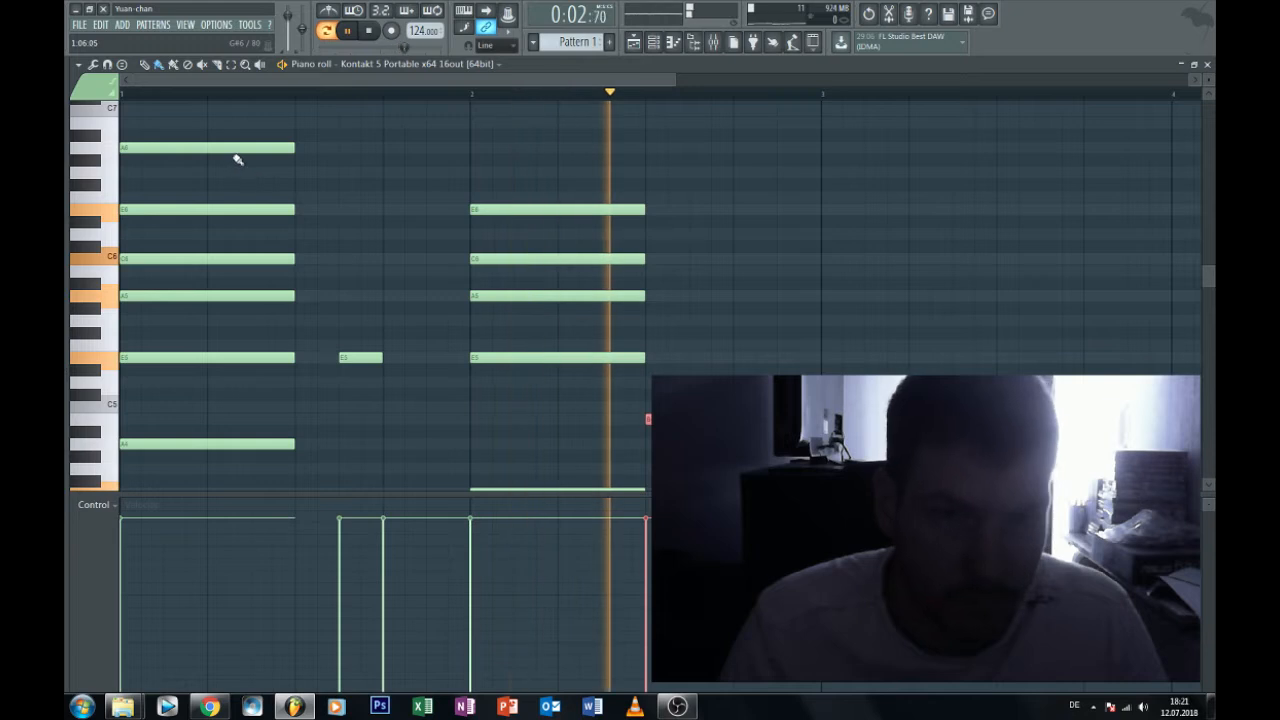
{"action": "right_click", "coordinate": [252, 210]}
{"action": "right_click", "coordinate": [262, 148]}
{"action": "right_click", "coordinate": [535, 224]}
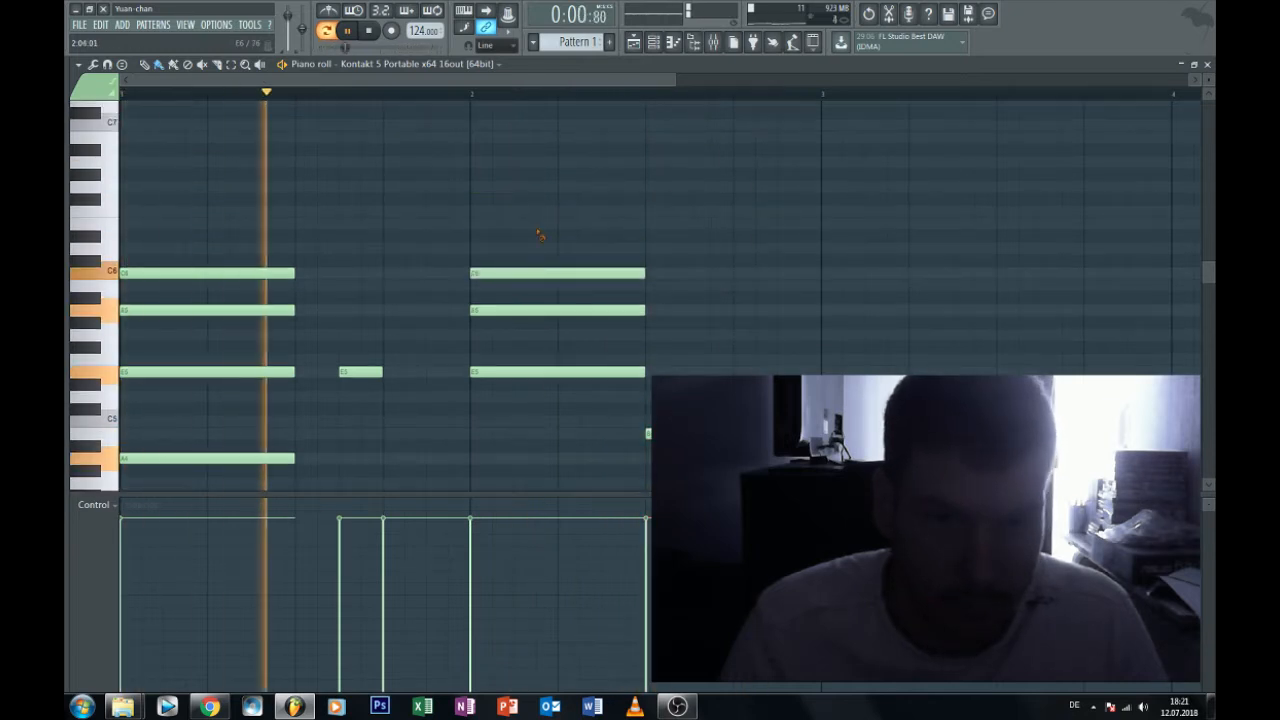
{"action": "scroll", "coordinate": [400, 237], "scroll_direction": "down", "scroll_amount": 2}
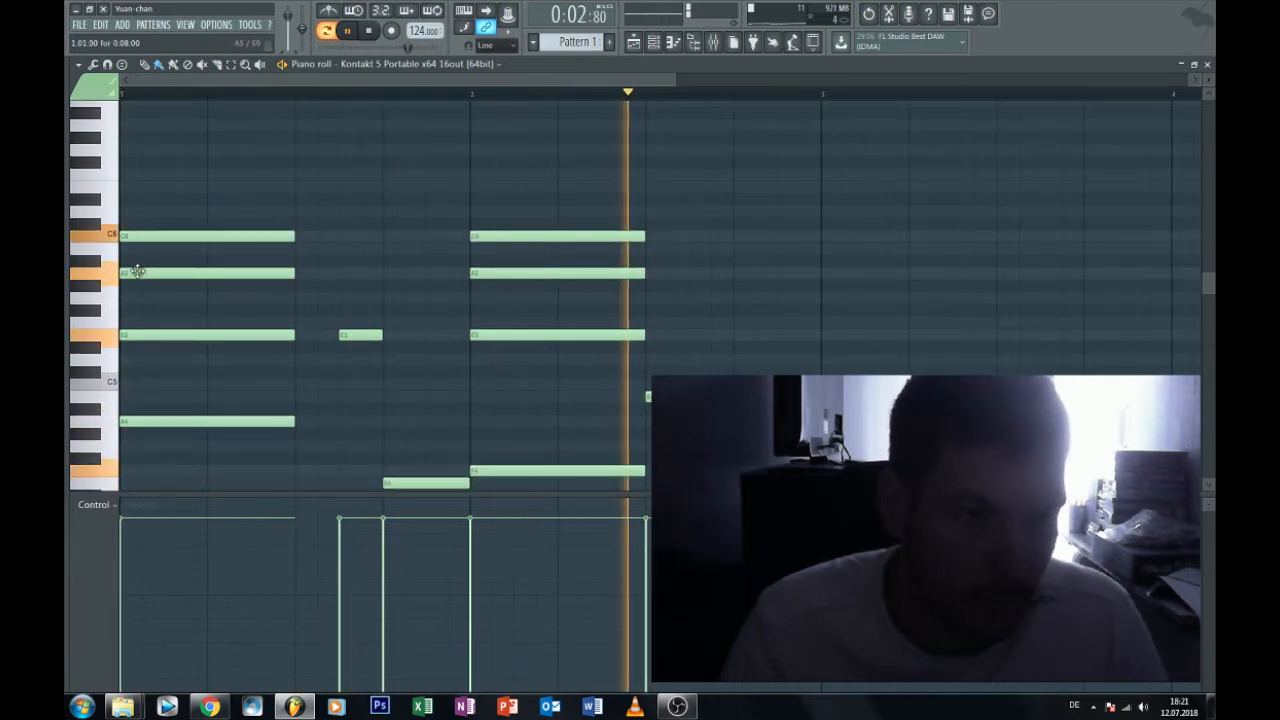
Turn bar 1's upper chord notes into sixteenths, B5 at the start and C6 half a beat after it, and add a sixteenth A5 on beat 2.
{"action": "left_click_drag", "start_coordinate": [131, 271], "coordinate": [174, 235]}
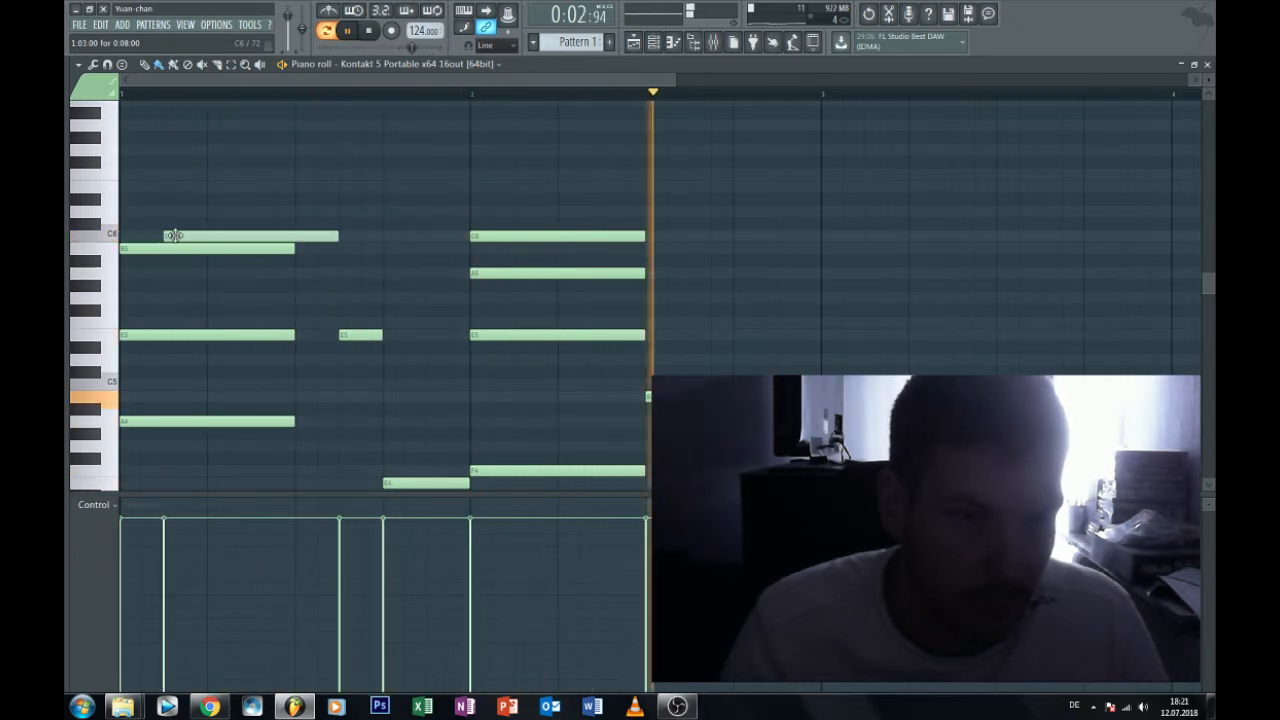
{"action": "left_click_drag", "start_coordinate": [293, 250], "coordinate": [140, 250]}
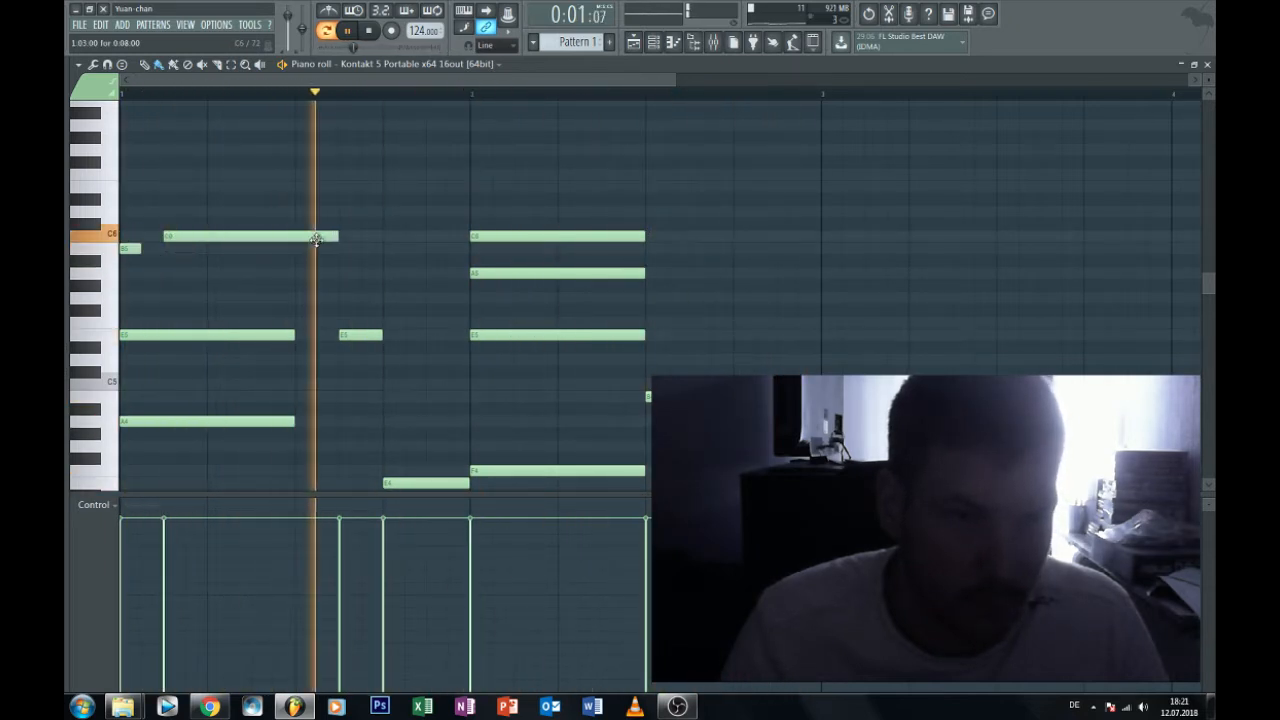
{"action": "left_click_drag", "start_coordinate": [343, 239], "coordinate": [188, 241]}
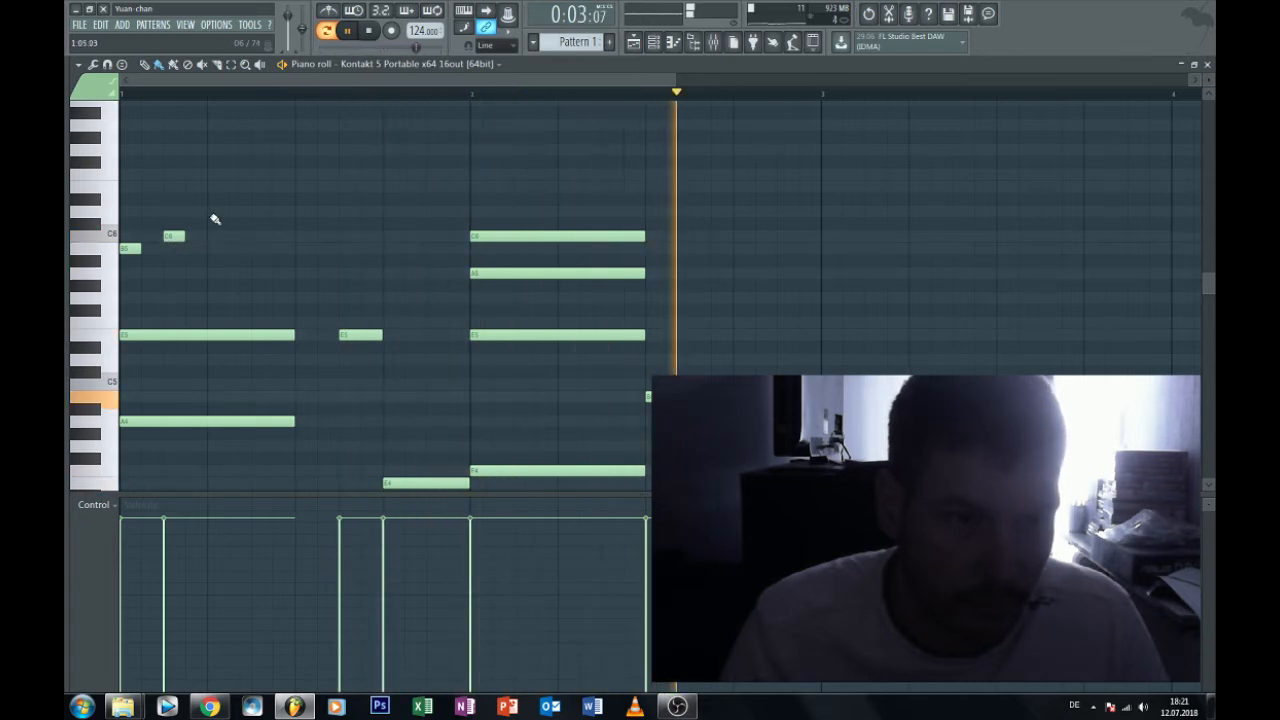
{"action": "left_click", "coordinate": [220, 274]}
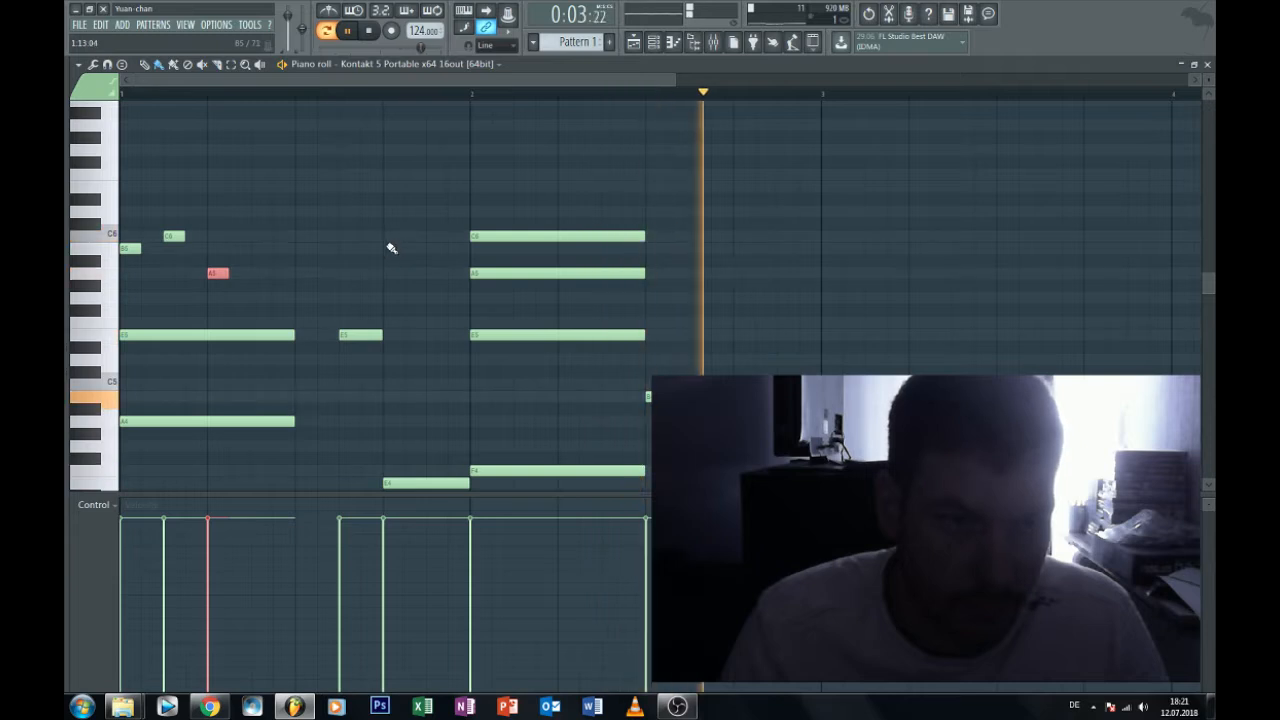
Add sixteenth notes C6 halfway through beat 3, B5 on beat 4 and G5 halfway through beat 4 of bar 1.
{"action": "left_click", "coordinate": [350, 237]}
{"action": "left_click", "coordinate": [394, 249]}
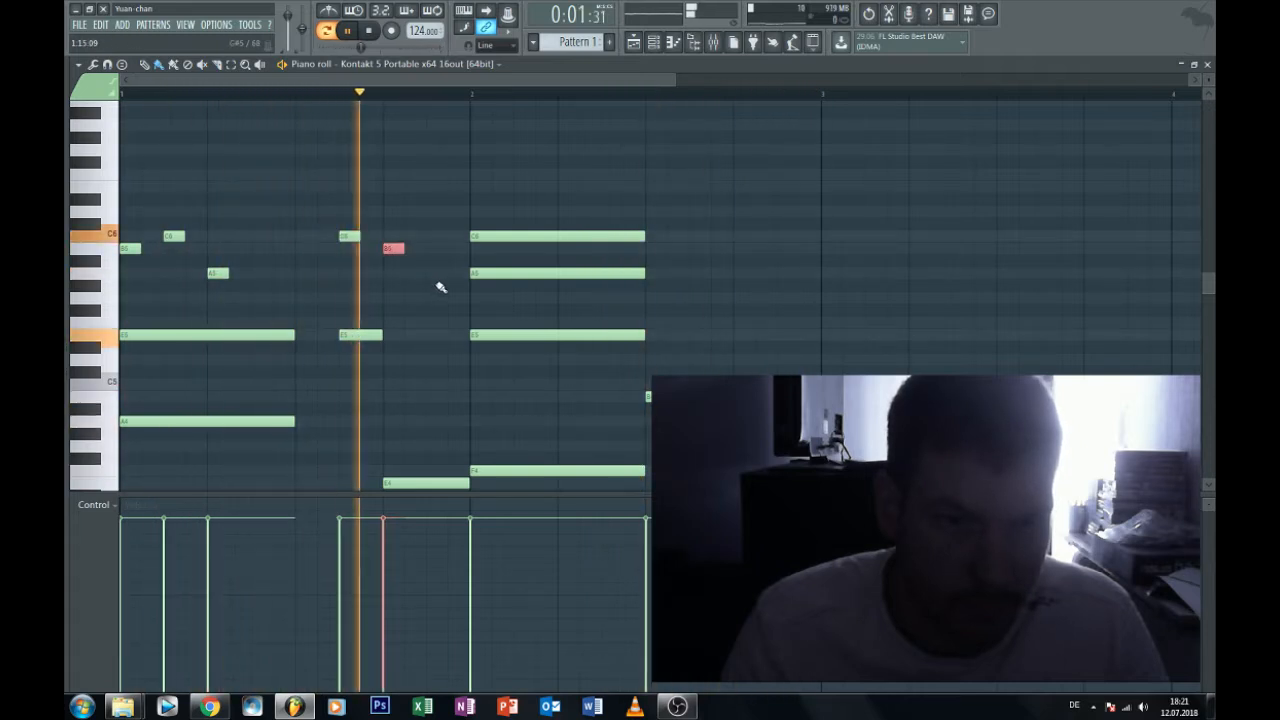
{"action": "left_click", "coordinate": [437, 274]}
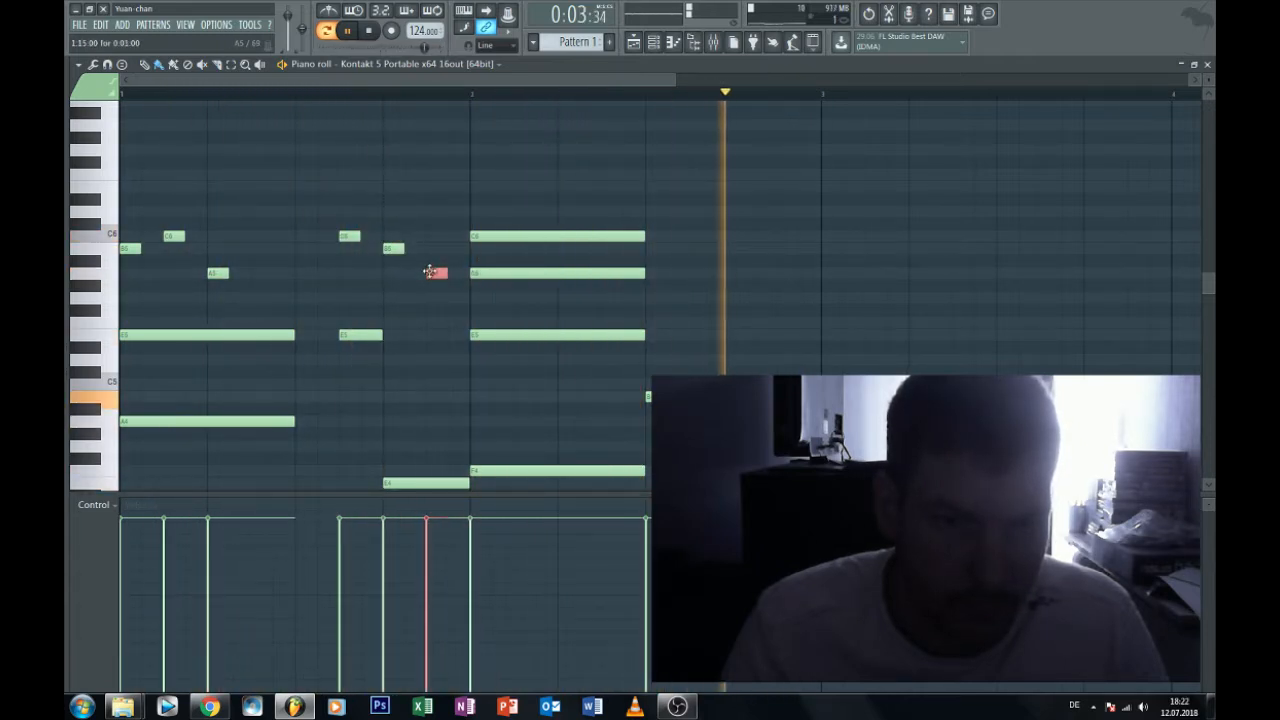
{"action": "left_click_drag", "start_coordinate": [432, 273], "coordinate": [432, 297]}
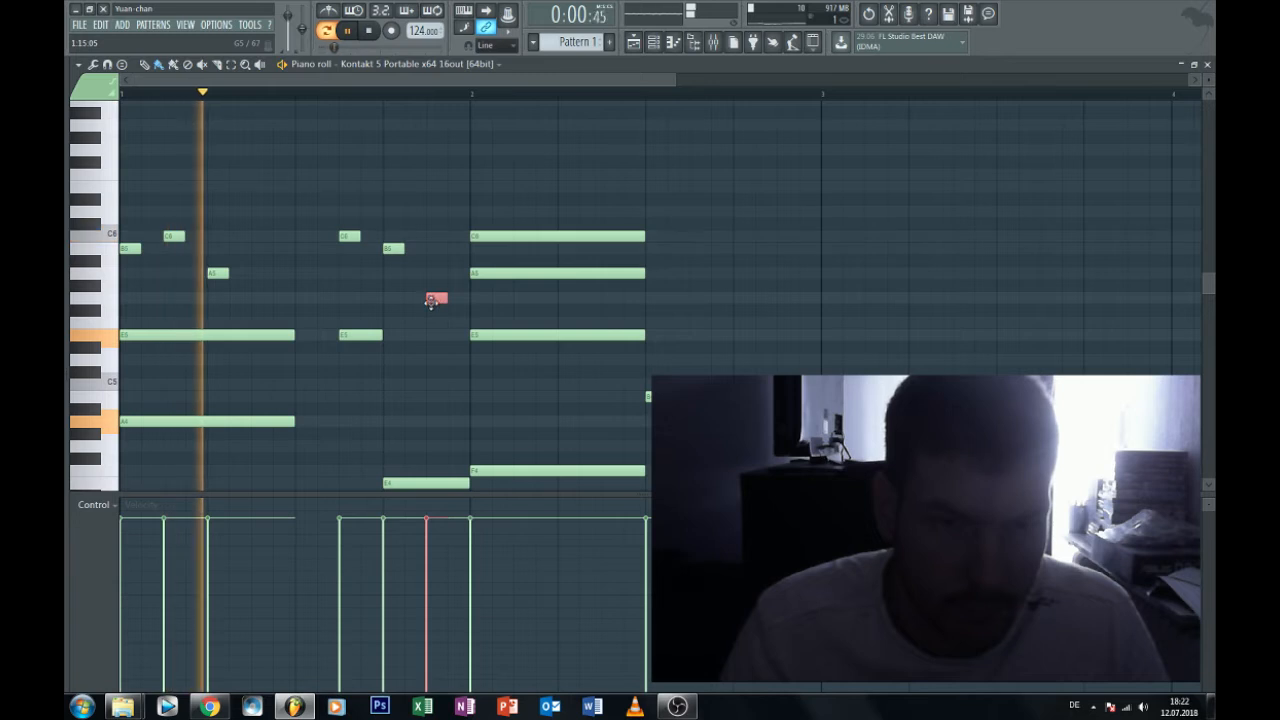
{"action": "left_click", "coordinate": [457, 249]}
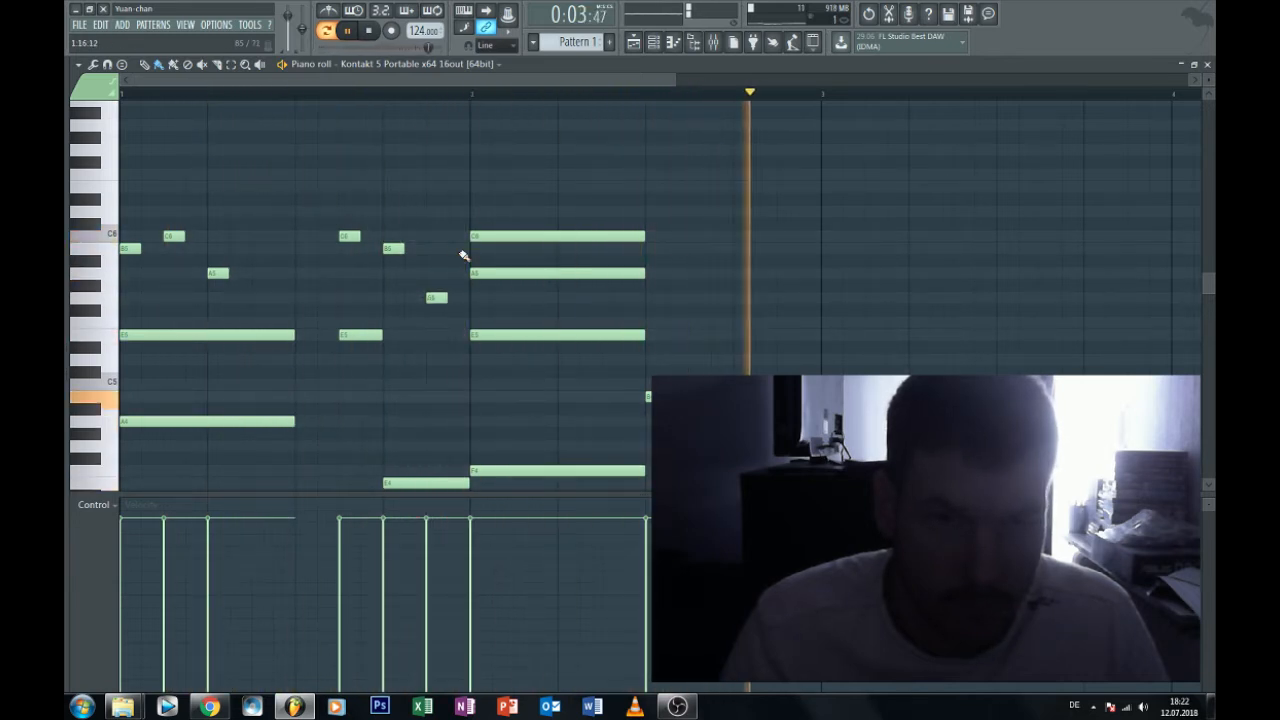
Replace bar 2's C6 chord note with sixteenth melody notes: E6 on beat 1, E6 halfway through beat 2, D6 on beat 4, then A6.
{"action": "right_click", "coordinate": [480, 237]}
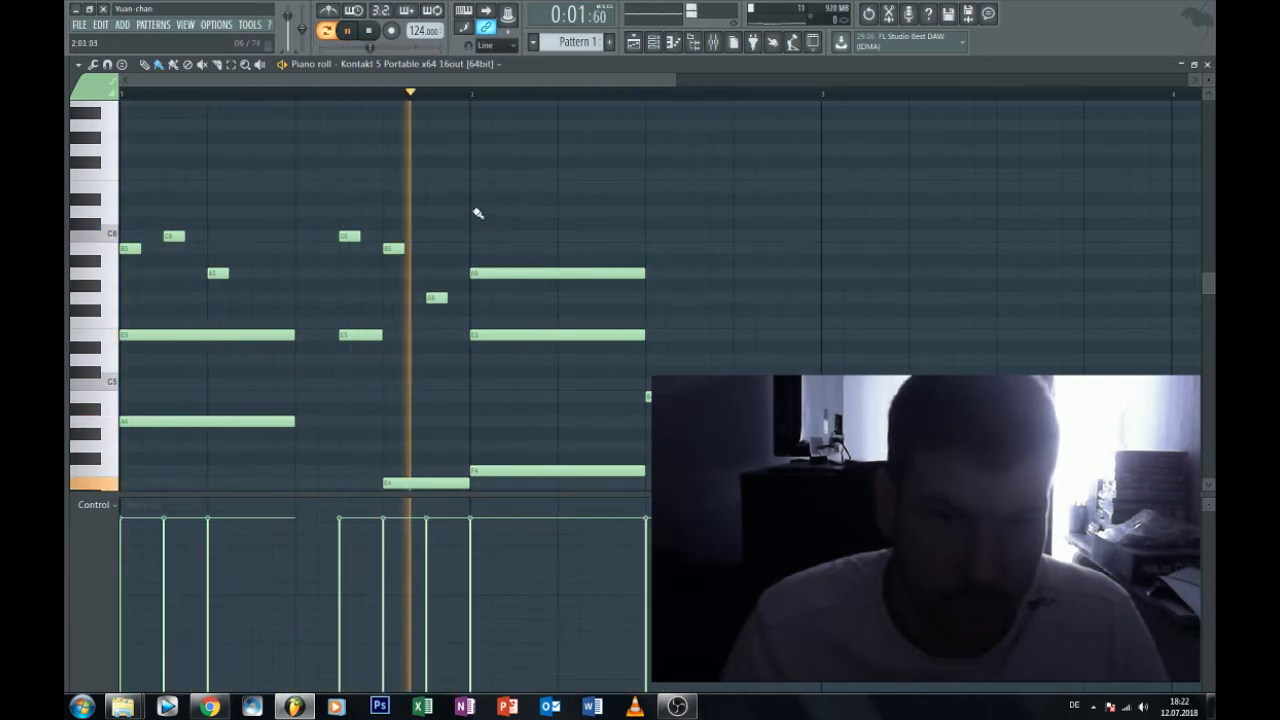
{"action": "left_click", "coordinate": [480, 186]}
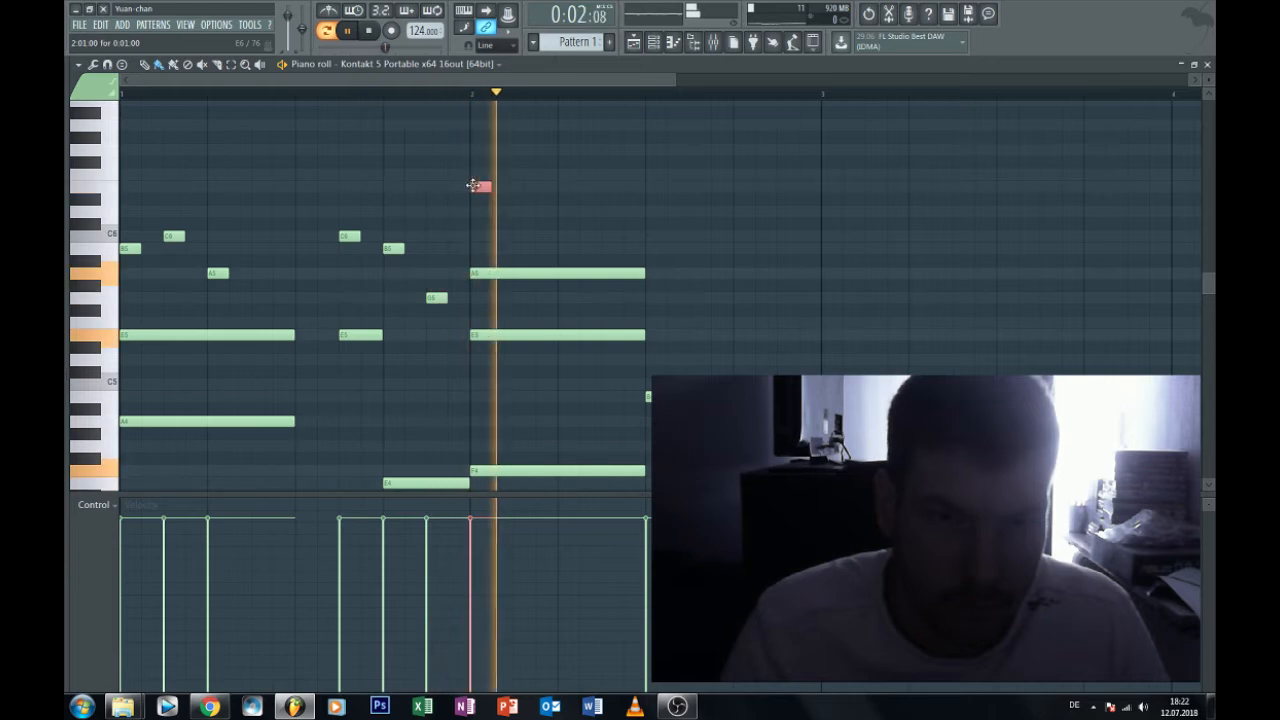
{"action": "left_click", "coordinate": [606, 187]}
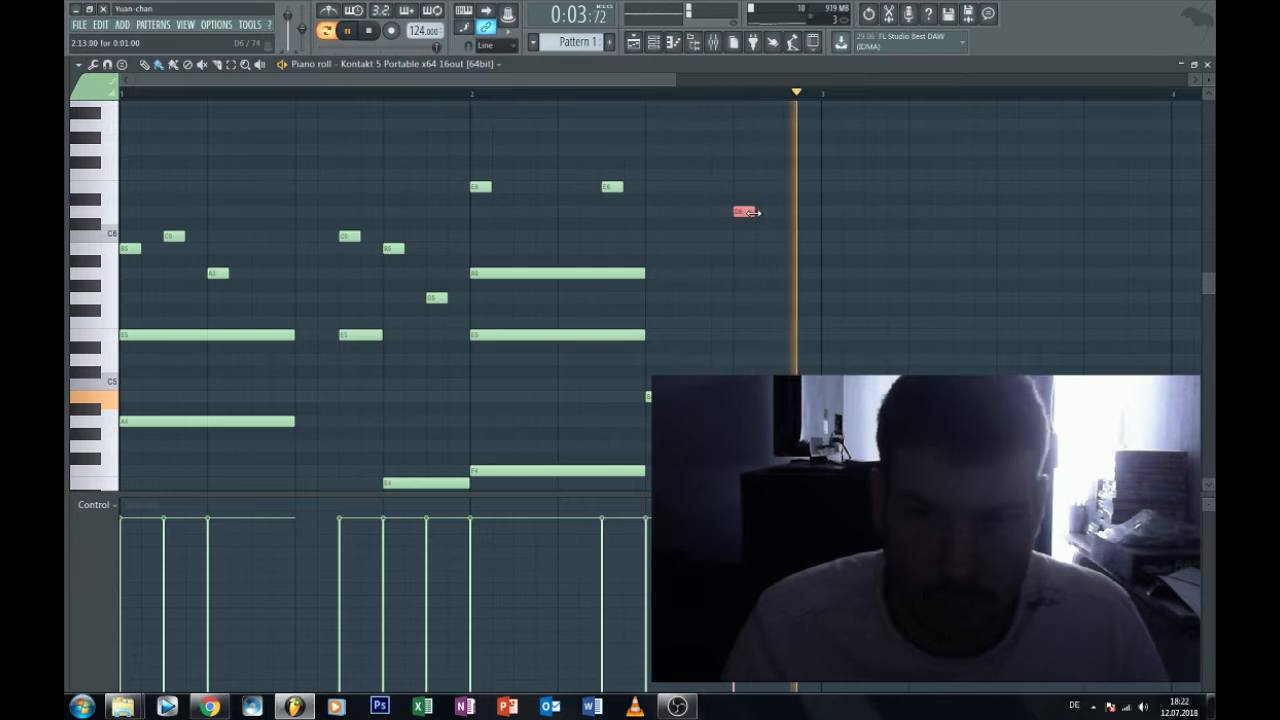
{"action": "left_click", "coordinate": [787, 187]}
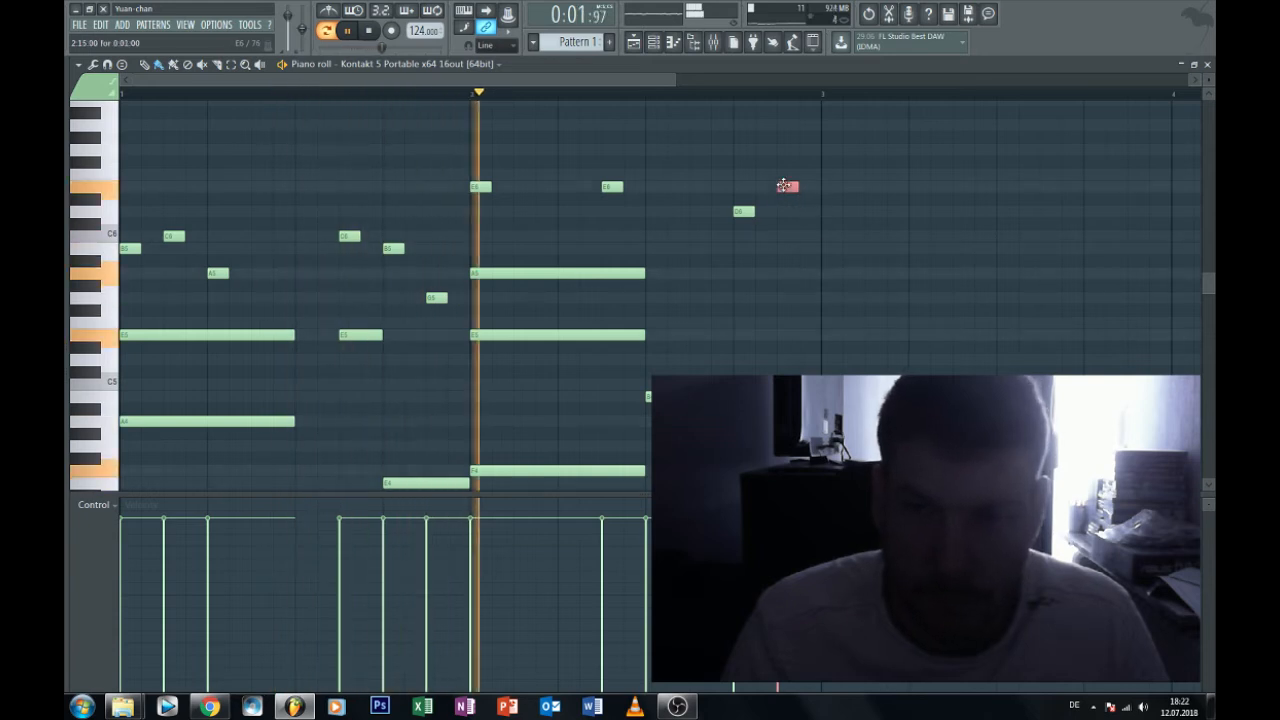
{"action": "left_click_drag", "start_coordinate": [783, 186], "coordinate": [787, 117]}
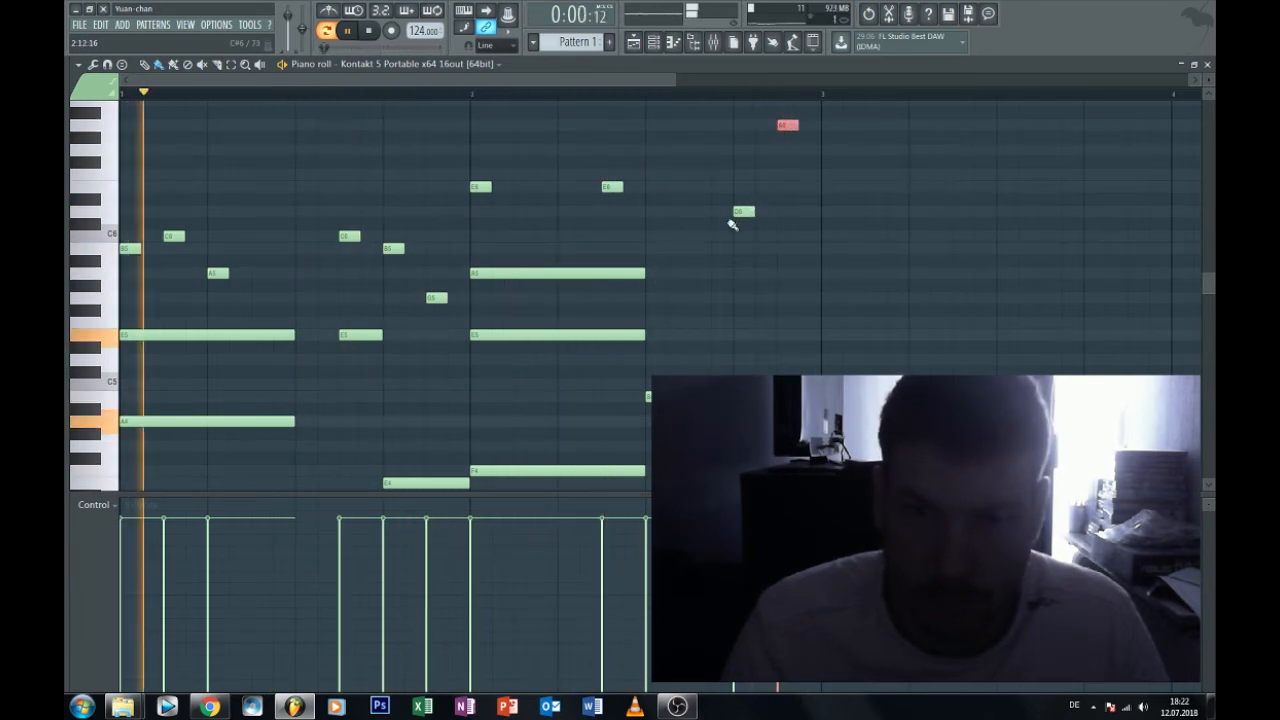
In bar 2, add sixteenths B5 halfway through beat 3, A6 on beat 3 and B6 on beat 4, and lower the final A6 to E6.
{"action": "left_click", "coordinate": [697, 249]}
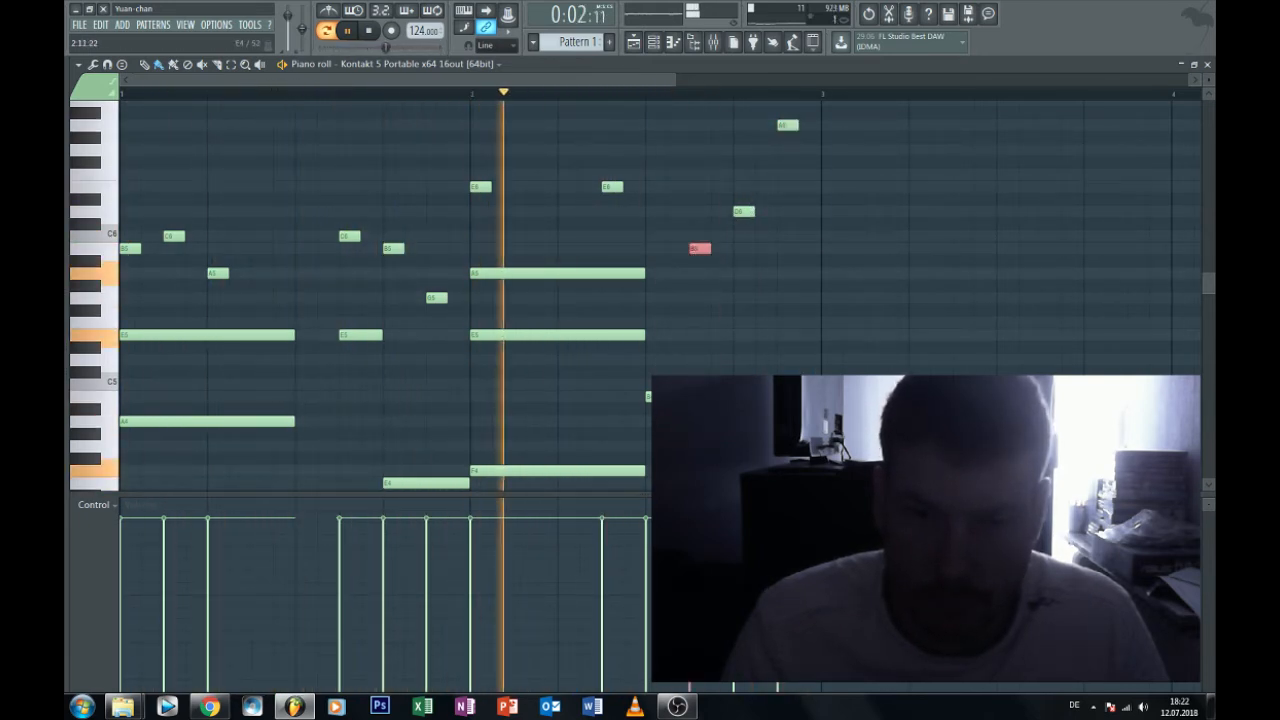
{"action": "scroll", "coordinate": [730, 315], "scroll_direction": "up", "scroll_amount": 1}
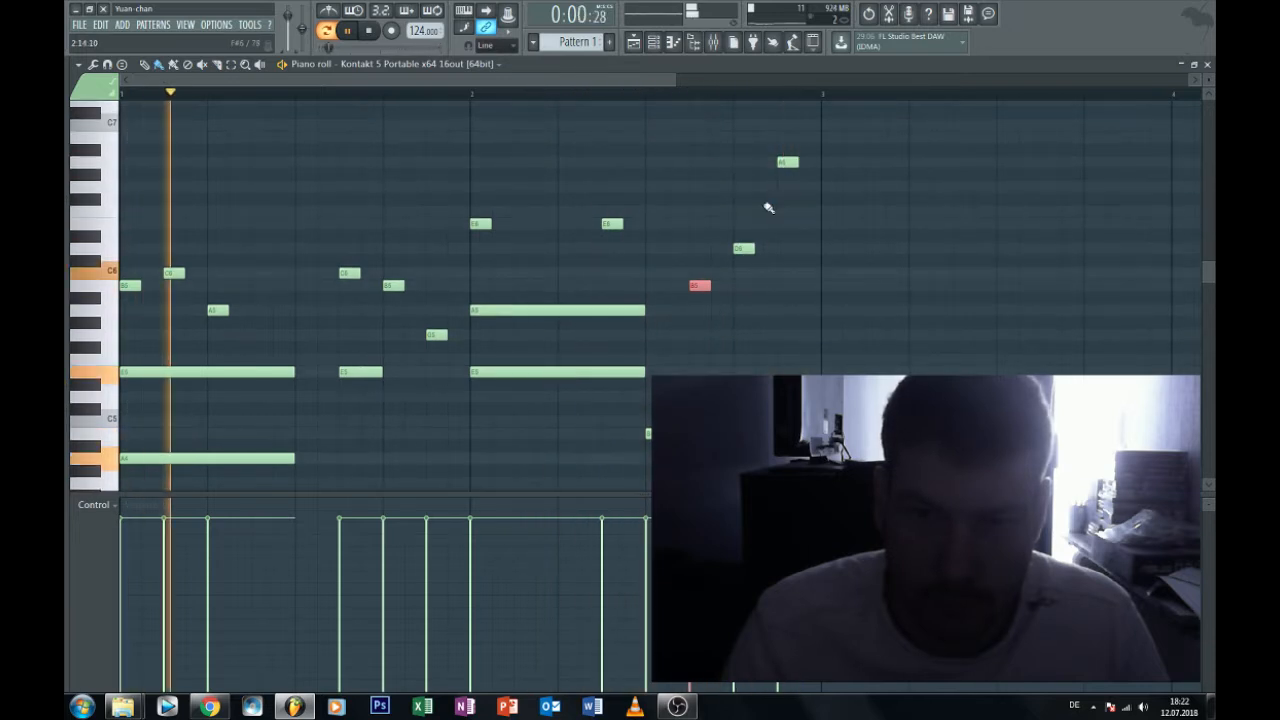
{"action": "left_click_drag", "start_coordinate": [786, 160], "coordinate": [783, 226]}
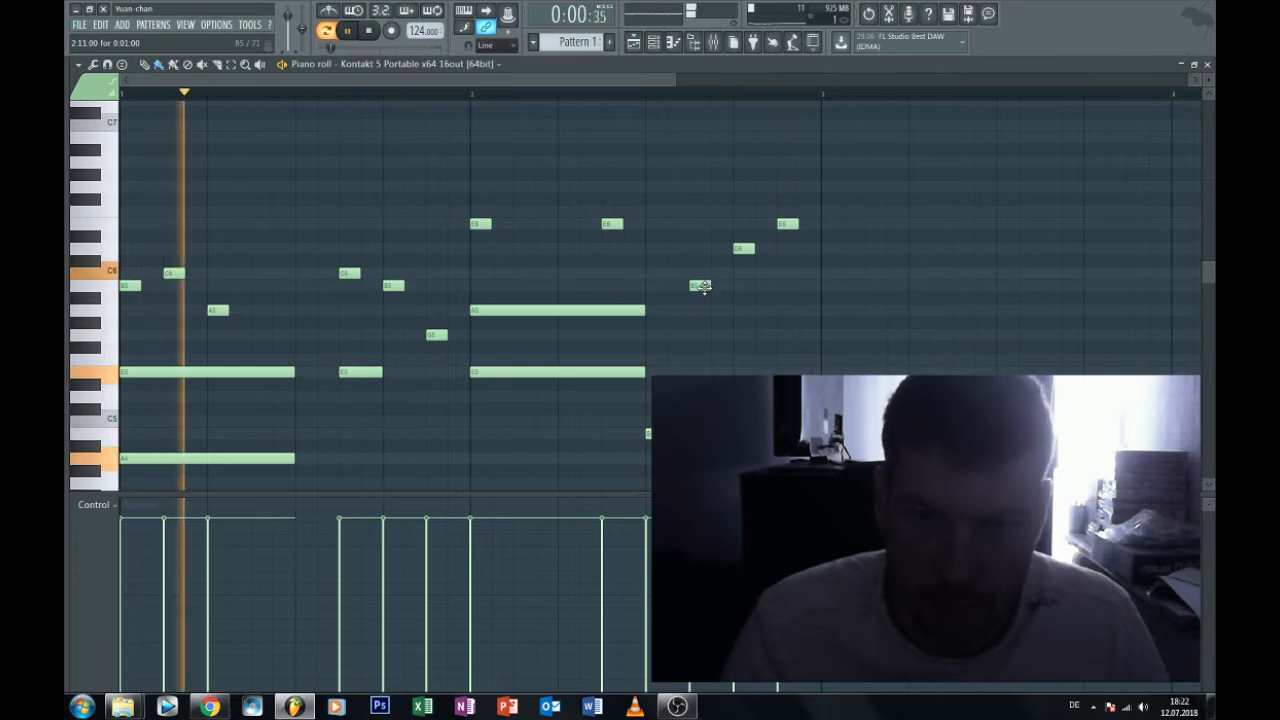
{"action": "left_click", "coordinate": [653, 162]}
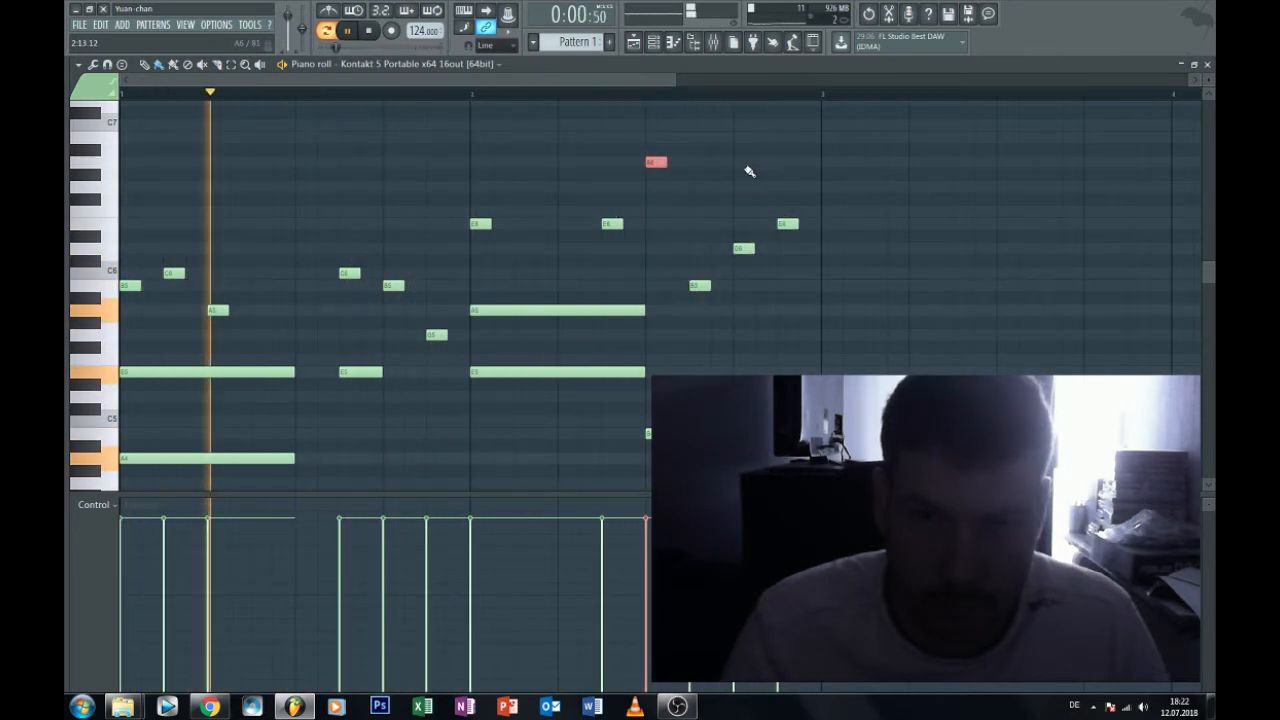
{"action": "left_click", "coordinate": [745, 137]}
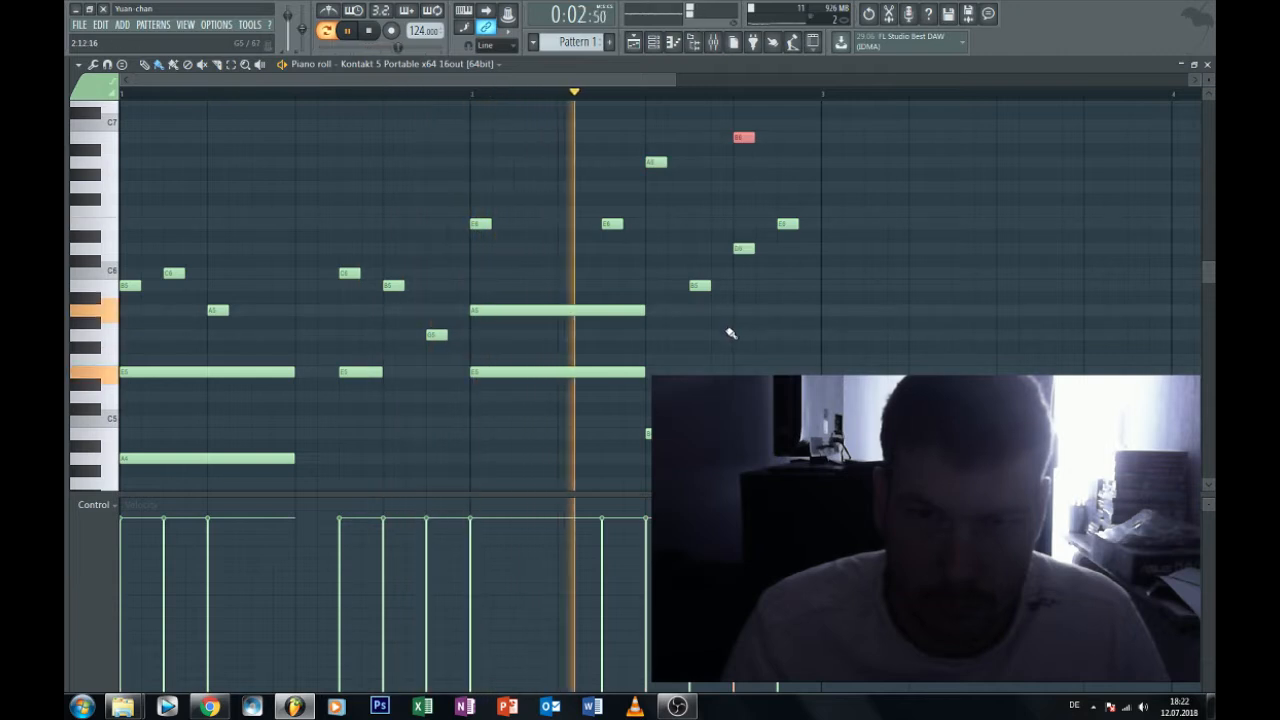
Add high sixteenth notes E7 at the start of bar 1, C7 halfway through its beat 2, and B6 on beat 2 of bar 2.
{"action": "scroll", "coordinate": [297, 217], "scroll_direction": "up", "scroll_amount": 3}
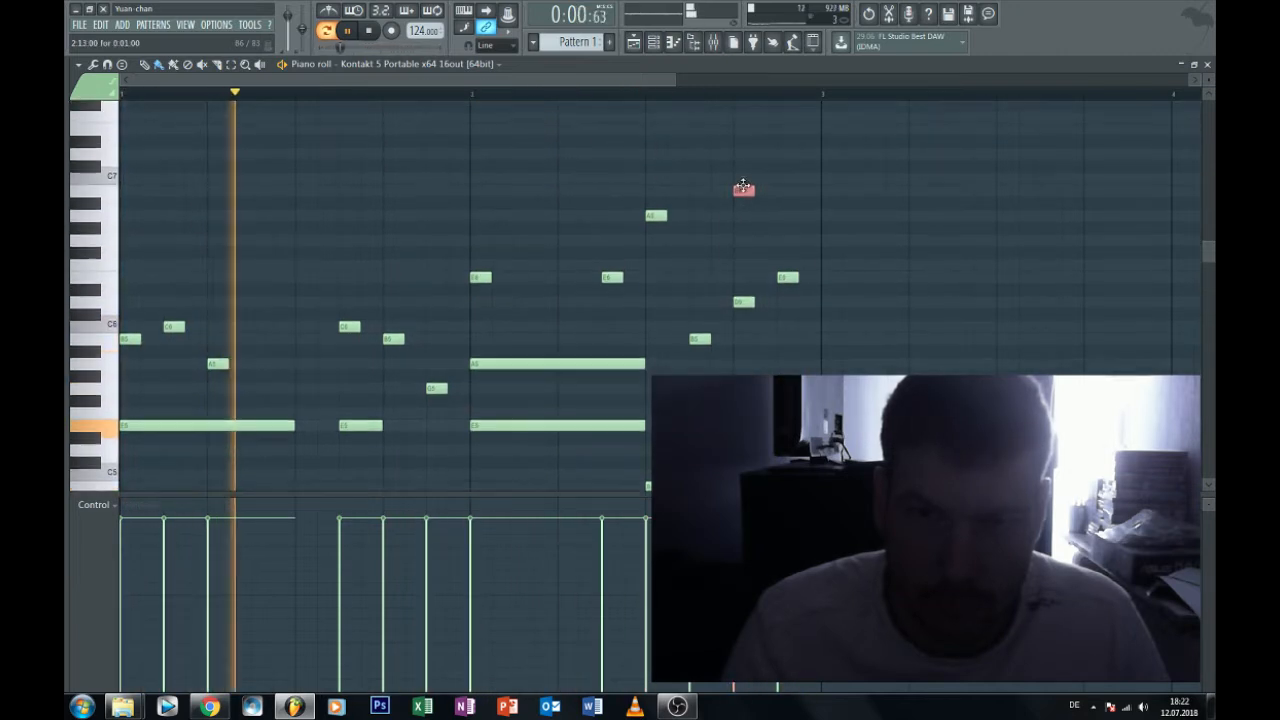
{"action": "left_click", "coordinate": [128, 174]}
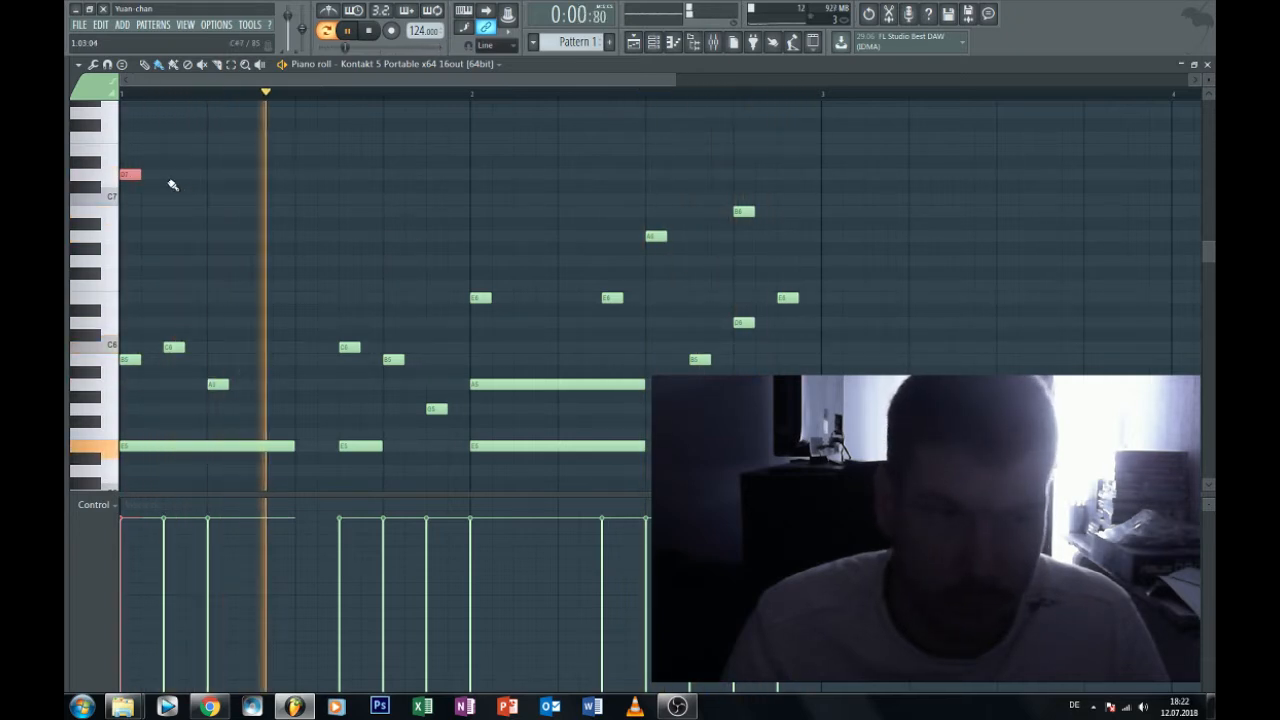
{"action": "right_click", "coordinate": [130, 175]}
{"action": "left_click", "coordinate": [132, 150]}
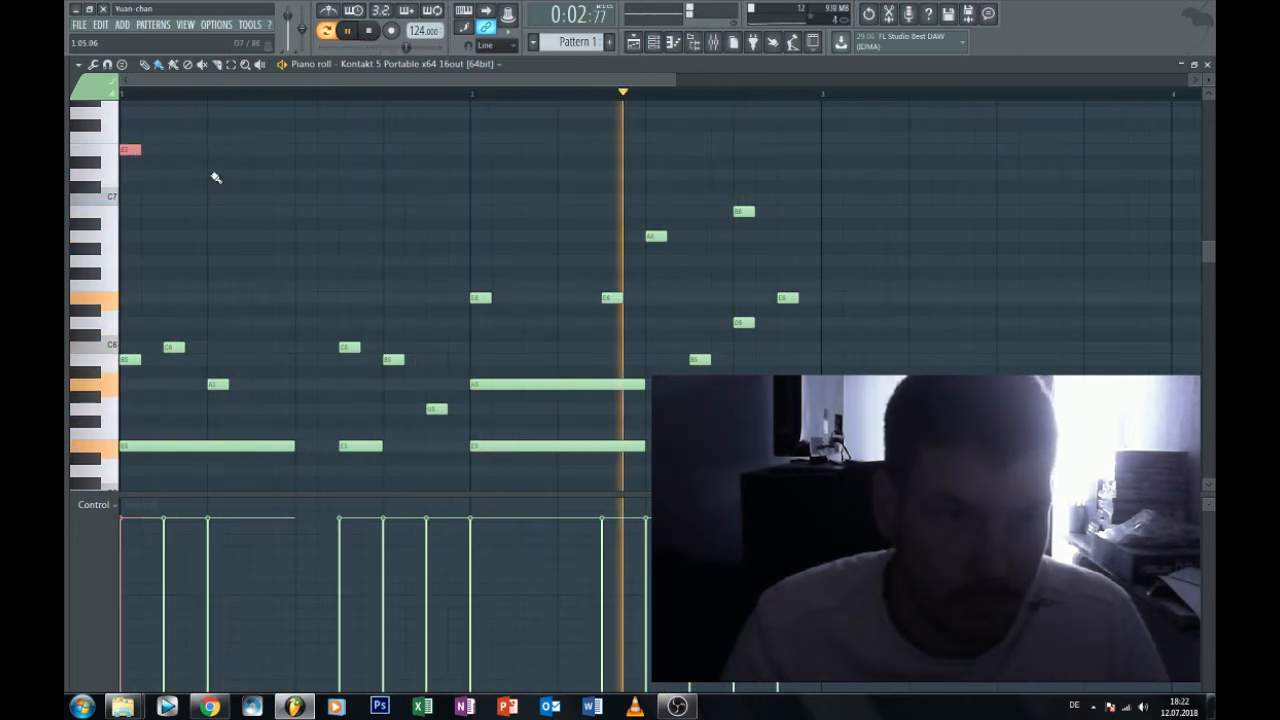
{"action": "left_click", "coordinate": [219, 176]}
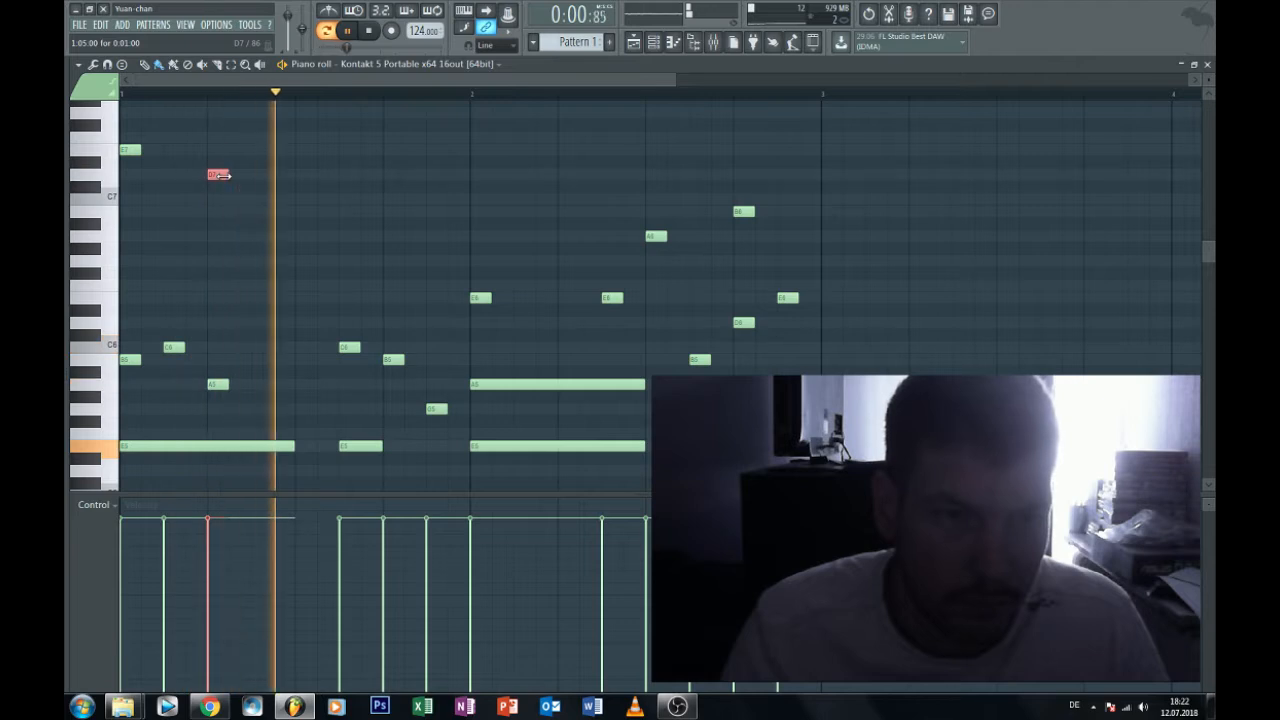
{"action": "right_click", "coordinate": [220, 176]}
{"action": "scroll", "coordinate": [209, 171], "scroll_direction": "up", "scroll_amount": 2}
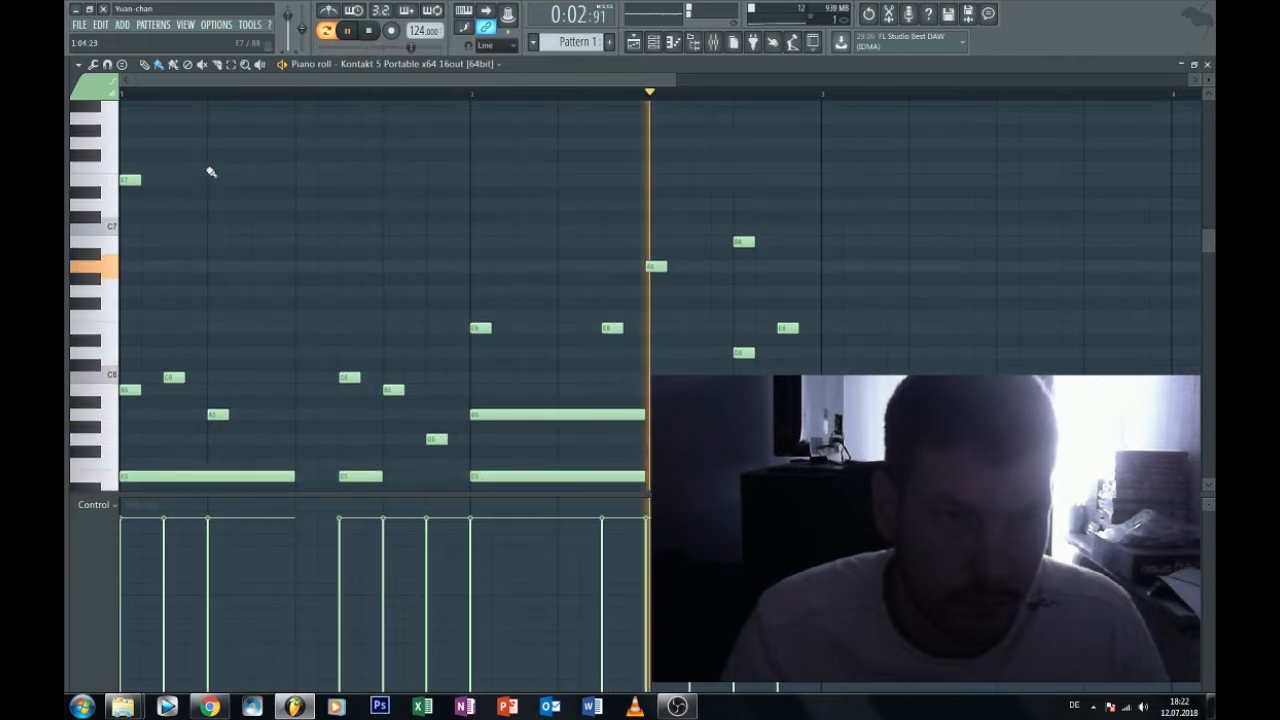
{"action": "left_click", "coordinate": [253, 236]}
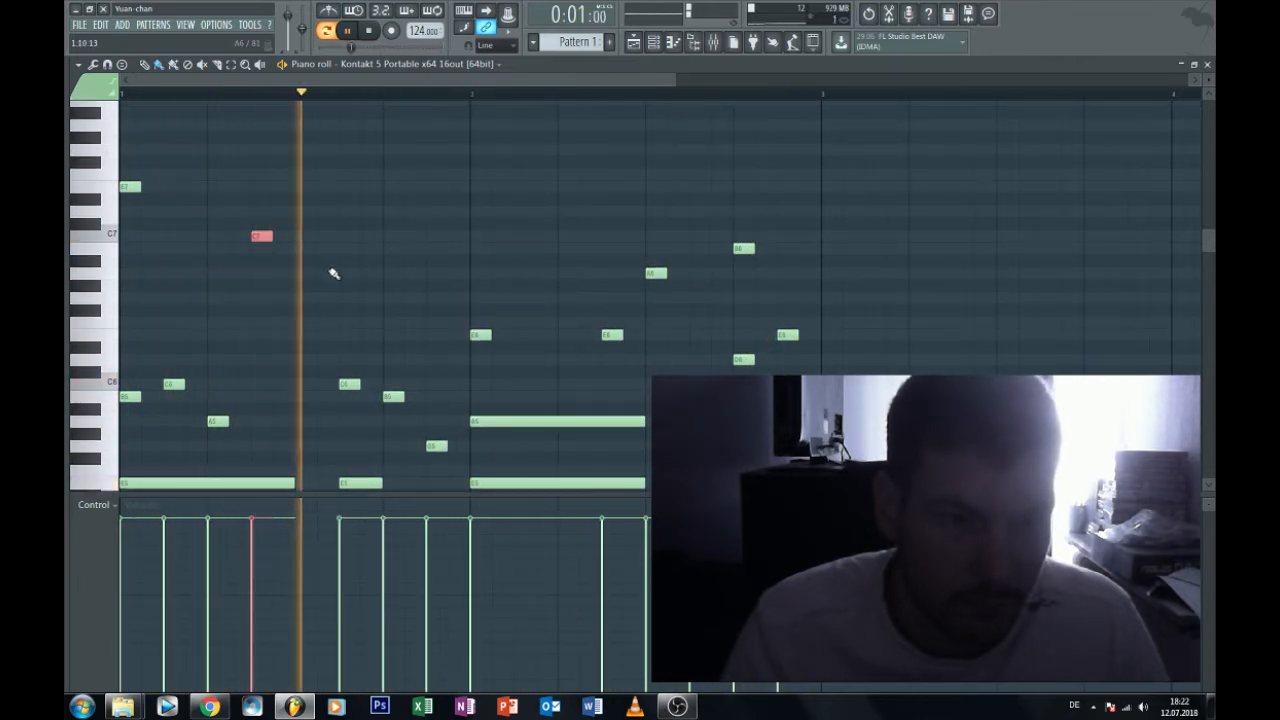
{"action": "left_click", "coordinate": [569, 250]}
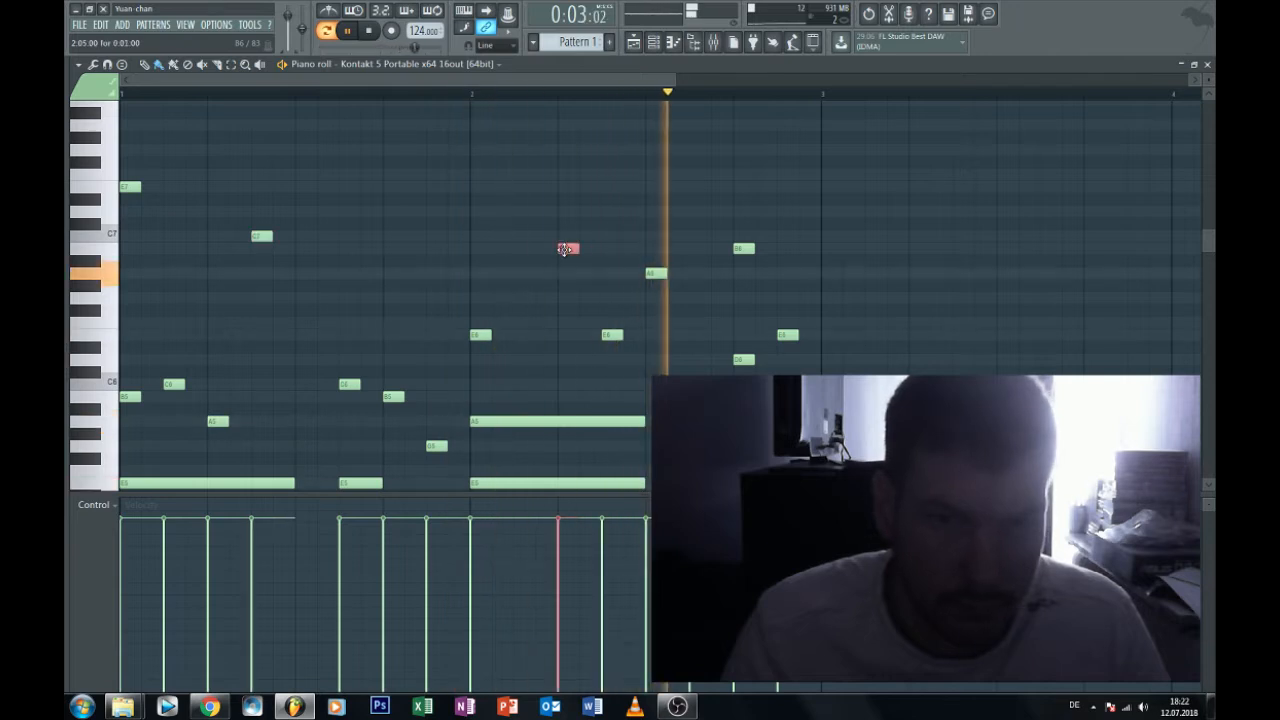
Add one-bar-long bass notes A3 and A2 starting at the beginning of bar 1.
{"action": "scroll", "coordinate": [800, 272], "scroll_direction": "down", "scroll_amount": 20}
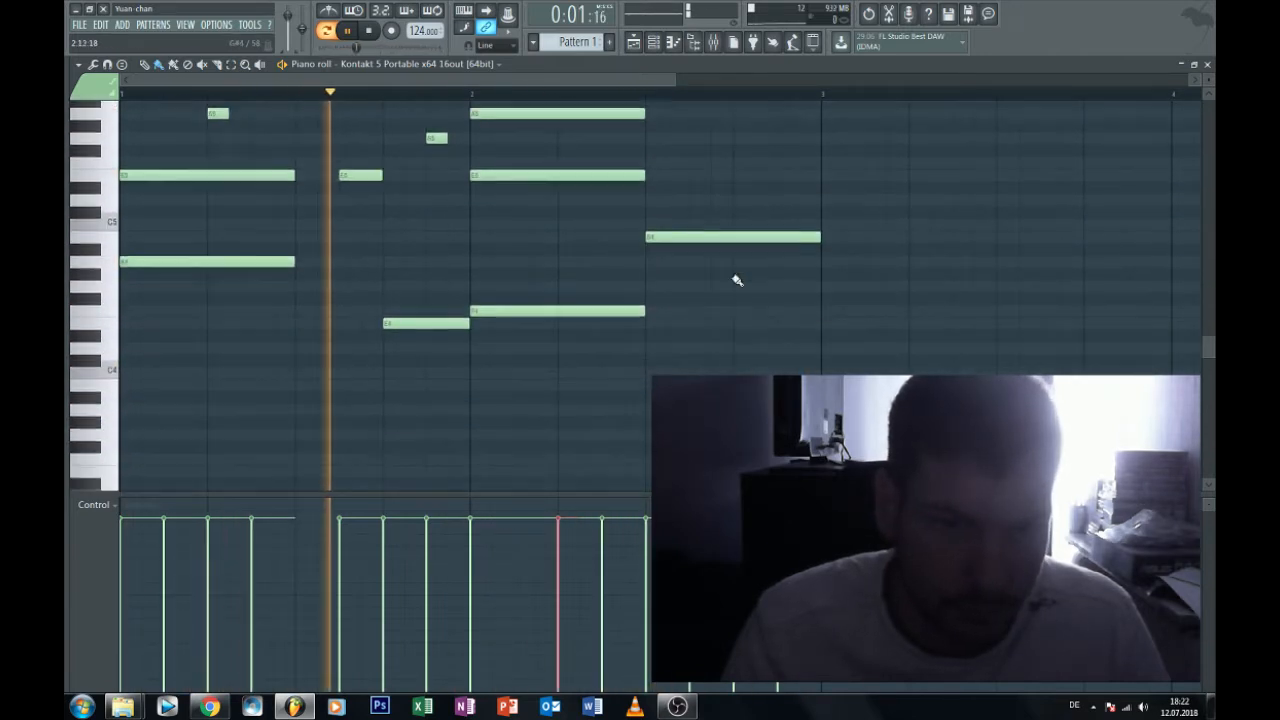
{"action": "scroll", "coordinate": [543, 277], "scroll_direction": "up", "scroll_amount": 6}
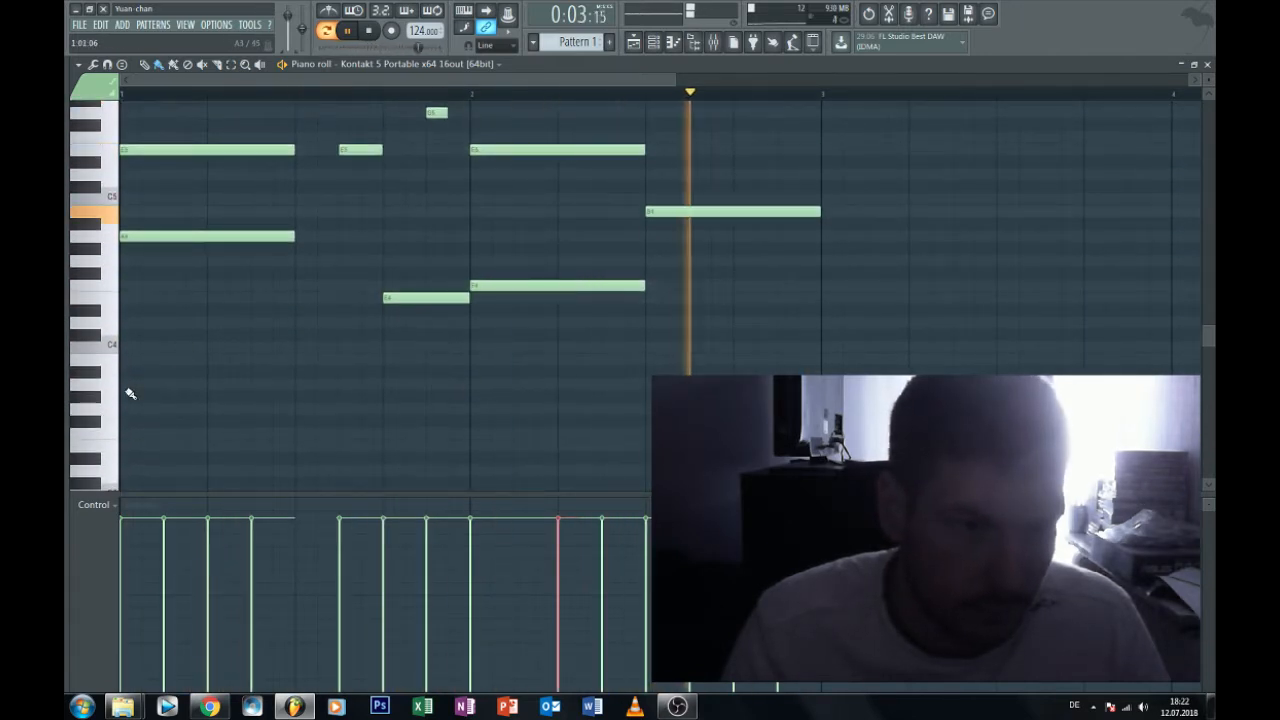
{"action": "left_click_drag", "start_coordinate": [138, 387], "coordinate": [447, 410]}
{"action": "left_click", "coordinate": [471, 408]}
{"action": "right_click", "coordinate": [483, 408]}
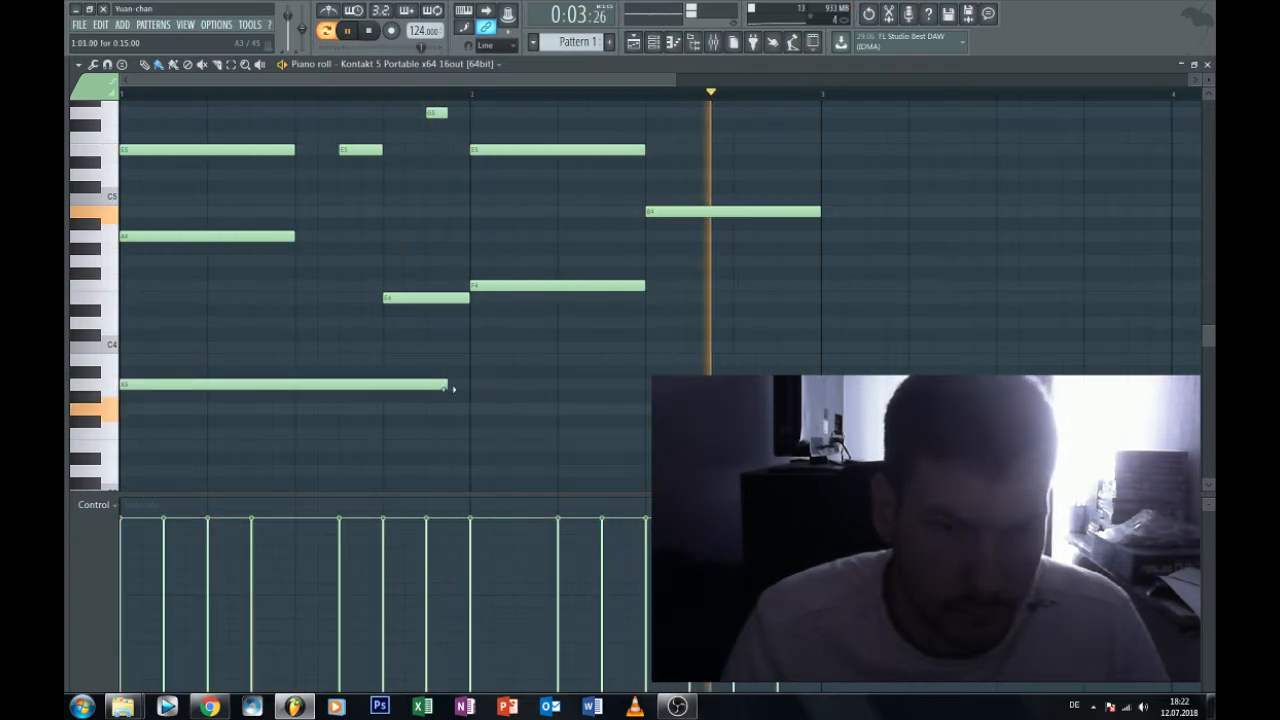
{"action": "left_click", "coordinate": [488, 436]}
{"action": "right_click", "coordinate": [517, 429]}
{"action": "scroll", "coordinate": [420, 409], "scroll_direction": "down", "scroll_amount": 4}
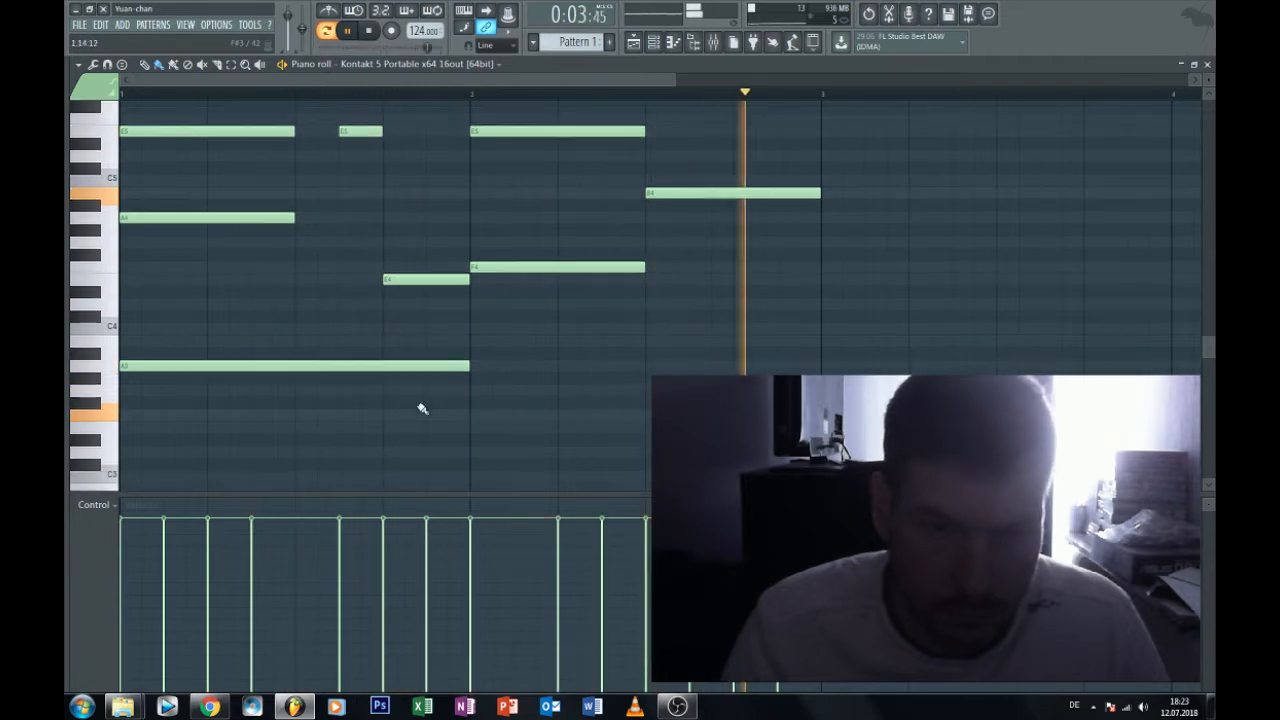
{"action": "scroll", "coordinate": [200, 380], "scroll_direction": "down", "scroll_amount": 1}
{"action": "left_click", "coordinate": [132, 384]}
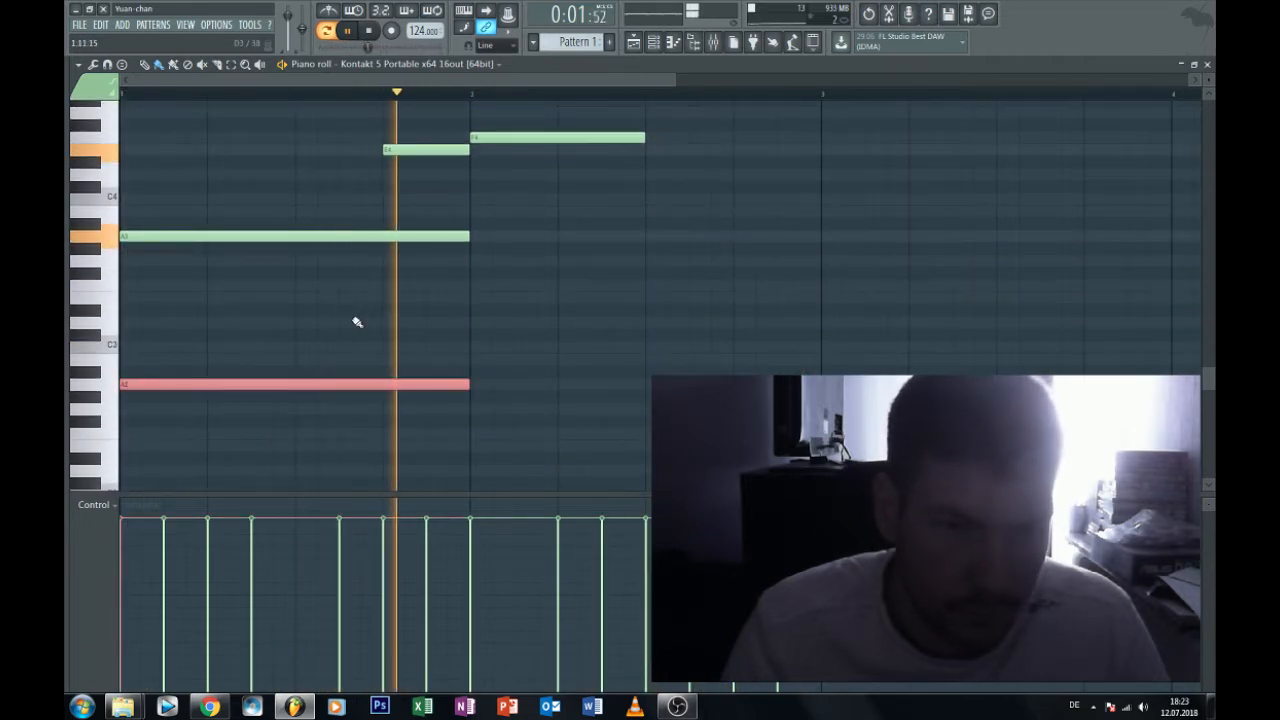
Extend the A3 and A2 bass notes to beat 3 of bar 2 and add G3 and G2 for the rest of that bar.
{"action": "scroll", "coordinate": [455, 333], "scroll_direction": "up", "scroll_amount": 1}
{"action": "left_click_drag", "start_coordinate": [494, 257], "coordinate": [416, 440]}
{"action": "left_click_drag", "start_coordinate": [469, 276], "coordinate": [645, 289]}
{"action": "left_click", "coordinate": [650, 297]}
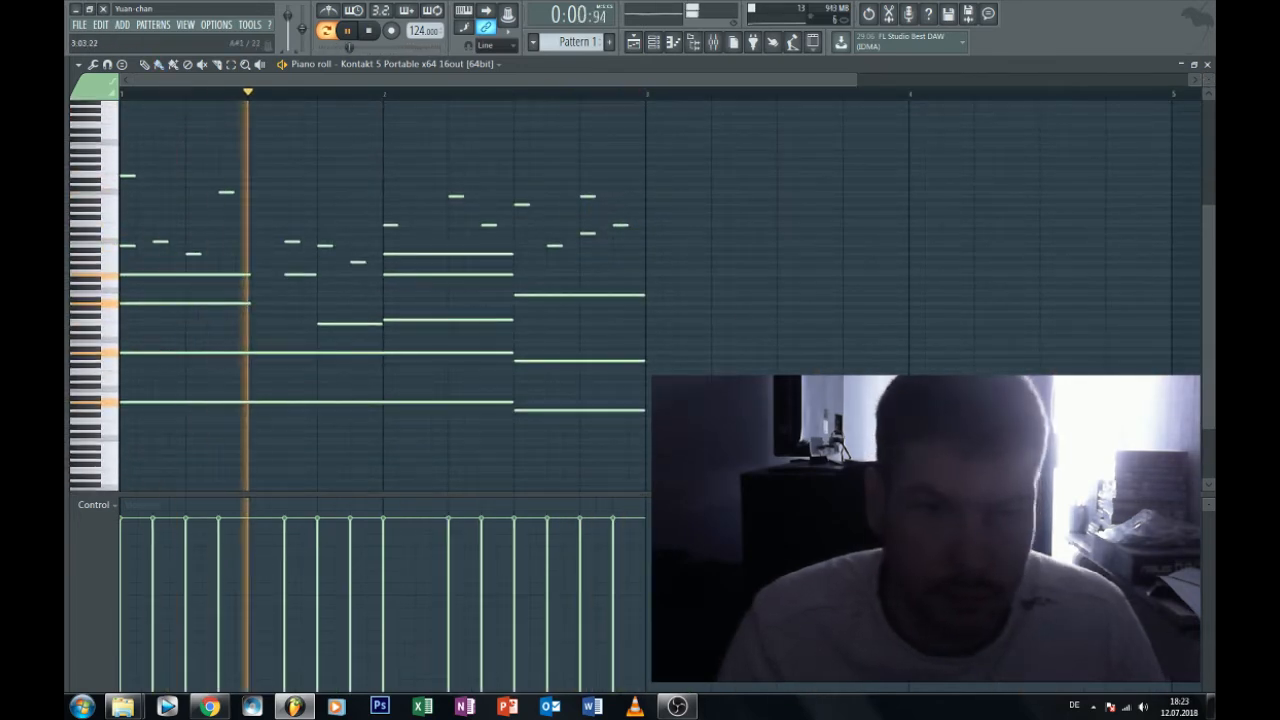
Duplicate the two-bar pattern into bars 3 and 4, and lower the copied long bass notes four semitones to F3 and F2.
{"action": "key", "text": "ctrl+a"}
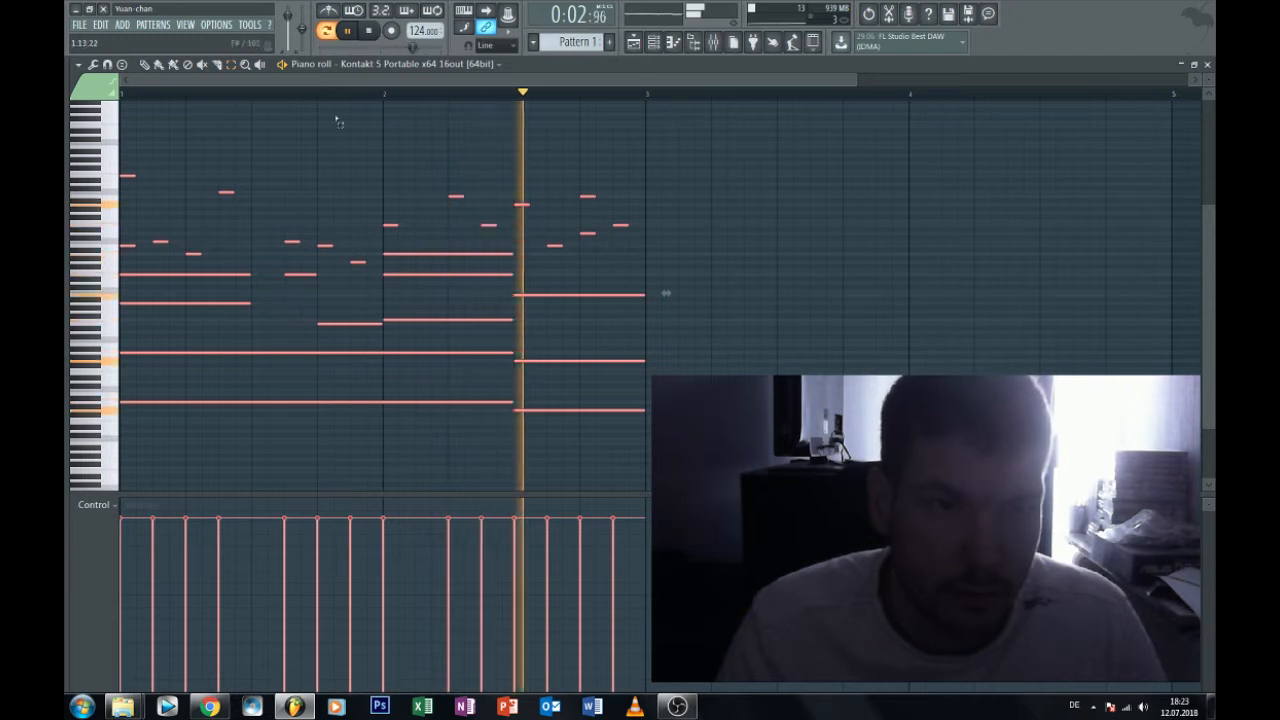
{"action": "mouse_move", "coordinate": [157, 352]}
{"action": "left_mouse_down", "text": "shift"}
{"action": "mouse_move", "coordinate": [168, 345]}
{"action": "mouse_move", "coordinate": [137, 343]}
{"action": "mouse_move", "coordinate": [686, 349]}
{"action": "mouse_move", "coordinate": [663, 354]}
{"action": "mouse_move", "coordinate": [698, 400]}
{"action": "mouse_move", "coordinate": [671, 419]}
{"action": "left_mouse_up", "text": "shift"}
{"action": "key", "text": "shift+Down"}
{"action": "key", "text": "shift+Down"}
{"action": "key", "text": "shift+Down"}
{"action": "key", "text": "shift+Down"}
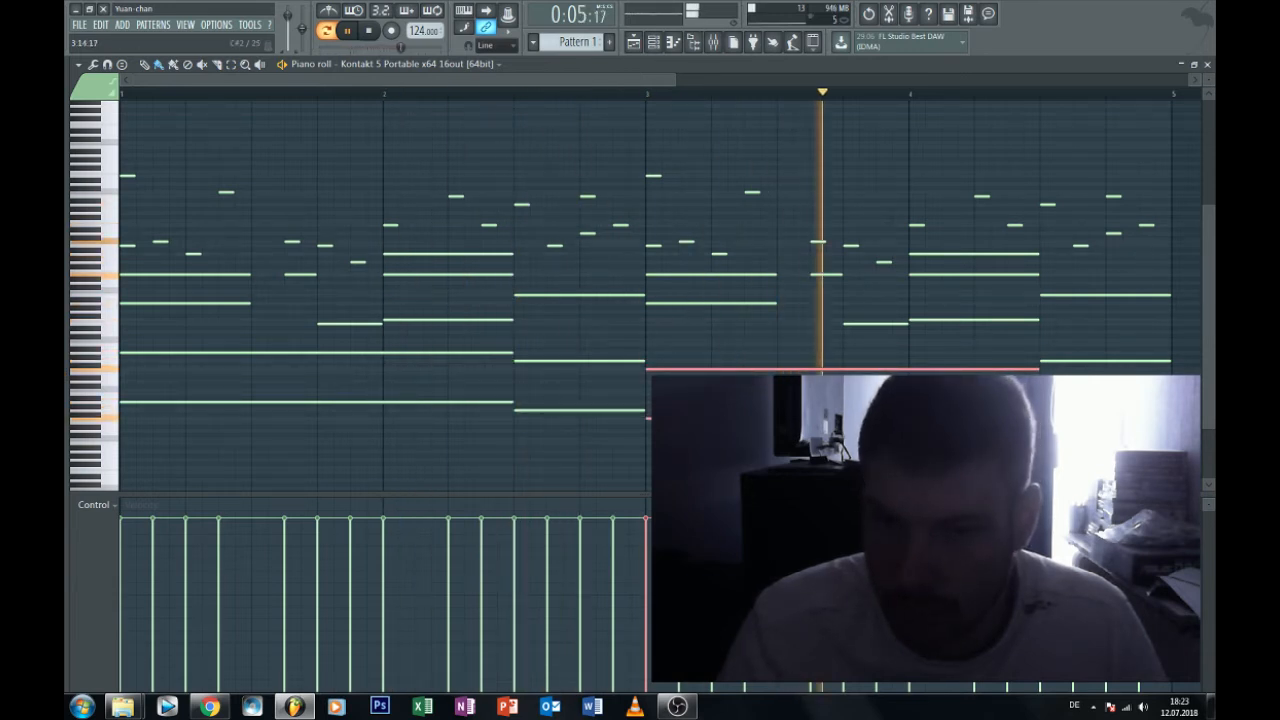
Raise the B5 melody note halfway through beat 3 of bar 4 to E6.
{"action": "scroll", "coordinate": [1020, 370], "scroll_direction": "up", "scroll_amount": 1}
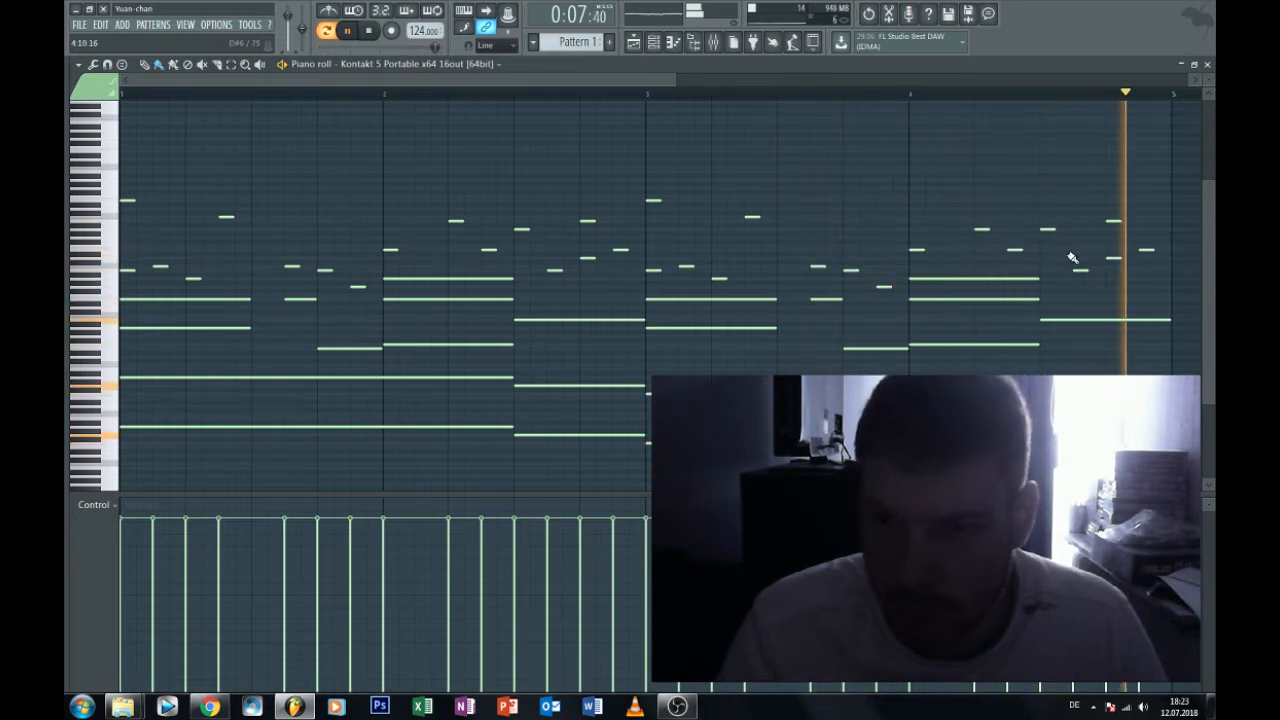
{"action": "left_click", "coordinate": [232, 66]}
{"action": "left_click_drag", "start_coordinate": [912, 98], "coordinate": [1190, 162]}
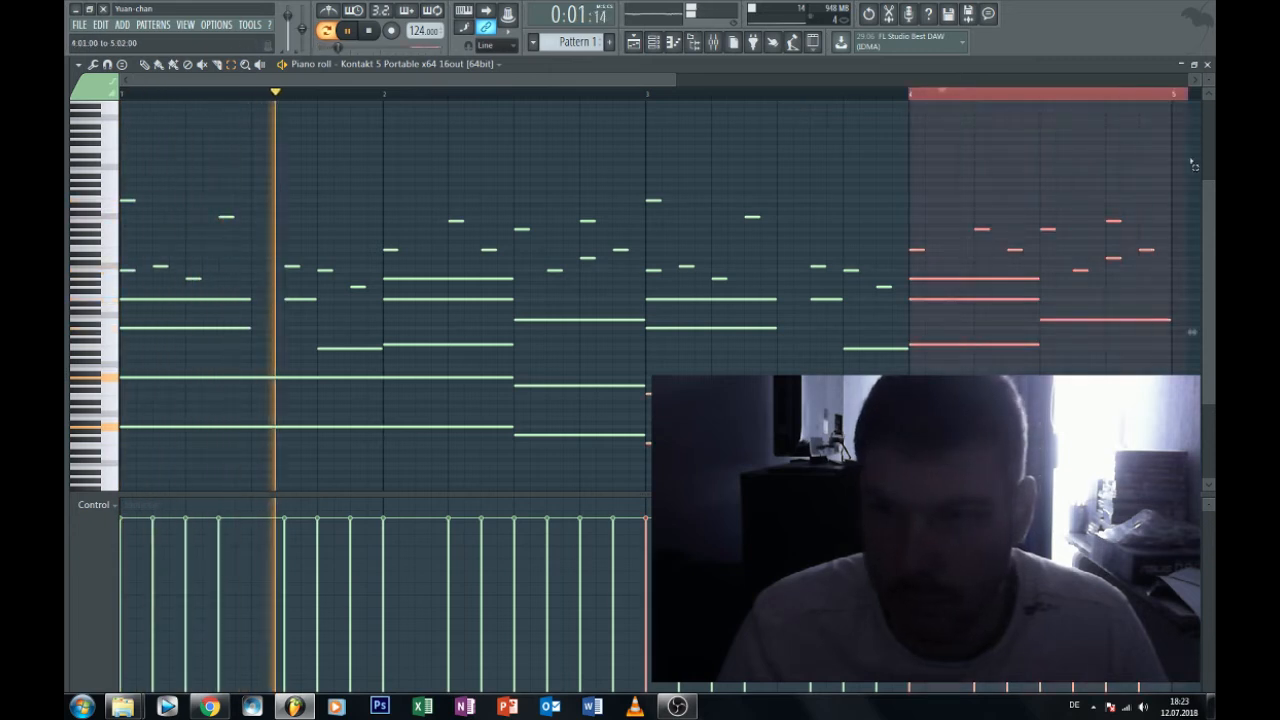
{"action": "left_click", "coordinate": [1081, 270]}
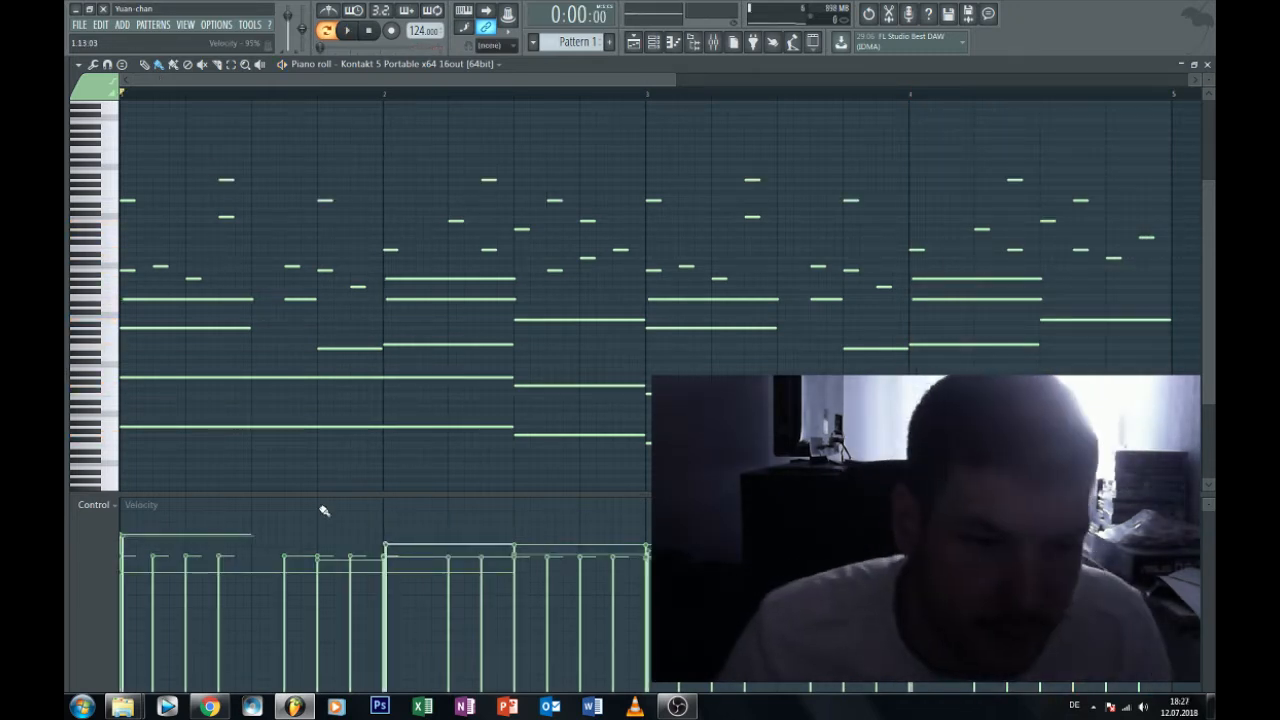
Select the upper melody notes across all four bars, lower their velocities, and clear the selection.
{"action": "left_click_drag", "start_coordinate": [1164, 176], "coordinate": [92, 290]}
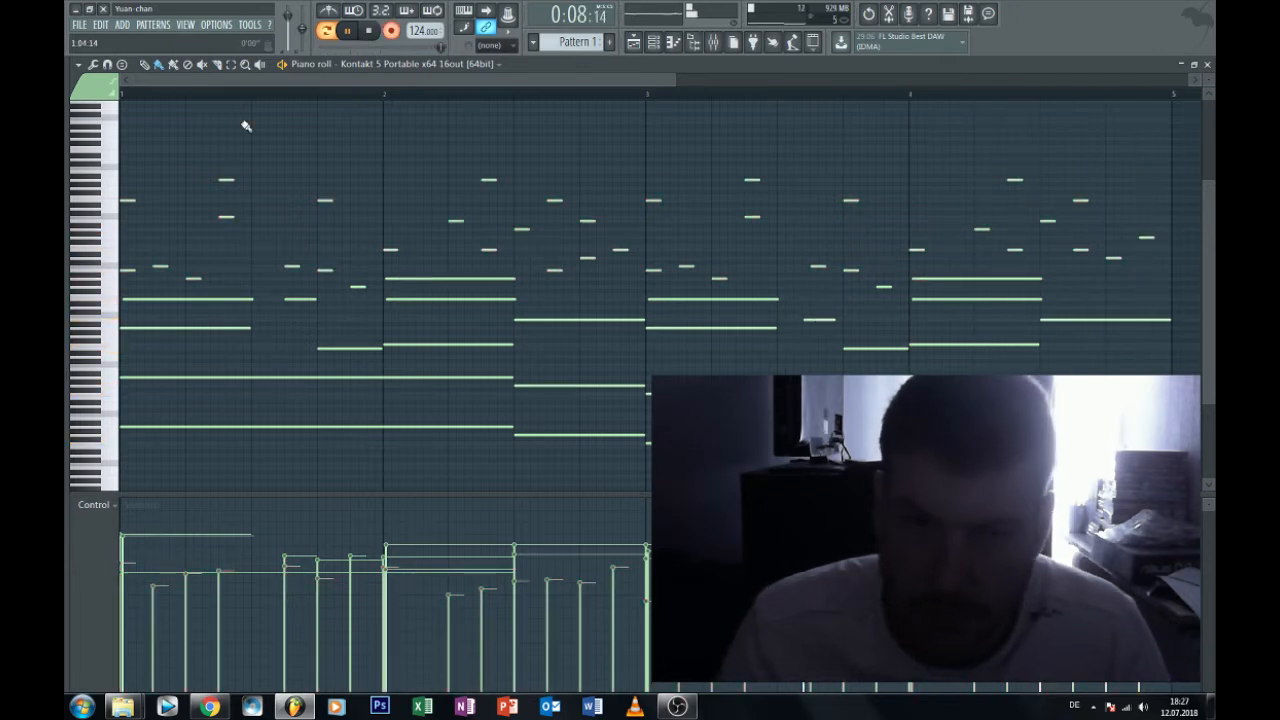
{"action": "key", "text": "ctrl+a"}
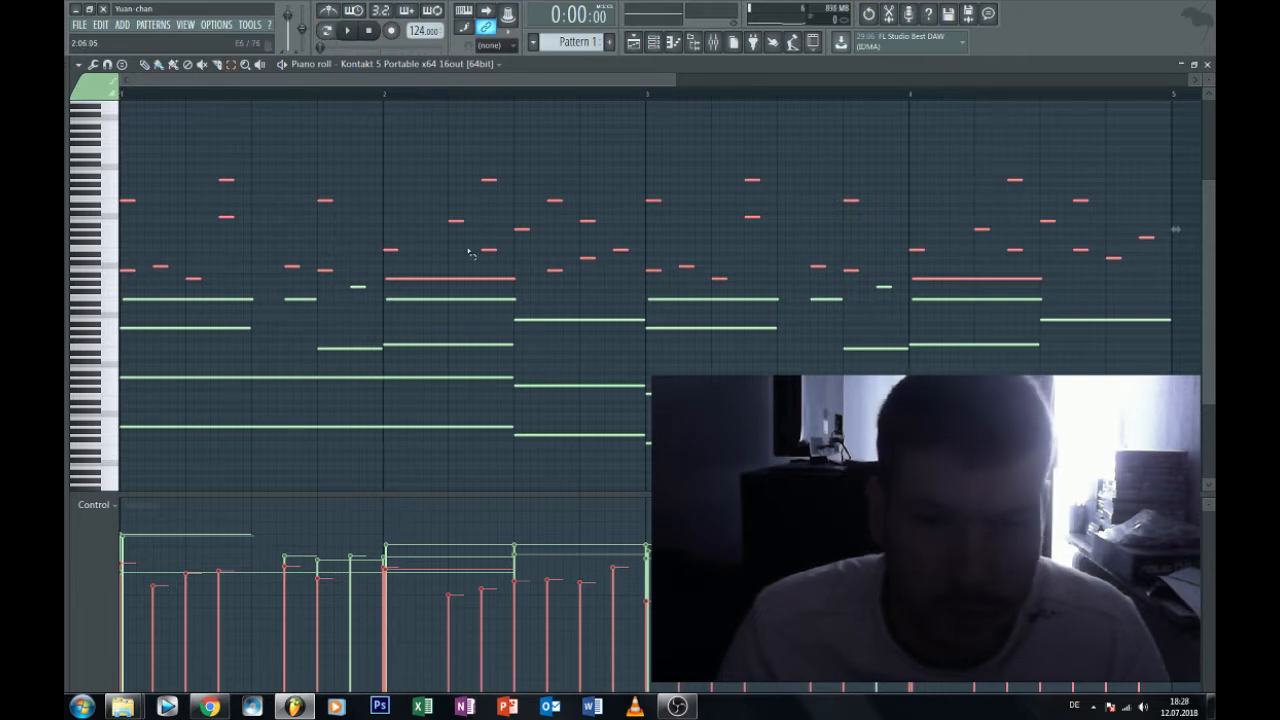
{"action": "key", "text": "ctrl+d"}
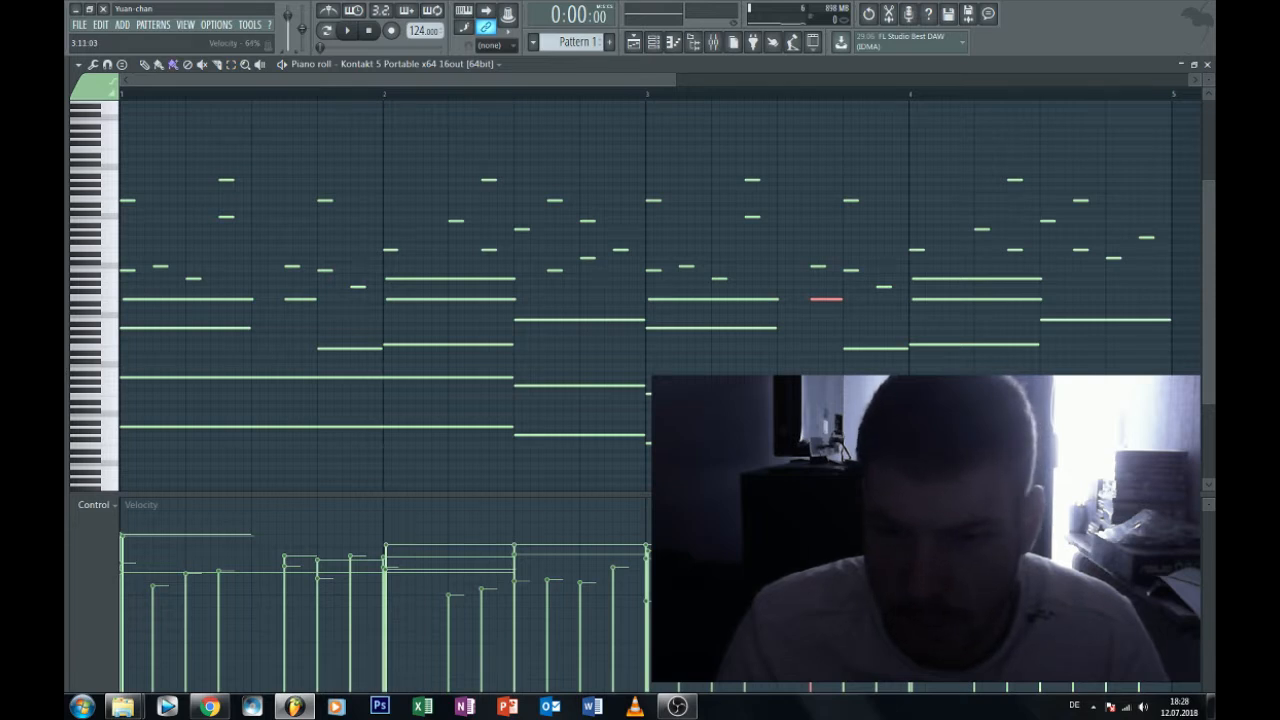
Play the pattern with snap set to Line, add a sixteenth D6 halfway through beat 1 of bar 4, and replay from the end of bar 3.
{"action": "left_click", "coordinate": [356, 40]}
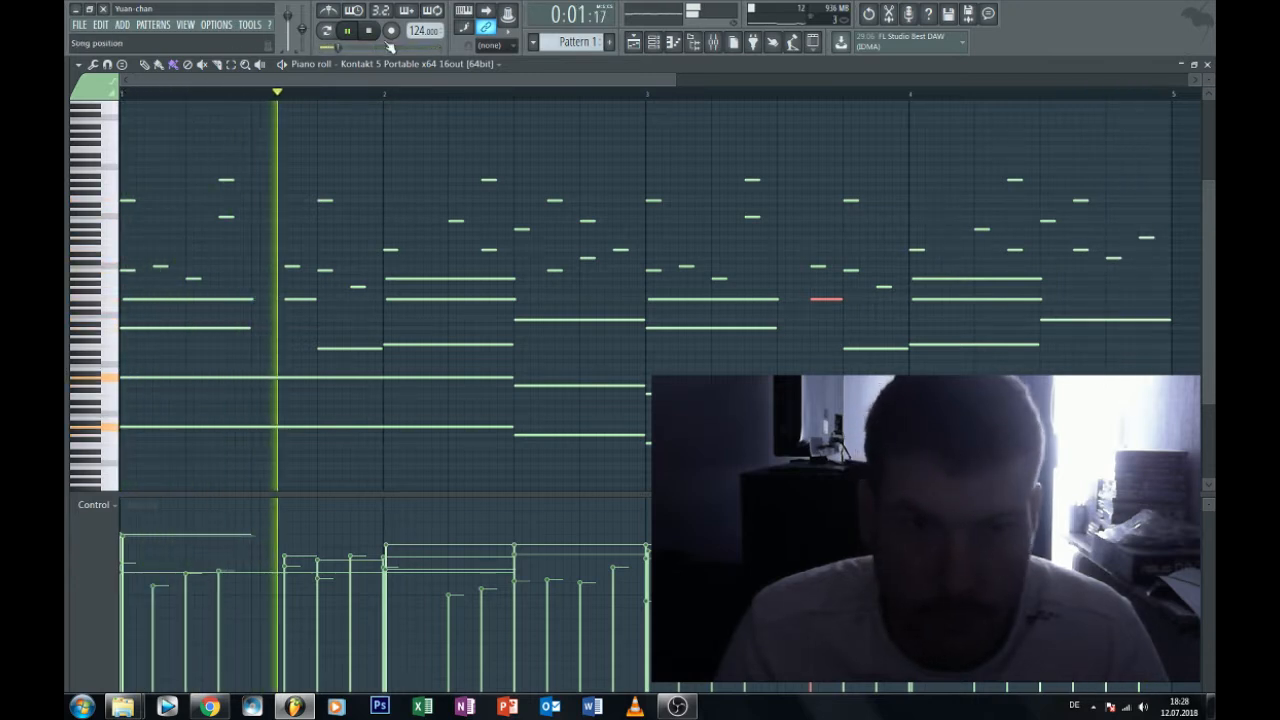
{"action": "left_click", "coordinate": [489, 45]}
{"action": "left_click", "coordinate": [492, 60]}
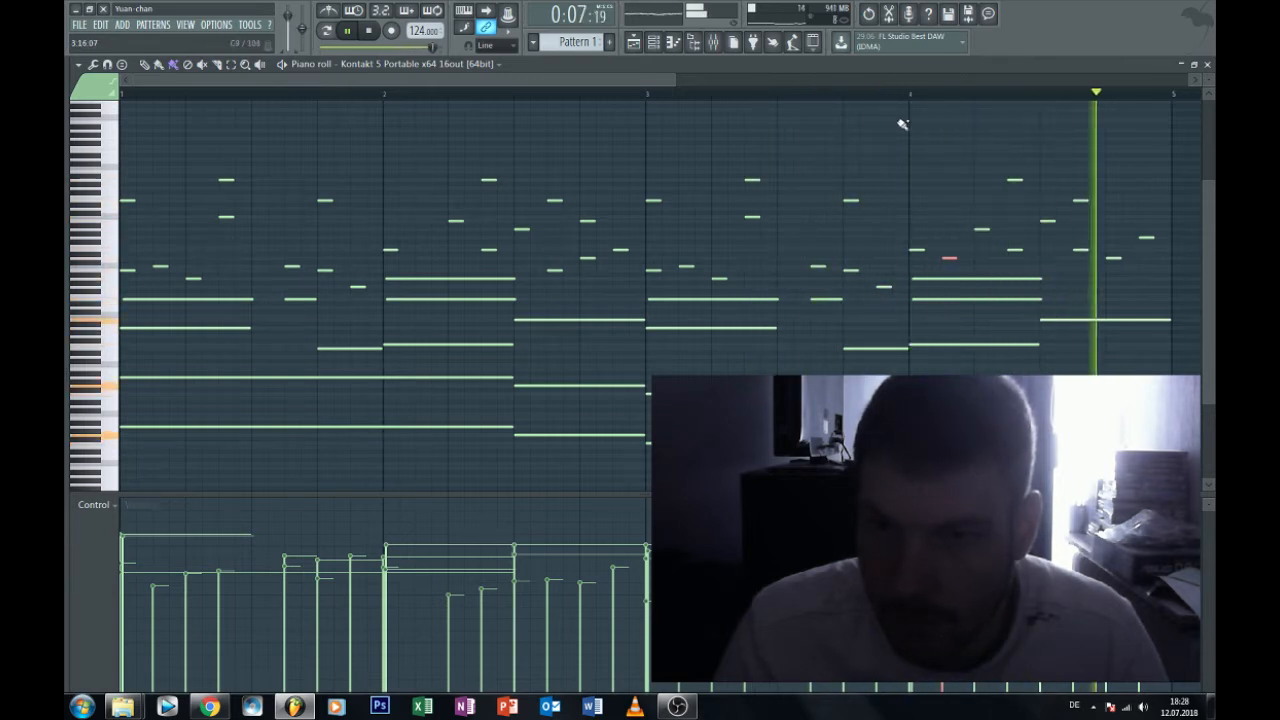
{"action": "left_click", "coordinate": [892, 92]}
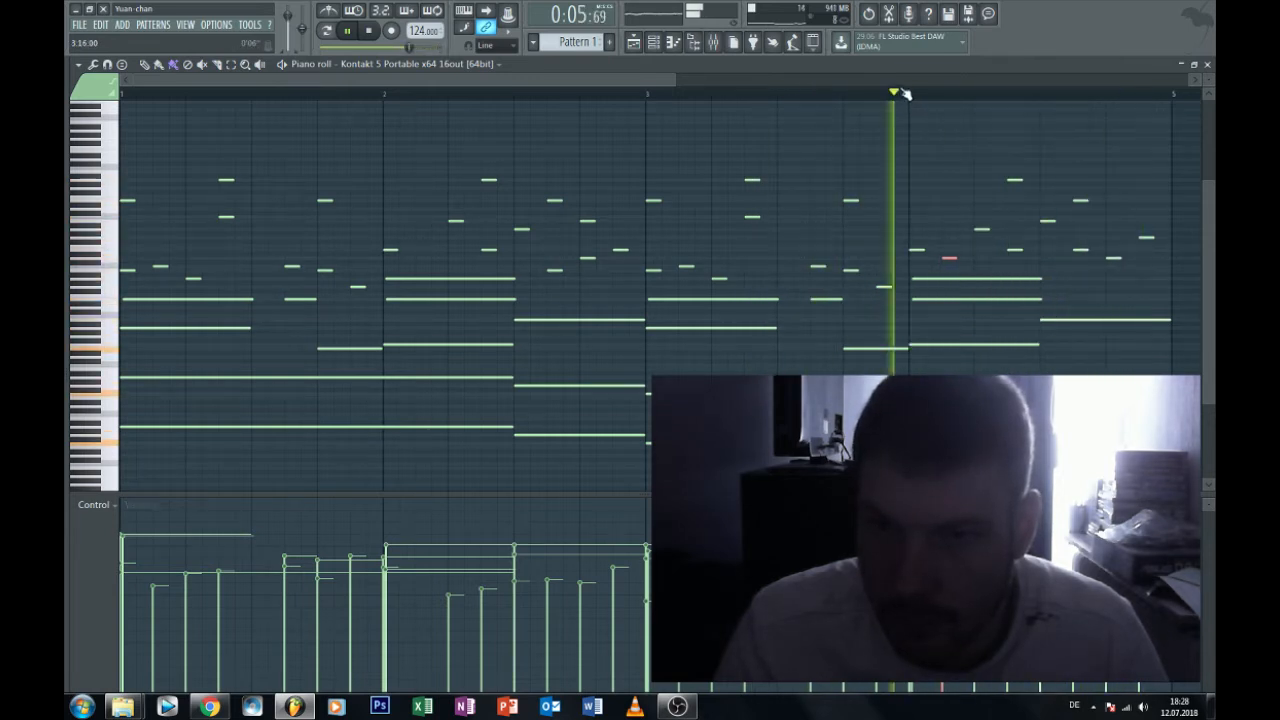
Add sixteenths D6 on beat 3, A5 halfway through beat 3 and G5 halfway through beat 4 of bar 4.
{"action": "left_click", "coordinate": [1037, 262]}
{"action": "left_click_drag", "start_coordinate": [1036, 262], "coordinate": [1046, 259]}
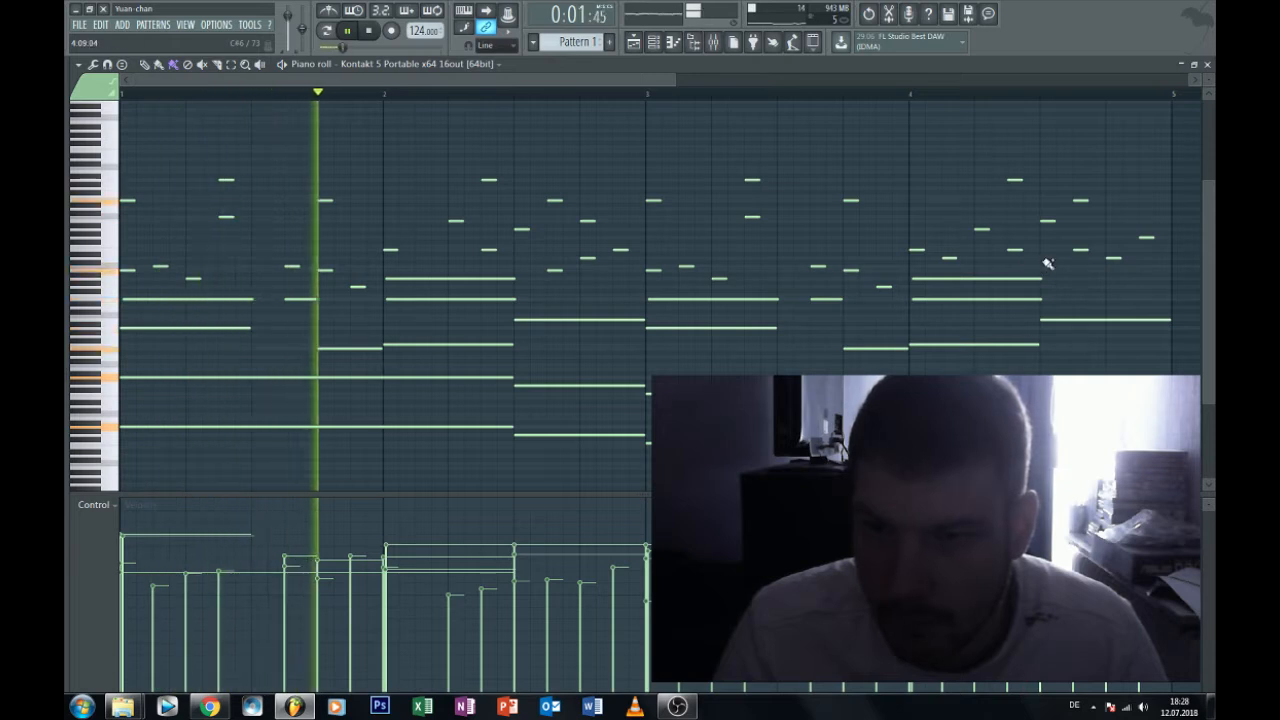
{"action": "left_click", "coordinate": [1100, 281]}
{"action": "left_click_drag", "start_coordinate": [1106, 284], "coordinate": [1089, 280]}
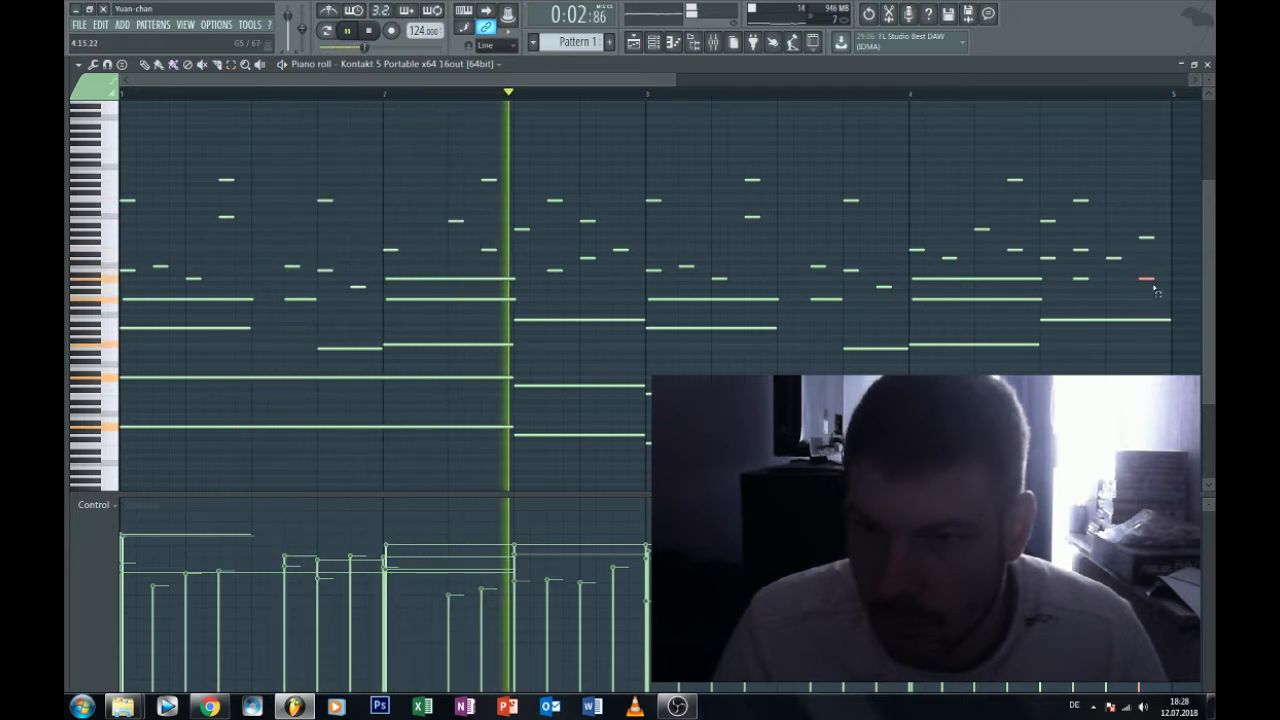
{"action": "left_click", "coordinate": [1144, 280]}
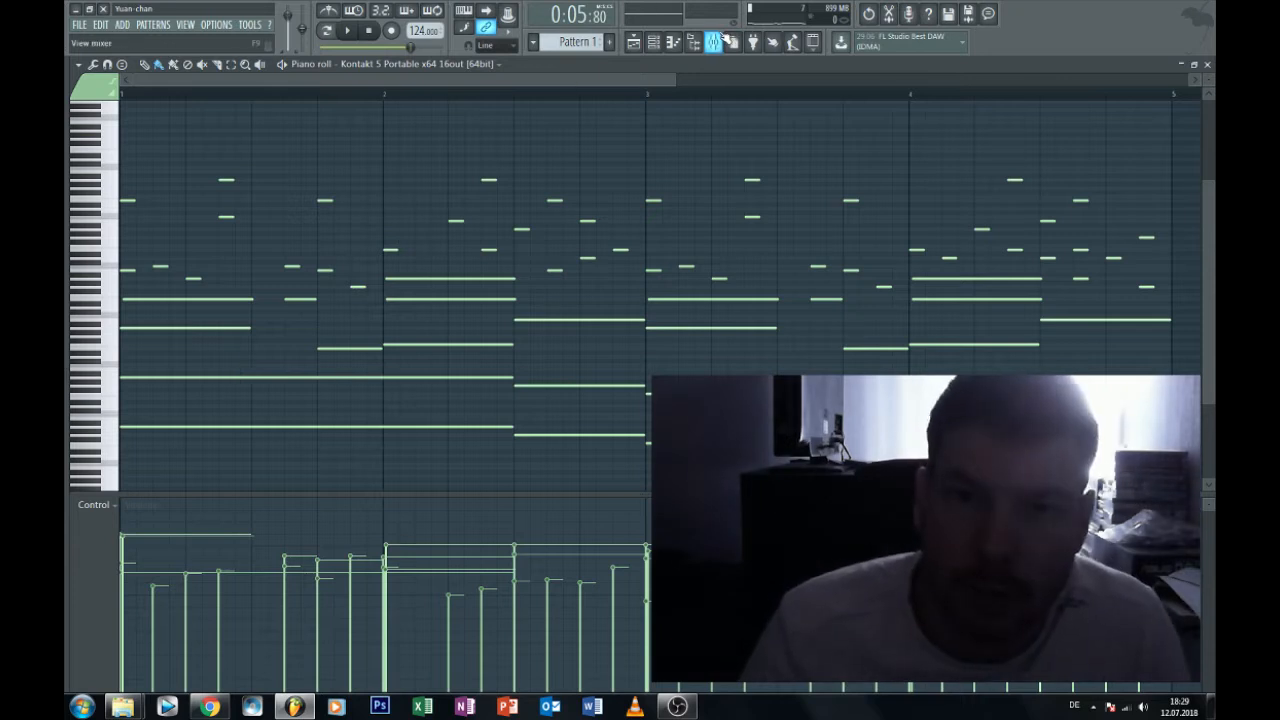
View the instrument's mixer track and return to the piano roll.
{"action": "left_click", "coordinate": [715, 40]}
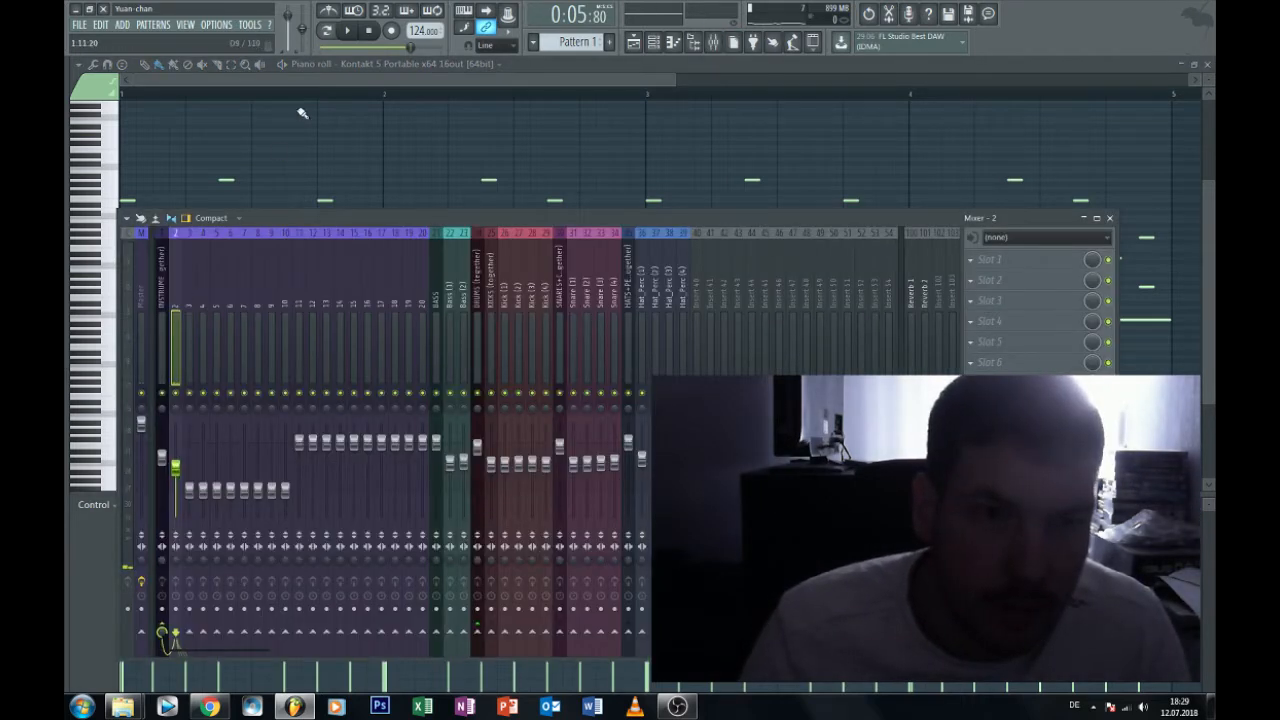
{"action": "left_click", "coordinate": [330, 74]}
Select all the pattern's notes, transpose them up six semitones, play the pattern and lower them by one semitone.
{"action": "left_click", "coordinate": [494, 46]}
{"action": "left_click", "coordinate": [497, 60]}
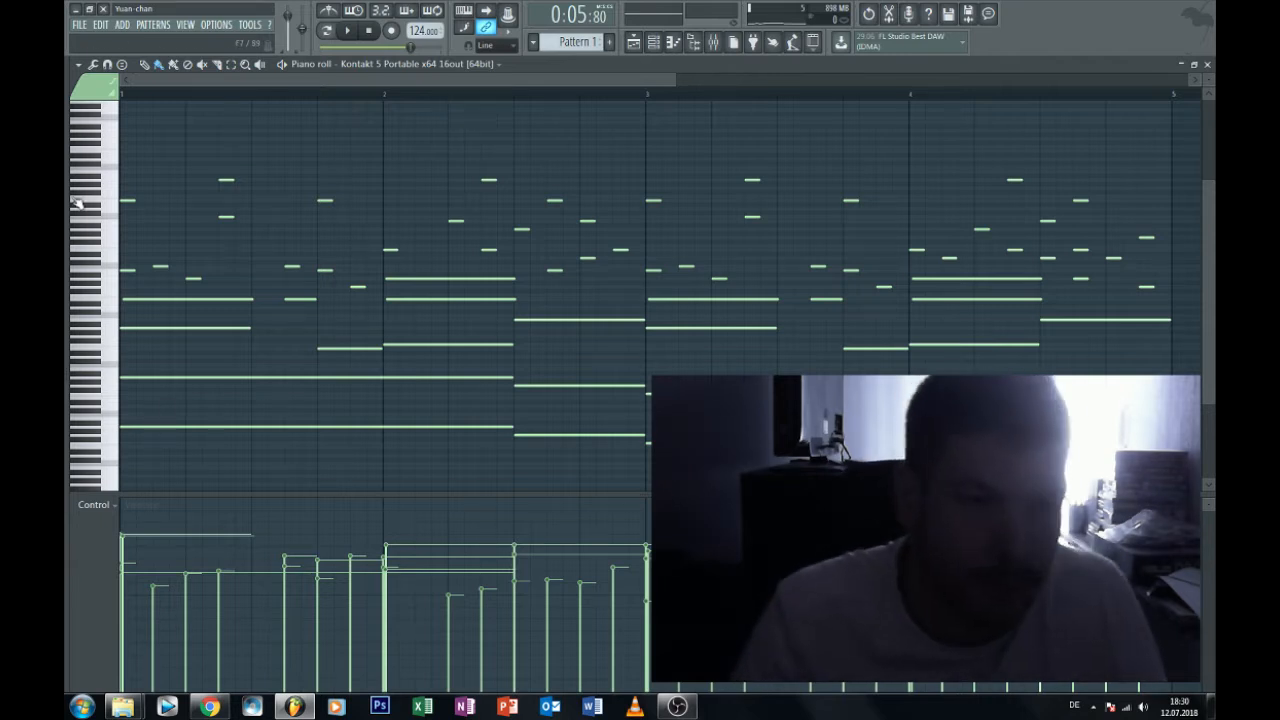
{"action": "key", "text": "ctrl+a"}
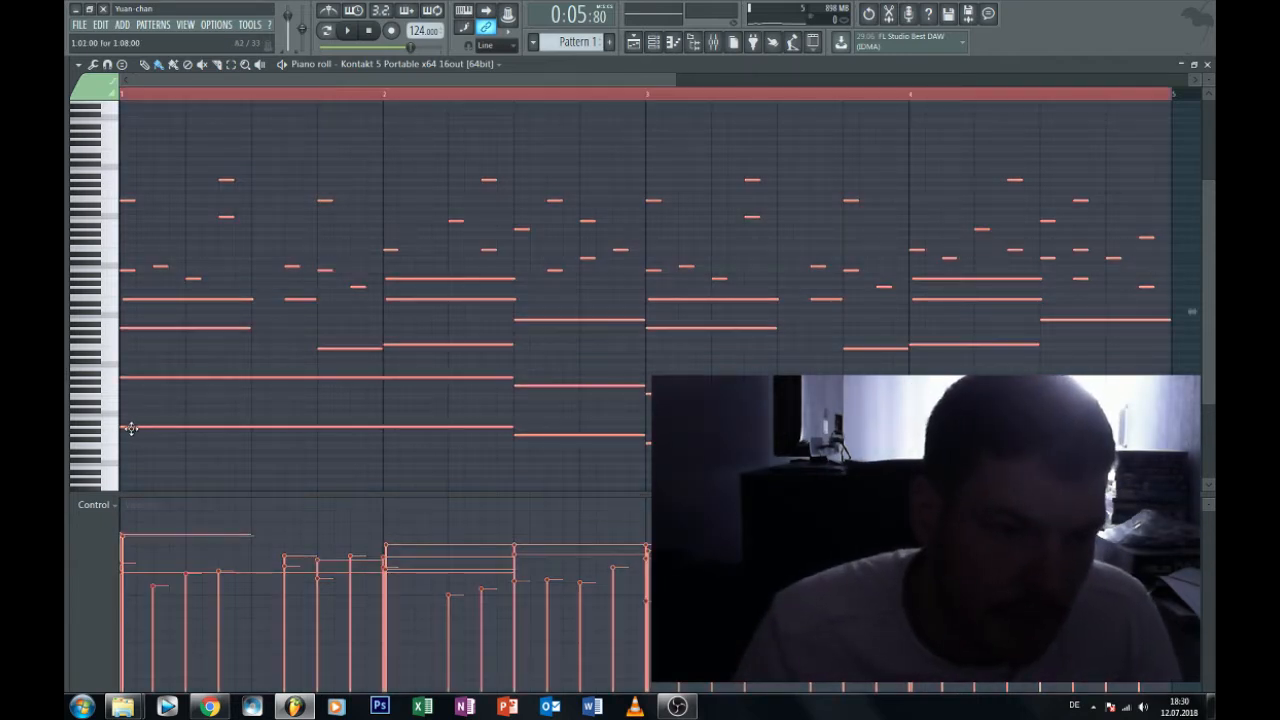
{"action": "left_click_drag", "start_coordinate": [131, 427], "coordinate": [125, 401]}
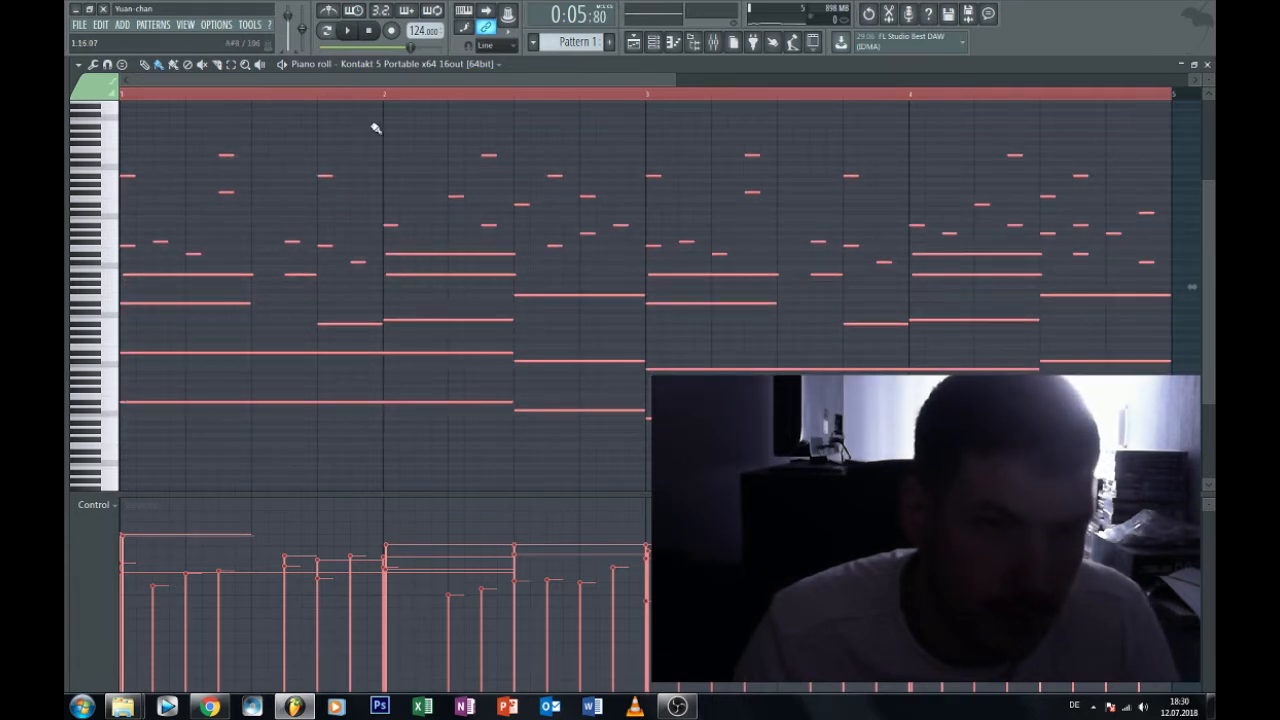
{"action": "left_click", "coordinate": [355, 33]}
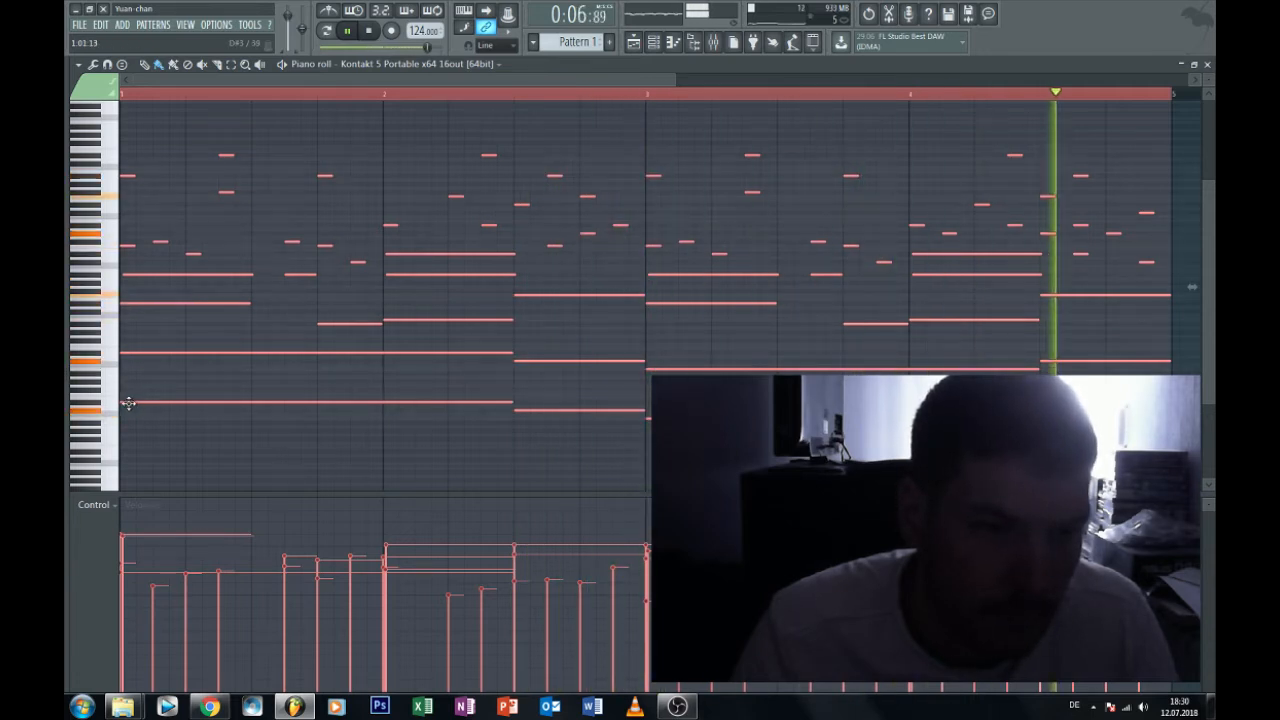
{"action": "scroll", "coordinate": [140, 406], "scroll_direction": "up", "scroll_amount": 1}
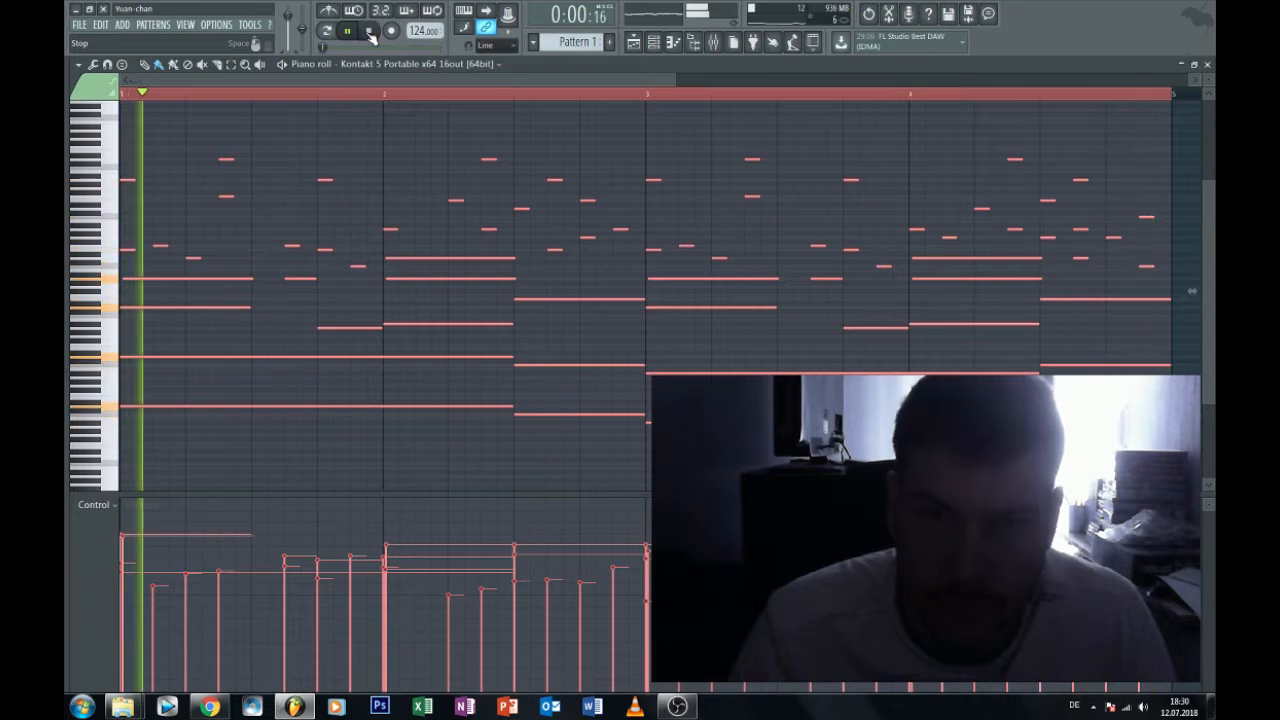
Insert Fruity Parametric EQ 2 in slot 10 of mixer track 2 and load its 20Hz + 18kHz cut preset.
{"action": "left_click", "coordinate": [714, 41]}
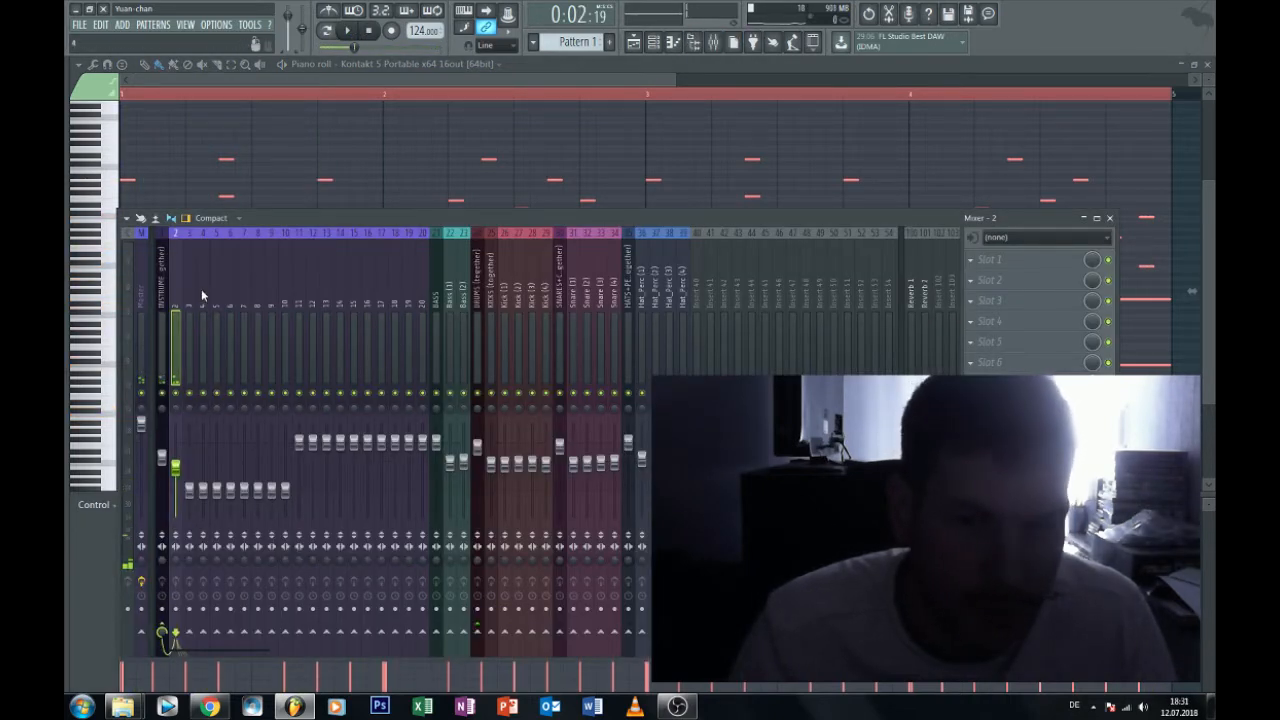
{"action": "left_click", "coordinate": [970, 445]}
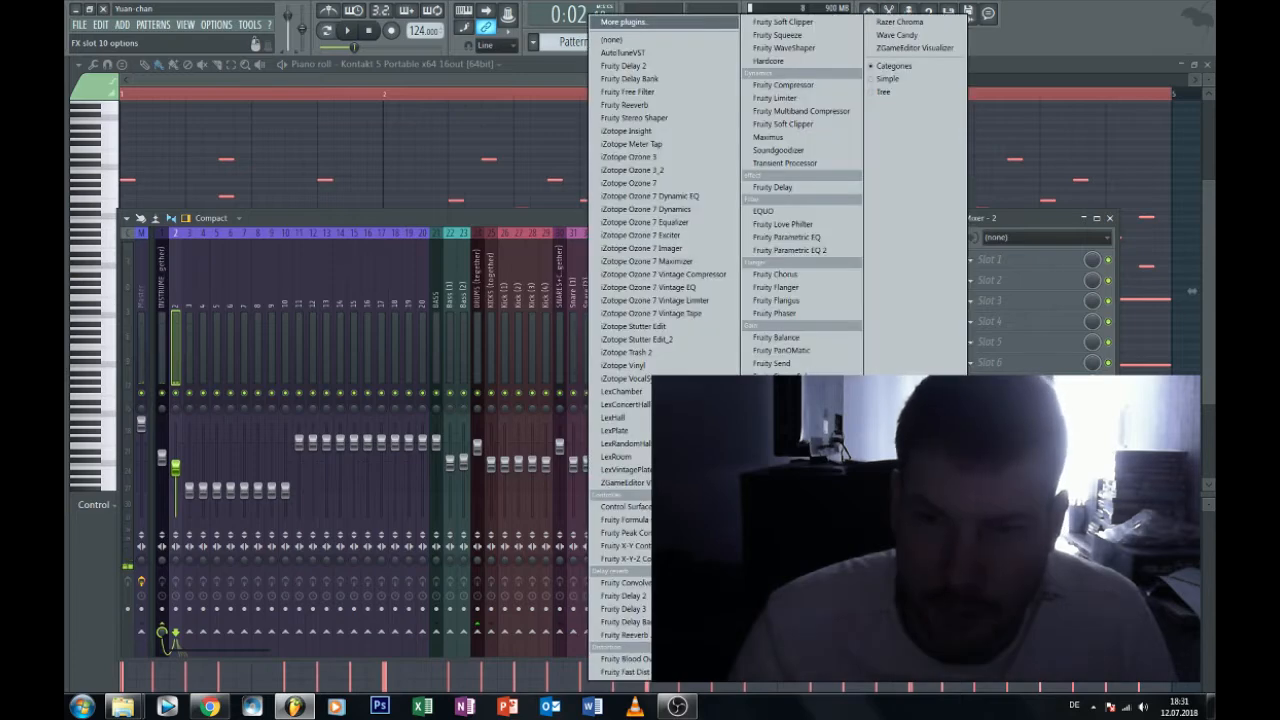
{"action": "left_click", "coordinate": [830, 250]}
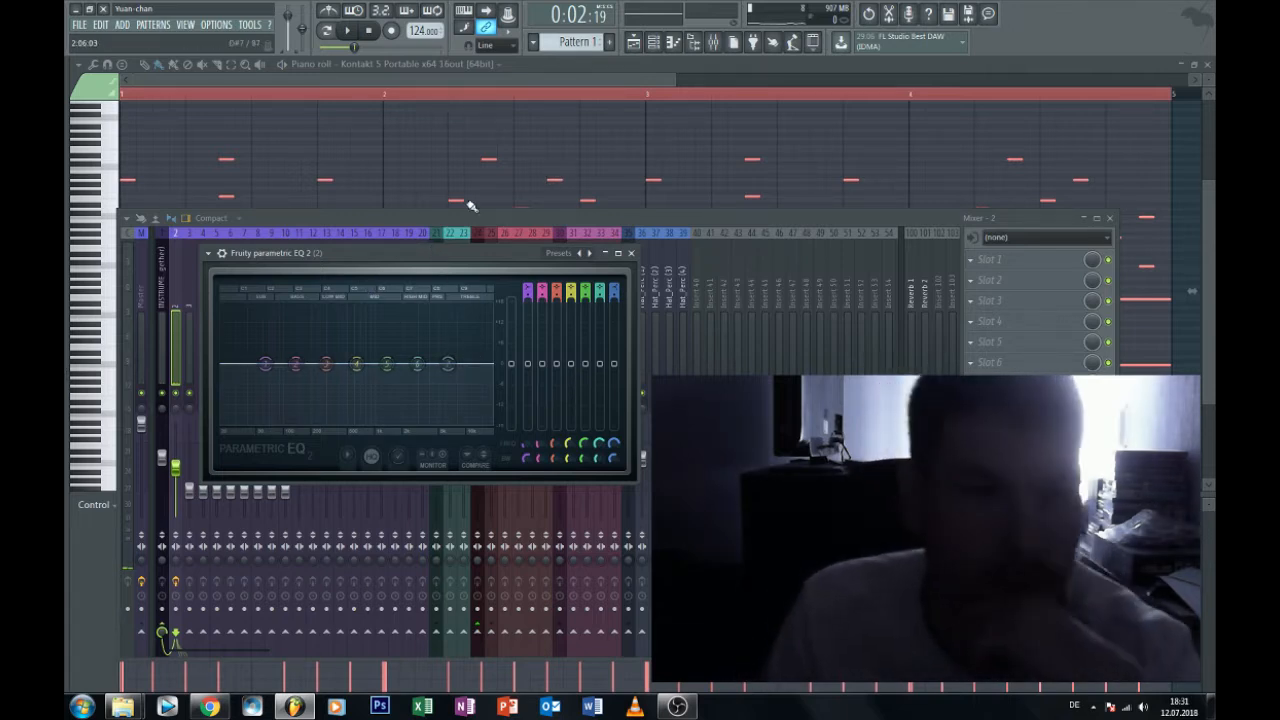
{"action": "left_click", "coordinate": [591, 255]}
{"action": "left_click", "coordinate": [591, 255]}
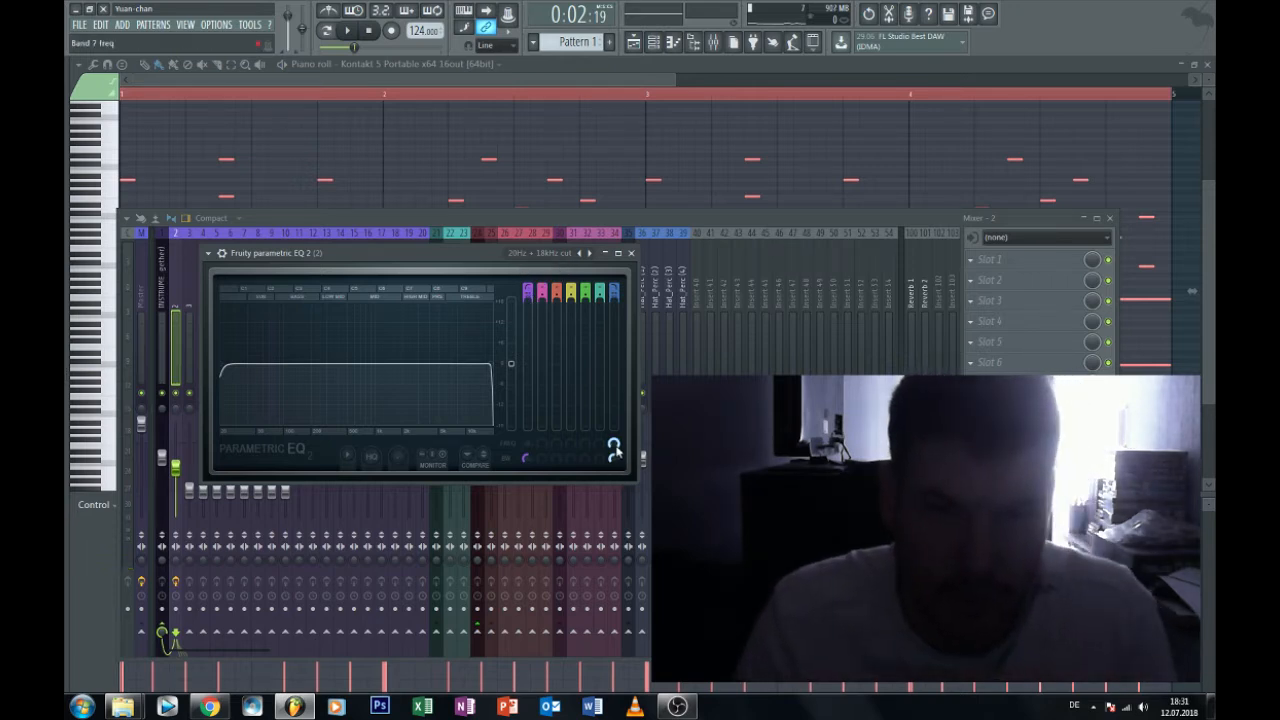
Adjust both EQ cut slopes, raise the band 1 high-pass cutoff and lower the band 7 low-pass to about 11503 Hz during playback.
{"action": "left_click_drag", "start_coordinate": [614, 443], "coordinate": [614, 398]}
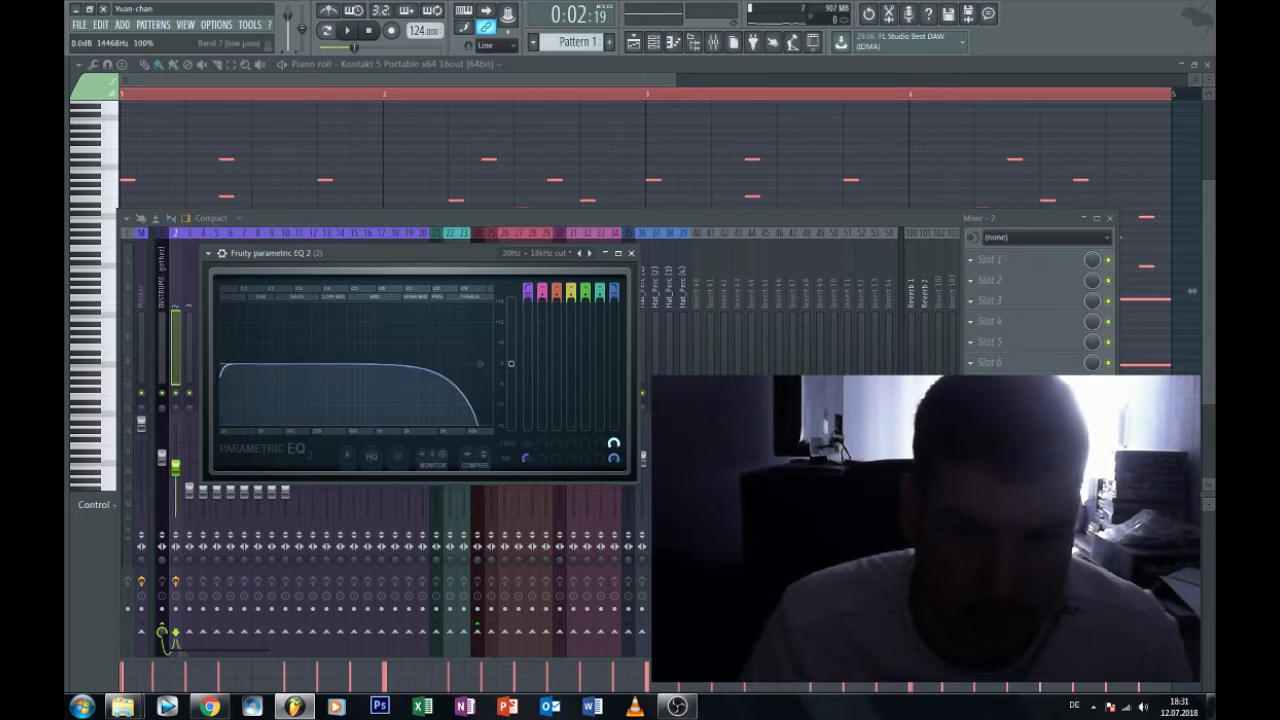
{"action": "left_click_drag", "start_coordinate": [614, 445], "coordinate": [614, 440]}
{"action": "mouse_move", "coordinate": [525, 458]}
{"action": "left_mouse_down"}
{"action": "mouse_move", "coordinate": [525, 418]}
{"action": "mouse_move", "coordinate": [525, 434]}
{"action": "left_mouse_up"}
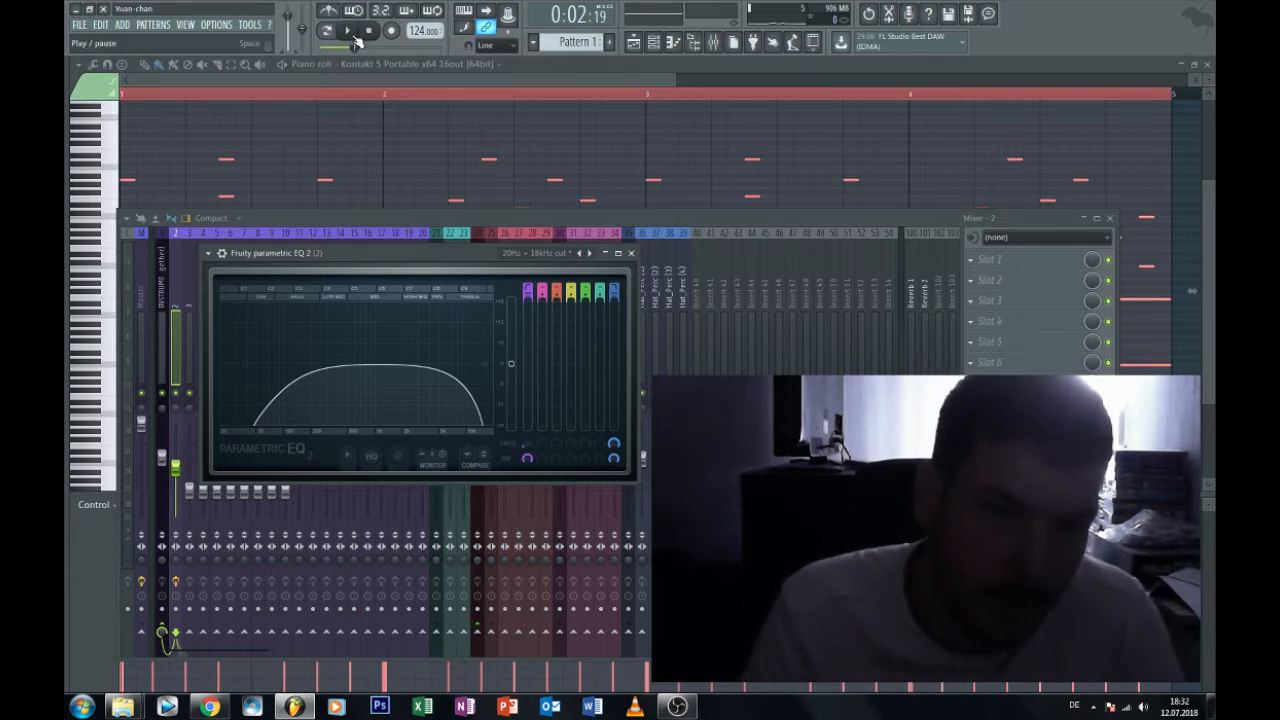
{"action": "key", "text": "space"}
{"action": "mouse_move", "coordinate": [256, 363]}
{"action": "left_mouse_down"}
{"action": "mouse_move", "coordinate": [284, 363]}
{"action": "mouse_move", "coordinate": [264, 363]}
{"action": "left_mouse_up"}
{"action": "left_click_drag", "start_coordinate": [491, 364], "coordinate": [471, 363]}
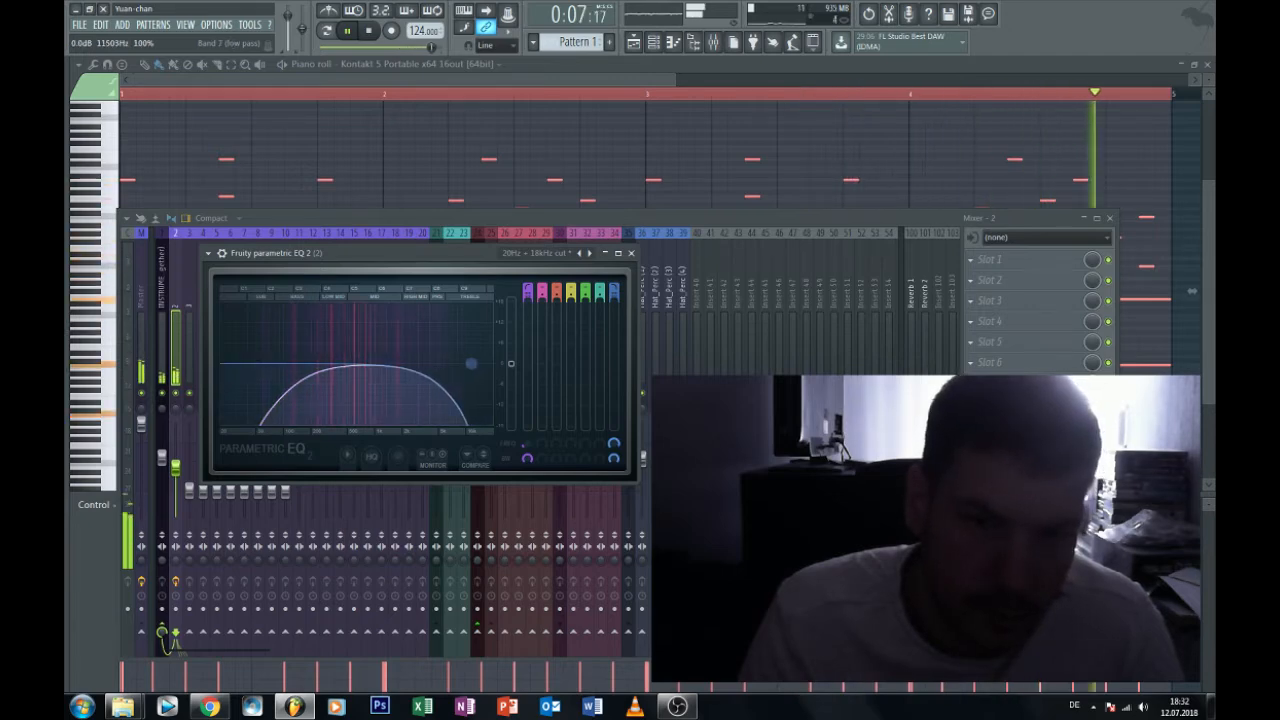
Insert Gross Beat in slot 1 of mixer track 2.
{"action": "left_click", "coordinate": [990, 280]}
{"action": "mouse_move", "coordinate": [988, 298]}
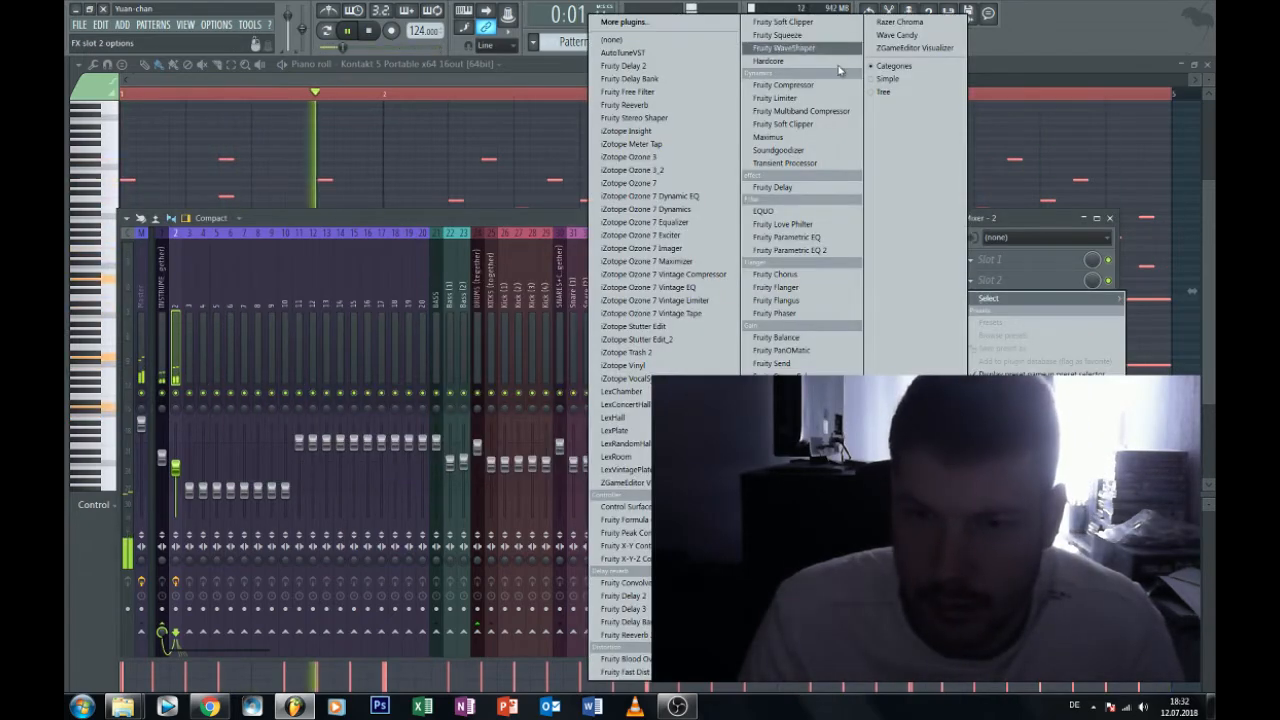
{"action": "left_click", "coordinate": [980, 261]}
{"action": "left_click", "coordinate": [971, 260]}
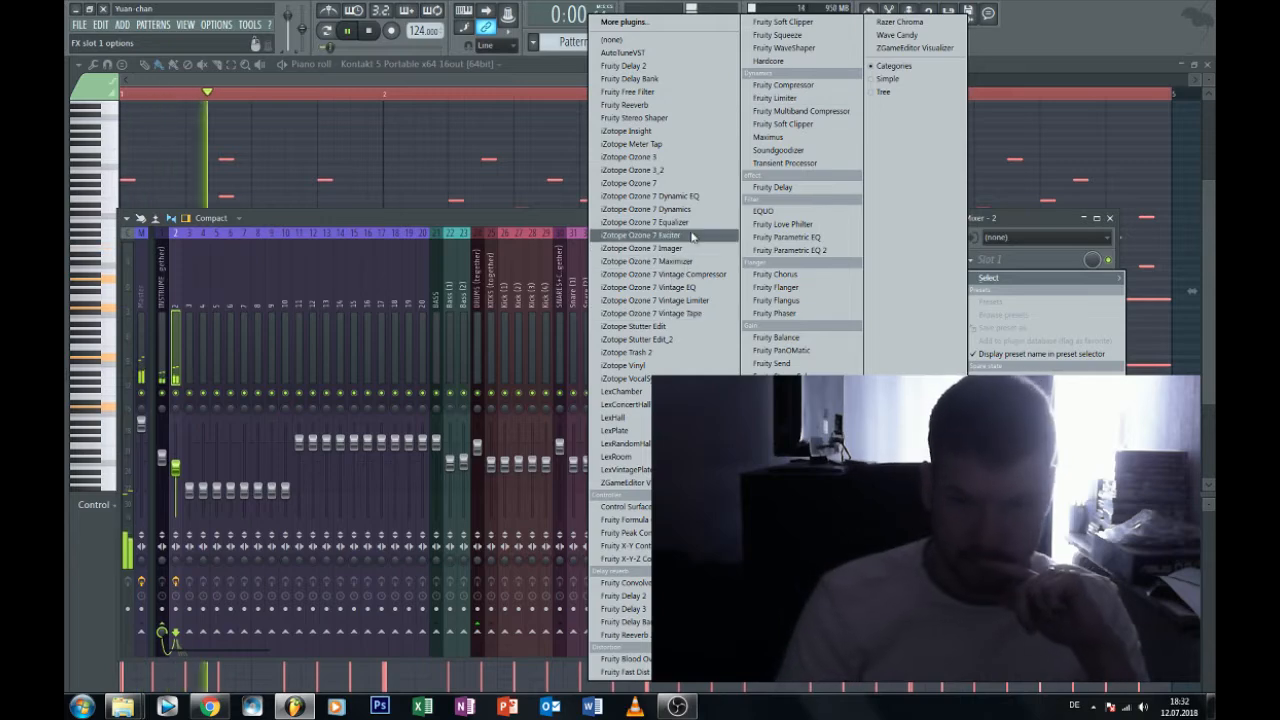
{"action": "left_click", "coordinate": [777, 408]}
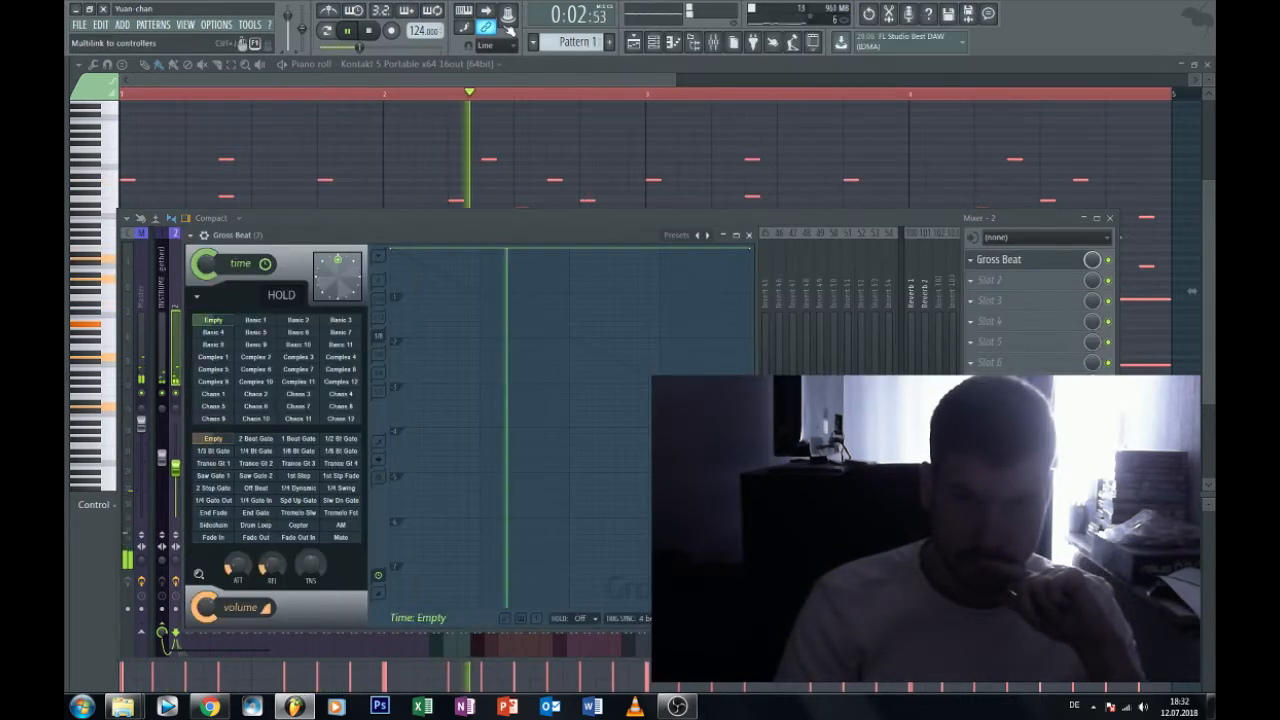
Slope Gross Beat's time envelope down by lowering its end point about two grid divisions, and close the plugin.
{"action": "right_click", "coordinate": [754, 290]}
{"action": "left_click", "coordinate": [781, 363]}
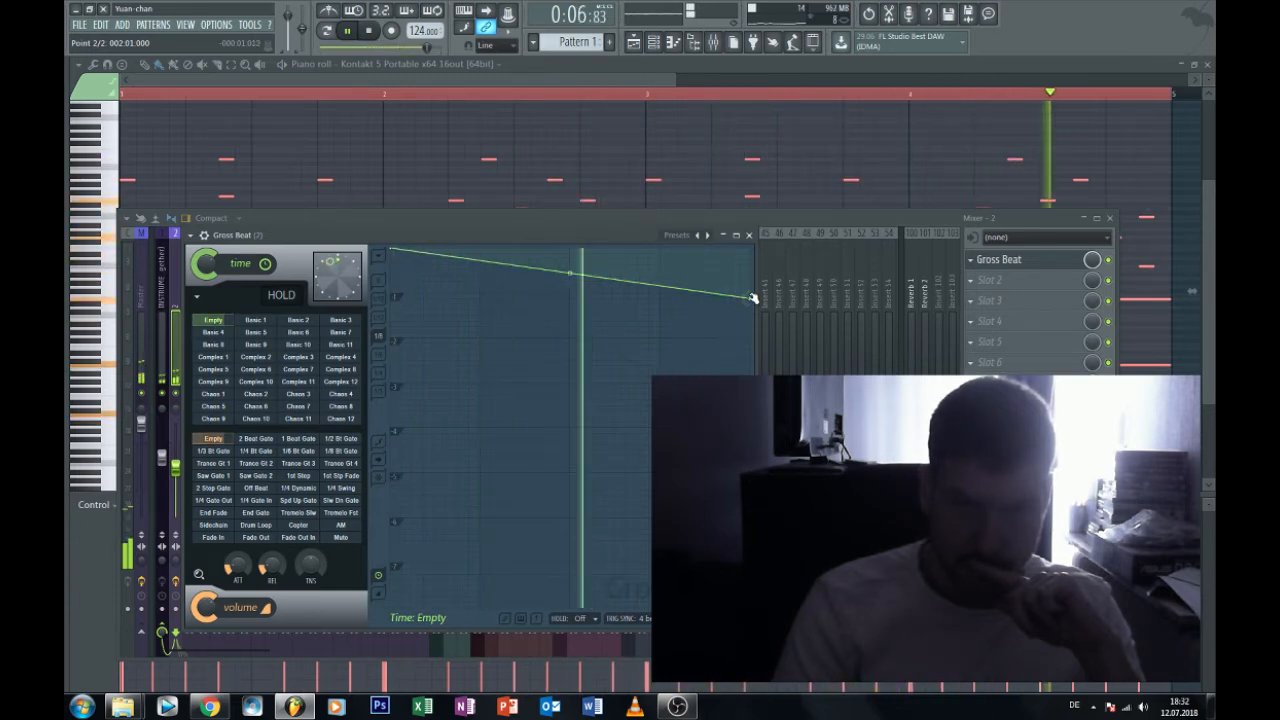
{"action": "left_click_drag", "start_coordinate": [752, 296], "coordinate": [751, 337]}
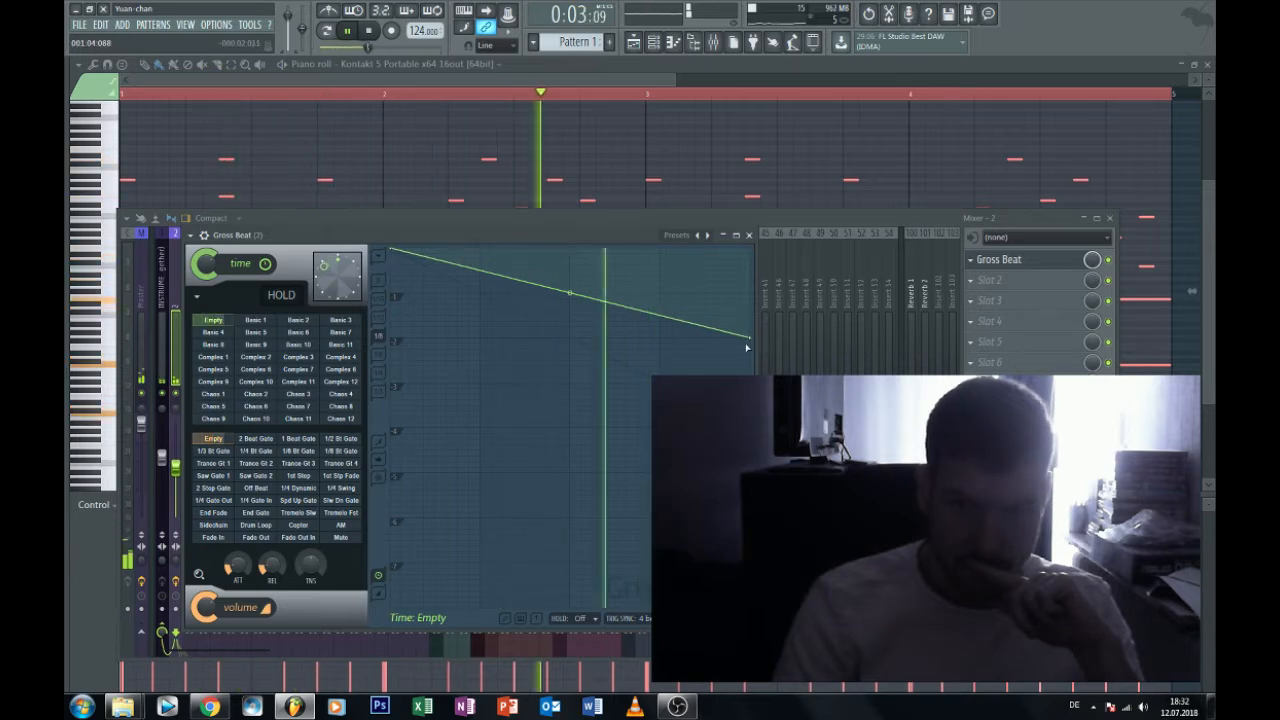
{"action": "left_click", "coordinate": [749, 235]}
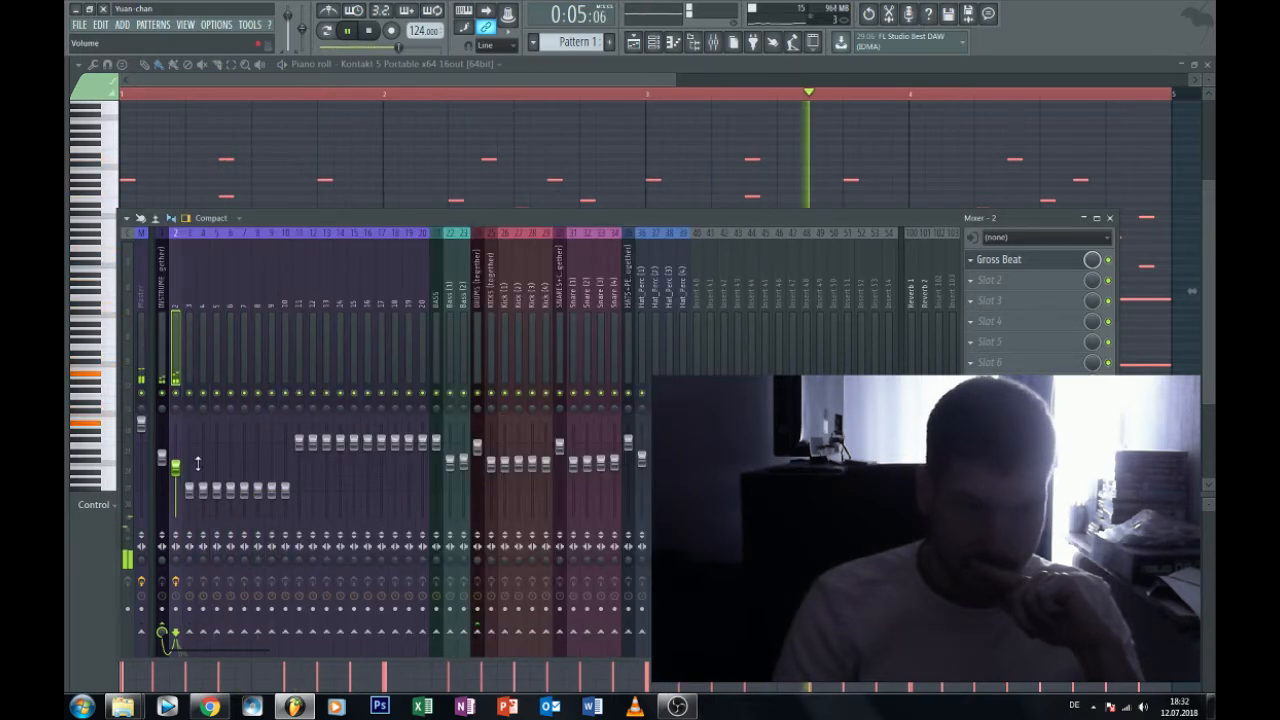
Set mixer track 2's volume to 85% (-3.6 dB) and transpose the selected piano roll notes up four semitones.
{"action": "left_click_drag", "start_coordinate": [176, 467], "coordinate": [176, 453]}
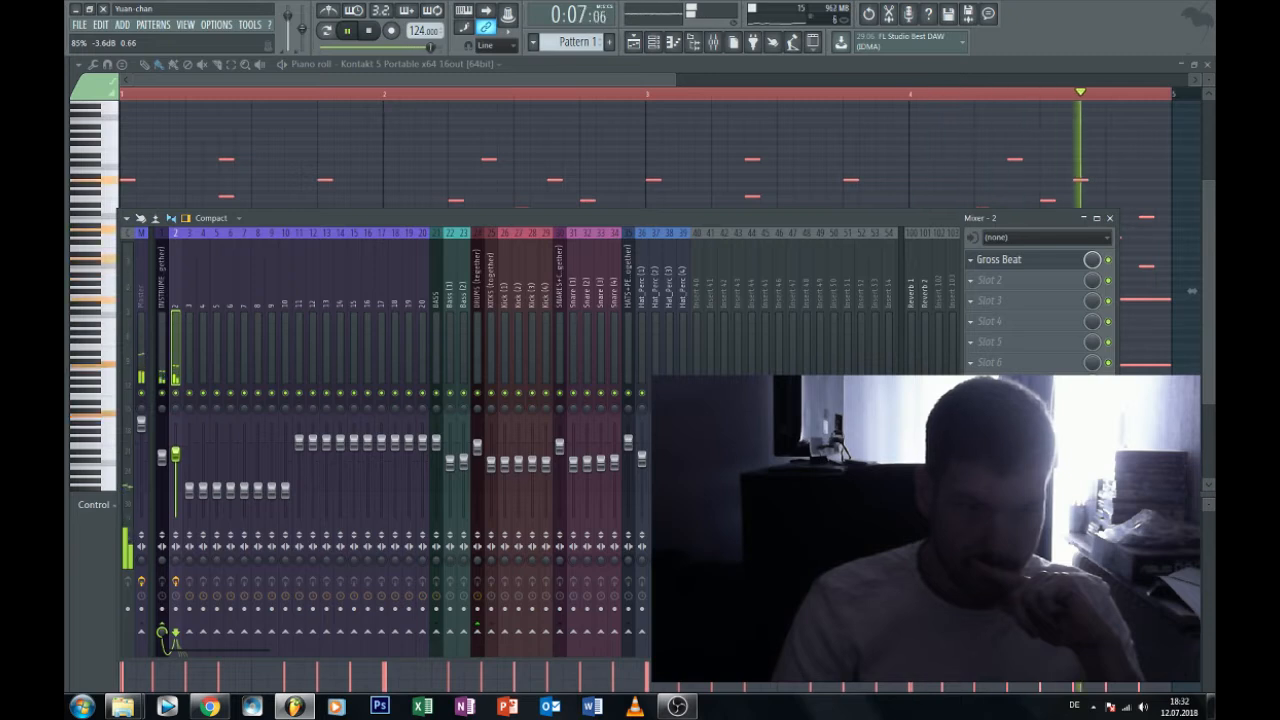
{"action": "left_click", "coordinate": [230, 83]}
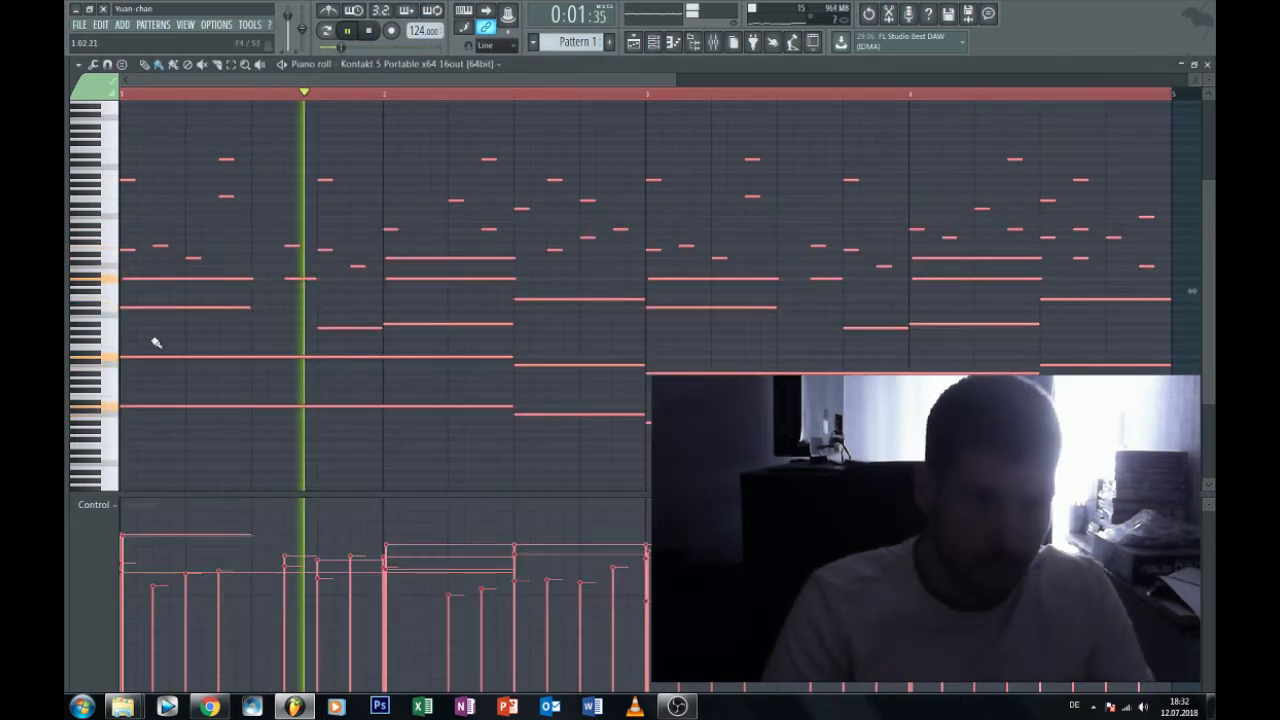
{"action": "scroll", "coordinate": [129, 400], "scroll_direction": "down", "scroll_amount": 2}
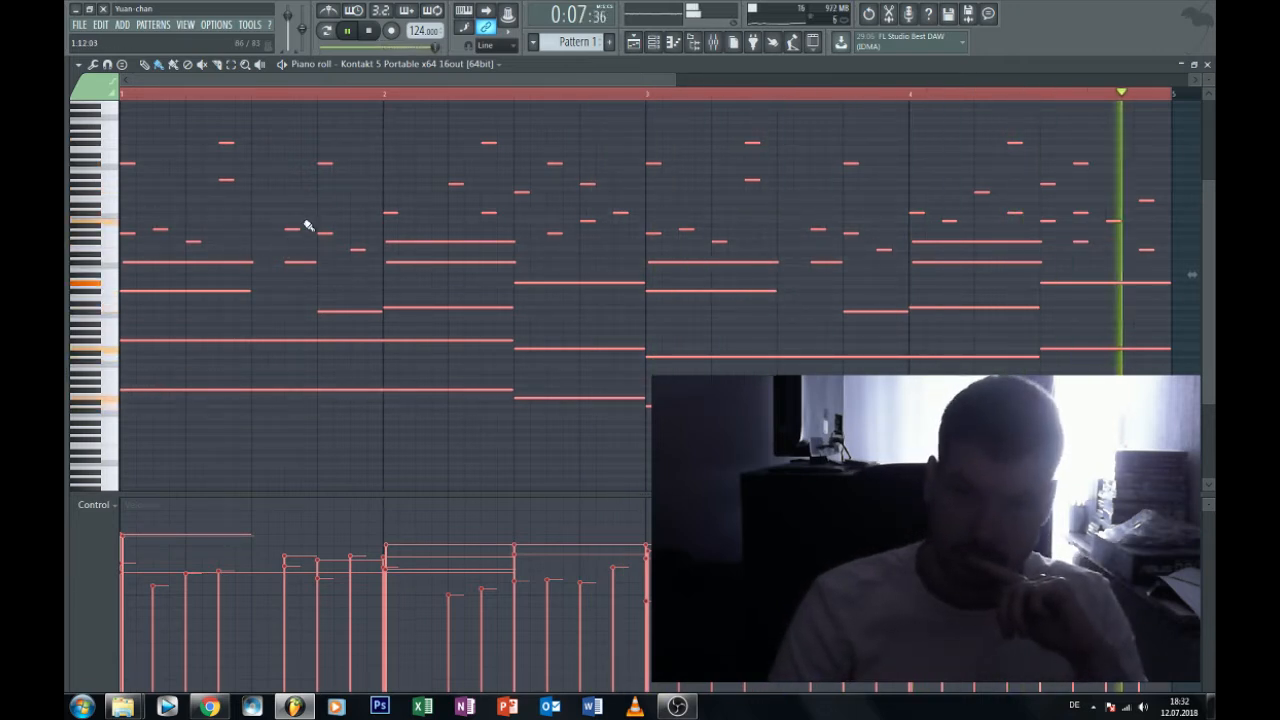
Open the Kontakt channel and try The Giant's Reset preset before loading the Emotional preset.
{"action": "key", "text": "F6"}
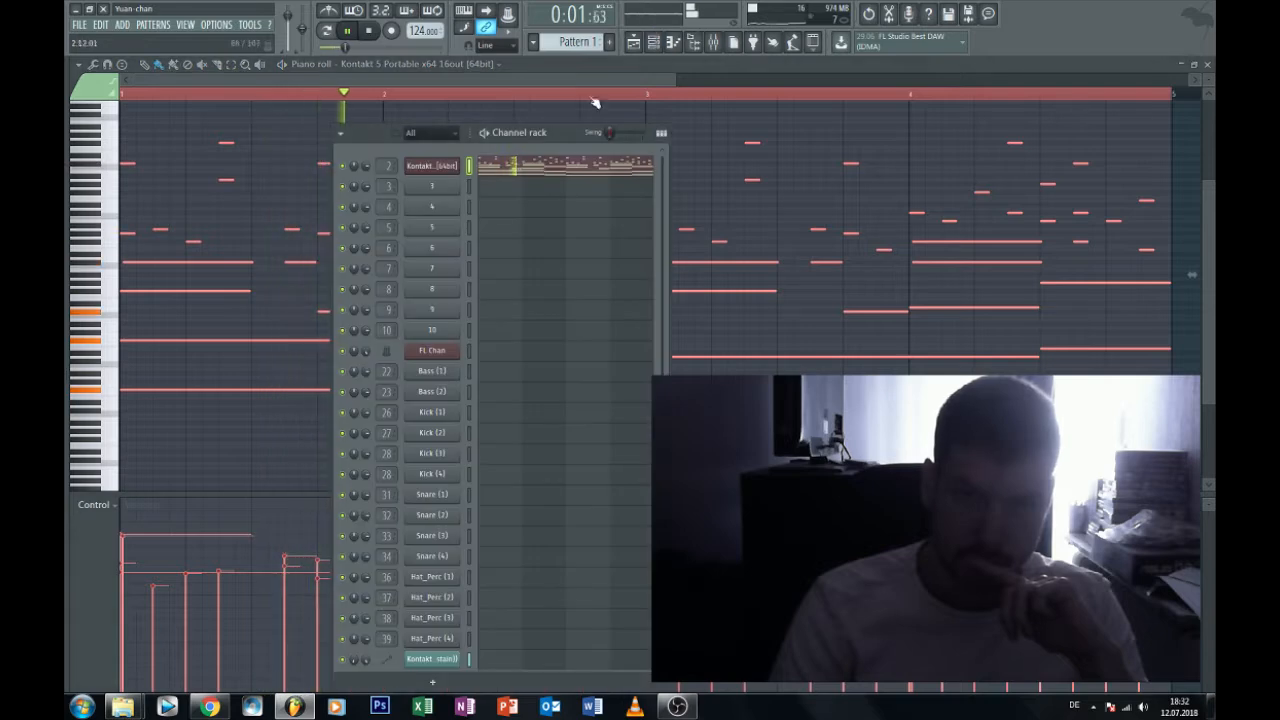
{"action": "left_click", "coordinate": [437, 167]}
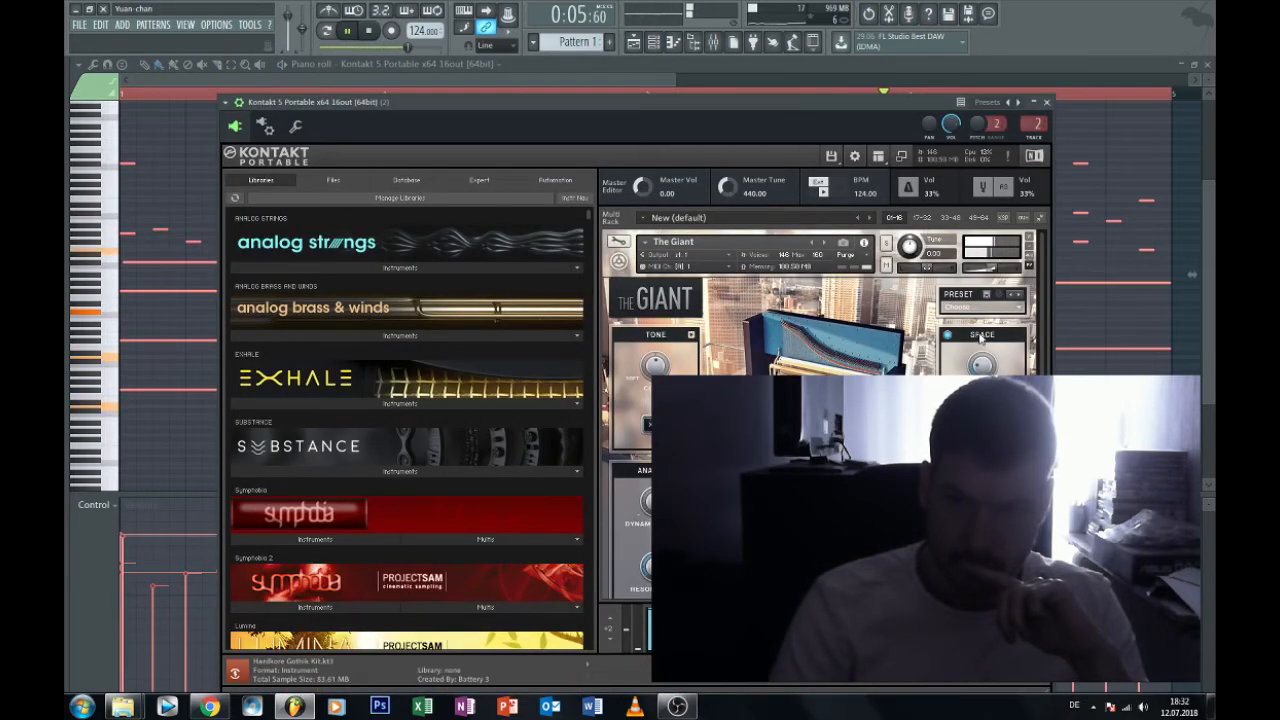
{"action": "left_click", "coordinate": [1030, 310]}
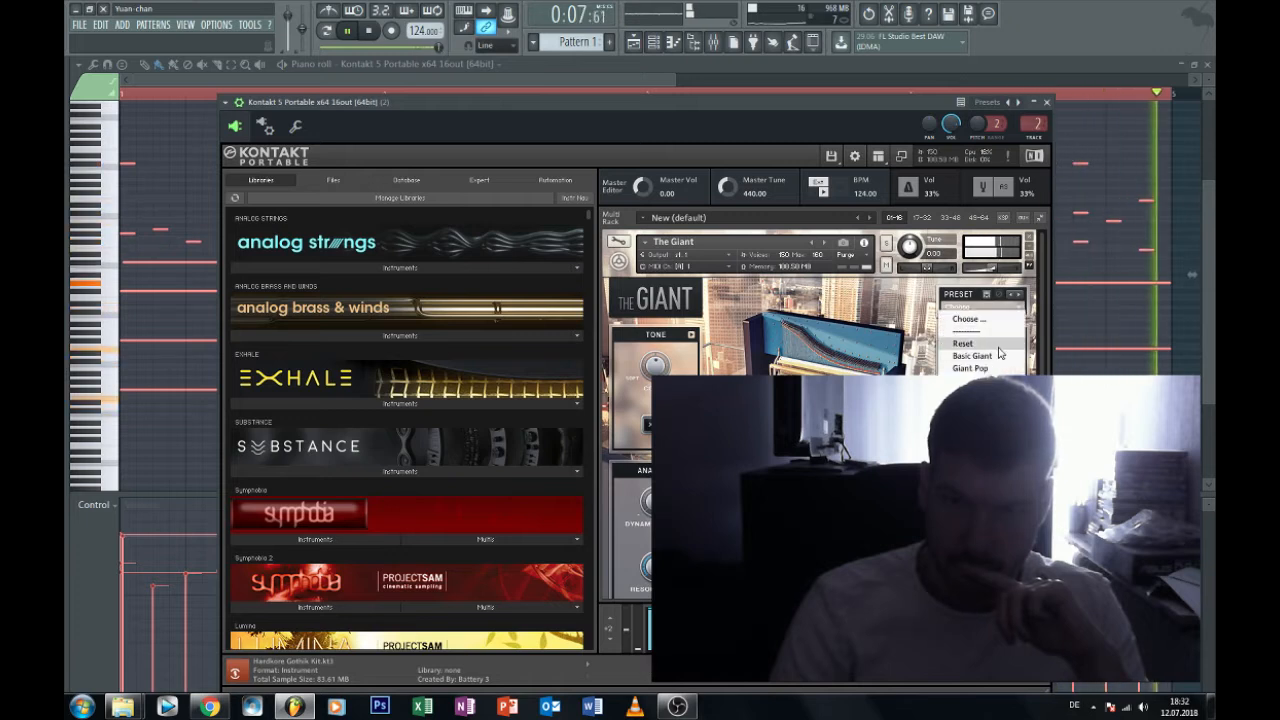
{"action": "left_click", "coordinate": [1015, 320]}
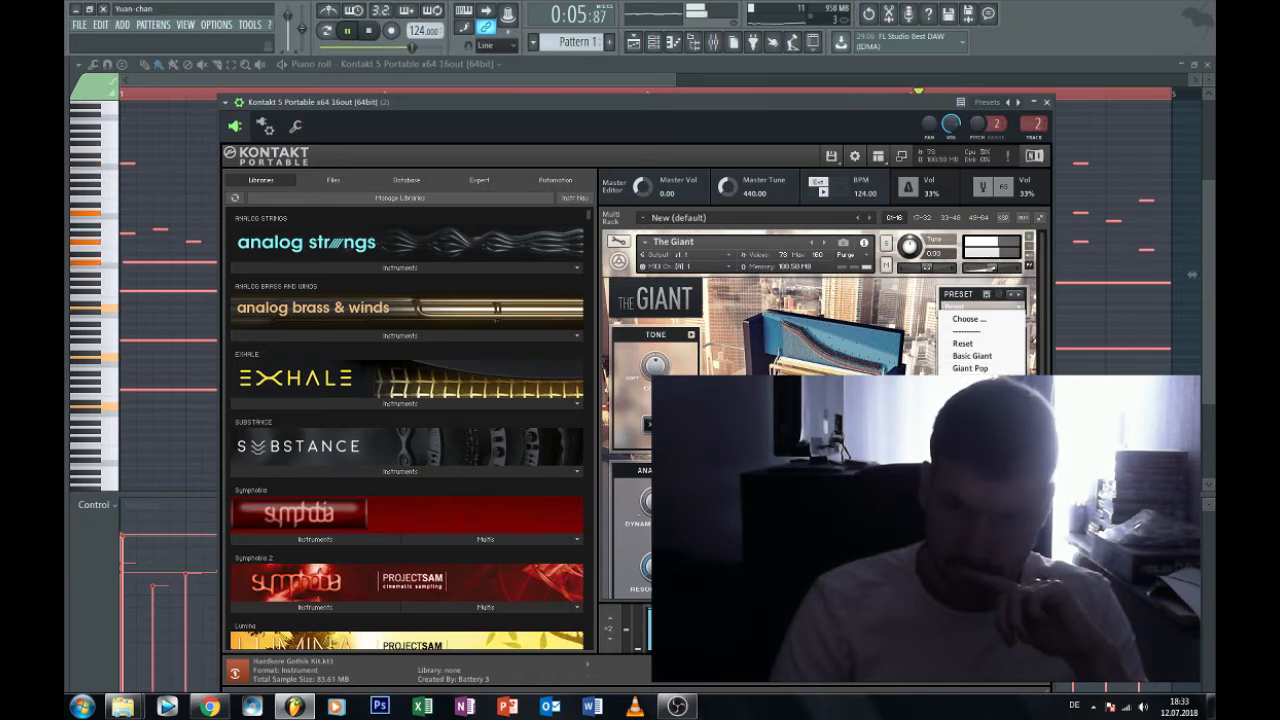
{"action": "left_click", "coordinate": [972, 405]}
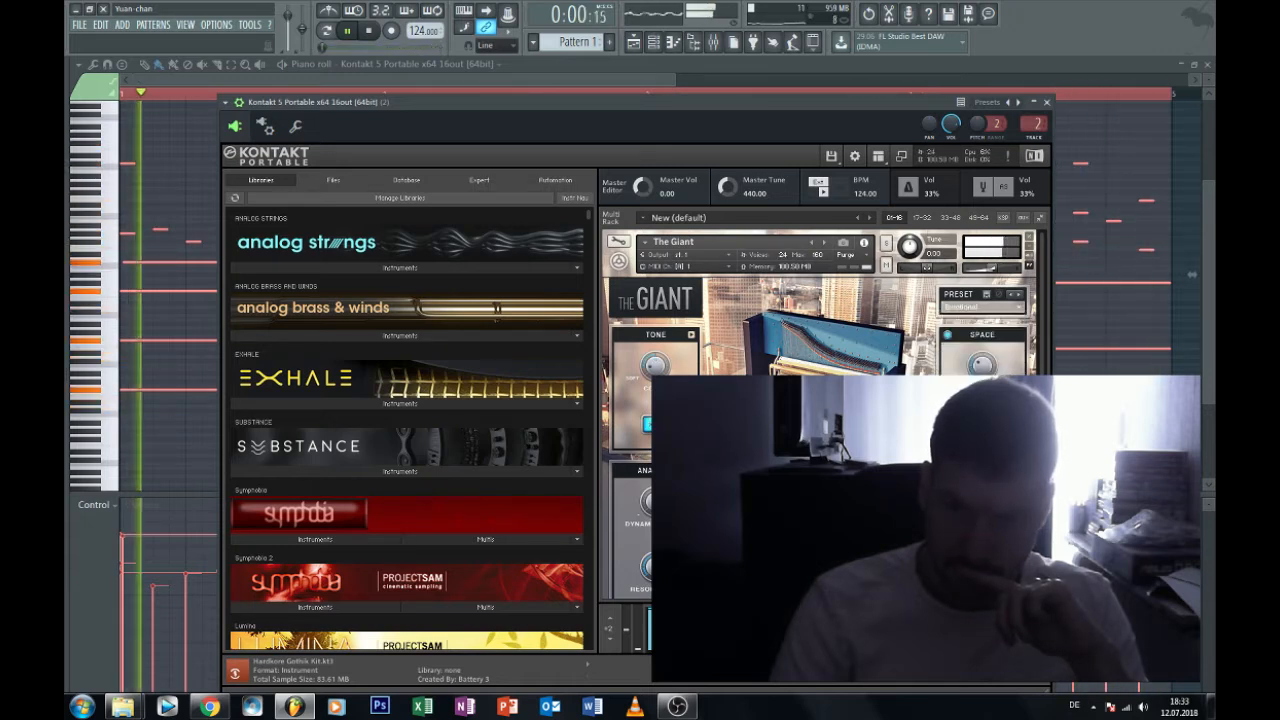
Reopen mixer track 2's EQ and set the band 1 high-pass to 104 Hz and the band 7 low-pass to about 16446 Hz.
{"action": "left_click", "coordinate": [716, 43]}
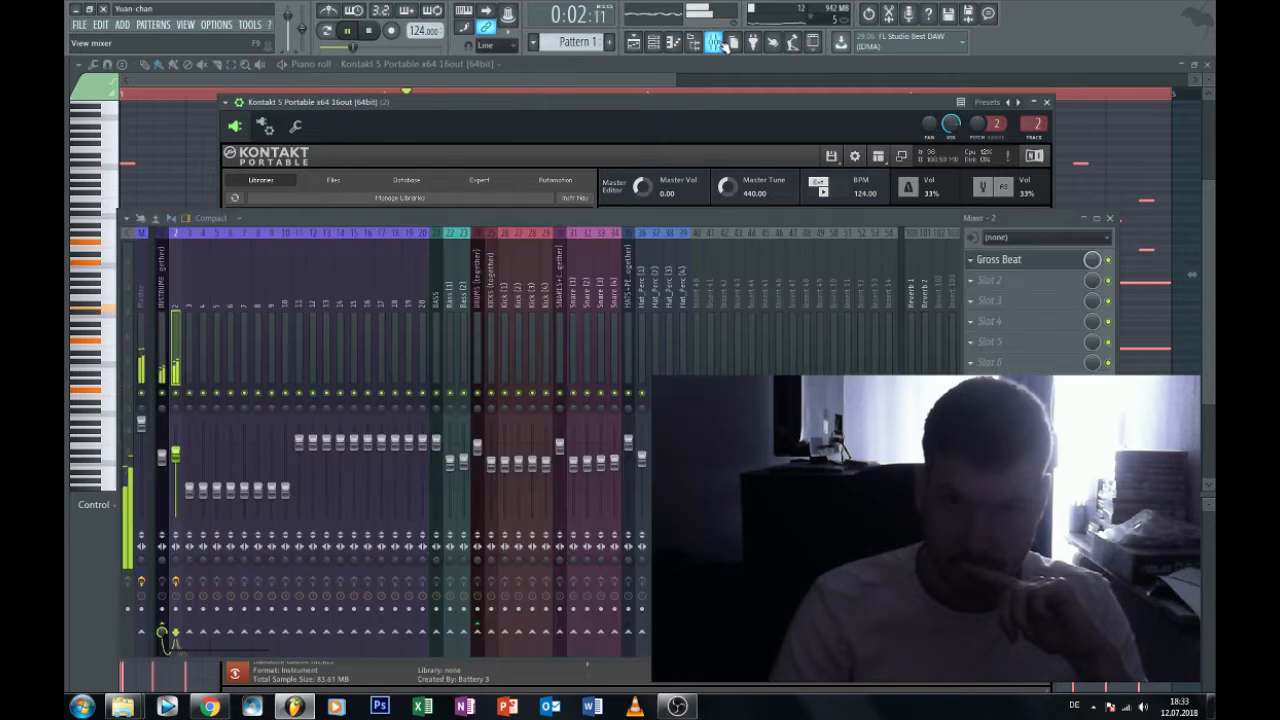
{"action": "left_click", "coordinate": [1010, 445]}
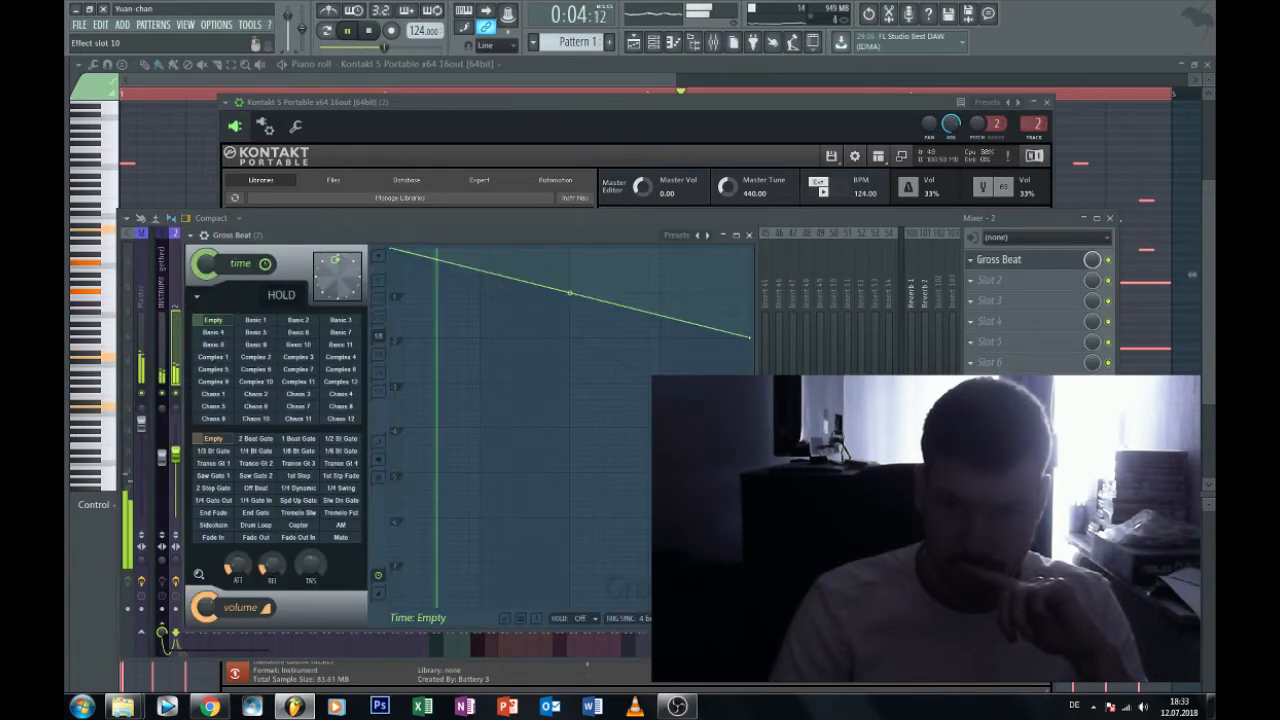
{"action": "left_click", "coordinate": [1010, 424]}
{"action": "left_click_drag", "start_coordinate": [522, 453], "coordinate": [522, 443]}
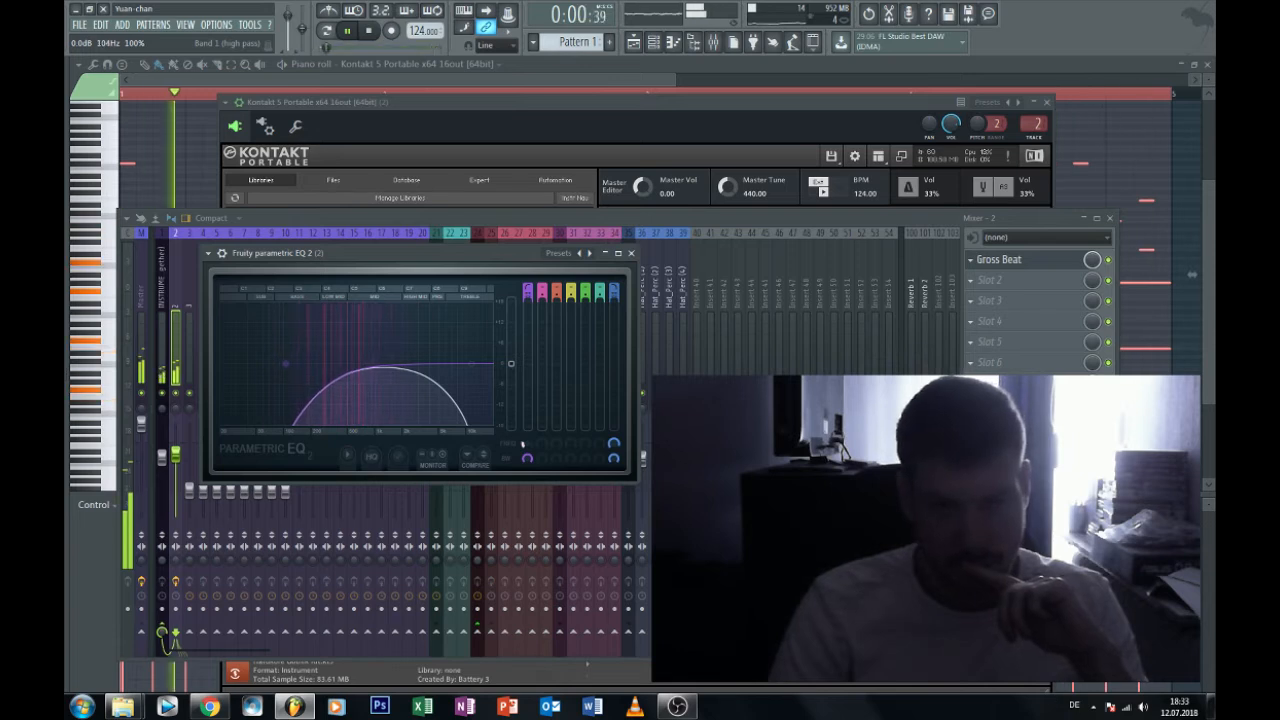
{"action": "left_click_drag", "start_coordinate": [613, 450], "coordinate": [613, 440]}
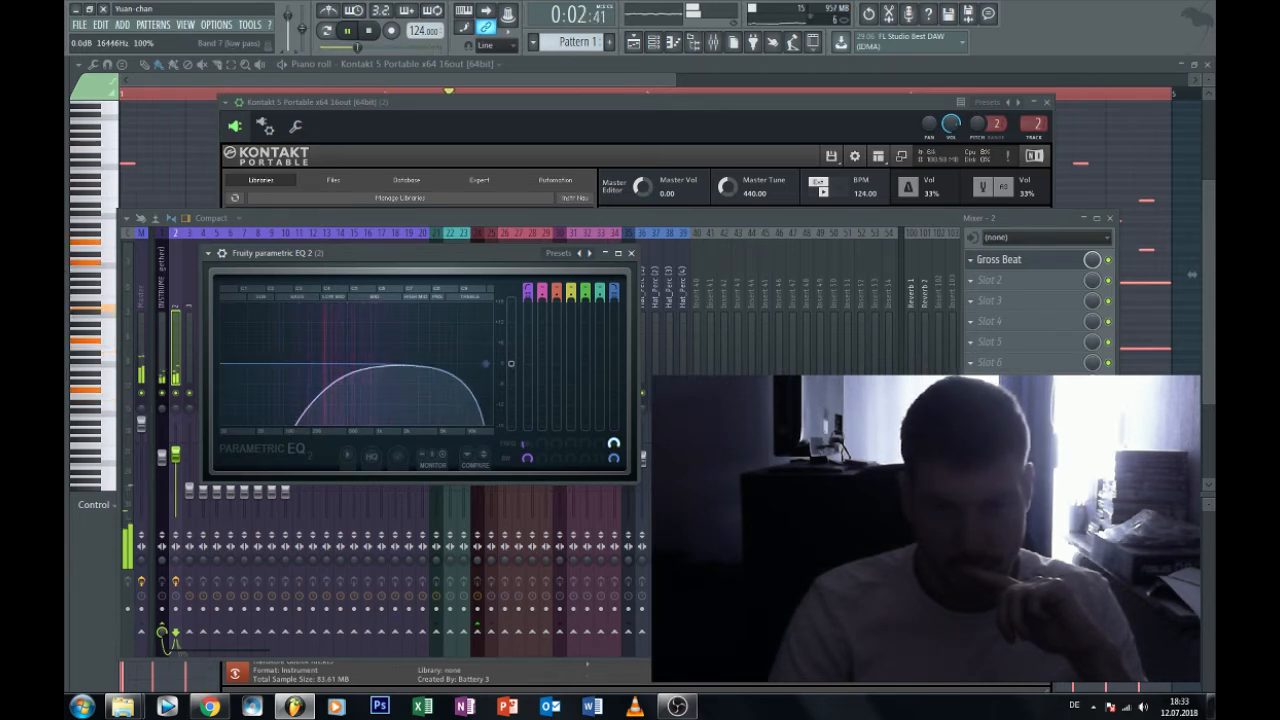
{"action": "left_click", "coordinate": [631, 253]}
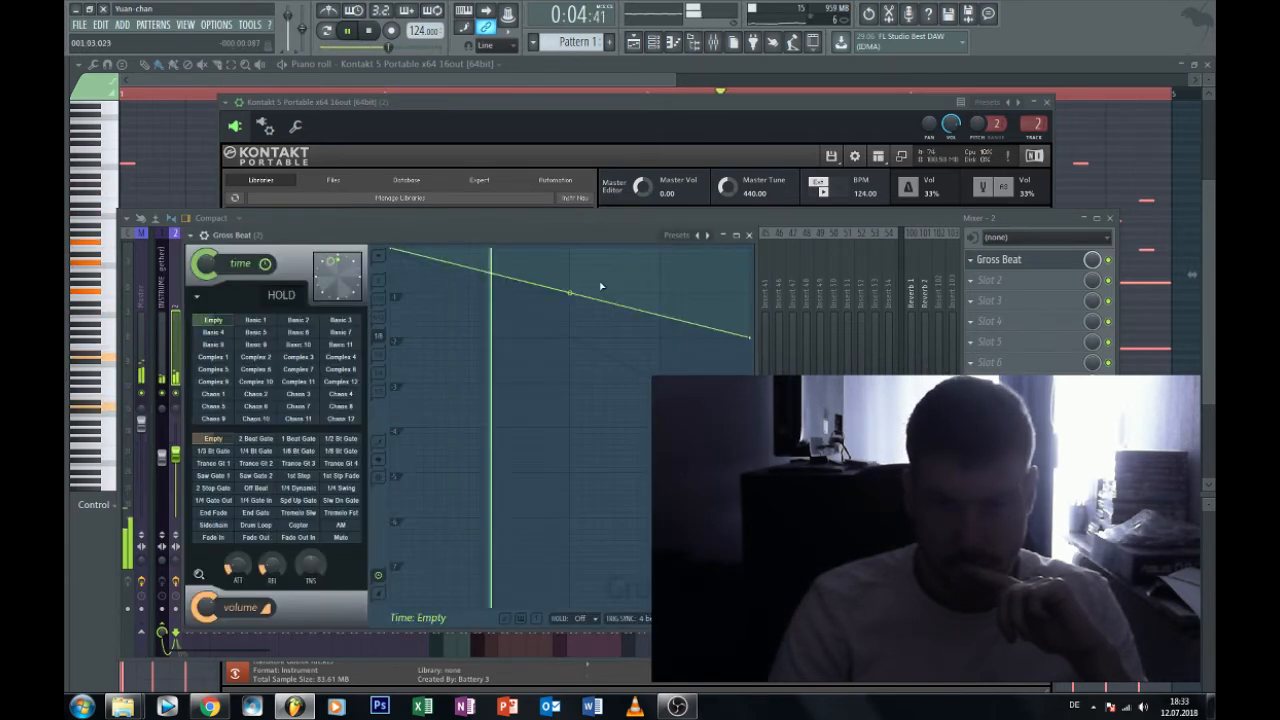
Stop playback, insert iZotope Ozone 7 Vintage Tape in slot 2 of mixer track 2 and browse its presets.
{"action": "left_click", "coordinate": [372, 32]}
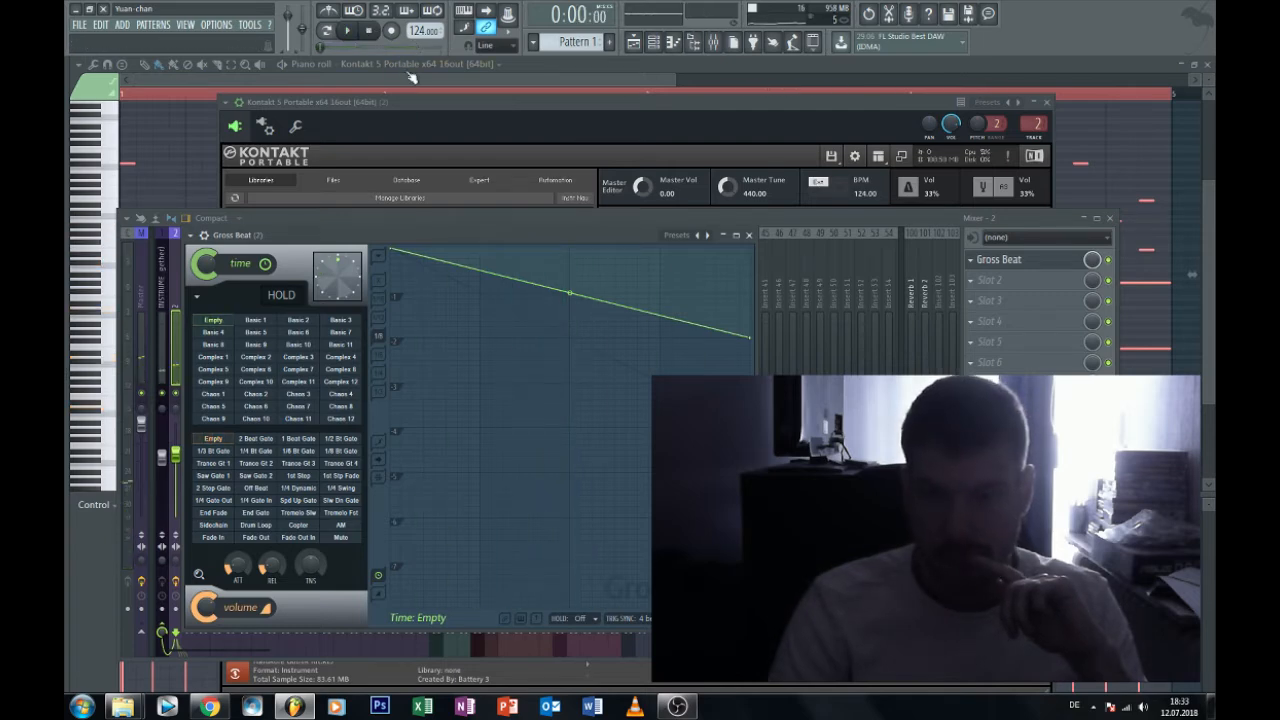
{"action": "left_click", "coordinate": [747, 235]}
{"action": "left_click", "coordinate": [969, 280]}
{"action": "mouse_move", "coordinate": [990, 298]}
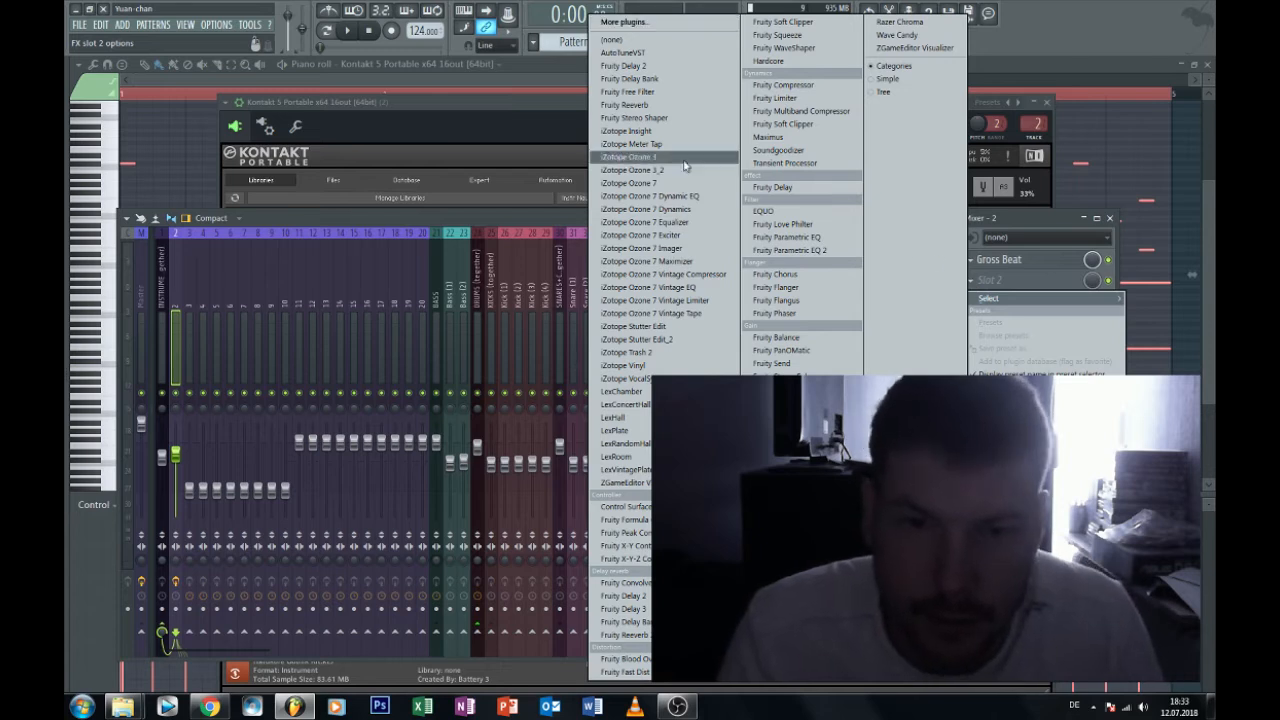
{"action": "left_click", "coordinate": [686, 315]}
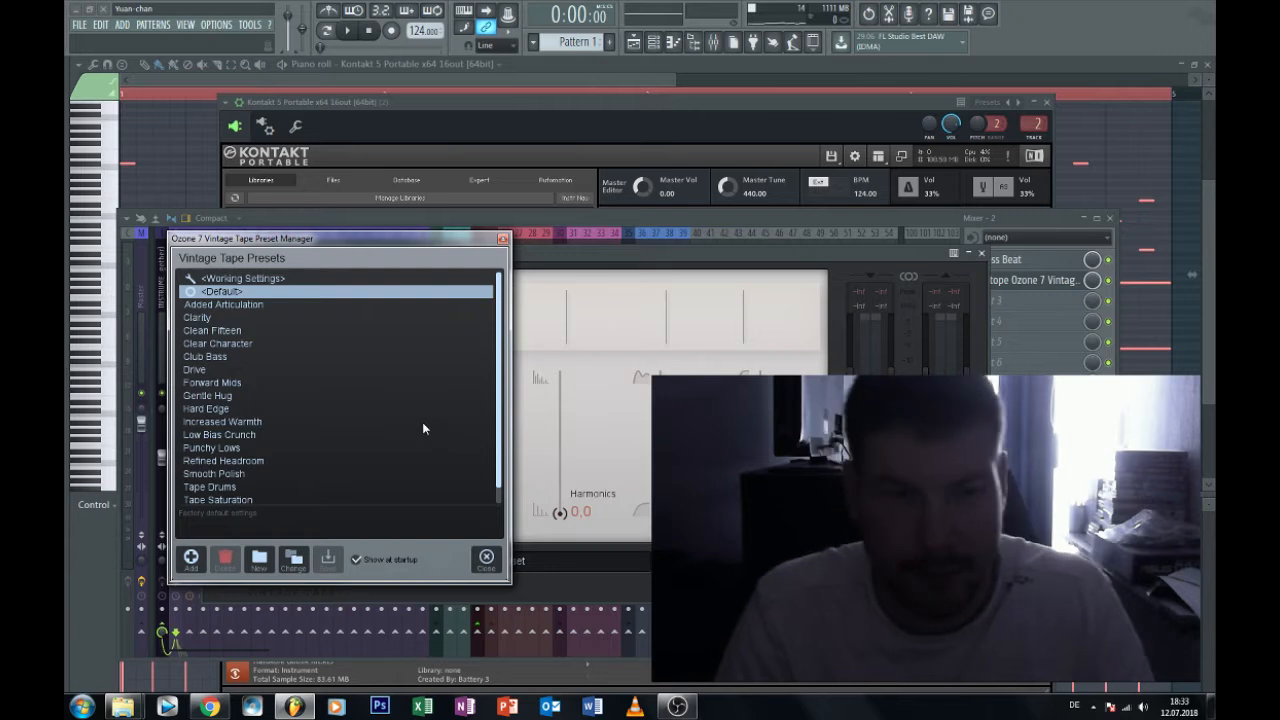
{"action": "scroll", "coordinate": [498, 420], "scroll_direction": "down", "scroll_amount": 1}
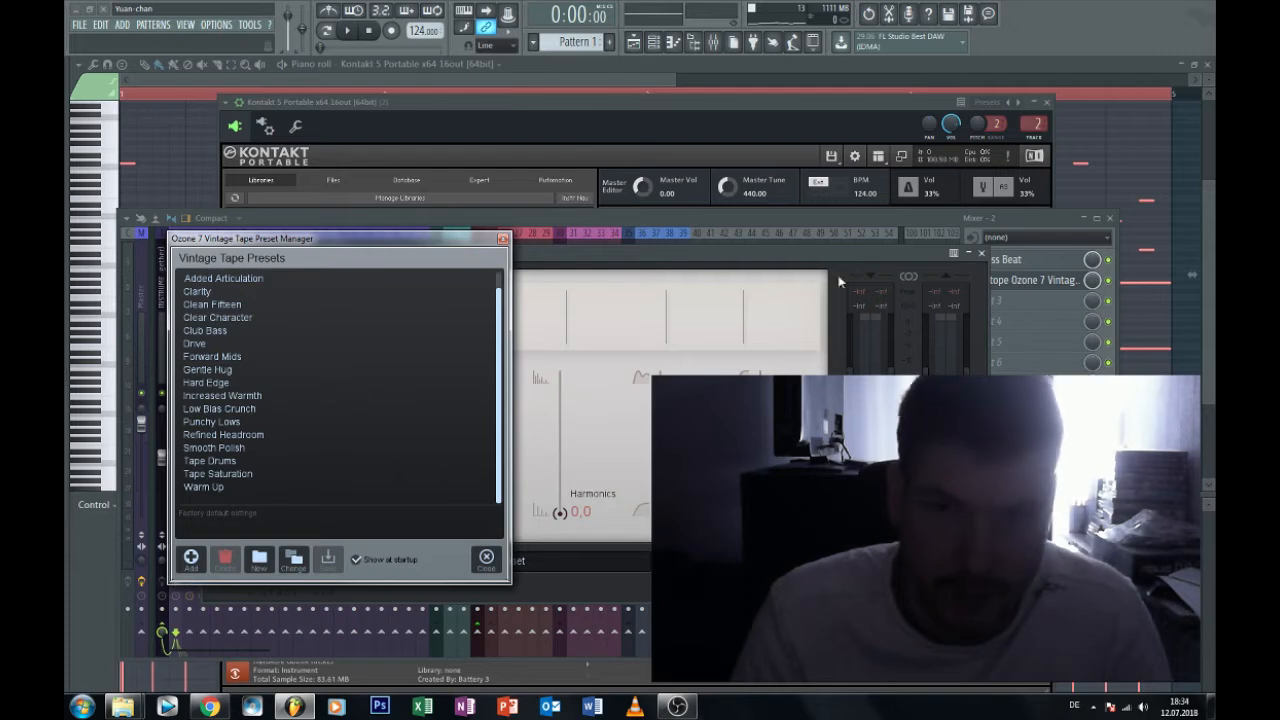
Move the Vintage Tape and preset windows clear, start playback, audition the Hard Edge preset, and load the Increased Warmth preset.
{"action": "left_click_drag", "start_coordinate": [846, 253], "coordinate": [888, 165]}
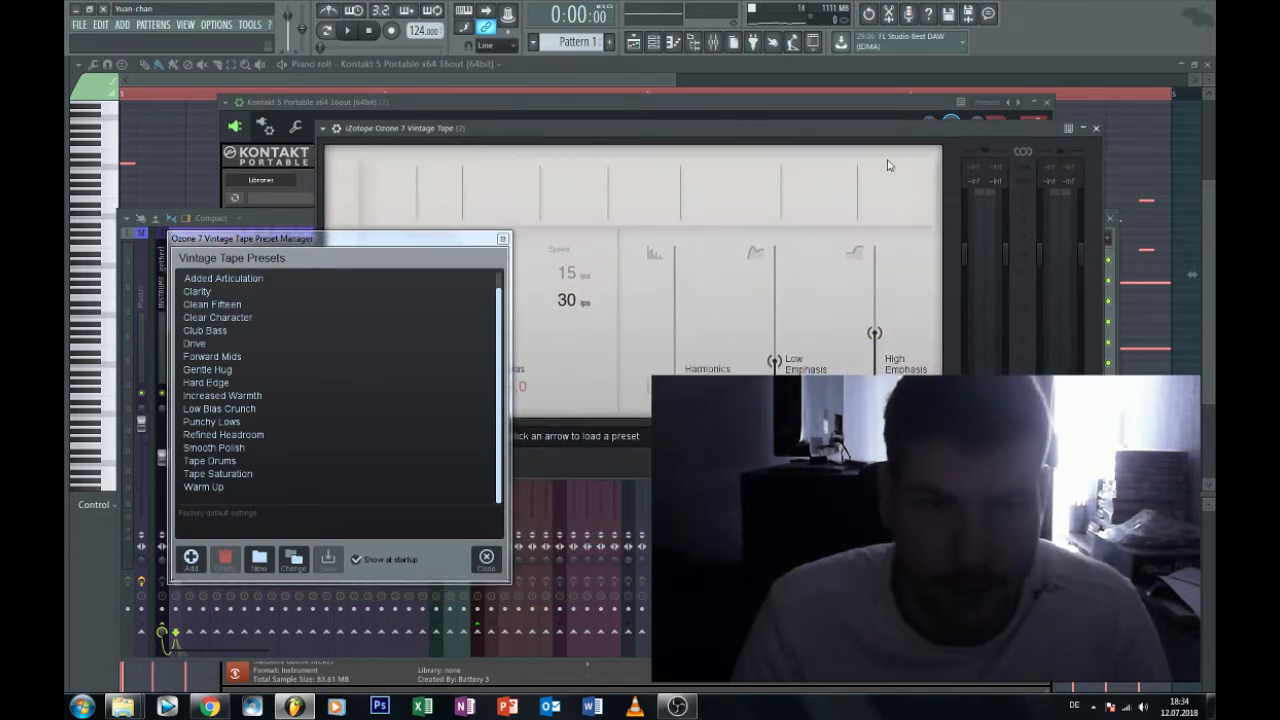
{"action": "left_click_drag", "start_coordinate": [480, 239], "coordinate": [729, 276]}
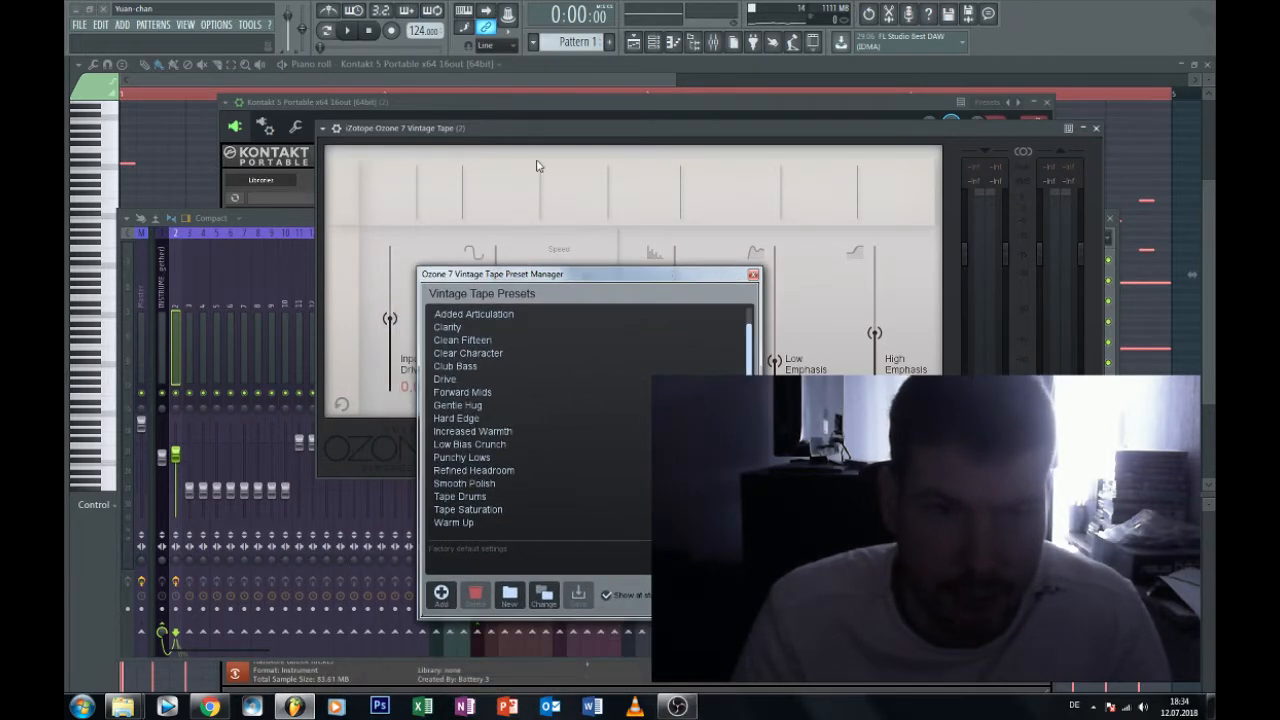
{"action": "left_click_drag", "start_coordinate": [496, 126], "coordinate": [404, 164]}
{"action": "left_click", "coordinate": [455, 419]}
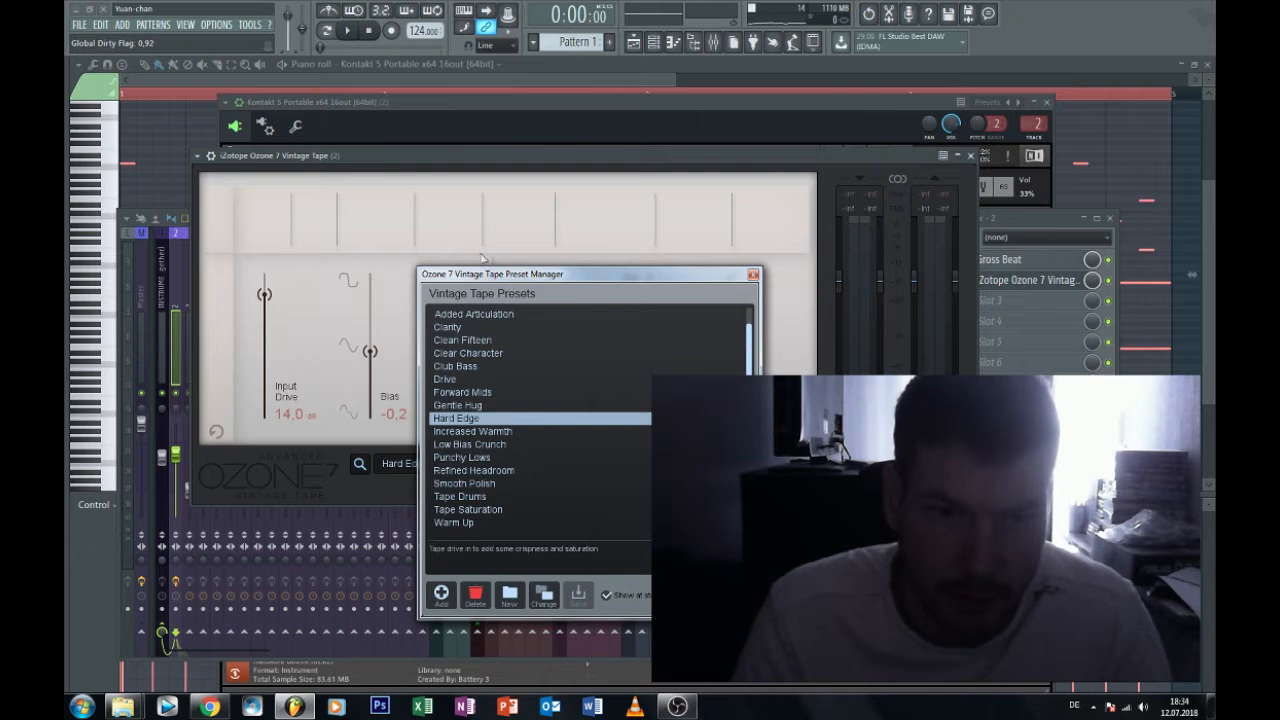
{"action": "left_click", "coordinate": [355, 32]}
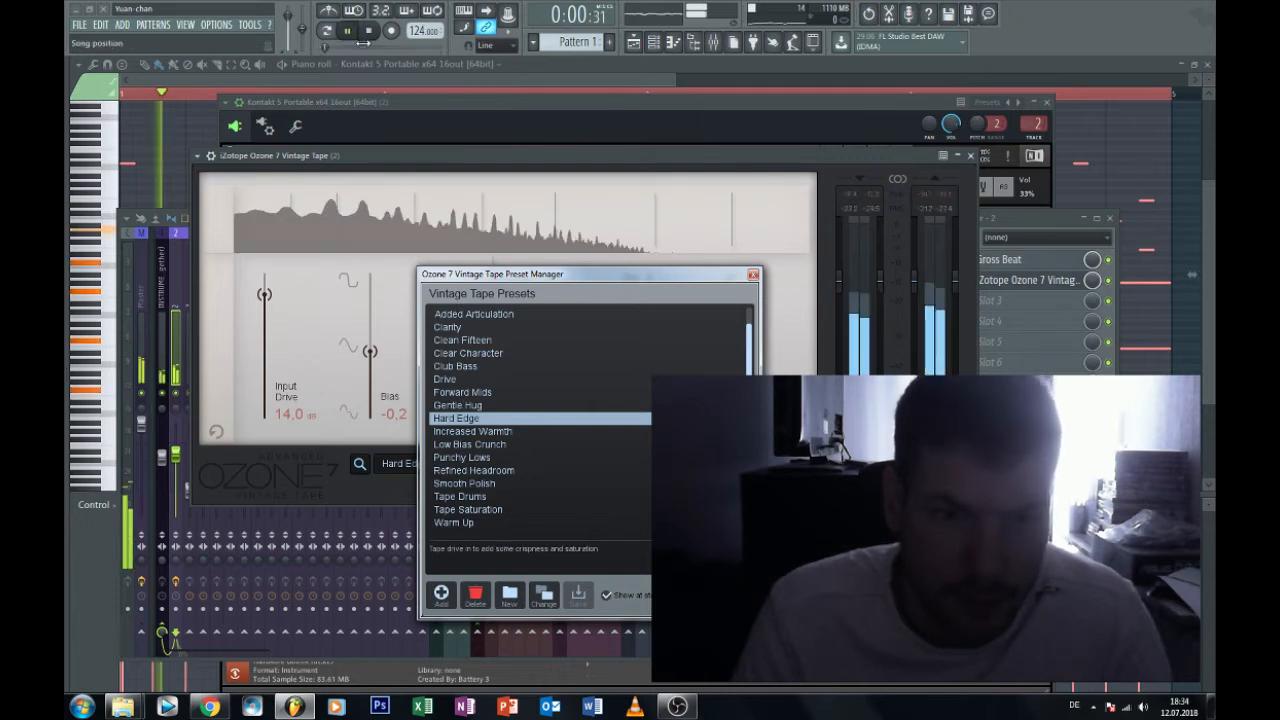
{"action": "left_click", "coordinate": [470, 393]}
{"action": "left_click", "coordinate": [472, 431]}
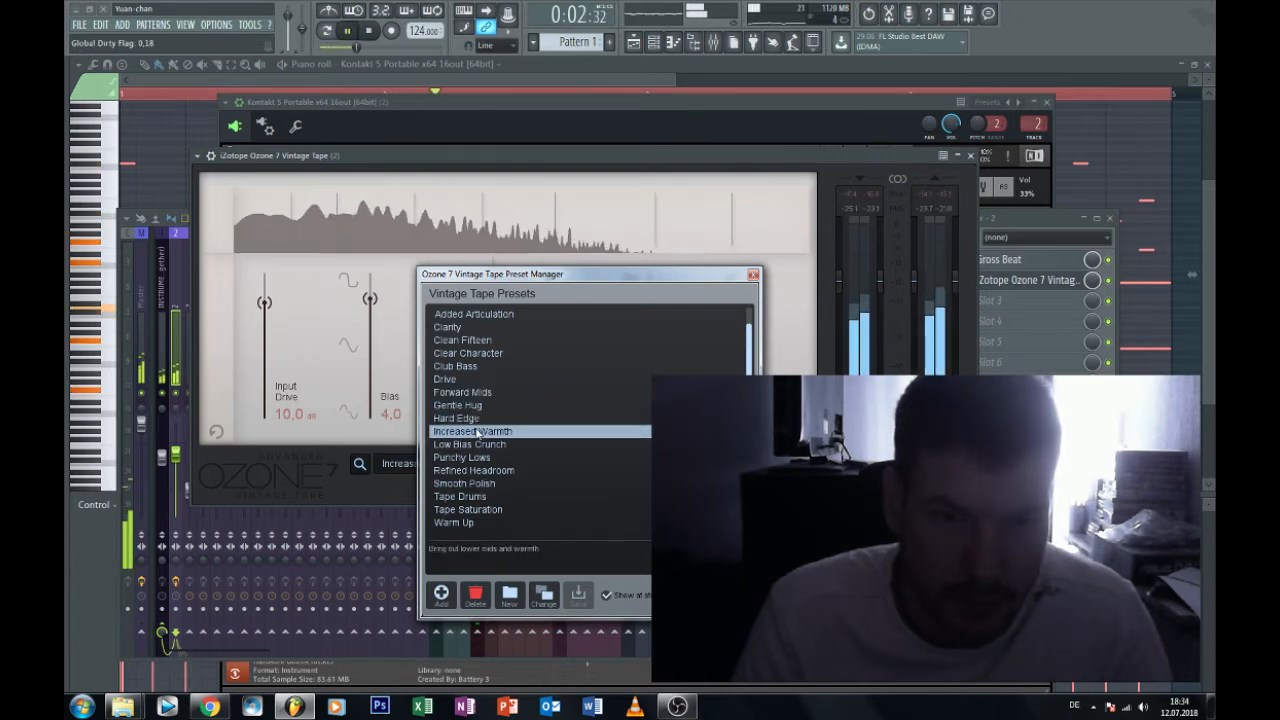
{"action": "left_click", "coordinate": [753, 275]}
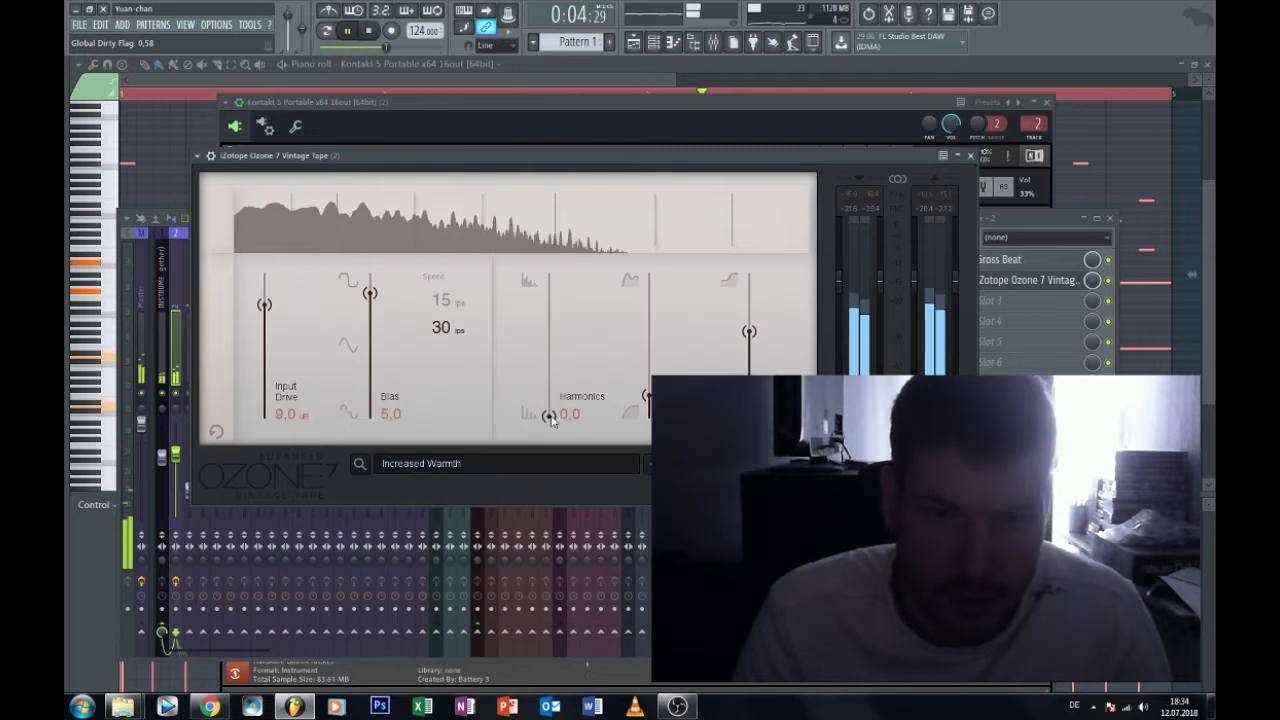
Try Vintage Tape input drive settings of 30.0 and -19.2 dB with the bias at -0.2 and -9.0.
{"action": "left_click_drag", "start_coordinate": [368, 298], "coordinate": [378, 355]}
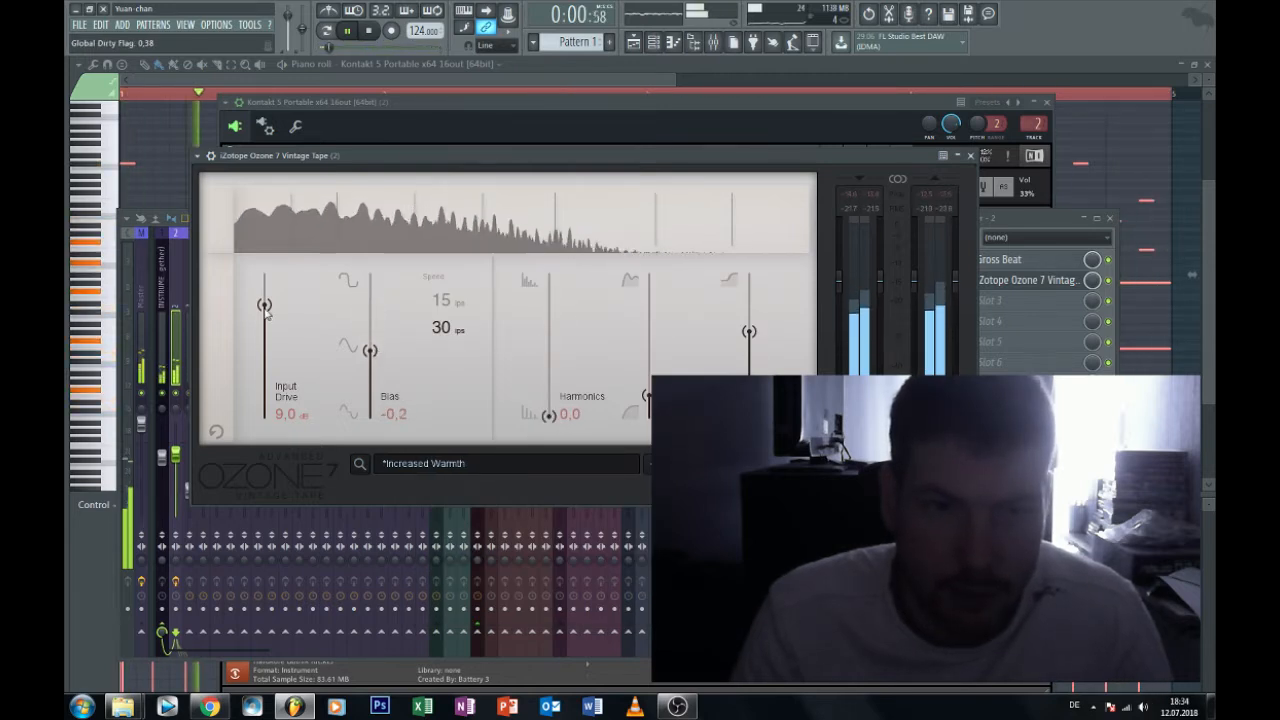
{"action": "left_click_drag", "start_coordinate": [265, 312], "coordinate": [266, 268]}
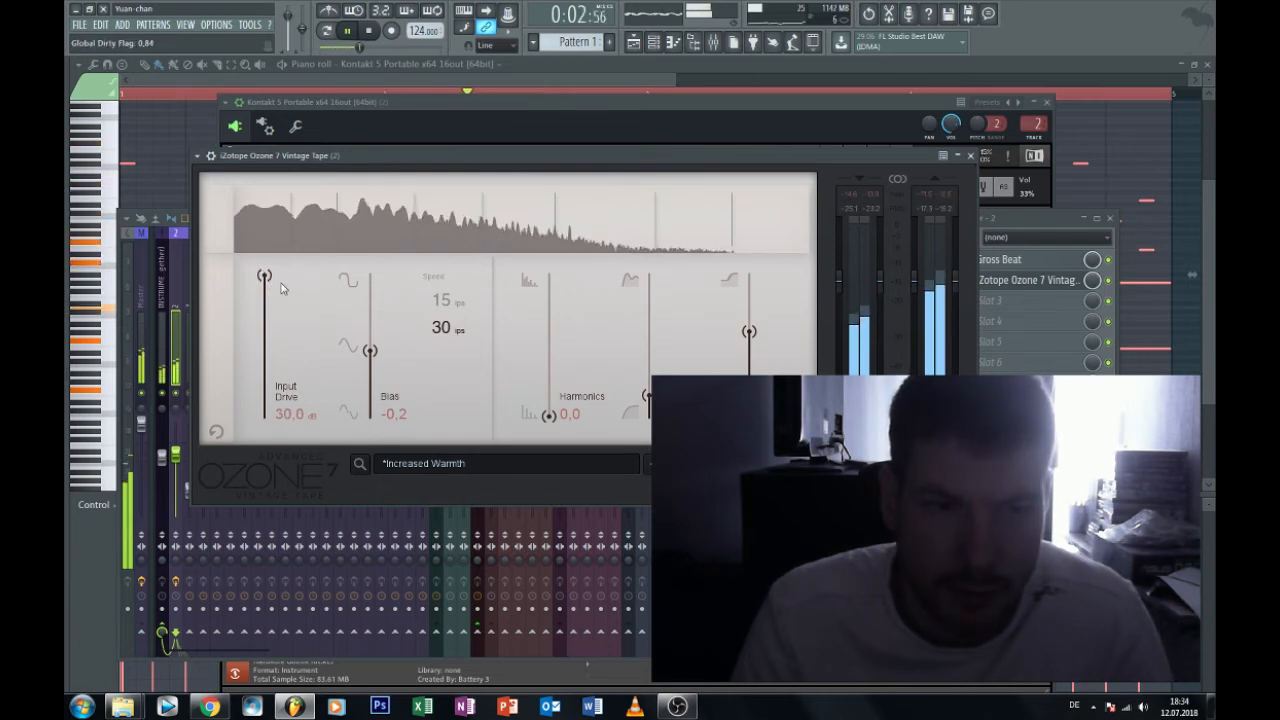
{"action": "left_click_drag", "start_coordinate": [369, 350], "coordinate": [372, 413]}
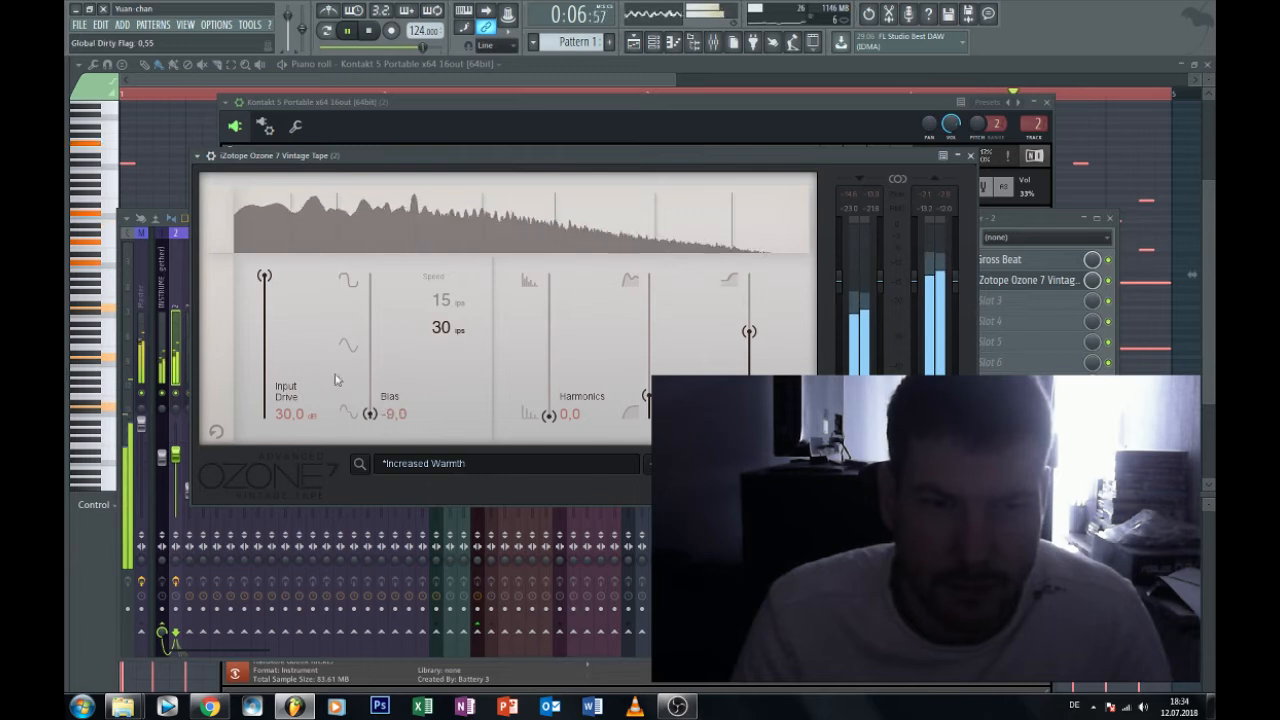
{"action": "left_click_drag", "start_coordinate": [264, 276], "coordinate": [278, 408]}
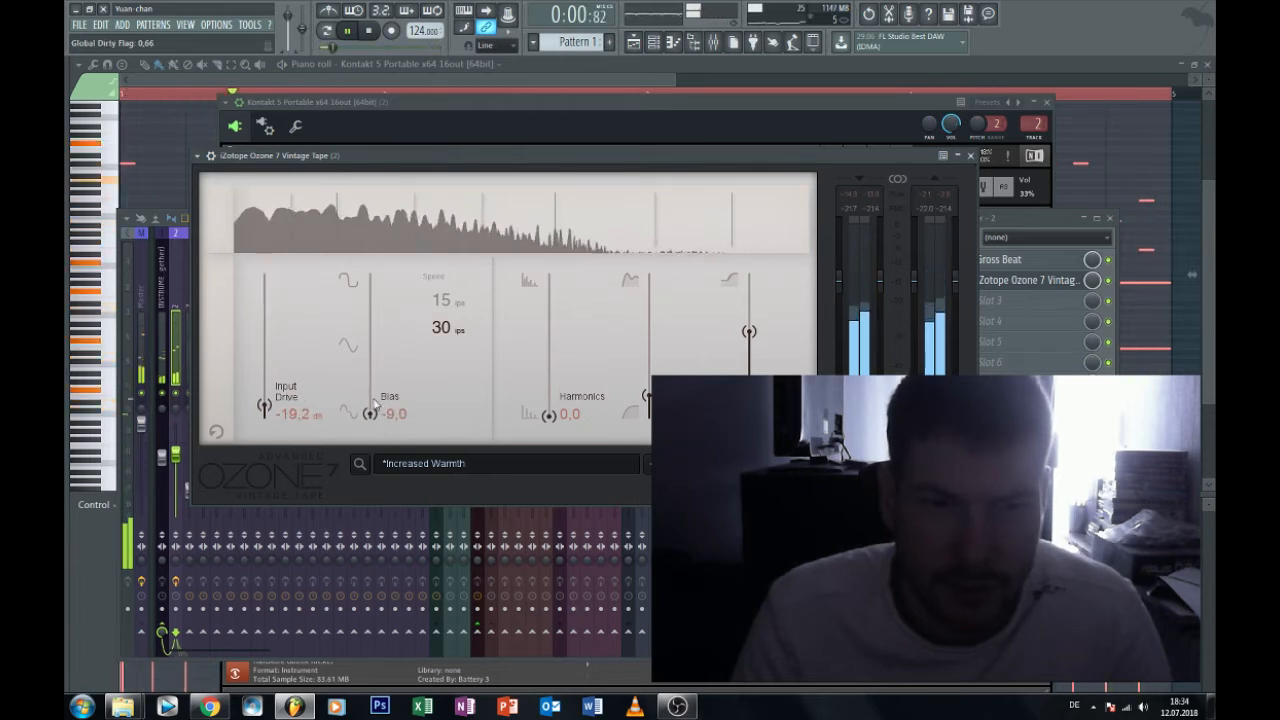
Set the Vintage Tape bias to 10.0, input drive to 2.4 dB and harmonics to 8.5, raise both emphasis controls, and close it.
{"action": "left_click_drag", "start_coordinate": [372, 404], "coordinate": [371, 292]}
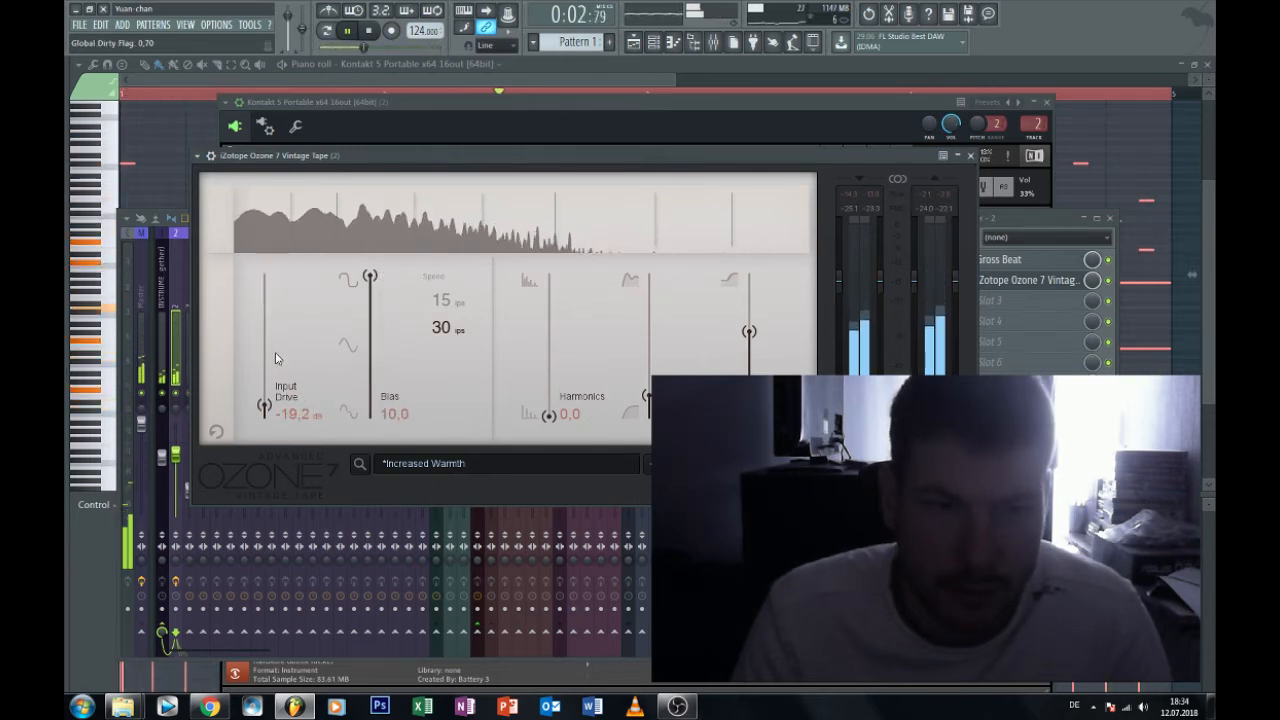
{"action": "mouse_move", "coordinate": [272, 328]}
{"action": "left_mouse_down"}
{"action": "mouse_move", "coordinate": [277, 305]}
{"action": "mouse_move", "coordinate": [283, 317]}
{"action": "left_mouse_up"}
{"action": "left_click_drag", "start_coordinate": [549, 414], "coordinate": [549, 297]}
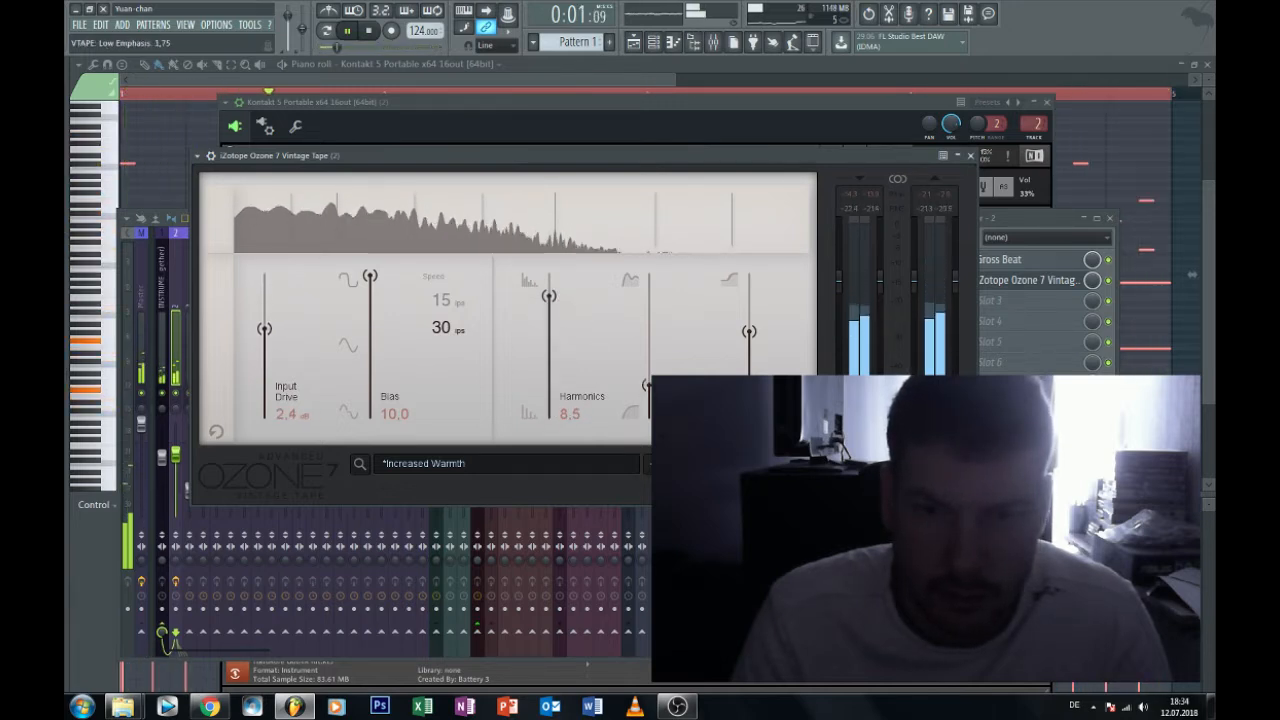
{"action": "left_click_drag", "start_coordinate": [675, 308], "coordinate": [688, 316]}
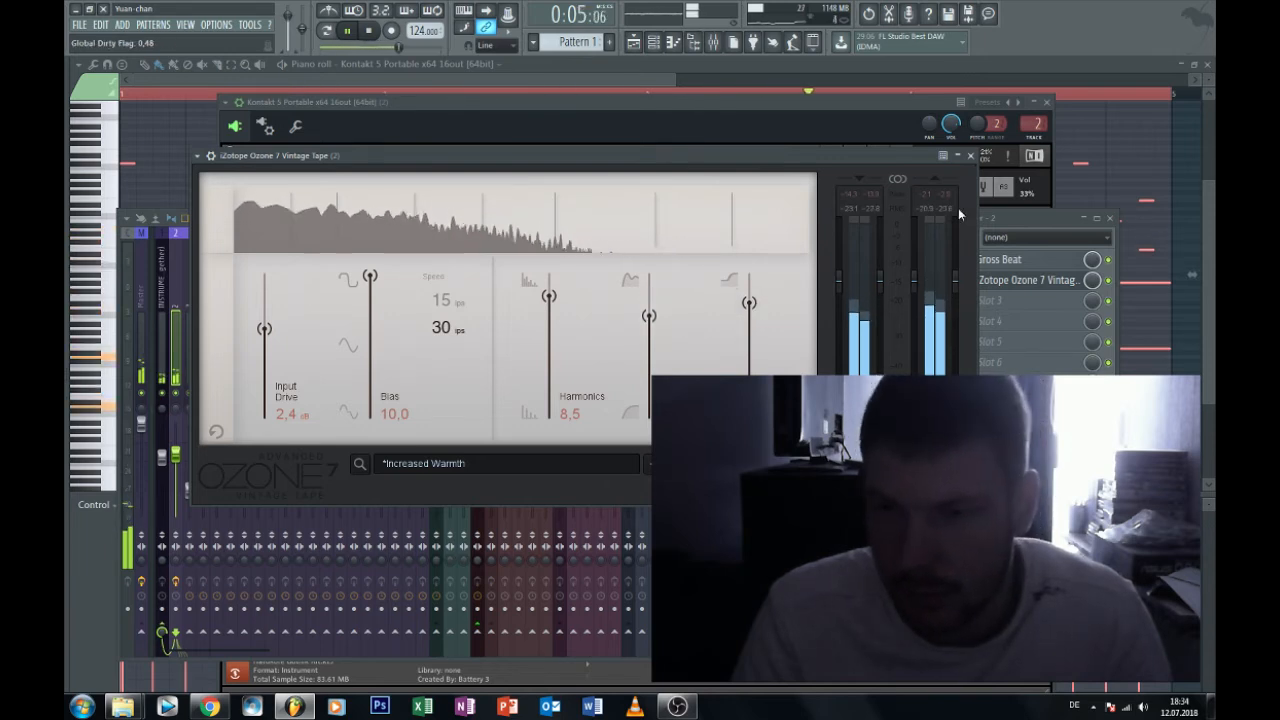
{"action": "left_click", "coordinate": [970, 158]}
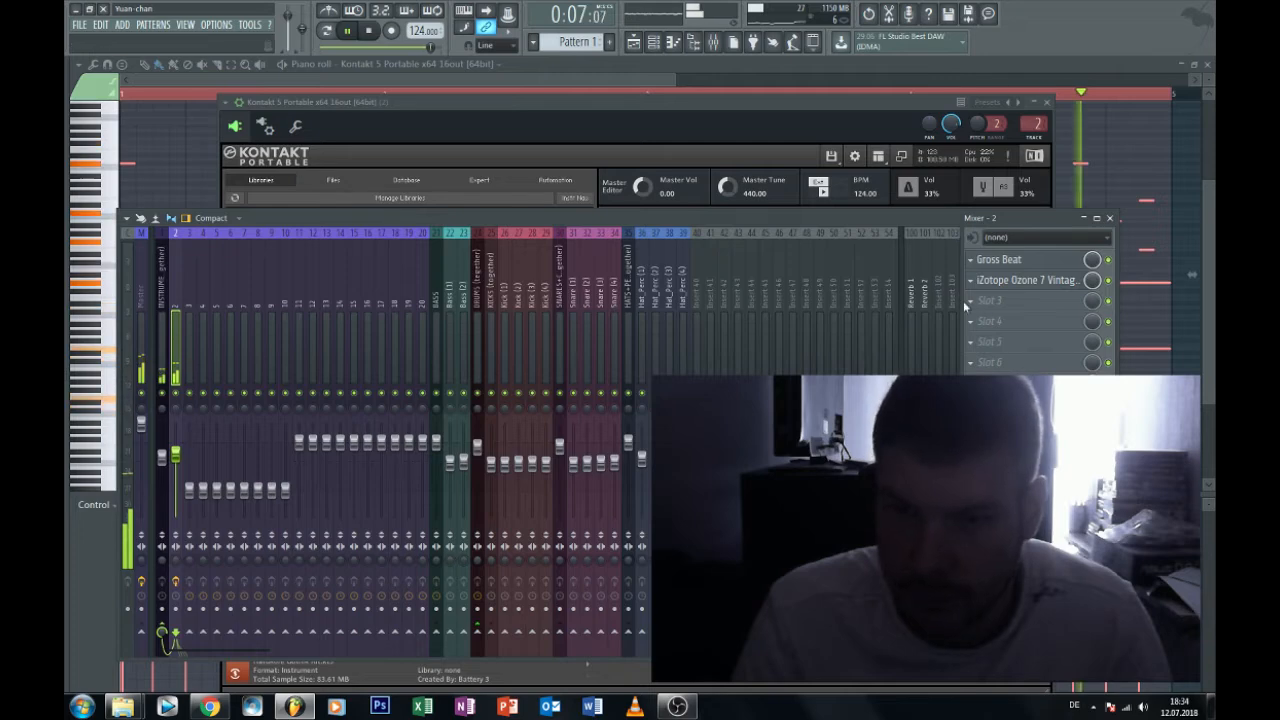
Insert Fruity Compressor in slot 3 and set threshold -8.1 dB, ratio 3.1:1, gain 7.0 dB, release 413 ms and type Vintage.
{"action": "left_click", "coordinate": [992, 300]}
{"action": "mouse_move", "coordinate": [988, 318]}
{"action": "left_click", "coordinate": [783, 84]}
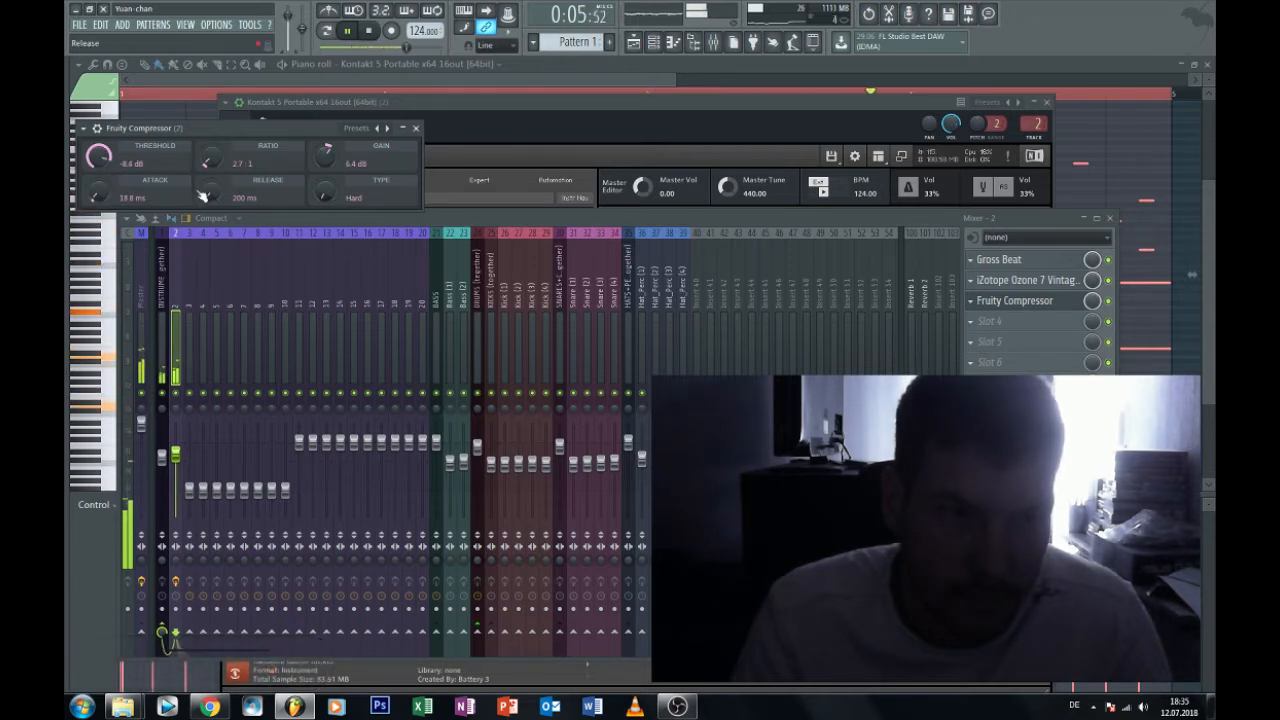
{"action": "left_click_drag", "start_coordinate": [211, 192], "coordinate": [211, 197]}
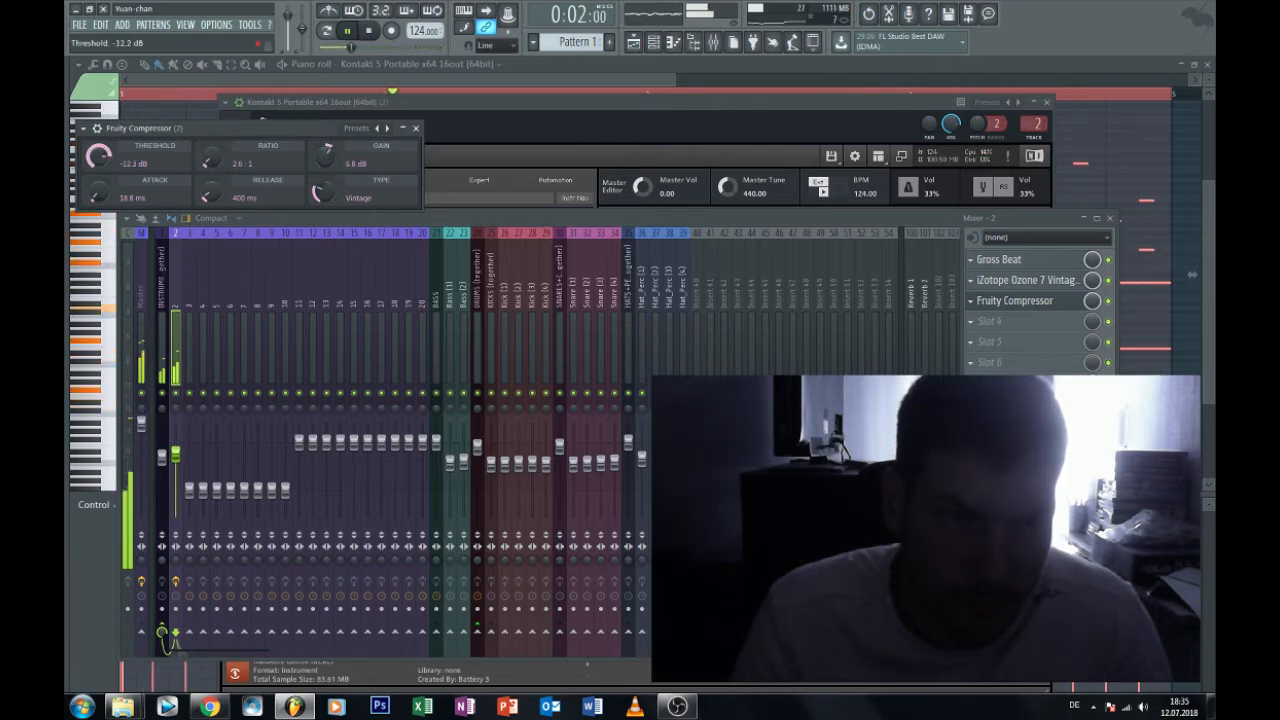
{"action": "left_click_drag", "start_coordinate": [210, 161], "coordinate": [254, 189]}
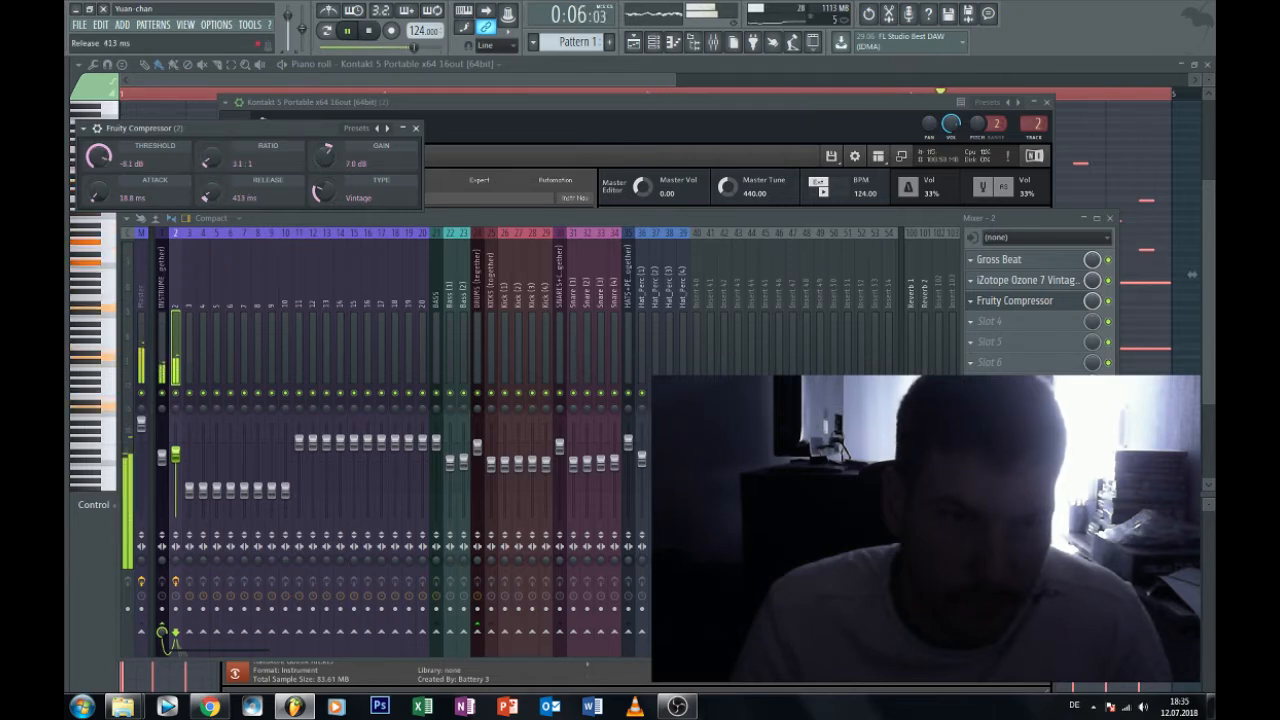
{"action": "left_click", "coordinate": [1113, 83]}
{"action": "left_click_drag", "start_coordinate": [212, 81], "coordinate": [122, 97]}
{"action": "scroll", "coordinate": [126, 374], "scroll_direction": "down", "scroll_amount": 1}
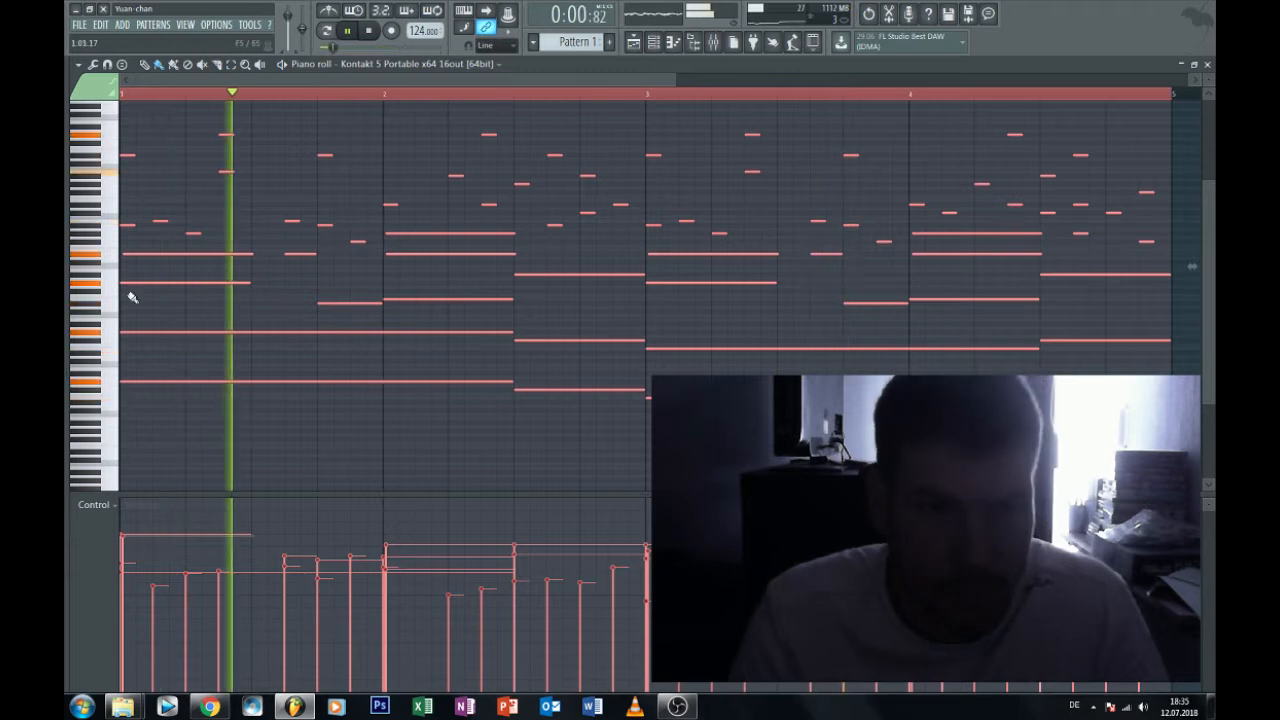
Reopen the mixer, insert Fruity Parametric EQ 2 in slot 4 of track 2, and maximize its window.
{"action": "left_click", "coordinate": [714, 43]}
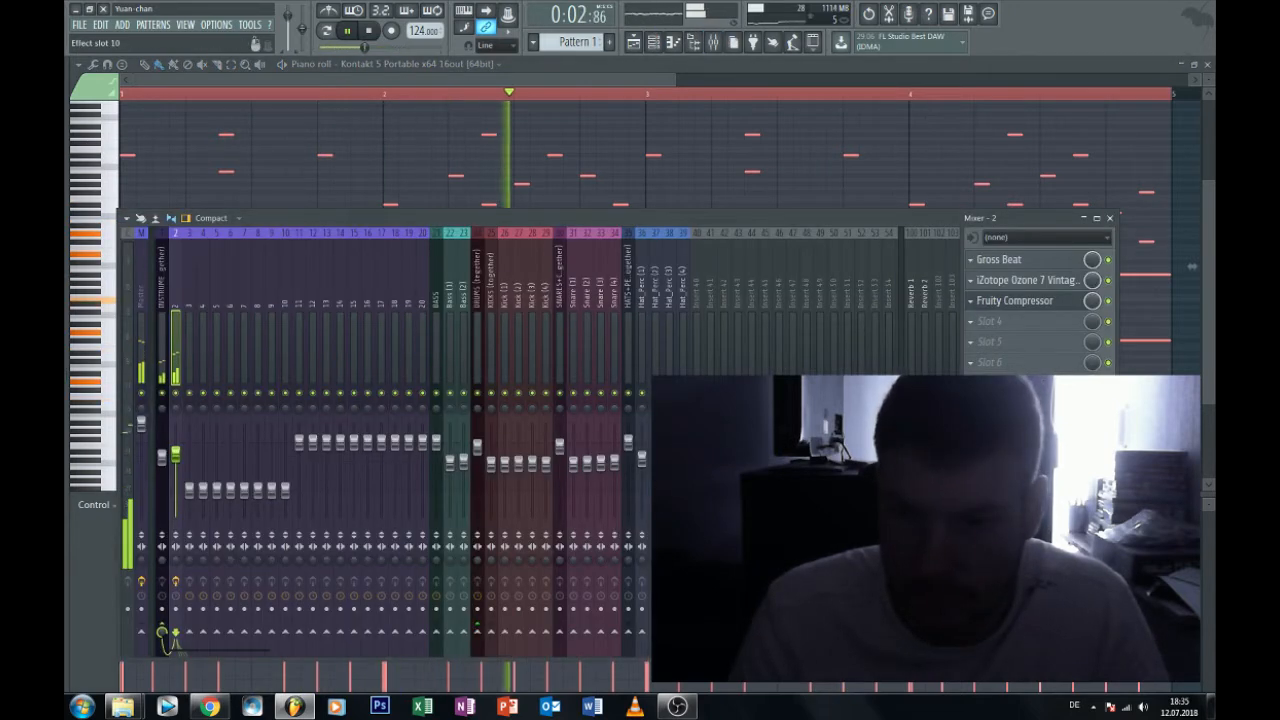
{"action": "left_click", "coordinate": [1015, 445]}
{"action": "left_click_drag", "start_coordinate": [525, 445], "coordinate": [525, 454]}
{"action": "left_click", "coordinate": [990, 321]}
{"action": "mouse_move", "coordinate": [995, 339]}
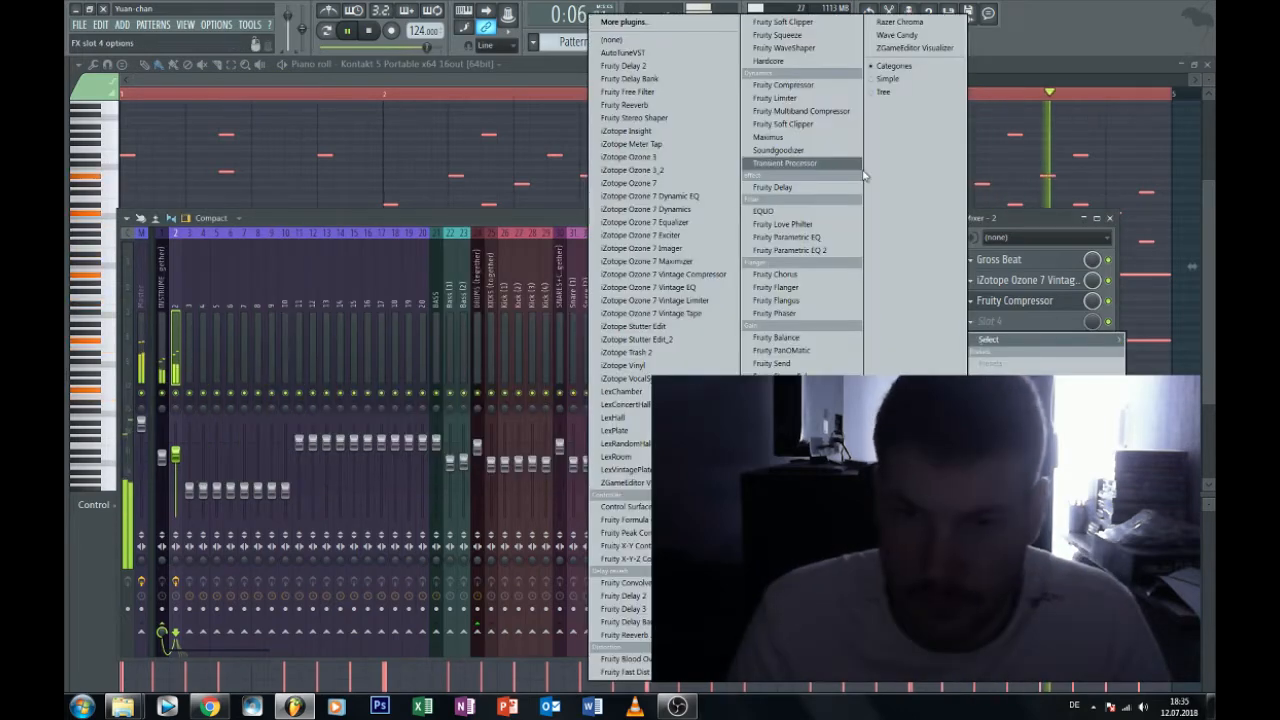
{"action": "left_click", "coordinate": [795, 243]}
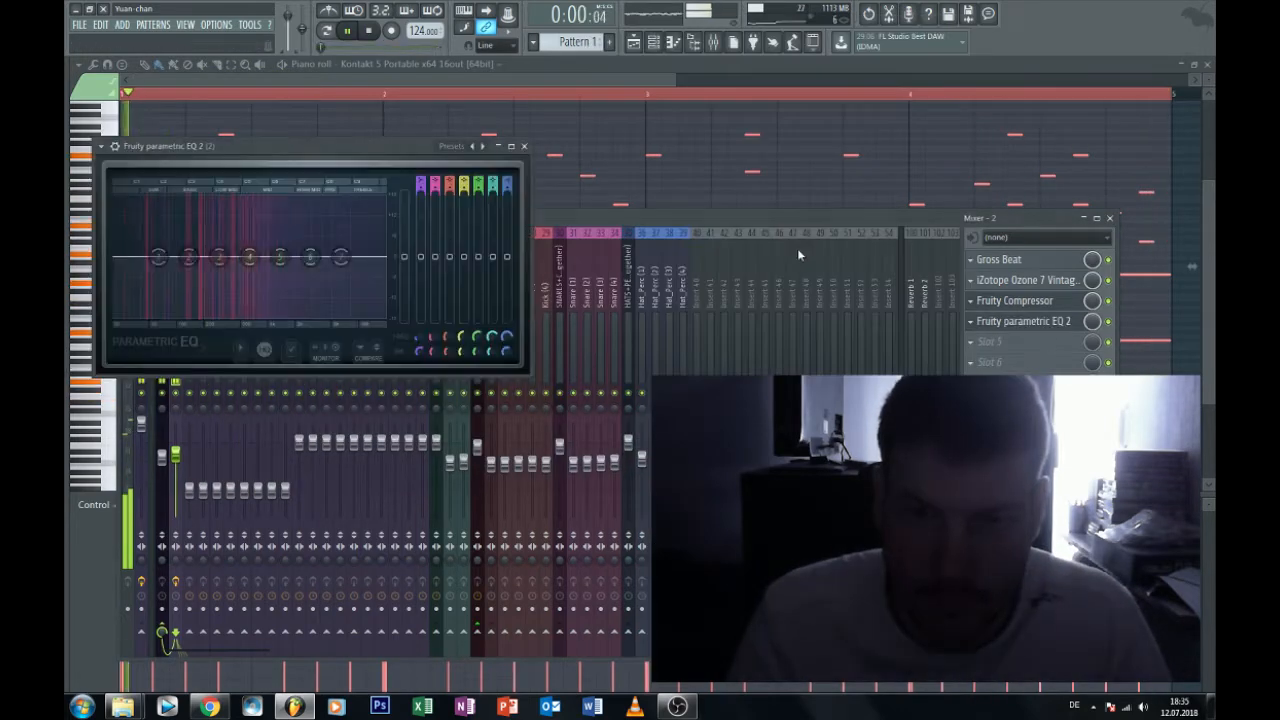
{"action": "left_click", "coordinate": [514, 141]}
Boost EQ band 2 to maximum in the bass range, stop playback, and cut band 3 by about 8 dB near 250 Hz.
{"action": "left_click_drag", "start_coordinate": [368, 377], "coordinate": [384, 197]}
{"action": "left_click_drag", "start_coordinate": [470, 375], "coordinate": [470, 275]}
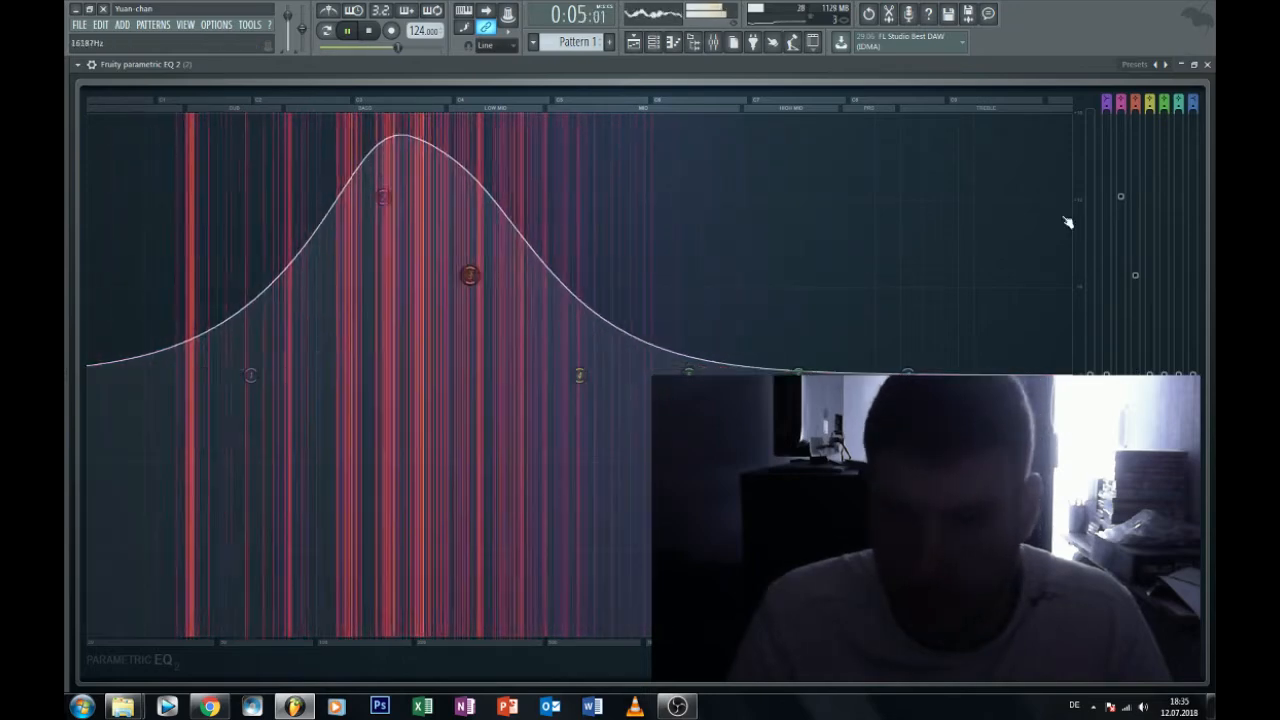
{"action": "key", "text": "space"}
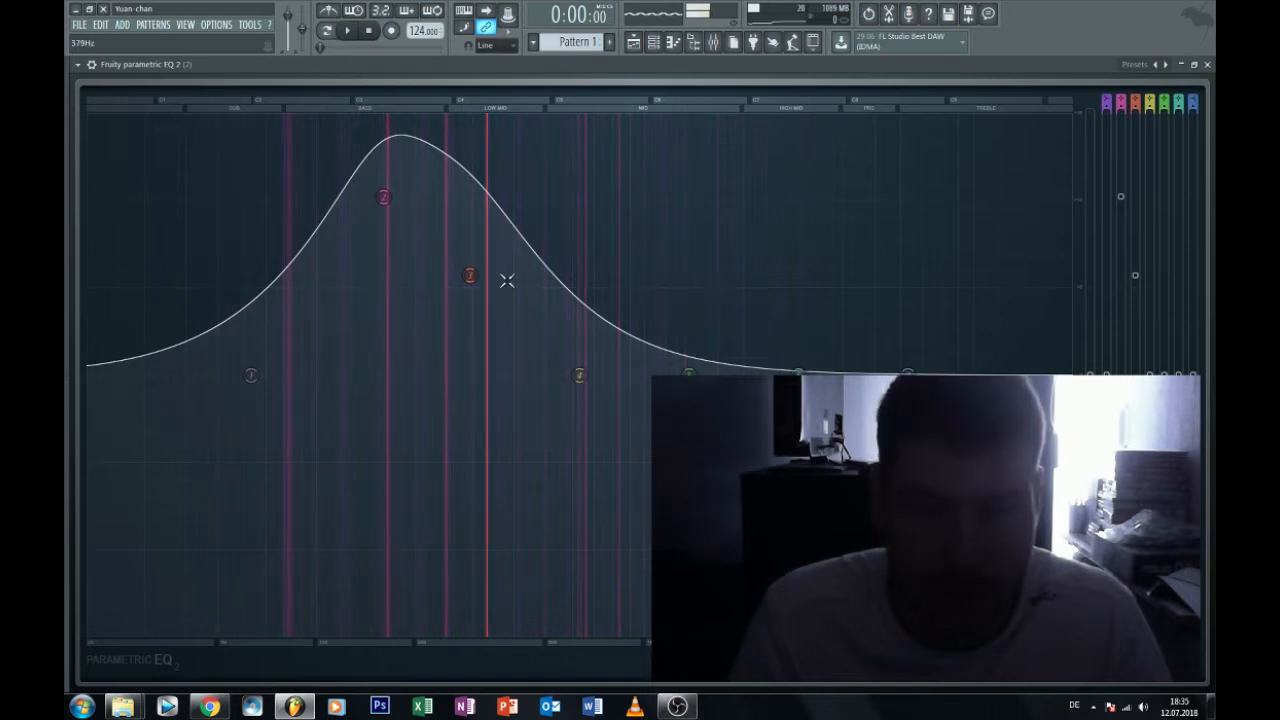
{"action": "left_click_drag", "start_coordinate": [470, 275], "coordinate": [442, 493]}
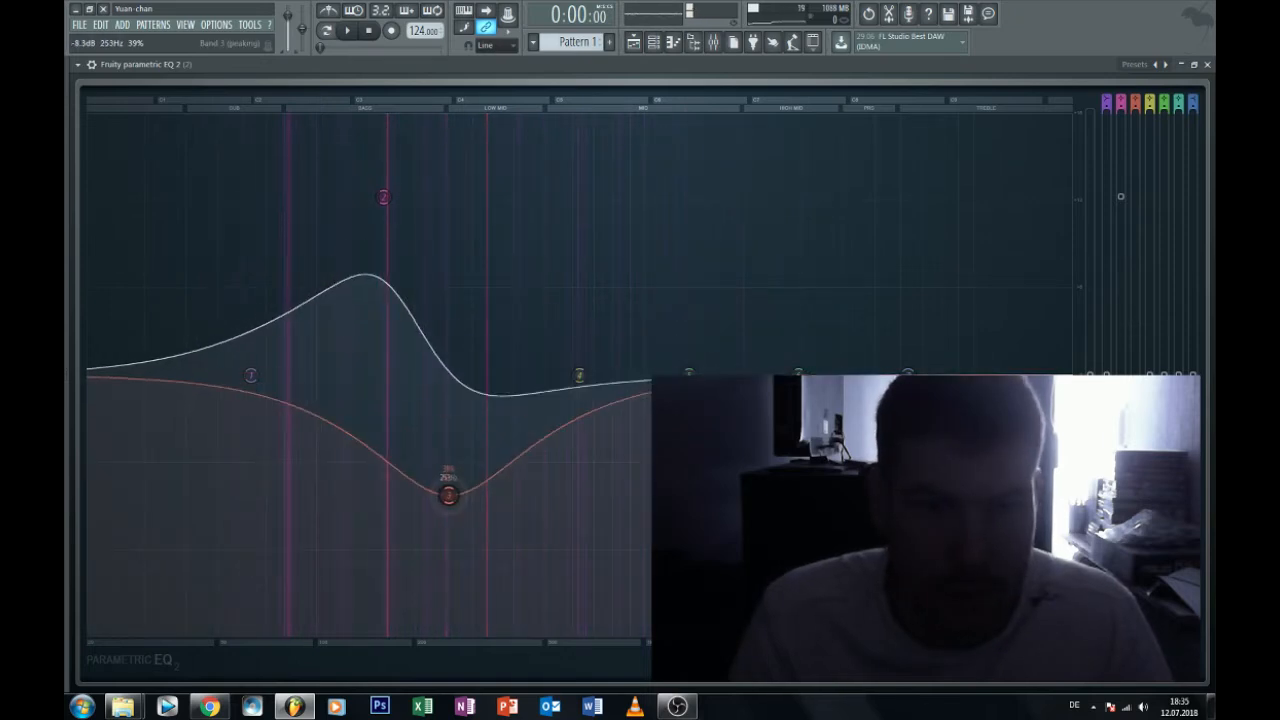
{"action": "left_click_drag", "start_coordinate": [384, 198], "coordinate": [386, 115]}
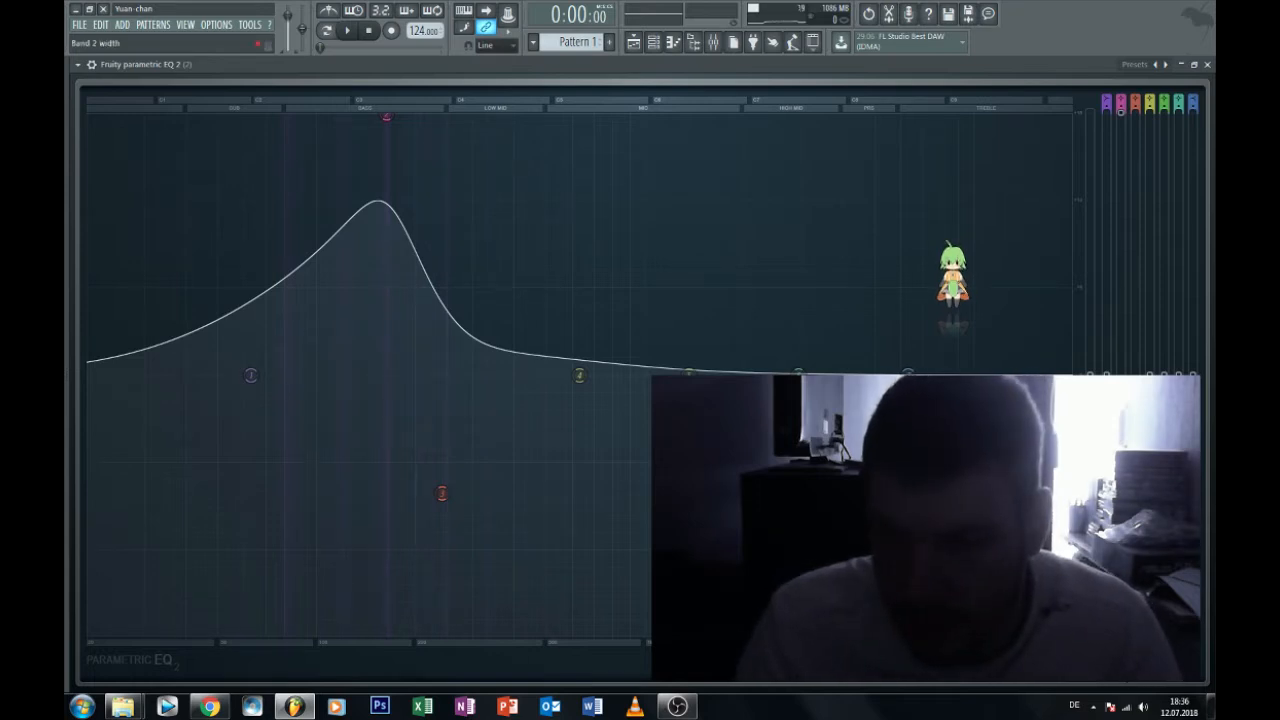
Narrow EQ band 2 and turn its boost into a maximum cut, then reduce the cut on band 3.
{"action": "left_click_drag", "start_coordinate": [1121, 660], "coordinate": [1121, 687]}
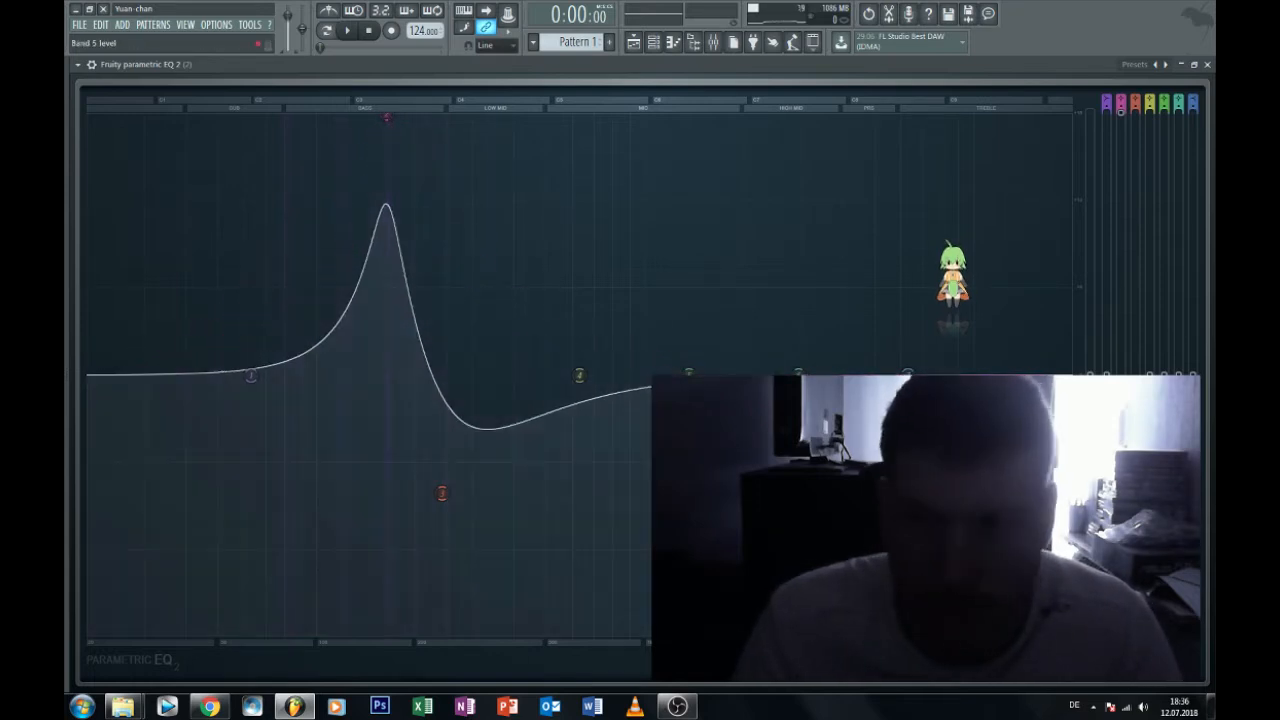
{"action": "left_click", "coordinate": [1121, 114]}
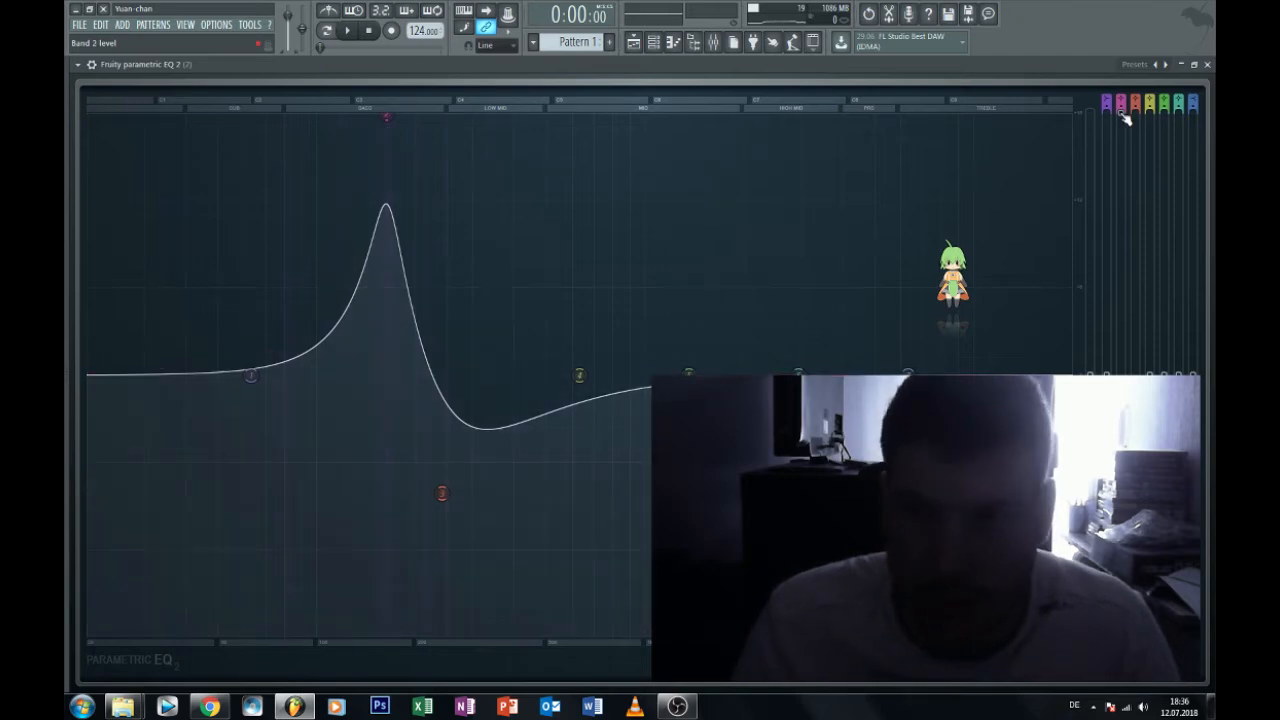
{"action": "left_click_drag", "start_coordinate": [1121, 114], "coordinate": [1121, 637]}
{"action": "left_click_drag", "start_coordinate": [442, 493], "coordinate": [443, 417]}
Resume playback, ease the band 2 cut slightly, and restore the EQ window to its smaller size.
{"action": "key", "text": "space"}
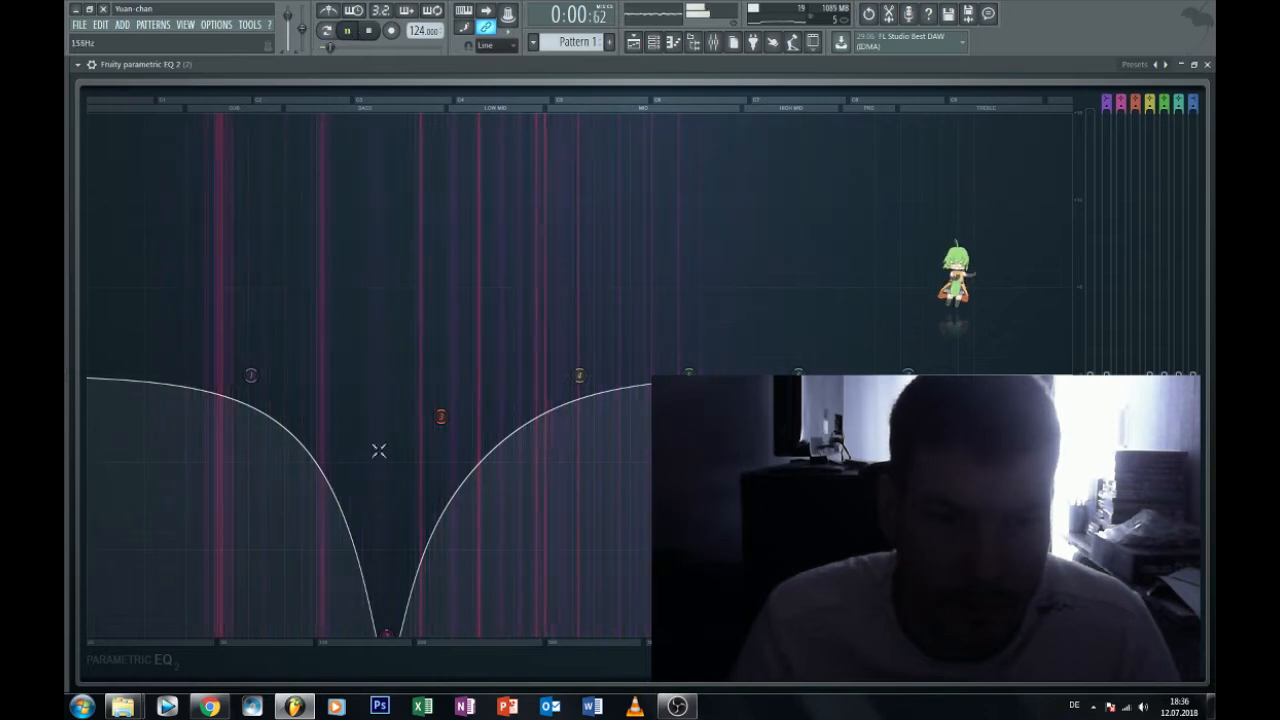
{"action": "left_click_drag", "start_coordinate": [386, 633], "coordinate": [386, 530]}
{"action": "scroll", "coordinate": [386, 530], "scroll_direction": "down", "scroll_amount": 8}
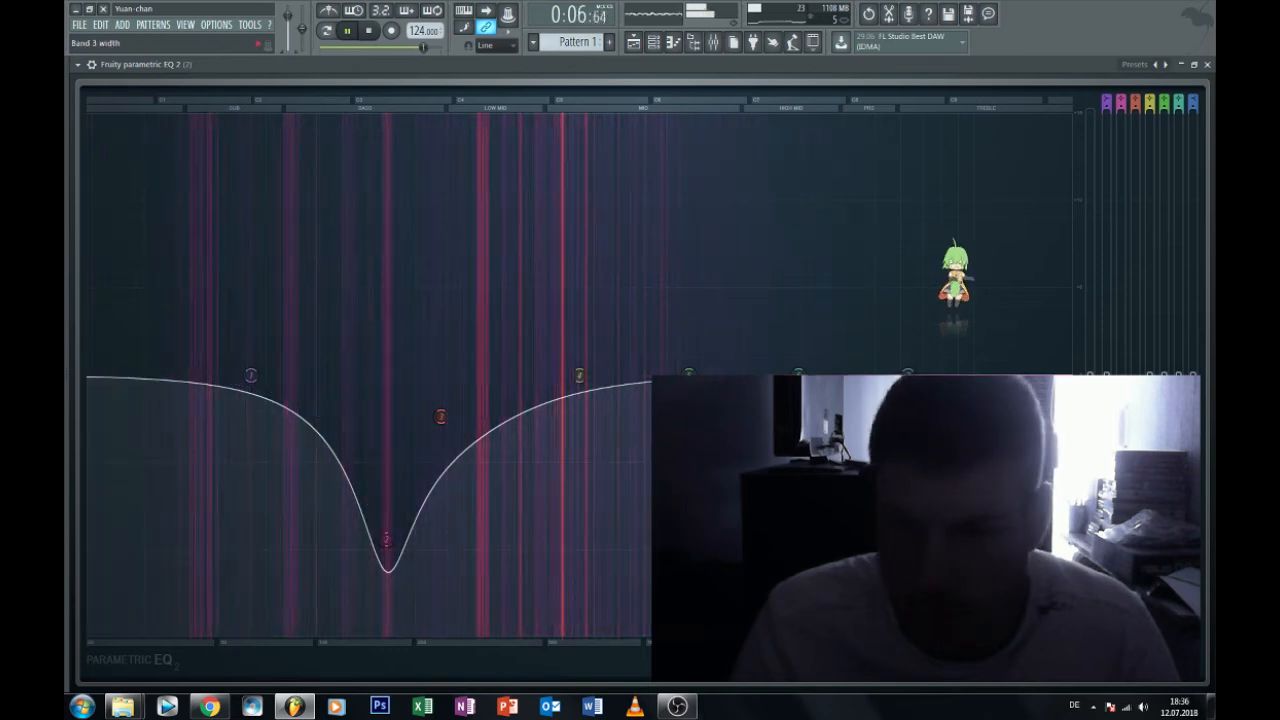
{"action": "scroll", "coordinate": [386, 530], "scroll_direction": "up", "scroll_amount": 8}
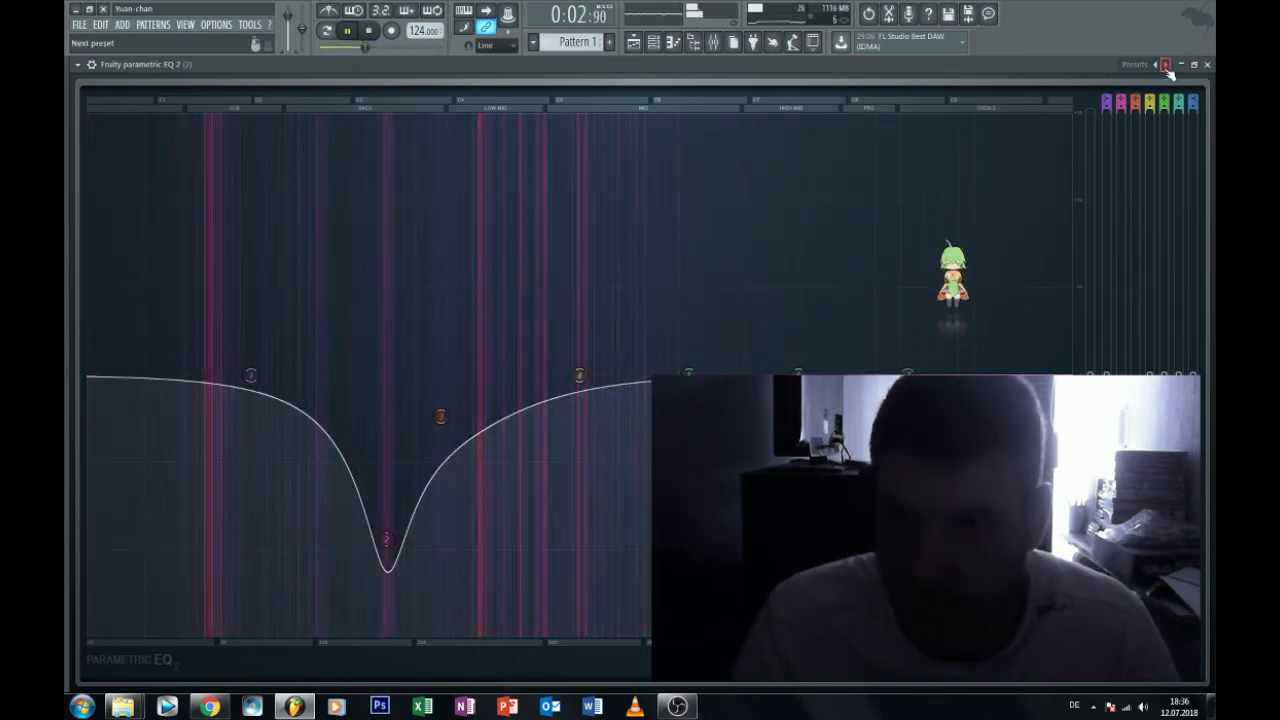
{"action": "left_click", "coordinate": [1194, 65]}
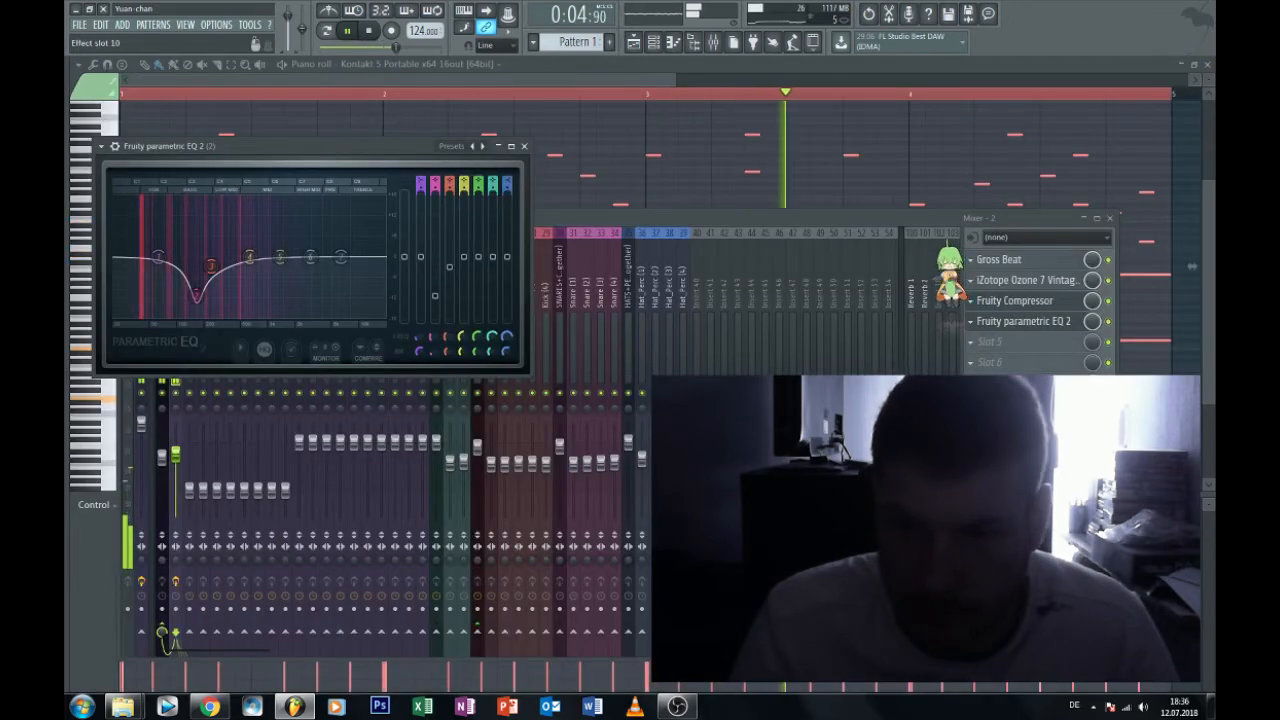
{"action": "left_click", "coordinate": [1016, 301]}
{"action": "left_click", "coordinate": [1023, 322]}
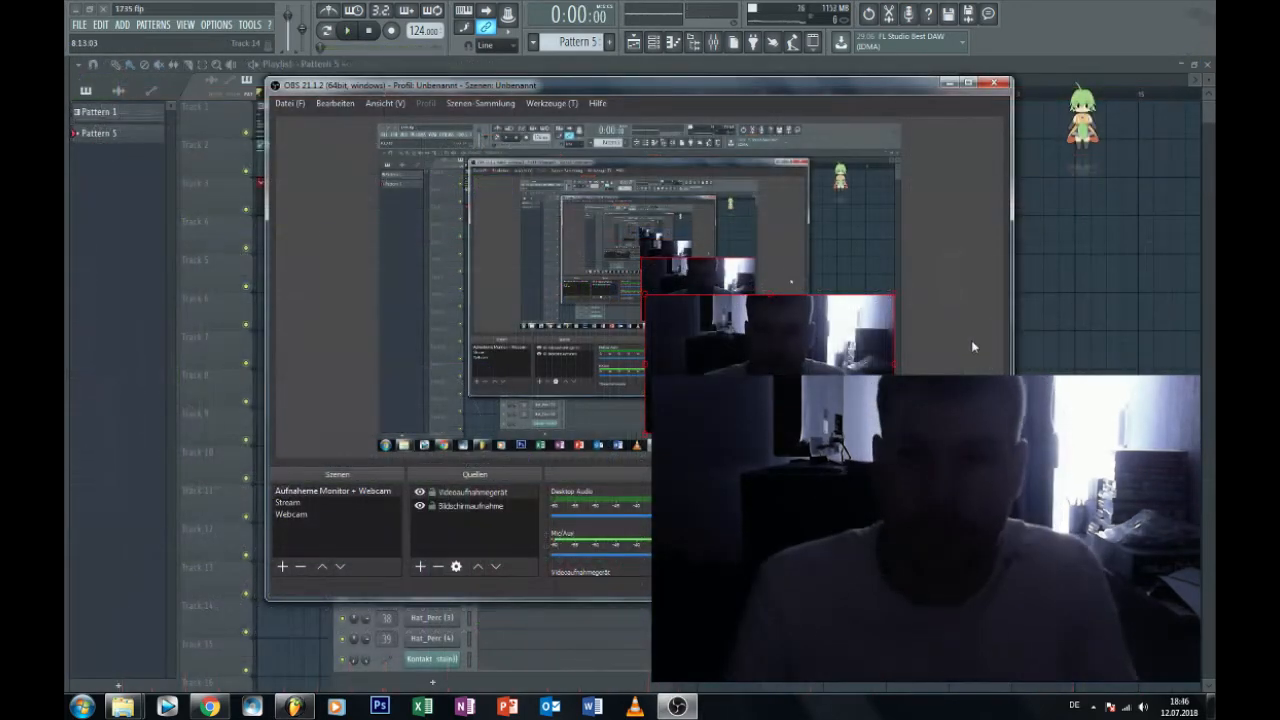
Copy the Kontakt channel's notes from Pattern 1 and paste them into channel 3 of Pattern 5.
{"action": "left_click", "coordinate": [369, 63]}
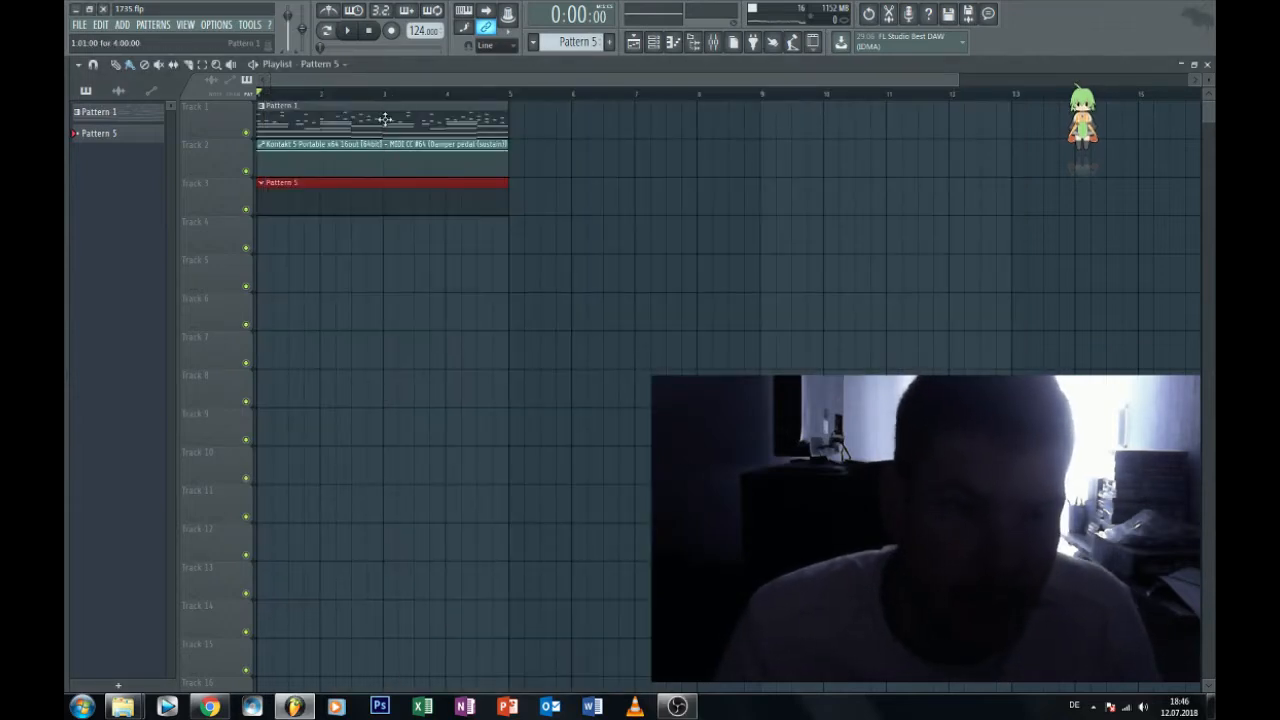
{"action": "key", "text": "F6"}
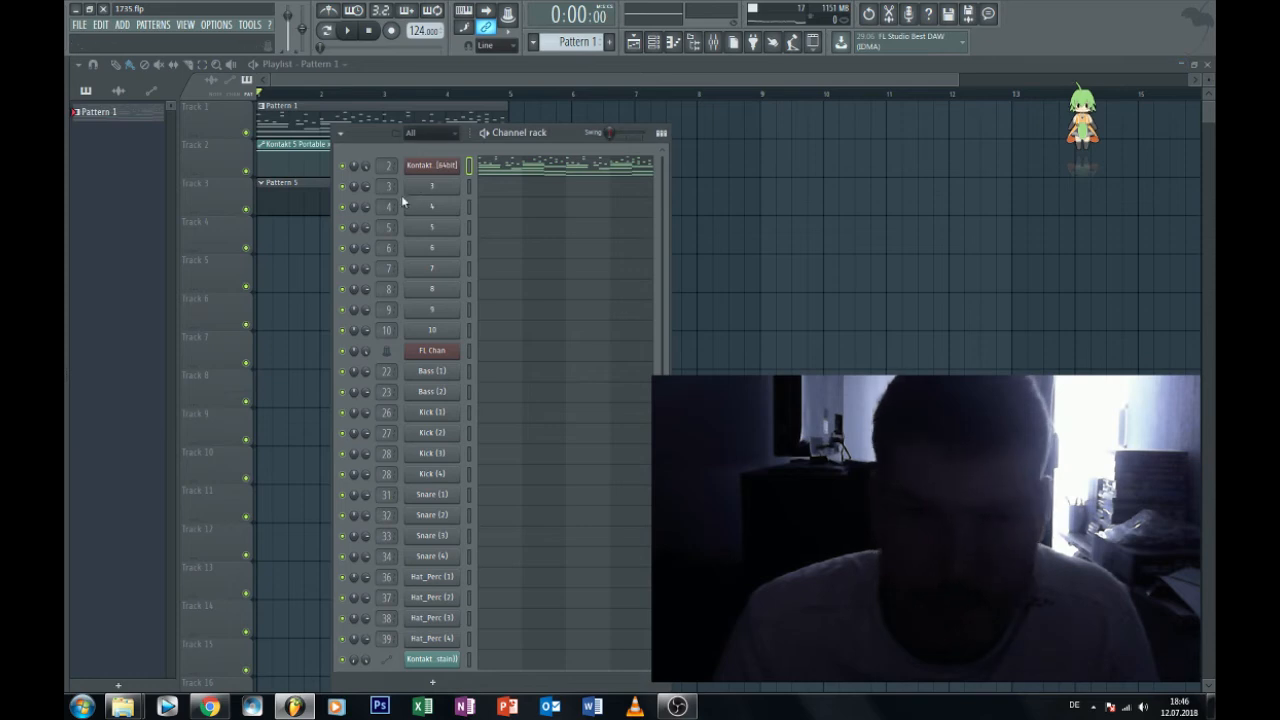
{"action": "right_click", "coordinate": [425, 166]}
{"action": "left_click", "coordinate": [601, 185]}
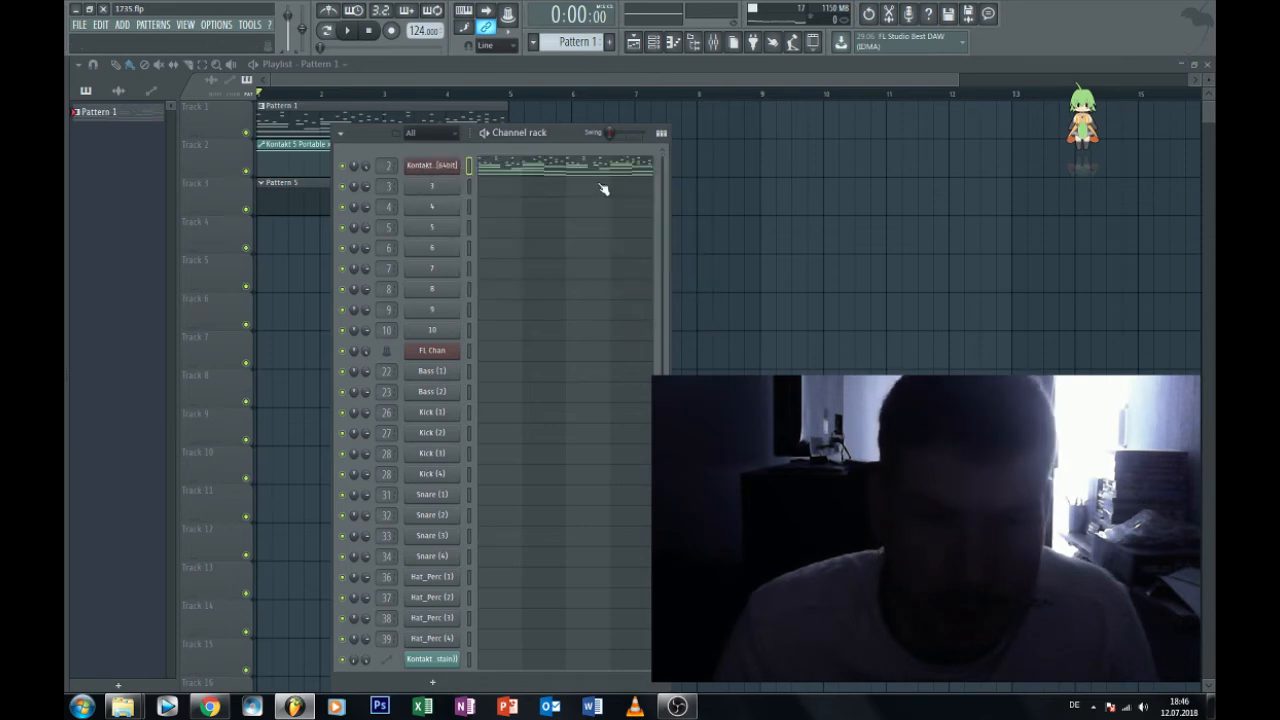
{"action": "left_click", "coordinate": [780, 220]}
{"action": "double_click", "coordinate": [390, 203]}
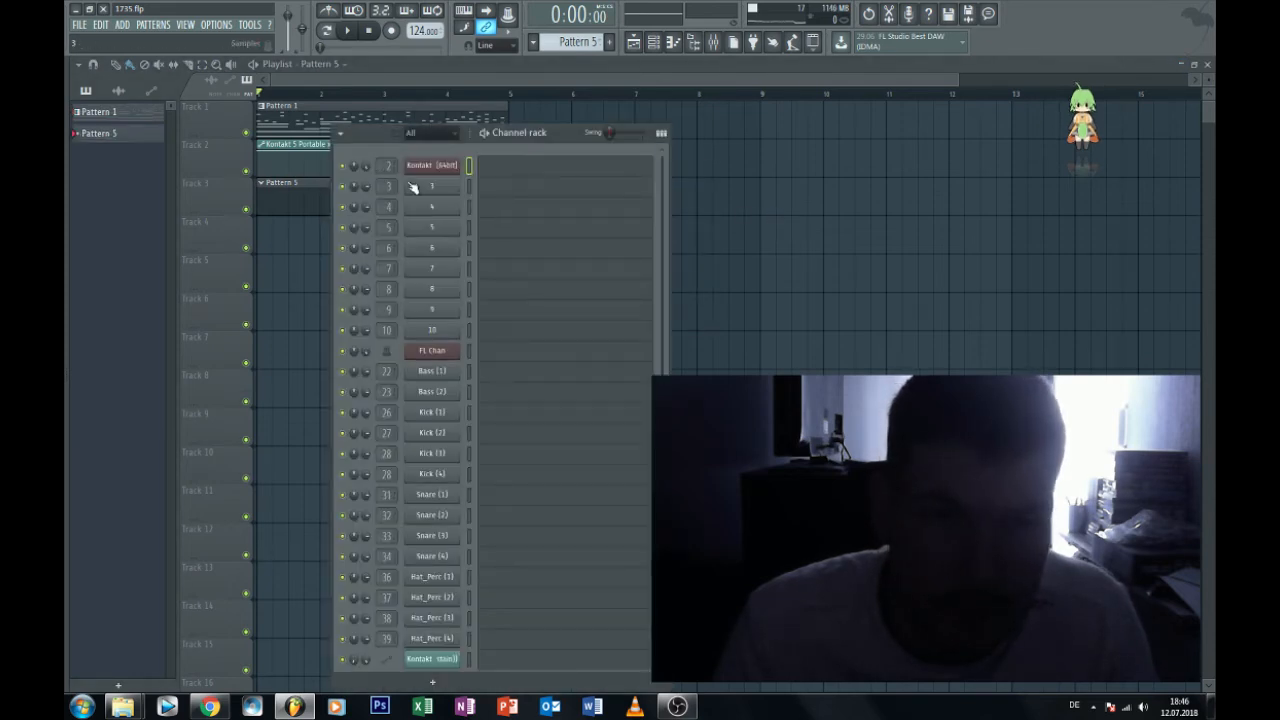
{"action": "right_click", "coordinate": [415, 188]}
{"action": "left_click", "coordinate": [622, 214]}
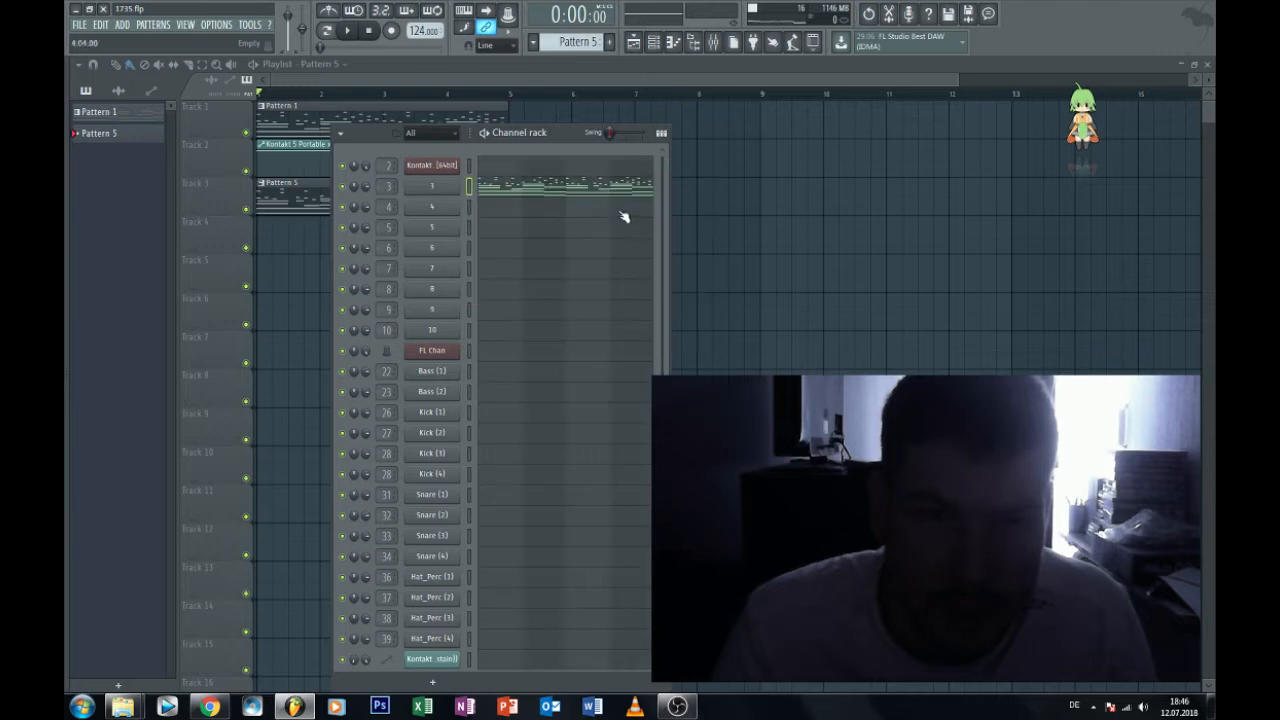
Replace channel 3's sampler with the reFX Nexus instrument.
{"action": "right_click", "coordinate": [441, 187]}
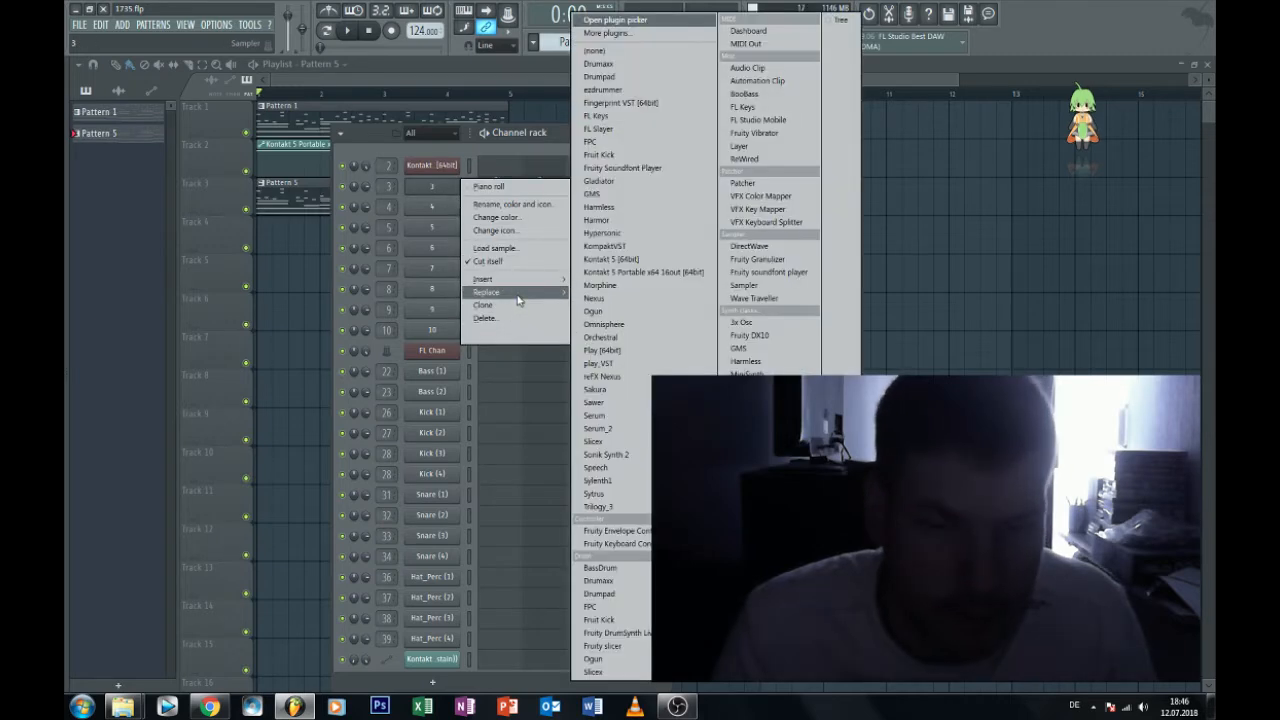
{"action": "mouse_move", "coordinate": [518, 298]}
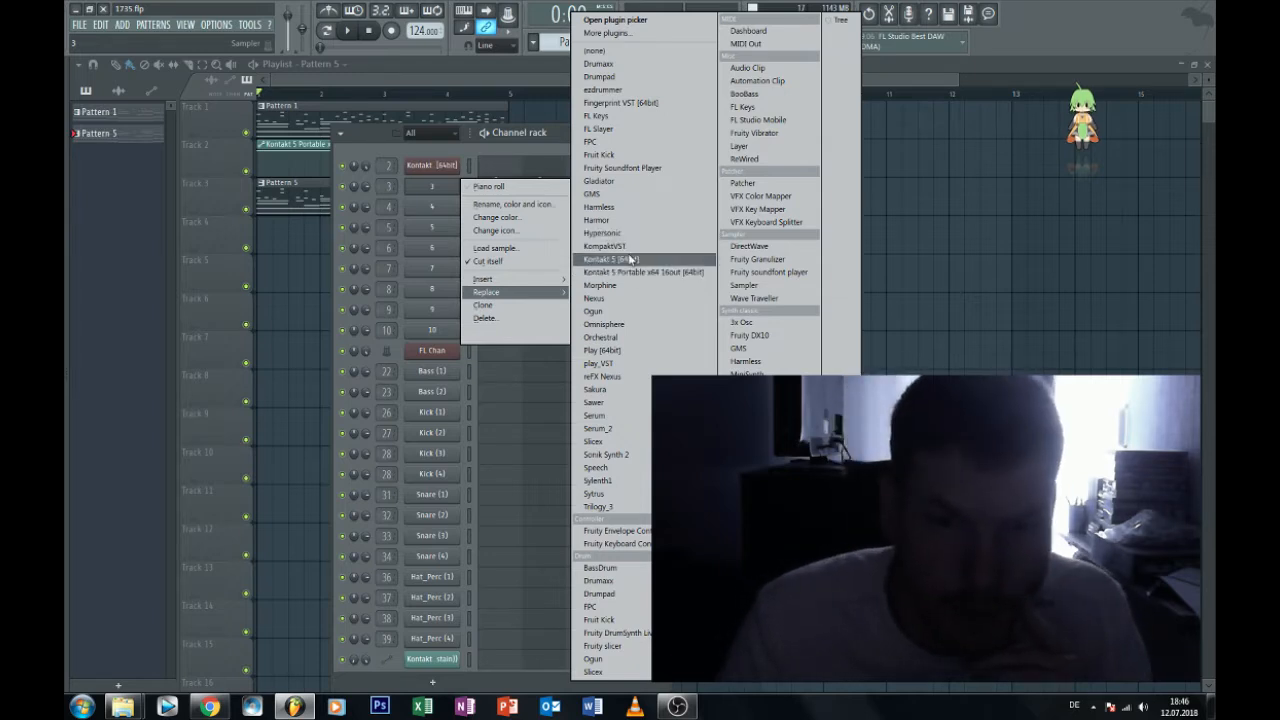
{"action": "left_click", "coordinate": [607, 377]}
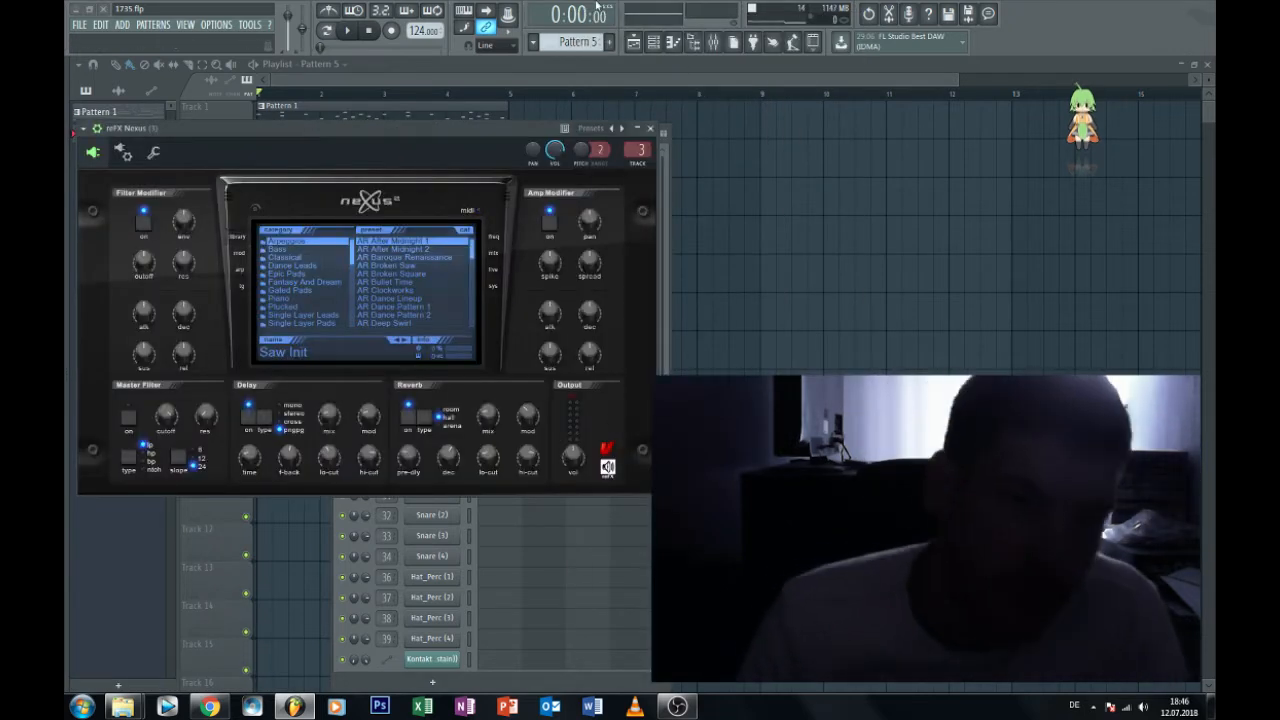
Browse the Nexus library's expansion categories and select XP House vol.1.
{"action": "left_click_drag", "start_coordinate": [351, 261], "coordinate": [353, 295]}
{"action": "left_click", "coordinate": [345, 276]}
{"action": "scroll", "coordinate": [350, 282], "scroll_direction": "down", "scroll_amount": 2}
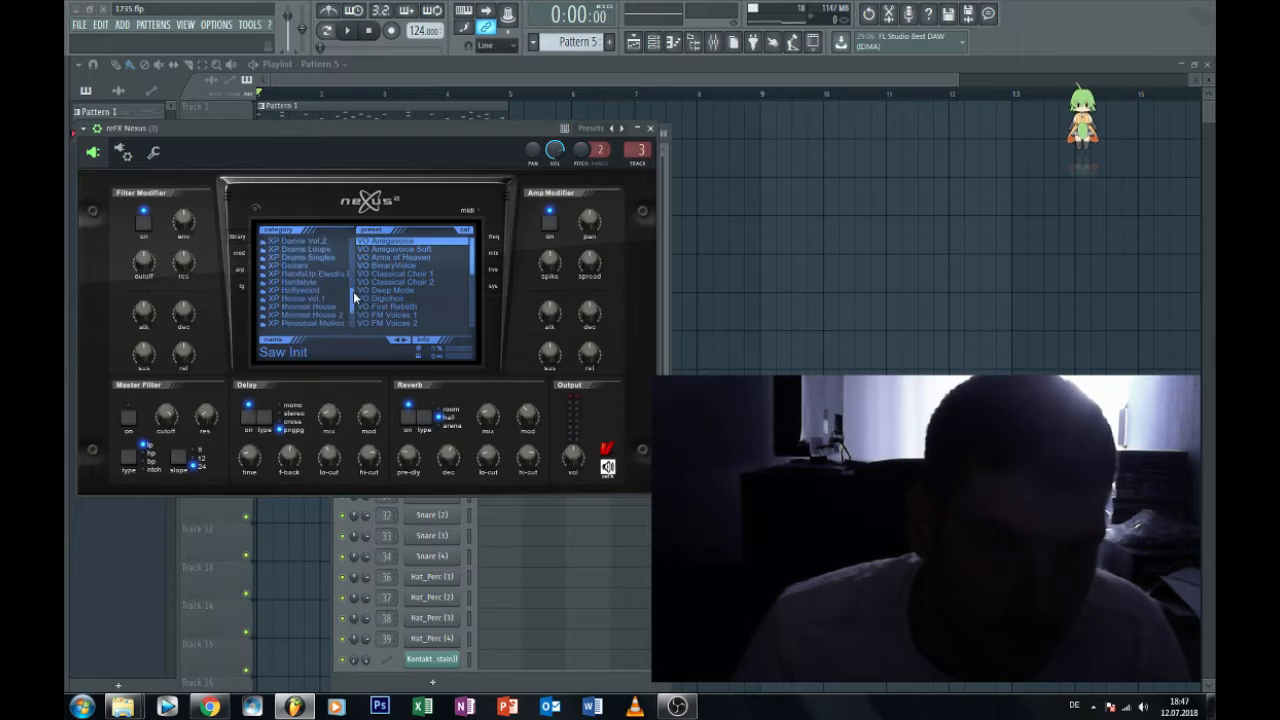
{"action": "left_click", "coordinate": [336, 275]}
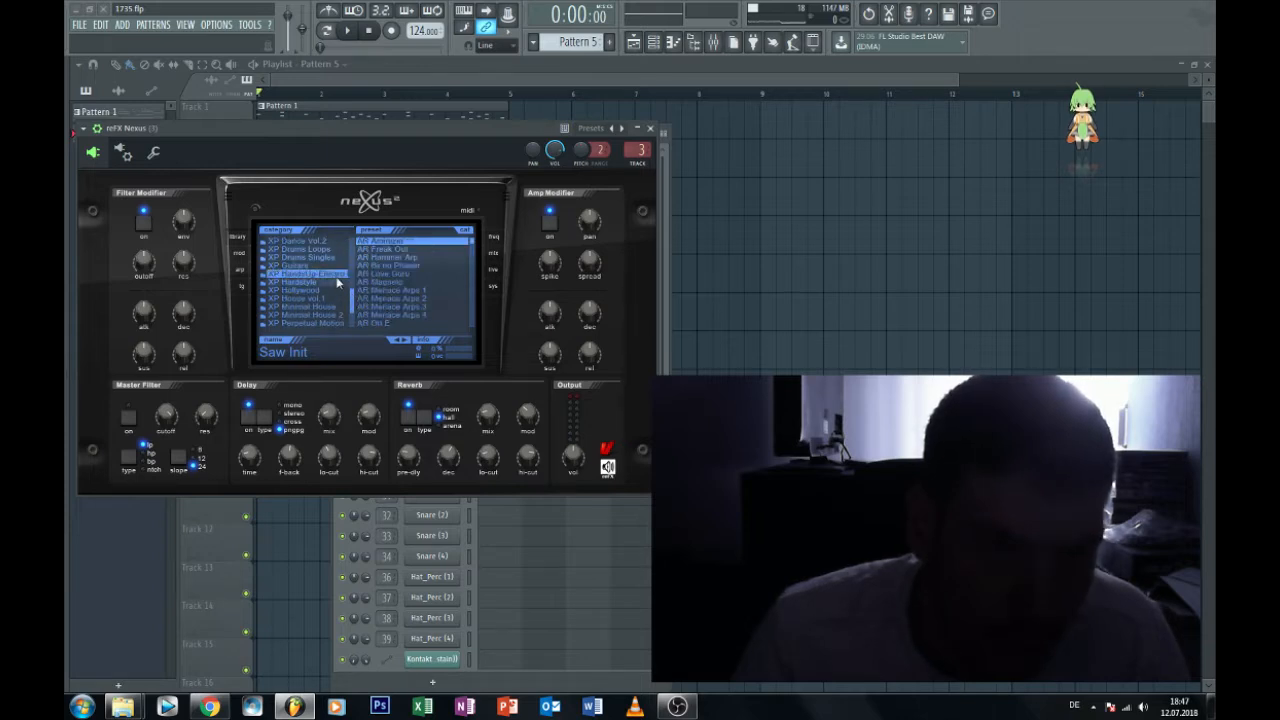
{"action": "left_click", "coordinate": [330, 299]}
{"action": "mouse_move", "coordinate": [350, 296]}
{"action": "left_mouse_down"}
{"action": "mouse_move", "coordinate": [353, 318]}
{"action": "mouse_move", "coordinate": [352, 279]}
{"action": "mouse_move", "coordinate": [352, 311]}
{"action": "left_mouse_up"}
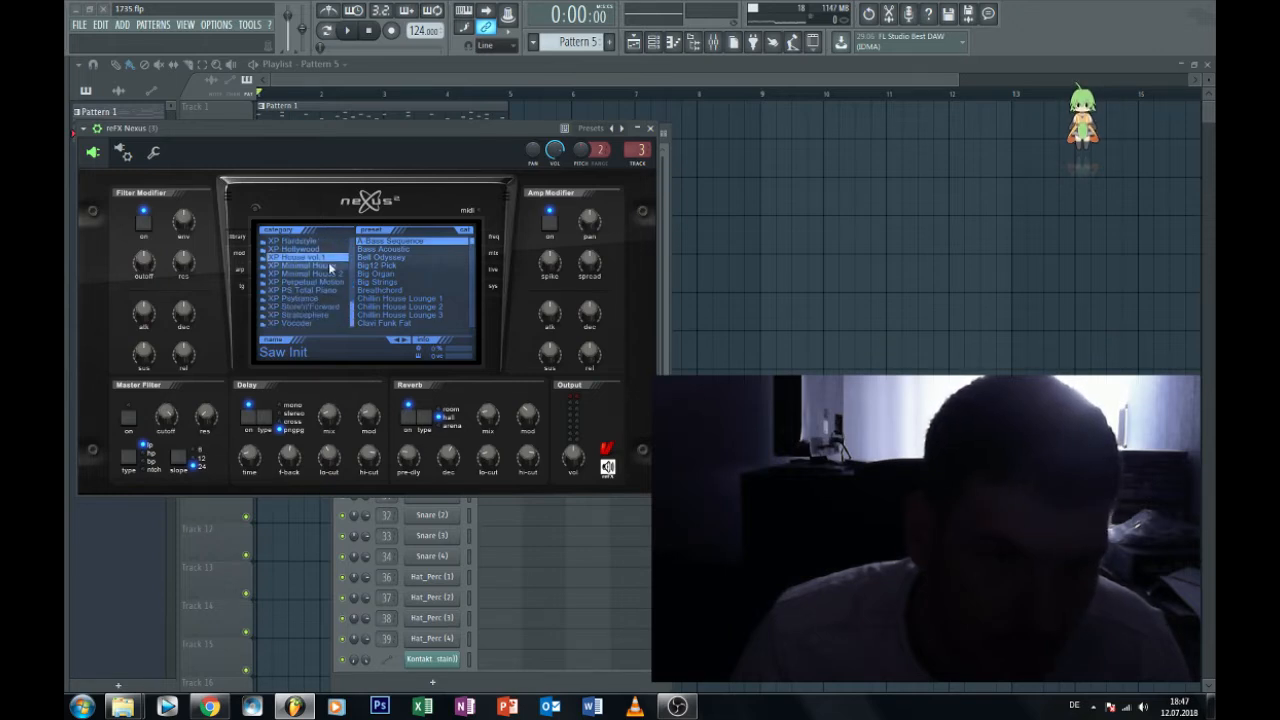
Compare the Chillin House Lounge presets and load Chillin House Lounge 2.
{"action": "left_click", "coordinate": [407, 307]}
{"action": "left_click", "coordinate": [413, 300]}
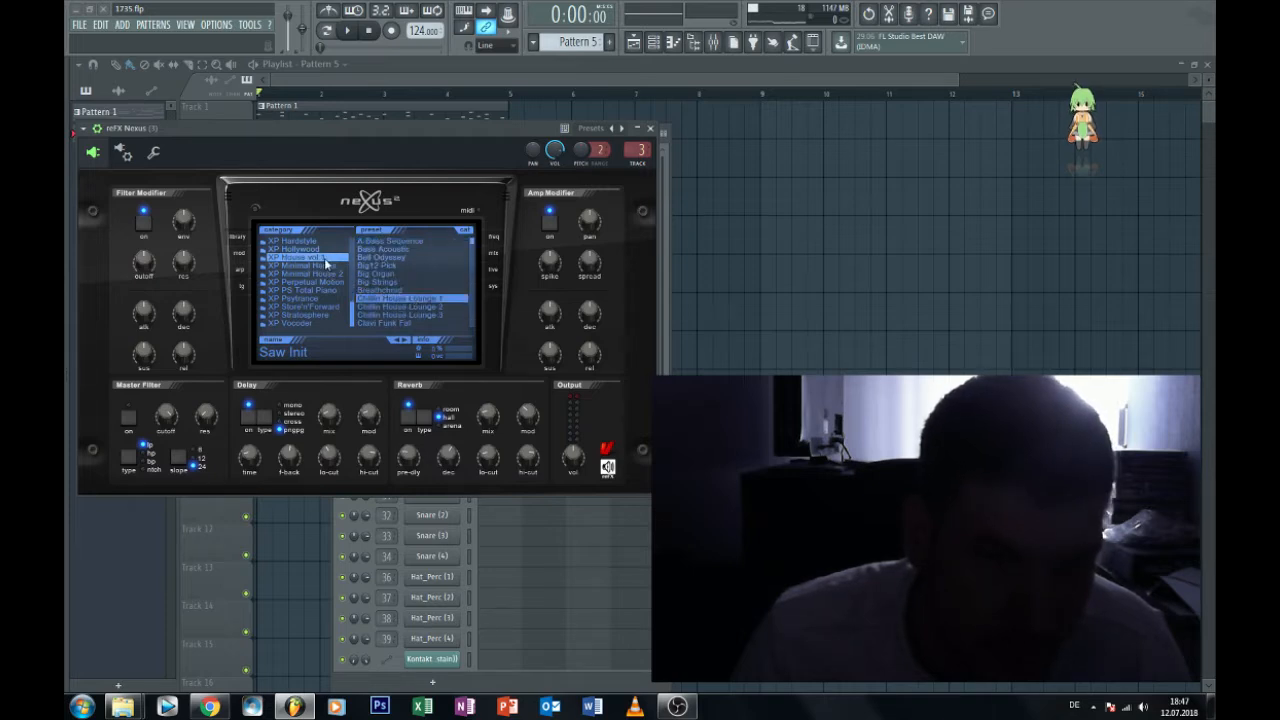
{"action": "left_click", "coordinate": [416, 316]}
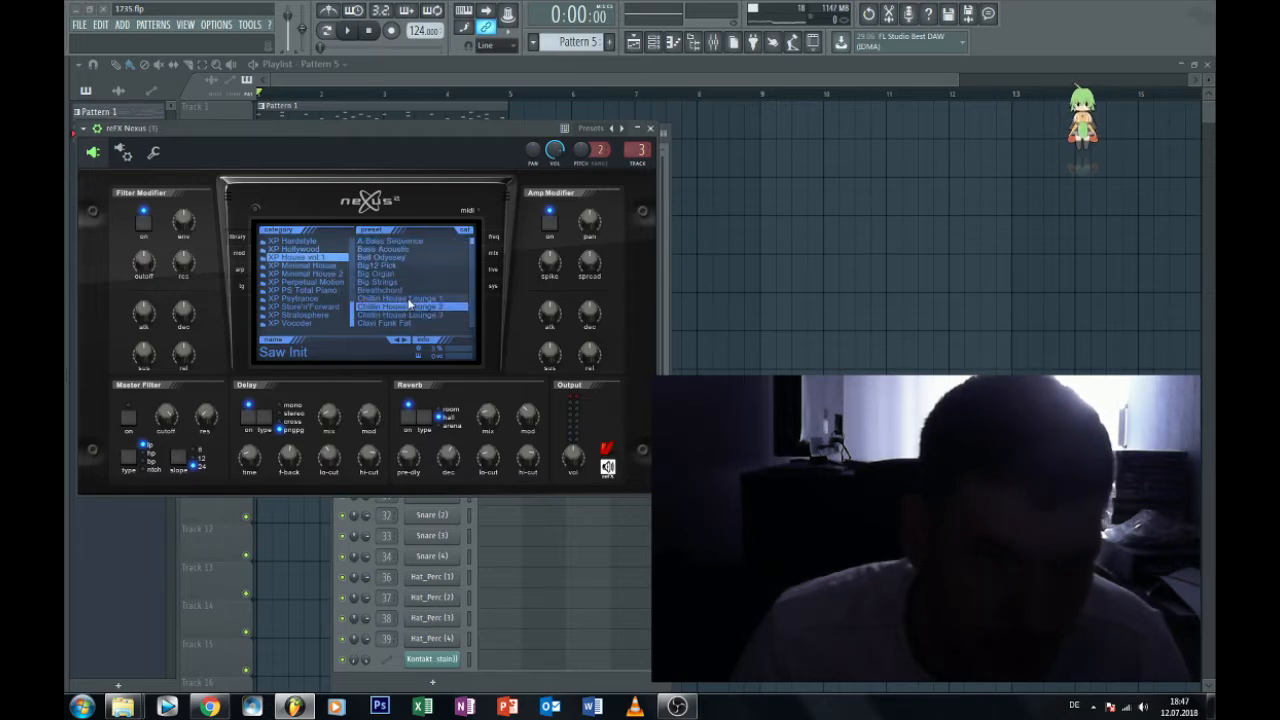
{"action": "left_click", "coordinate": [436, 299]}
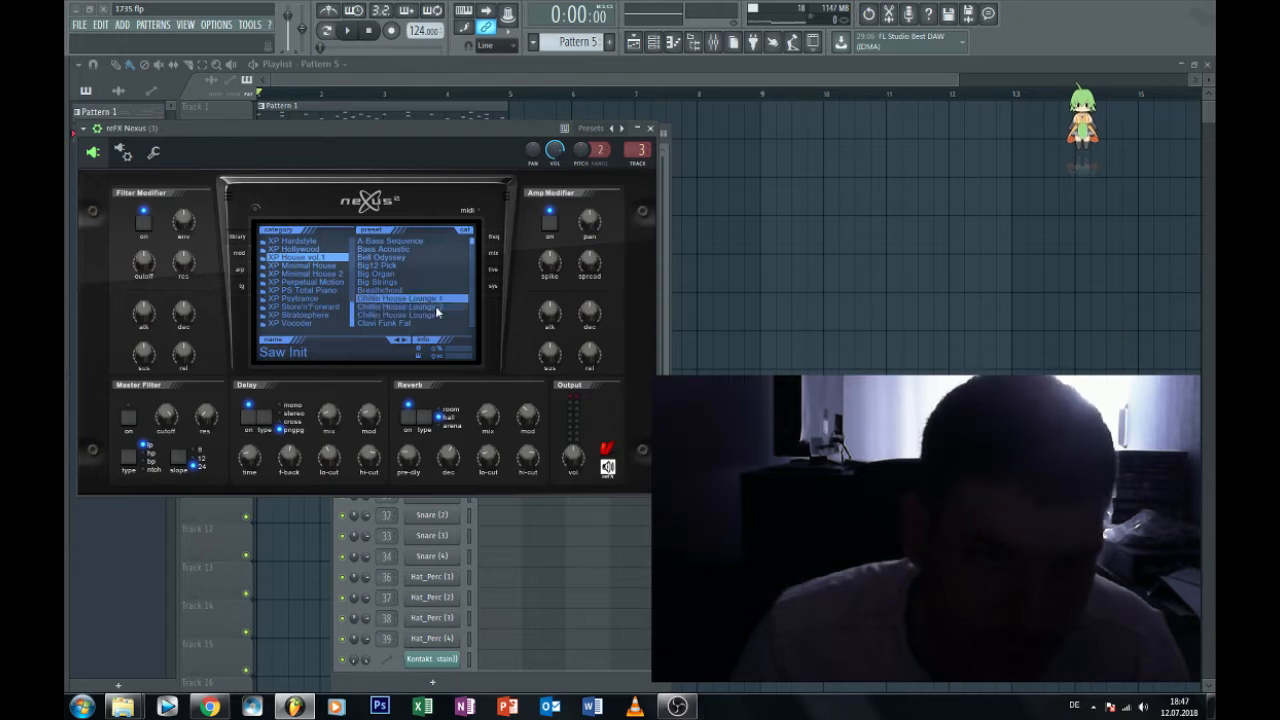
{"action": "left_click", "coordinate": [436, 315]}
{"action": "left_click", "coordinate": [436, 307]}
{"action": "left_click", "coordinate": [437, 315]}
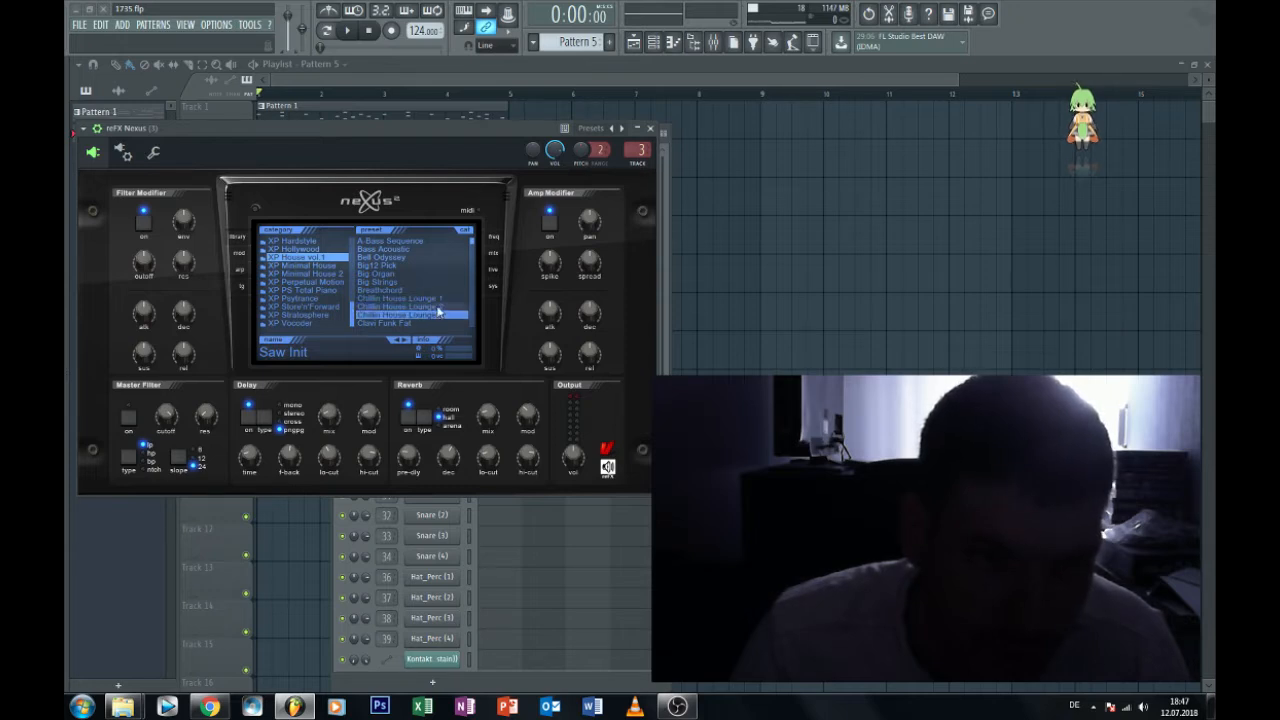
{"action": "left_click", "coordinate": [437, 307]}
Audition the preset, restart playback in pattern mode with the mixer open, and show the Nexus mix page.
{"action": "left_click", "coordinate": [345, 38]}
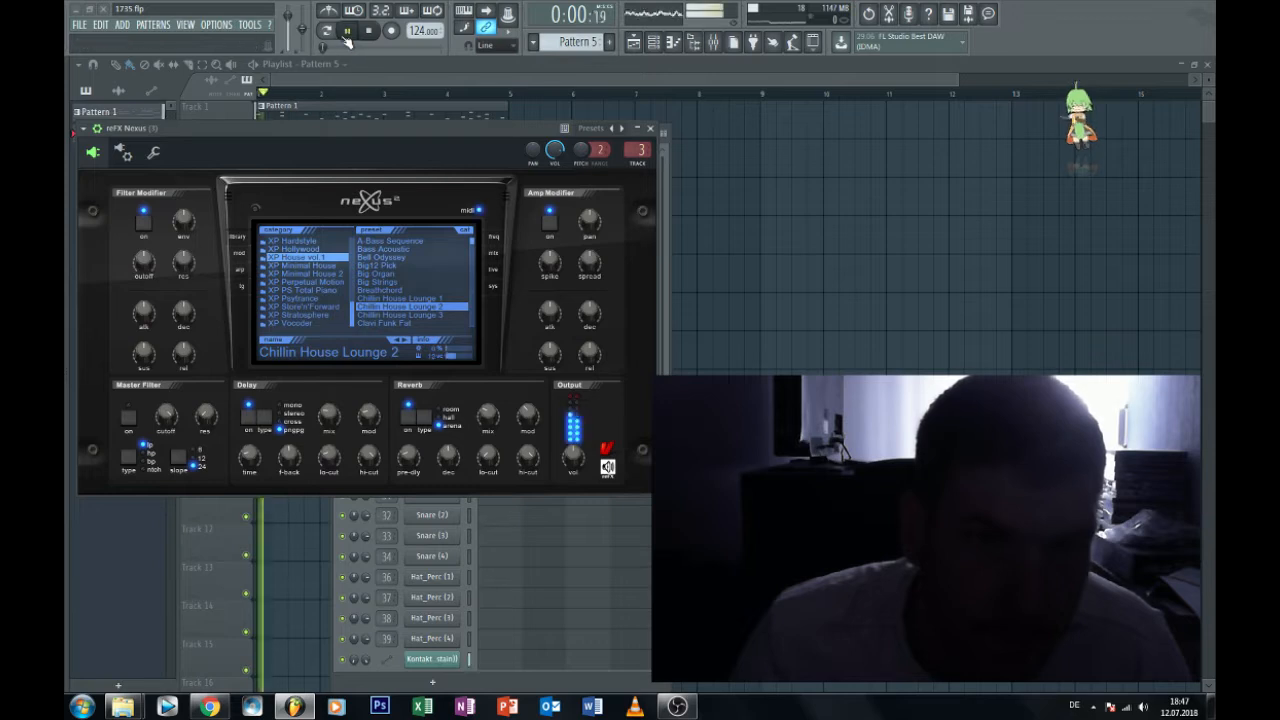
{"action": "left_click", "coordinate": [371, 32]}
{"action": "left_click", "coordinate": [720, 45]}
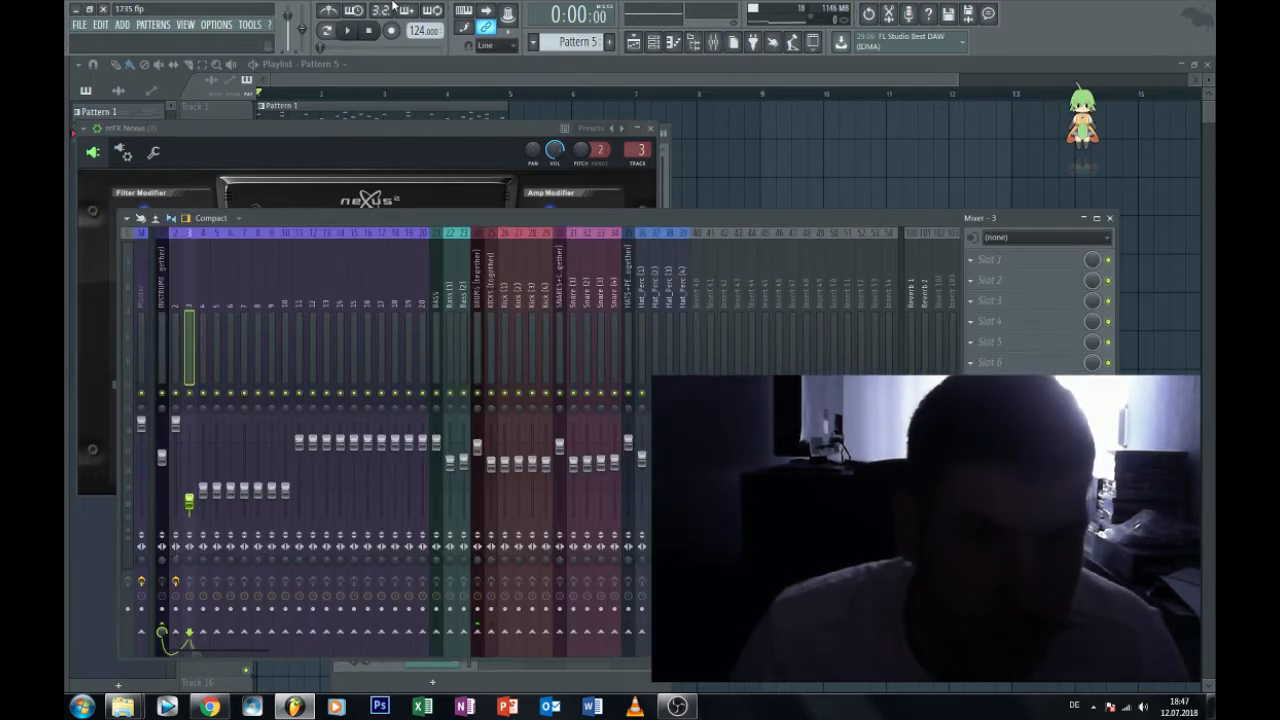
{"action": "left_click", "coordinate": [347, 31]}
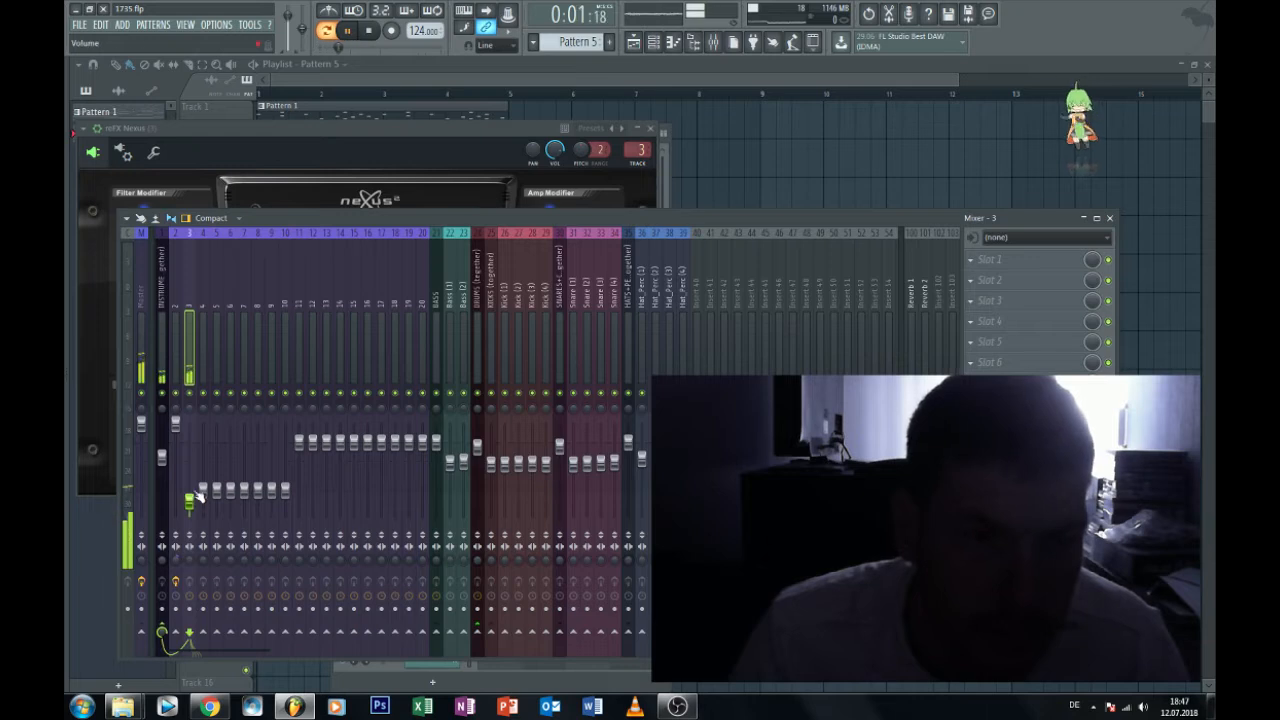
{"action": "left_click", "coordinate": [385, 126]}
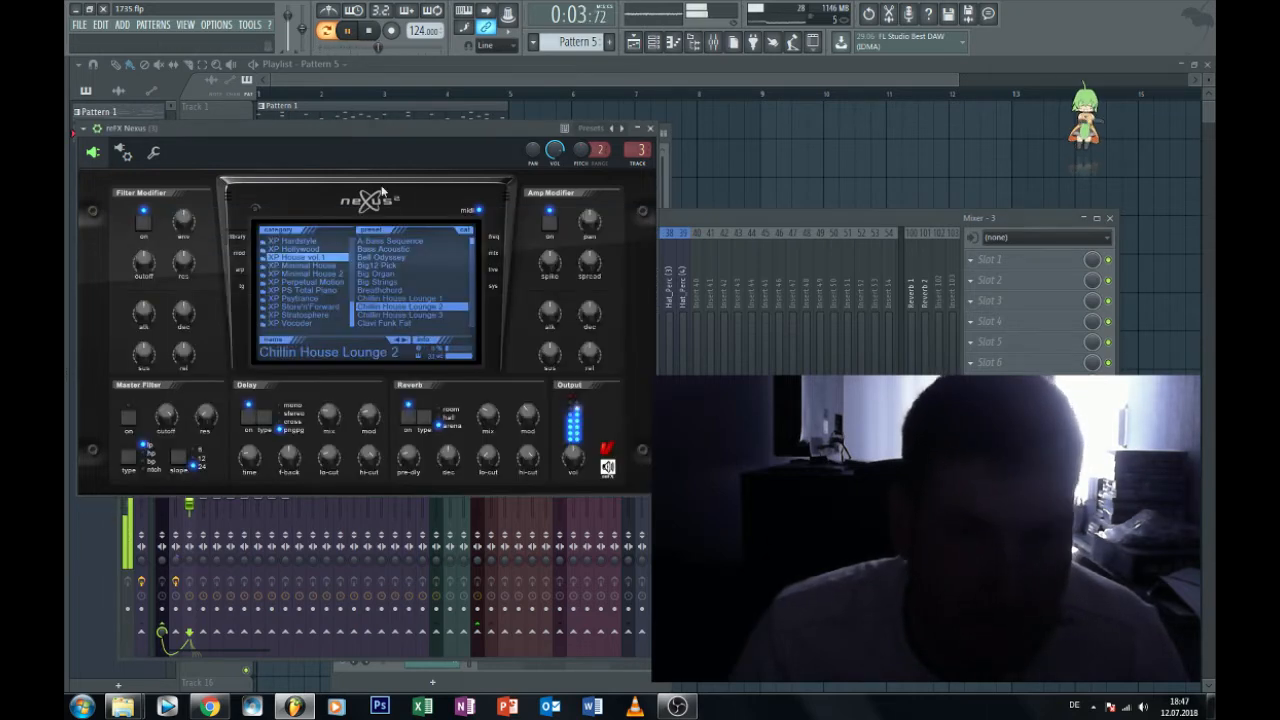
{"action": "left_click", "coordinate": [493, 256]}
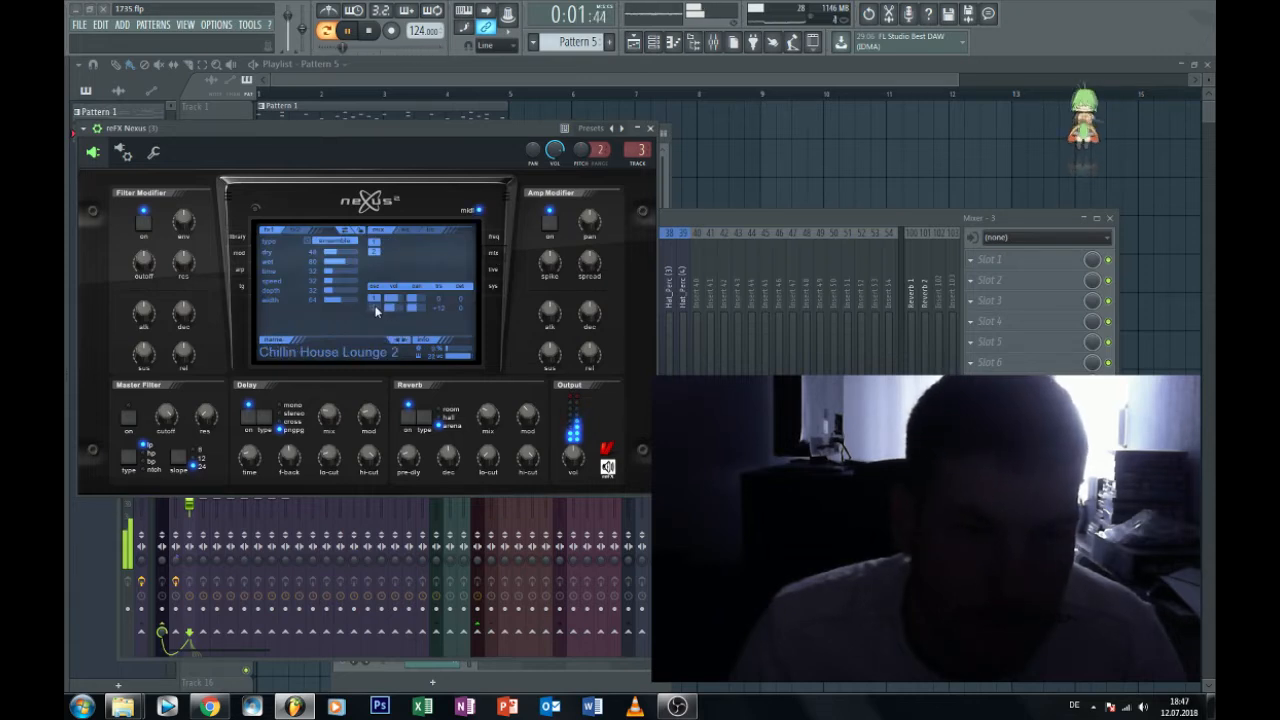
Transpose all Nexus notes in Pattern 5 down one octave and close the piano roll.
{"action": "left_click", "coordinate": [774, 170]}
{"action": "double_click", "coordinate": [320, 209]}
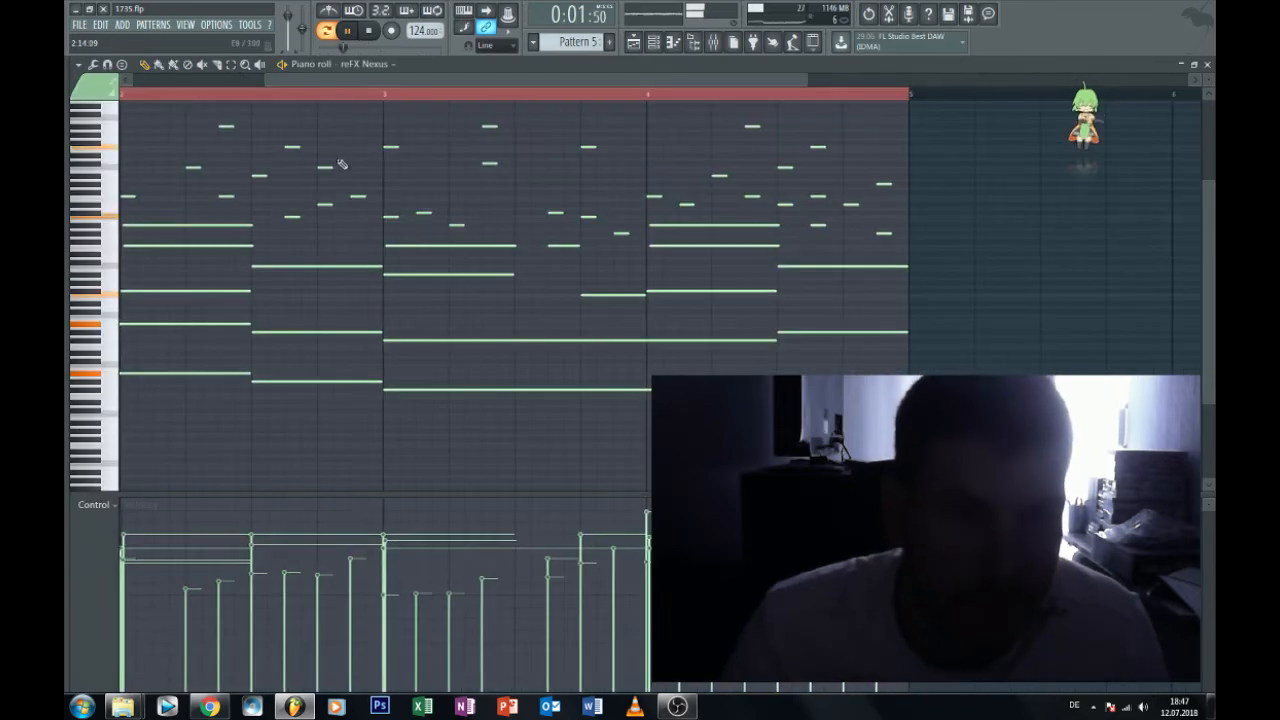
{"action": "scroll", "coordinate": [343, 79], "scroll_direction": "up", "scroll_amount": 2}
{"action": "scroll", "coordinate": [151, 274], "scroll_direction": "down", "scroll_amount": 2}
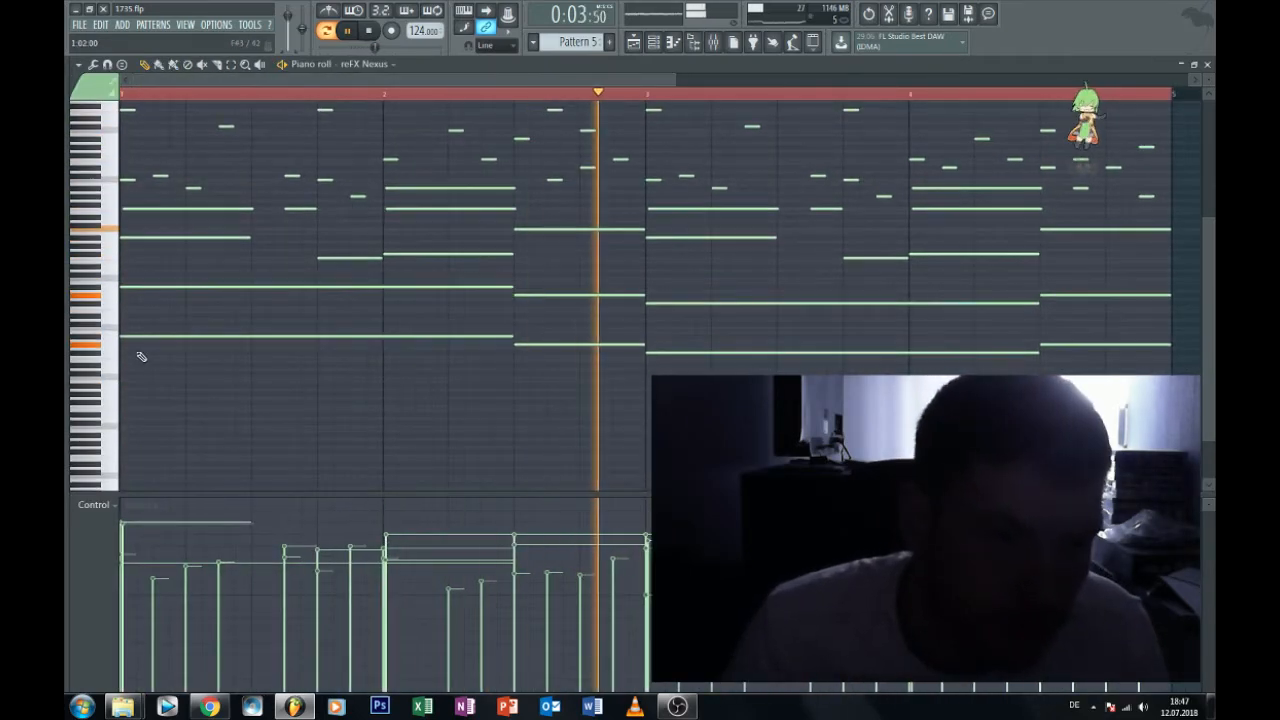
{"action": "key", "text": "ctrl+a"}
{"action": "scroll", "coordinate": [131, 335], "scroll_direction": "up", "scroll_amount": 3}
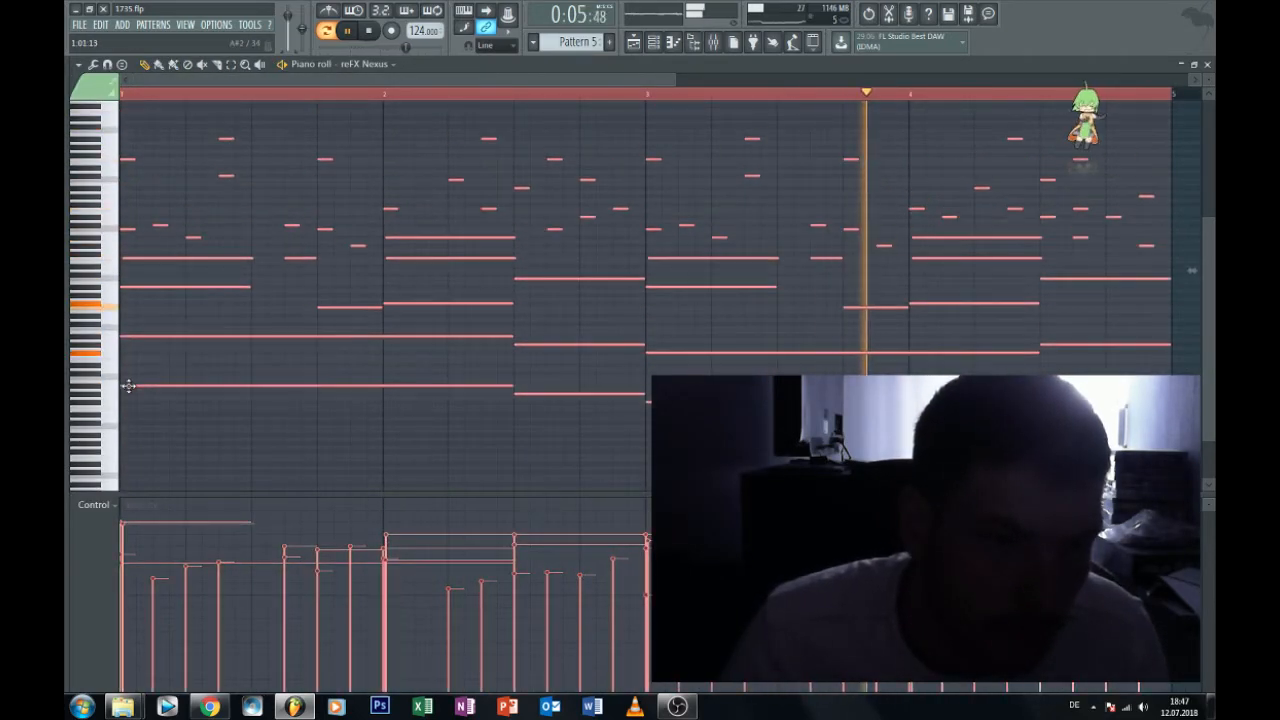
{"action": "left_click", "coordinate": [1207, 65]}
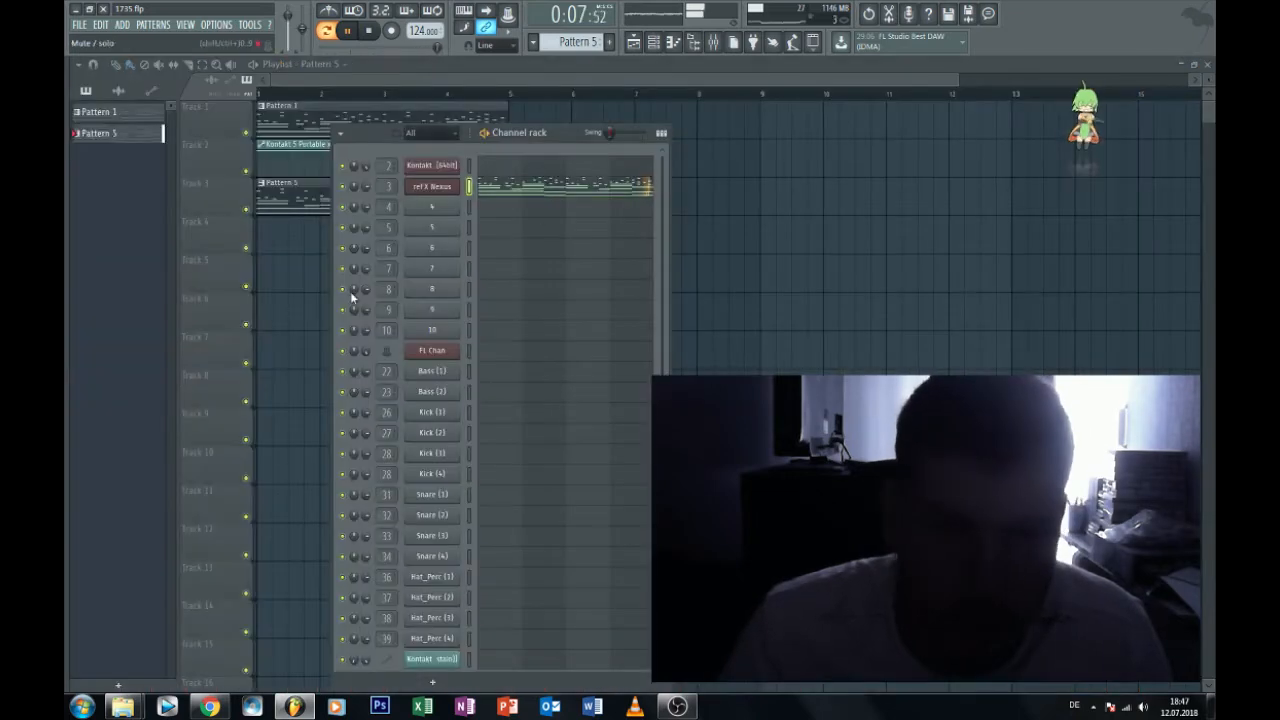
In Nexus, lower oscillator 1's volume, raise oscillator 2's volume to 90, and turn off the reverb.
{"action": "left_click", "coordinate": [443, 187]}
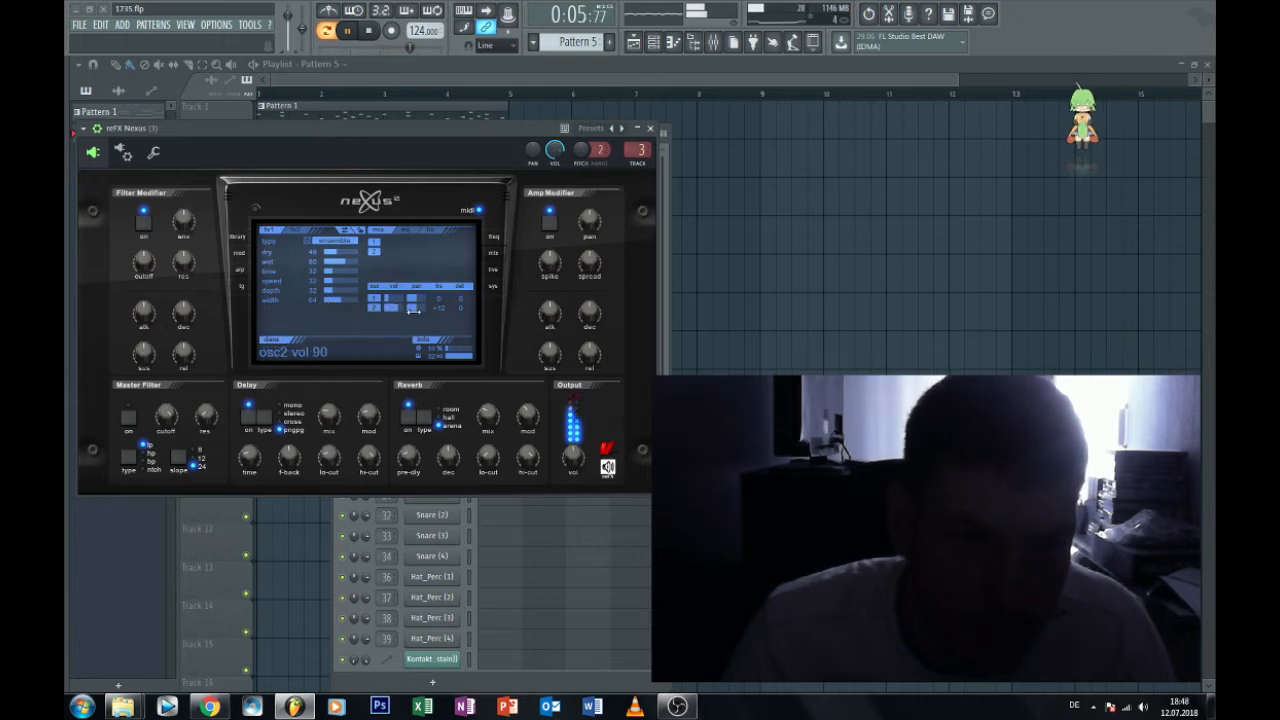
{"action": "left_click", "coordinate": [240, 269]}
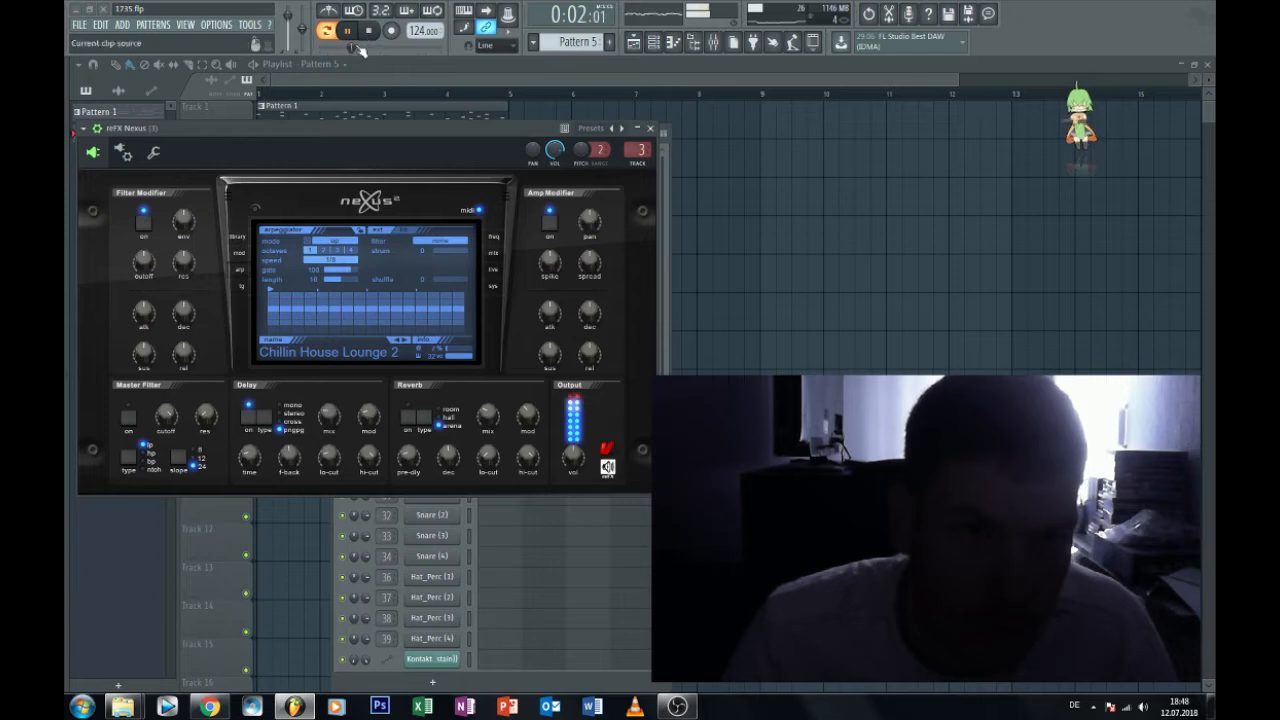
{"action": "left_click", "coordinate": [240, 254]}
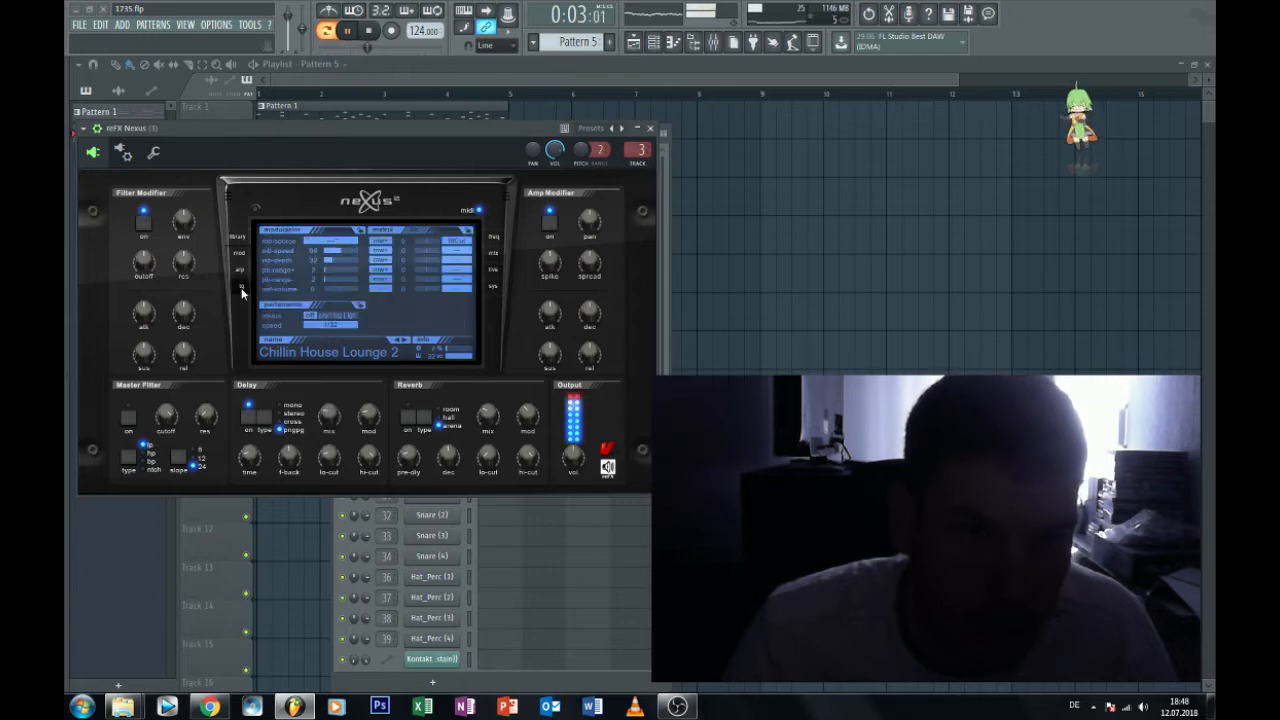
Change the effect type of FX1 on the Nexus mix page to degrader.
{"action": "left_click", "coordinate": [494, 244]}
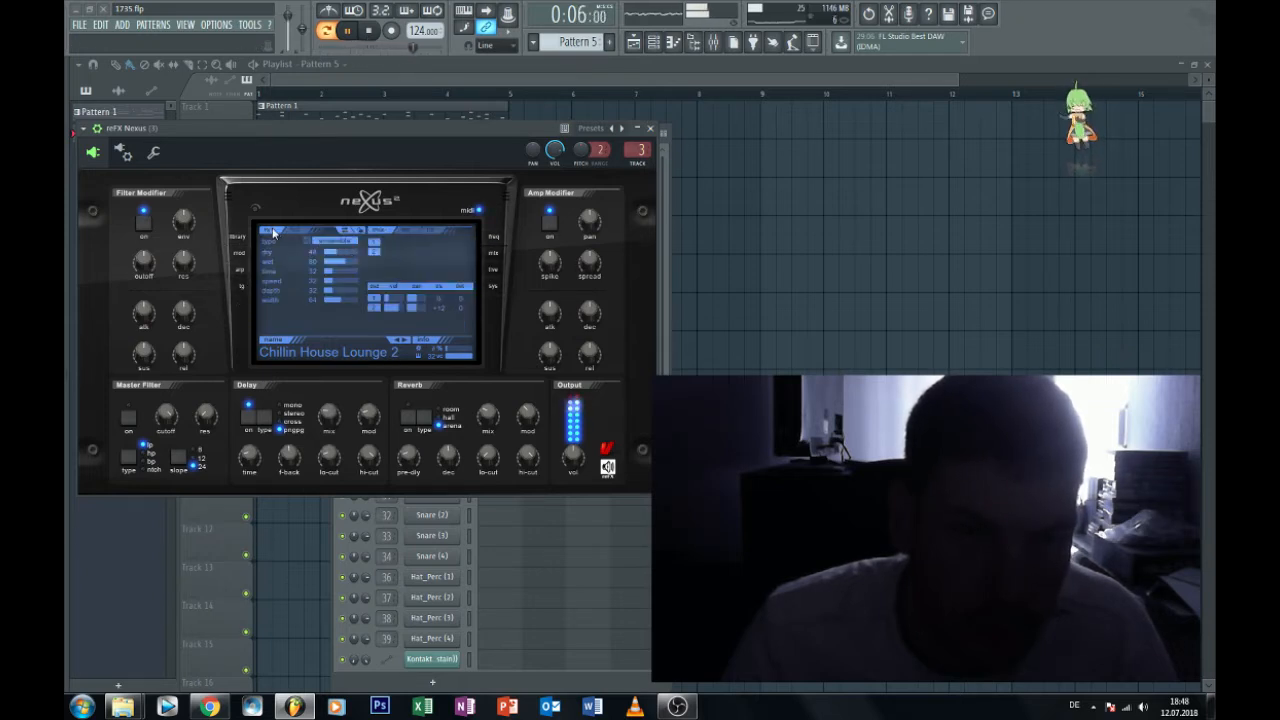
{"action": "left_click", "coordinate": [279, 231]}
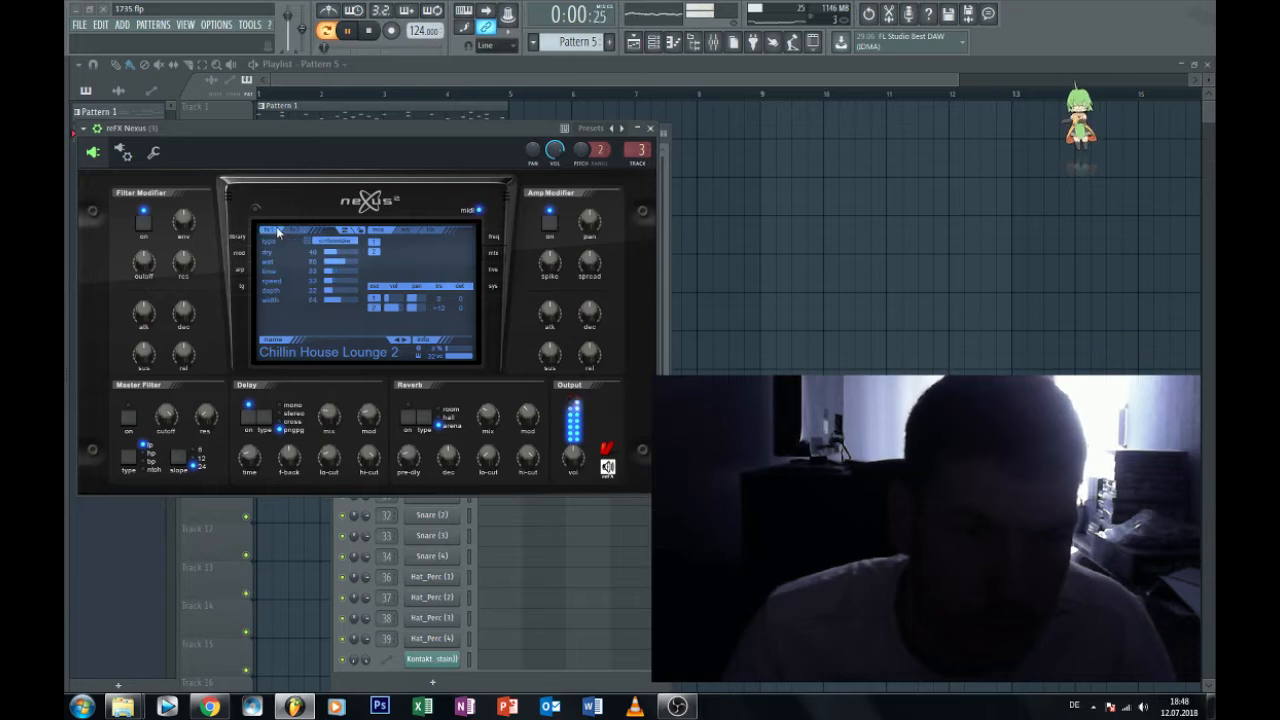
{"action": "left_click", "coordinate": [308, 242]}
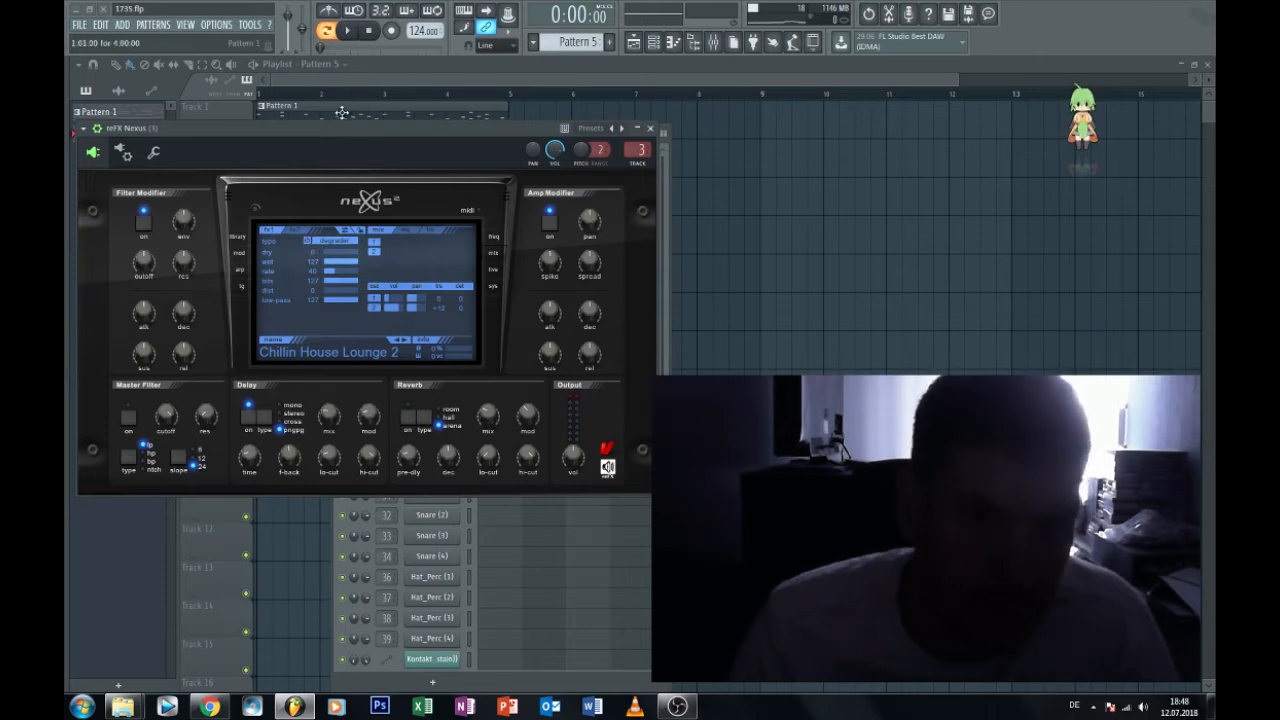
During playback, set the Nexus degrader's rate to 89 and low-pass to 75, transpose oscillators 1 and 2 upward, and set oscillator 1's volume to 91.
{"action": "left_click", "coordinate": [348, 32]}
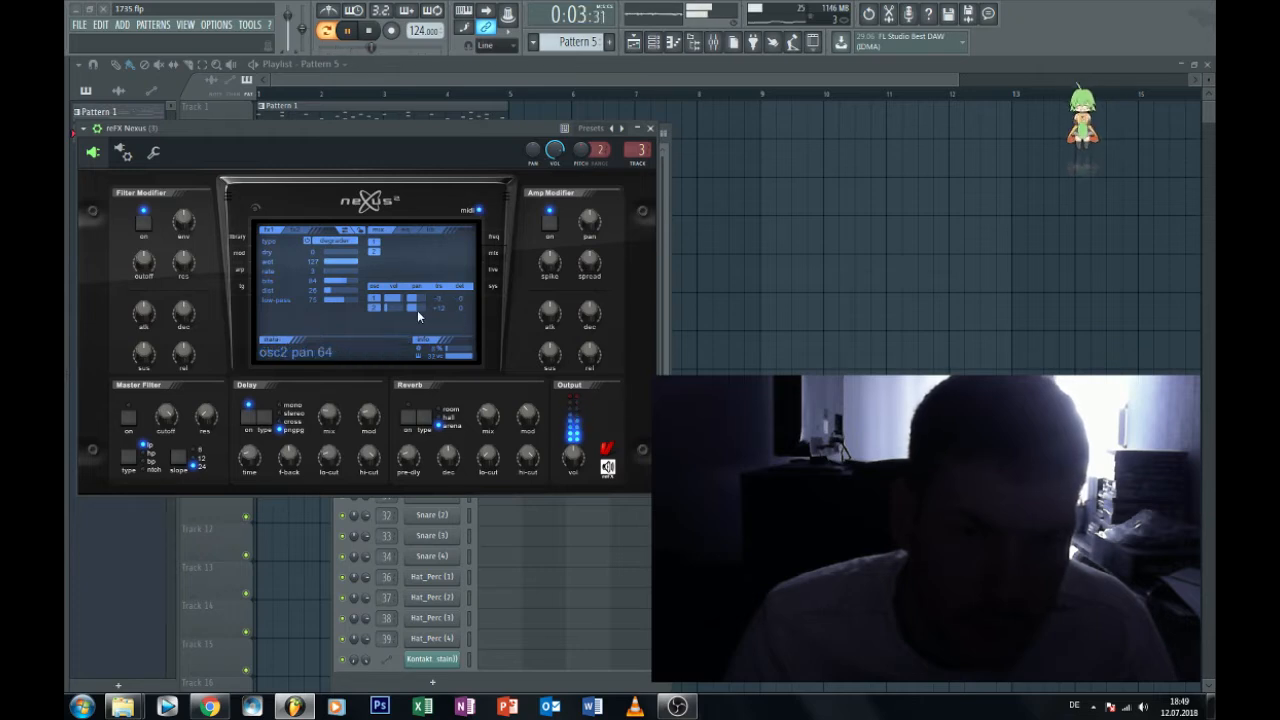
{"action": "left_click_drag", "start_coordinate": [394, 299], "coordinate": [363, 308]}
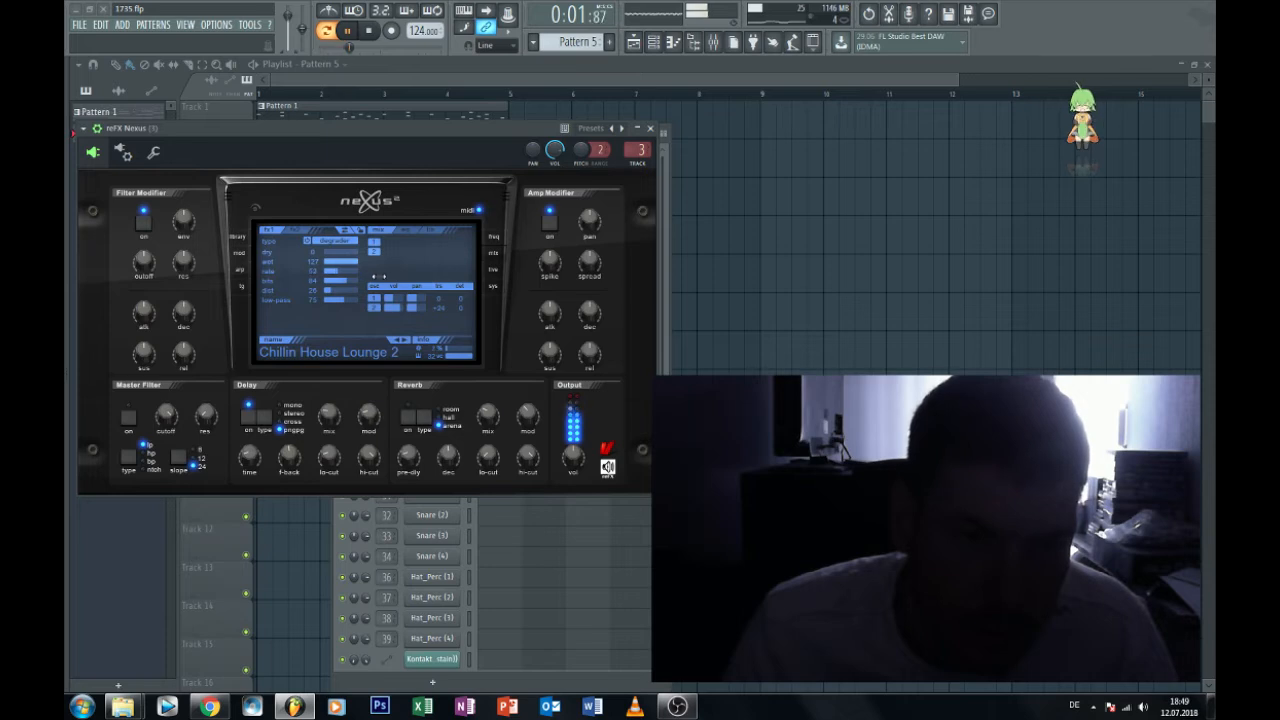
{"action": "left_click_drag", "start_coordinate": [379, 276], "coordinate": [372, 279]}
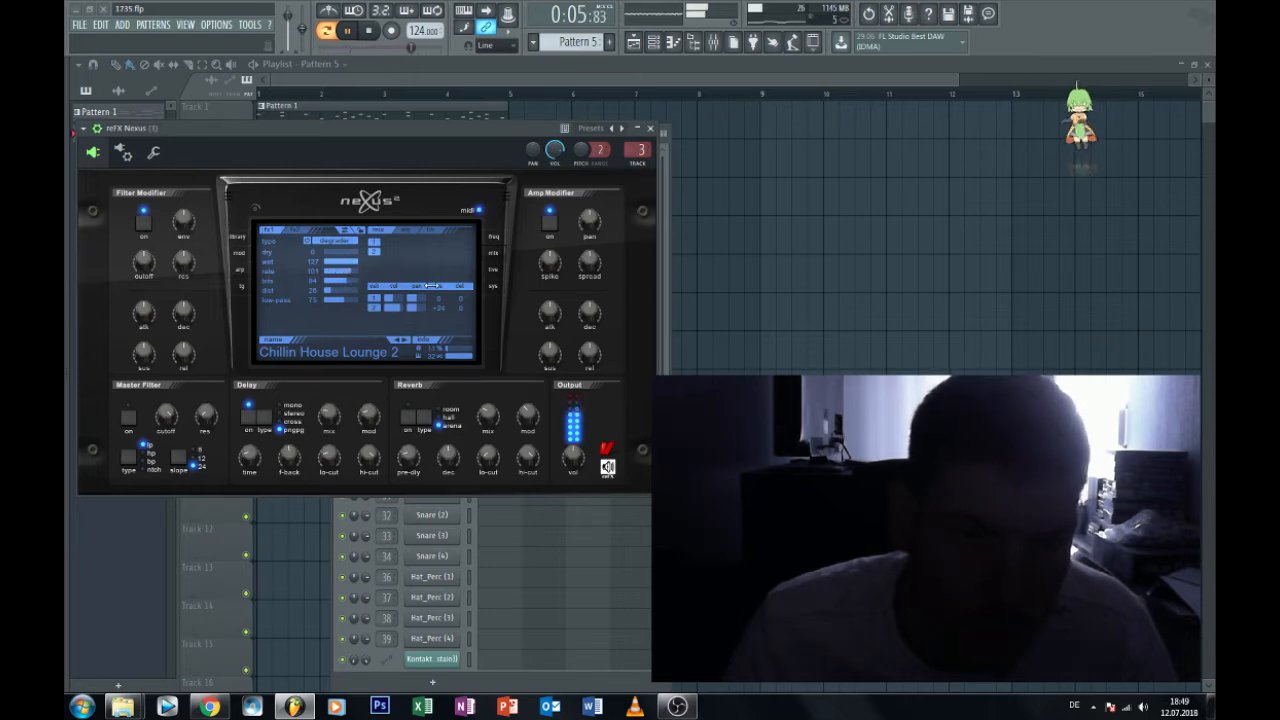
{"action": "left_click_drag", "start_coordinate": [431, 286], "coordinate": [301, 285]}
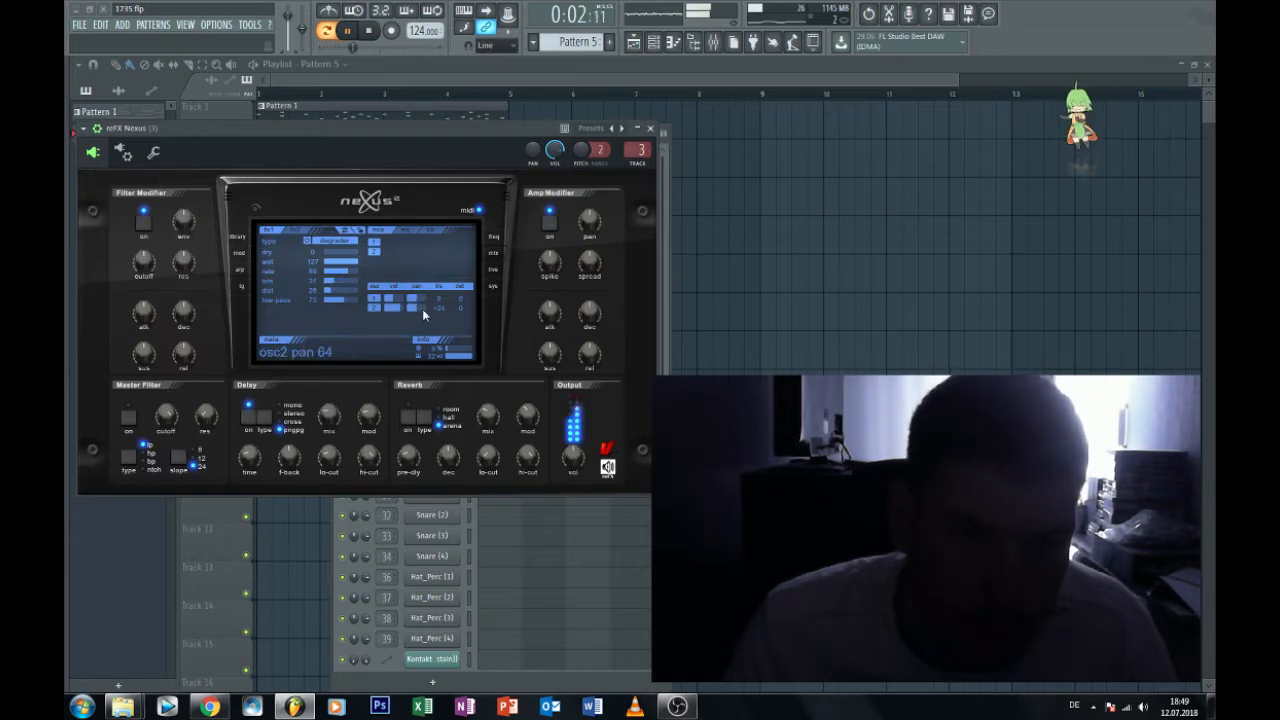
{"action": "left_click_drag", "start_coordinate": [443, 310], "coordinate": [446, 324]}
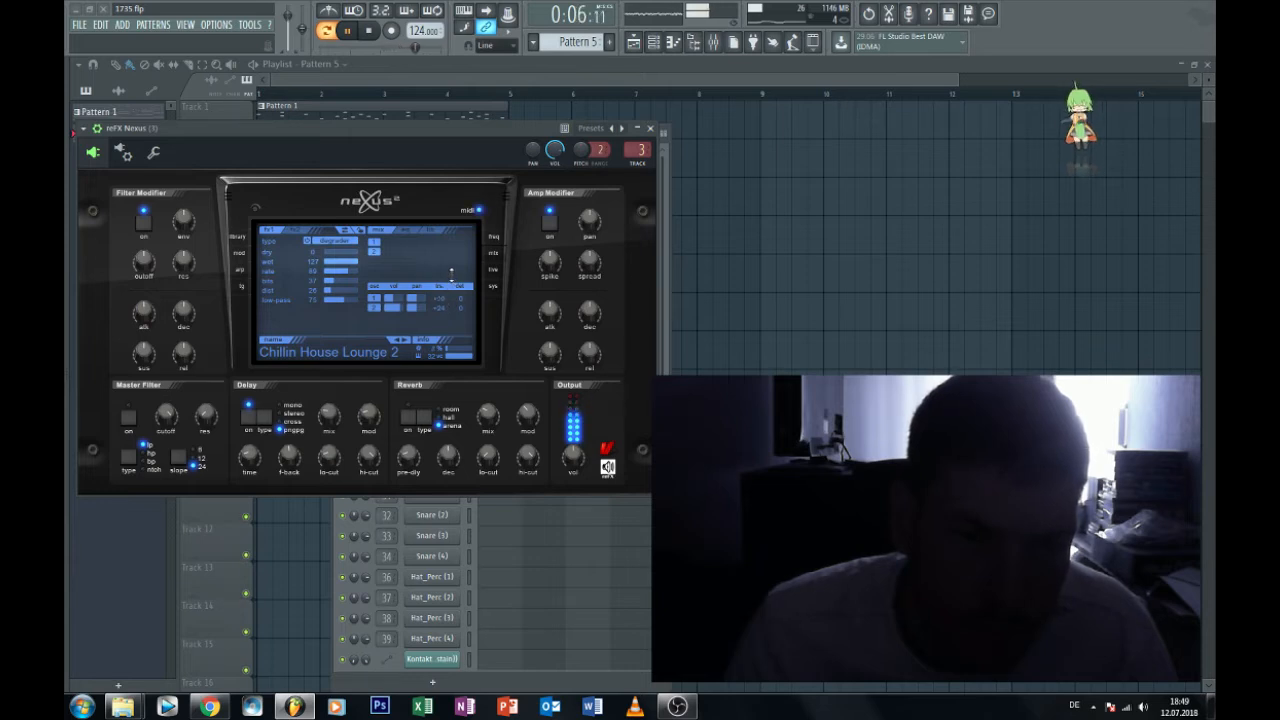
{"action": "left_click_drag", "start_coordinate": [400, 299], "coordinate": [429, 301]}
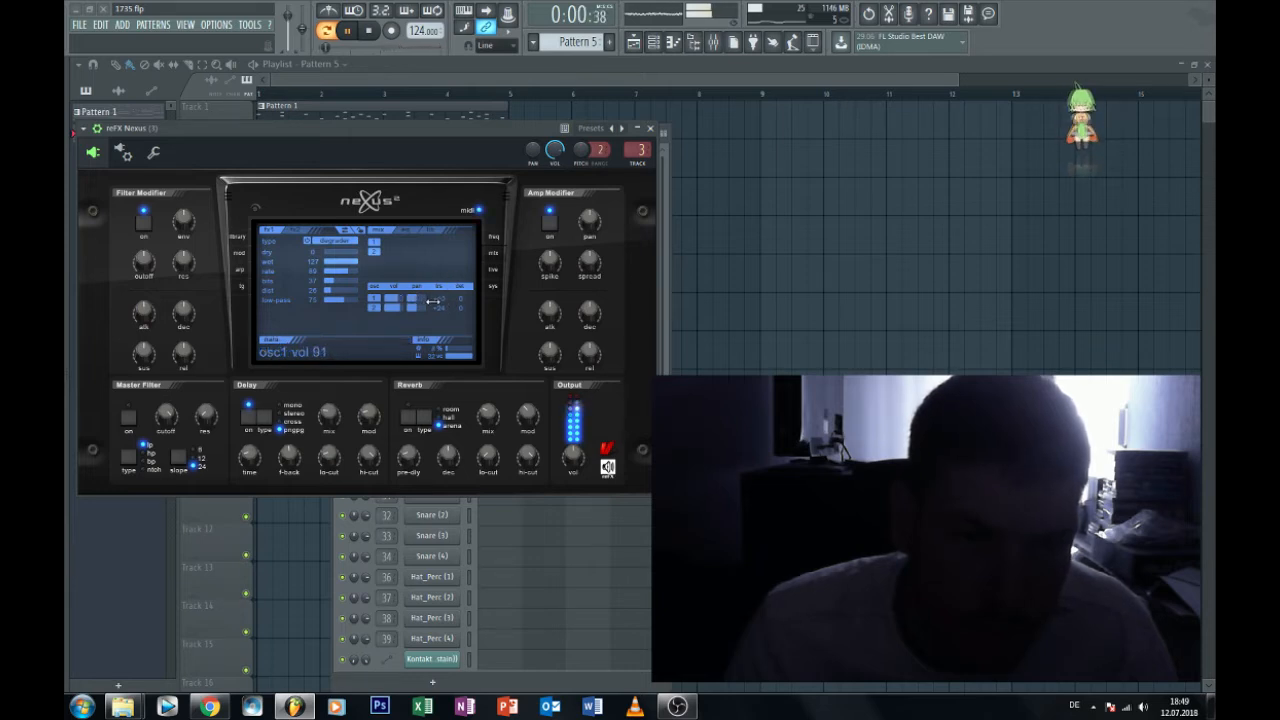
Load Fruity Parametric EQ 2 in effect slot 10 of mixer track 3 and apply the 20Hz + 18kHz cut preset.
{"action": "left_click", "coordinate": [713, 42]}
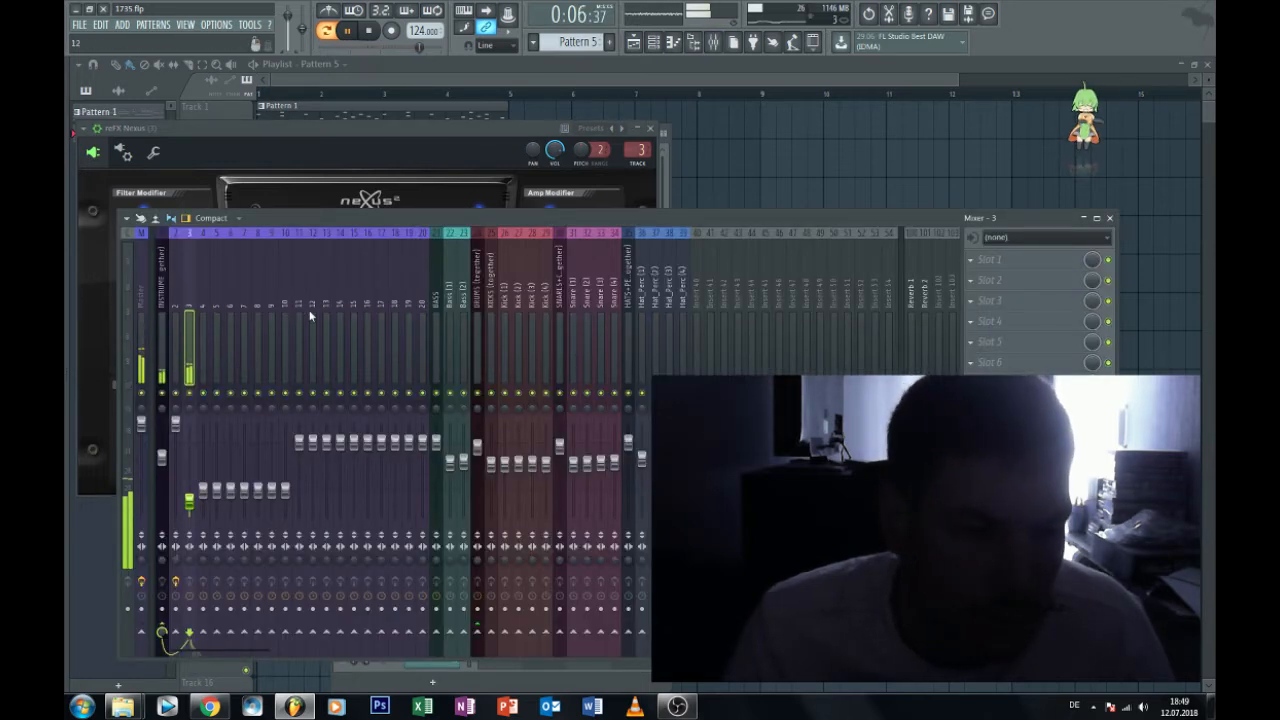
{"action": "left_click", "coordinate": [990, 445]}
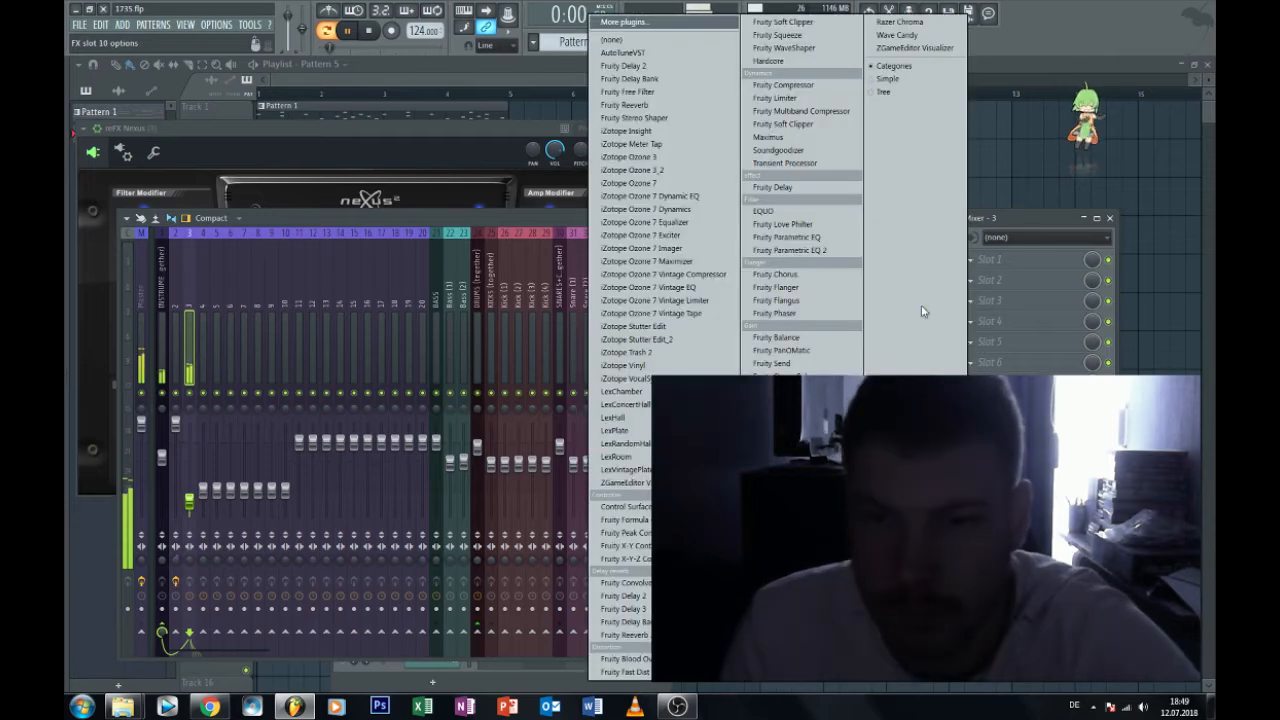
{"action": "left_click", "coordinate": [820, 248]}
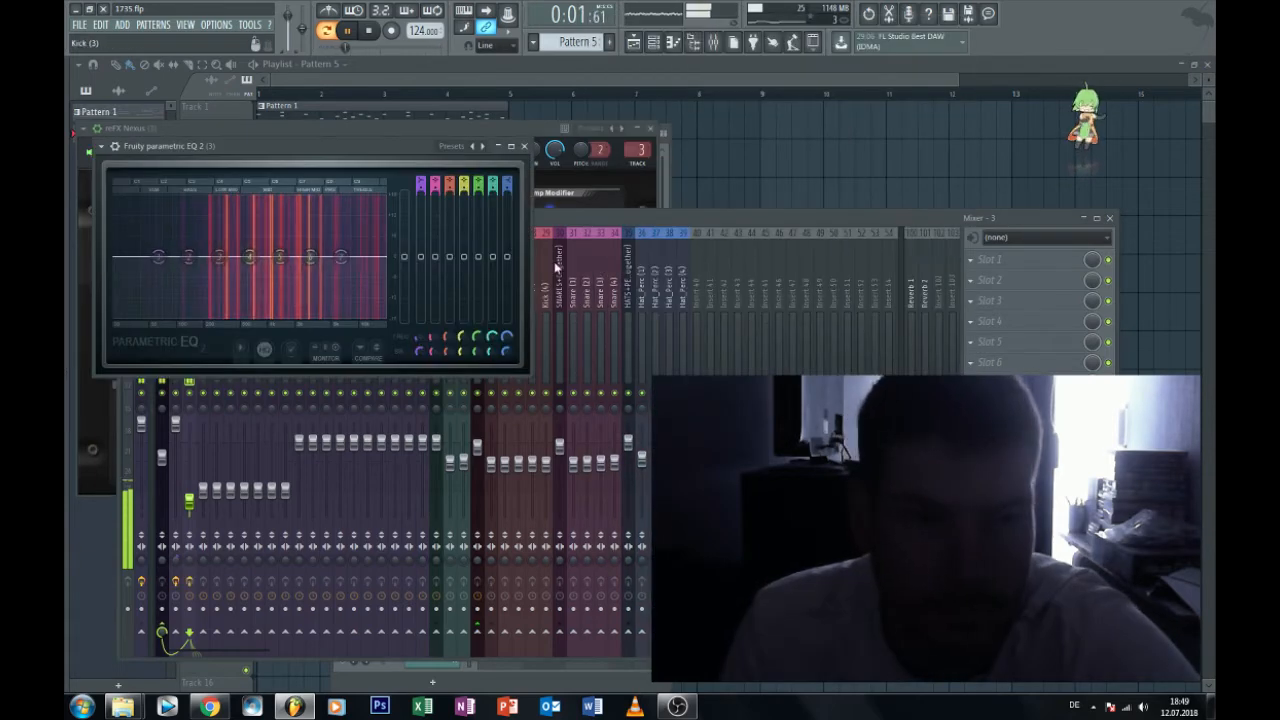
{"action": "left_click", "coordinate": [471, 146]}
Narrow the EQ's passband around the mids by lowering the band 7 high cut and raising the band 1 low cut.
{"action": "left_click_drag", "start_coordinate": [502, 338], "coordinate": [503, 357]}
{"action": "left_click_drag", "start_coordinate": [417, 342], "coordinate": [416, 320]}
{"action": "left_click_drag", "start_coordinate": [506, 339], "coordinate": [506, 362]}
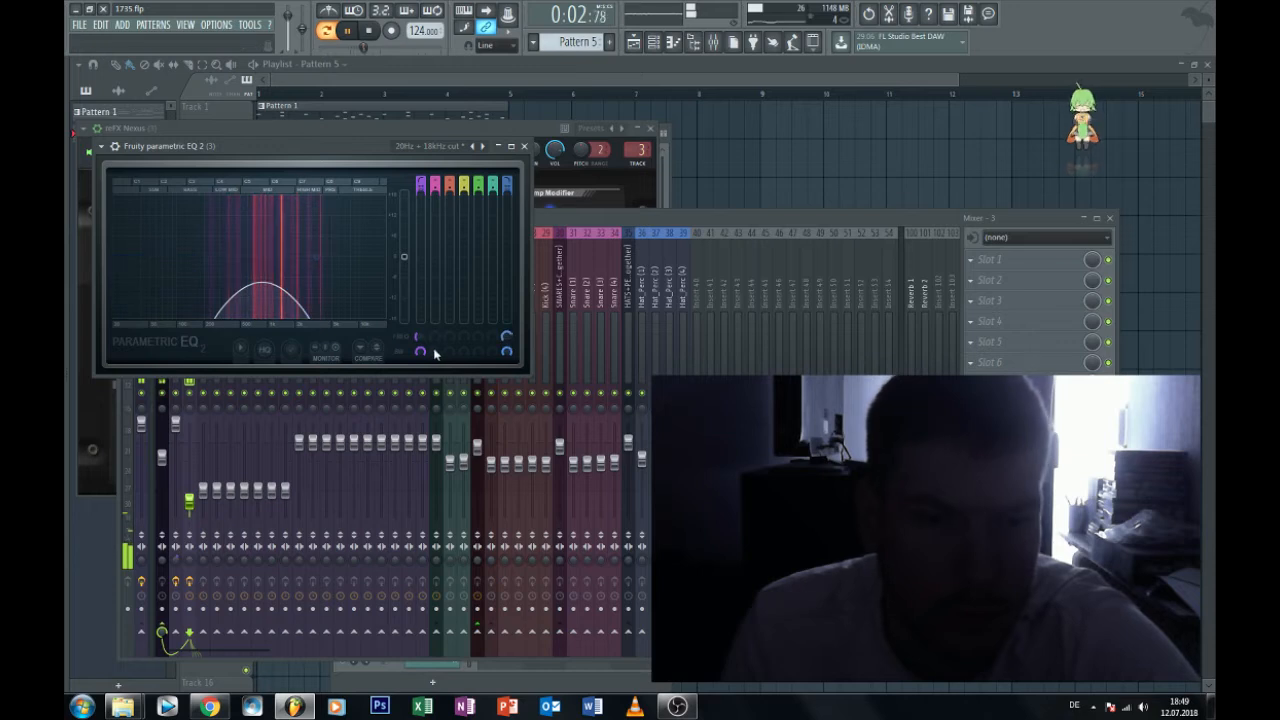
{"action": "left_click_drag", "start_coordinate": [416, 337], "coordinate": [416, 356]}
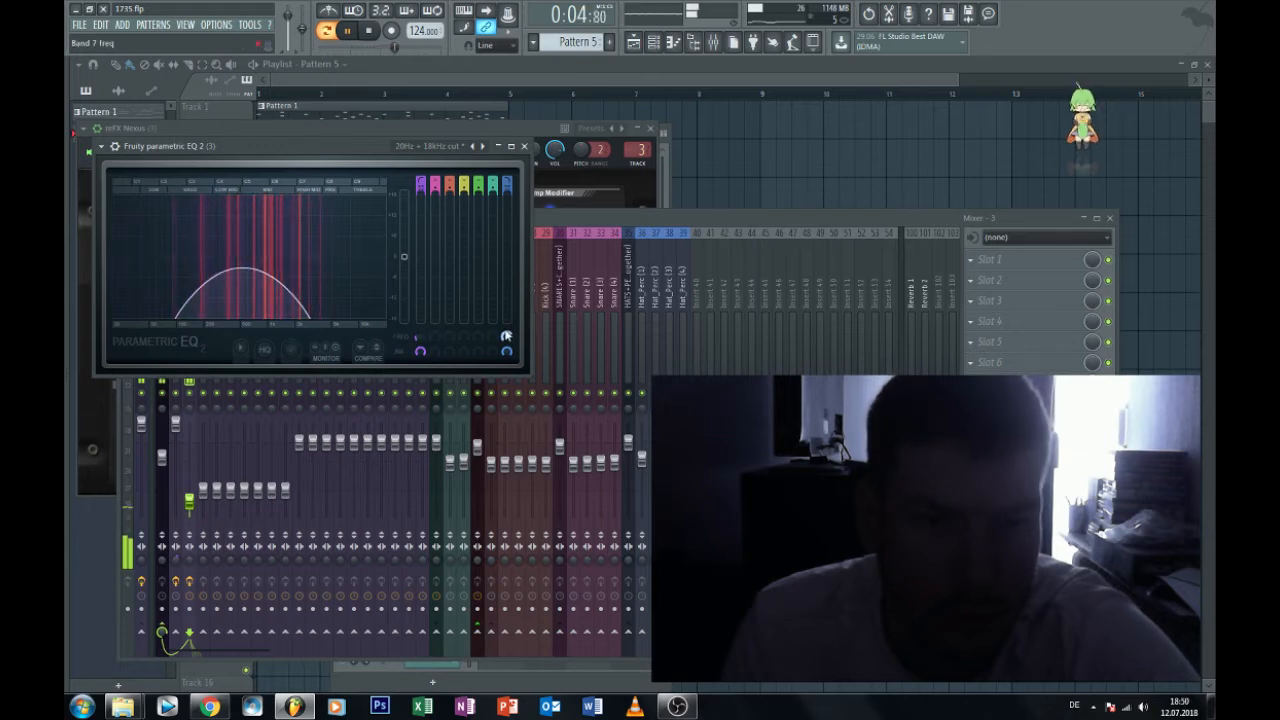
Load Gross Beat in the first effect slot of mixer track 3.
{"action": "left_click", "coordinate": [980, 260]}
{"action": "mouse_move", "coordinate": [988, 277]}
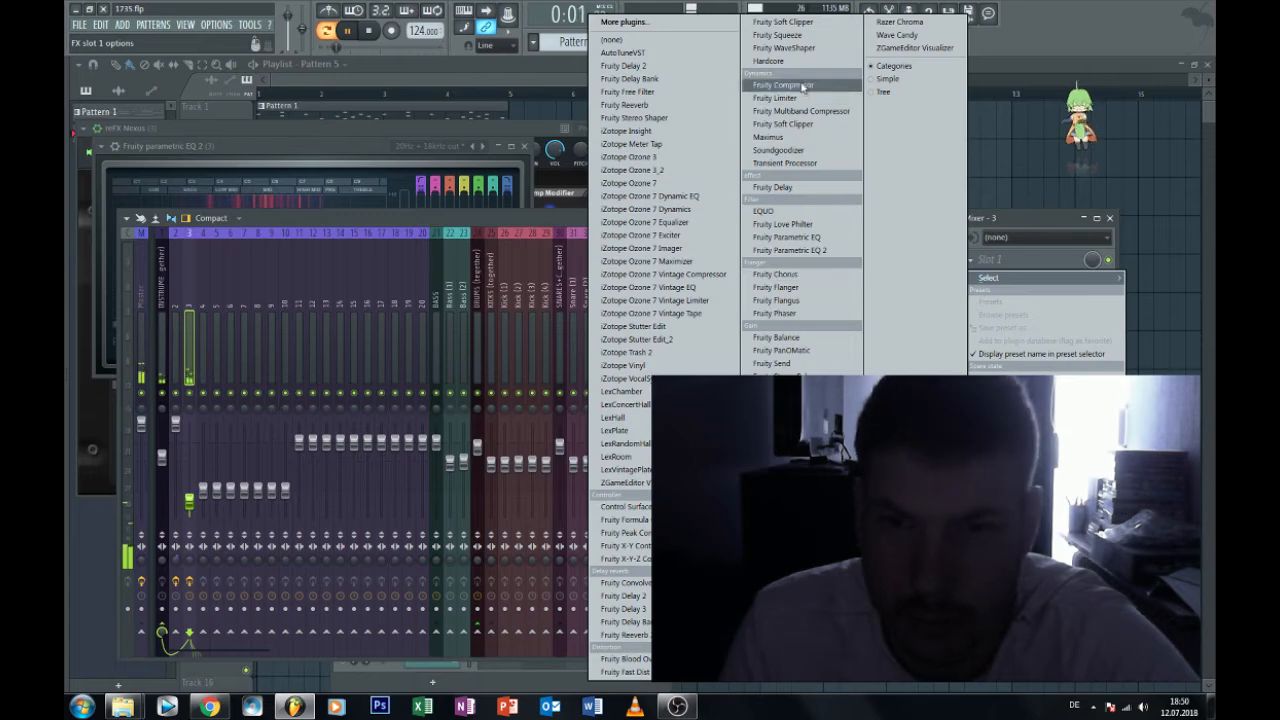
{"action": "left_click", "coordinate": [772, 452]}
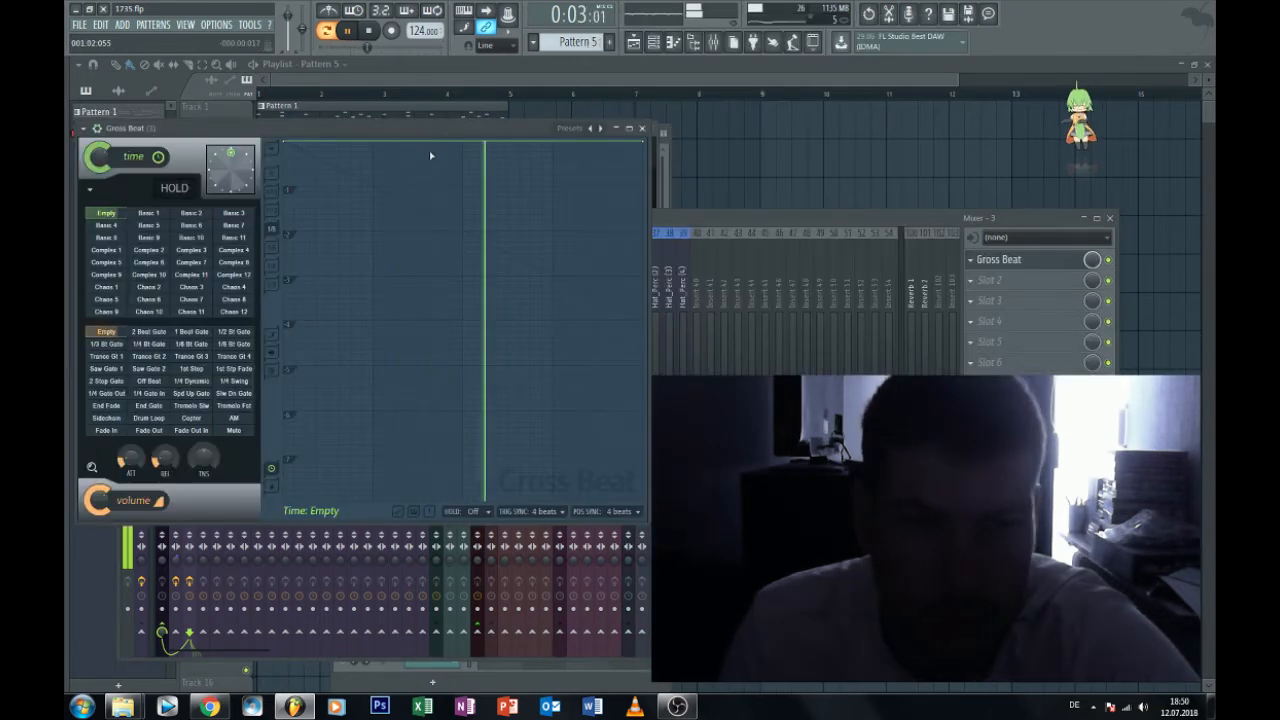
Stop playback, lower the end point of Gross Beat's time curve to 2 with Single curve mode, and restart playback.
{"action": "left_click", "coordinate": [370, 32]}
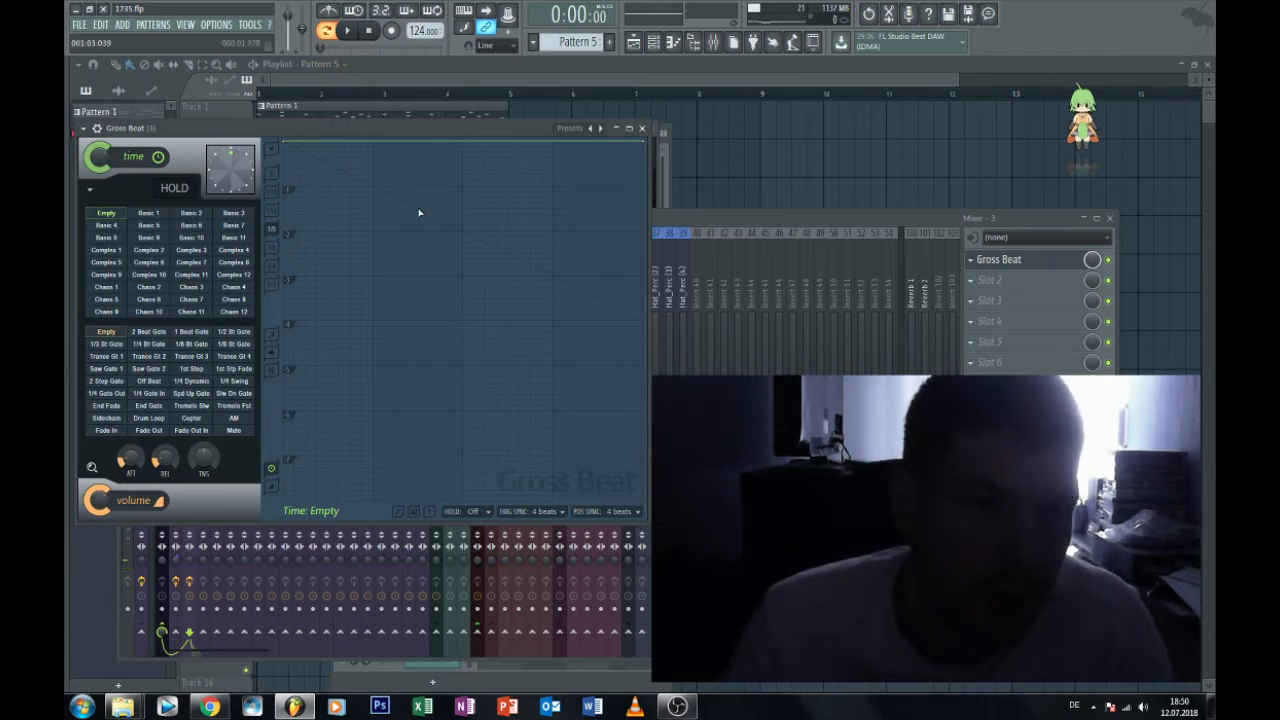
{"action": "left_click_drag", "start_coordinate": [648, 152], "coordinate": [647, 232]}
{"action": "right_click", "coordinate": [646, 233]}
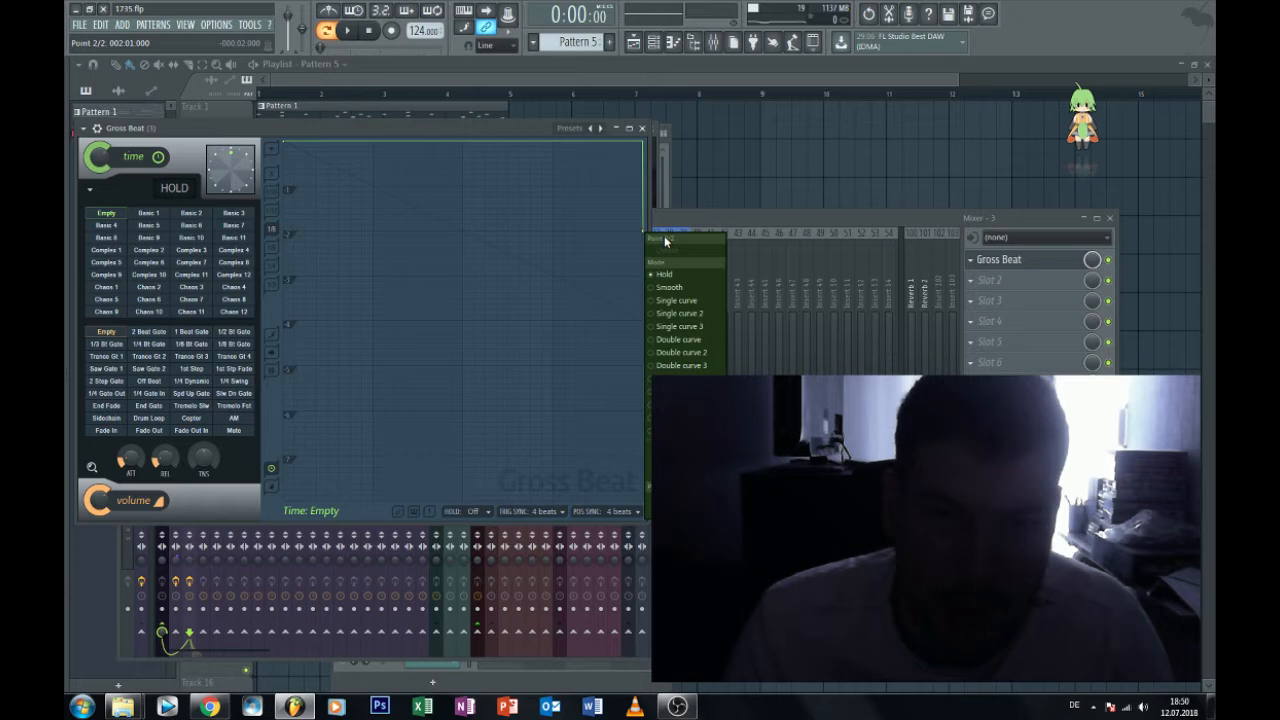
{"action": "left_click", "coordinate": [686, 302]}
{"action": "key", "text": "space"}
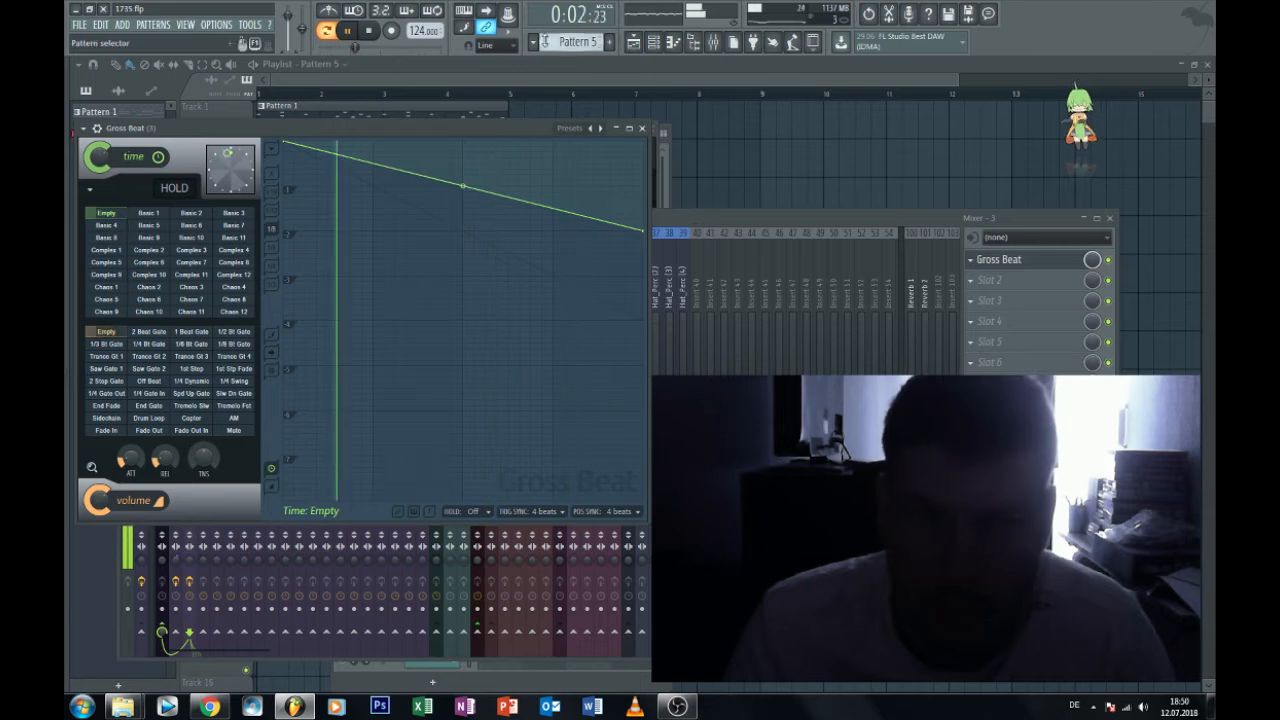
In mixer track 3's Parametric EQ 2, raise the band 7 low pass to about 10193 Hz and move the low cut higher.
{"action": "left_click", "coordinate": [1010, 445]}
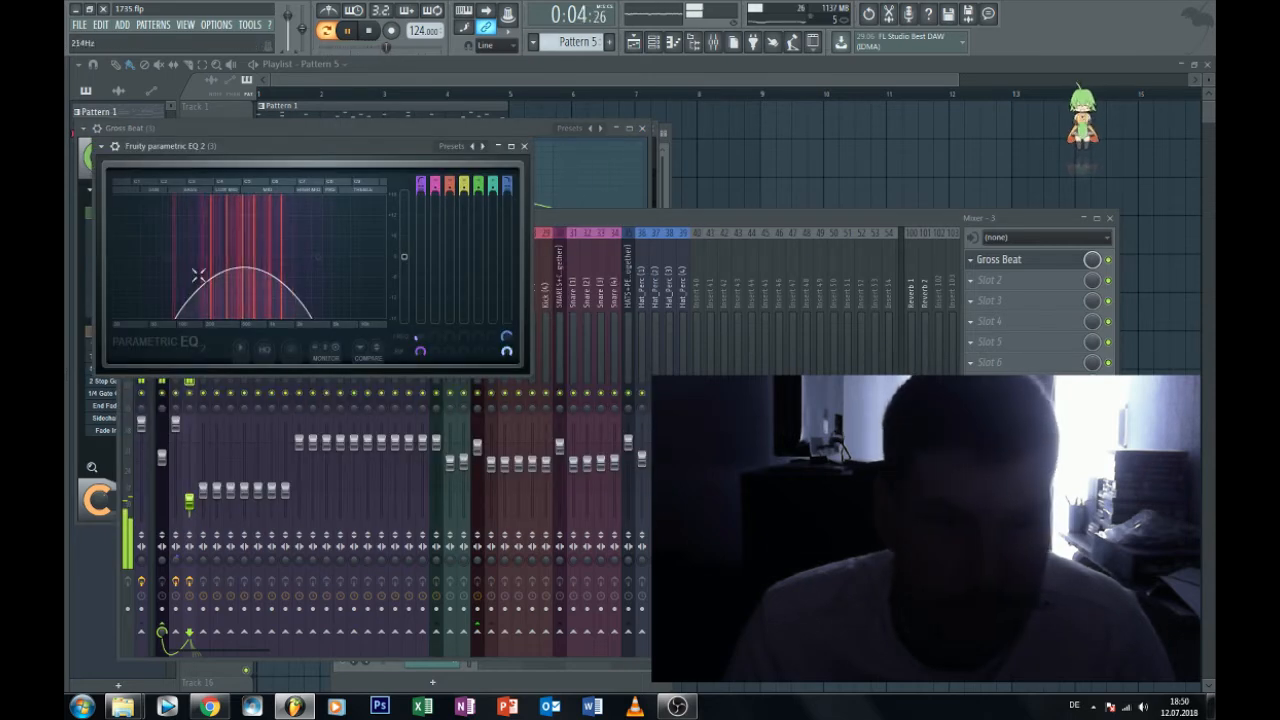
{"action": "left_click_drag", "start_coordinate": [321, 257], "coordinate": [358, 257]}
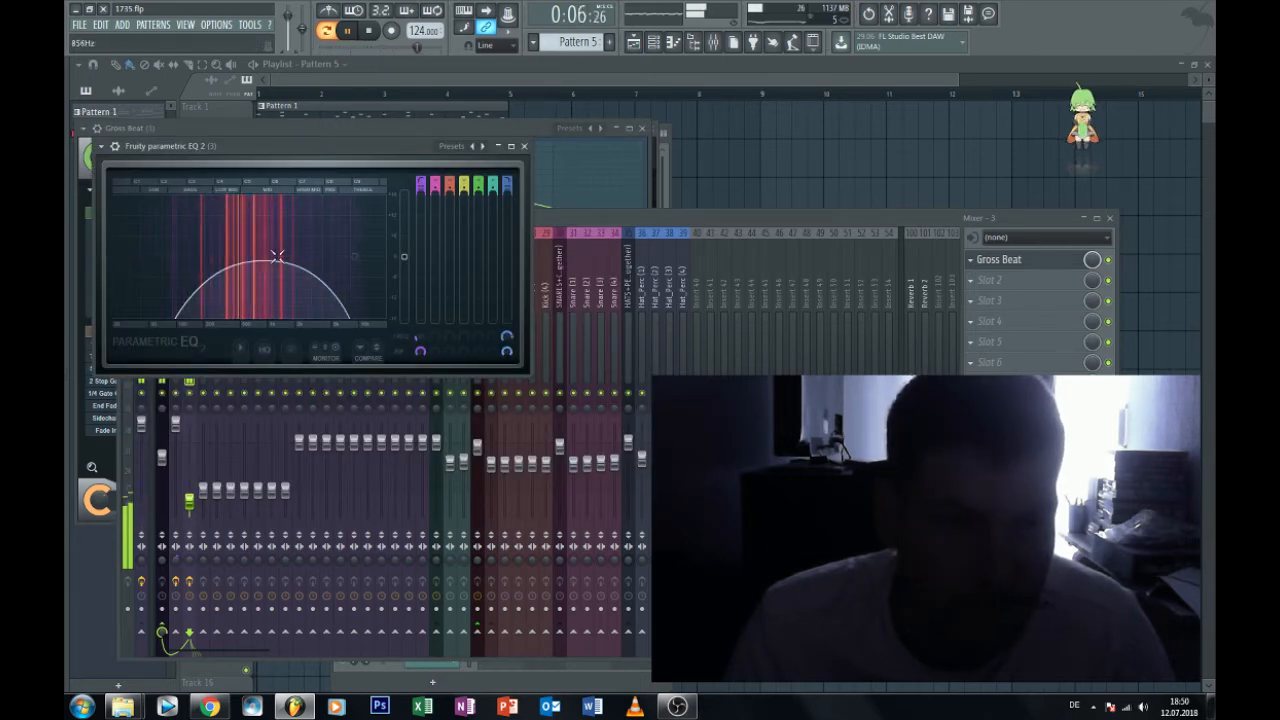
{"action": "left_click_drag", "start_coordinate": [176, 264], "coordinate": [207, 261]}
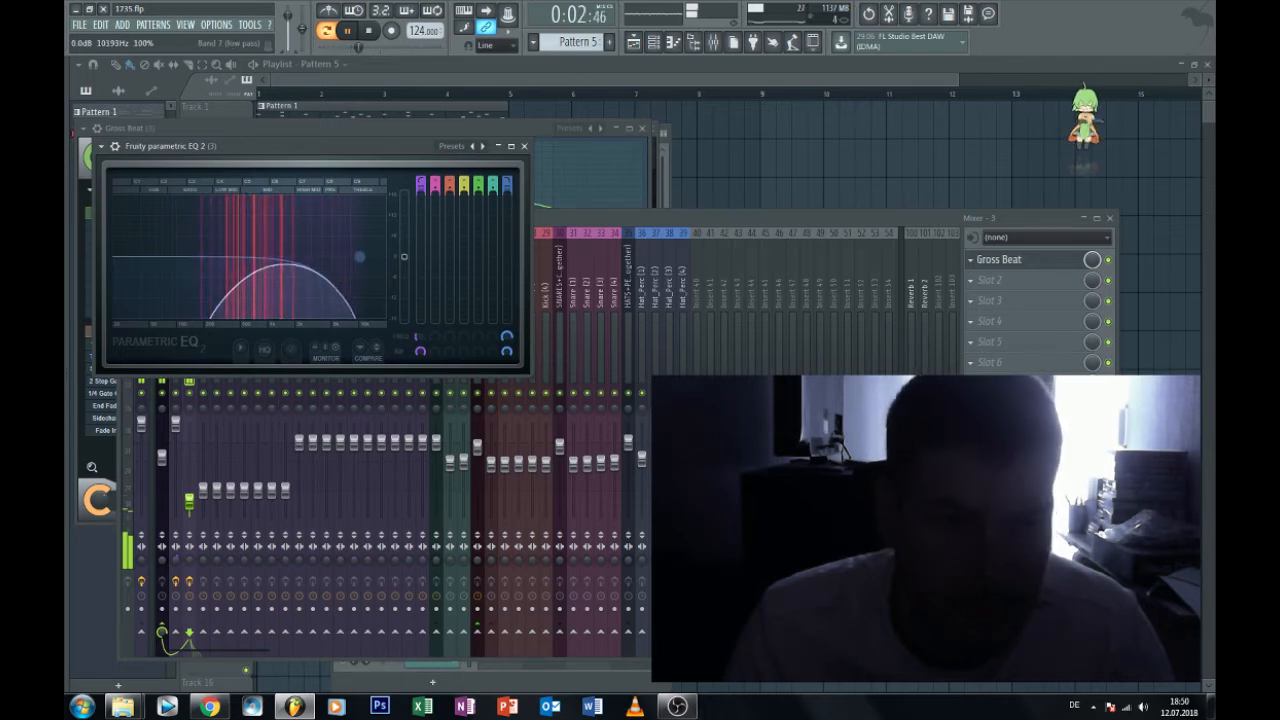
Reopen Nexus from the channel rack, set the FX1 degrader's bits to 43, and adjust its distortion and low-pass.
{"action": "left_click", "coordinate": [974, 284]}
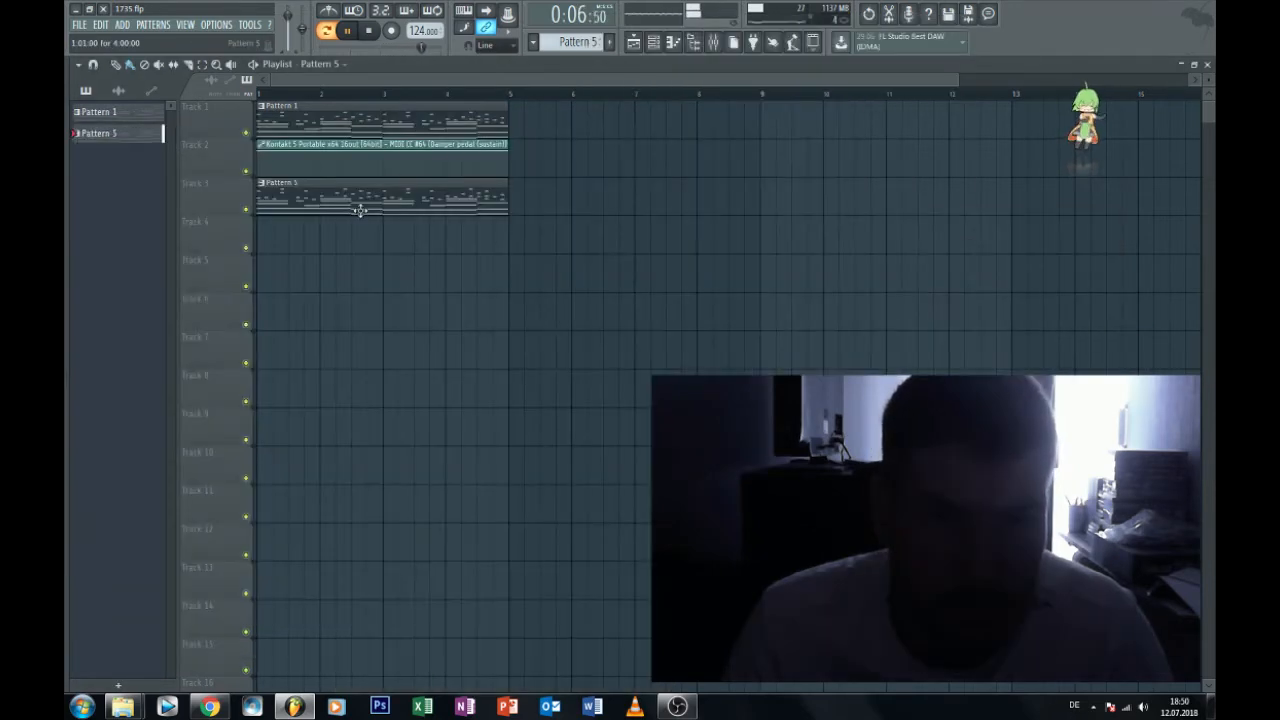
{"action": "double_click", "coordinate": [357, 206]}
{"action": "left_click", "coordinate": [674, 42]}
{"action": "left_click", "coordinate": [654, 42]}
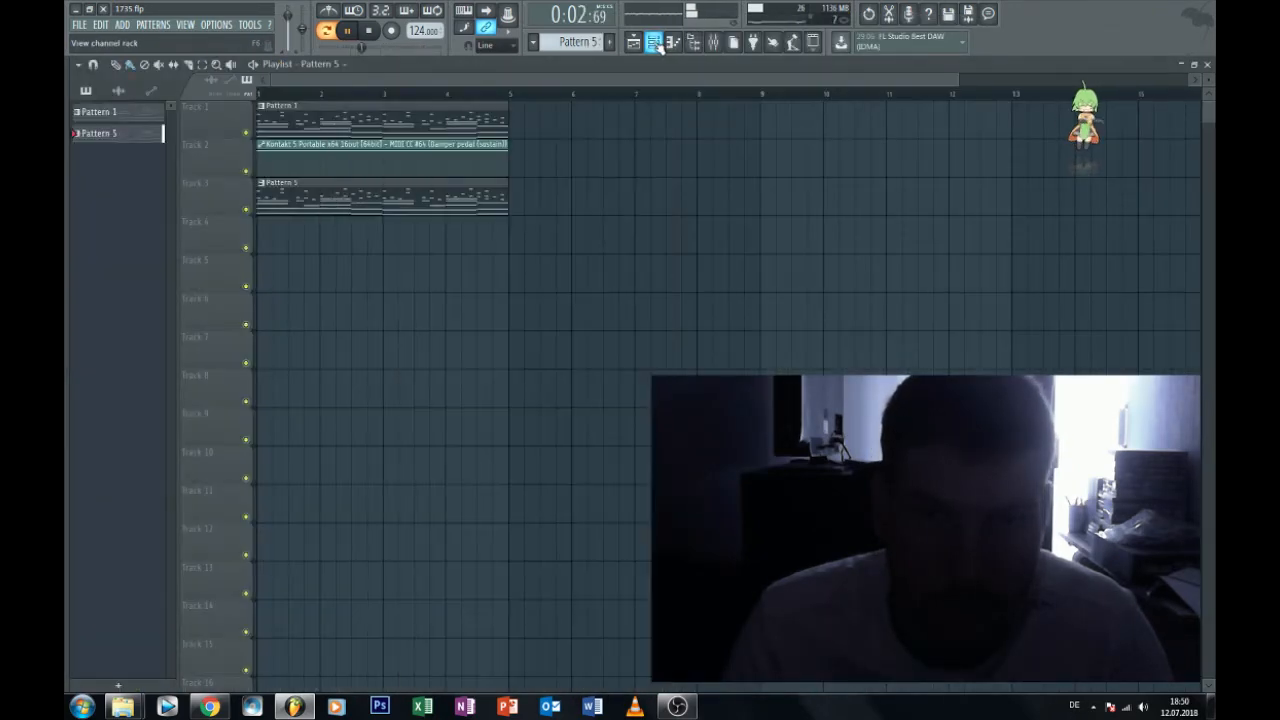
{"action": "left_click", "coordinate": [654, 42]}
{"action": "left_click", "coordinate": [432, 187]}
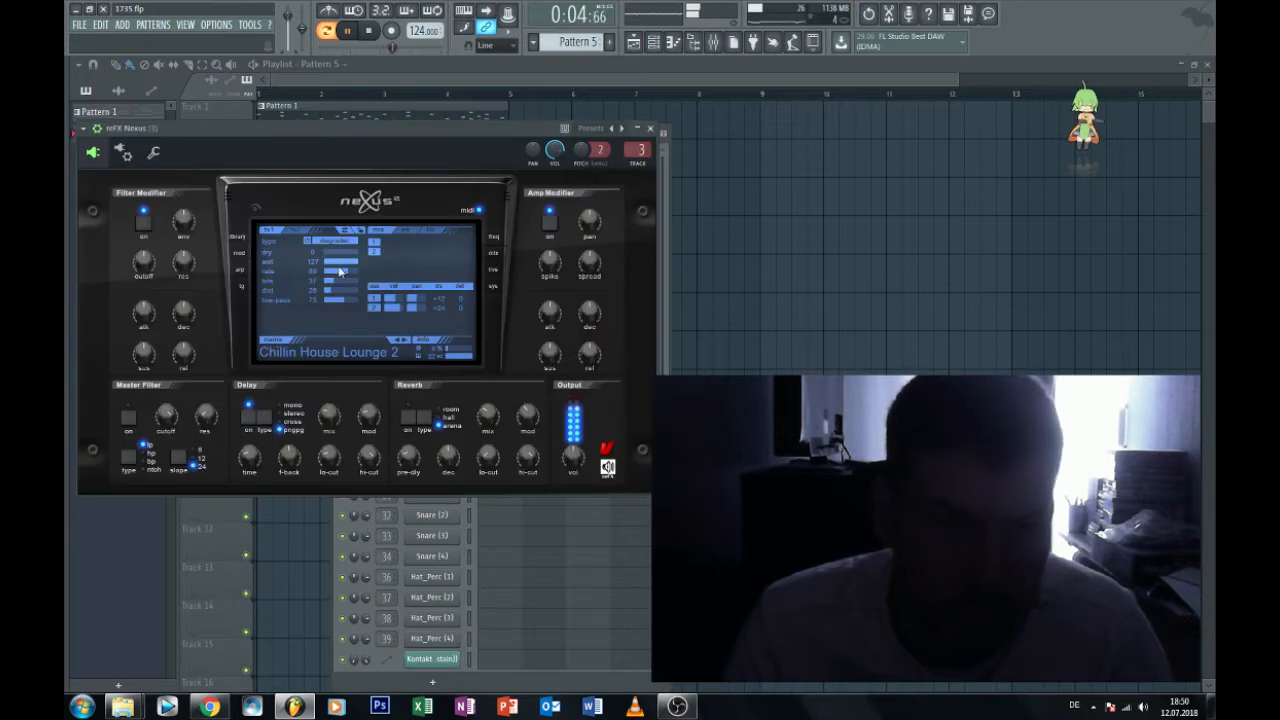
{"action": "mouse_move", "coordinate": [338, 281]}
{"action": "left_mouse_down"}
{"action": "mouse_move", "coordinate": [305, 294]}
{"action": "mouse_move", "coordinate": [322, 291]}
{"action": "left_mouse_up"}
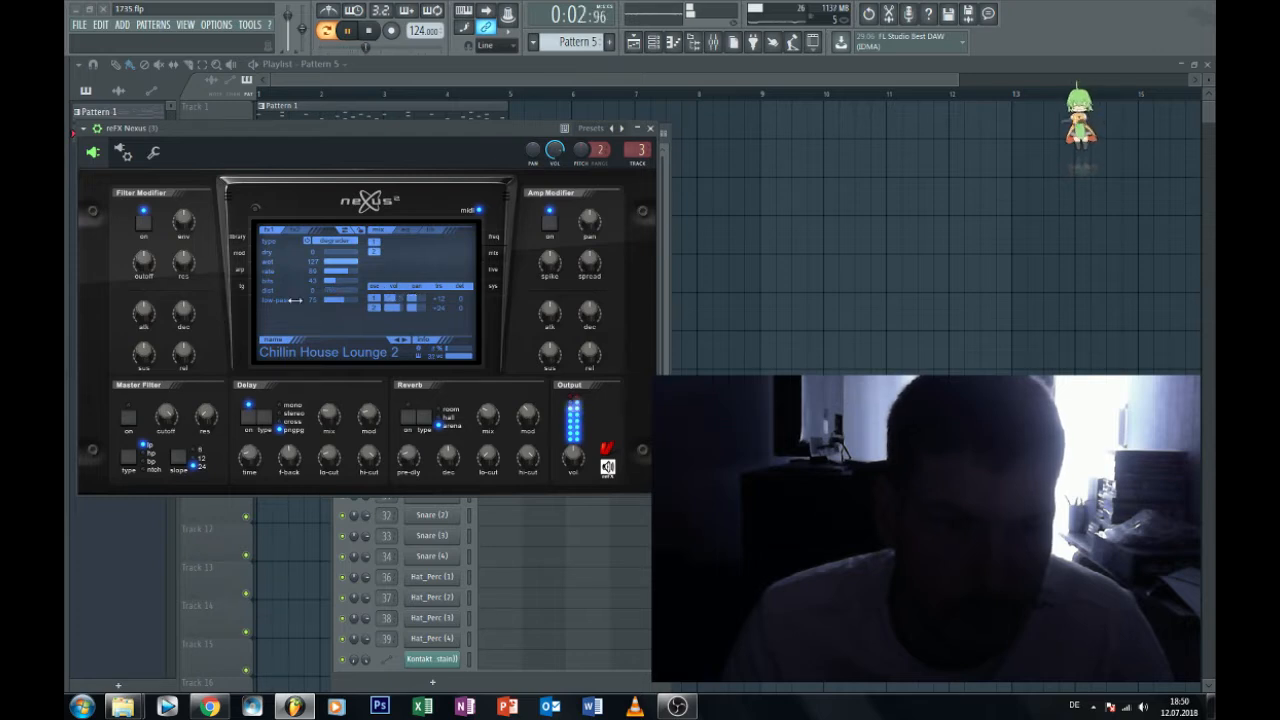
{"action": "left_click_drag", "start_coordinate": [293, 300], "coordinate": [327, 300]}
On the Nexus FX2 page, keep the chorus type, set wet to 120, and raise the chorus time.
{"action": "left_click", "coordinate": [303, 231]}
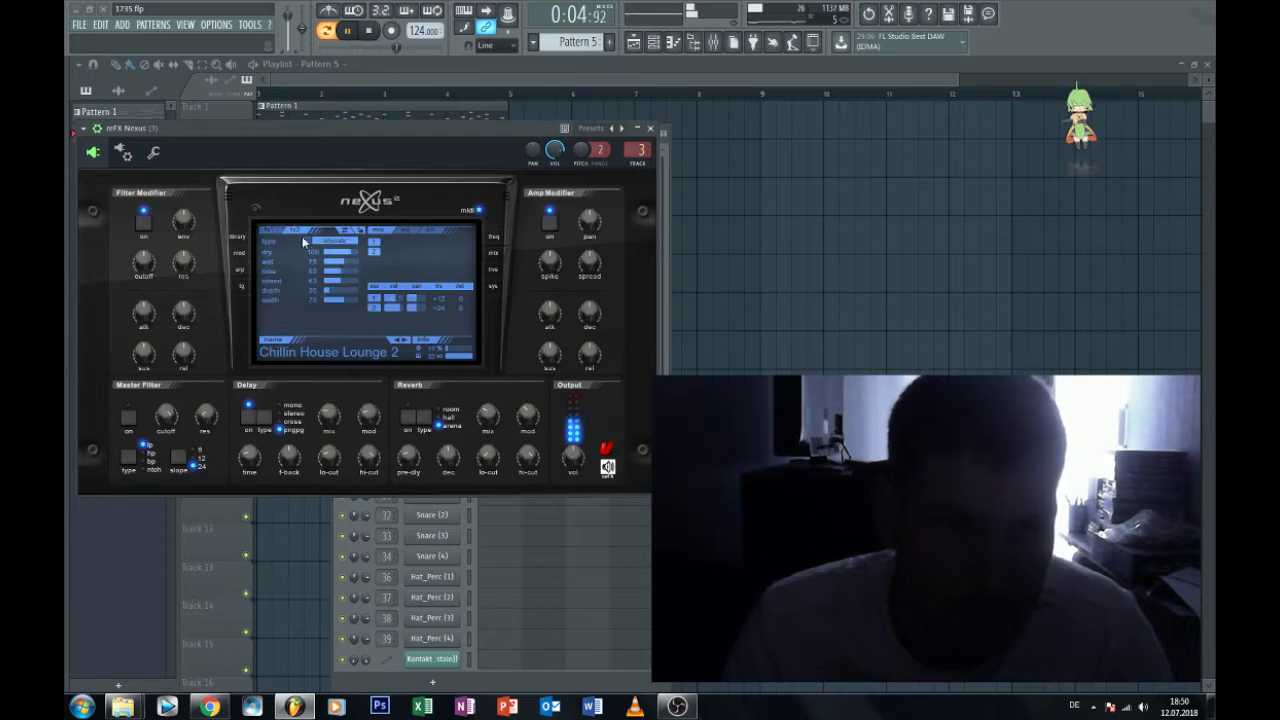
{"action": "left_click", "coordinate": [311, 246]}
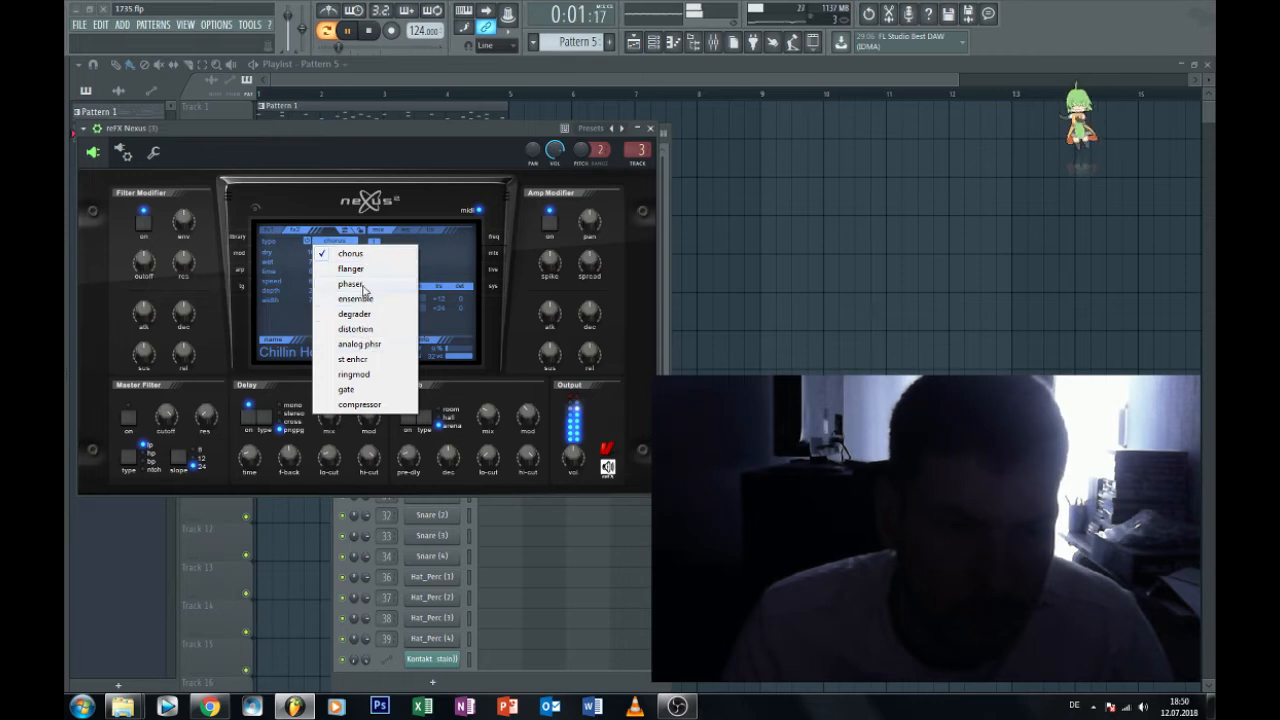
{"action": "left_click", "coordinate": [338, 207]}
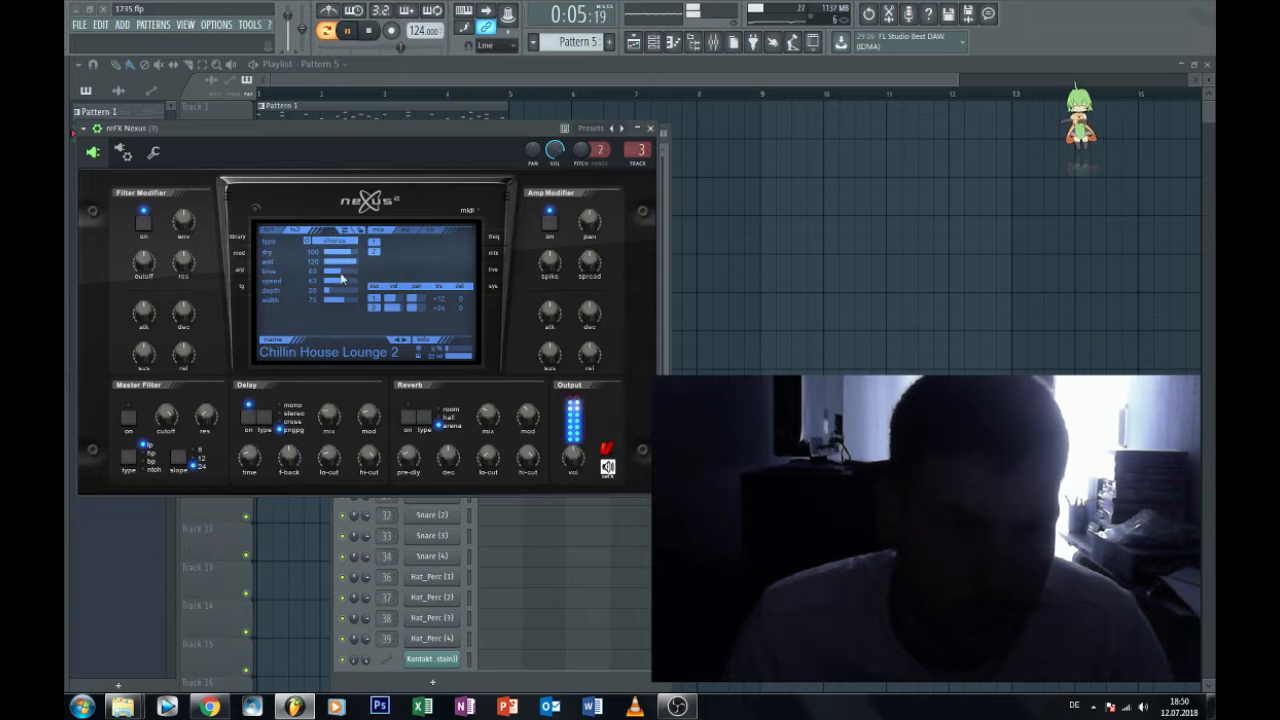
{"action": "left_click_drag", "start_coordinate": [341, 277], "coordinate": [380, 277]}
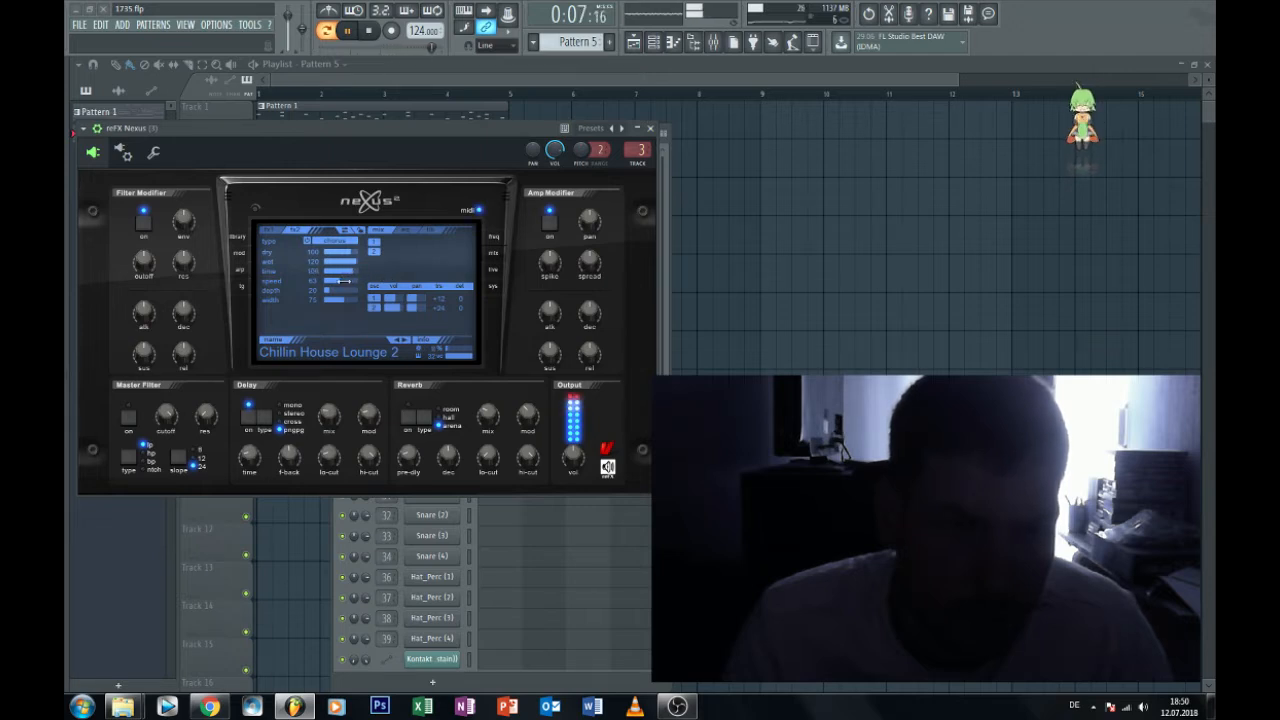
Switch playback to song mode, raise mixer track 3's fader slightly, and load Fruity Fast Dist in its second effect slot.
{"action": "key", "text": "F9"}
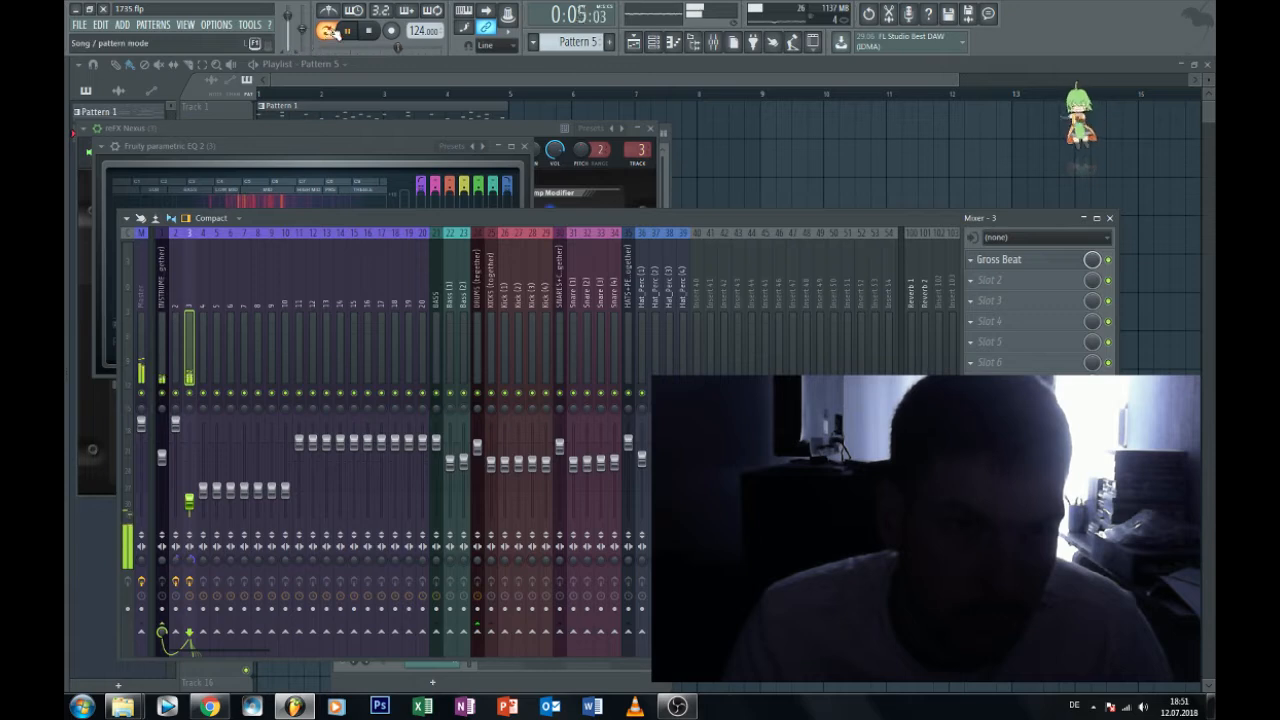
{"action": "left_click_drag", "start_coordinate": [187, 500], "coordinate": [187, 495]}
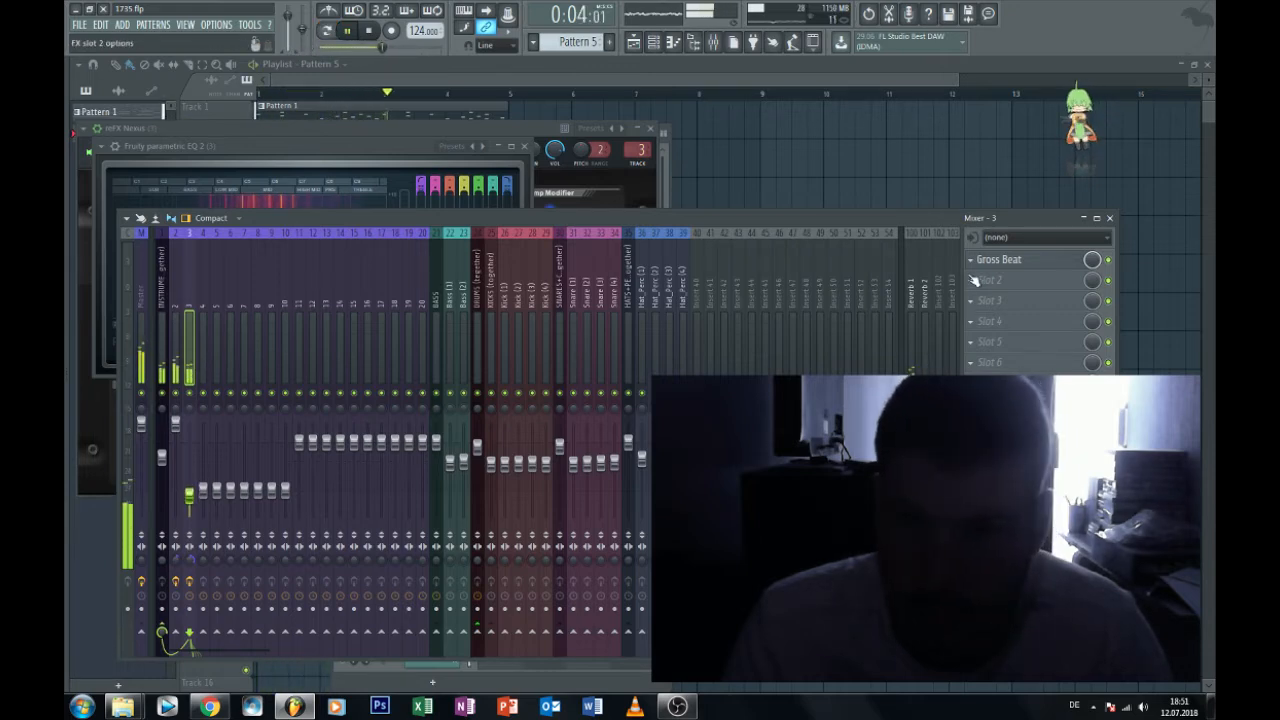
{"action": "left_click", "coordinate": [976, 281]}
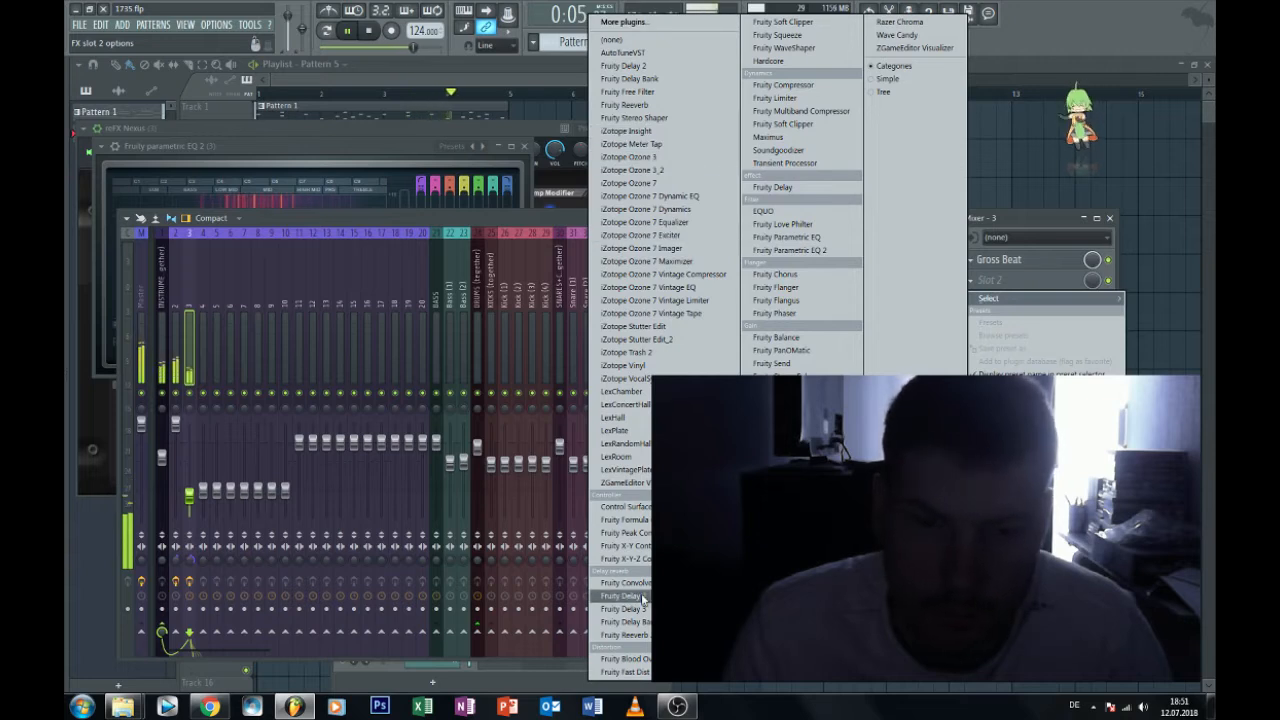
{"action": "left_click", "coordinate": [624, 671]}
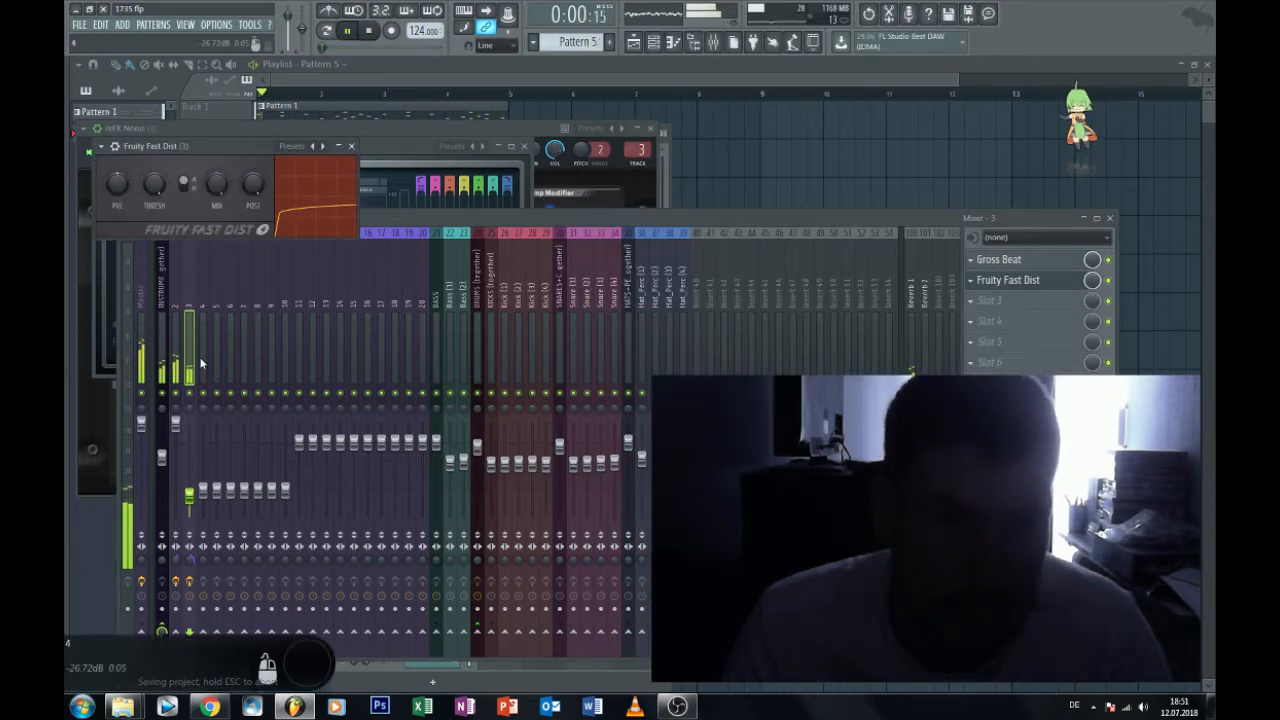
Adjust the Fruity Fast Dist threshold and set mixer track 3's volume to -16.9 dB.
{"action": "left_click_drag", "start_coordinate": [190, 495], "coordinate": [190, 499]}
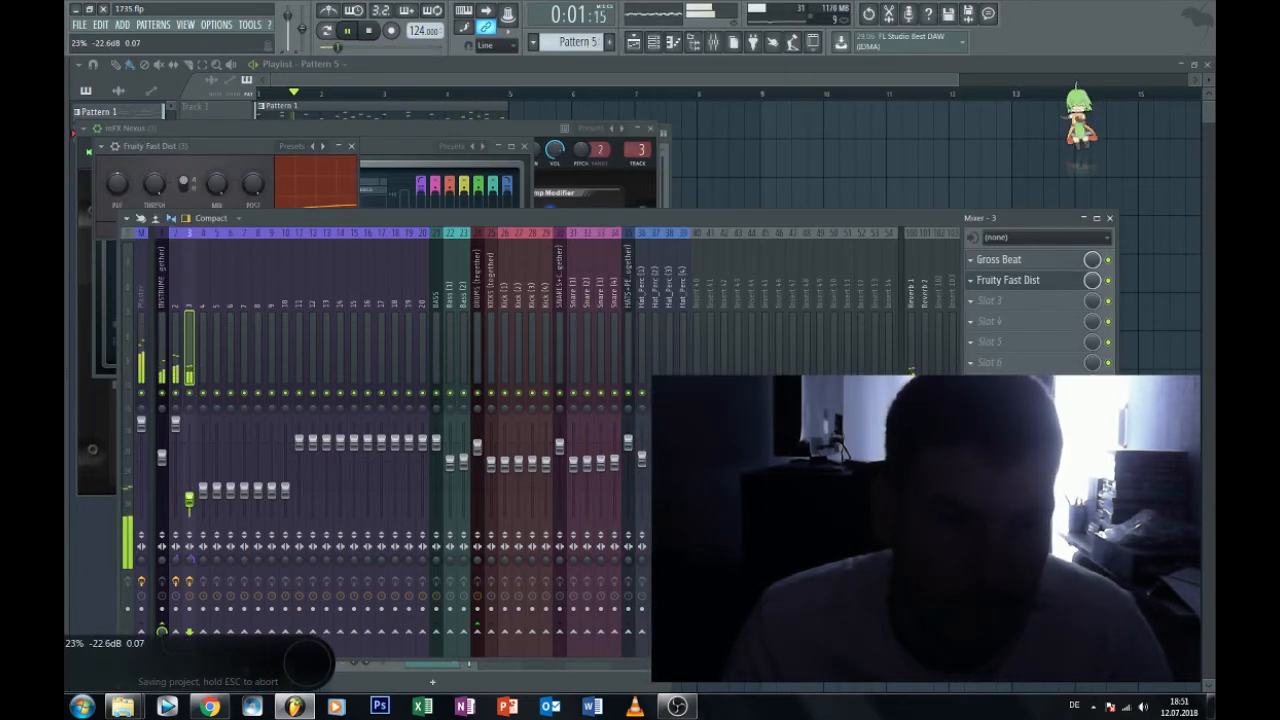
{"action": "left_click", "coordinate": [168, 184]}
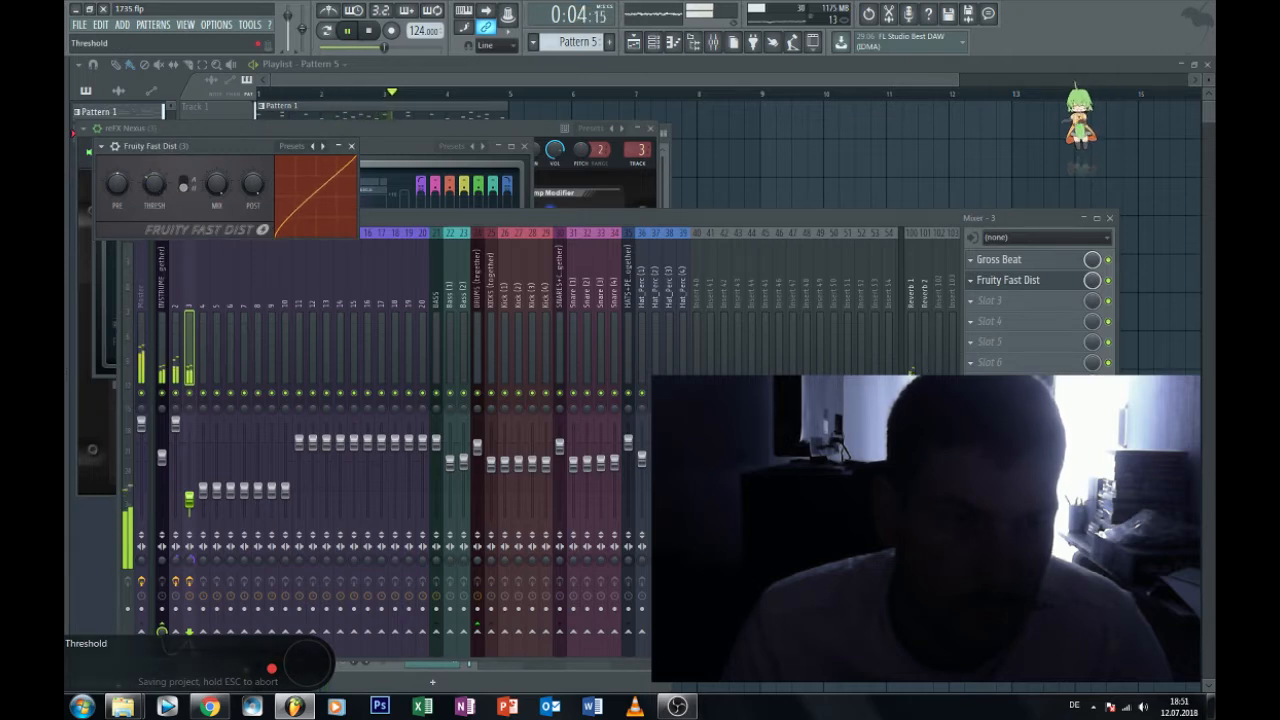
{"action": "left_click_drag", "start_coordinate": [189, 497], "coordinate": [189, 489]}
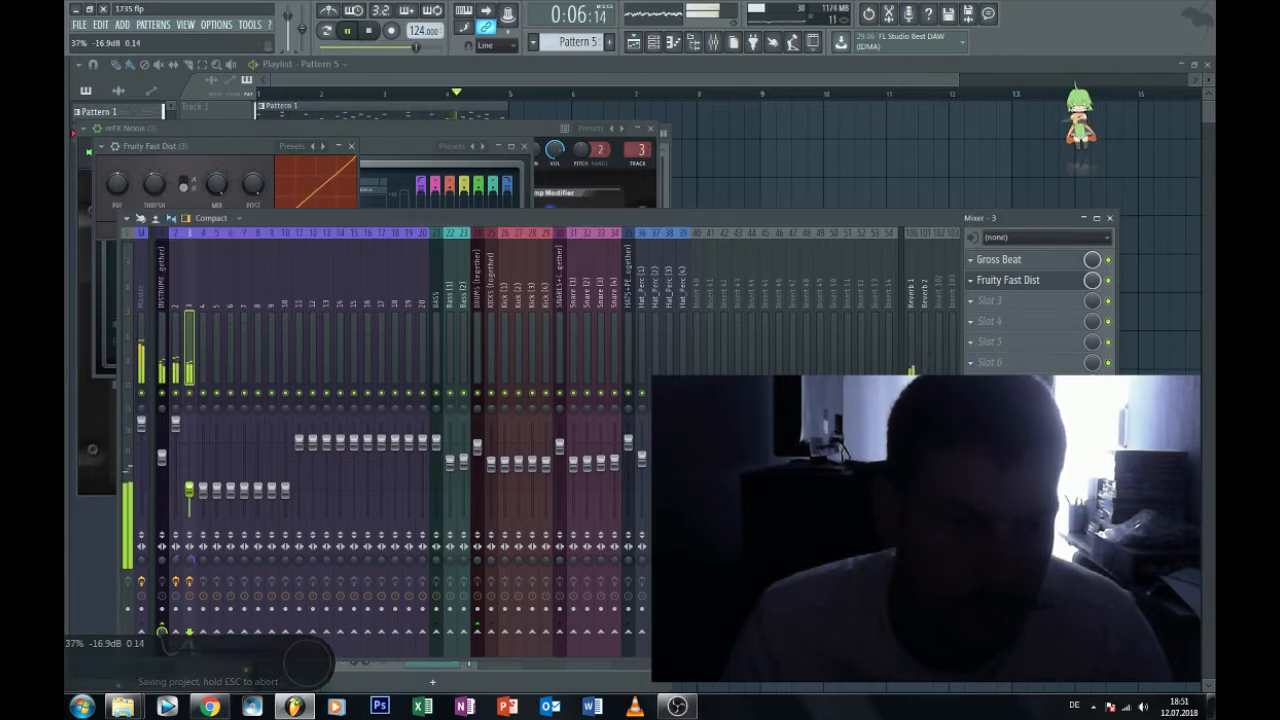
{"action": "left_click", "coordinate": [176, 423]}
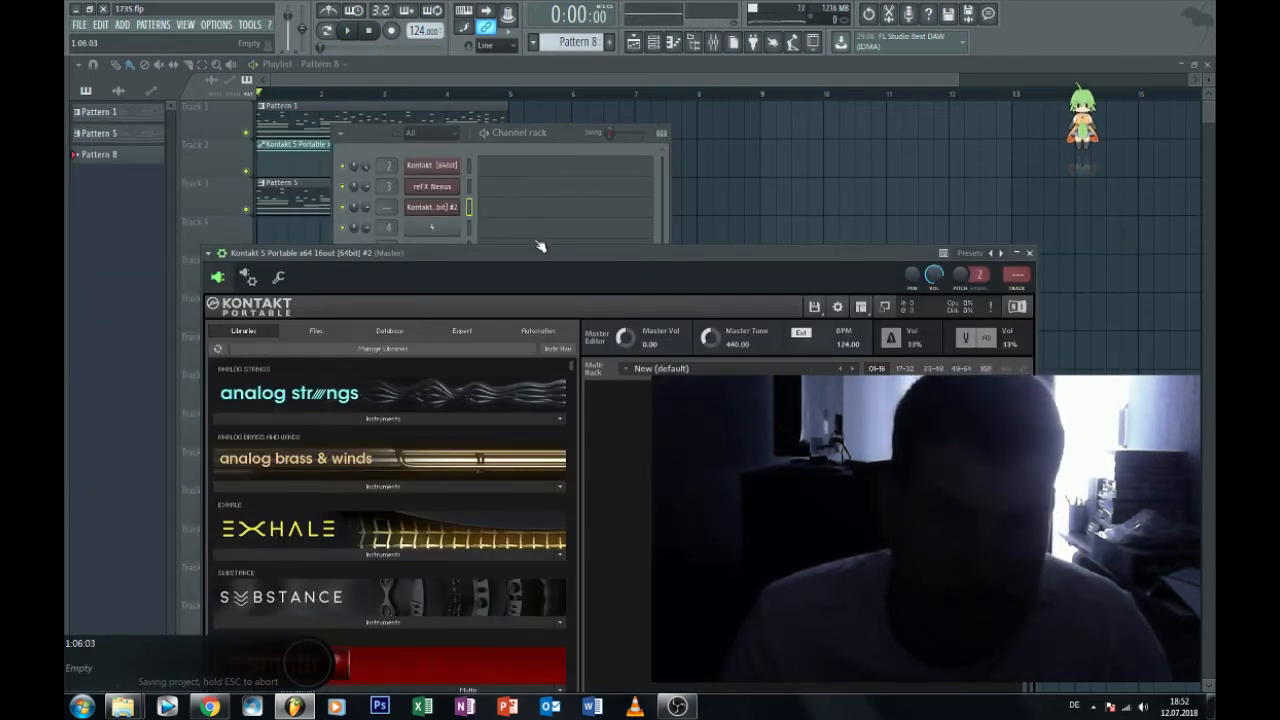
Move the second Kontakt window up and find the Mega Morphology presets in the Spitfire North 7 Vintage Keys library.
{"action": "left_click_drag", "start_coordinate": [535, 258], "coordinate": [572, 123]}
{"action": "scroll", "coordinate": [606, 247], "scroll_direction": "down", "scroll_amount": 4}
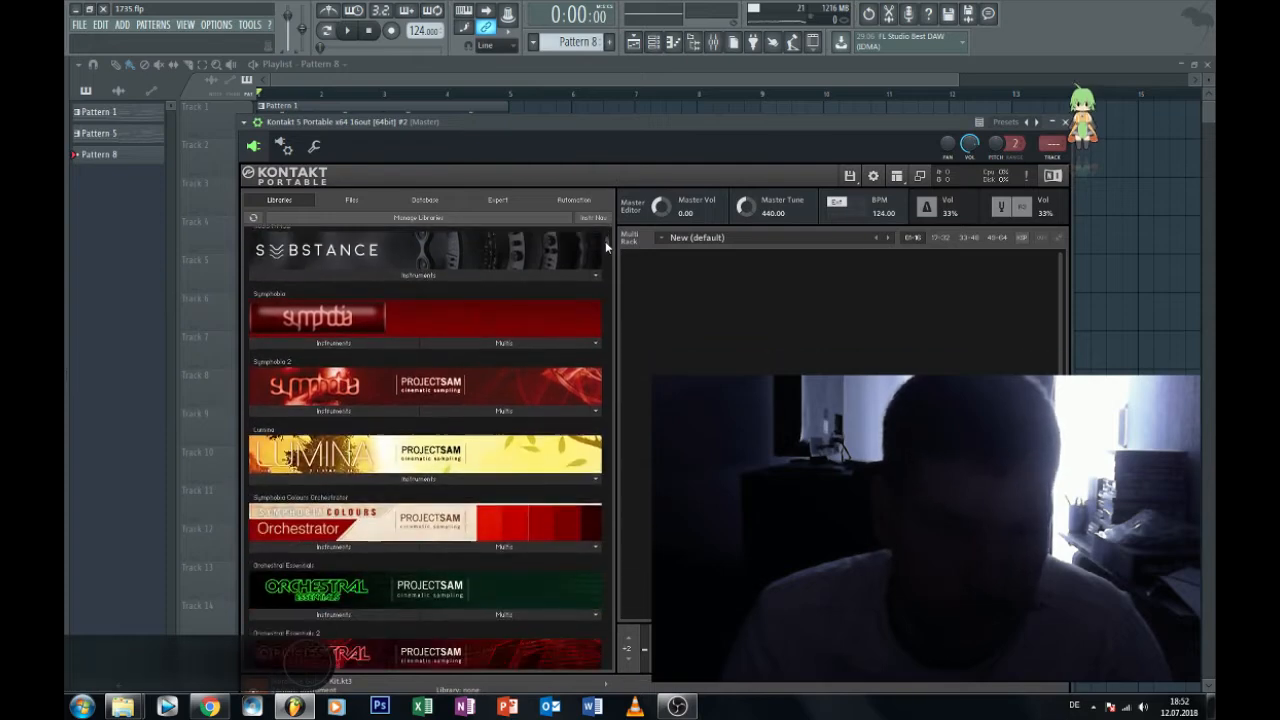
{"action": "scroll", "coordinate": [606, 247], "scroll_direction": "down", "scroll_amount": 1}
{"action": "scroll", "coordinate": [607, 249], "scroll_direction": "down", "scroll_amount": 10}
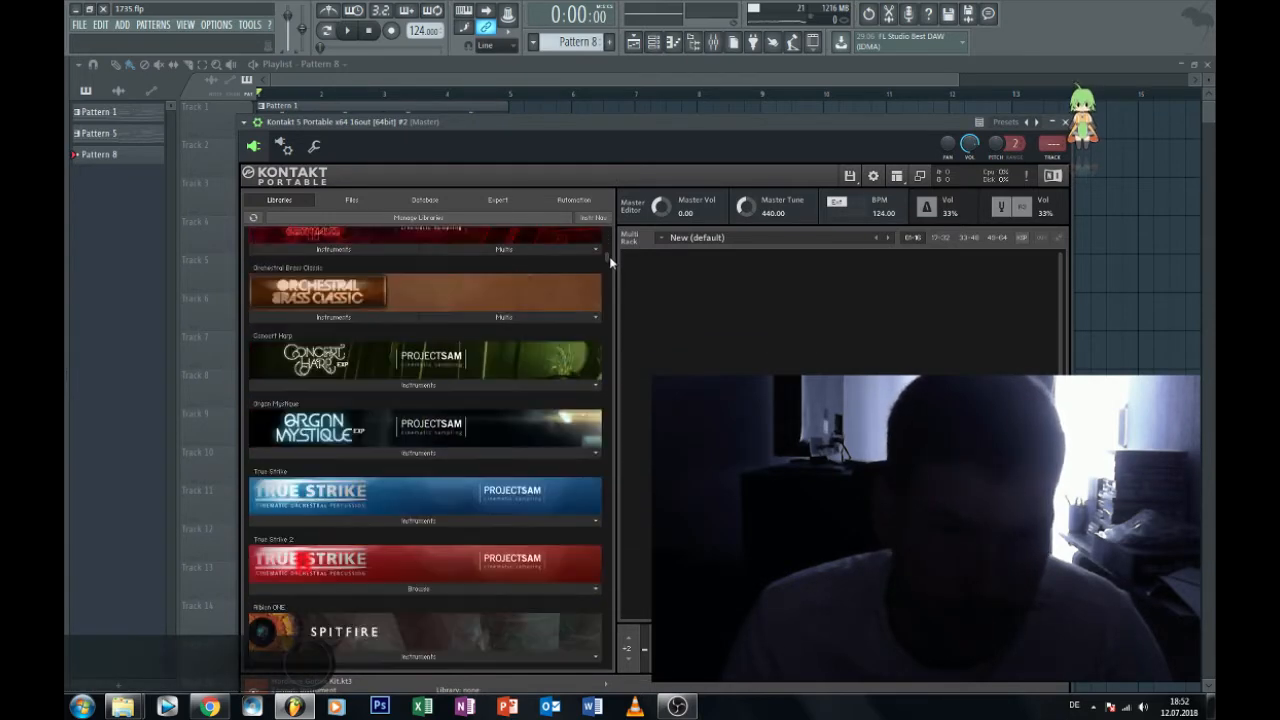
{"action": "scroll", "coordinate": [610, 276], "scroll_direction": "down", "scroll_amount": 5}
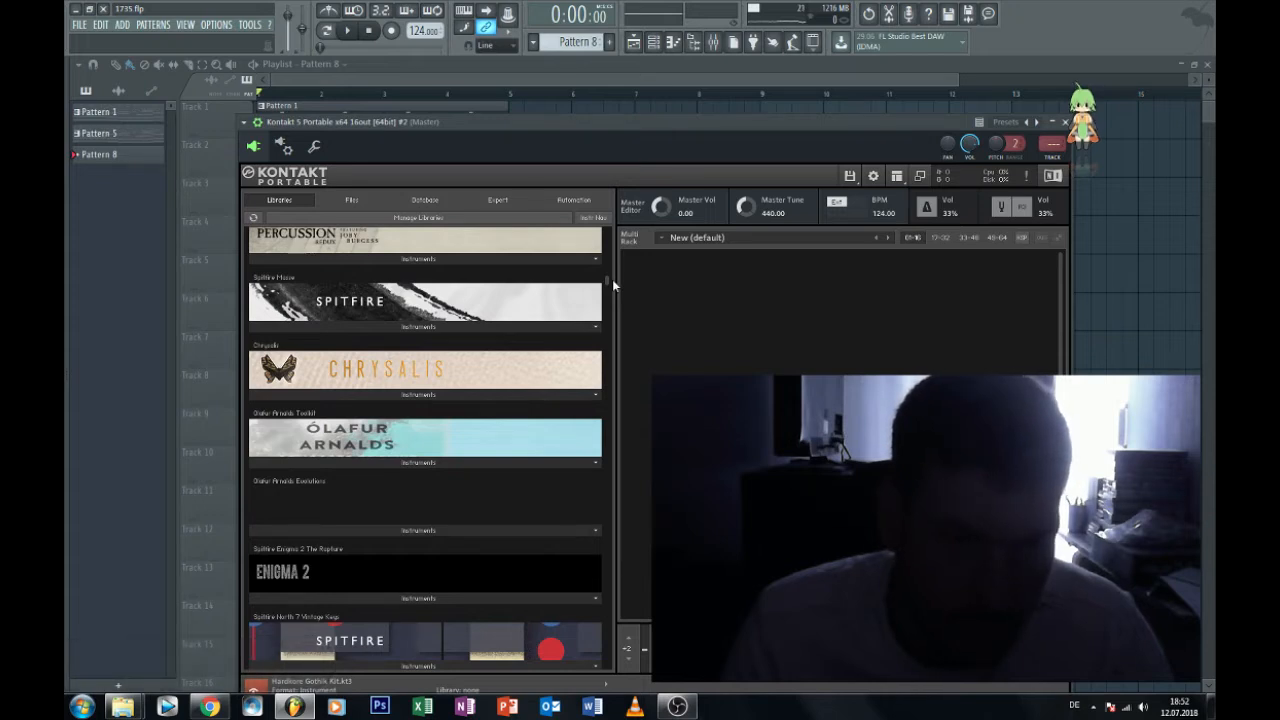
{"action": "scroll", "coordinate": [612, 283], "scroll_direction": "down", "scroll_amount": 6}
{"action": "scroll", "coordinate": [600, 400], "scroll_direction": "down", "scroll_amount": 1}
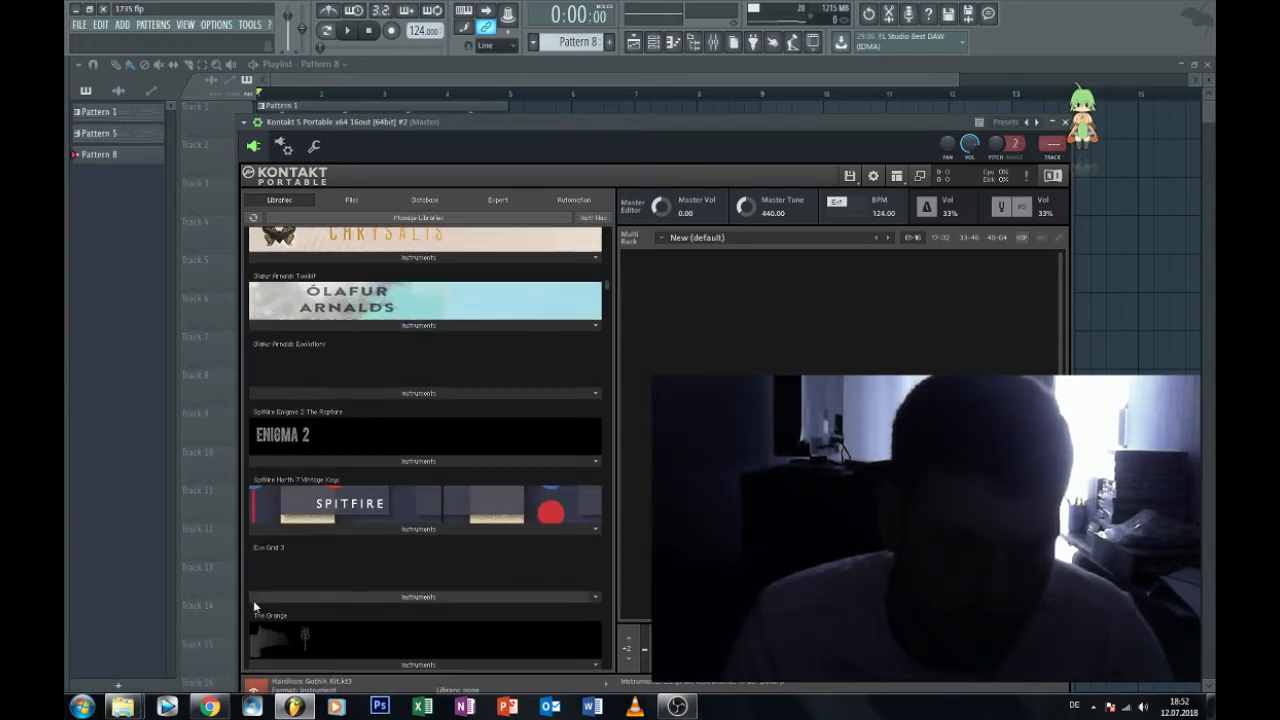
{"action": "left_click", "coordinate": [294, 531]}
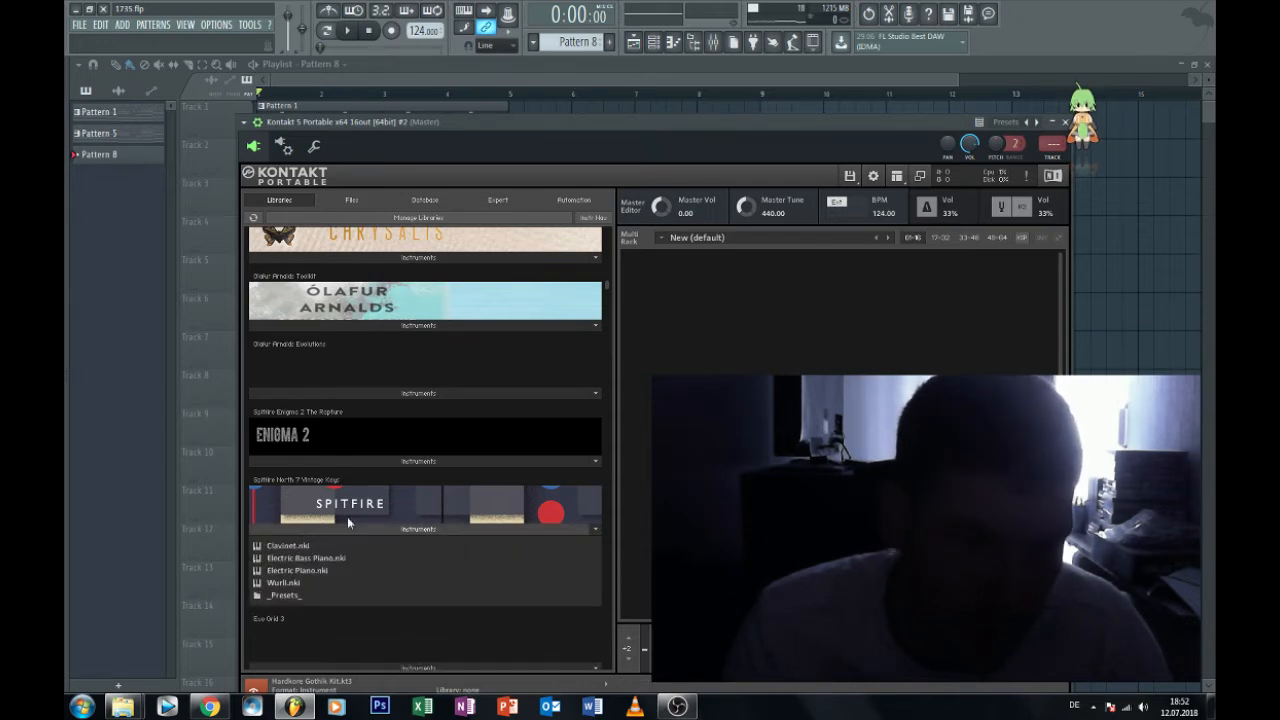
{"action": "double_click", "coordinate": [273, 598]}
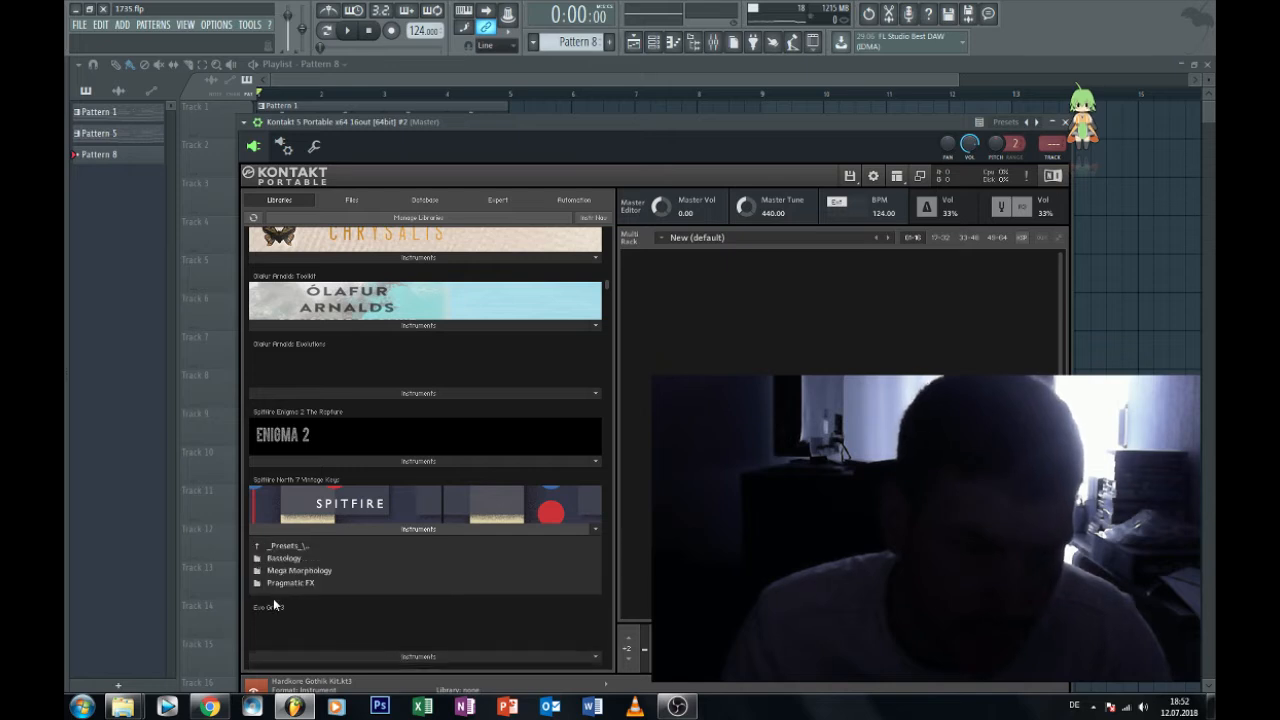
{"action": "double_click", "coordinate": [295, 571]}
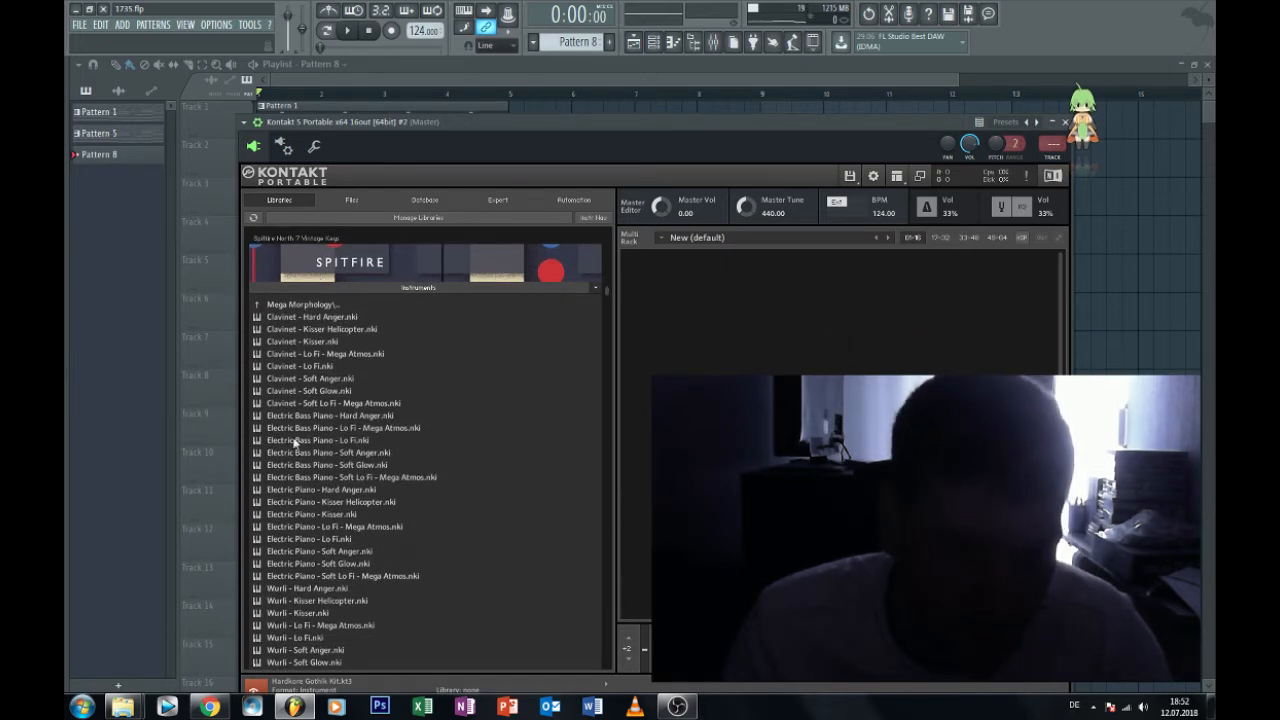
Go through the Mega Morphology electric piano patches and load Electric Piano - Lo Fi.nki into the second Kontakt's rack.
{"action": "left_click", "coordinate": [313, 429]}
{"action": "left_click", "coordinate": [321, 502]}
{"action": "left_click", "coordinate": [320, 453]}
{"action": "left_click", "coordinate": [314, 525]}
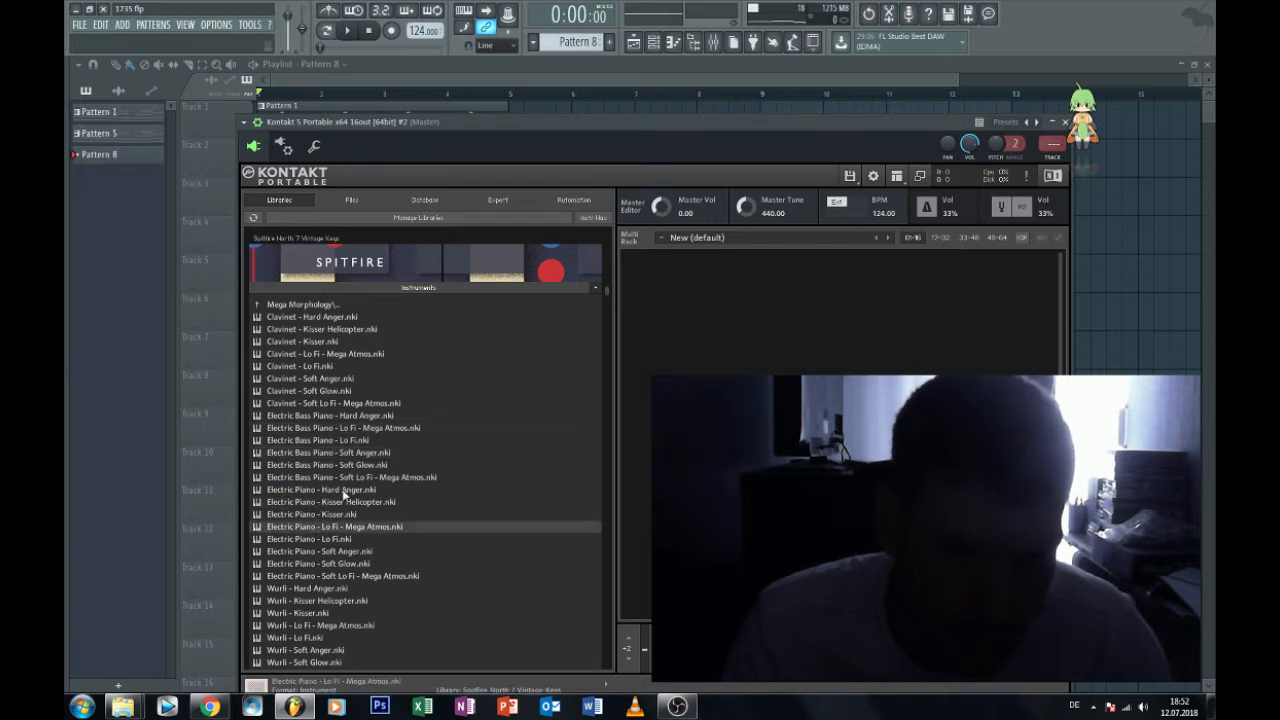
{"action": "left_click", "coordinate": [343, 491]}
{"action": "left_click", "coordinate": [332, 527]}
{"action": "left_click", "coordinate": [329, 552]}
{"action": "left_click", "coordinate": [337, 540]}
{"action": "left_click", "coordinate": [350, 528]}
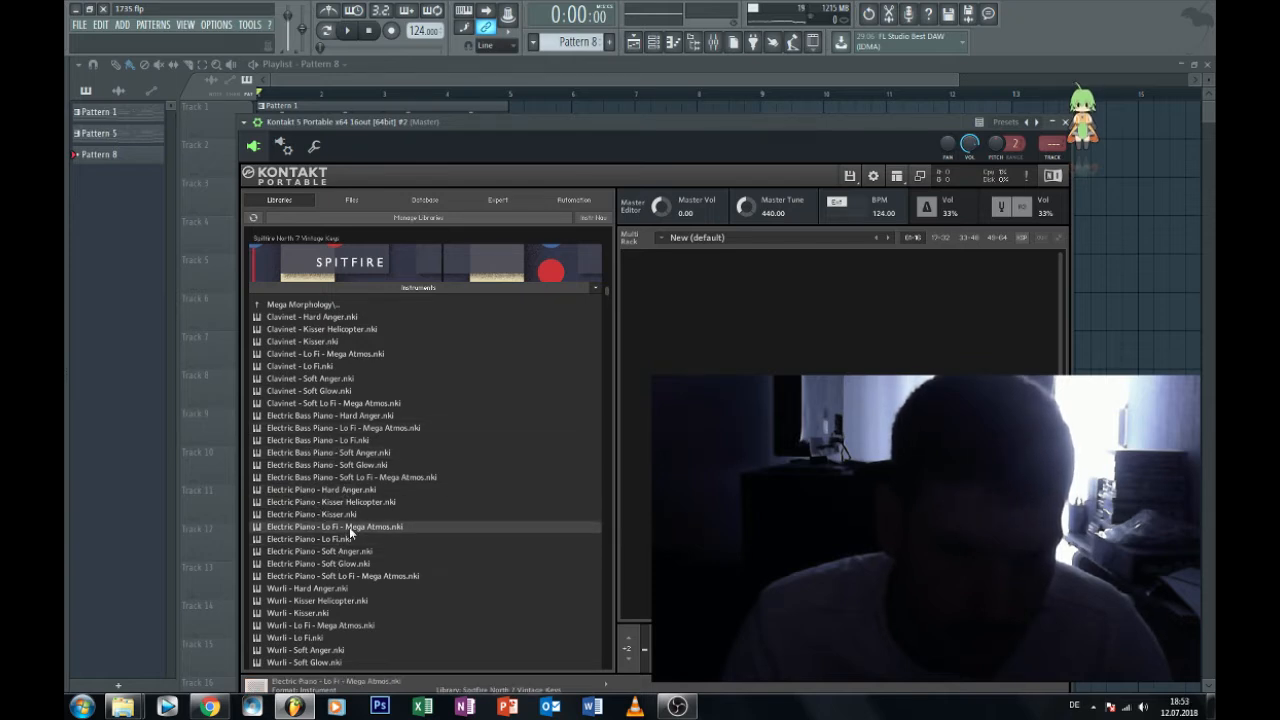
{"action": "left_click", "coordinate": [341, 540]}
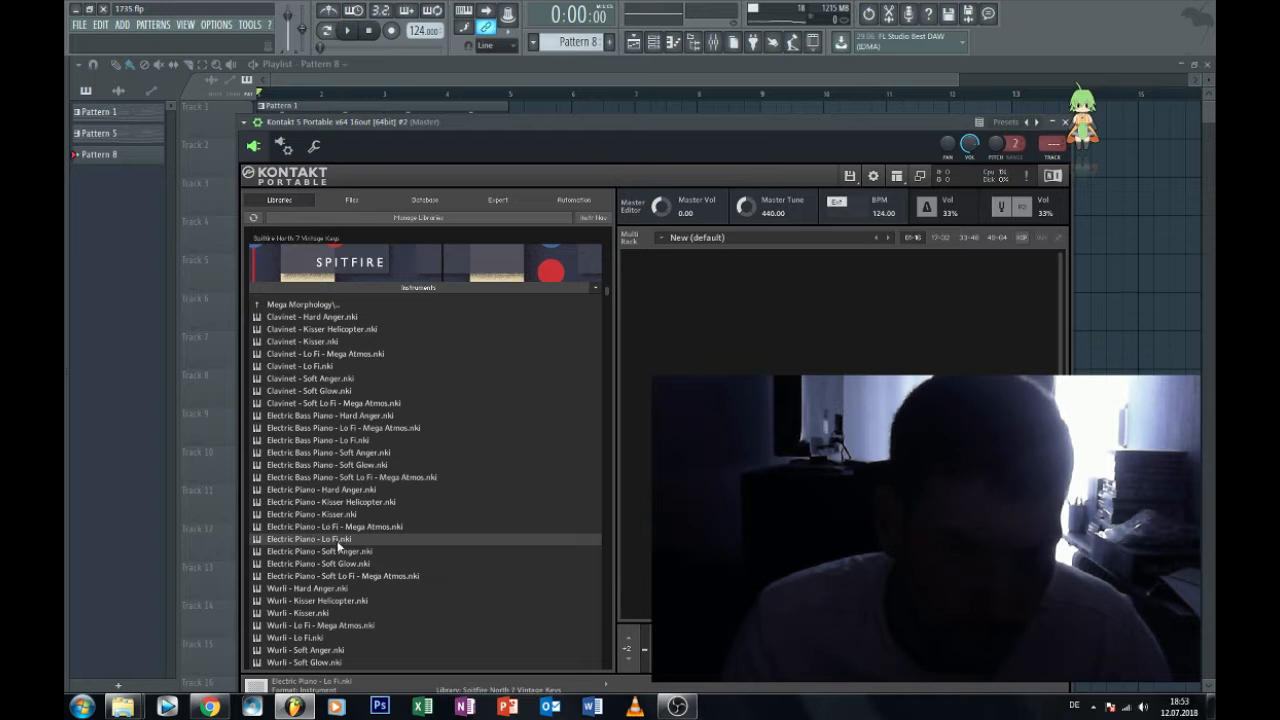
{"action": "left_click_drag", "start_coordinate": [337, 543], "coordinate": [848, 321]}
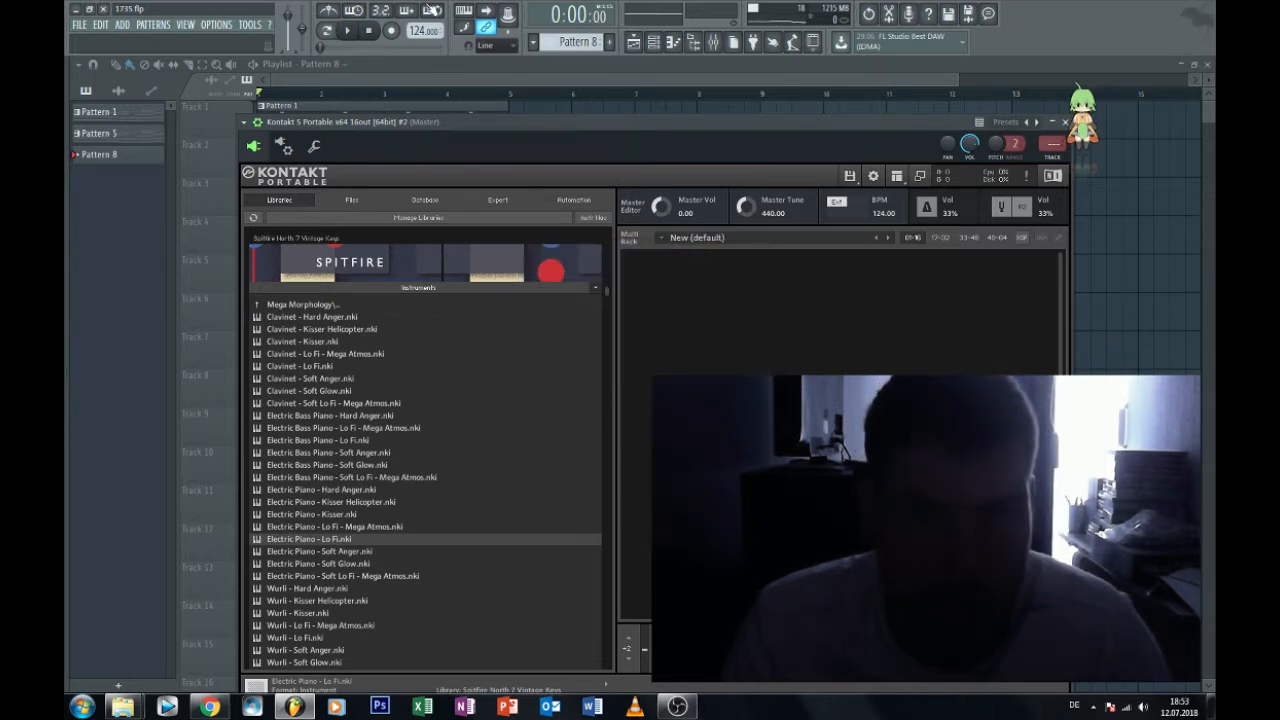
Open Pattern 1 from the playlist and copy the first Kontakt channel's notes.
{"action": "left_click", "coordinate": [381, 77]}
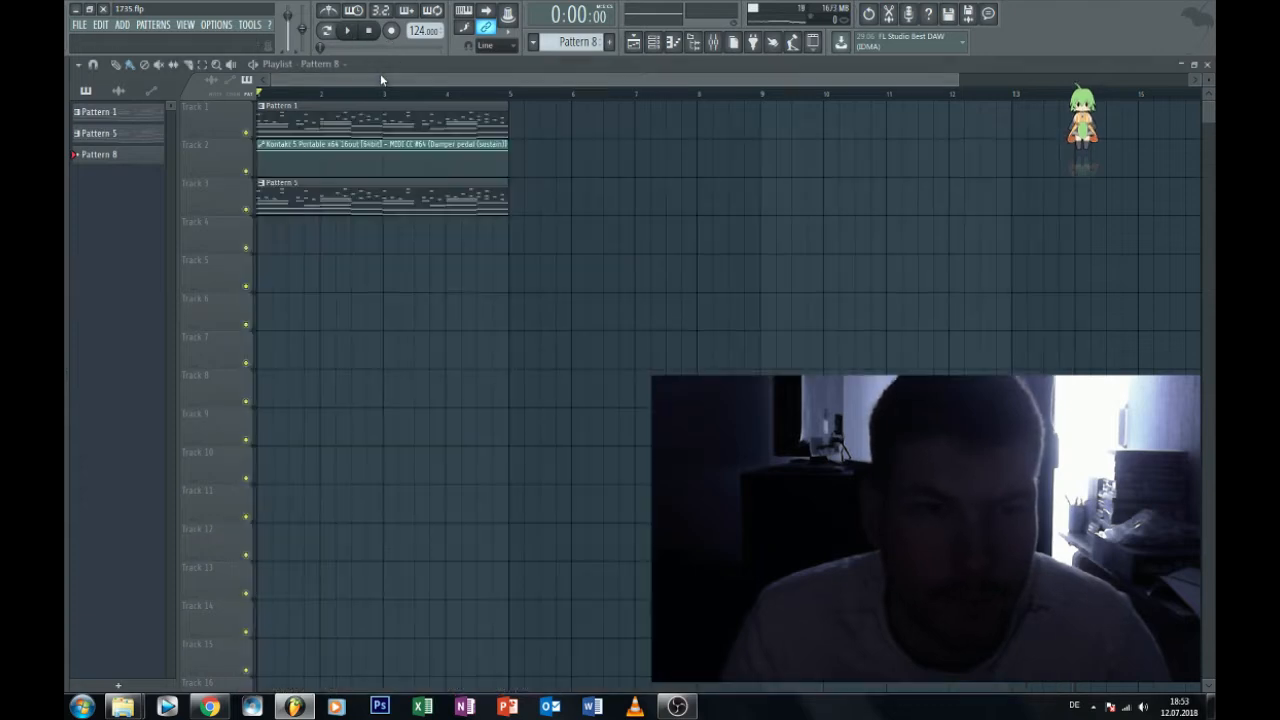
{"action": "left_click", "coordinate": [340, 124]}
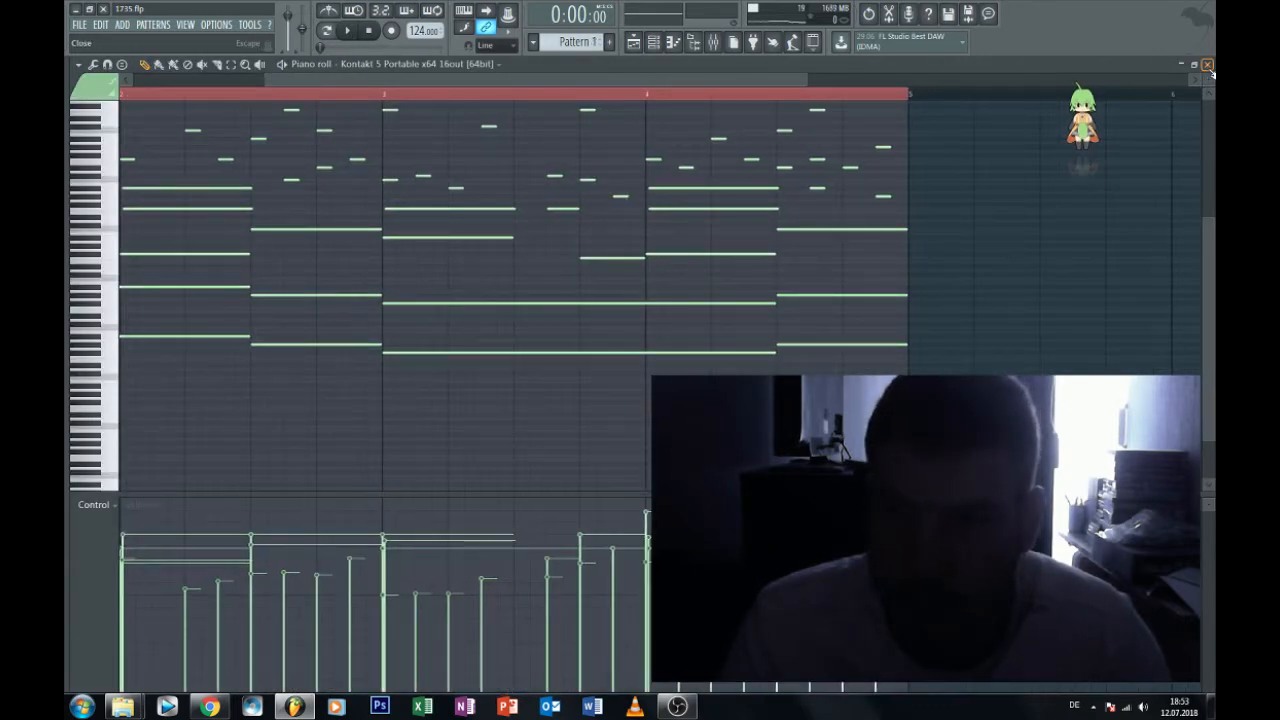
{"action": "left_click", "coordinate": [1207, 63]}
{"action": "right_click", "coordinate": [450, 165]}
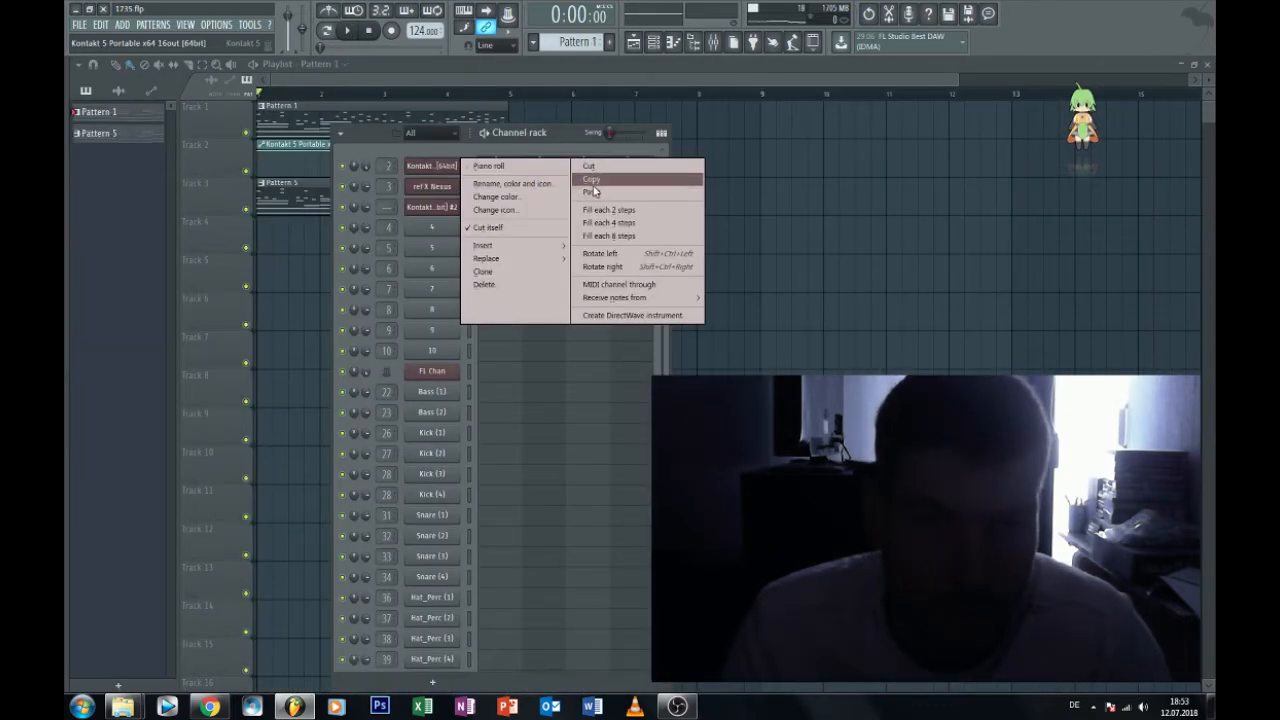
{"action": "left_click", "coordinate": [734, 209]}
Select Pattern 8, place it at the start of playlist track 4, and extend the clip to four bars.
{"action": "left_click_drag", "start_coordinate": [587, 42], "coordinate": [587, 32]}
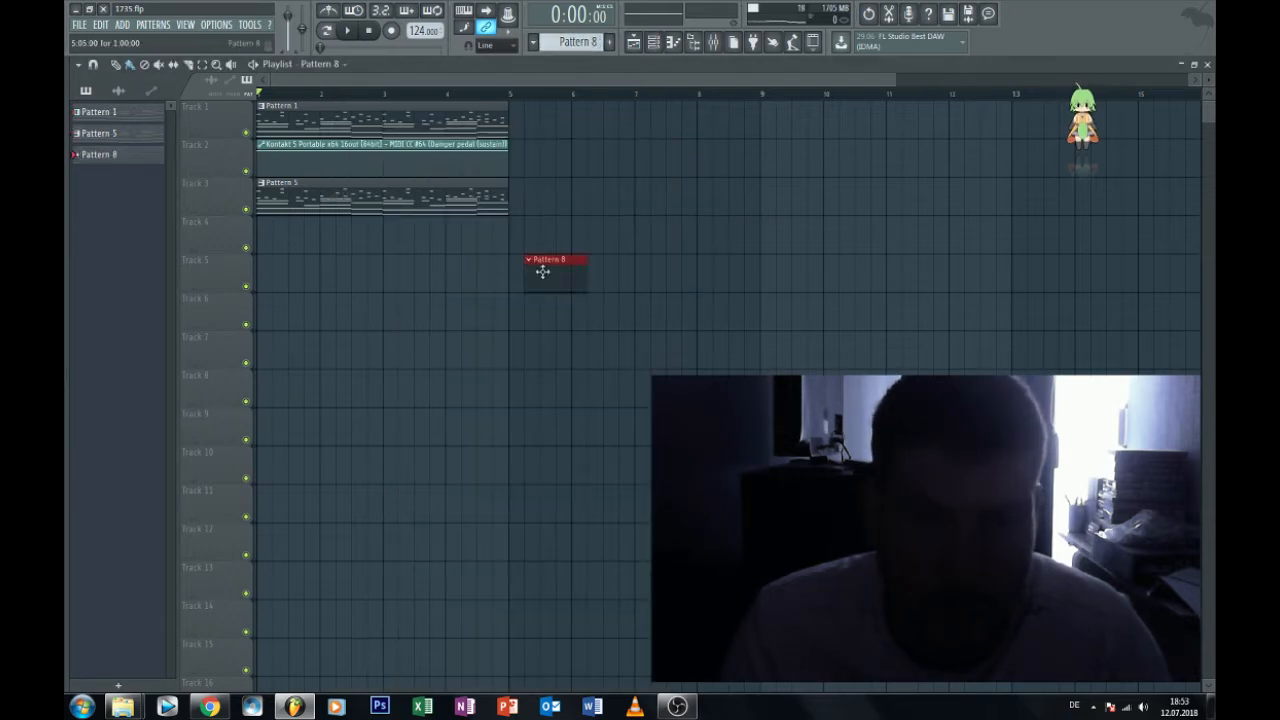
{"action": "left_click", "coordinate": [280, 234]}
{"action": "left_click_drag", "start_coordinate": [315, 226], "coordinate": [478, 264]}
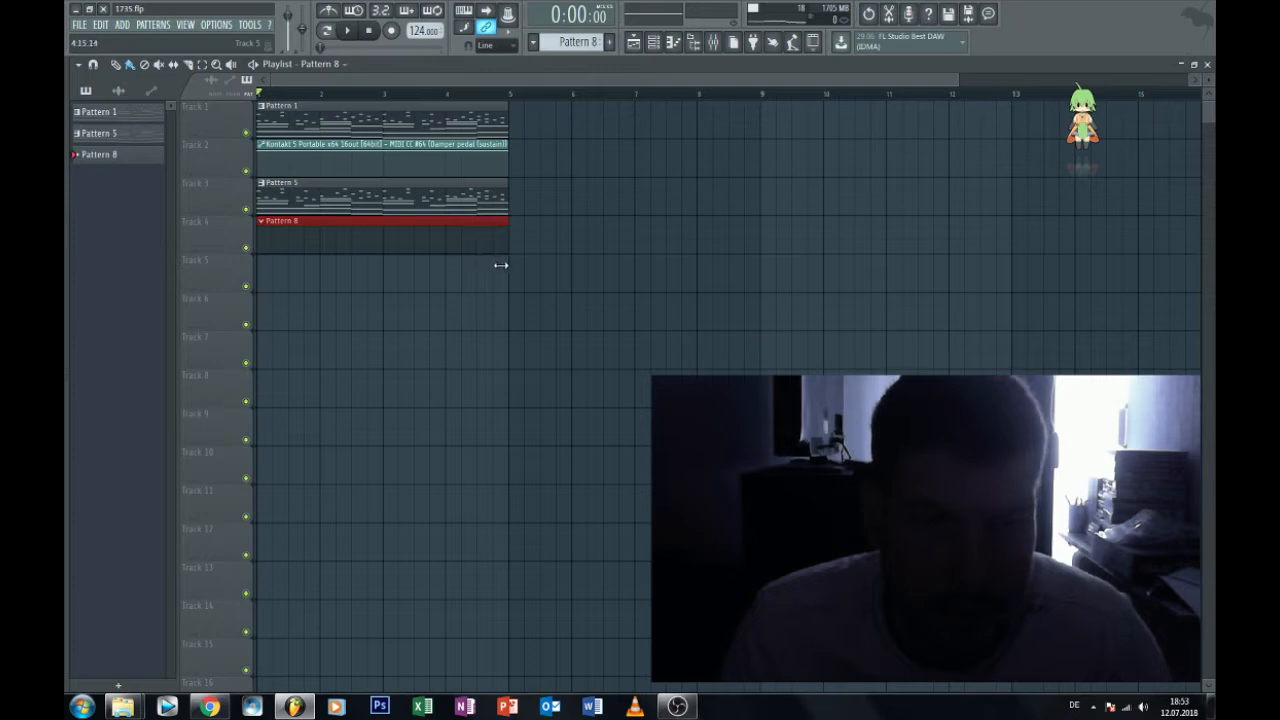
Route the second Kontakt channel to mixer track 4 and delete the empty sampler channel named 4.
{"action": "key", "text": "F6"}
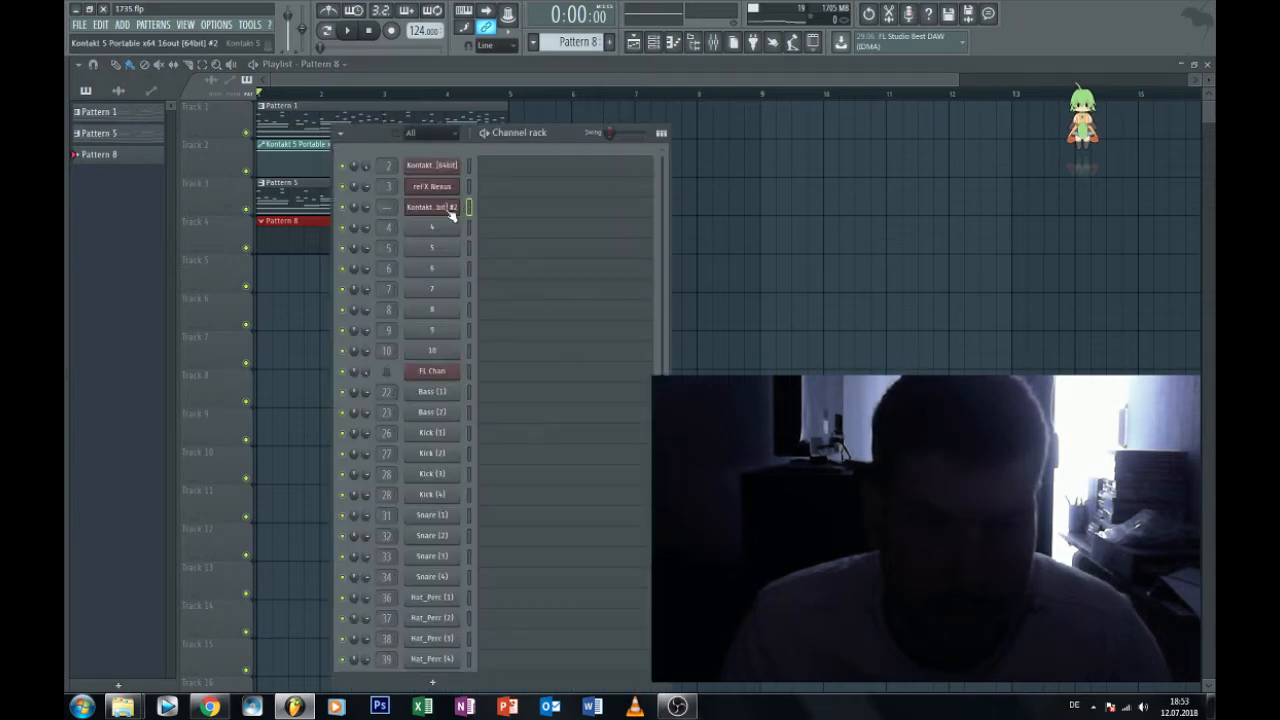
{"action": "left_click_drag", "start_coordinate": [388, 207], "coordinate": [388, 200]}
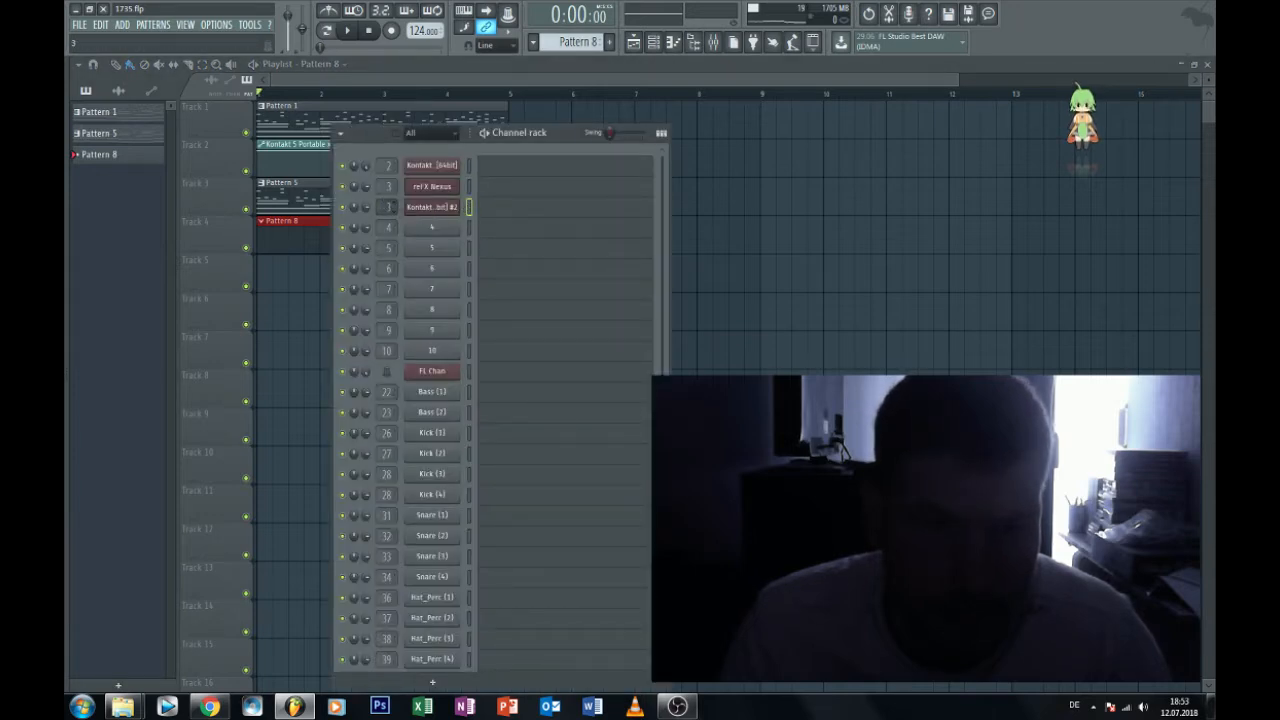
{"action": "right_click", "coordinate": [406, 222]}
{"action": "left_click", "coordinate": [490, 362]}
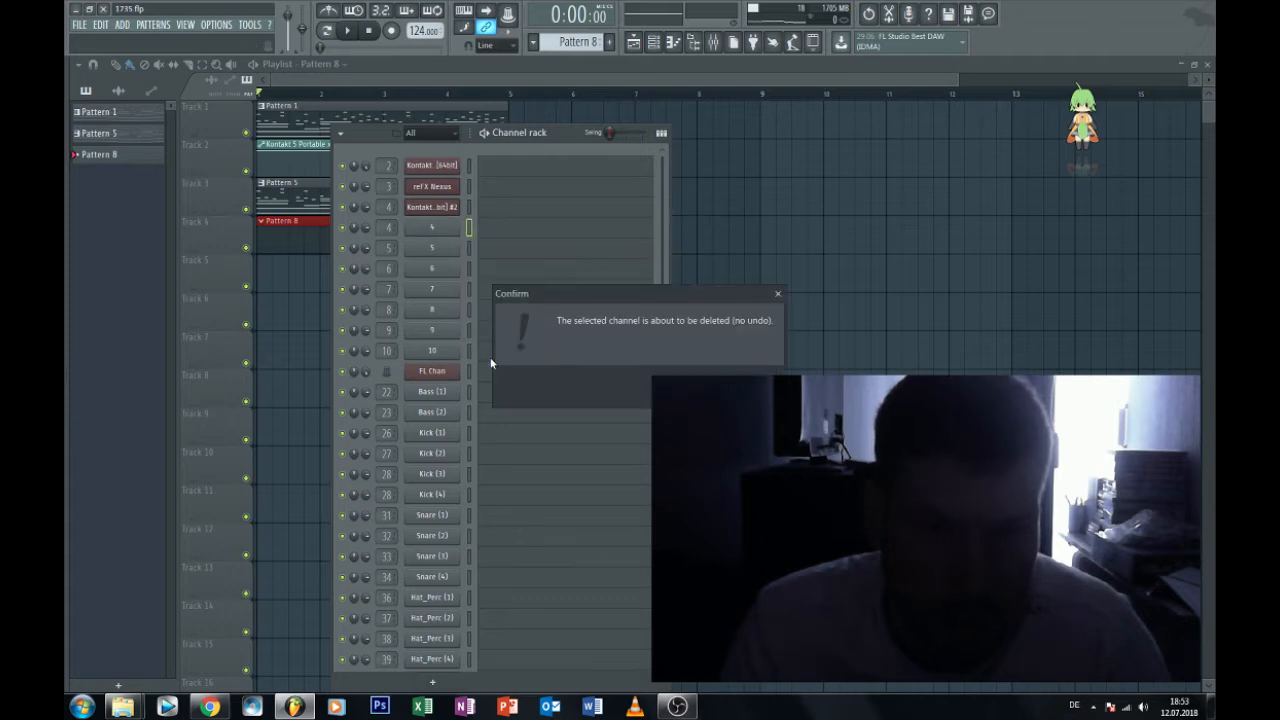
{"action": "key", "text": "Return"}
Paste the copied notes into the second Kontakt channel and play Pattern 8 in pattern mode.
{"action": "right_click", "coordinate": [463, 206]}
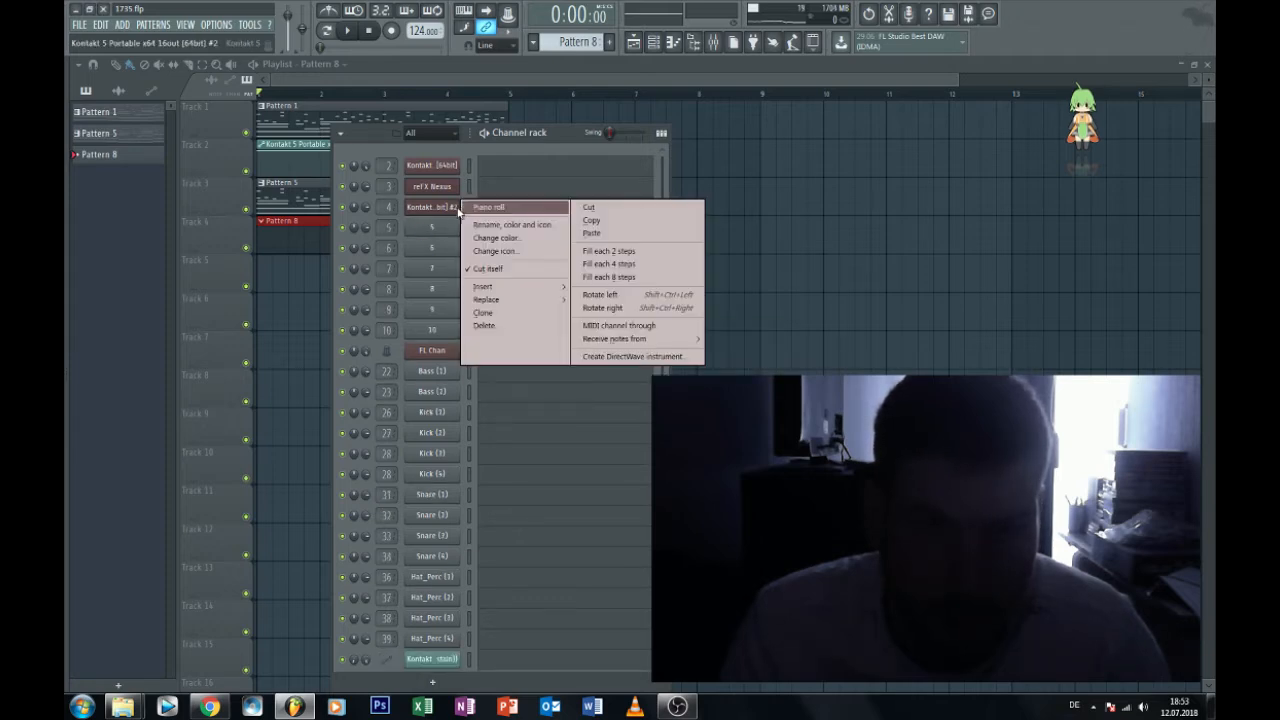
{"action": "left_click", "coordinate": [589, 242]}
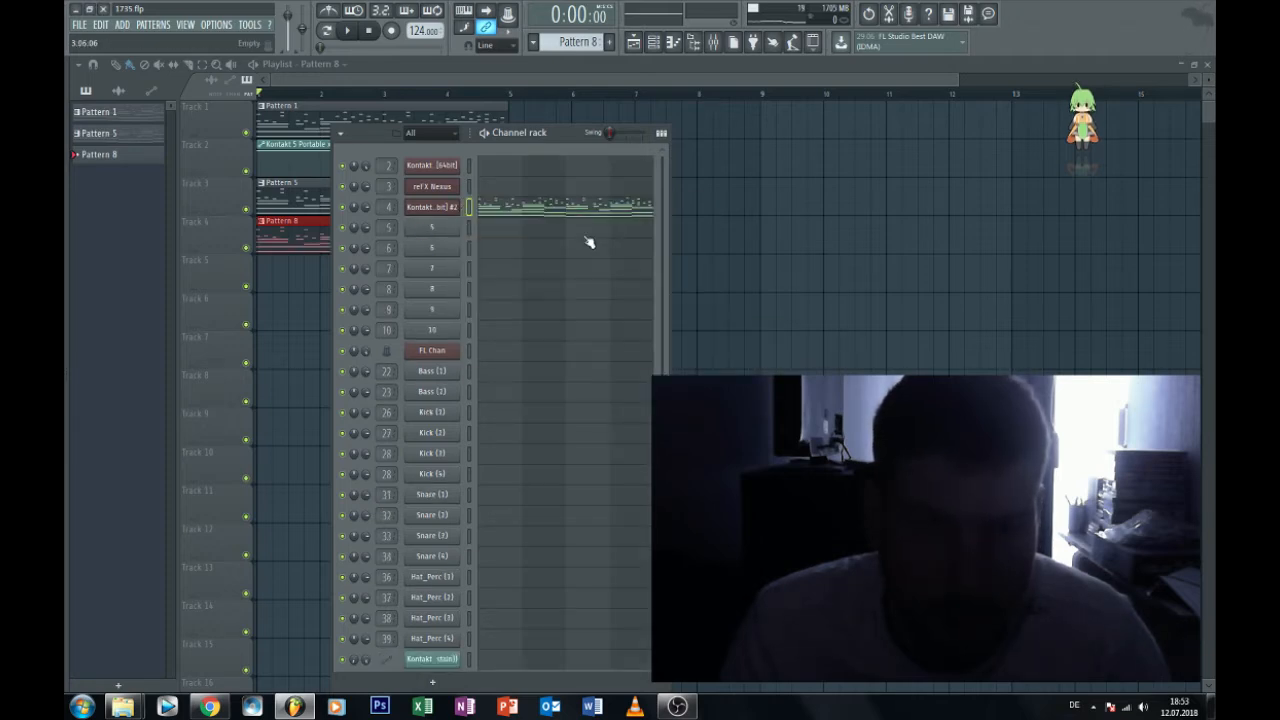
{"action": "left_click", "coordinate": [350, 33]}
{"action": "left_click", "coordinate": [326, 30]}
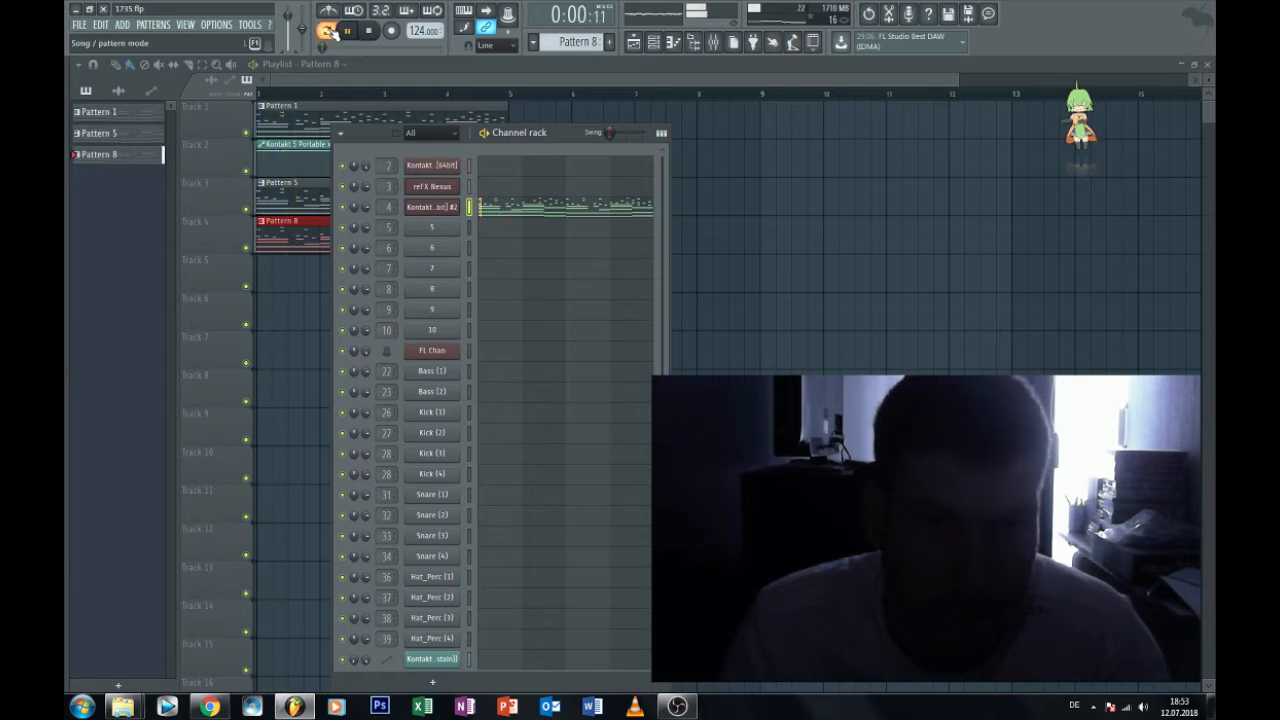
Show the mixer and switch the second Kontakt's patch to Electric Piano - Soft Anger.
{"action": "left_click", "coordinate": [713, 41]}
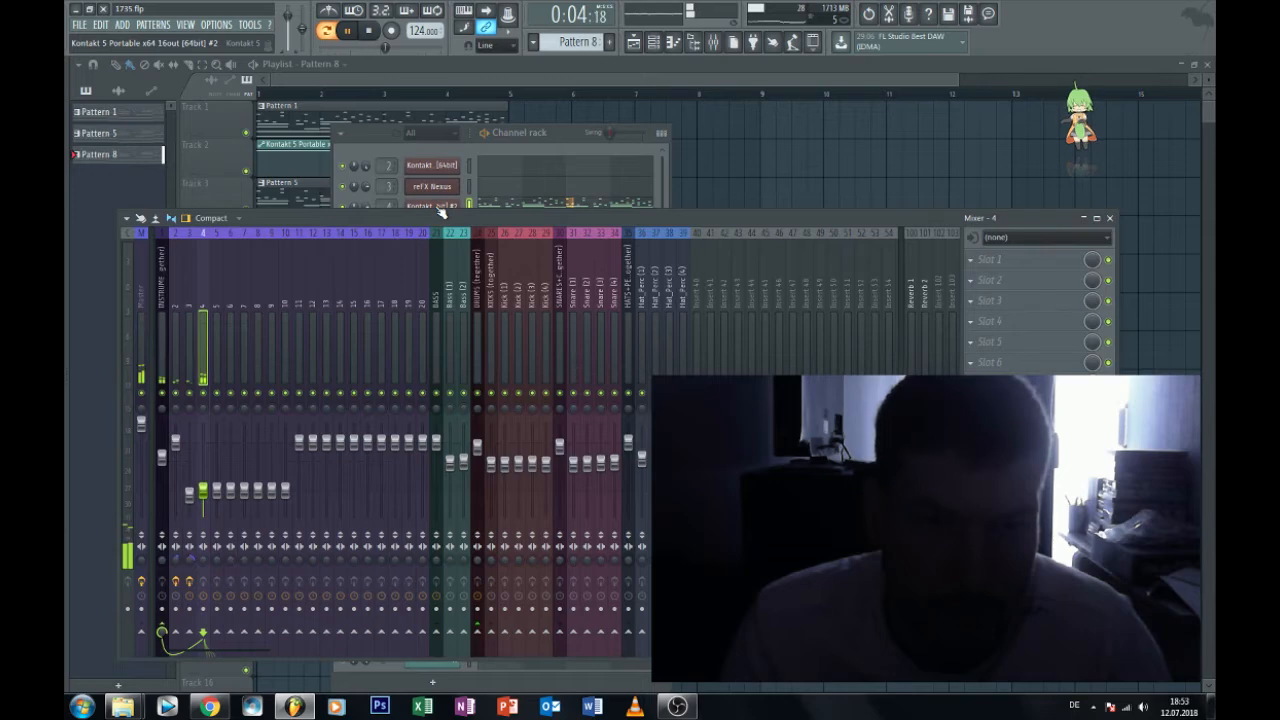
{"action": "left_click", "coordinate": [439, 206]}
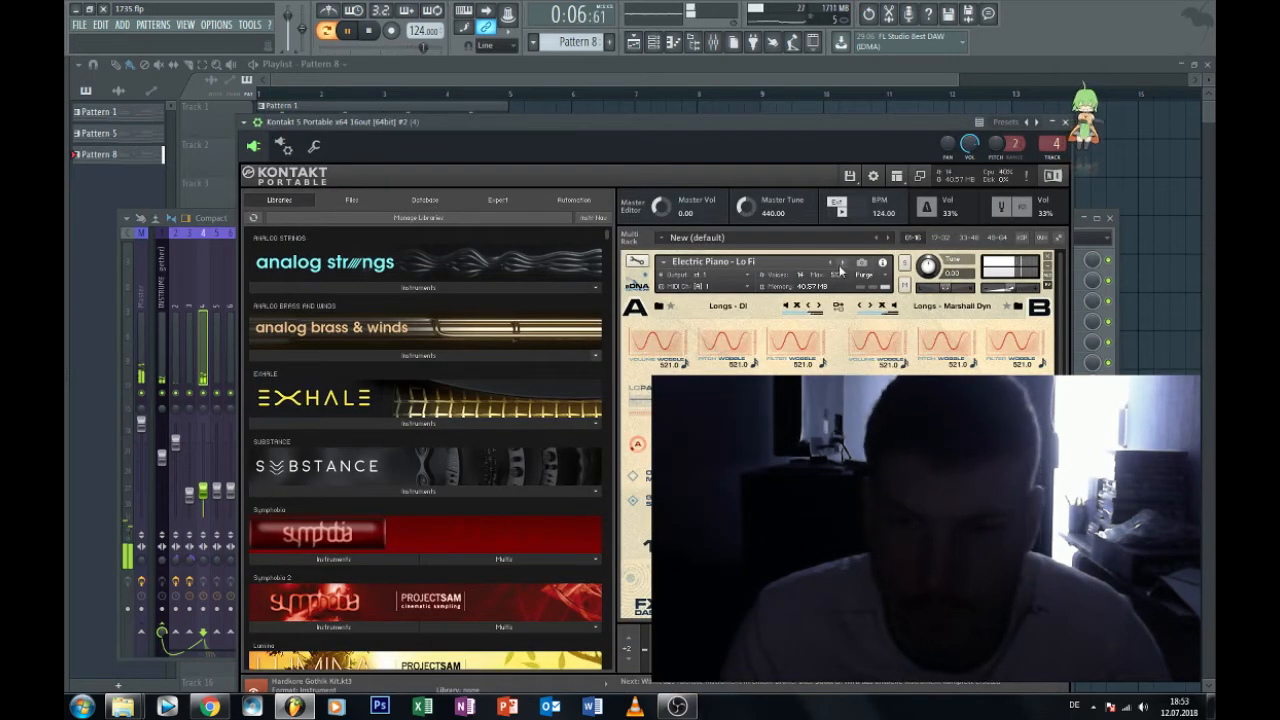
{"action": "left_click", "coordinate": [841, 263]}
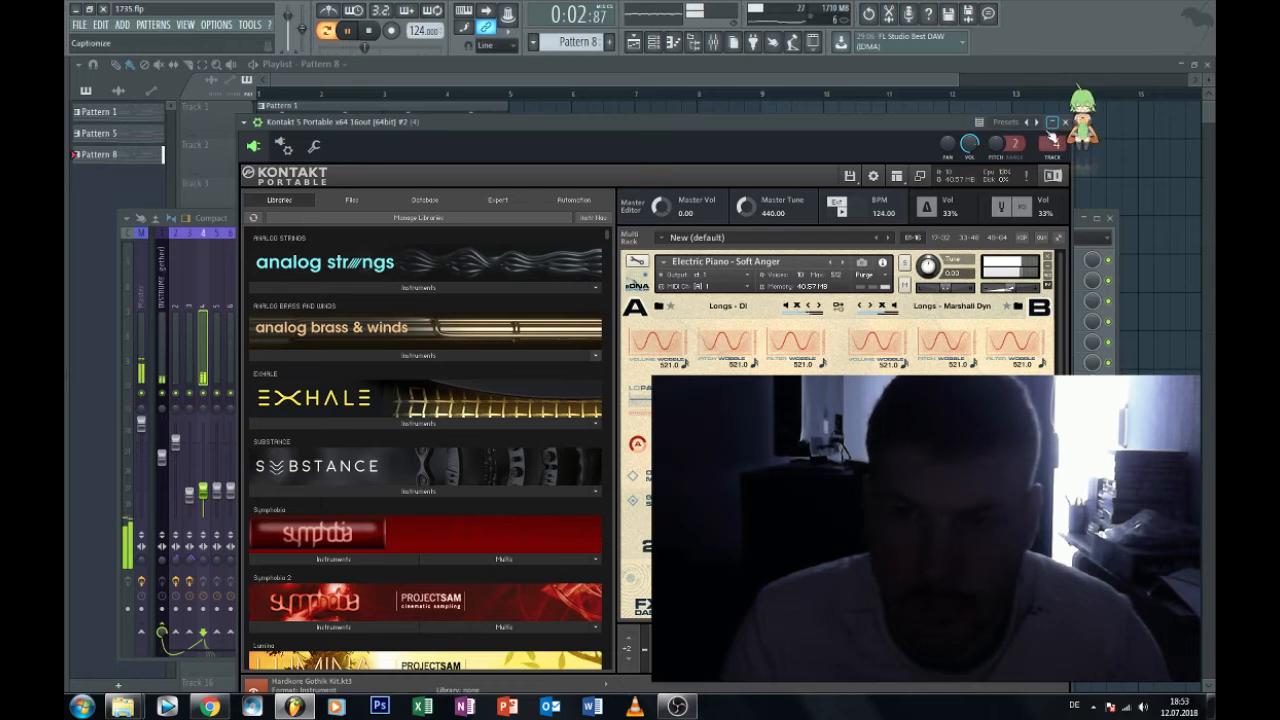
{"action": "left_click", "coordinate": [1065, 122]}
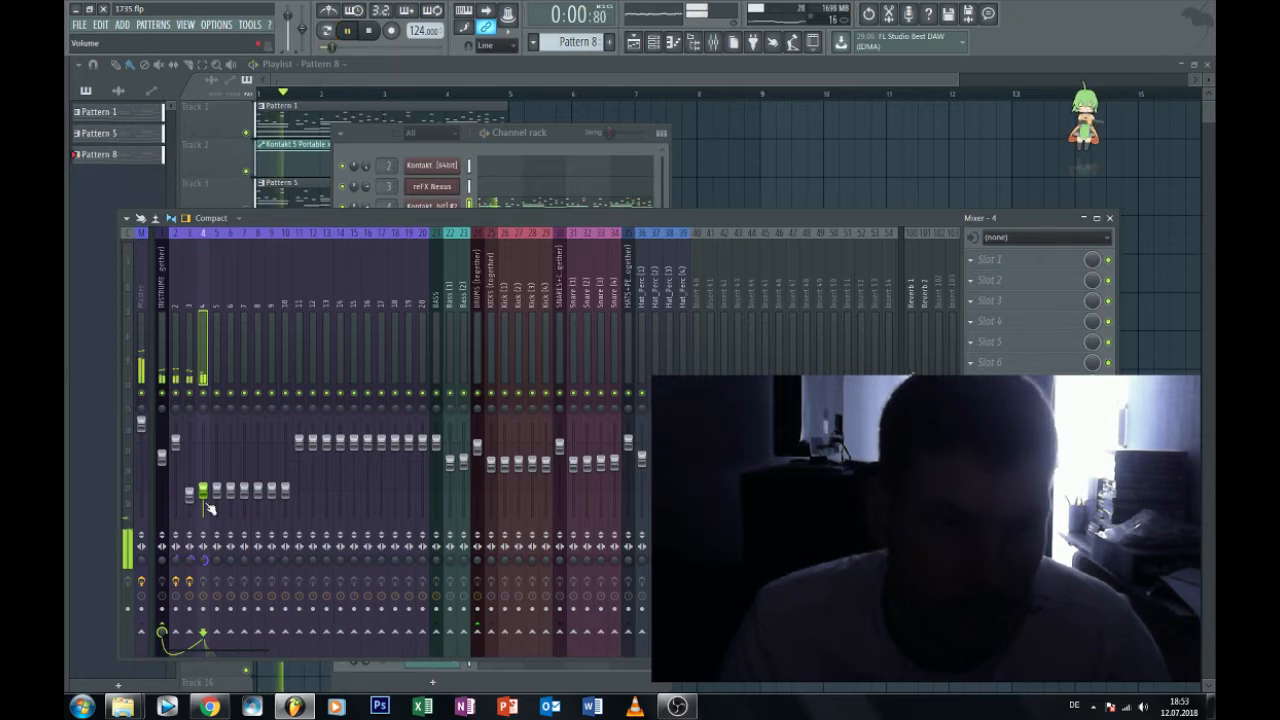
Raise mixer track 4's fader slightly and load Fruity Parametric EQ 2 in slot 10 with the 20Hz - 18kHz cut preset, adjusting its cutoffs.
{"action": "left_click_drag", "start_coordinate": [203, 490], "coordinate": [203, 483]}
{"action": "left_click", "coordinate": [970, 445]}
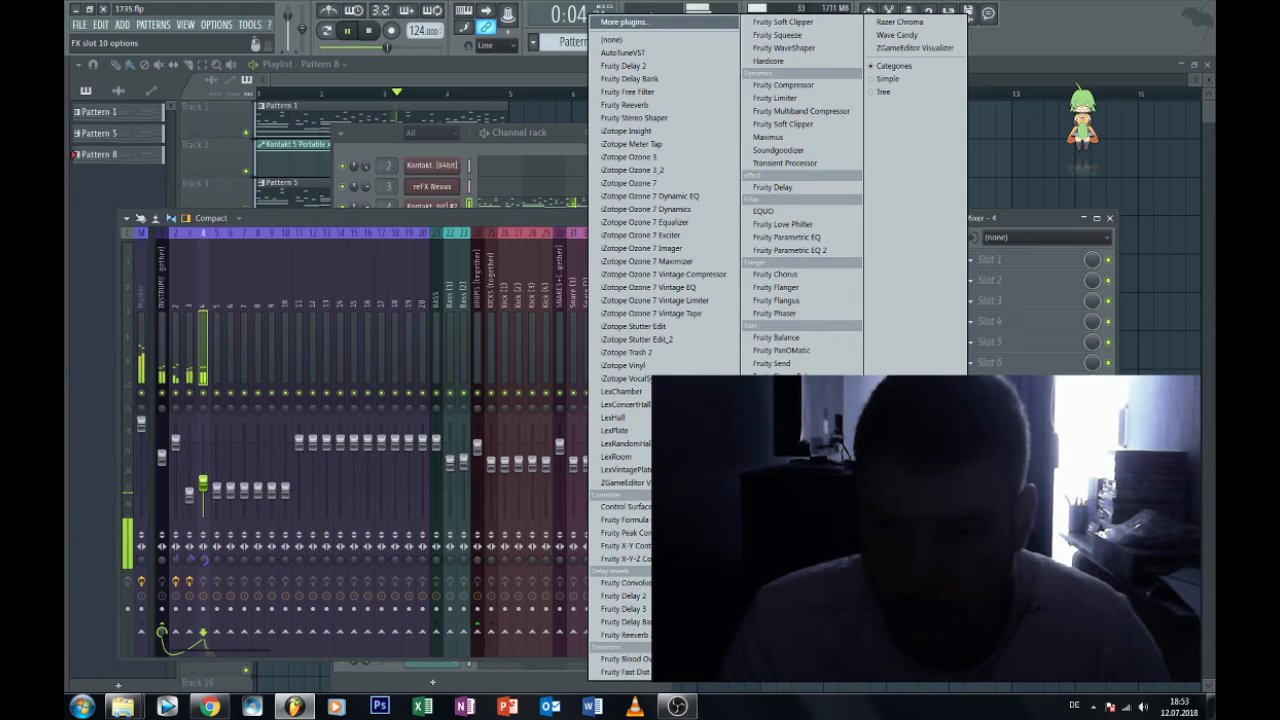
{"action": "left_click", "coordinate": [832, 249]}
{"action": "left_click", "coordinate": [517, 181]}
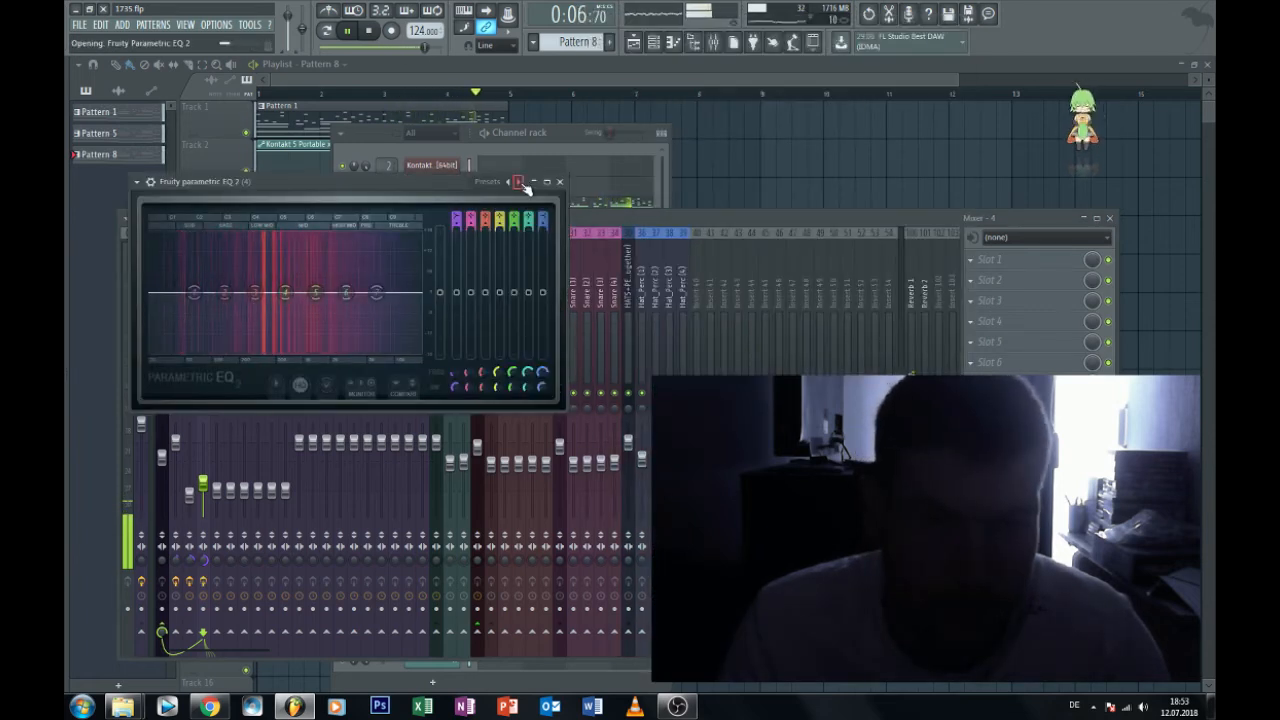
{"action": "mouse_move", "coordinate": [537, 380]}
{"action": "left_mouse_down"}
{"action": "mouse_move", "coordinate": [545, 416]}
{"action": "mouse_move", "coordinate": [545, 402]}
{"action": "left_mouse_up"}
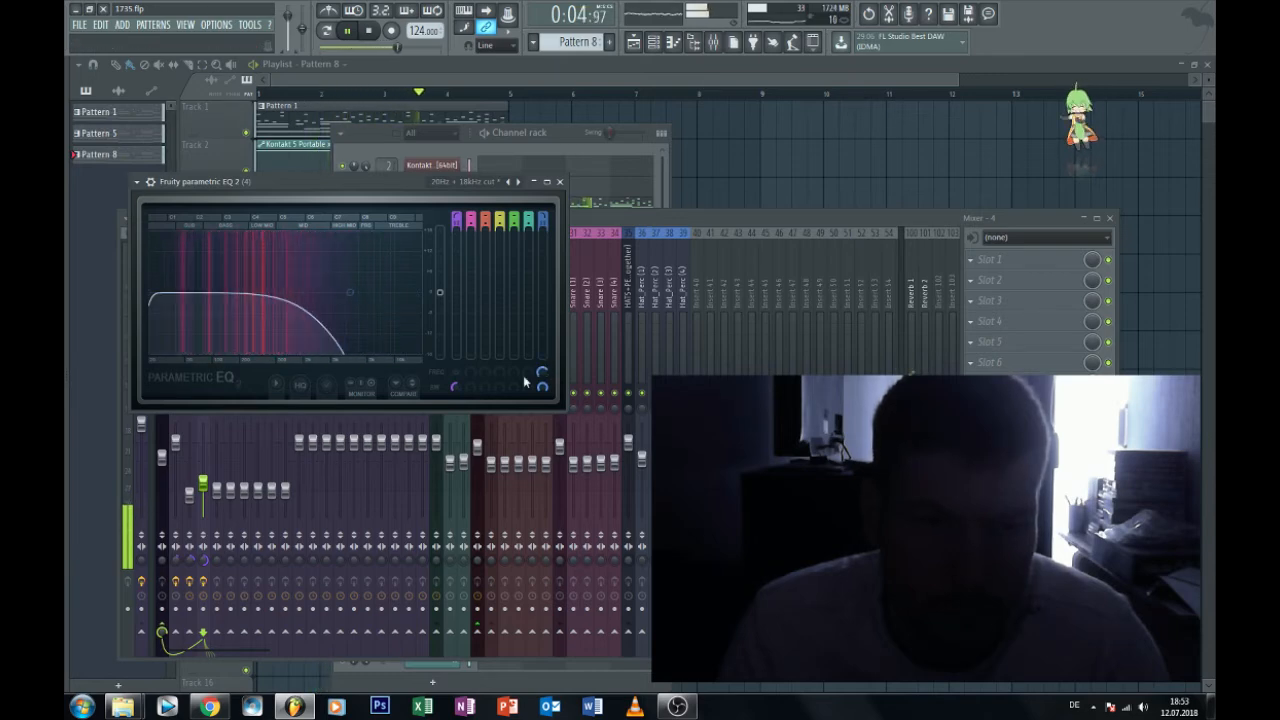
{"action": "left_click_drag", "start_coordinate": [456, 387], "coordinate": [456, 356]}
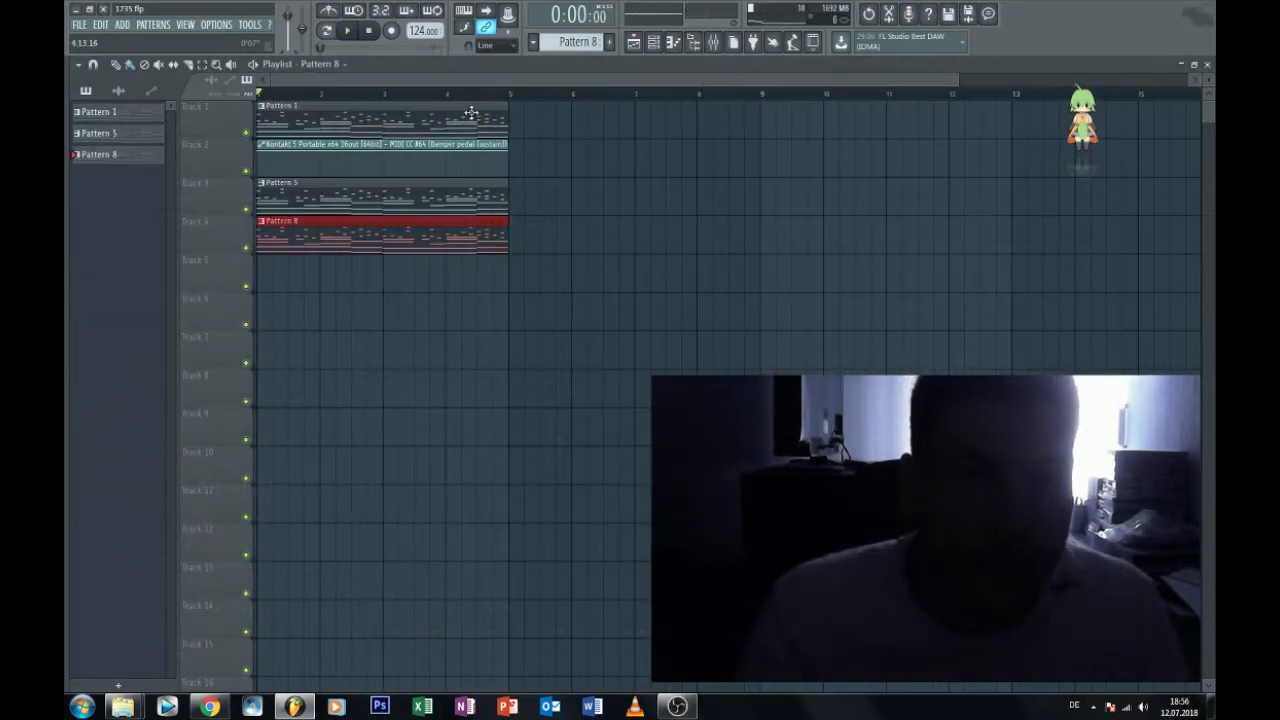
Create Pattern 11, place it at the start of playlist track 5, and extend the clip to four bars.
{"action": "left_click", "coordinate": [653, 43]}
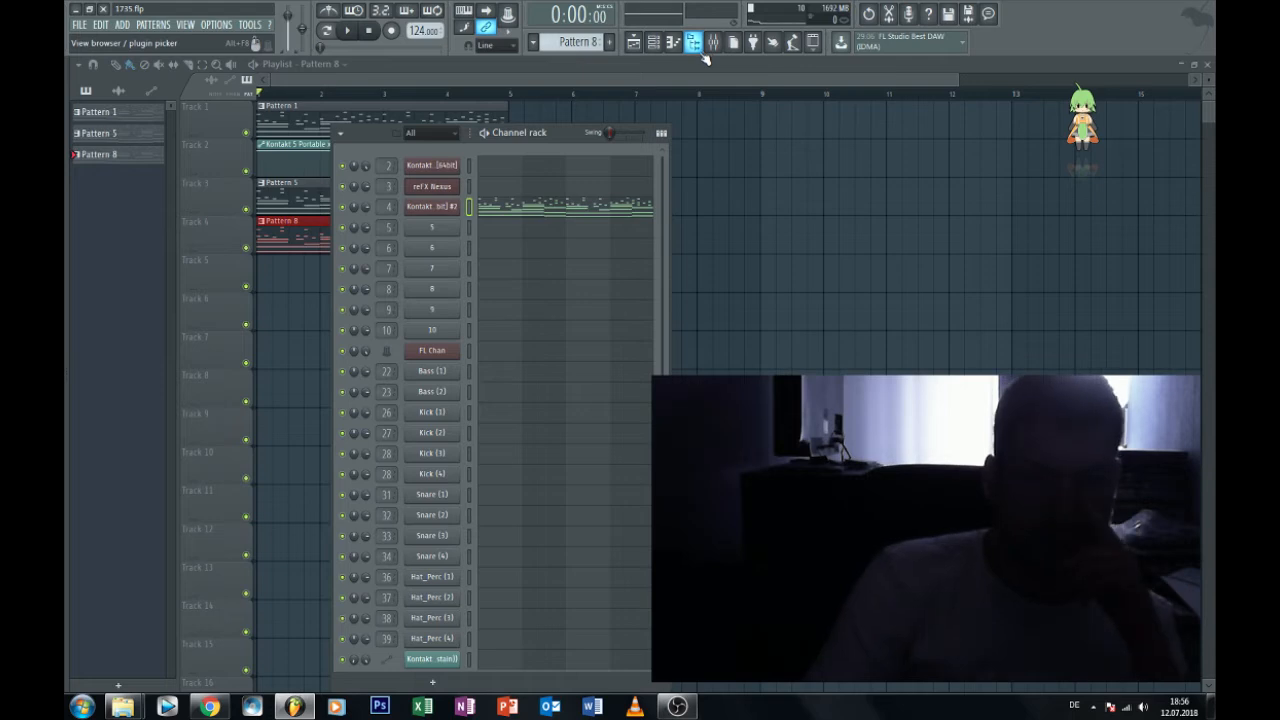
{"action": "left_click", "coordinate": [726, 150]}
{"action": "key", "text": "F4"}
{"action": "left_click_drag", "start_coordinate": [558, 277], "coordinate": [505, 269]}
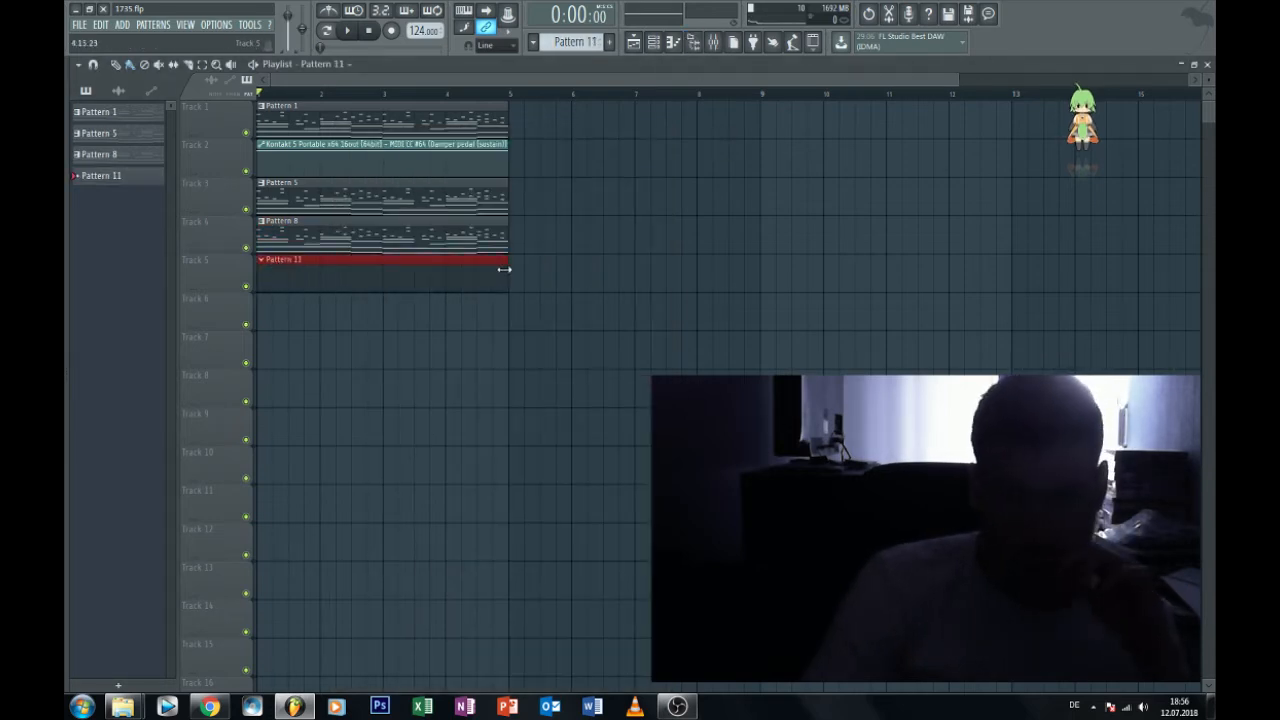
Replace empty channel 5 with Kontakt 5 Portable x64 16out and load EXHALE.nki from the EXHALE library.
{"action": "key", "text": "F6"}
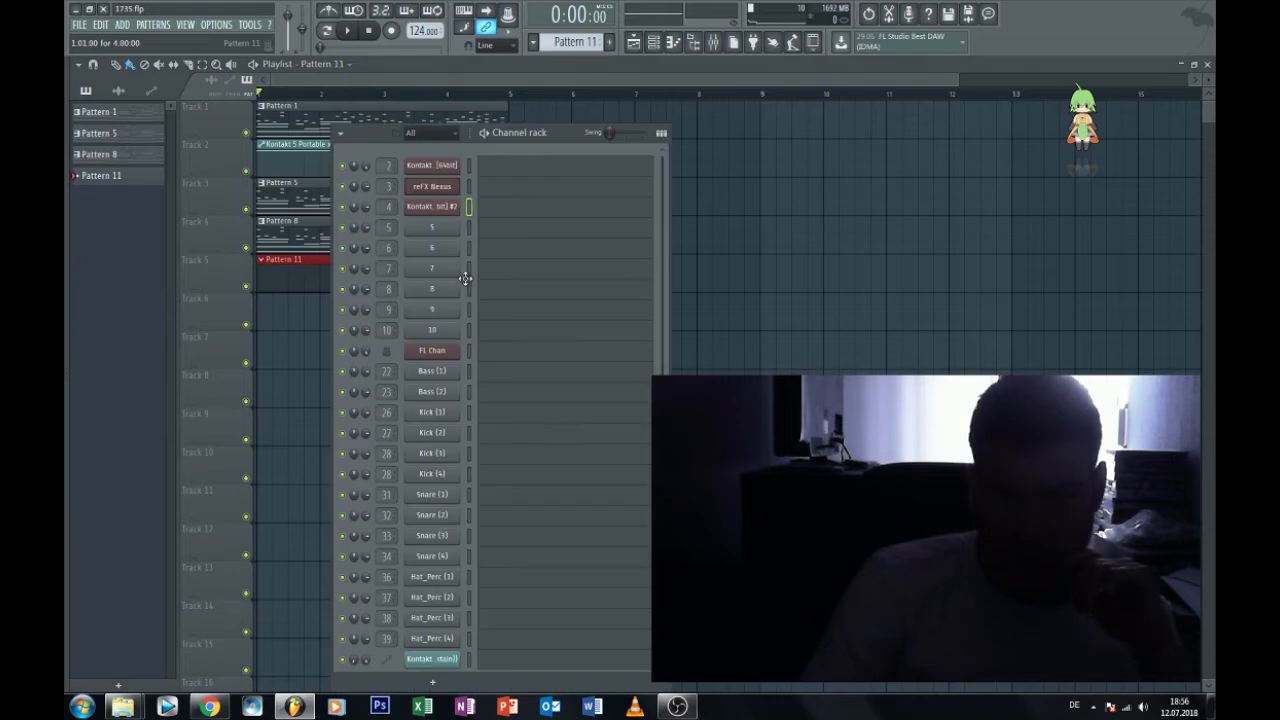
{"action": "right_click", "coordinate": [432, 232]}
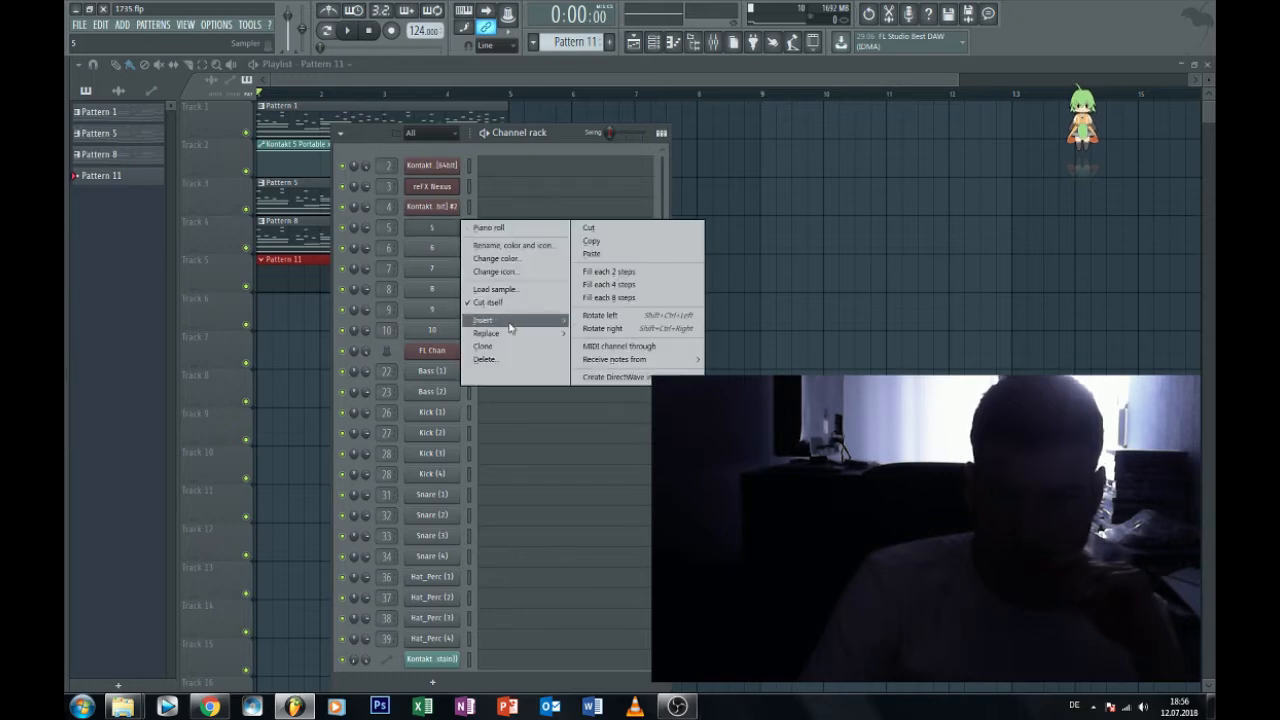
{"action": "mouse_move", "coordinate": [509, 333]}
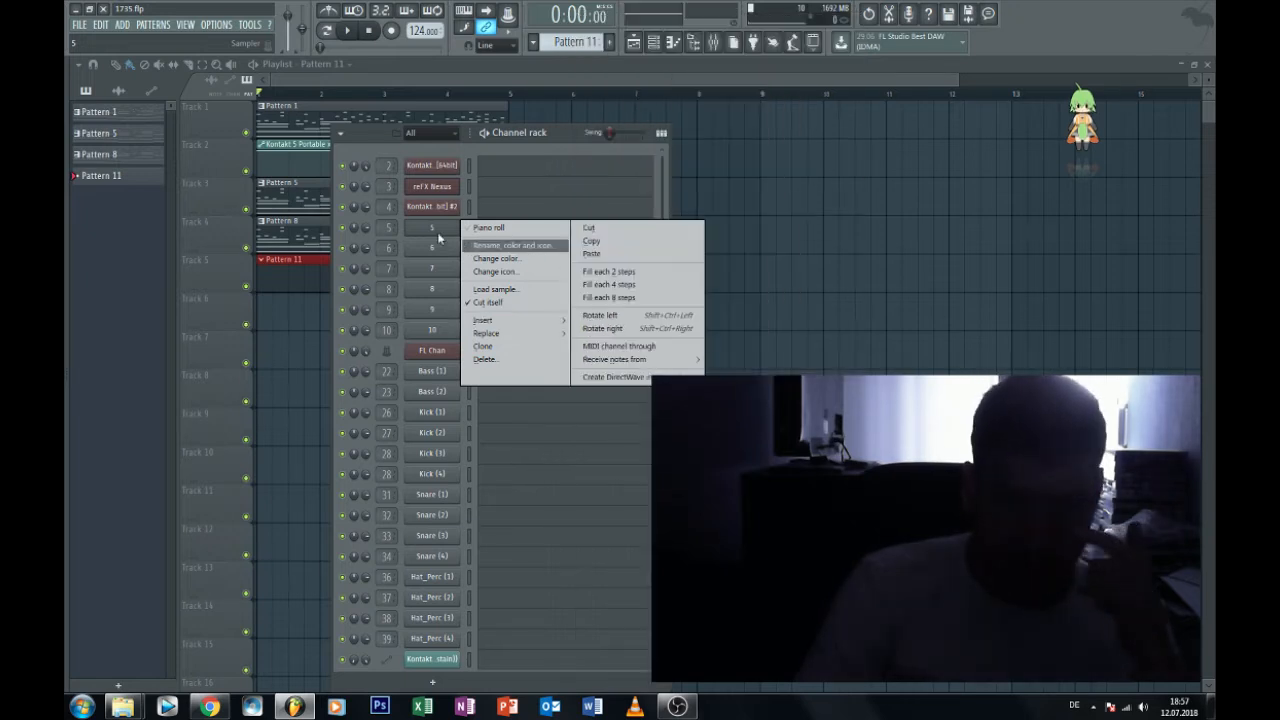
{"action": "left_click", "coordinate": [438, 233]}
{"action": "right_click", "coordinate": [438, 233]}
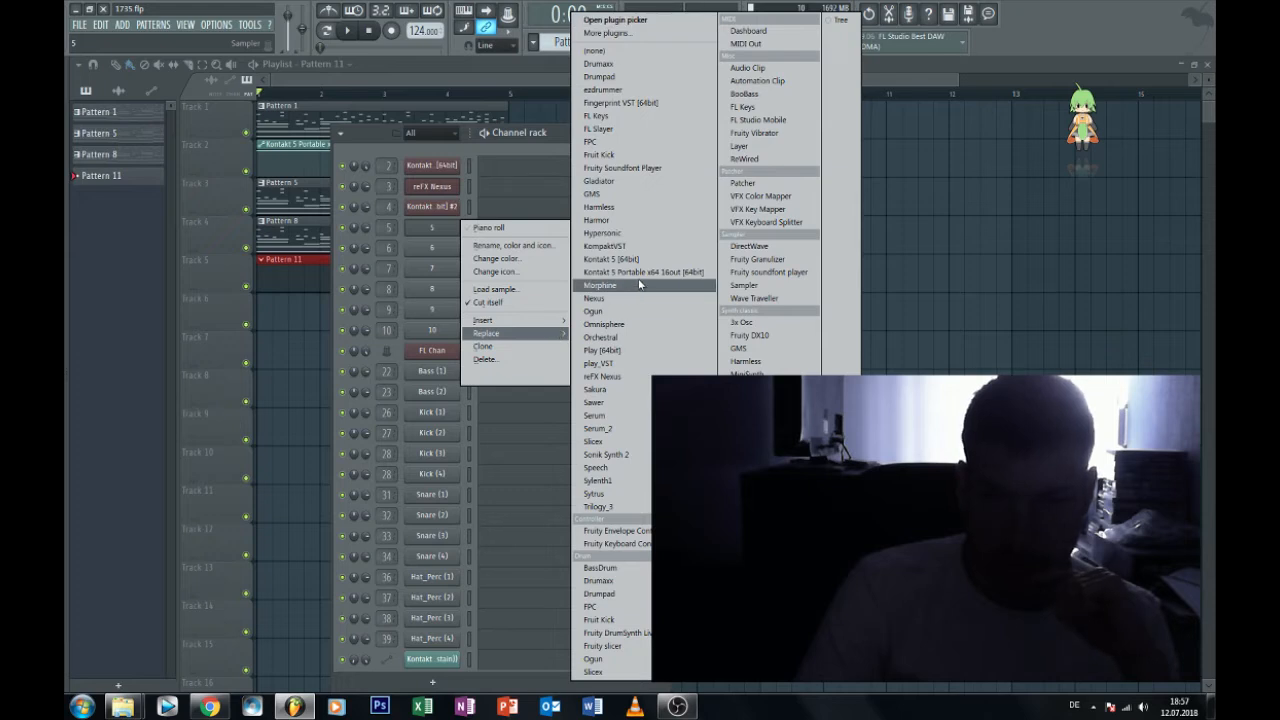
{"action": "left_click", "coordinate": [641, 272]}
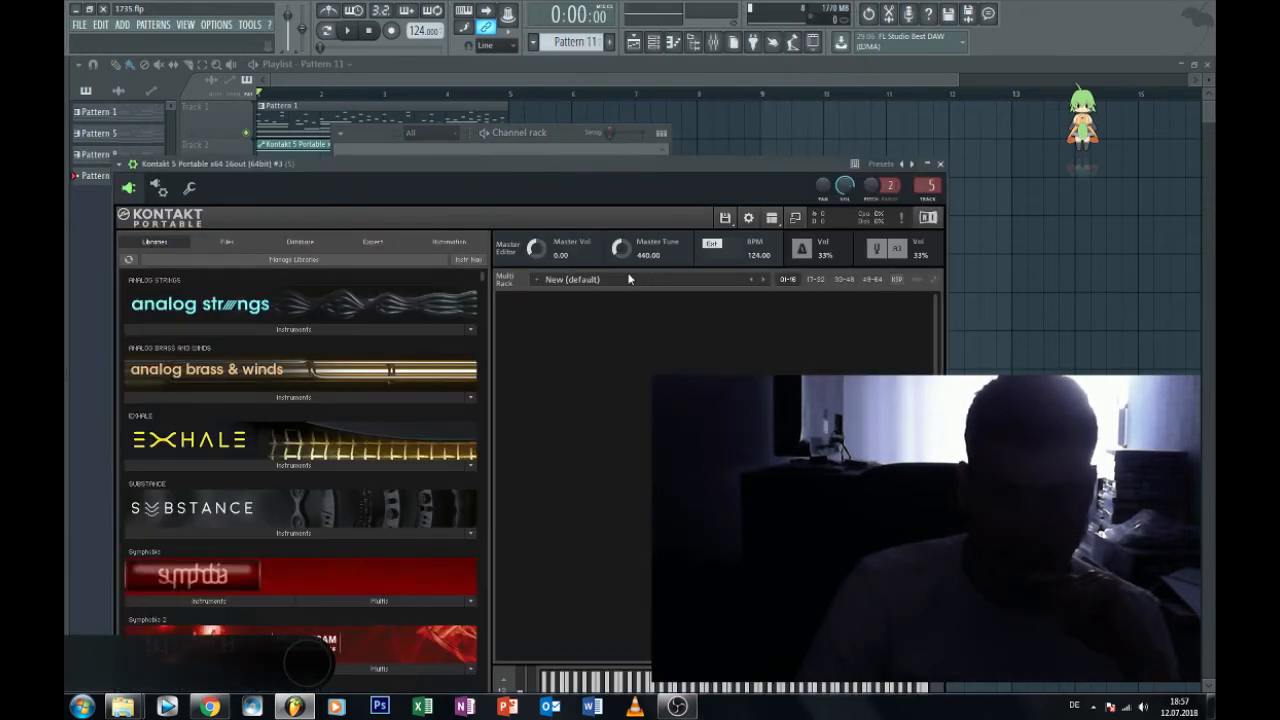
{"action": "left_click", "coordinate": [246, 464]}
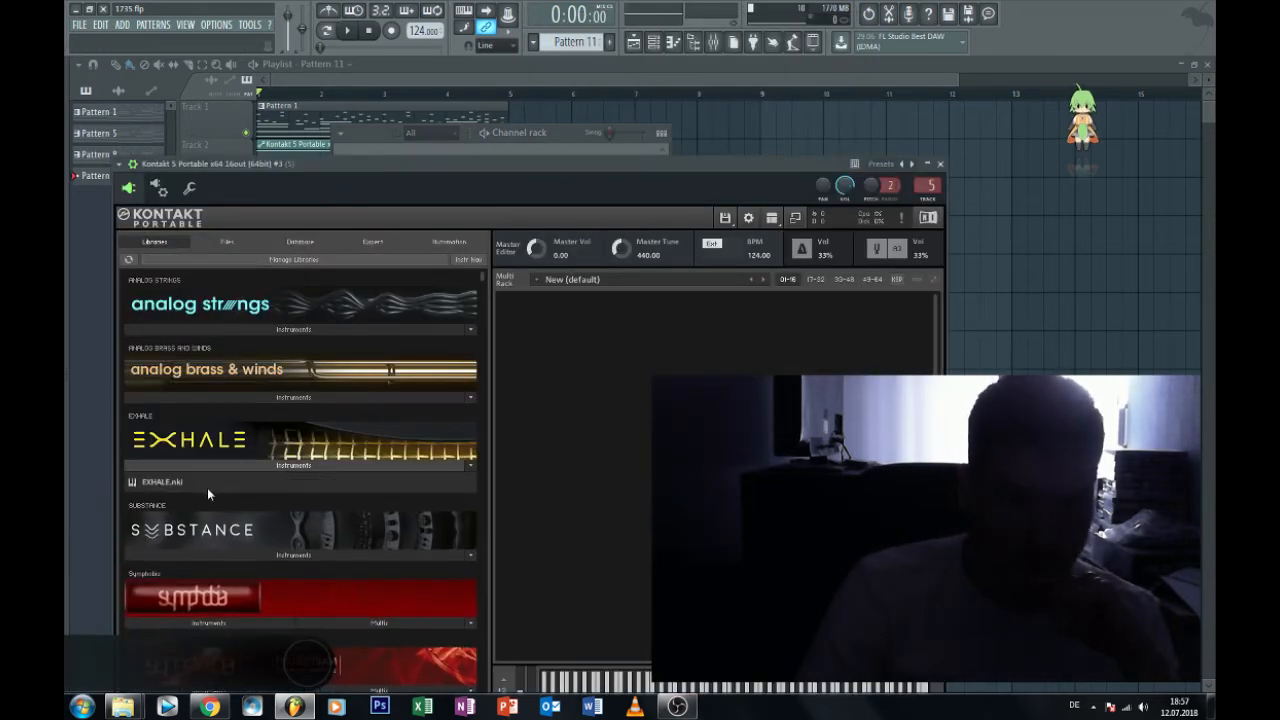
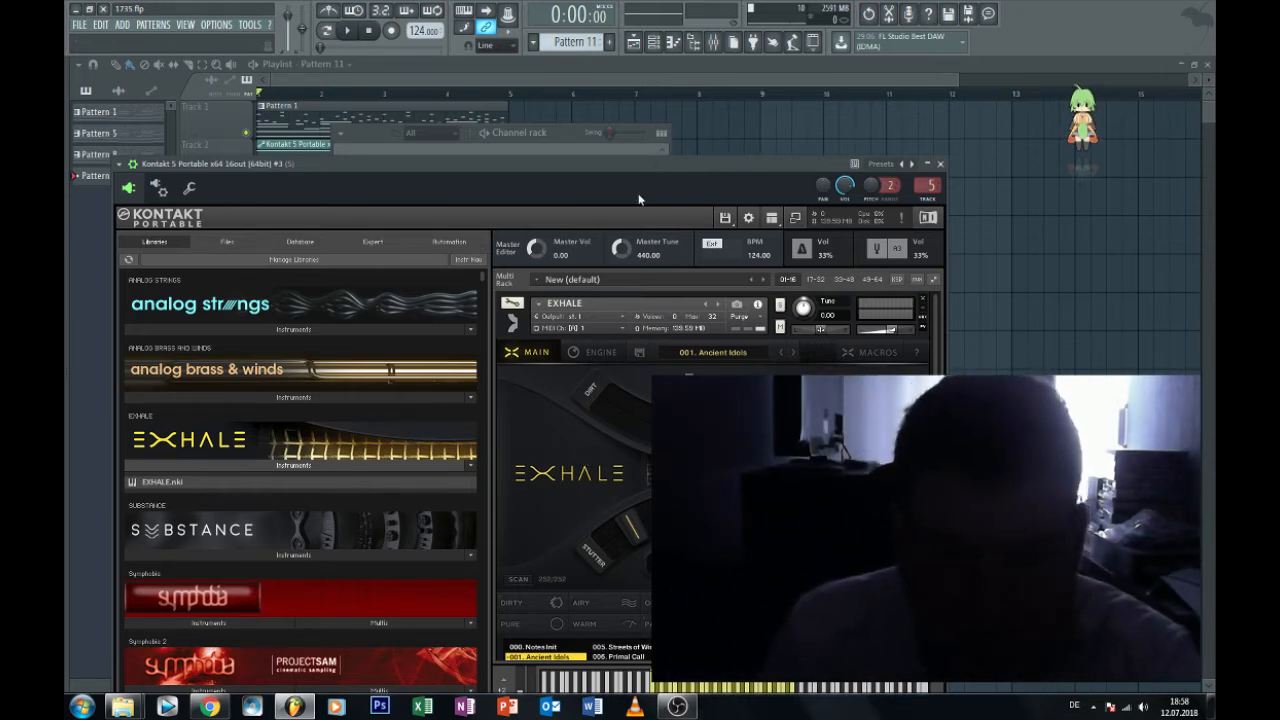
{"action": "left_click_drag", "start_coordinate": [655, 165], "coordinate": [691, 94]}
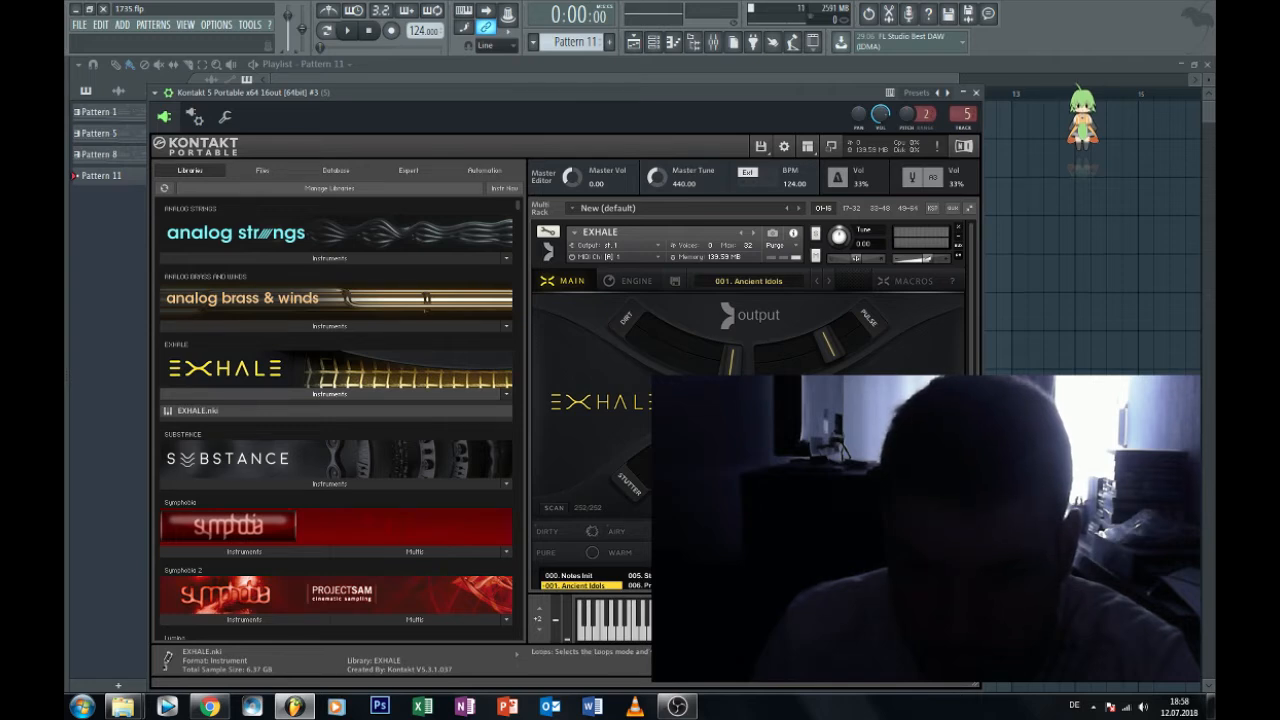
Compare EXHALE's Loops, Slices and Notes modes and settle on Loops mode.
{"action": "left_click", "coordinate": [889, 403]}
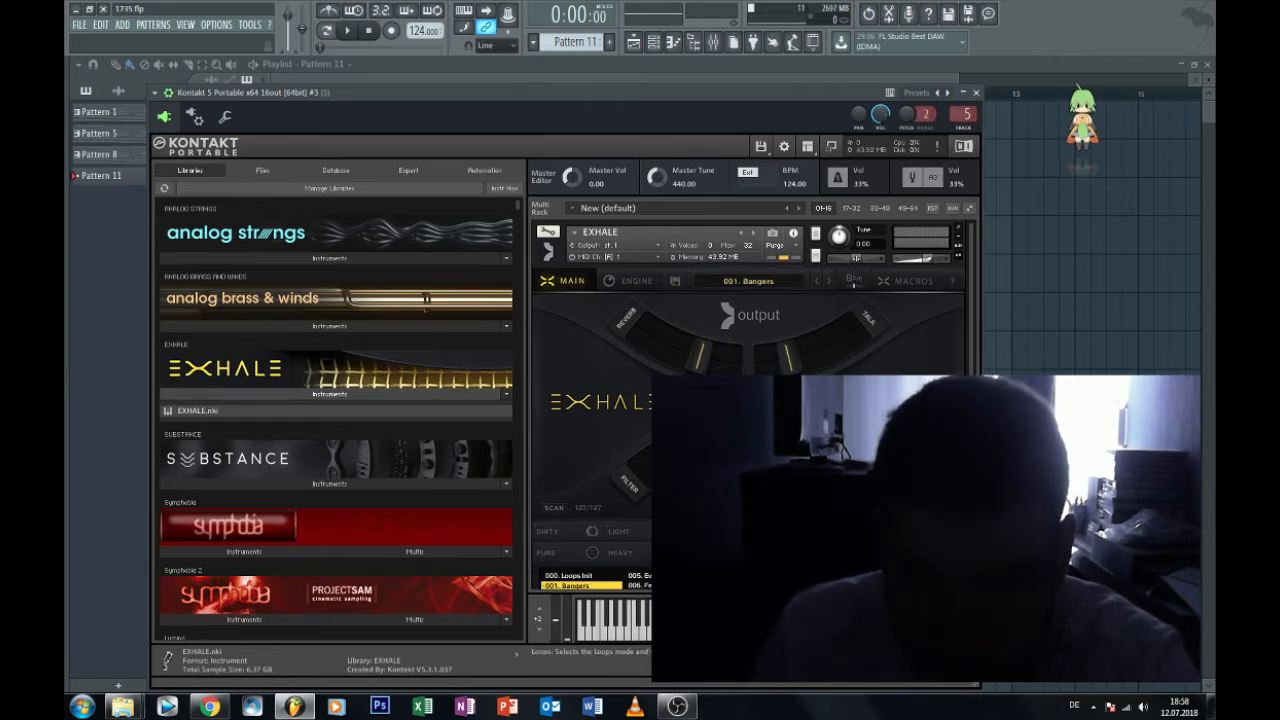
{"action": "left_click", "coordinate": [889, 421]}
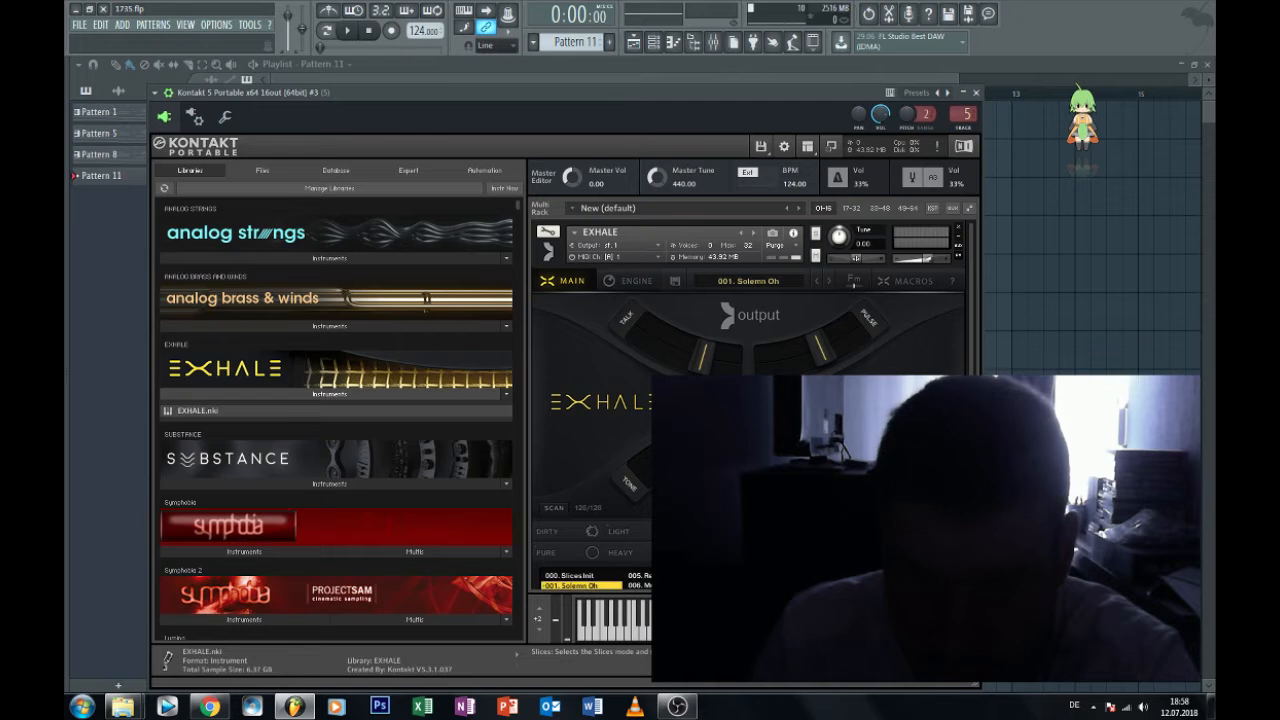
{"action": "scroll", "coordinate": [749, 405], "scroll_direction": "down", "scroll_amount": 3}
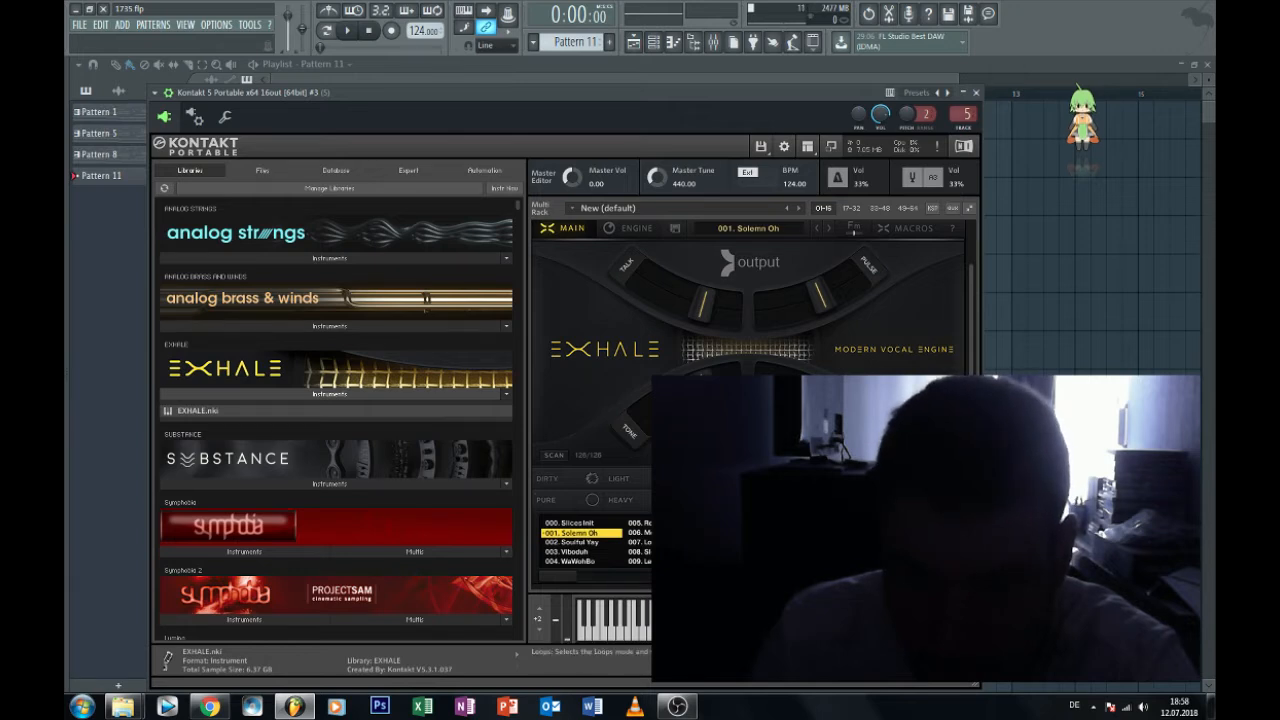
{"action": "left_click", "coordinate": [749, 437]}
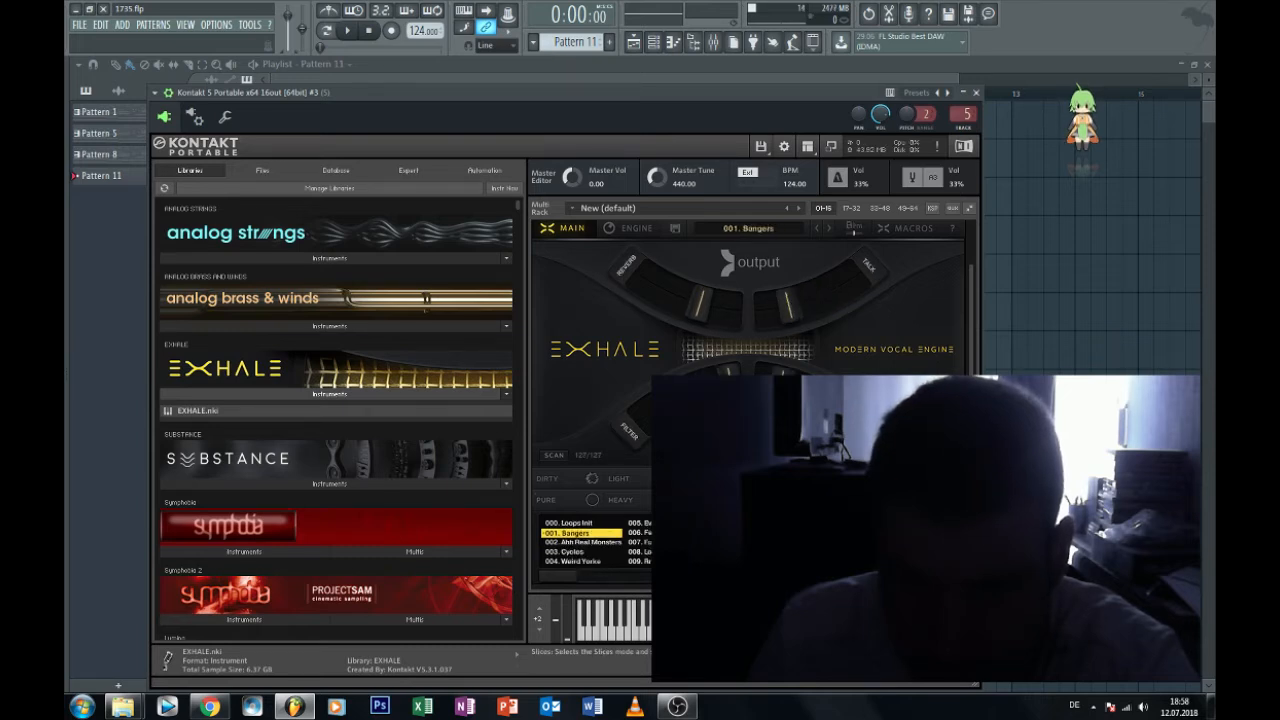
{"action": "left_click", "coordinate": [802, 445]}
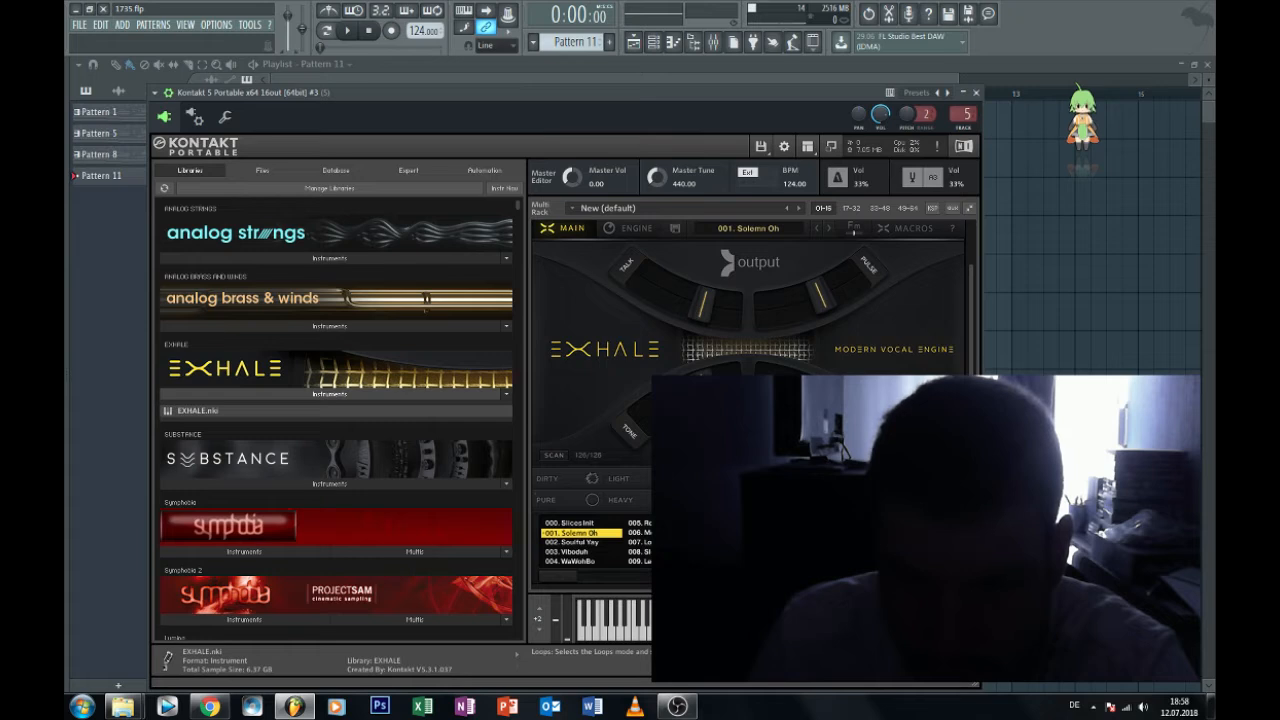
{"action": "left_click", "coordinate": [748, 445]}
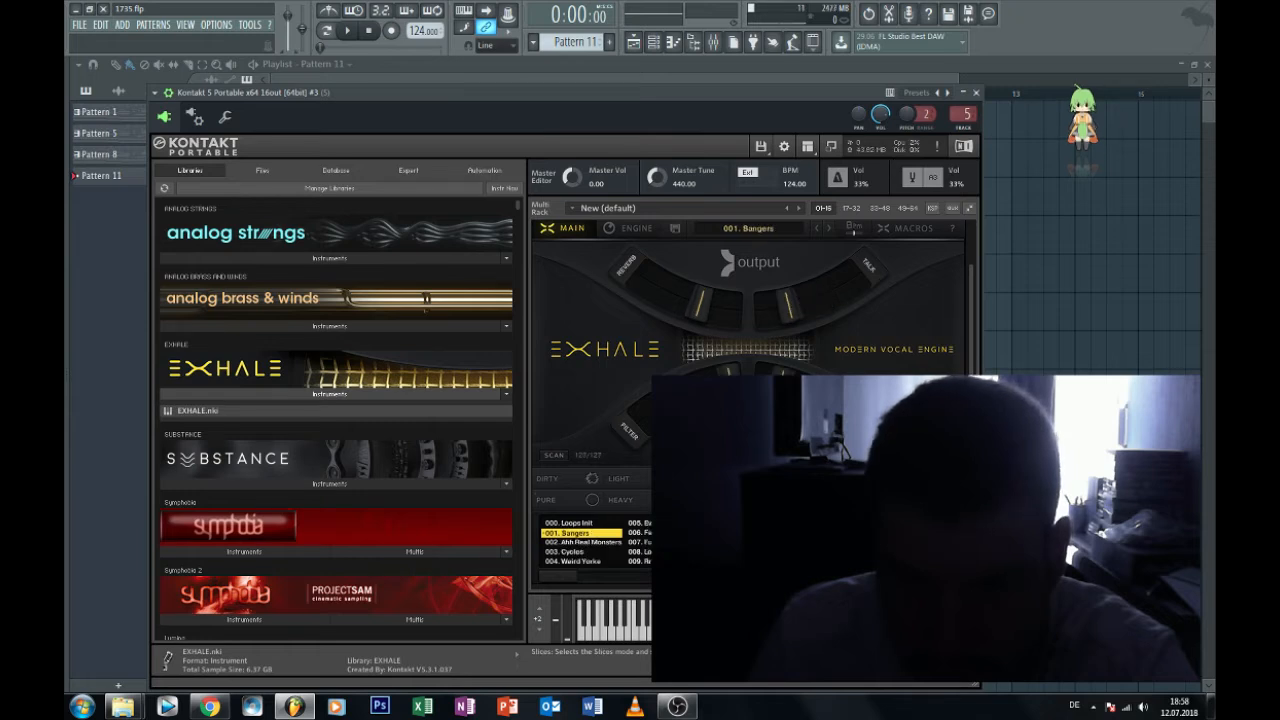
{"action": "left_click", "coordinate": [802, 445]}
{"action": "left_click", "coordinate": [694, 445]}
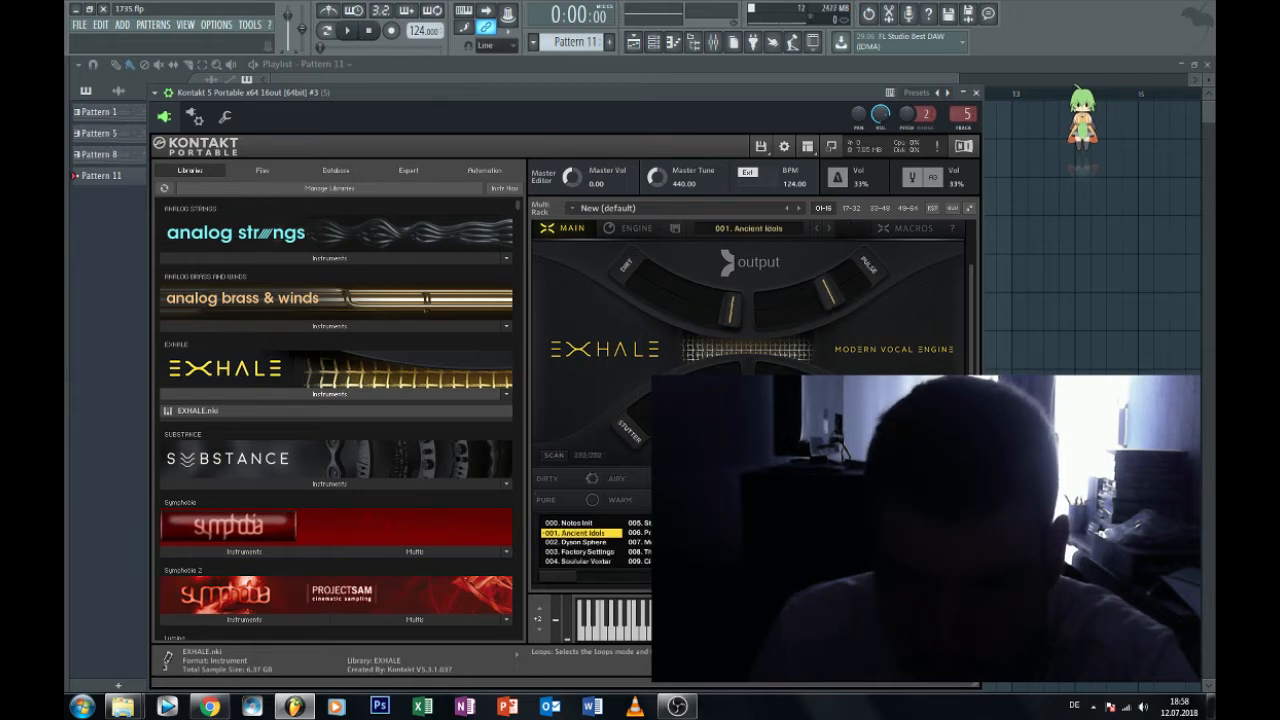
{"action": "left_click", "coordinate": [748, 445]}
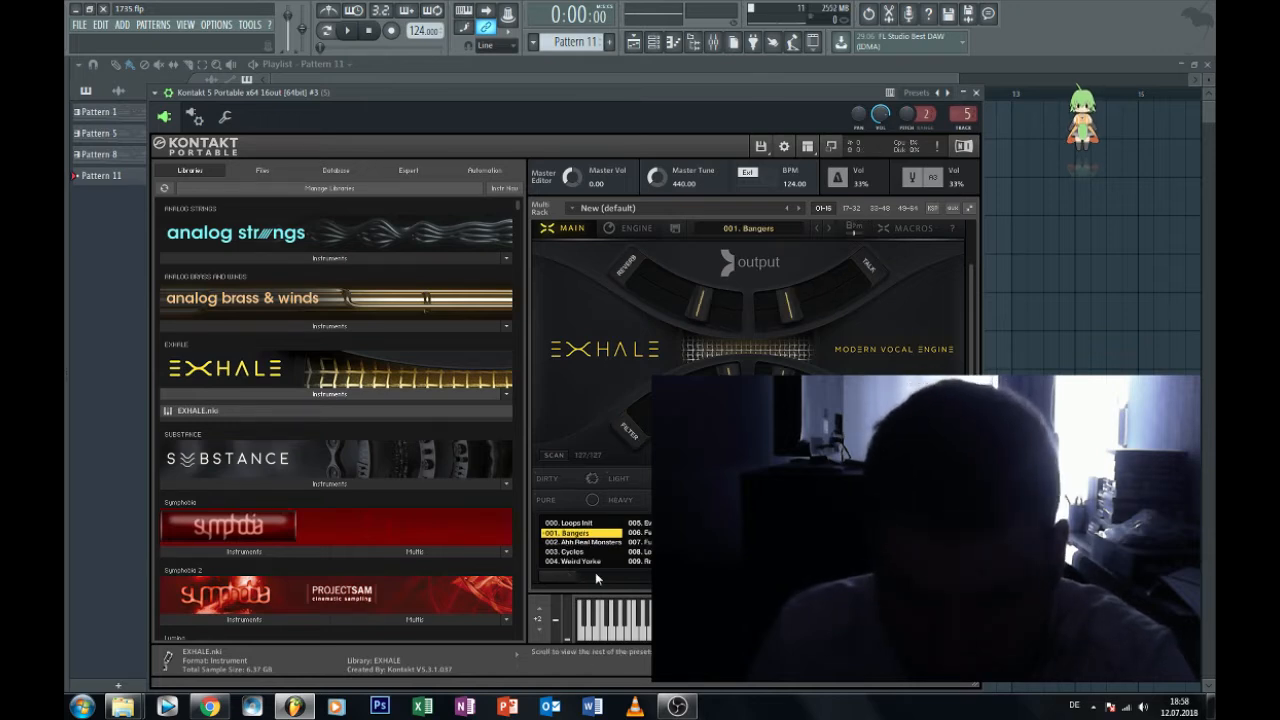
Browse further down EXHALE's Loops preset list and audition presets, including 088. David v Goliath.
{"action": "mouse_move", "coordinate": [578, 574]}
{"action": "left_mouse_down"}
{"action": "mouse_move", "coordinate": [600, 573]}
{"action": "mouse_move", "coordinate": [571, 573]}
{"action": "left_mouse_up"}
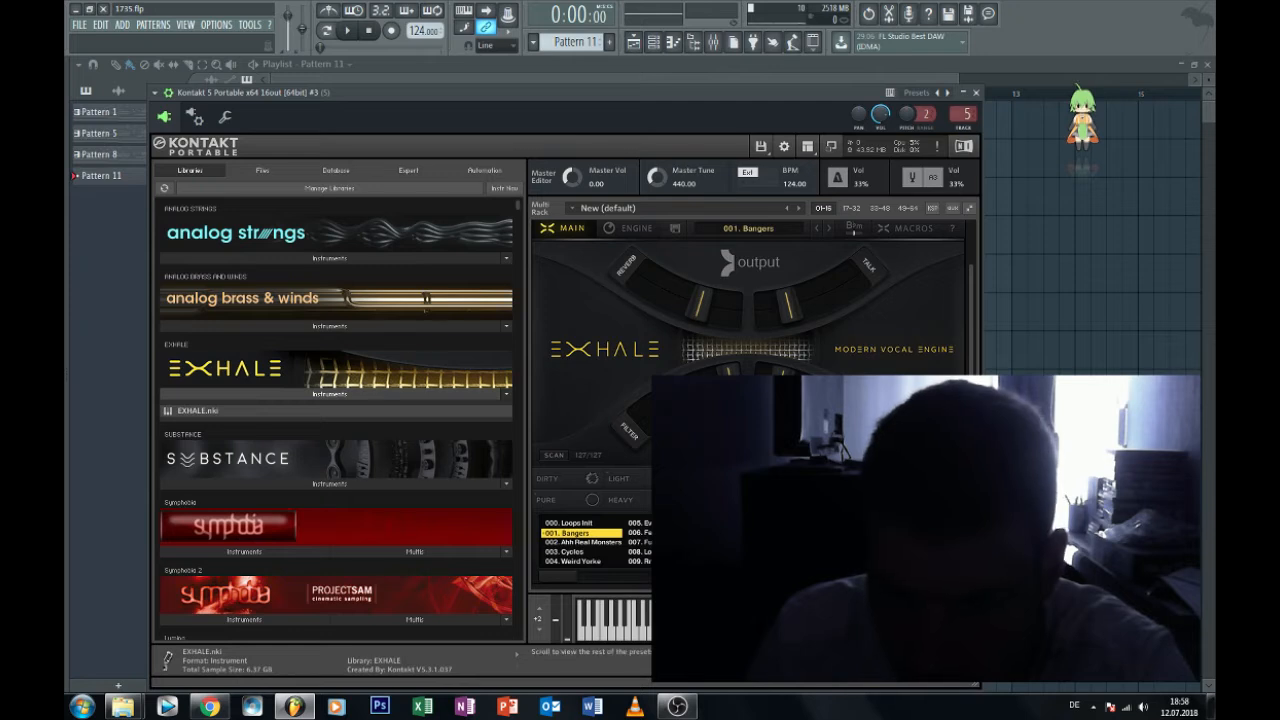
{"action": "left_click_drag", "start_coordinate": [567, 582], "coordinate": [670, 582]}
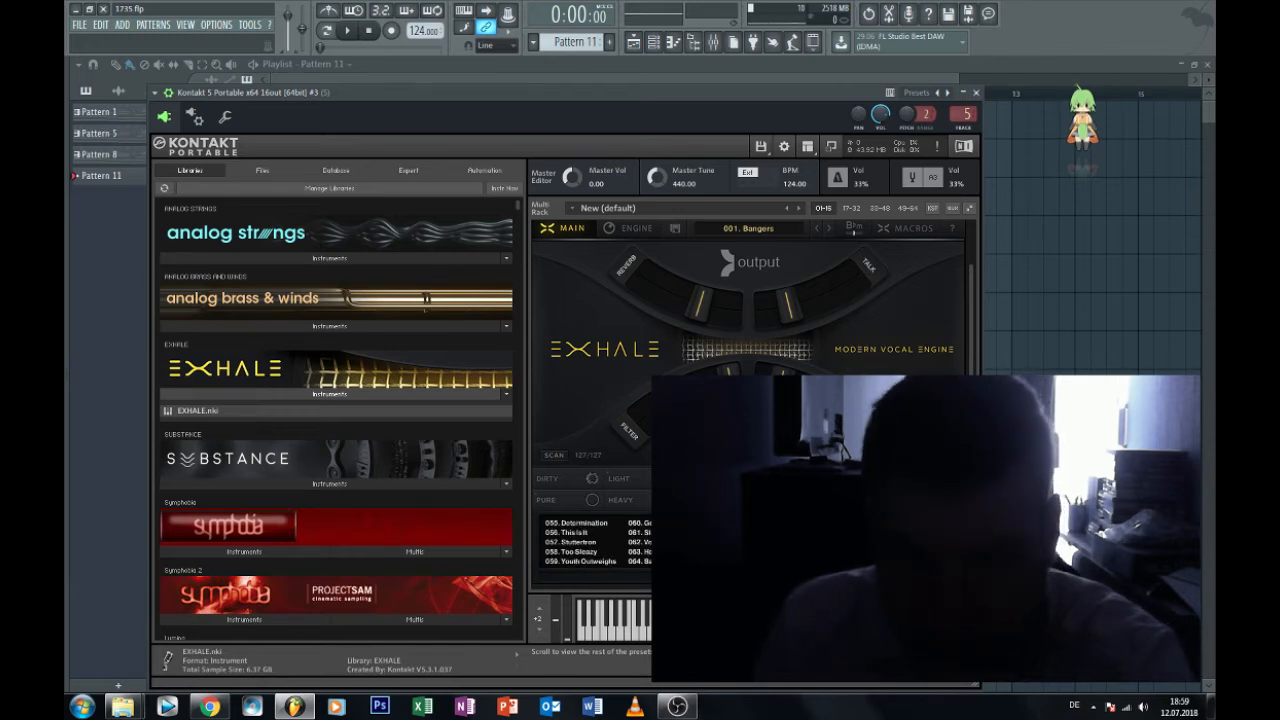
{"action": "scroll", "coordinate": [745, 543], "scroll_direction": "down", "scroll_amount": 4}
{"action": "left_click", "coordinate": [745, 552]}
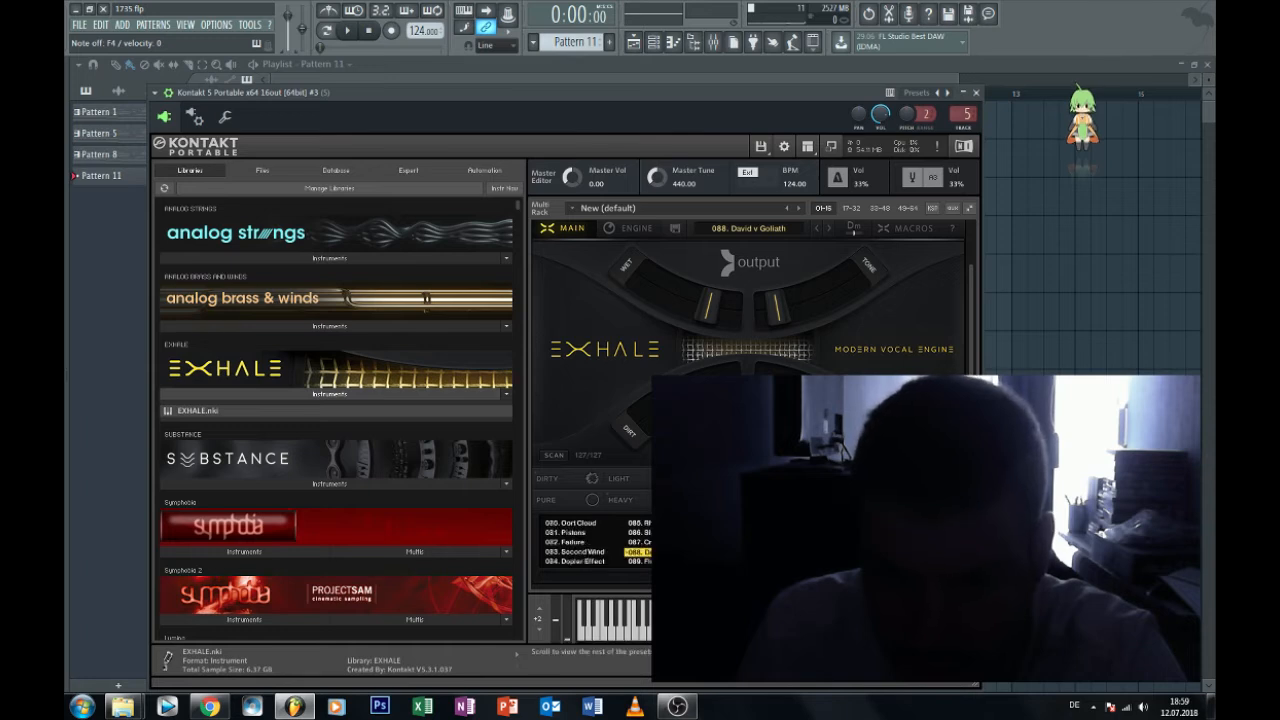
{"action": "scroll", "coordinate": [595, 542], "scroll_direction": "down", "scroll_amount": 1}
{"action": "left_click", "coordinate": [745, 532]}
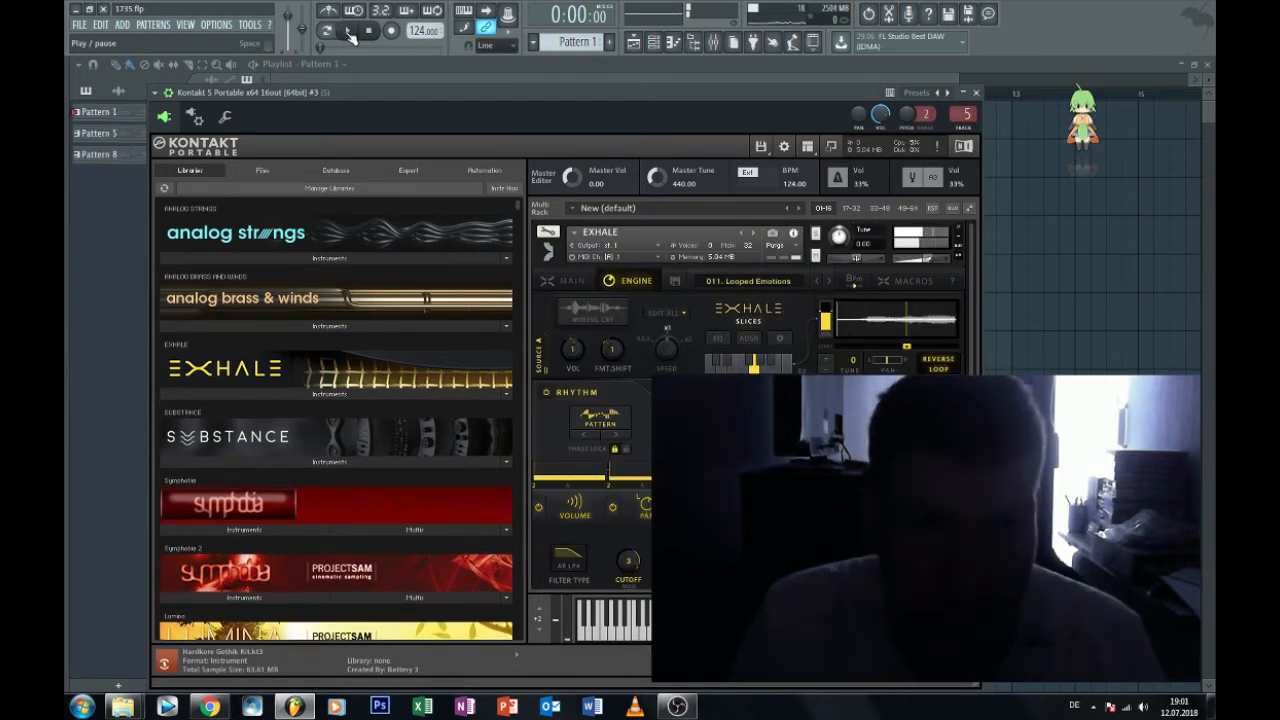
Play Pattern 1 together with the EXHALE instrument and show the mixer.
{"action": "left_click", "coordinate": [348, 31]}
{"action": "left_click", "coordinate": [712, 43]}
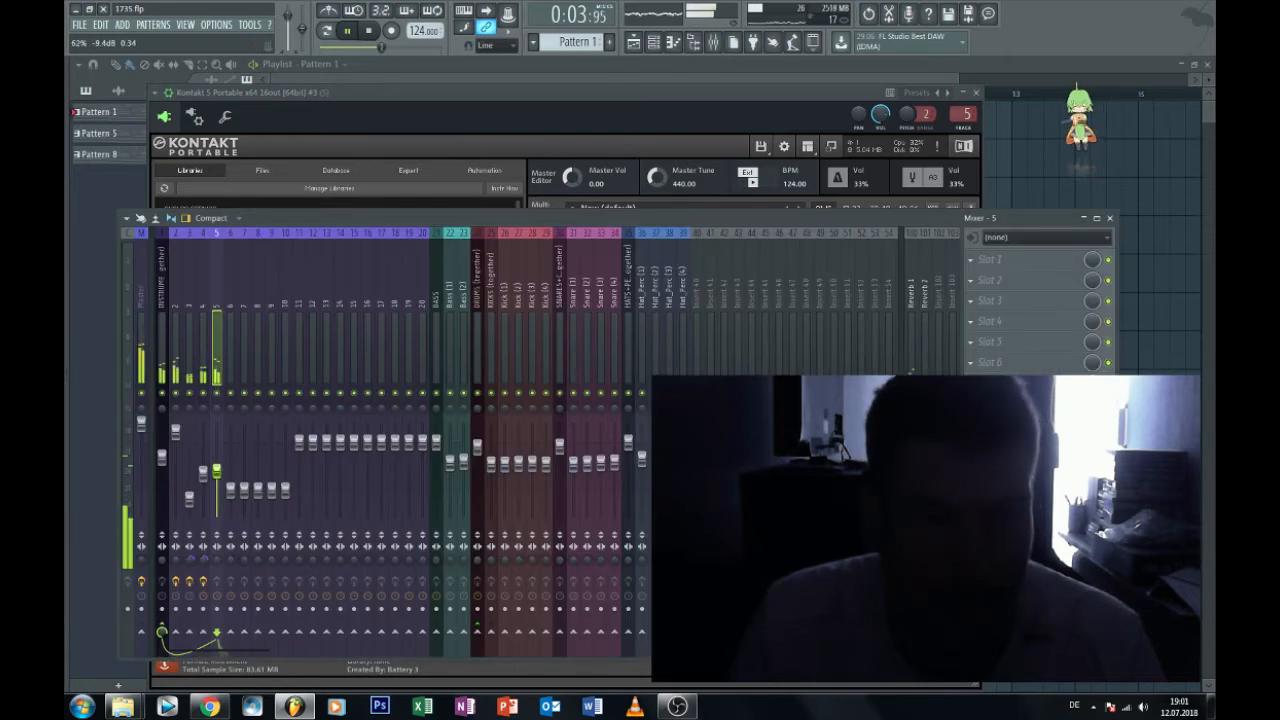
Bring the Kontakt #3 window forward, stop playback, and show the main page of the EXHALE instrument.
{"action": "left_click", "coordinate": [740, 106]}
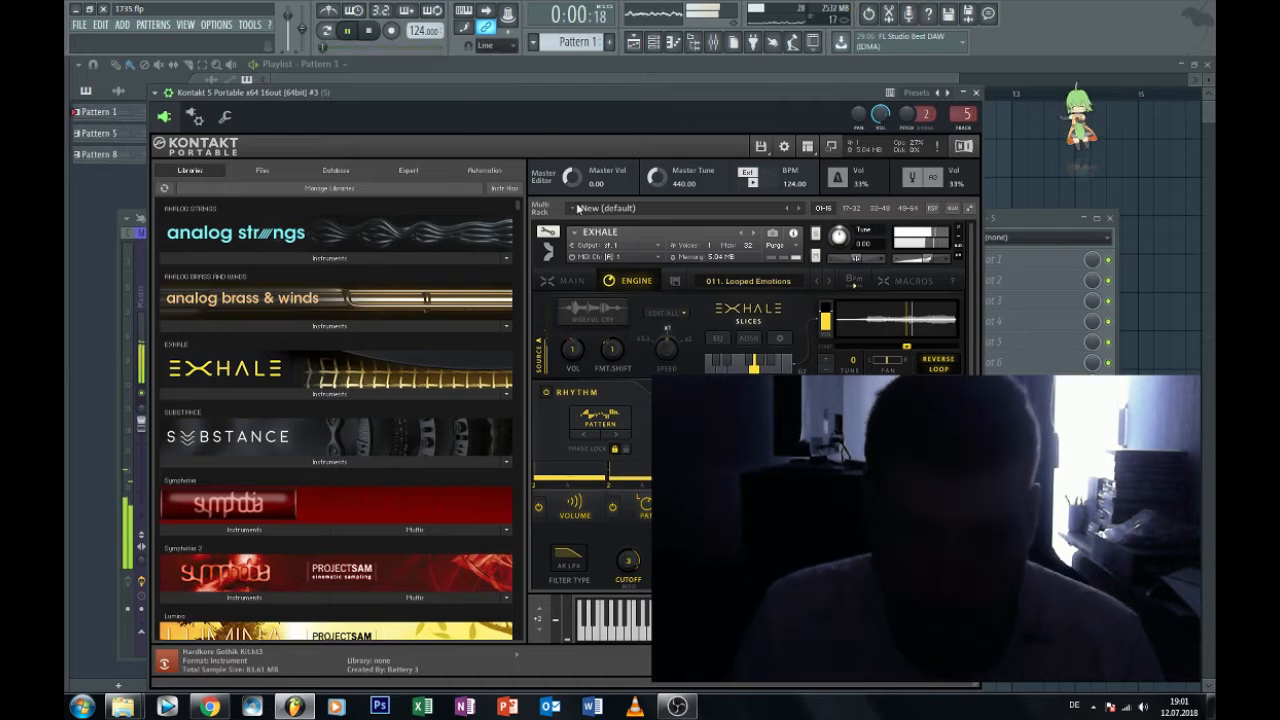
{"action": "left_click", "coordinate": [375, 31]}
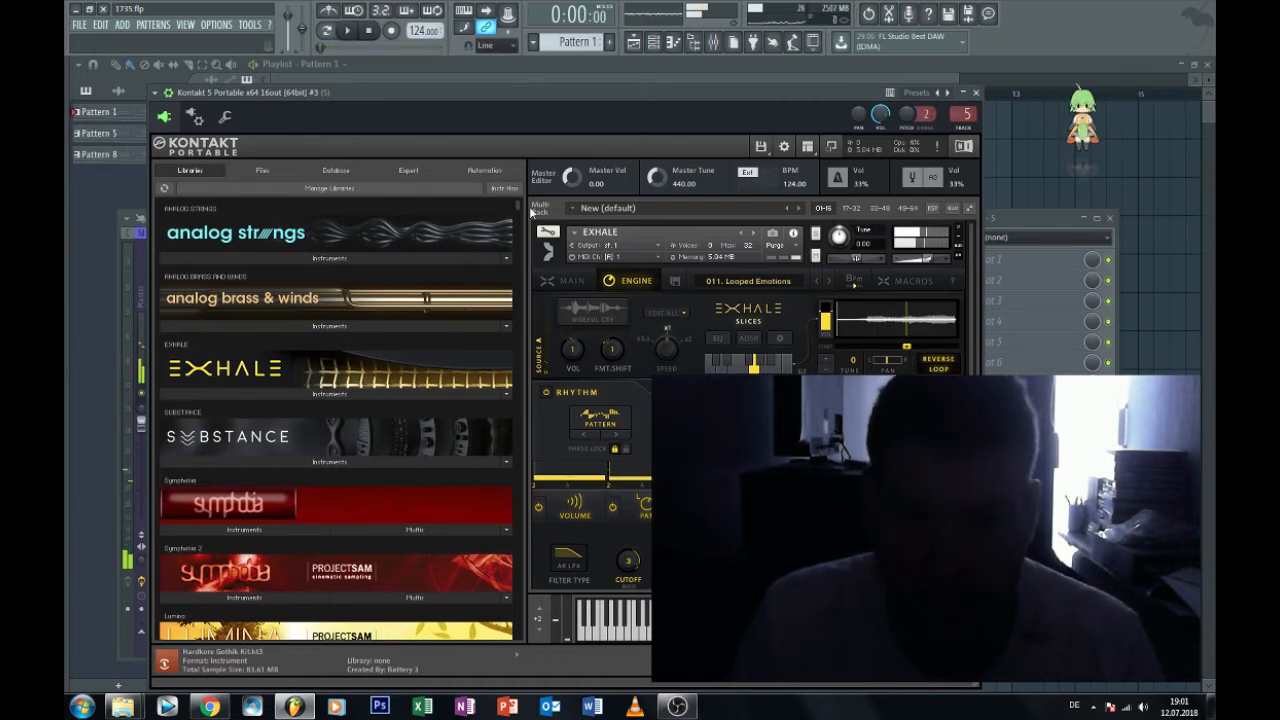
{"action": "left_click", "coordinate": [566, 280]}
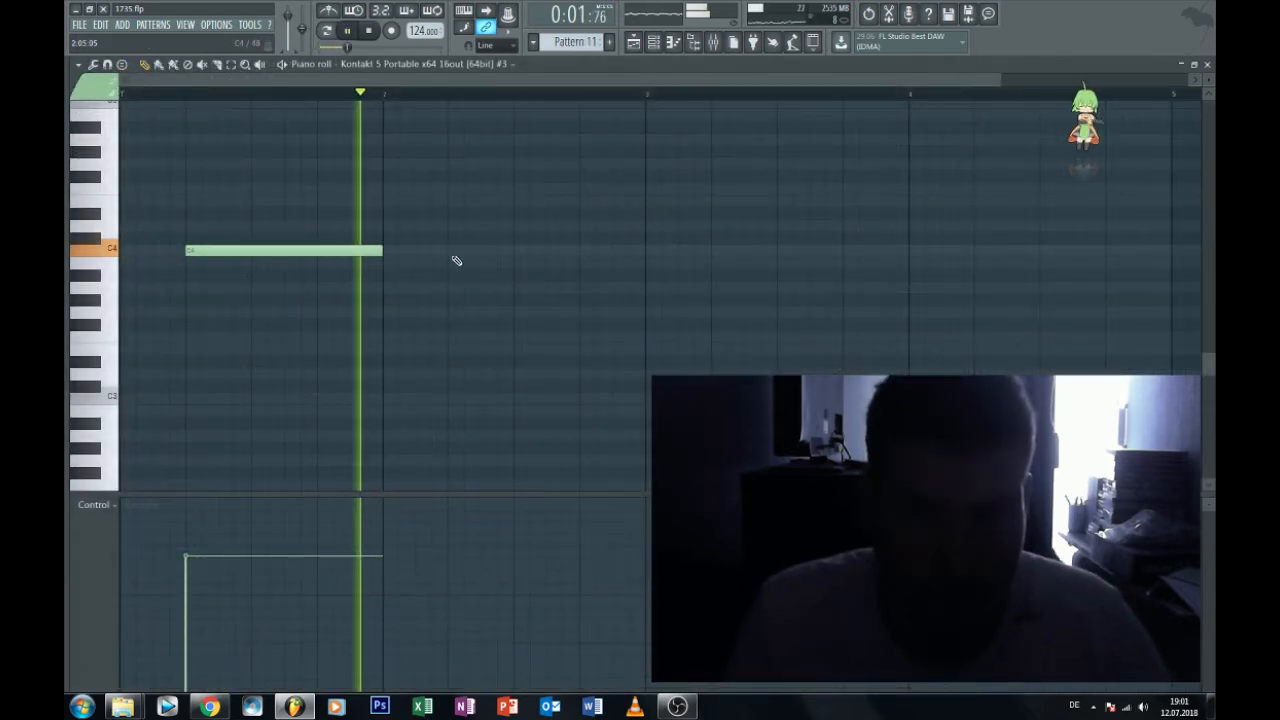
Add C4 notes from beat 2 of bars 2 and 3, and two half-bar D4 notes filling bar 4 of Pattern 11.
{"action": "left_click", "coordinate": [455, 256]}
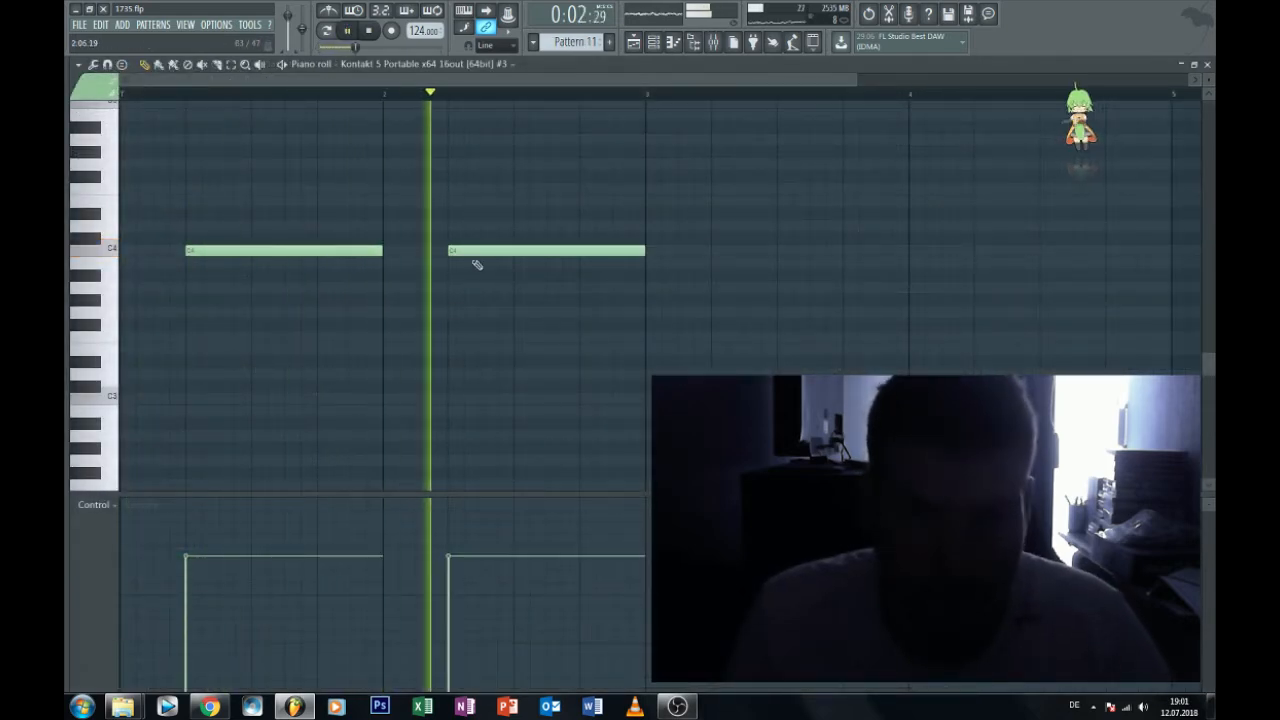
{"action": "left_click", "coordinate": [722, 253]}
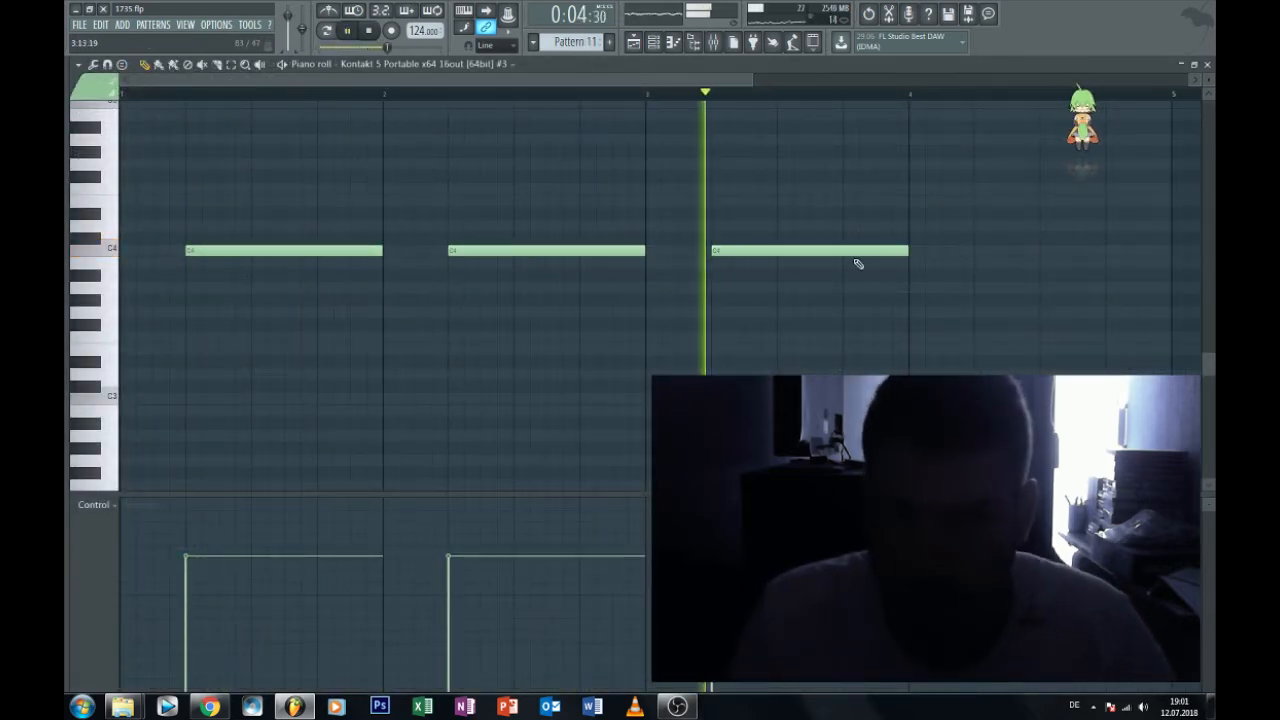
{"action": "left_click", "coordinate": [912, 238]}
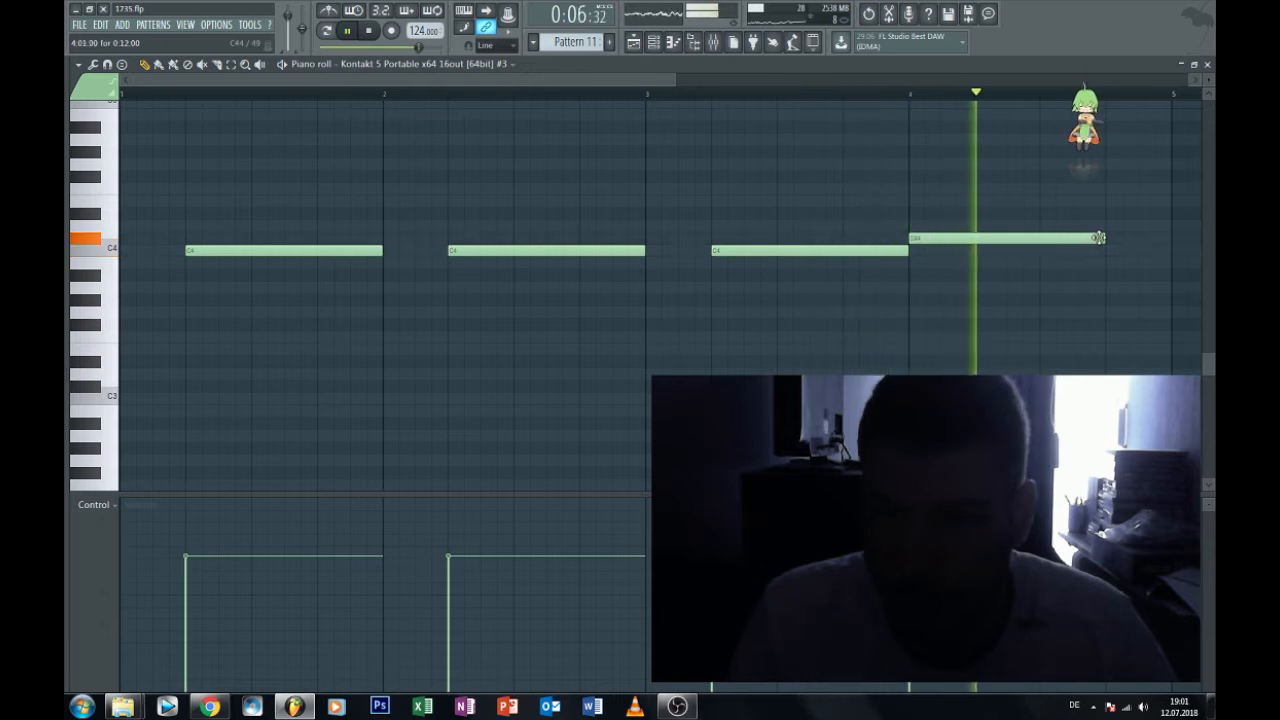
{"action": "left_click_drag", "start_coordinate": [1100, 238], "coordinate": [1010, 228]}
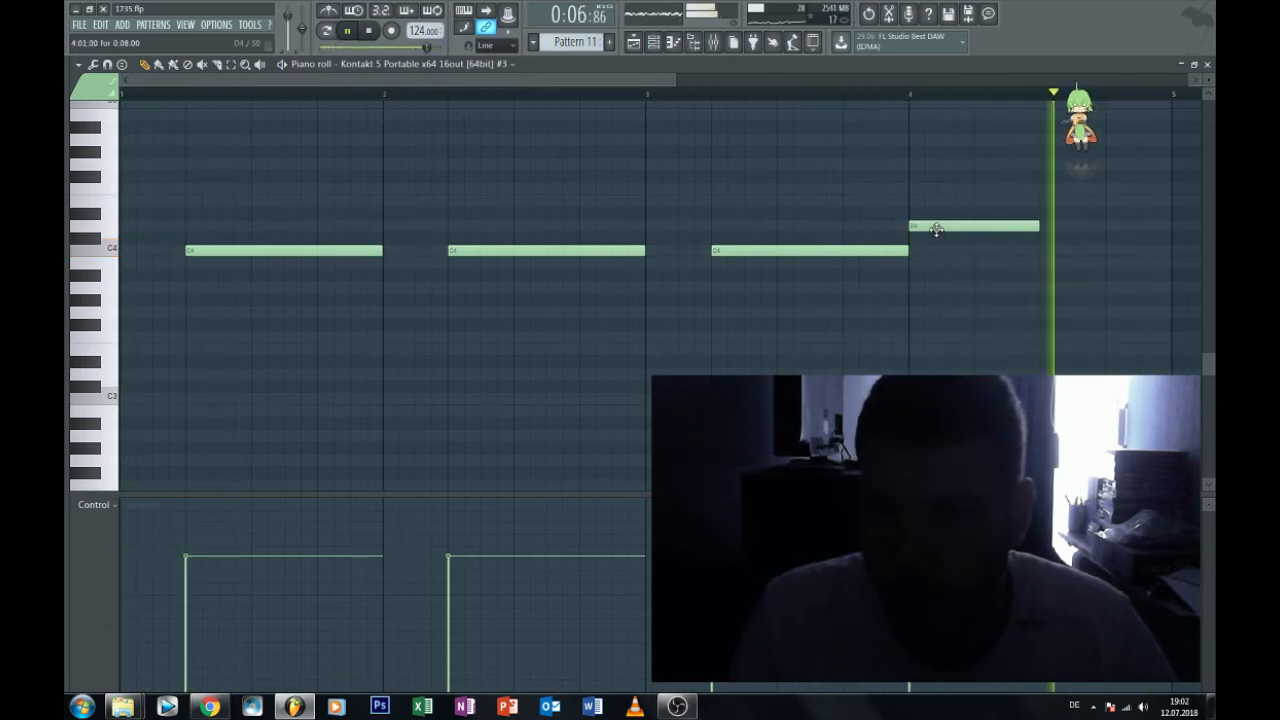
{"action": "left_click", "coordinate": [1043, 224]}
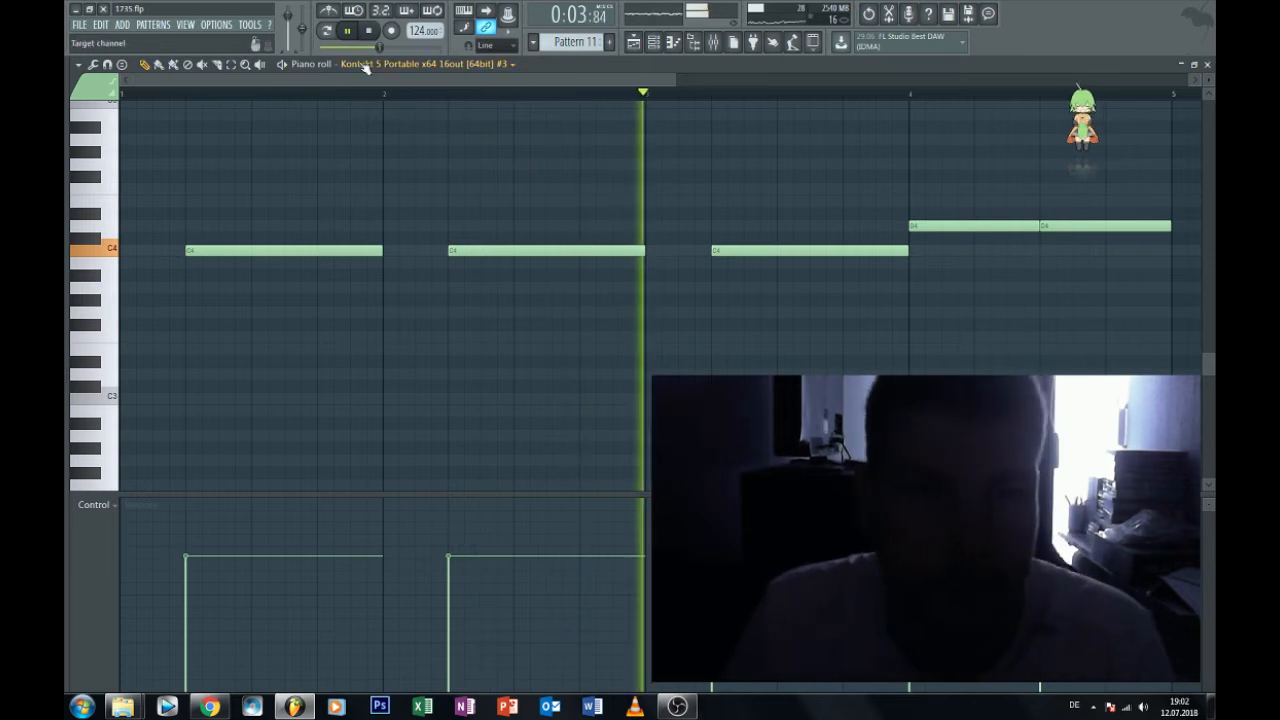
Stop the pattern and save the project under its existing file name.
{"action": "left_click", "coordinate": [347, 30]}
{"action": "left_click", "coordinate": [79, 24]}
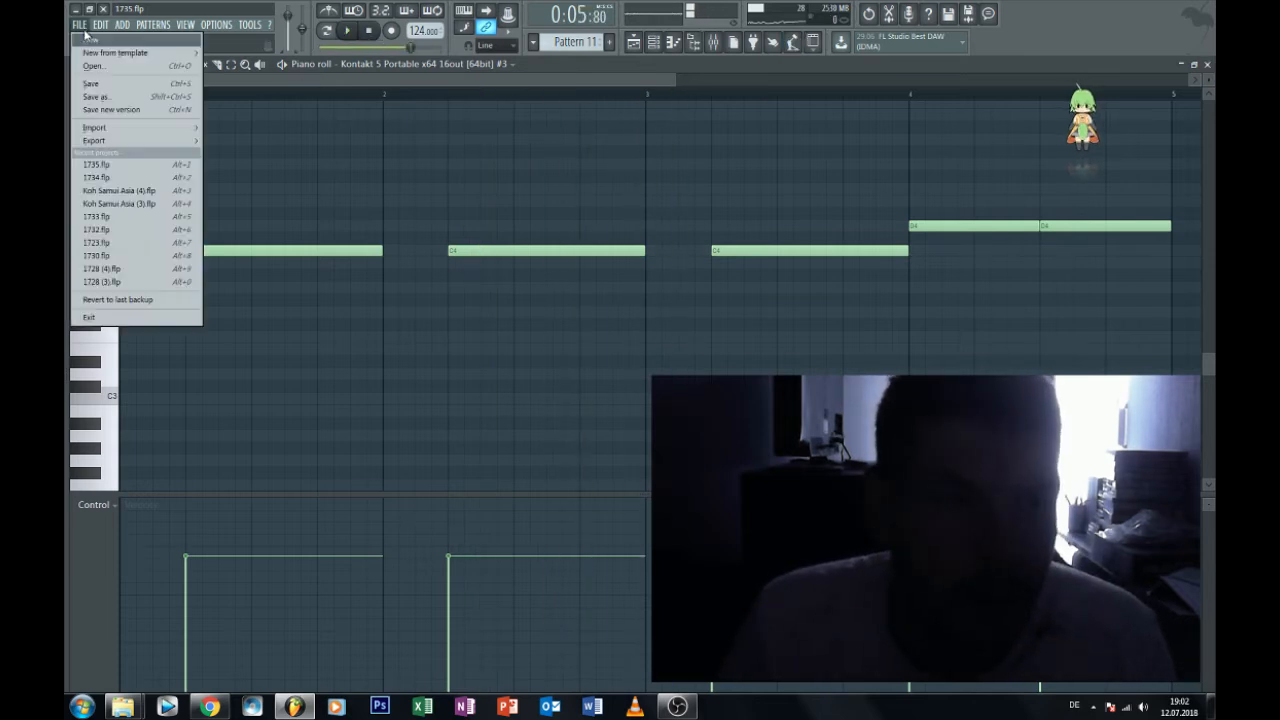
{"action": "left_click", "coordinate": [100, 83]}
Open the EXHALE engine page of the Kontakt #3 channel, adjust the slice tuning, and audition the pattern.
{"action": "left_click", "coordinate": [655, 40]}
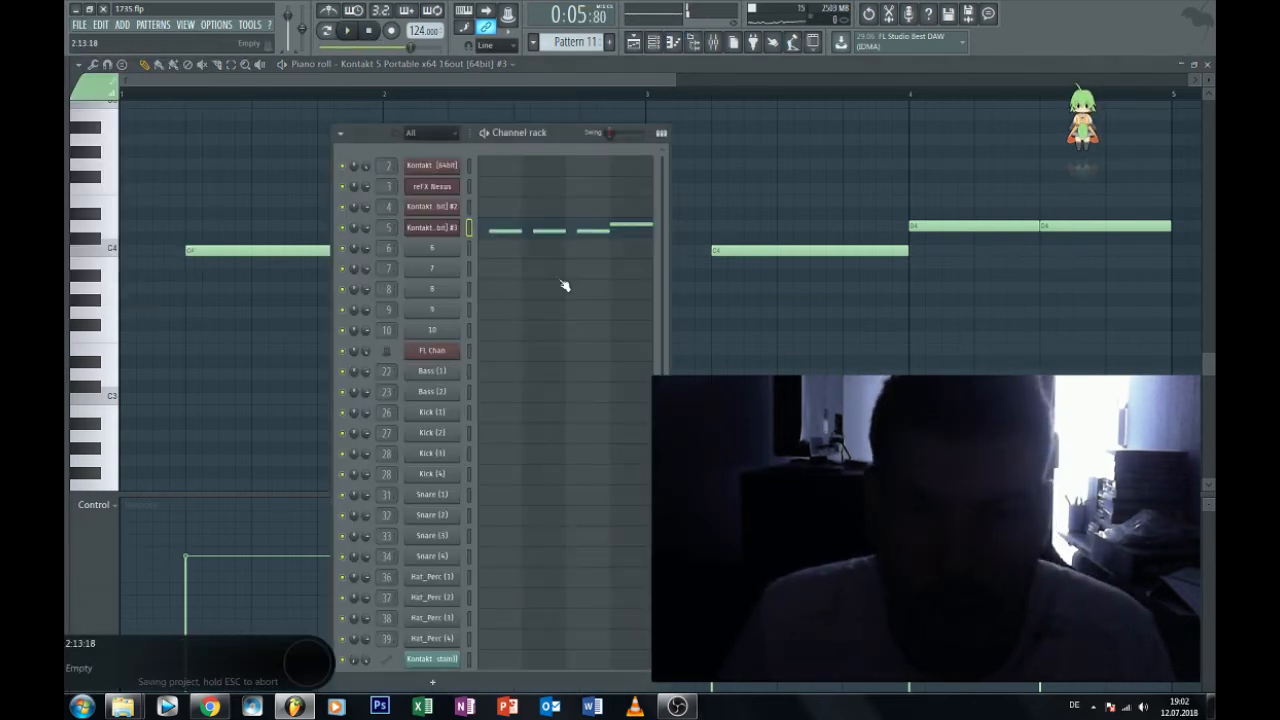
{"action": "left_click", "coordinate": [437, 230]}
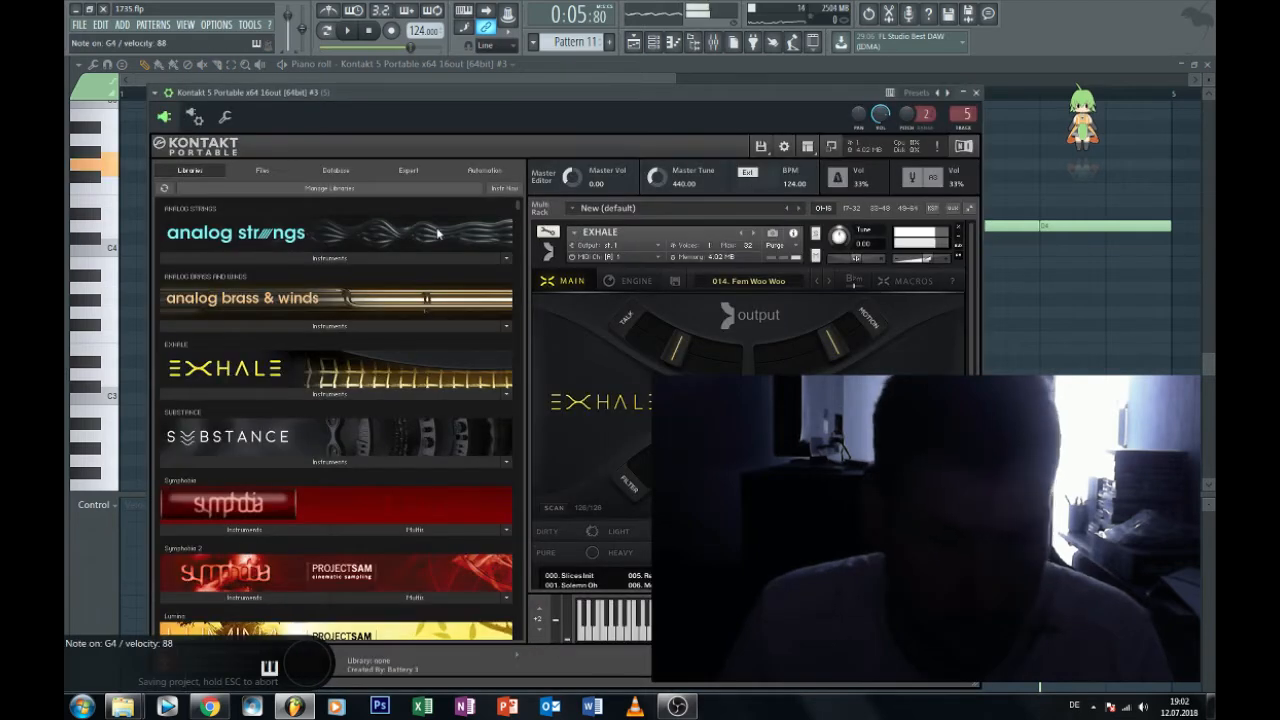
{"action": "left_click", "coordinate": [636, 282]}
{"action": "left_click", "coordinate": [827, 362]}
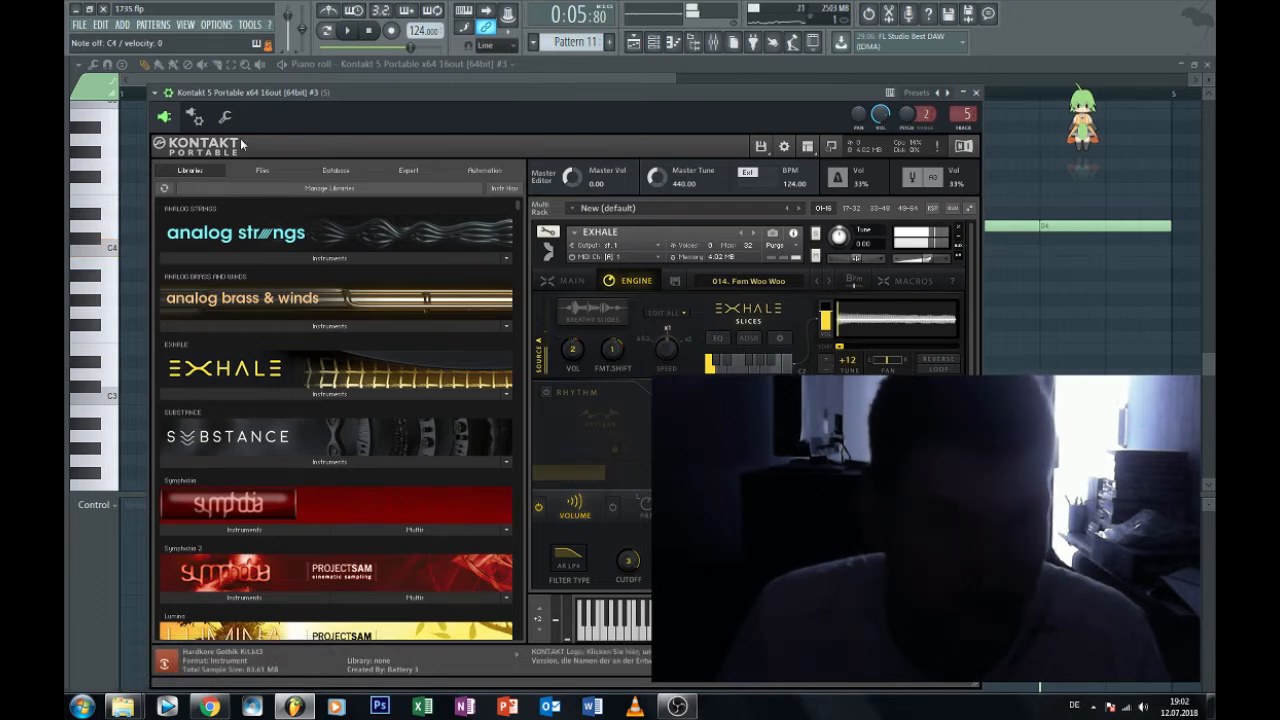
{"action": "left_click", "coordinate": [347, 31]}
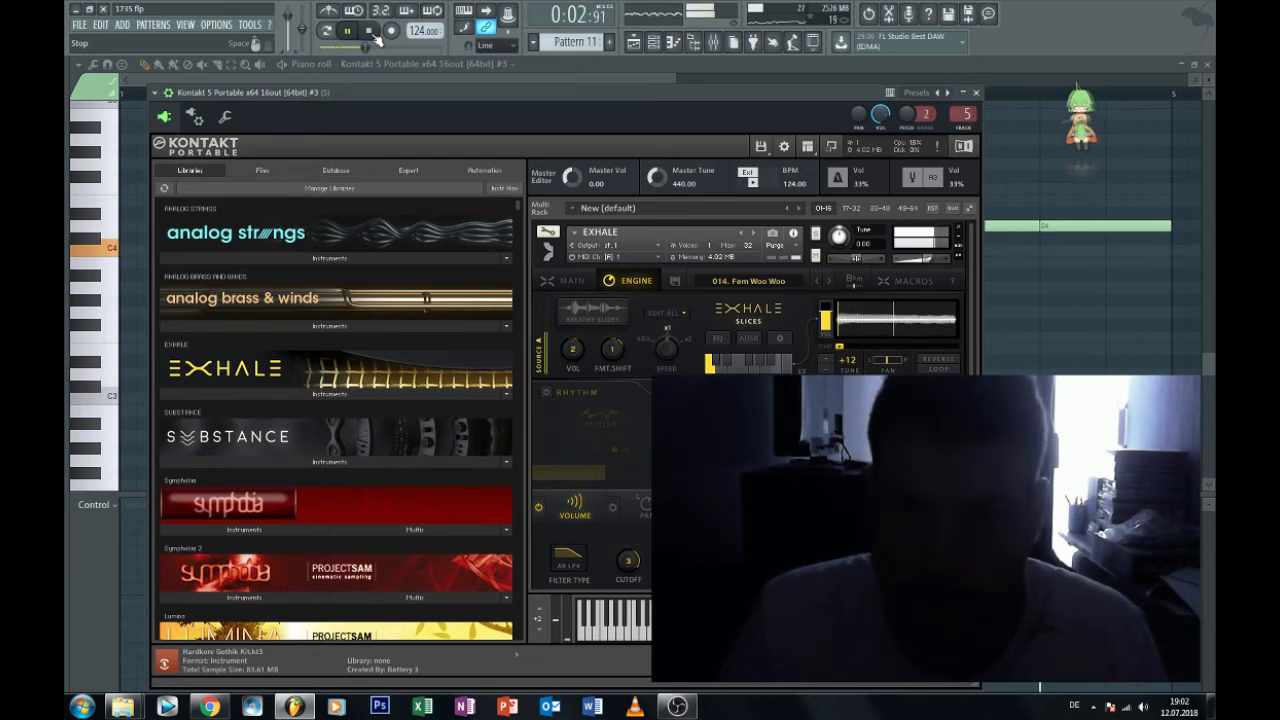
{"action": "left_click", "coordinate": [375, 33]}
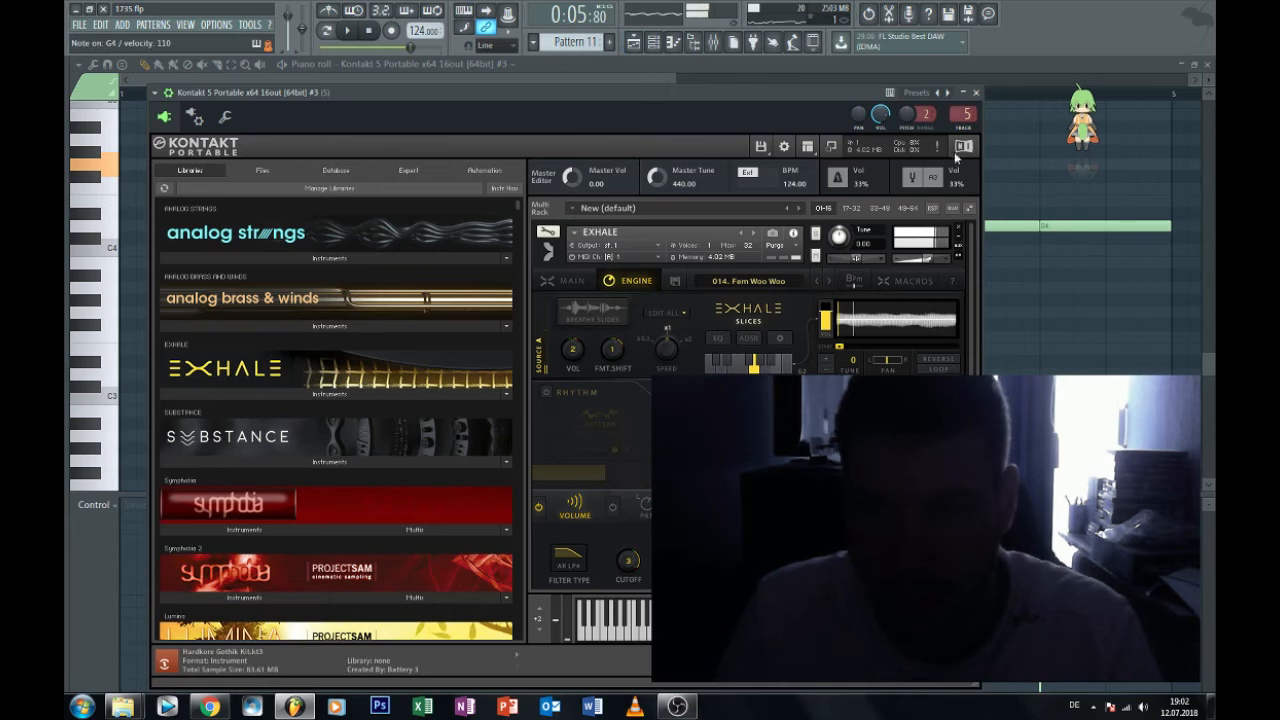
Close the Kontakt window and raise the first D4 note in bar 4 to G4.
{"action": "left_click", "coordinate": [976, 92]}
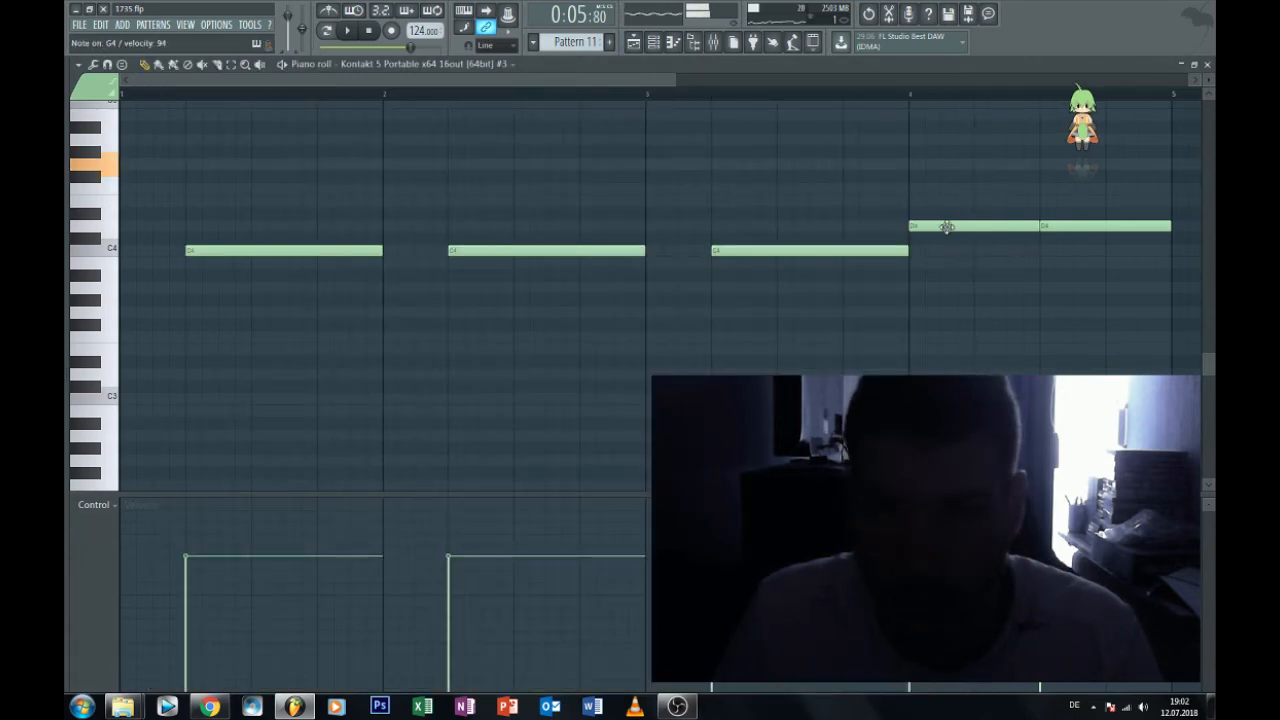
{"action": "left_click_drag", "start_coordinate": [946, 227], "coordinate": [946, 160]}
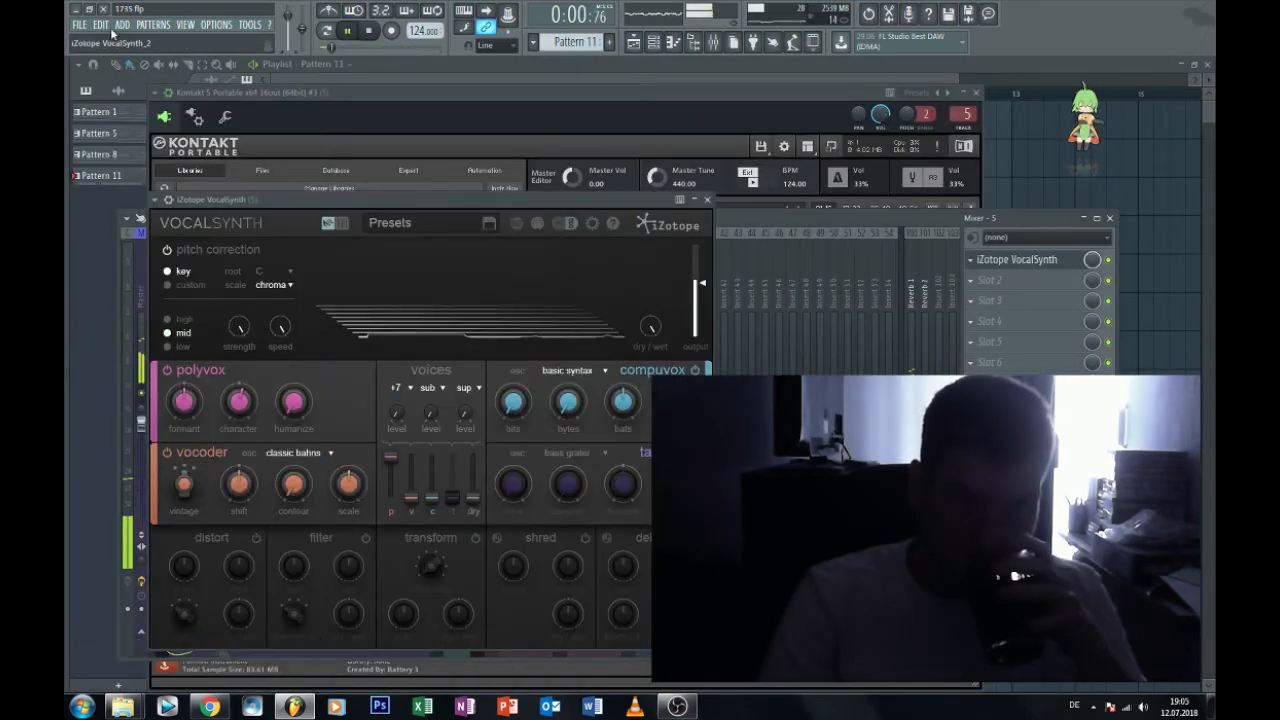
Save the project as 1735.flp with VocalSynth loaded on mixer insert 5.
{"action": "left_click", "coordinate": [78, 24]}
{"action": "left_click", "coordinate": [133, 100]}
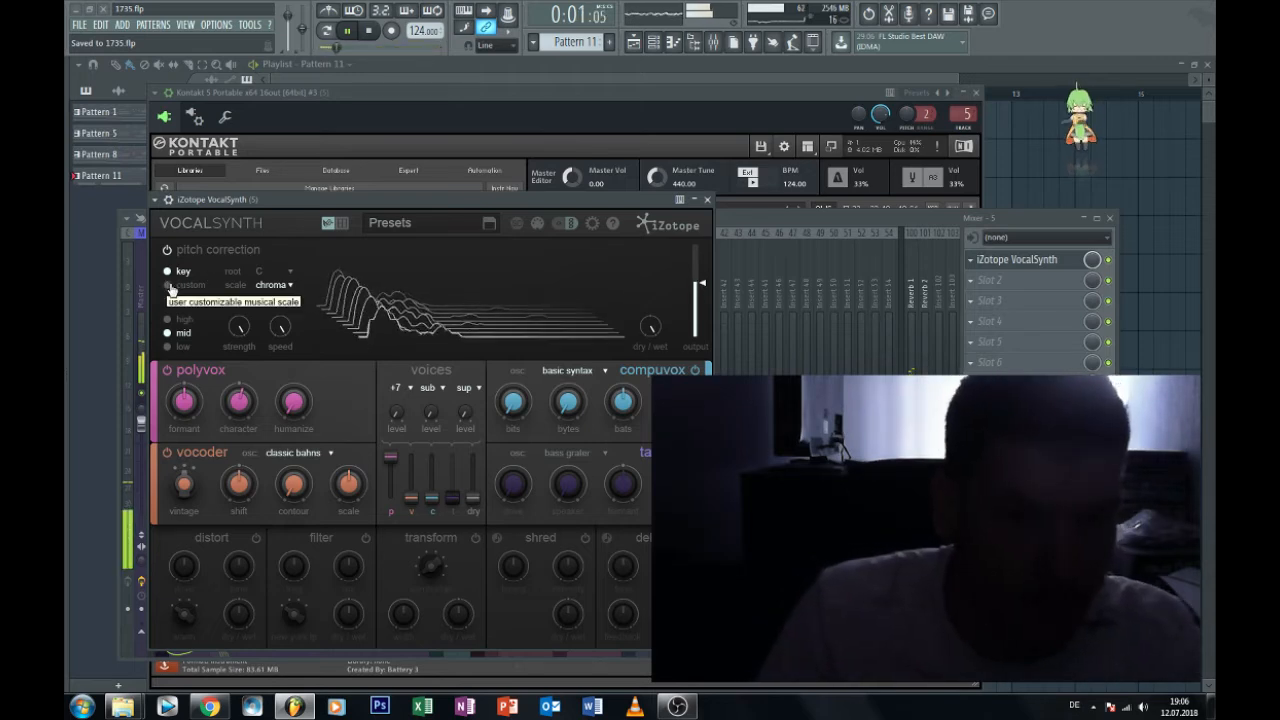
Set VocalSynth's pitch correction to root A# with the minor scale.
{"action": "left_click", "coordinate": [273, 285]}
{"action": "left_click", "coordinate": [284, 296]}
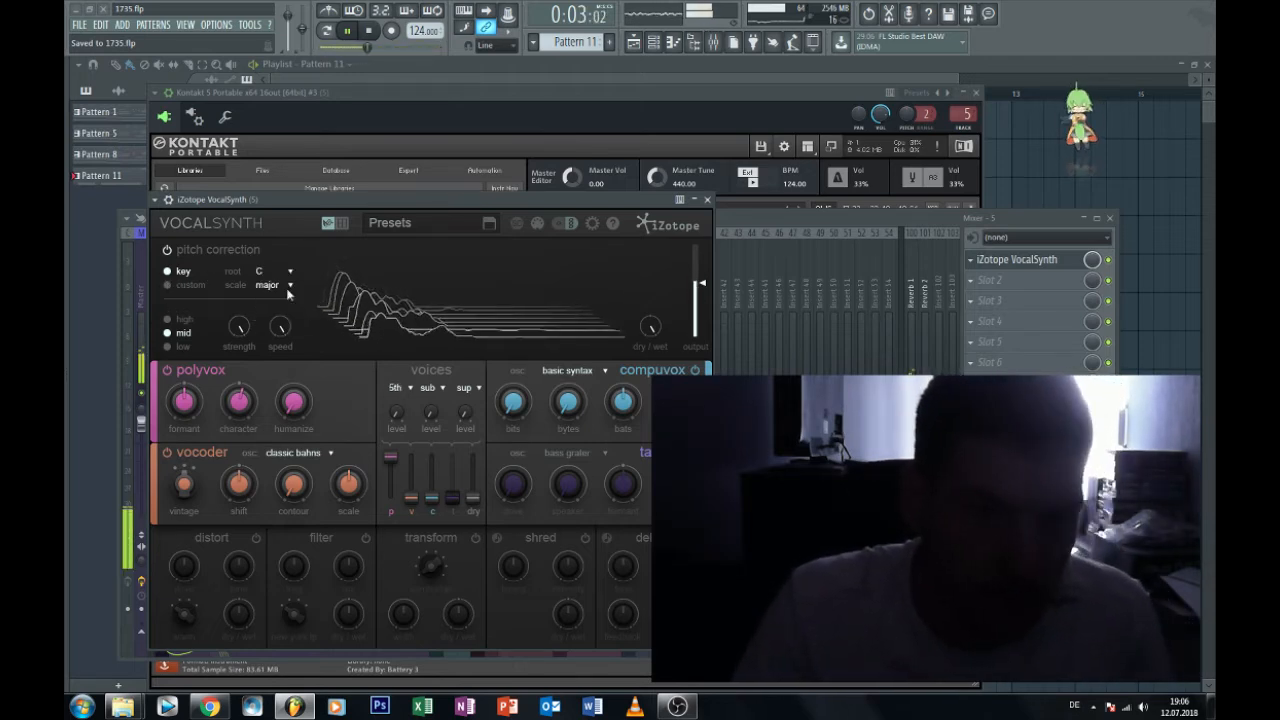
{"action": "left_click", "coordinate": [290, 273]}
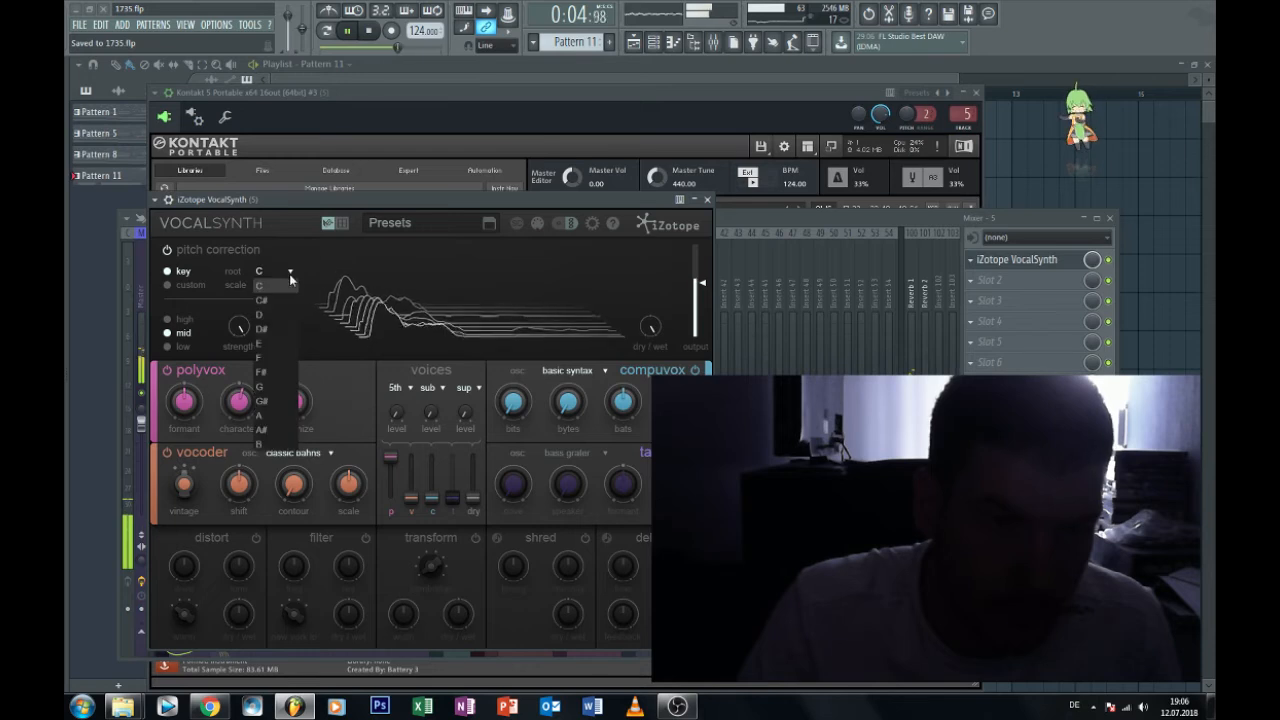
{"action": "left_click", "coordinate": [269, 433]}
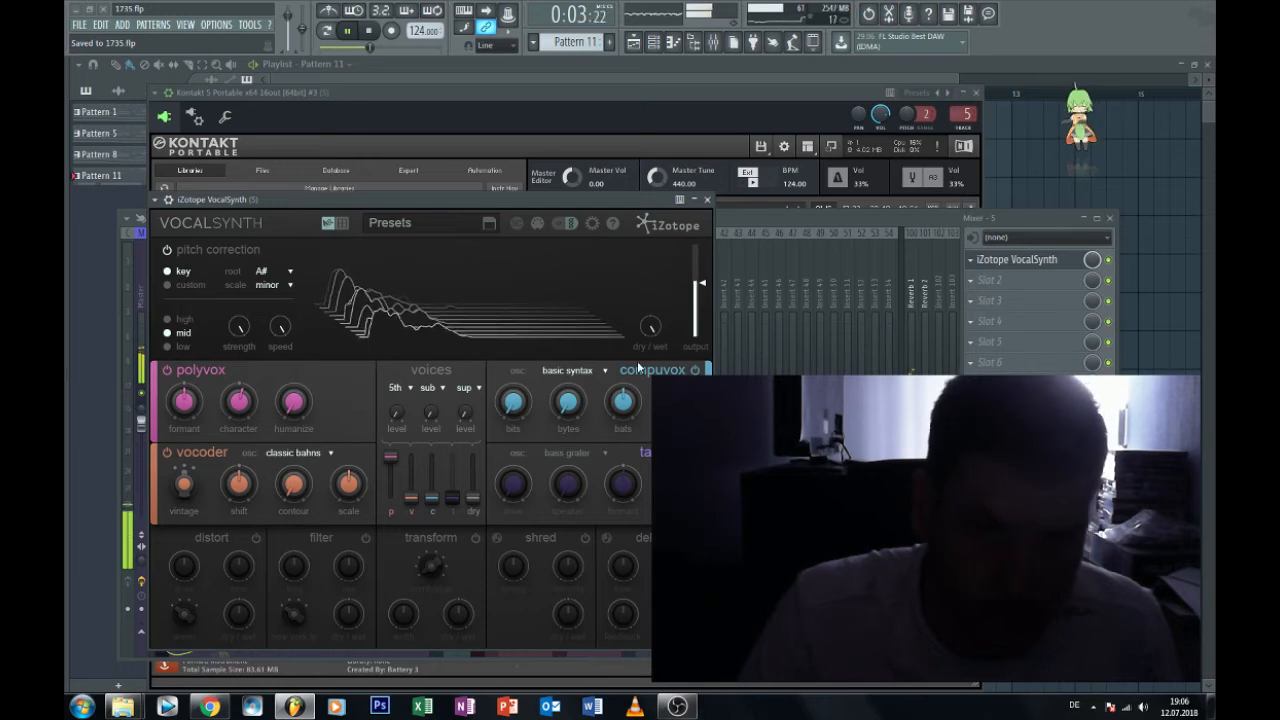
Configure VocalSynth's voices with dry gain at 100%, polyvox formant at 12 semitones, and the vocoder off.
{"action": "left_click_drag", "start_coordinate": [473, 497], "coordinate": [473, 455]}
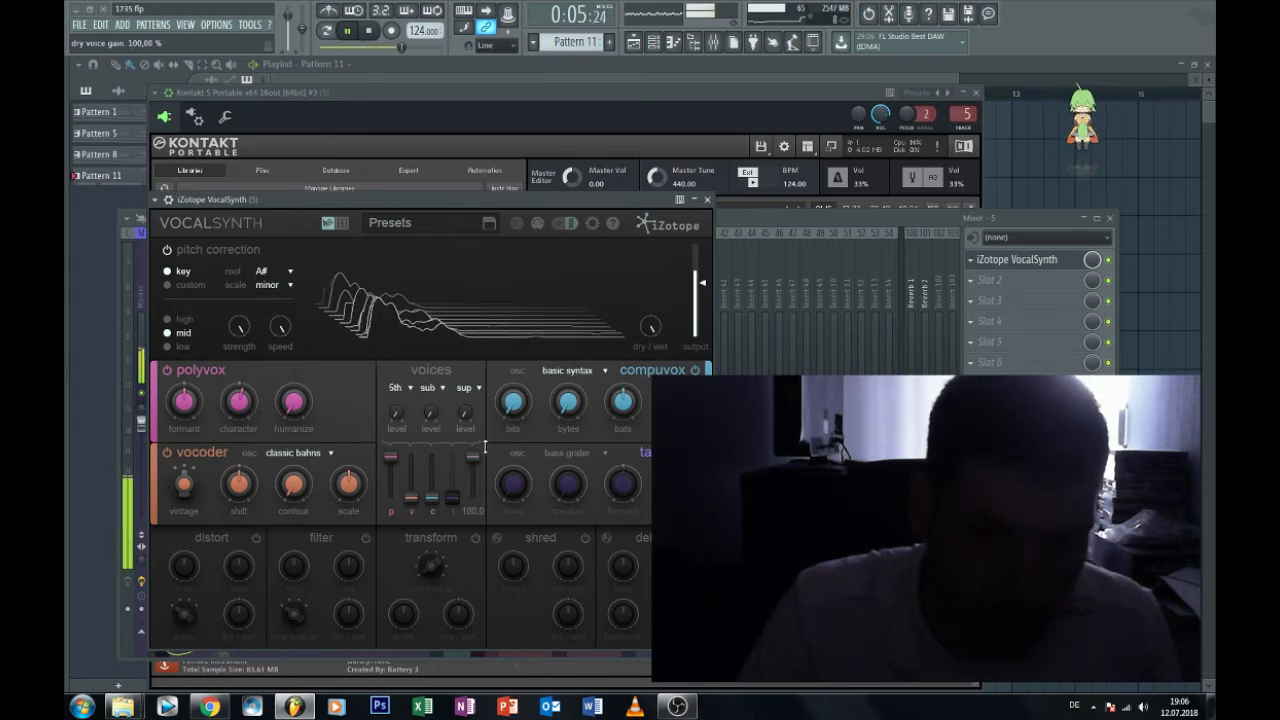
{"action": "left_click_drag", "start_coordinate": [184, 401], "coordinate": [213, 441]}
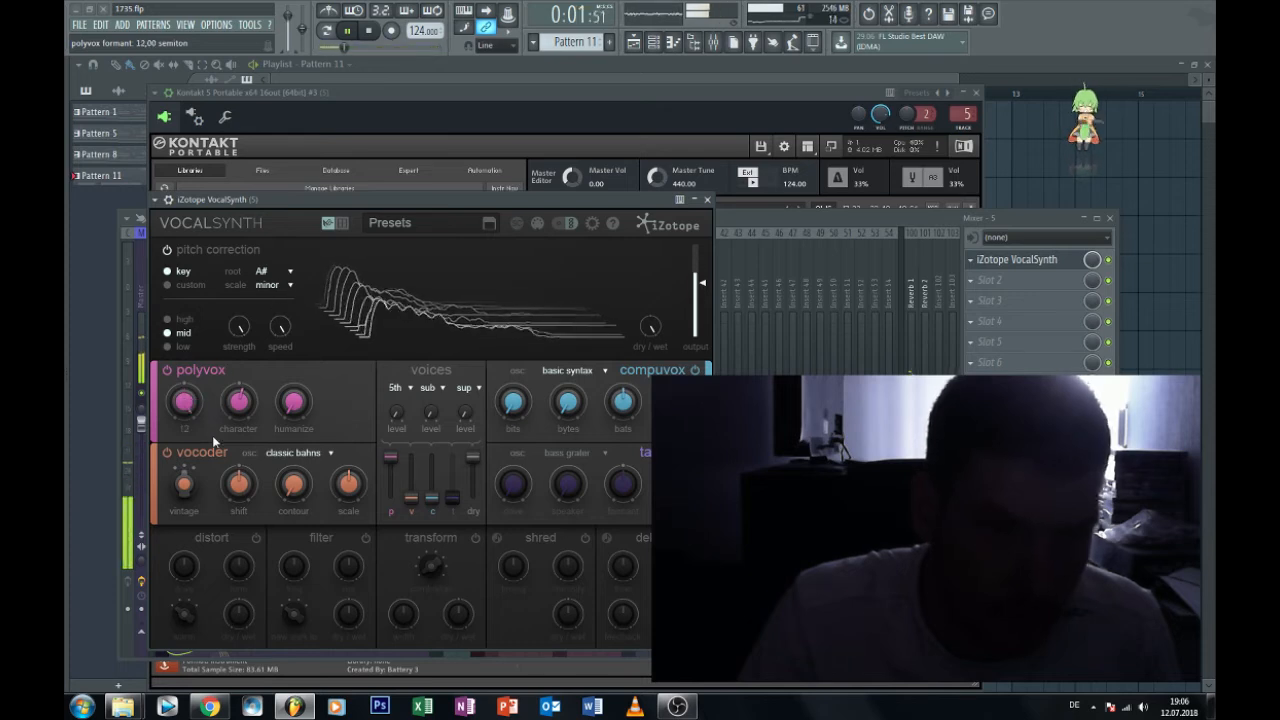
{"action": "left_click", "coordinate": [167, 452]}
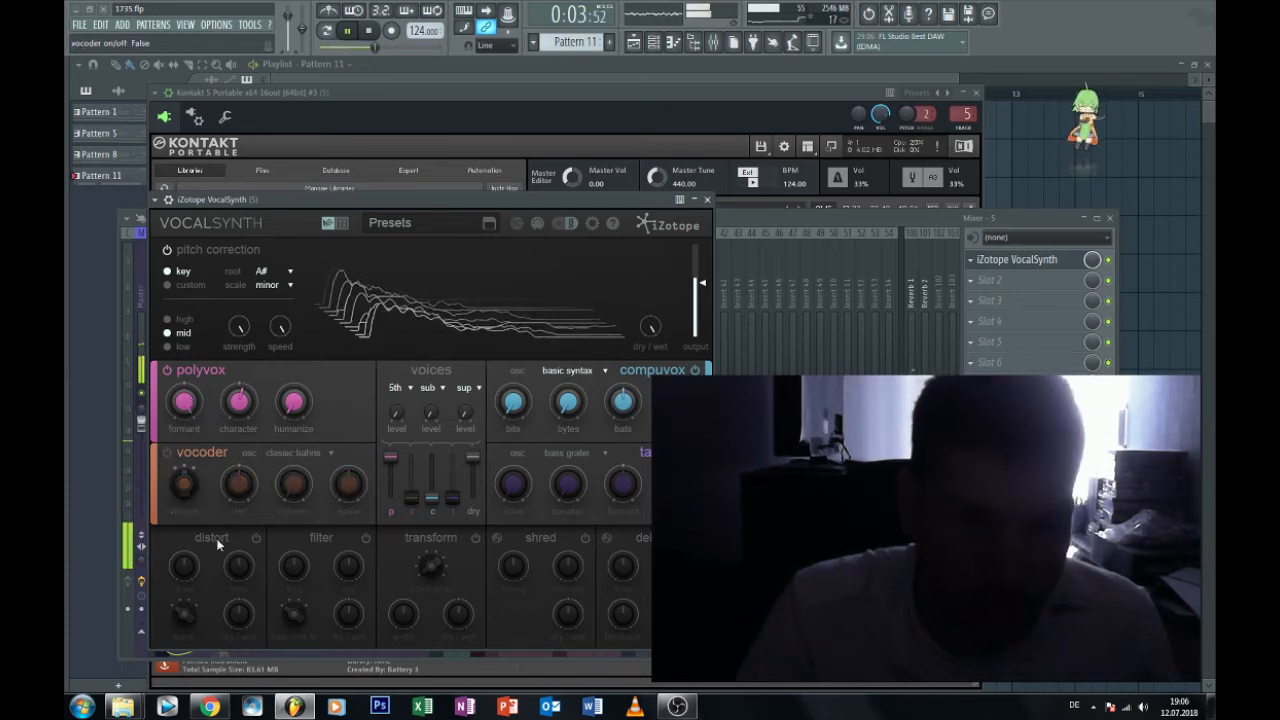
Enable VocalSynth's distort and filter effects, with distort dry/wet at 100, and adjust the distort drive and filter cutoff.
{"action": "left_click", "coordinate": [256, 539]}
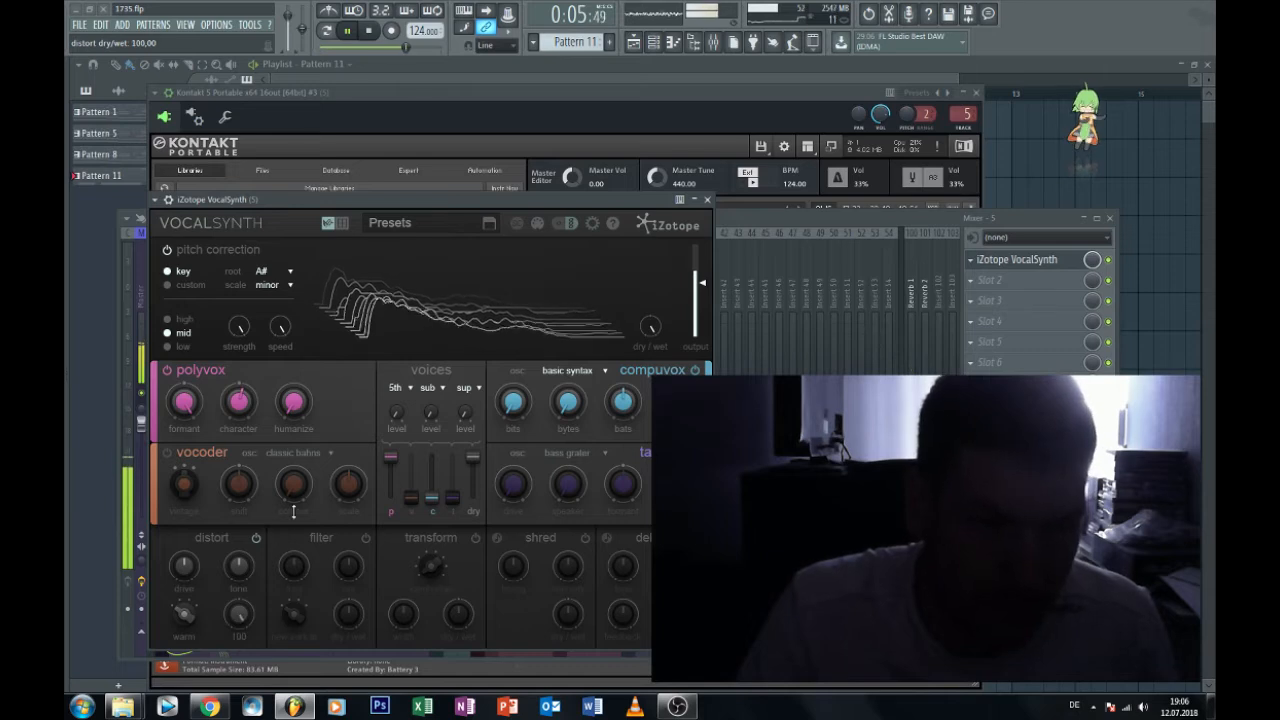
{"action": "left_click_drag", "start_coordinate": [193, 567], "coordinate": [357, 612]}
{"action": "left_click", "coordinate": [366, 538]}
{"action": "left_click_drag", "start_coordinate": [300, 578], "coordinate": [321, 540]}
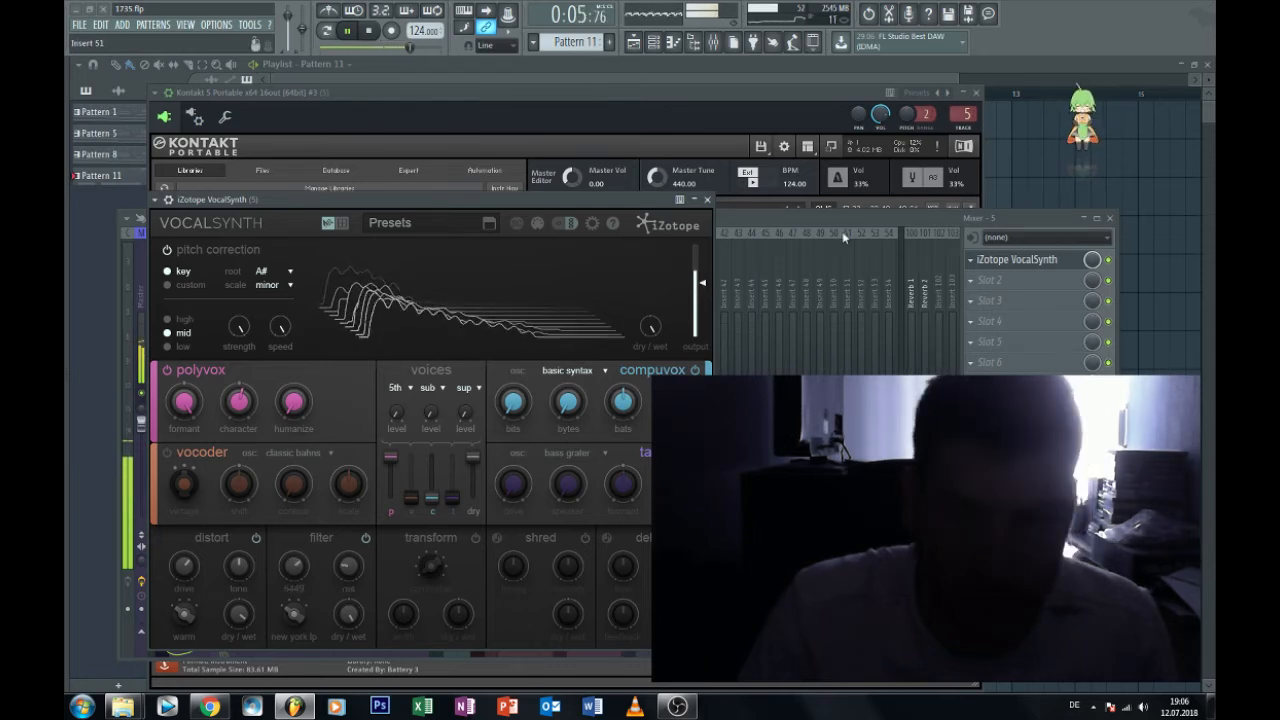
Bring the mixer forward and raise the volume fader of insert 5 slightly.
{"action": "left_click", "coordinate": [842, 231]}
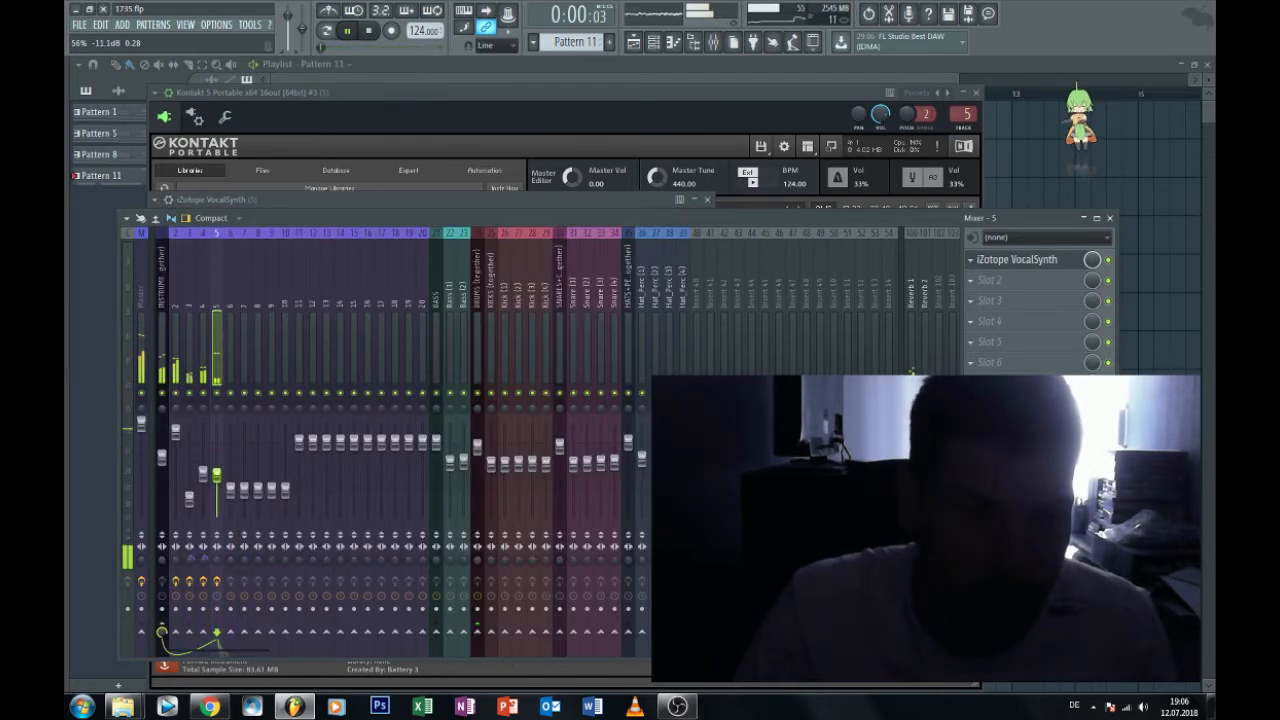
{"action": "left_click_drag", "start_coordinate": [216, 476], "coordinate": [216, 470]}
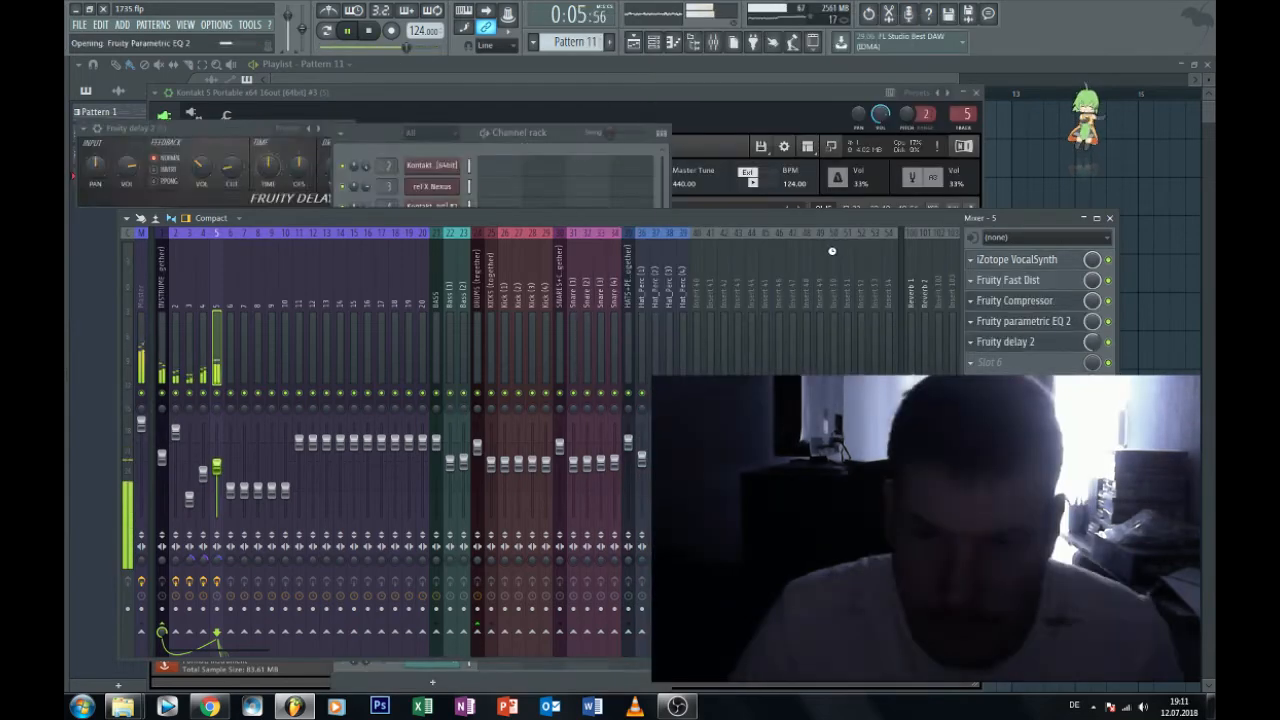
Boost band 4 of insert 5's last Fruity parametric EQ 2, narrow its width, and move the peak to about 5.8 kHz.
{"action": "left_click_drag", "start_coordinate": [285, 255], "coordinate": [355, 218]}
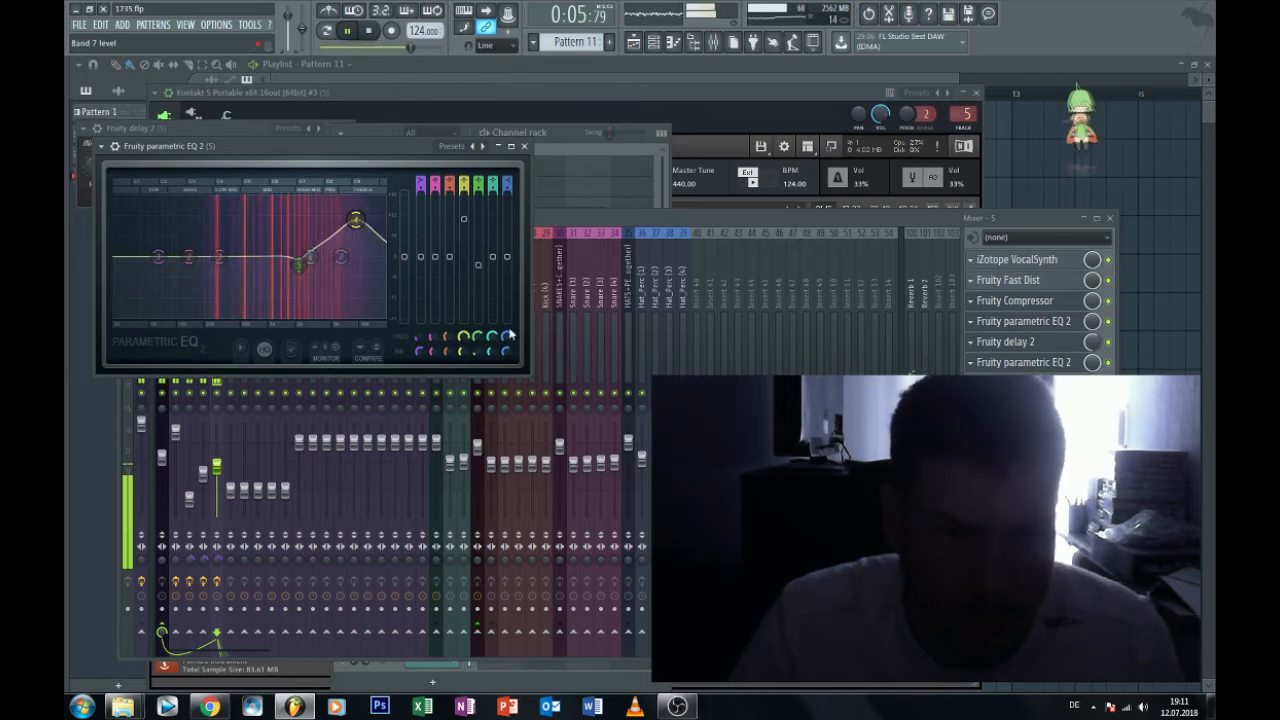
{"action": "left_click_drag", "start_coordinate": [461, 353], "coordinate": [461, 352]}
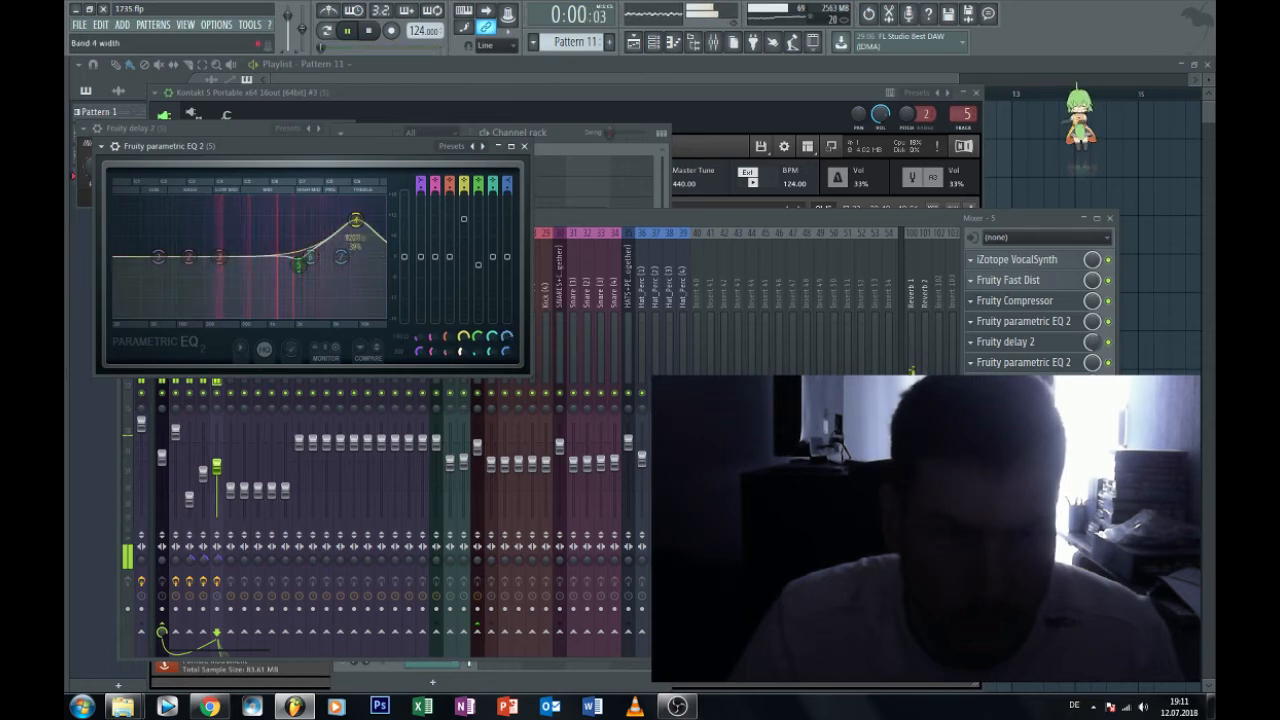
{"action": "left_click_drag", "start_coordinate": [356, 219], "coordinate": [337, 207]}
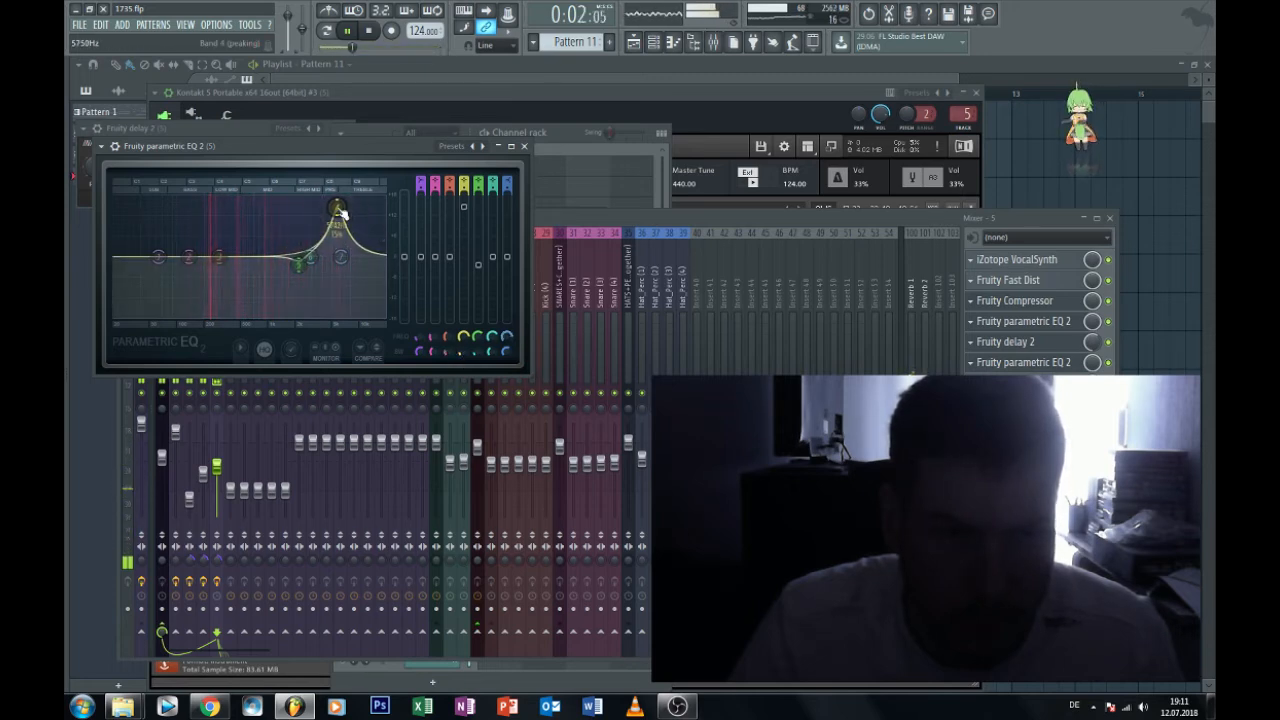
Turn EQ band 4 into a narrow, deep cut in the presence range and pull its level to the minimum.
{"action": "left_click_drag", "start_coordinate": [466, 211], "coordinate": [463, 316]}
{"action": "left_click_drag", "start_coordinate": [337, 311], "coordinate": [352, 313]}
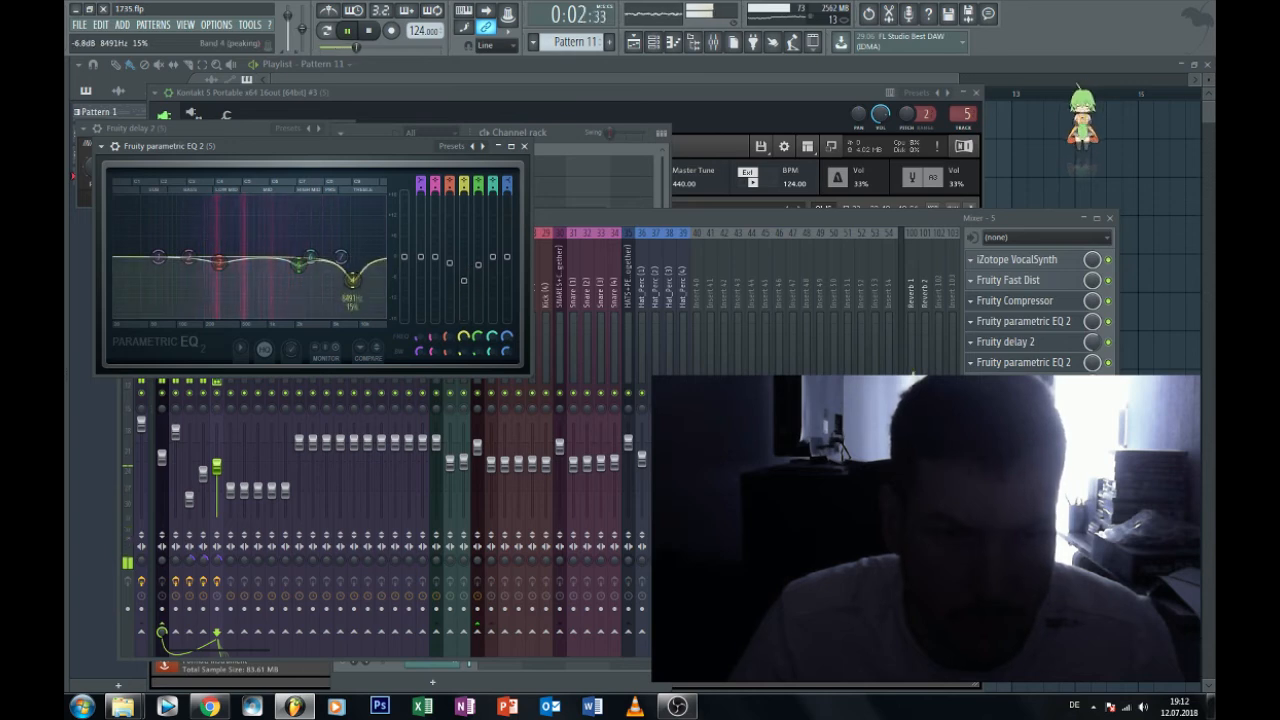
{"action": "left_click_drag", "start_coordinate": [352, 285], "coordinate": [350, 294]}
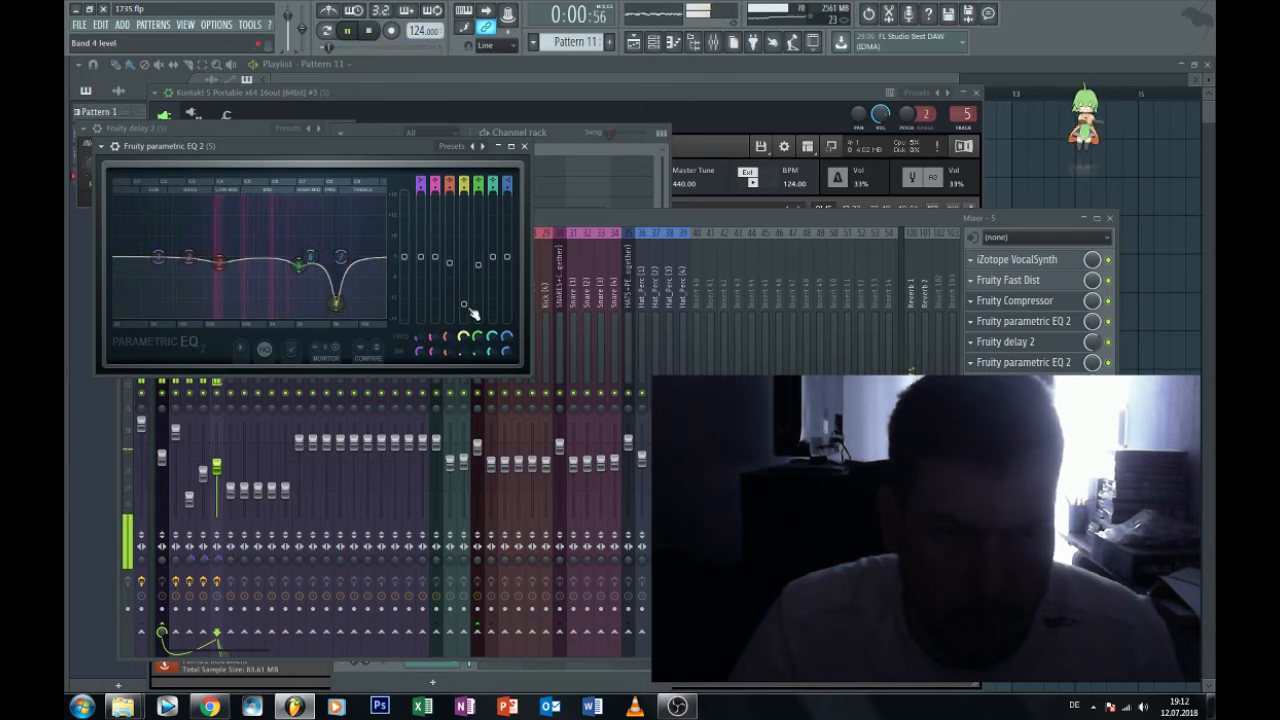
{"action": "left_click_drag", "start_coordinate": [463, 303], "coordinate": [464, 341]}
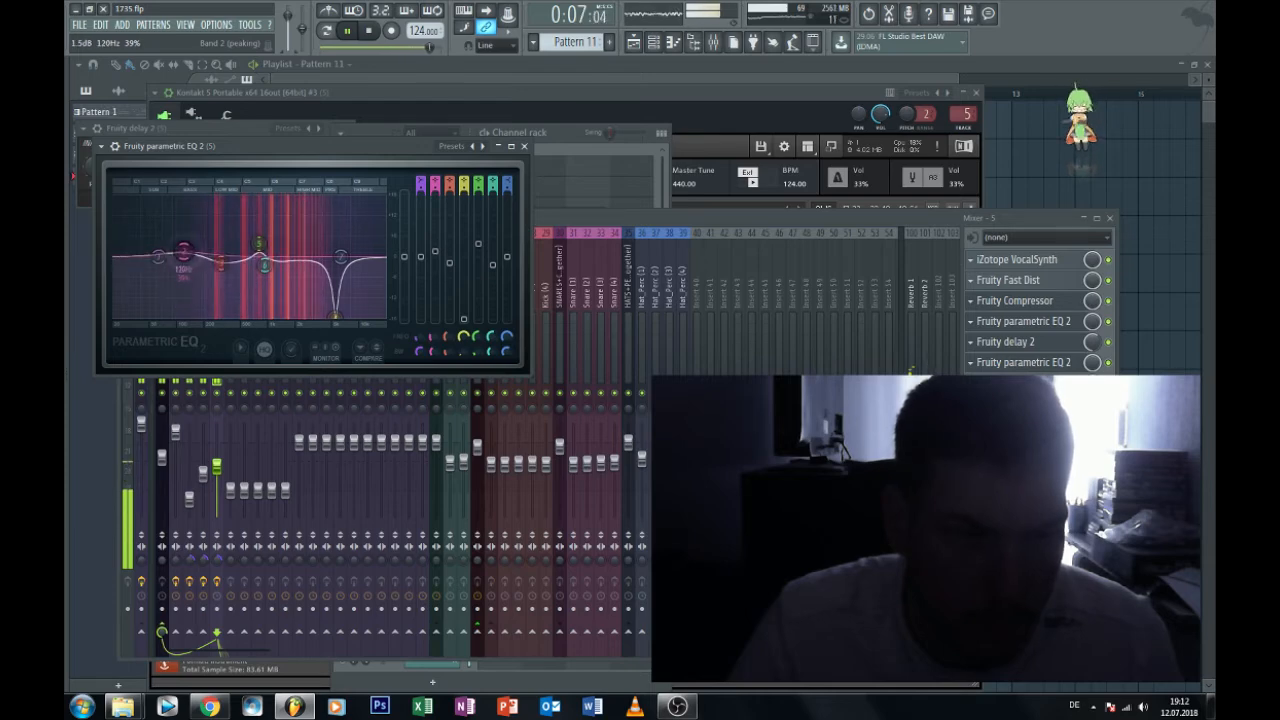
Stop playback and open the channel rack for Pattern 11.
{"action": "key", "text": "space"}
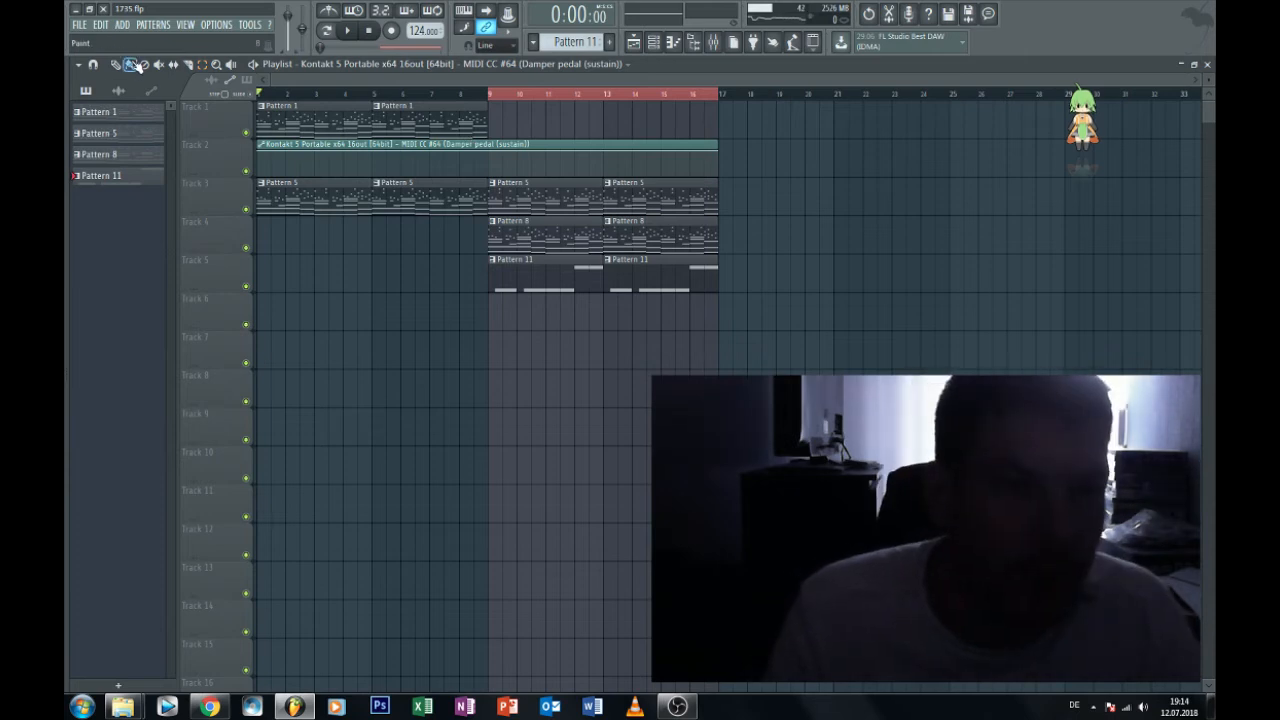
{"action": "left_click", "coordinate": [653, 44]}
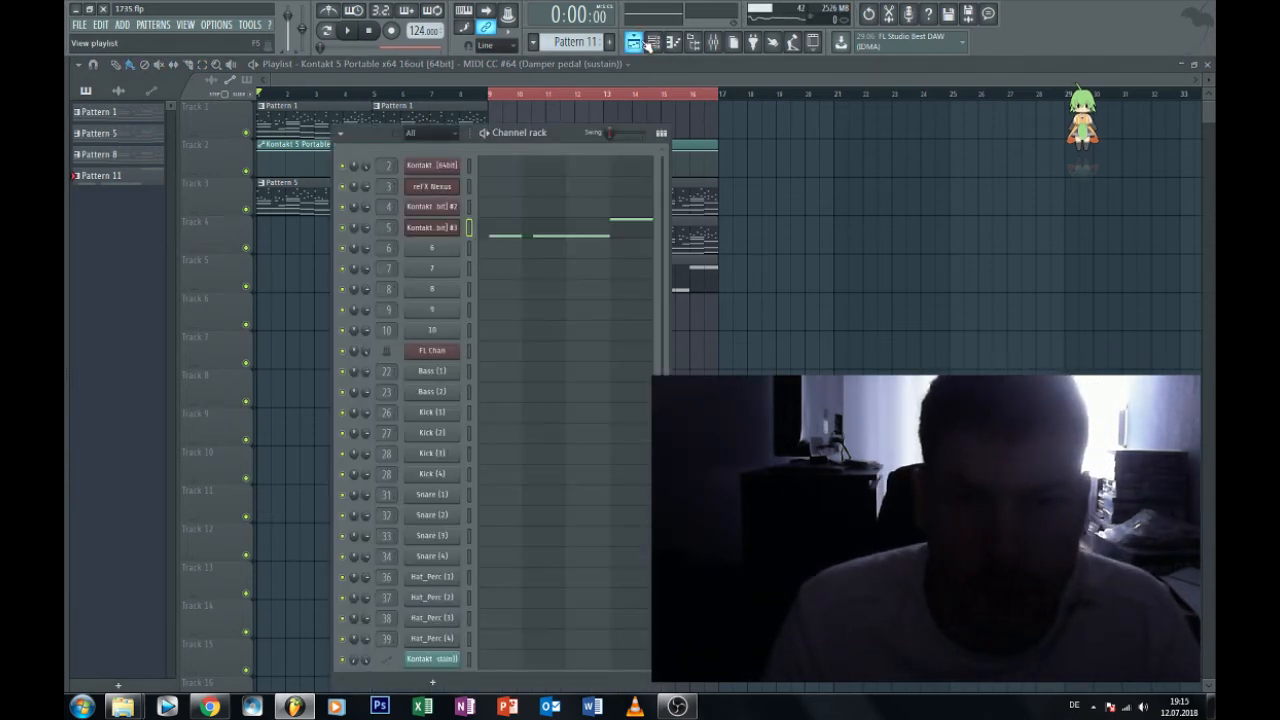
Place a new empty Pattern 80 on Track 8 from bar 9, stretch it to four bars, and open its channel rack.
{"action": "left_click_drag", "start_coordinate": [567, 40], "coordinate": [567, 26]}
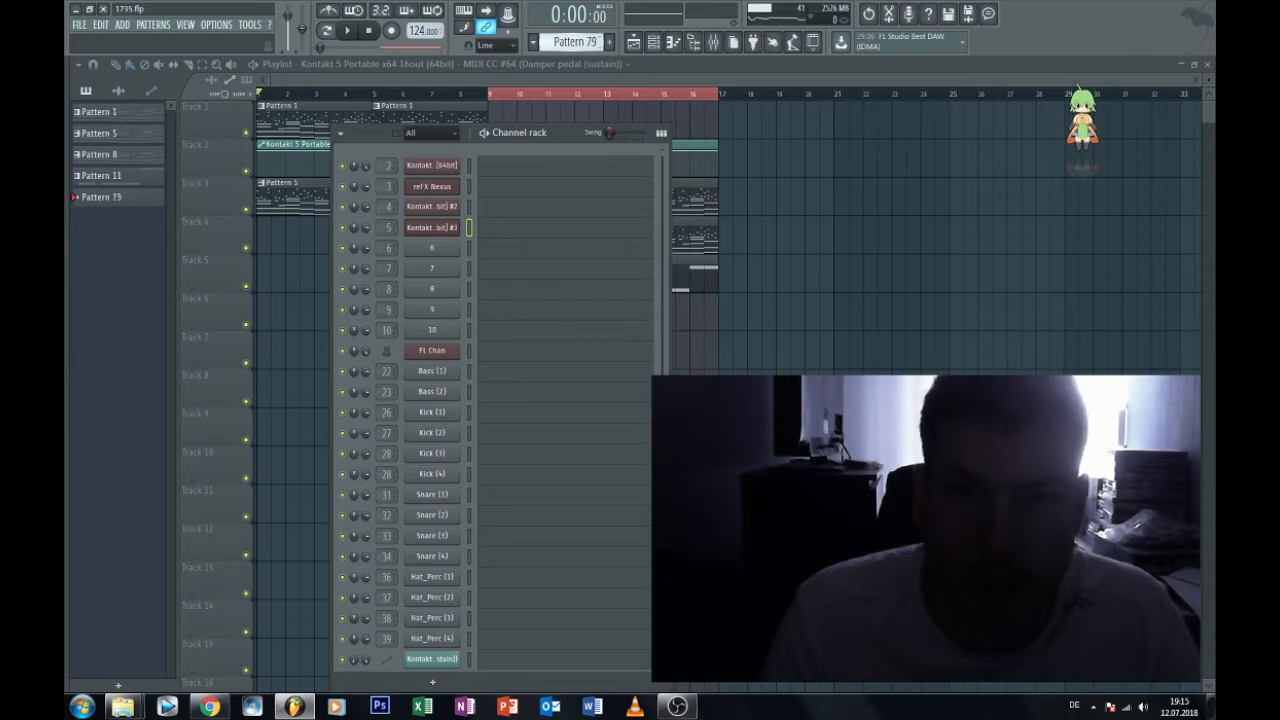
{"action": "left_click", "coordinate": [764, 385]}
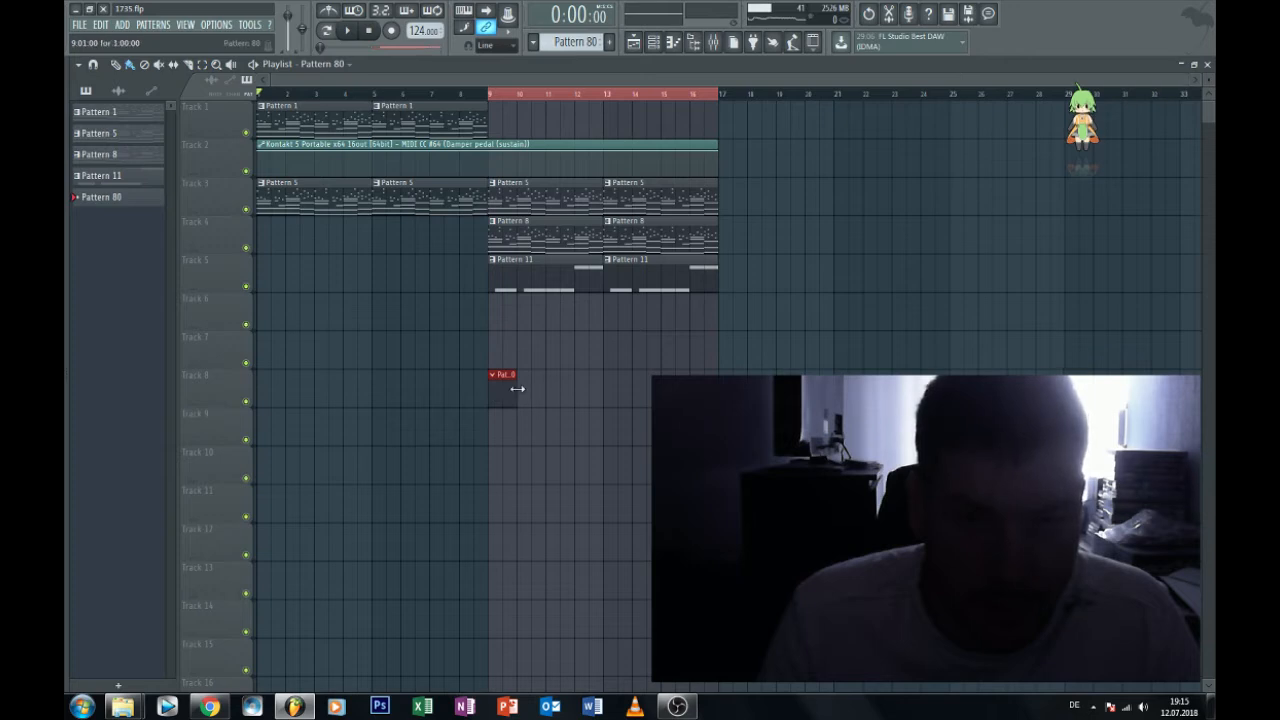
{"action": "left_click_drag", "start_coordinate": [517, 388], "coordinate": [614, 393]}
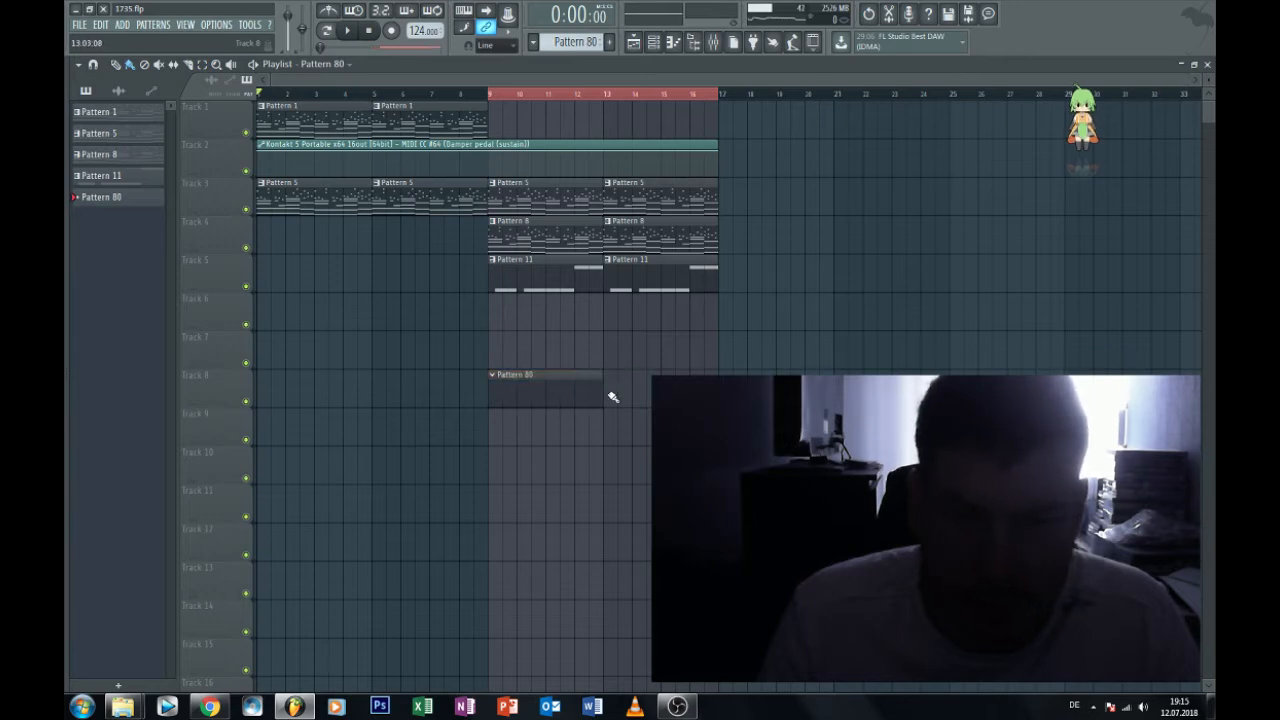
{"action": "double_click", "coordinate": [580, 390]}
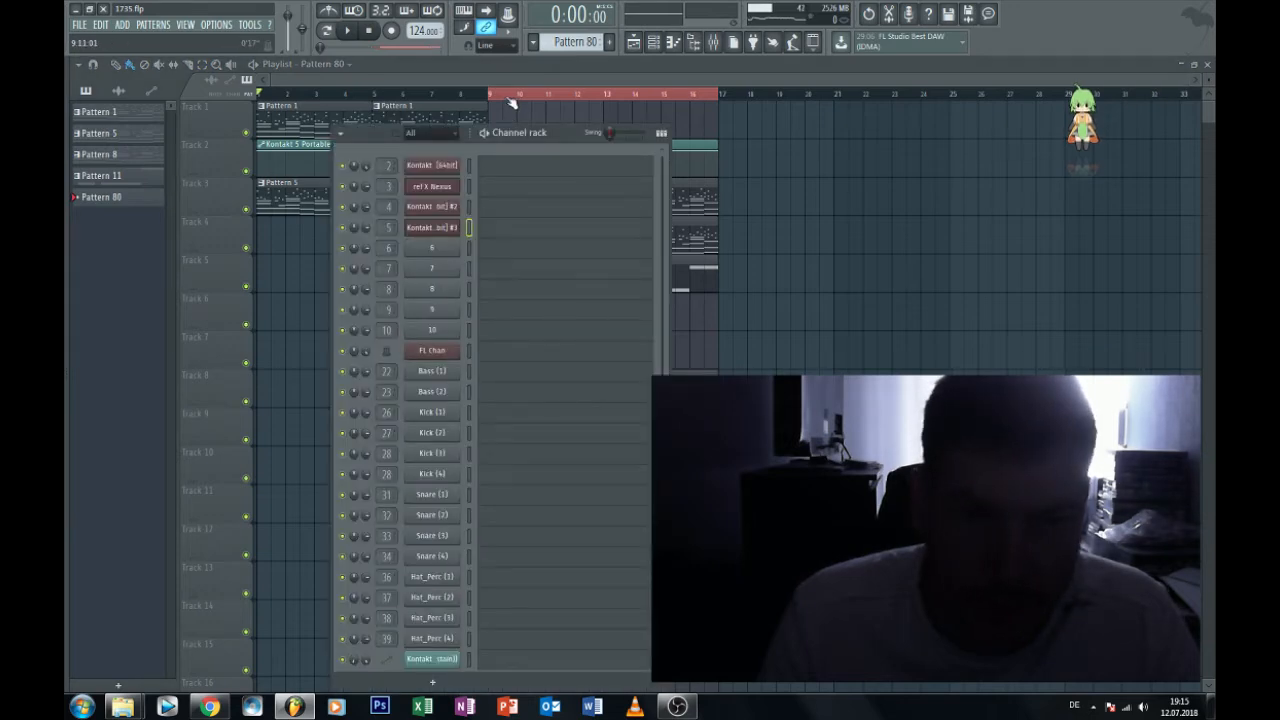
Replace the Kick (1) channel with Kontakt 5 Portable x64 16out and move its plugin window clear for browsing.
{"action": "scroll", "coordinate": [470, 410], "scroll_direction": "down", "scroll_amount": 1}
{"action": "right_click", "coordinate": [459, 404]}
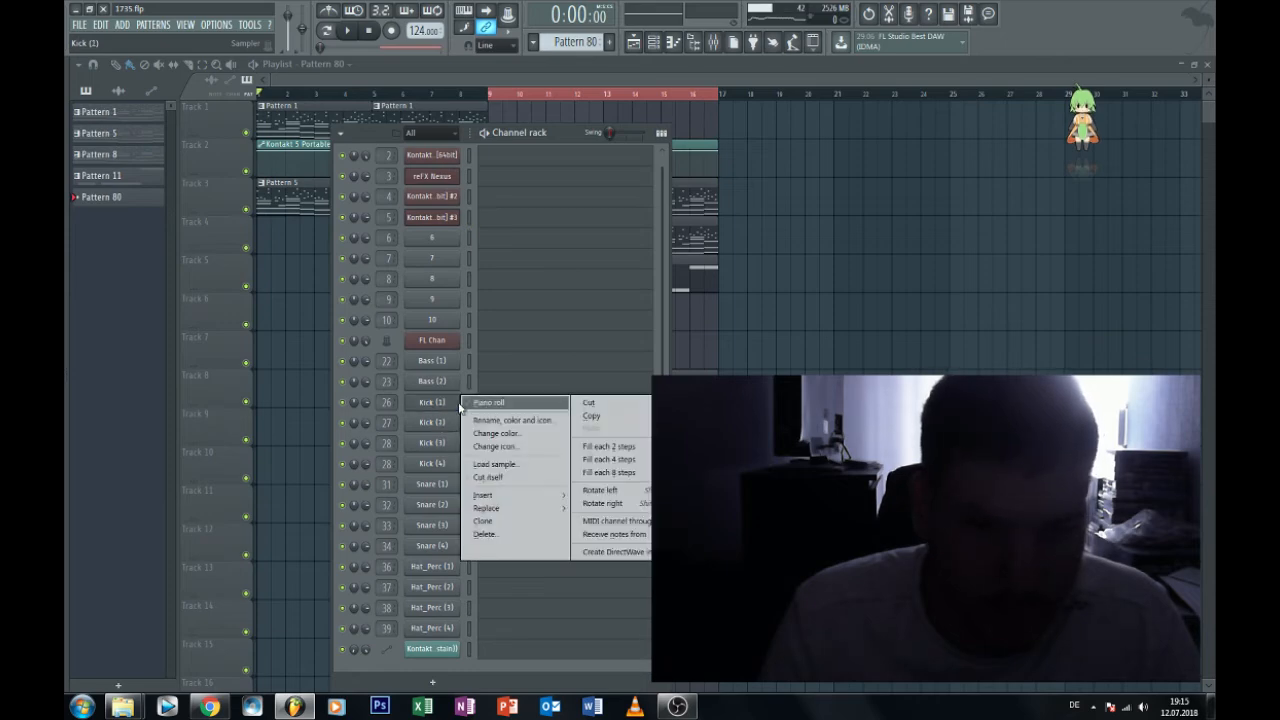
{"action": "mouse_move", "coordinate": [502, 511]}
{"action": "left_click", "coordinate": [682, 276]}
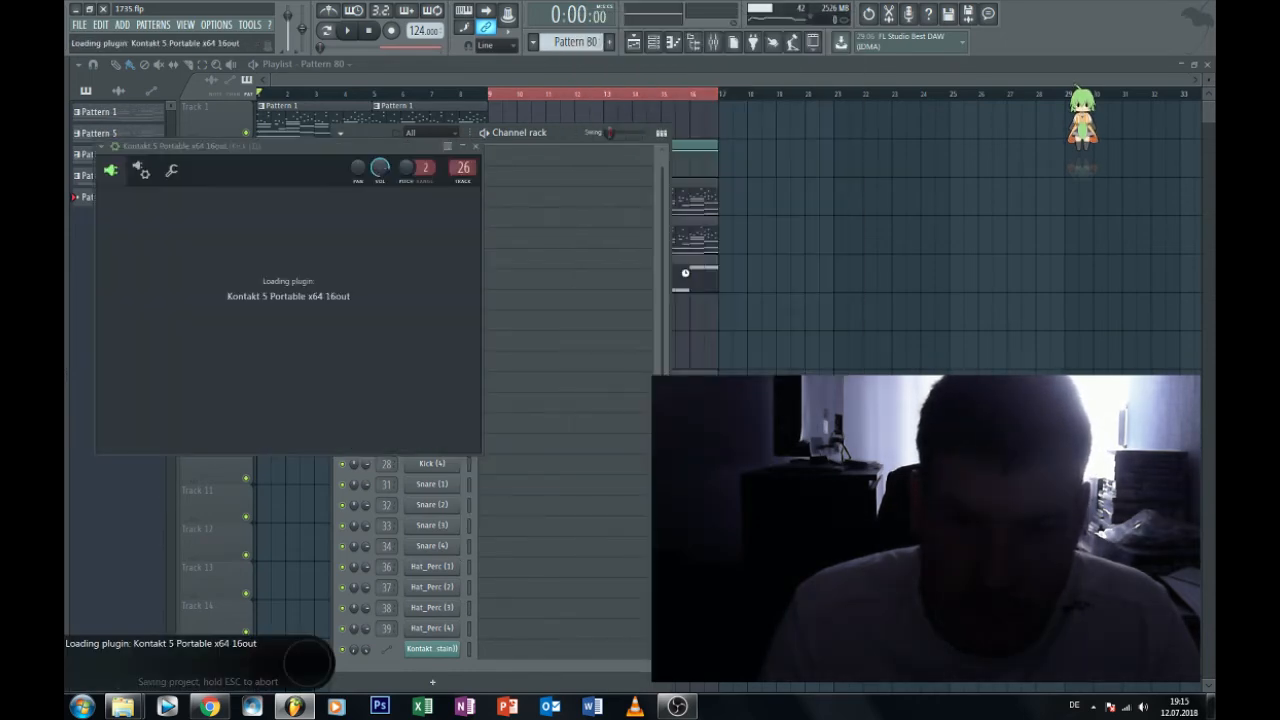
{"action": "left_click_drag", "start_coordinate": [498, 147], "coordinate": [600, 110]}
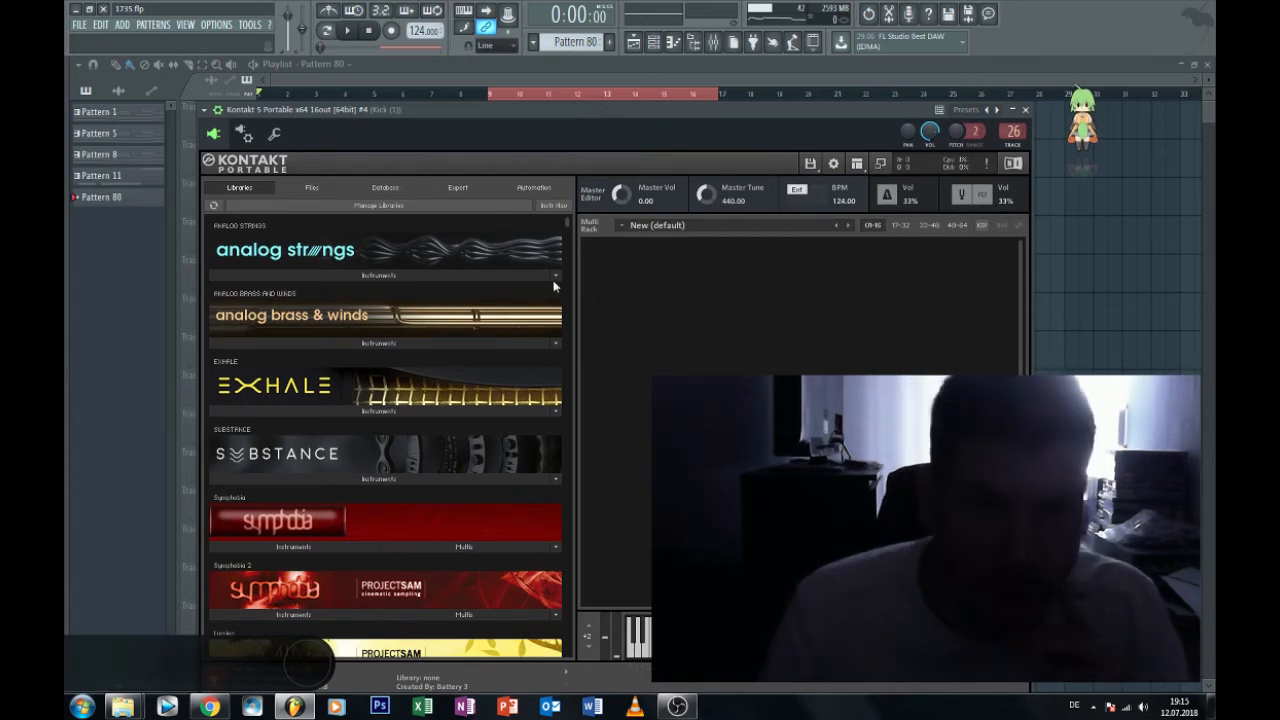
Load Drake Style kit (Luv Ur Girl Kit).nki from the Urban Groove Machine library into the Kontakt multi rack.
{"action": "left_click_drag", "start_coordinate": [567, 221], "coordinate": [549, 598]}
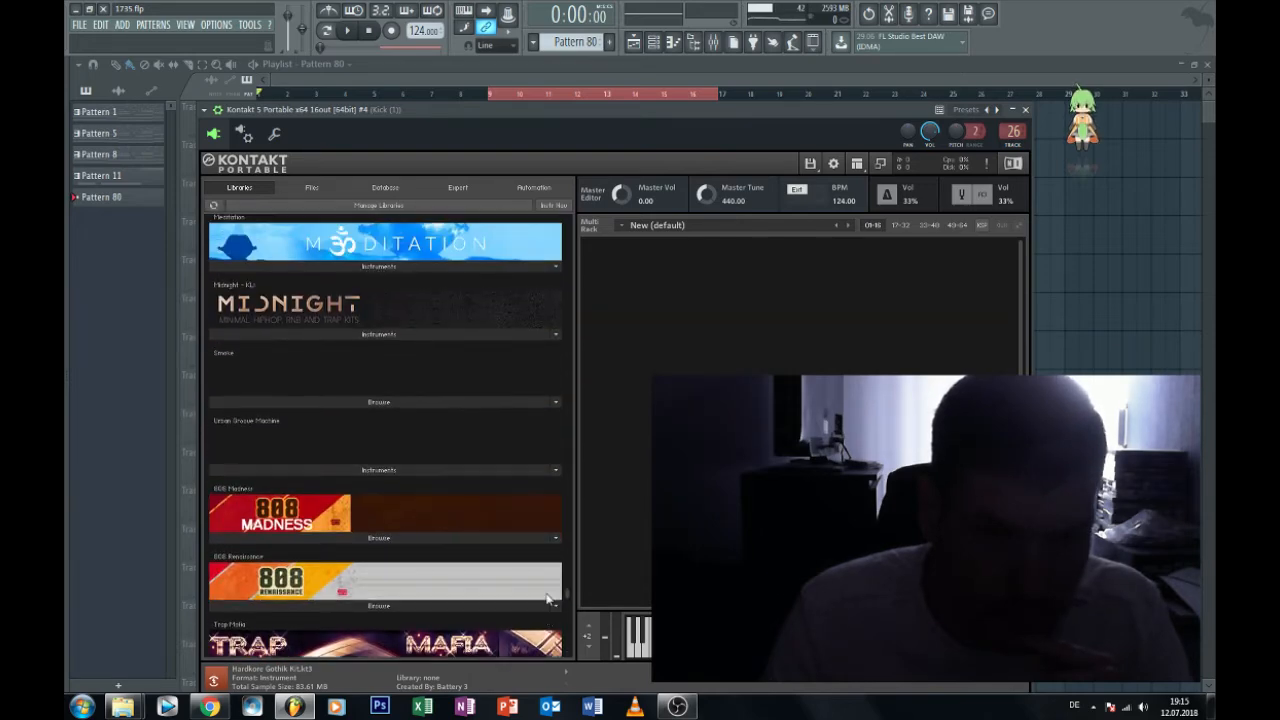
{"action": "left_click", "coordinate": [306, 469]}
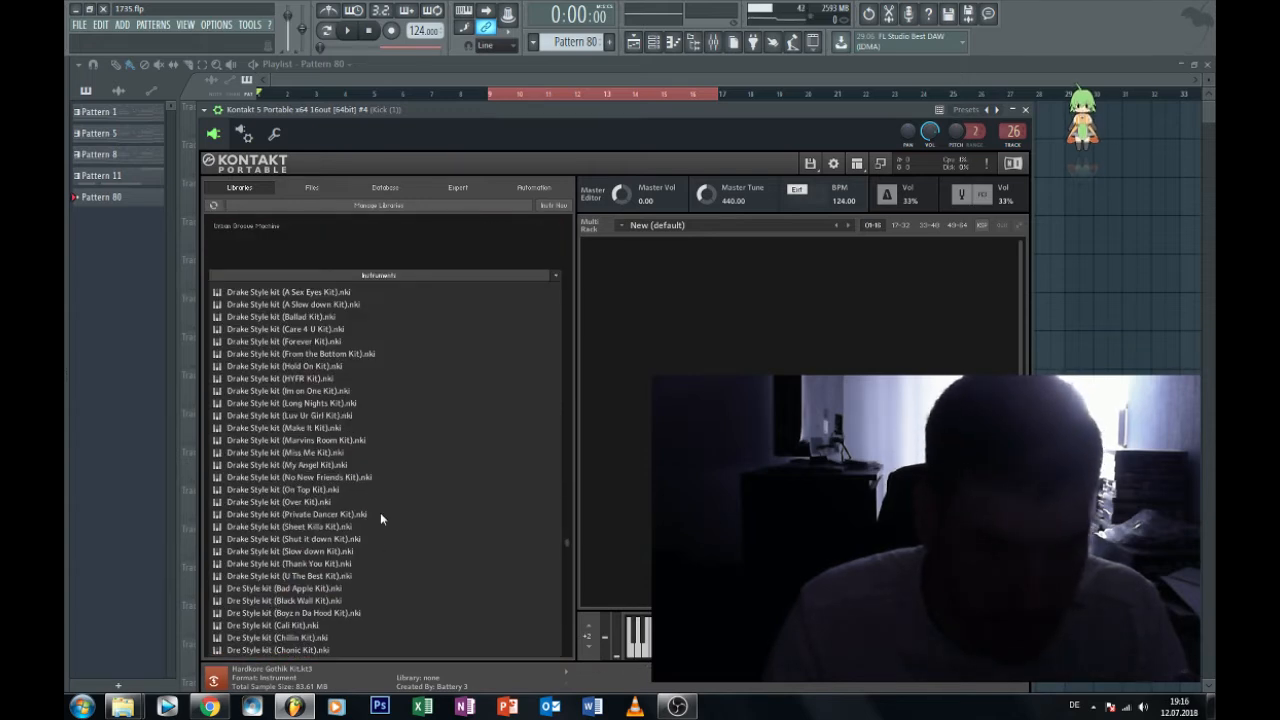
{"action": "left_click", "coordinate": [321, 418]}
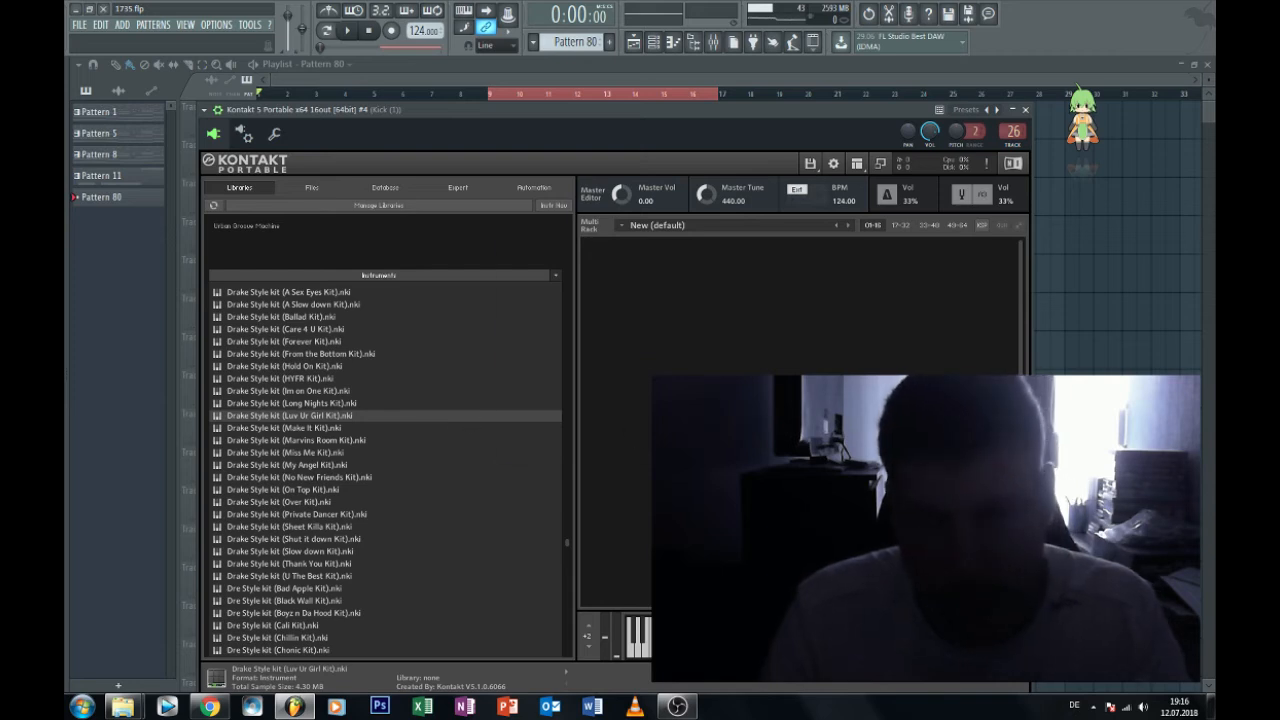
{"action": "left_click_drag", "start_coordinate": [321, 416], "coordinate": [760, 310]}
{"action": "left_click", "coordinate": [802, 252]}
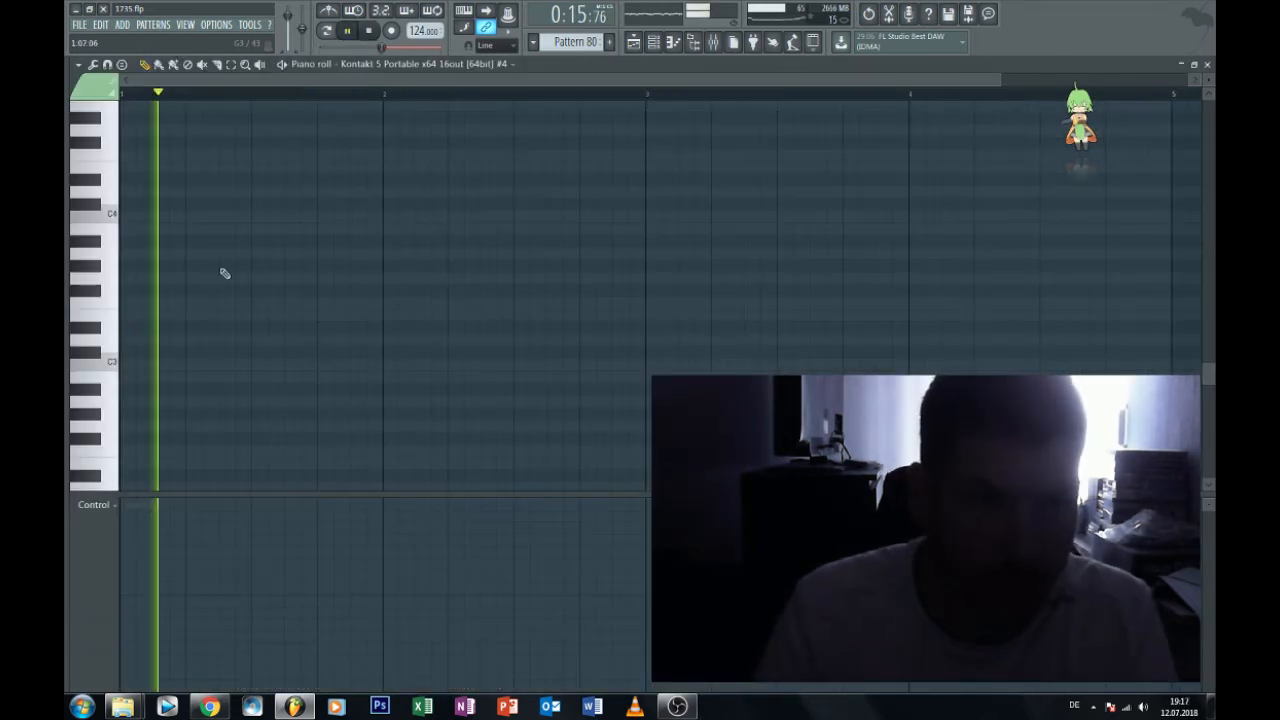
Add a short B3 note on the third beat of each of the four bars in Pattern 80.
{"action": "left_click", "coordinate": [251, 229]}
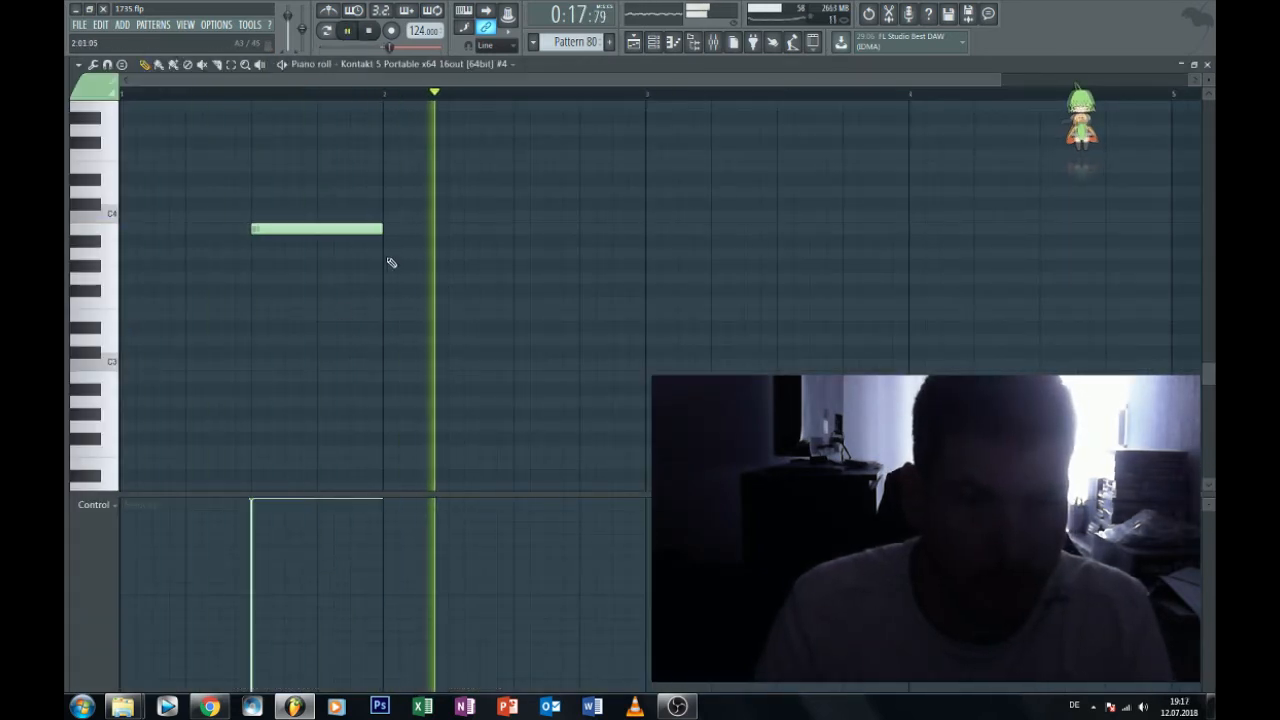
{"action": "left_click_drag", "start_coordinate": [382, 229], "coordinate": [261, 242]}
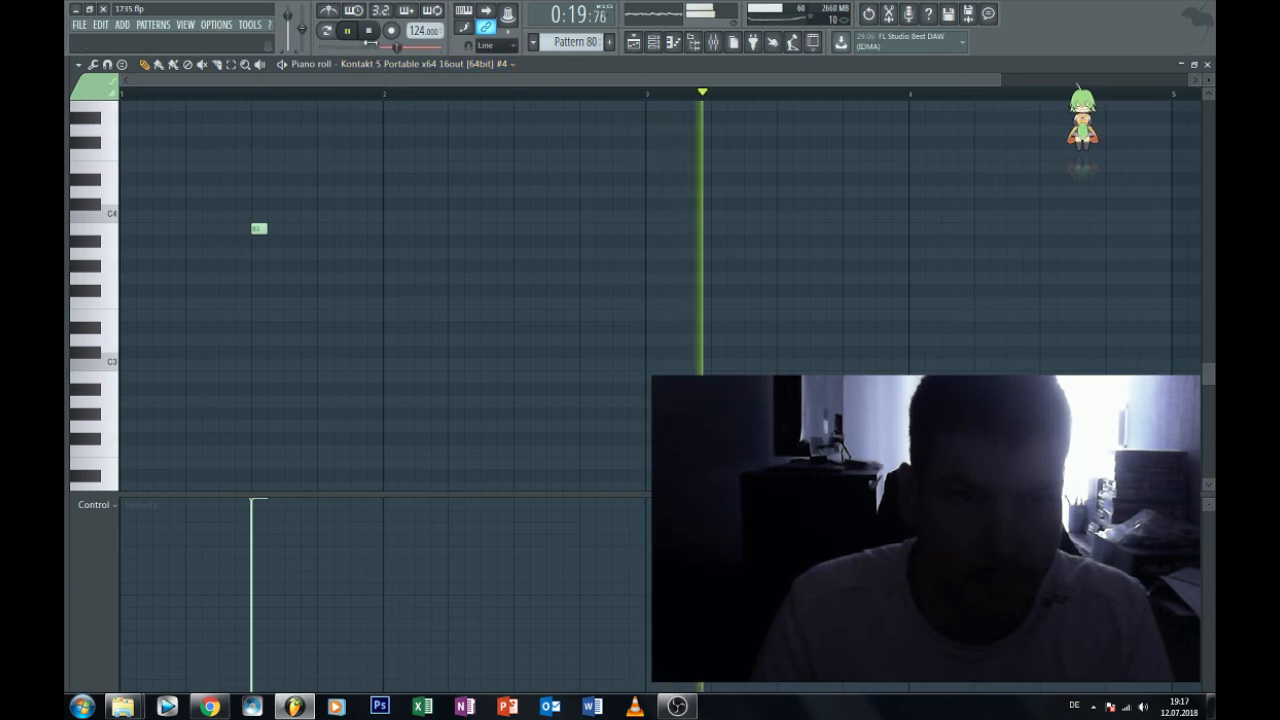
{"action": "left_click", "coordinate": [530, 228]}
{"action": "right_click", "coordinate": [534, 230]}
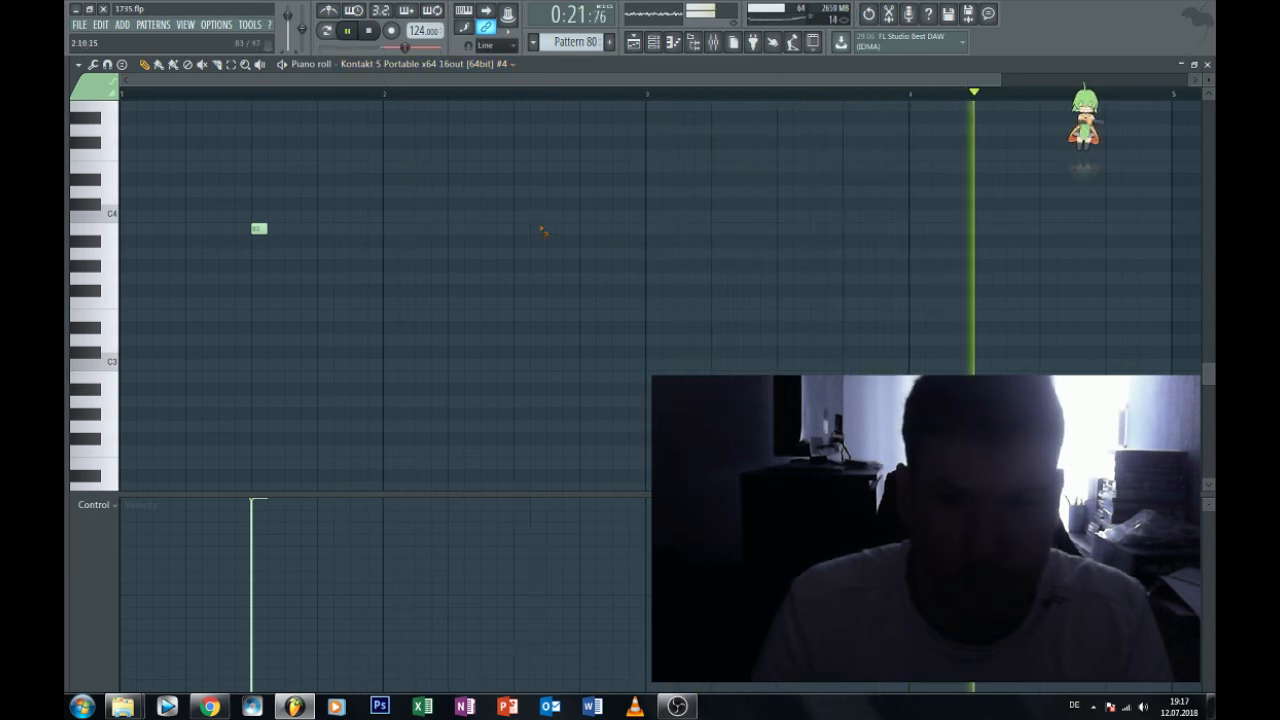
{"action": "left_click", "coordinate": [521, 229]}
{"action": "left_click", "coordinate": [785, 229]}
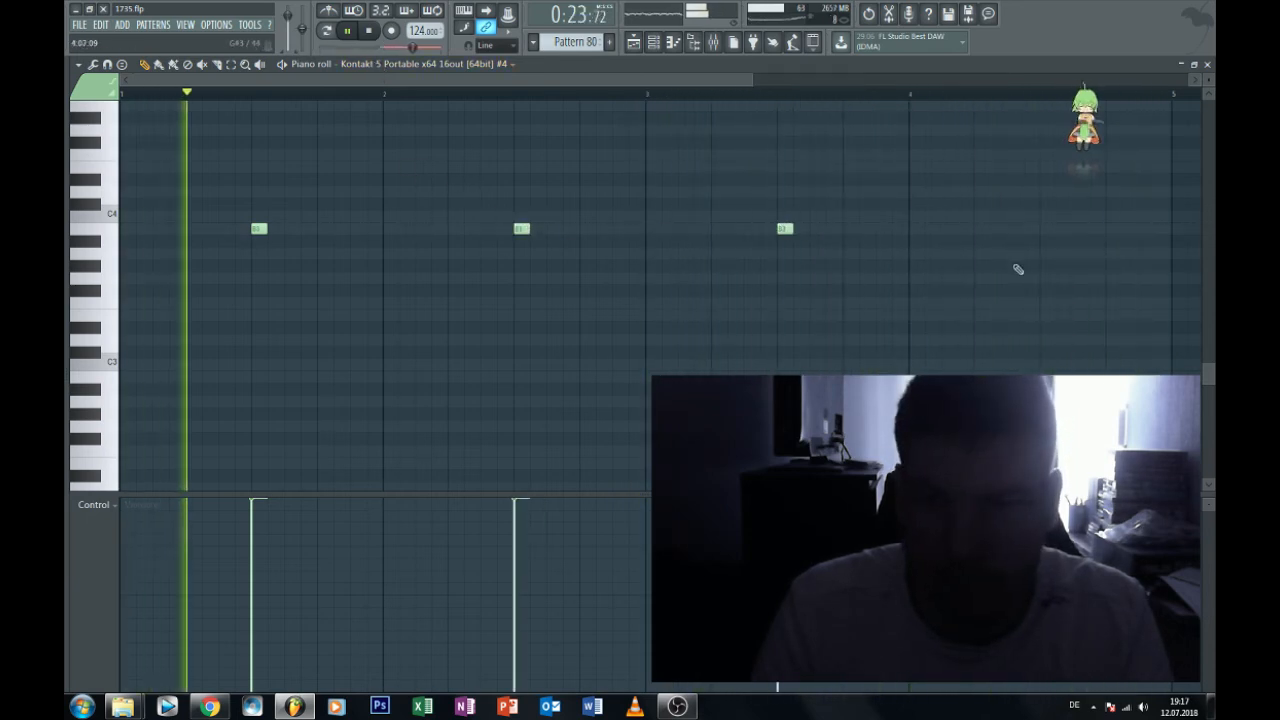
{"action": "left_click", "coordinate": [1048, 229]}
Audition the drum kit's sounds between C4 and the keys just below F3 during playback.
{"action": "left_click", "coordinate": [108, 217]}
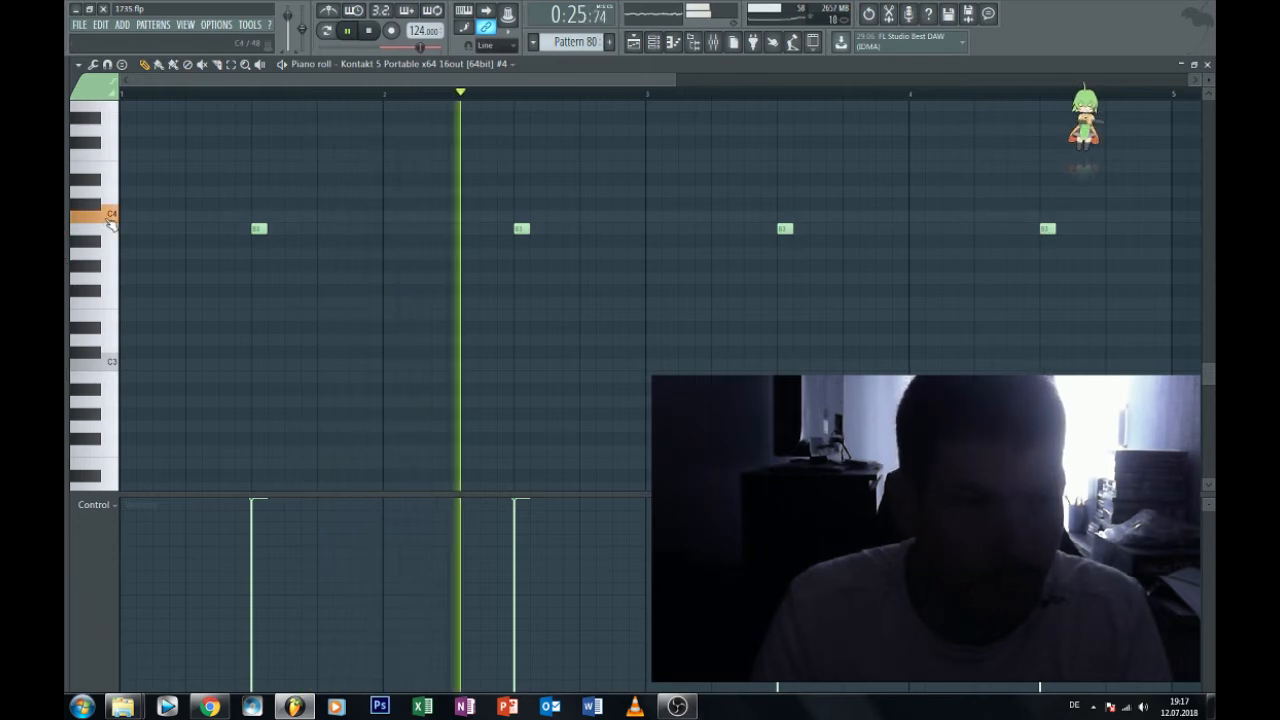
{"action": "left_click", "coordinate": [99, 246]}
{"action": "left_click", "coordinate": [99, 270]}
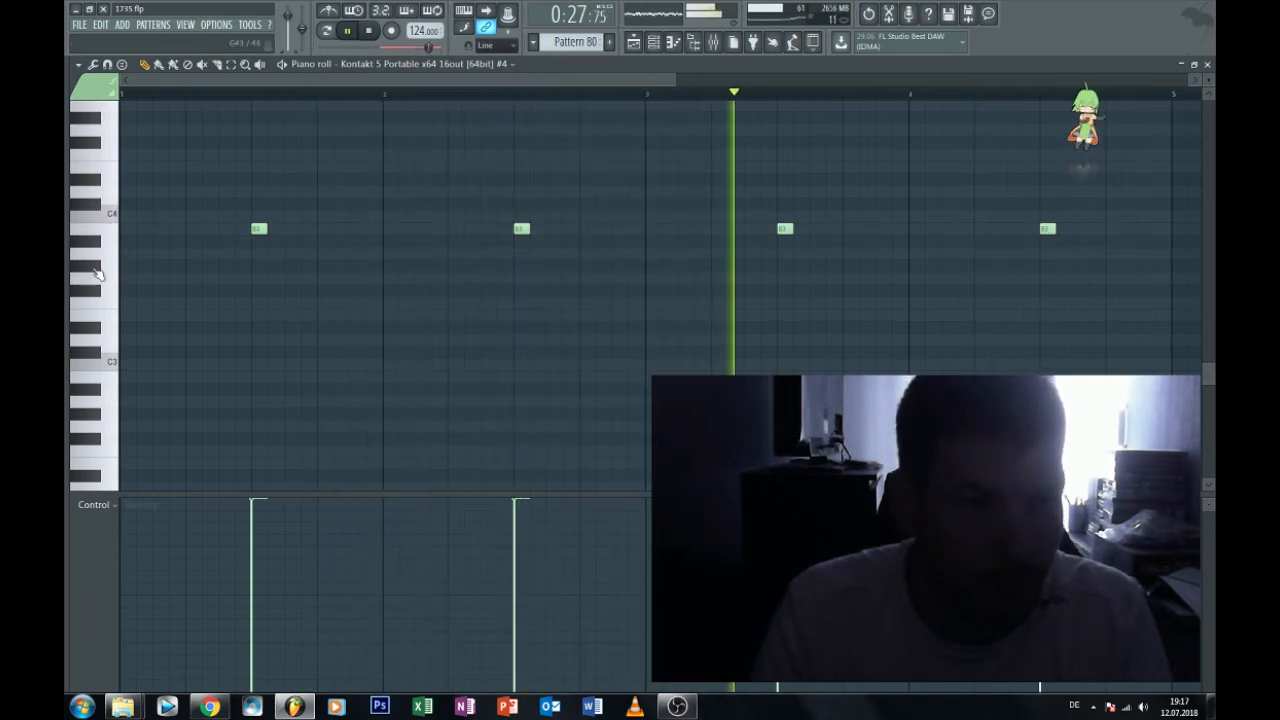
{"action": "left_click", "coordinate": [115, 305]}
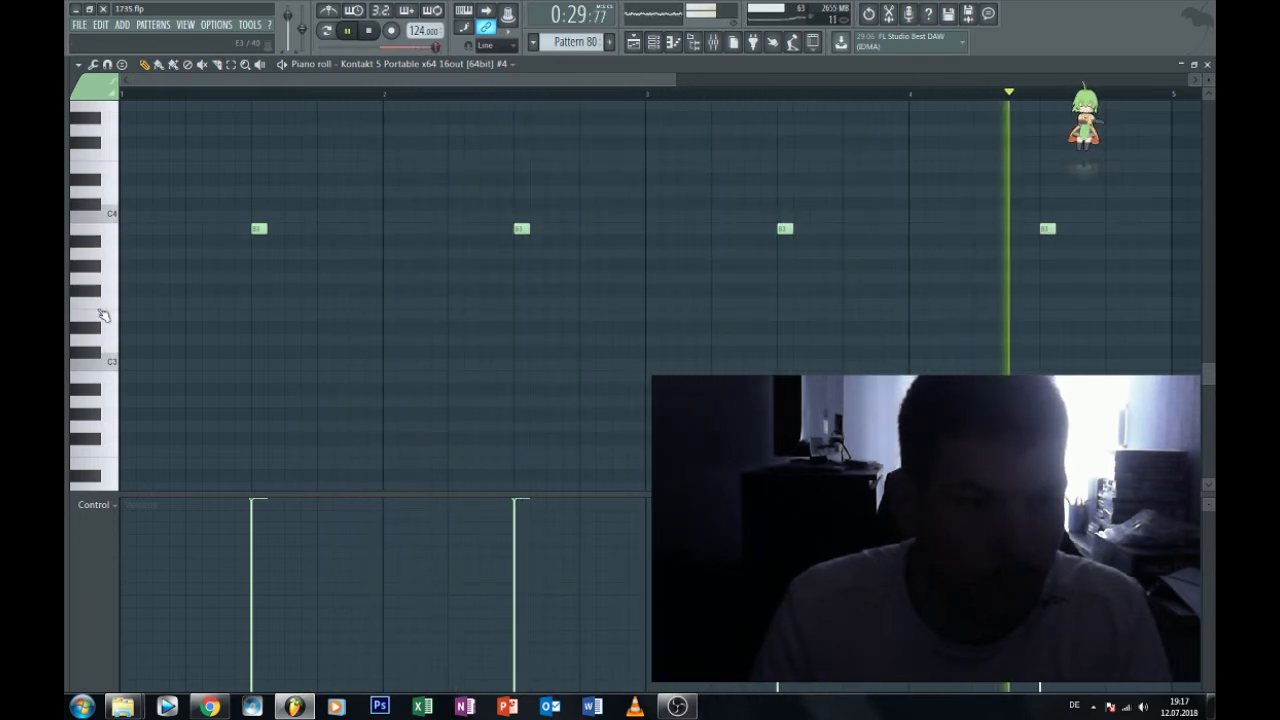
{"action": "left_click", "coordinate": [106, 318]}
{"action": "left_click", "coordinate": [100, 286]}
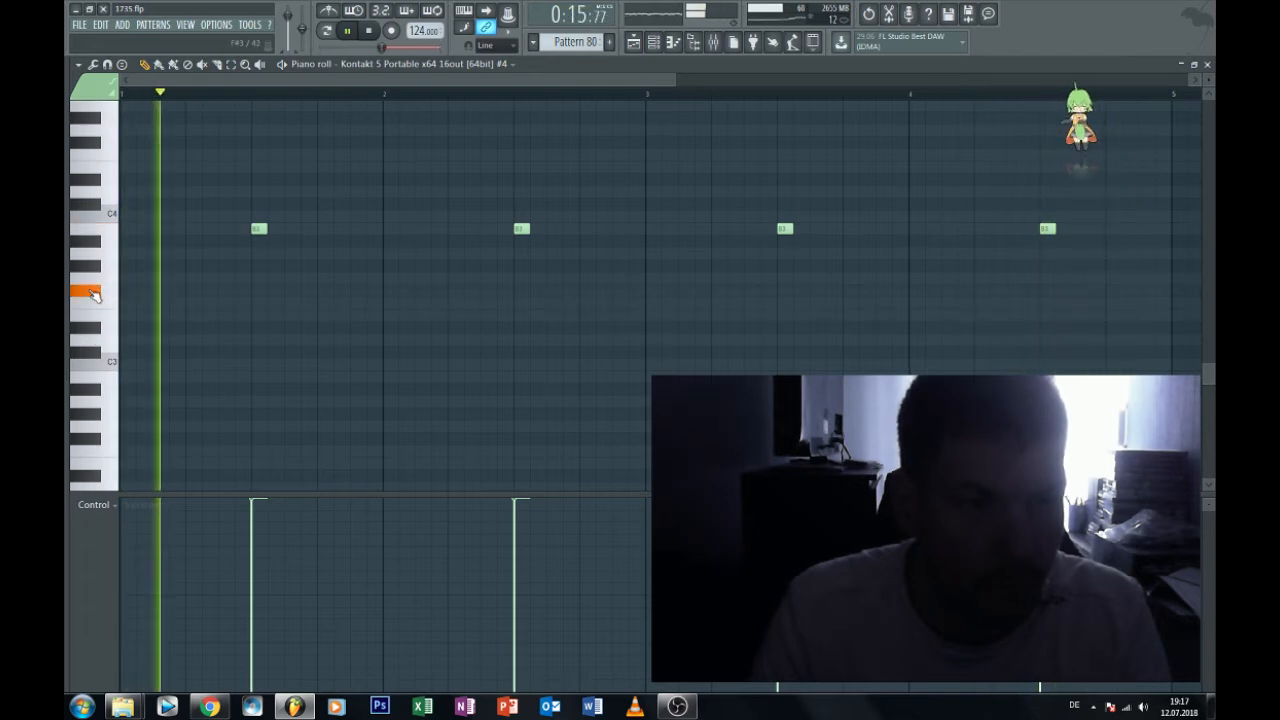
{"action": "left_click", "coordinate": [100, 266]}
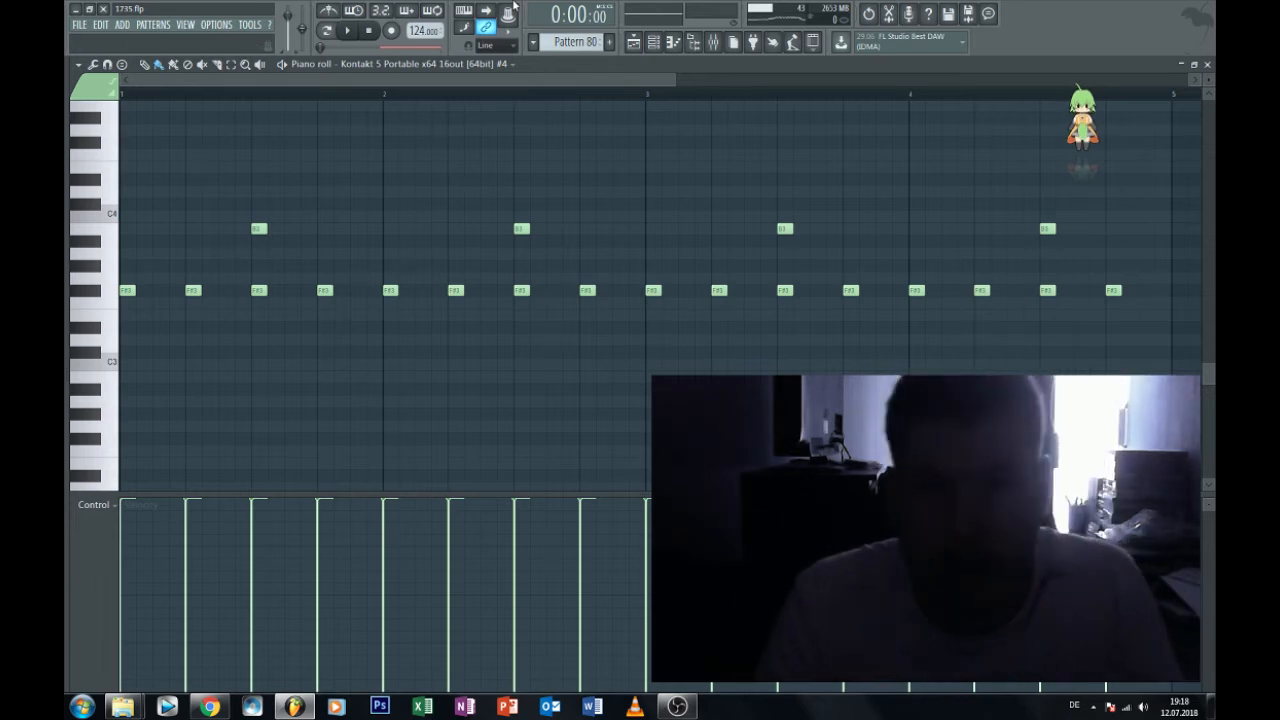
Paint a fast F#3 roll on beat 4 of bar 2 with 1/4 step snap, and return the snap to Line.
{"action": "left_click_drag", "start_coordinate": [582, 290], "coordinate": [631, 290]}
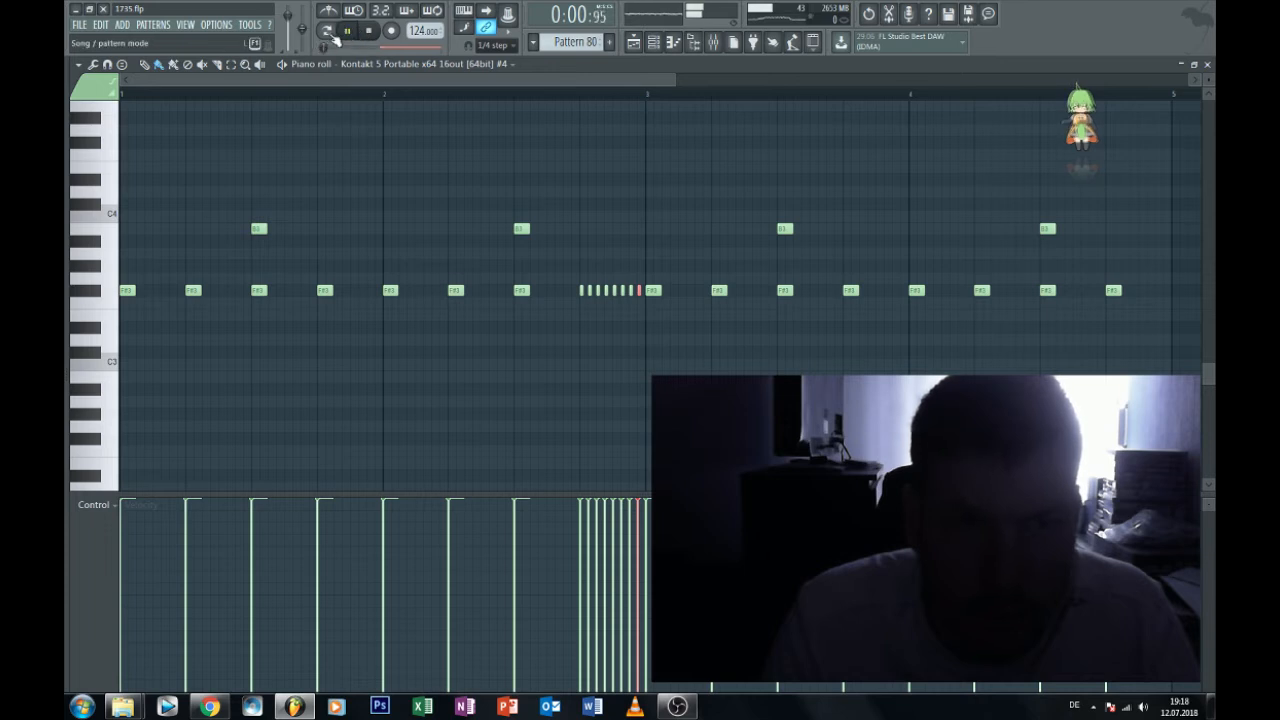
{"action": "key", "text": "space"}
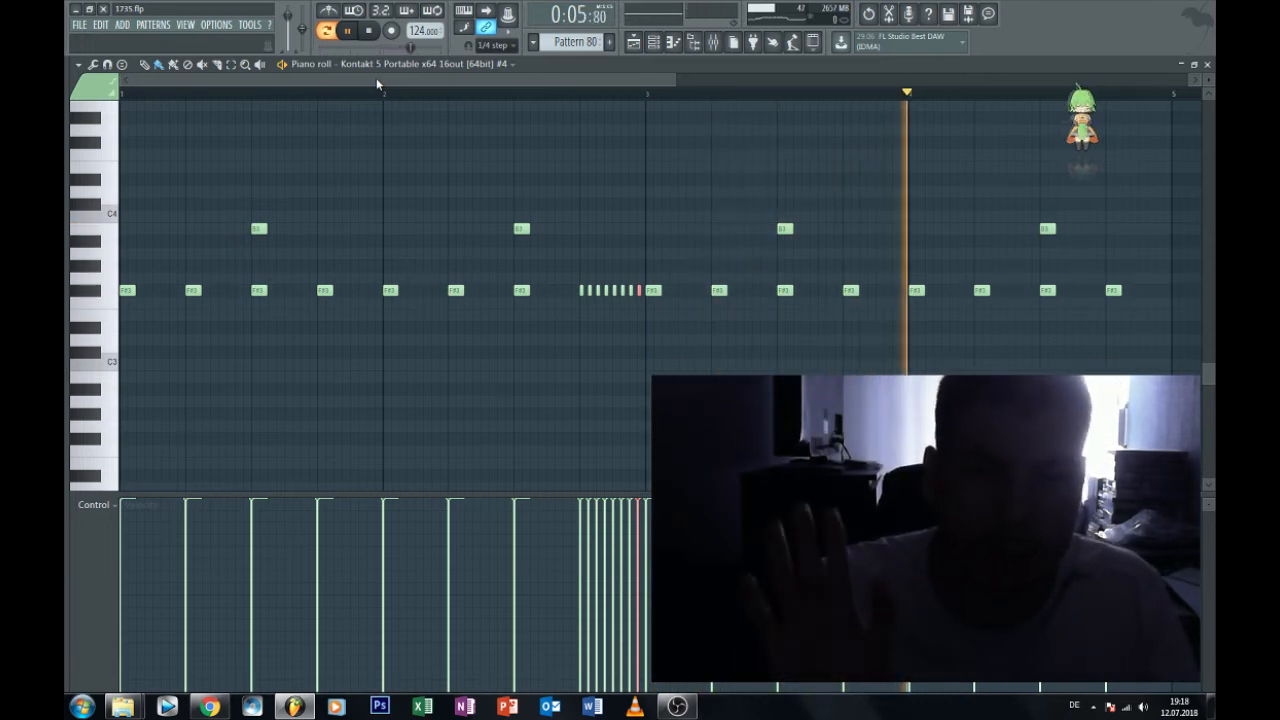
{"action": "left_click", "coordinate": [370, 31]}
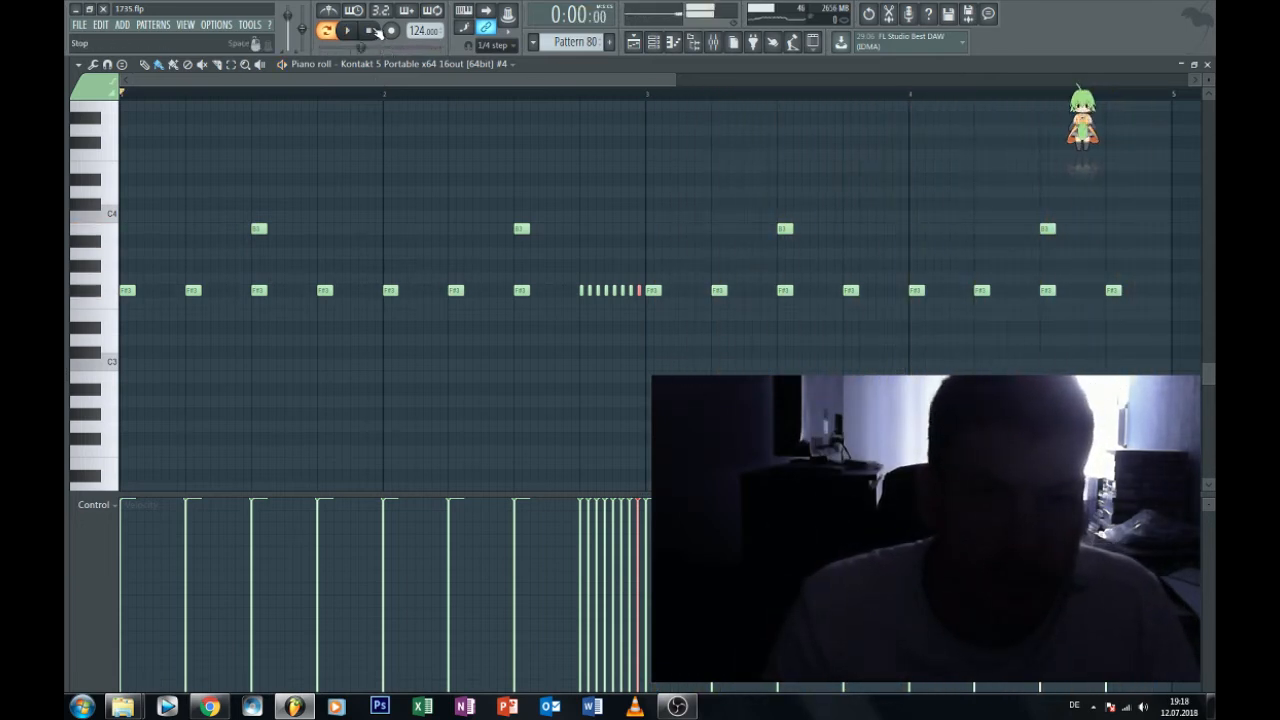
{"action": "left_click", "coordinate": [511, 48]}
{"action": "left_click", "coordinate": [490, 58]}
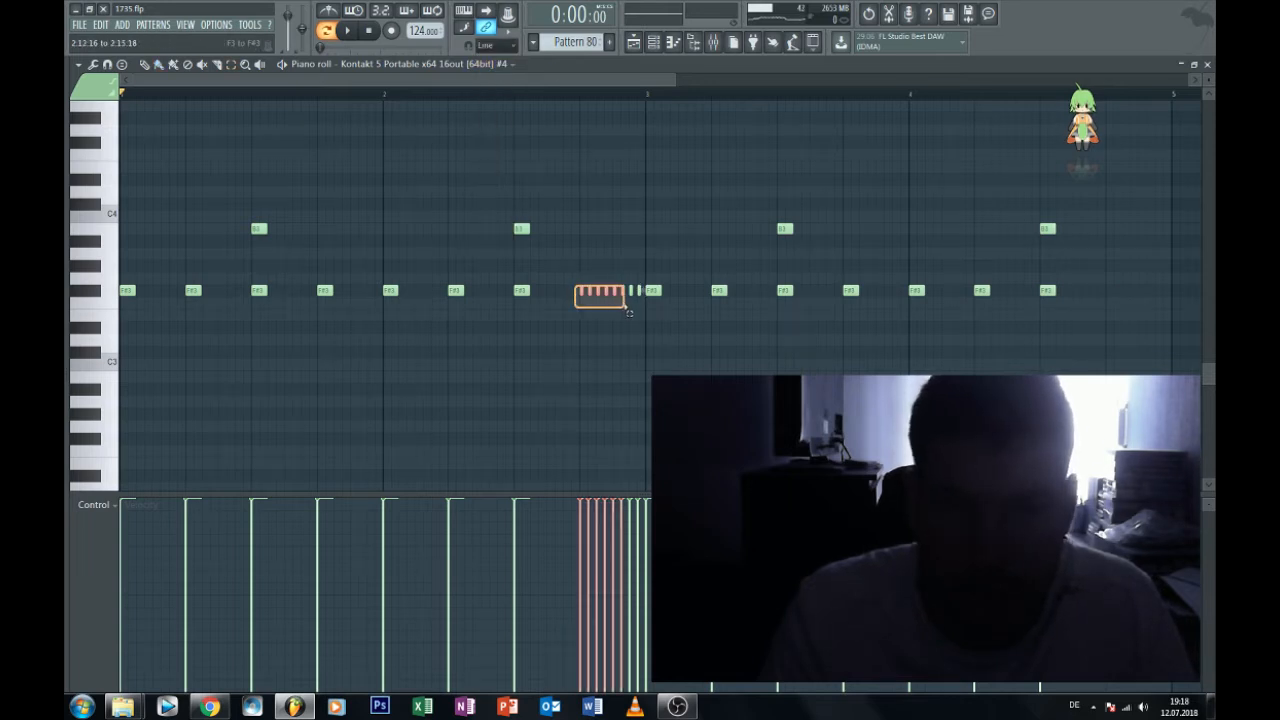
{"action": "key", "text": "ctrl+v"}
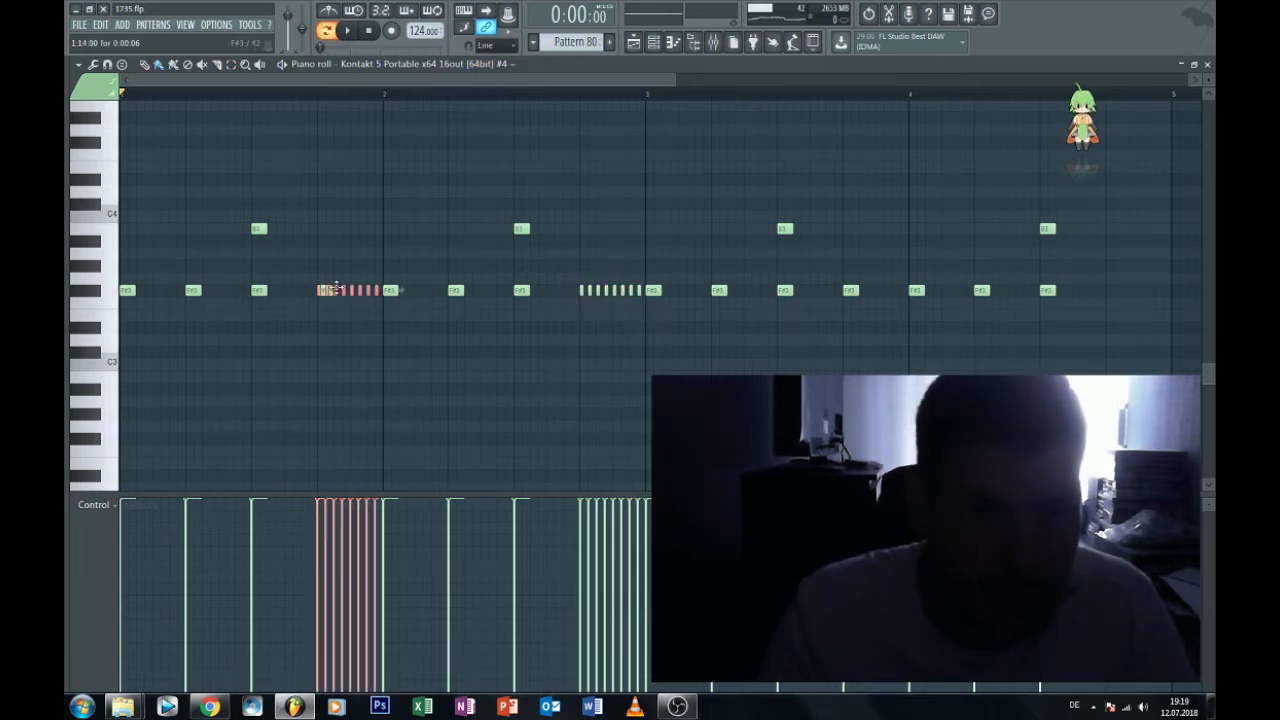
{"action": "left_click", "coordinate": [343, 290]}
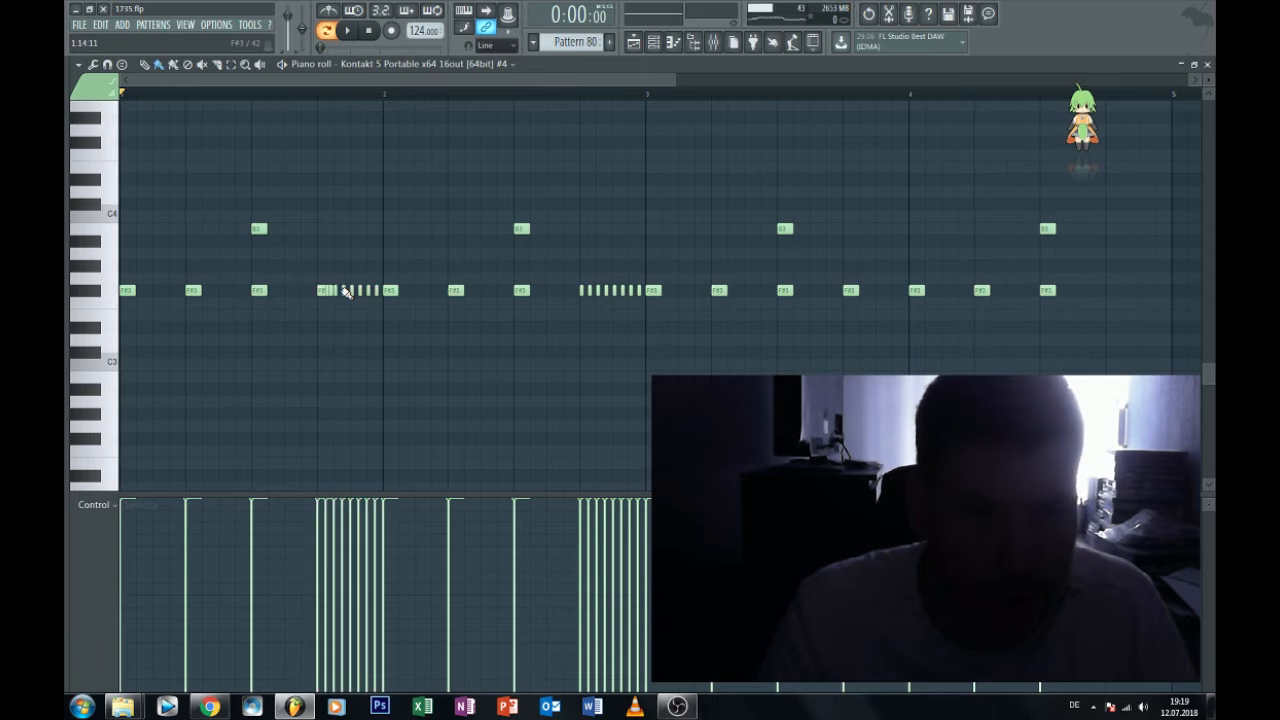
{"action": "left_click", "coordinate": [104, 26]}
{"action": "left_click", "coordinate": [116, 42]}
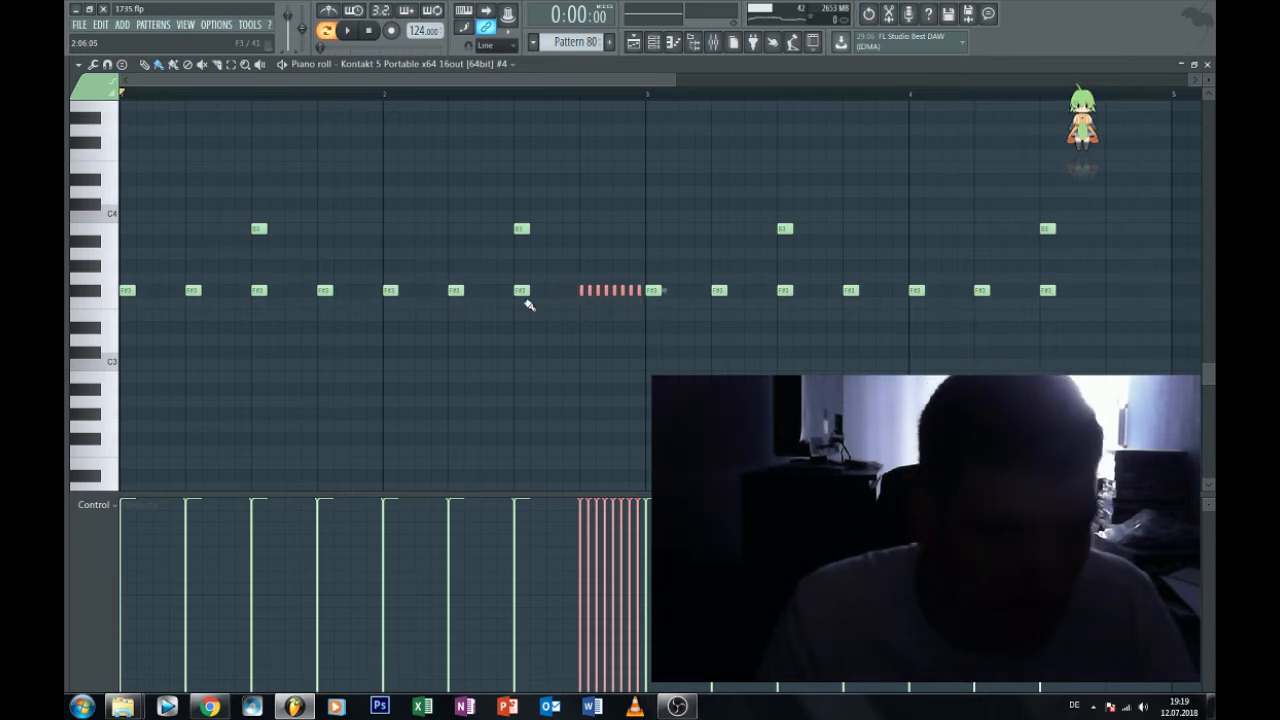
Copy the F#3 roll to beat 4 of bar 4 and lower all F#3 notes to roughly a quarter of full velocity.
{"action": "key", "text": "ctrl+v"}
{"action": "key", "text": "space"}
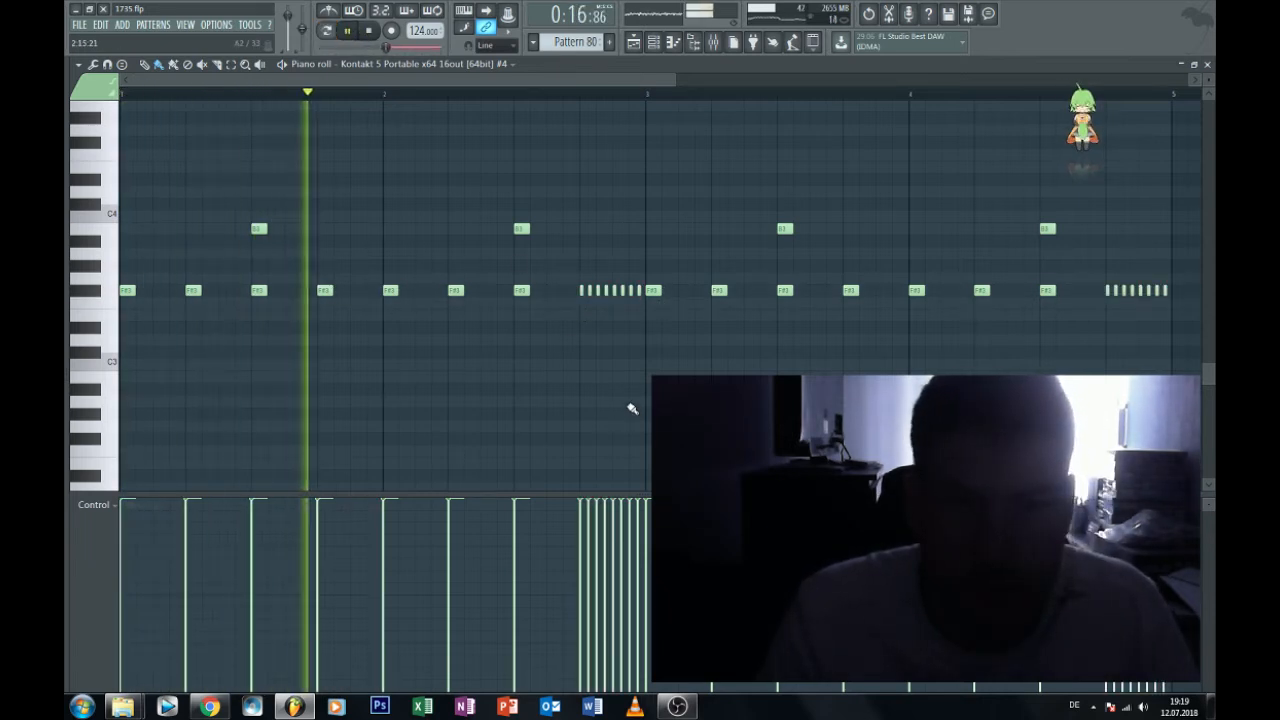
{"action": "left_click_drag", "start_coordinate": [1179, 294], "coordinate": [64, 305]}
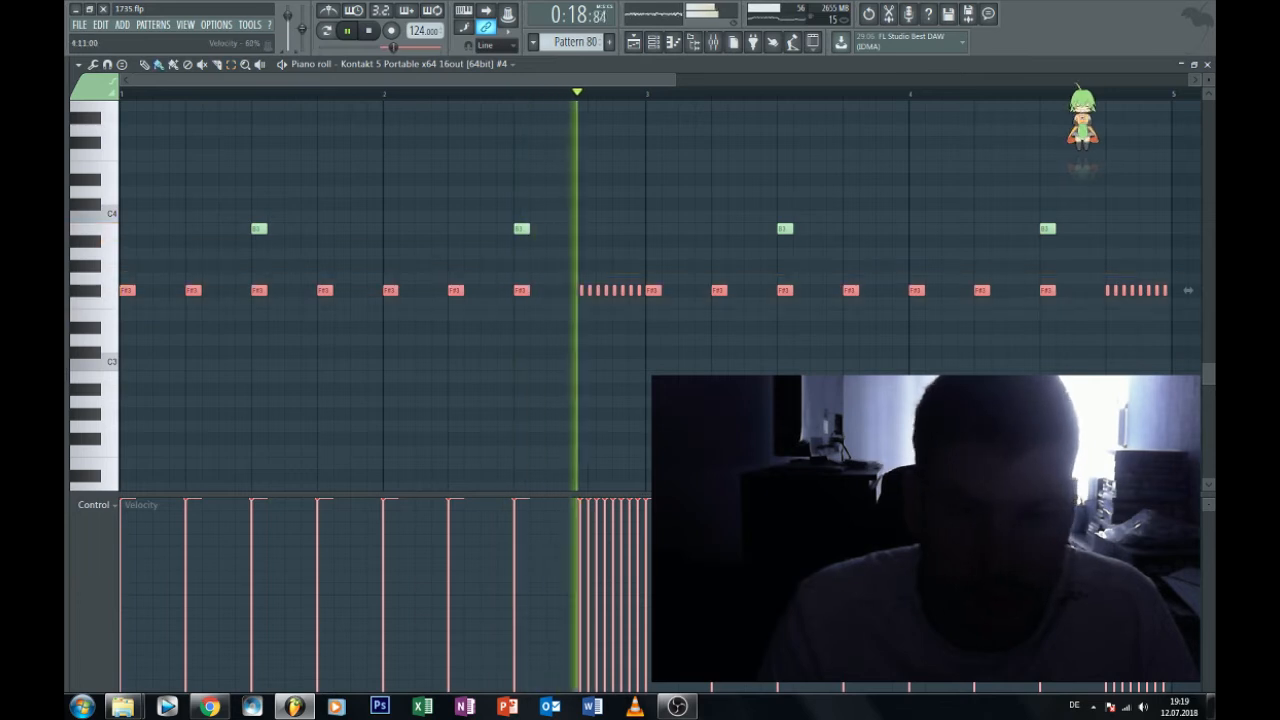
{"action": "mouse_move", "coordinate": [1185, 614]}
{"action": "left_mouse_down"}
{"action": "mouse_move", "coordinate": [68, 626]}
{"action": "mouse_move", "coordinate": [454, 646]}
{"action": "mouse_move", "coordinate": [1205, 646]}
{"action": "left_mouse_up"}
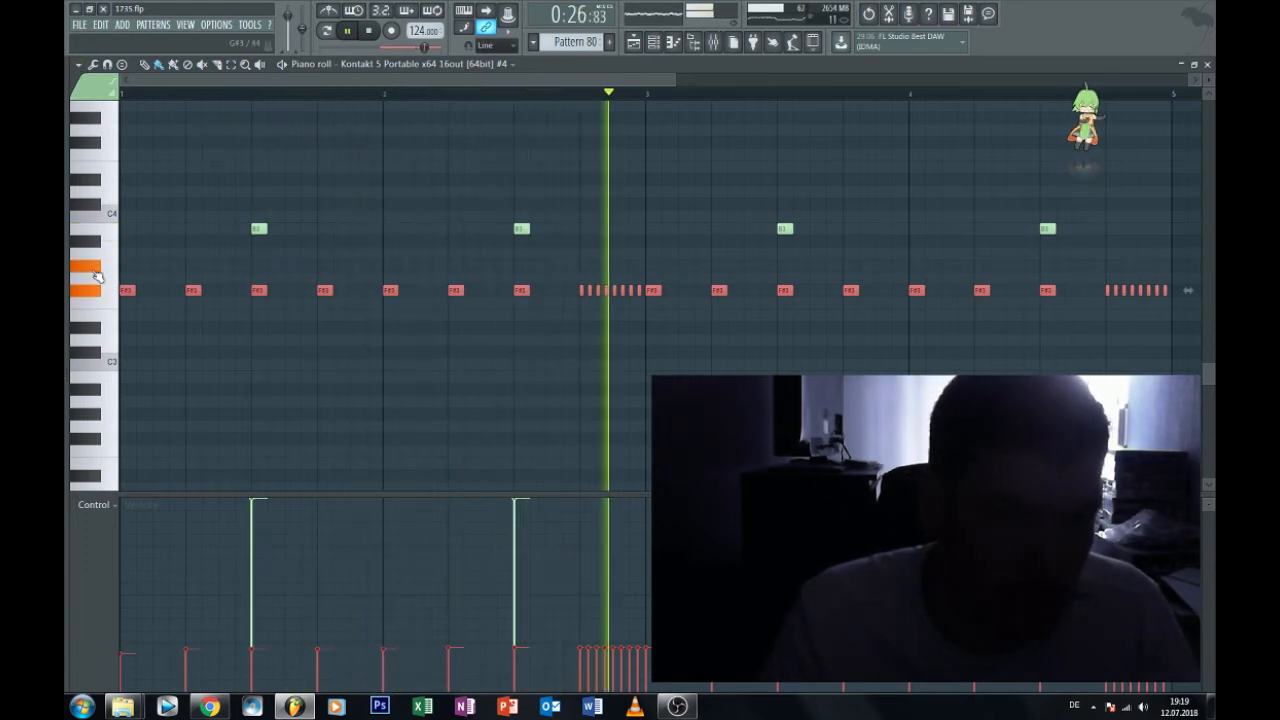
Add a very short G#3 note at about half velocity on the second beat of each of the four bars.
{"action": "left_click", "coordinate": [187, 266]}
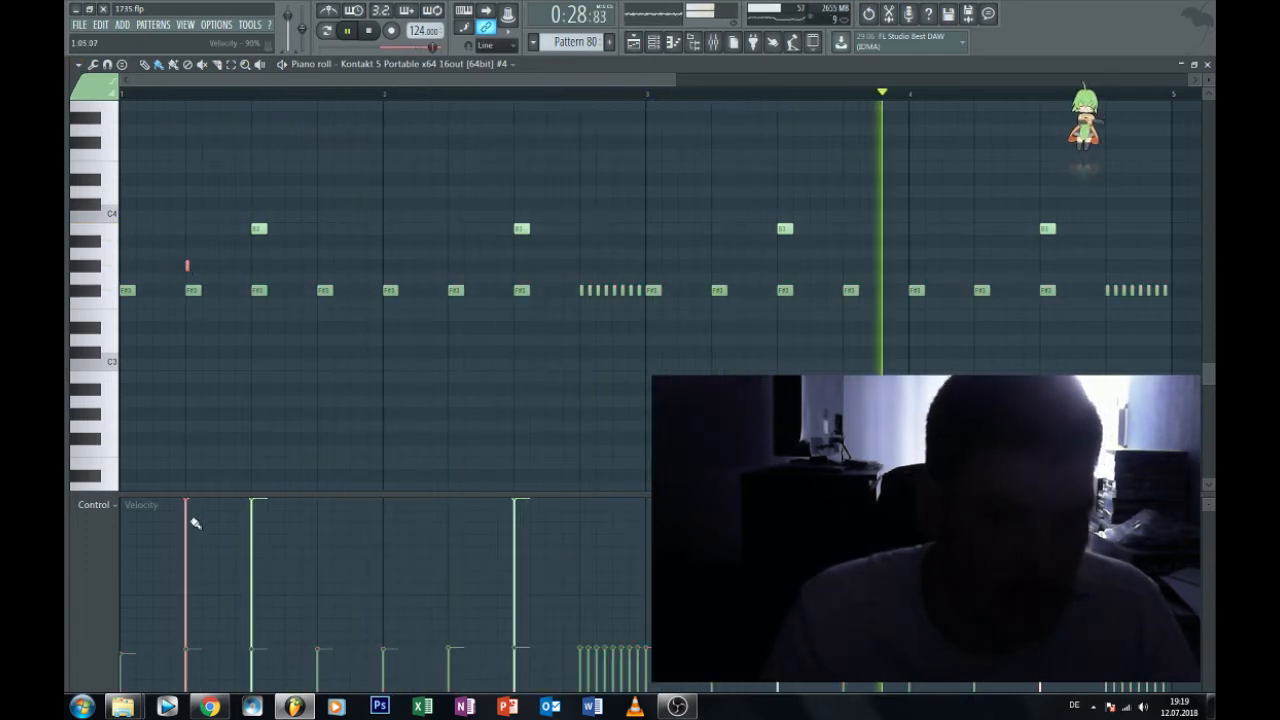
{"action": "left_click_drag", "start_coordinate": [195, 523], "coordinate": [194, 604]}
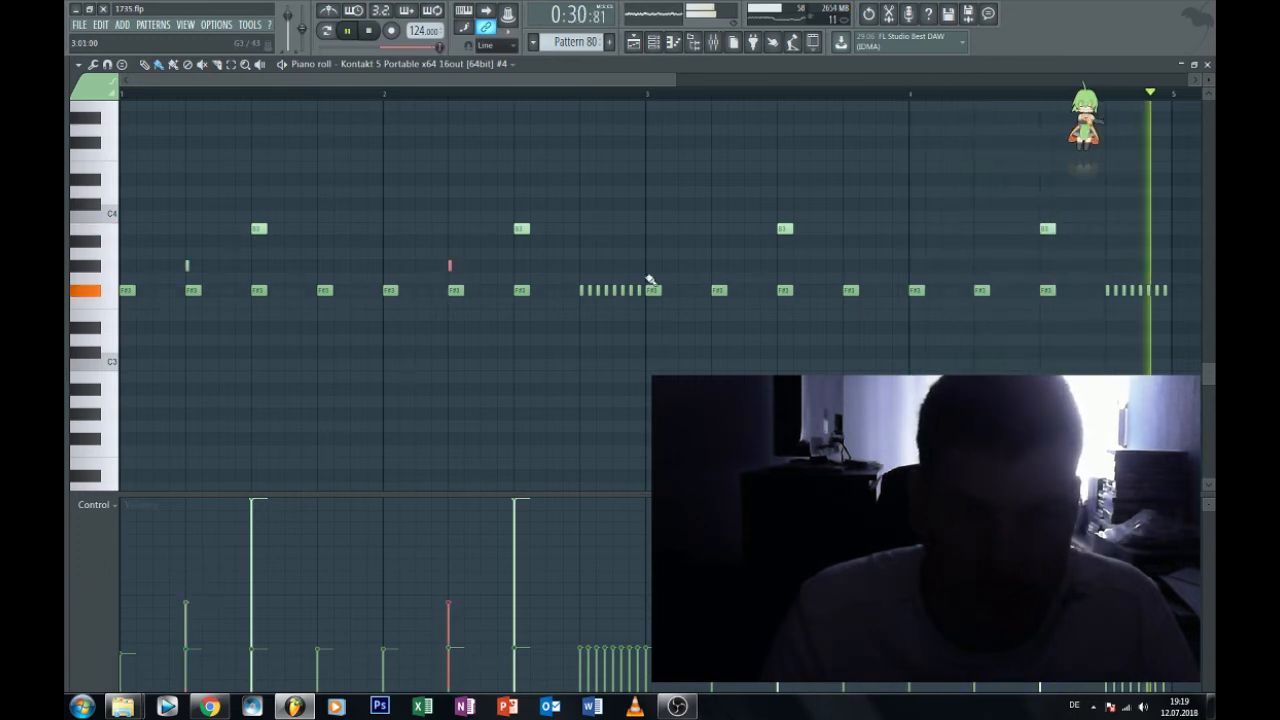
{"action": "left_click", "coordinate": [713, 265]}
{"action": "left_click", "coordinate": [976, 265]}
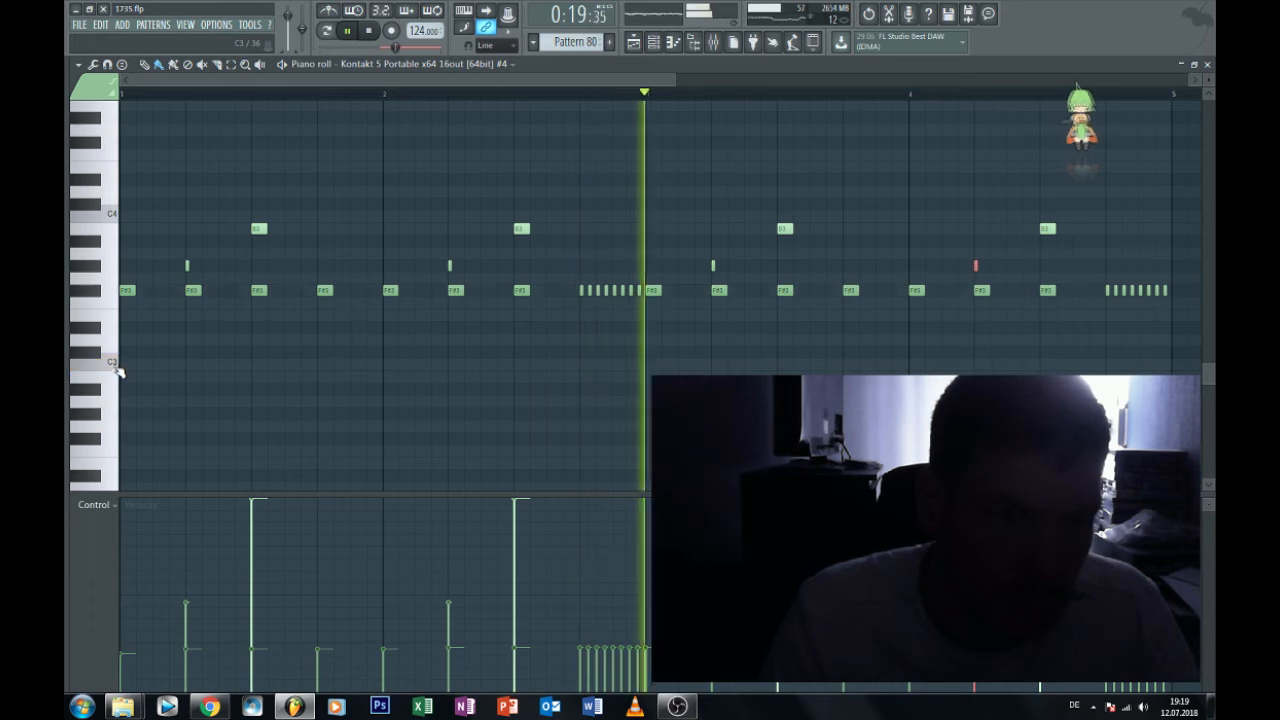
Audition the kit's low drum sounds on the keys around C3.
{"action": "left_click", "coordinate": [117, 378]}
{"action": "left_click", "coordinate": [115, 347]}
{"action": "left_click", "coordinate": [114, 346]}
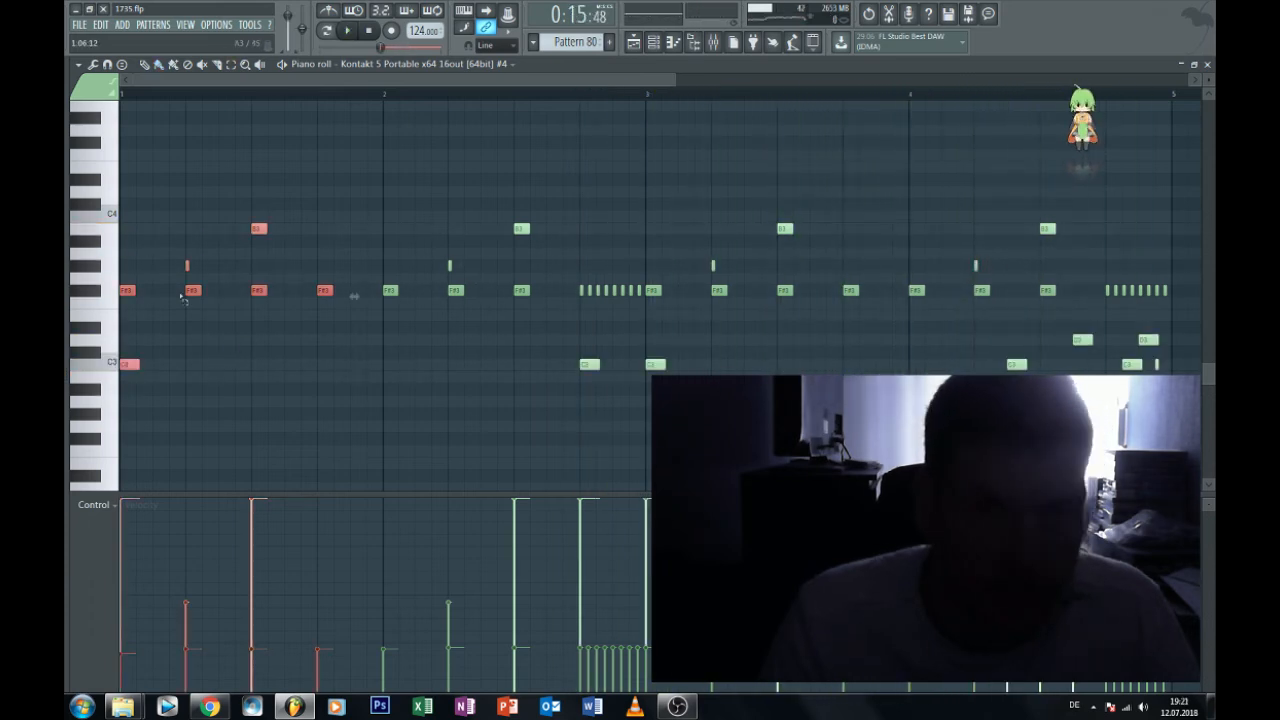
Set the piano roll snap to Line with the bar 1 drum notes selected.
{"action": "left_click", "coordinate": [513, 48]}
{"action": "left_click", "coordinate": [487, 62]}
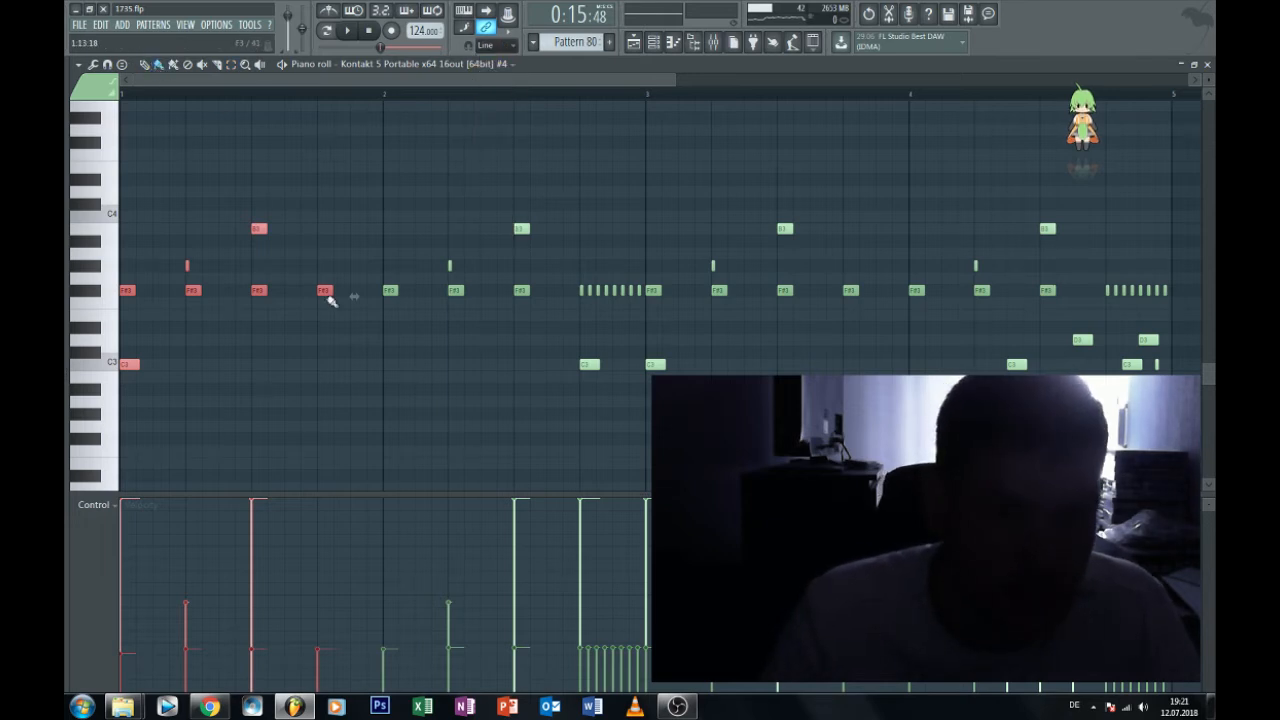
Compress the selected bar 1 drum notes and the bar 2 notes in time to half their length.
{"action": "left_click_drag", "start_coordinate": [352, 296], "coordinate": [282, 299]}
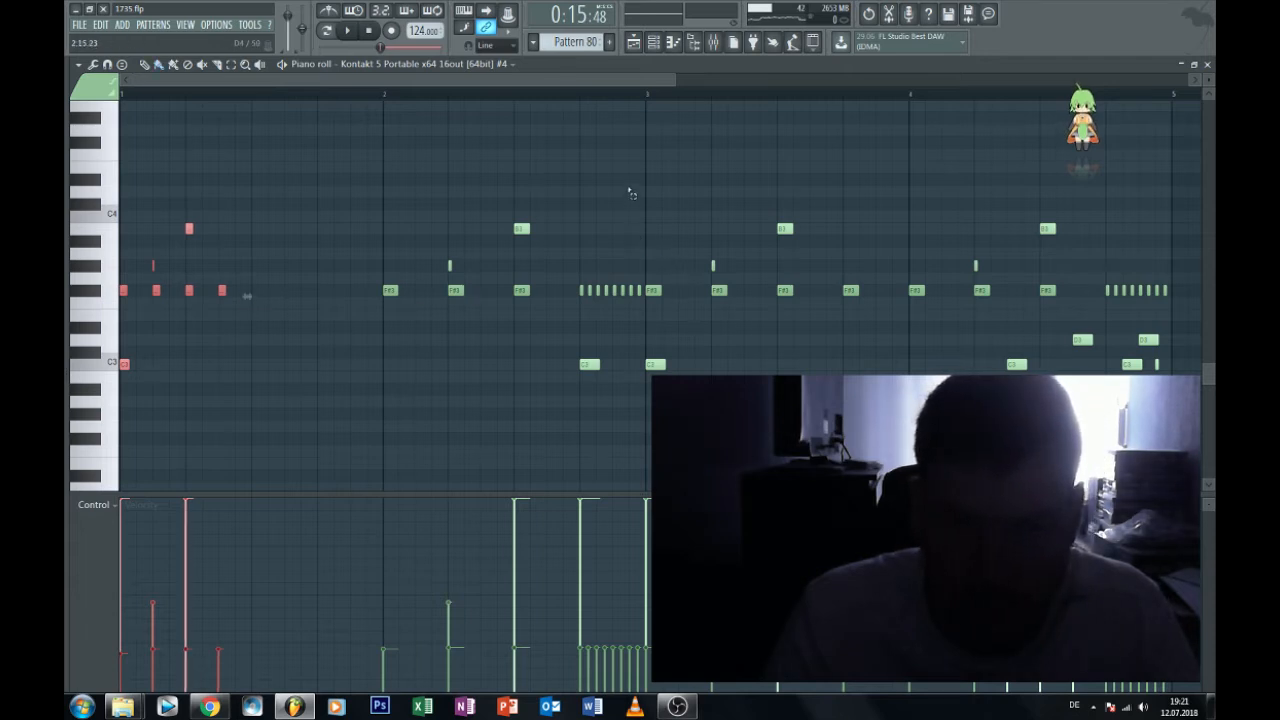
{"action": "left_click_drag", "start_coordinate": [640, 186], "coordinate": [512, 436]}
{"action": "left_click_drag", "start_coordinate": [642, 162], "coordinate": [335, 440]}
{"action": "left_click_drag", "start_coordinate": [655, 296], "coordinate": [534, 296]}
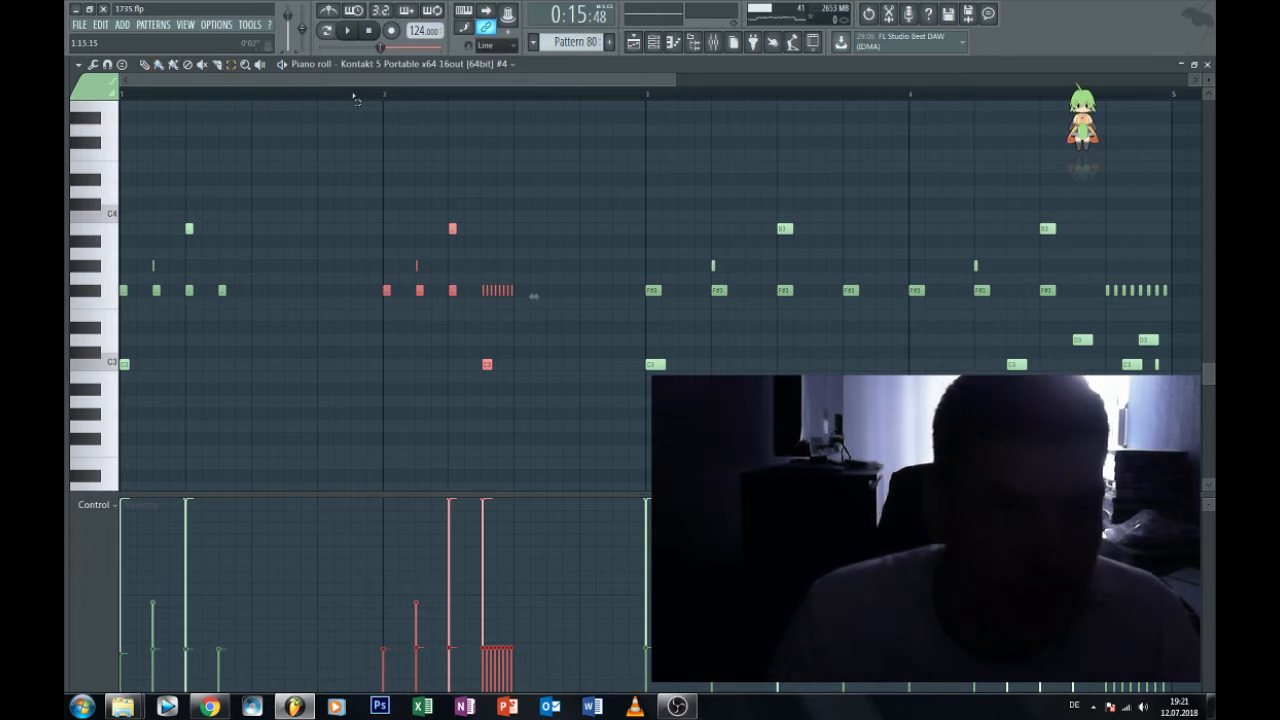
Mark the first half of bar 1 as a time selection and play it back.
{"action": "left_click_drag", "start_coordinate": [370, 104], "coordinate": [120, 125]}
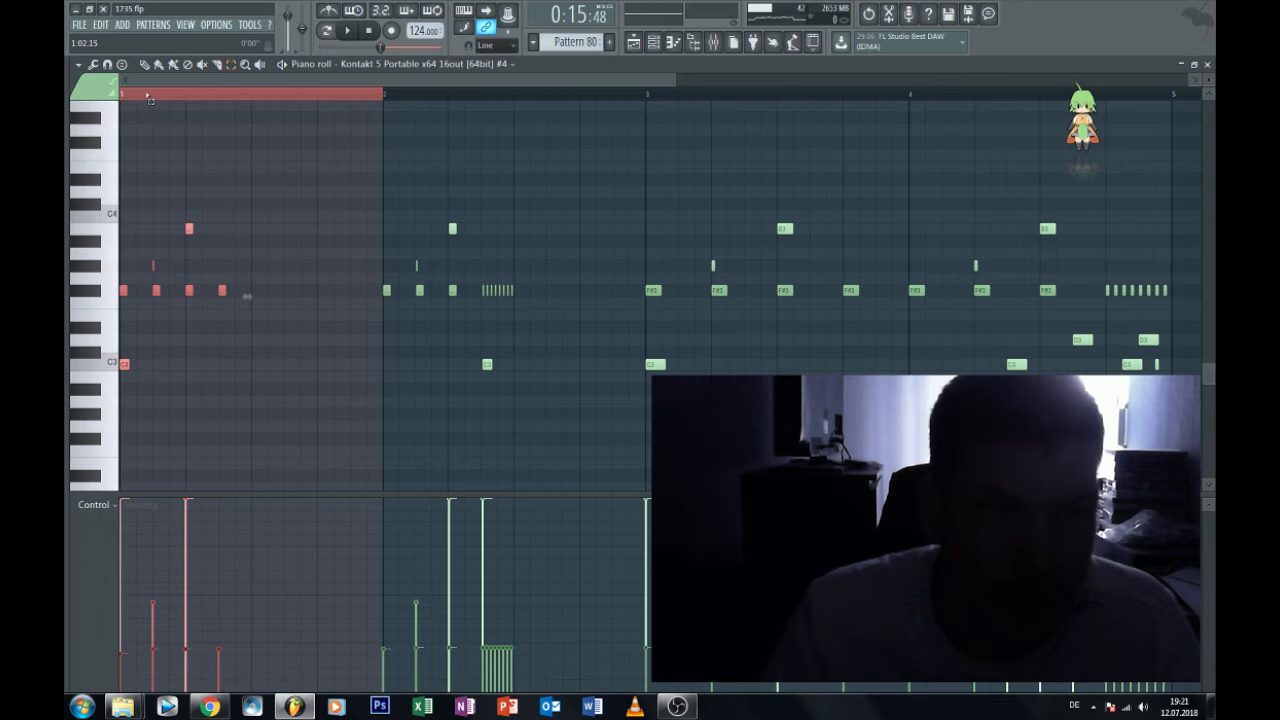
{"action": "left_click", "coordinate": [252, 96]}
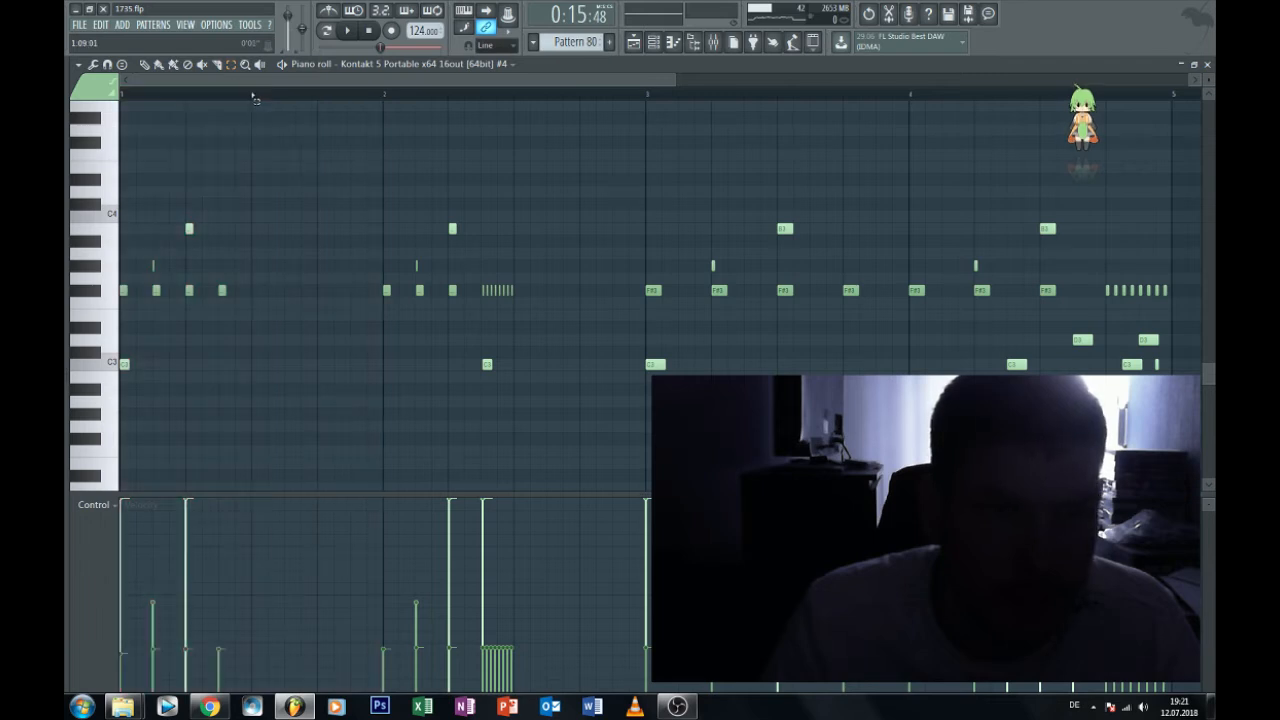
{"action": "left_click_drag", "start_coordinate": [253, 97], "coordinate": [120, 104]}
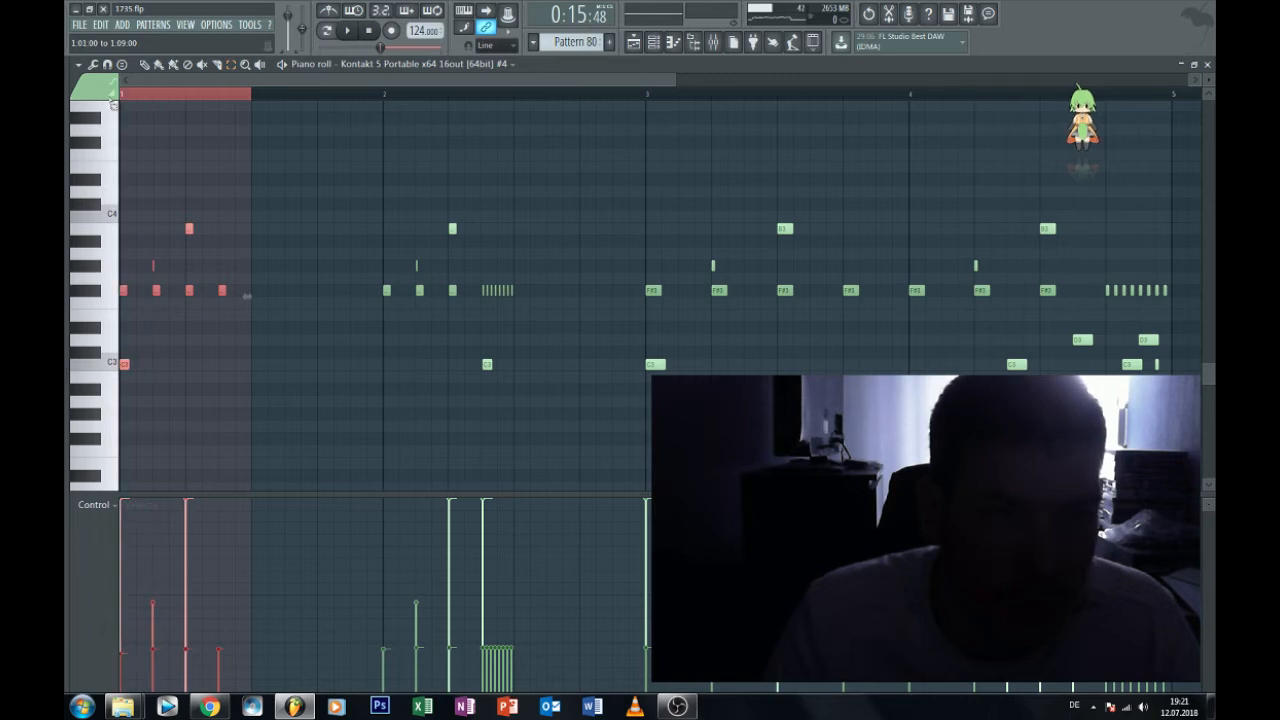
{"action": "left_click_drag", "start_coordinate": [252, 97], "coordinate": [135, 105]}
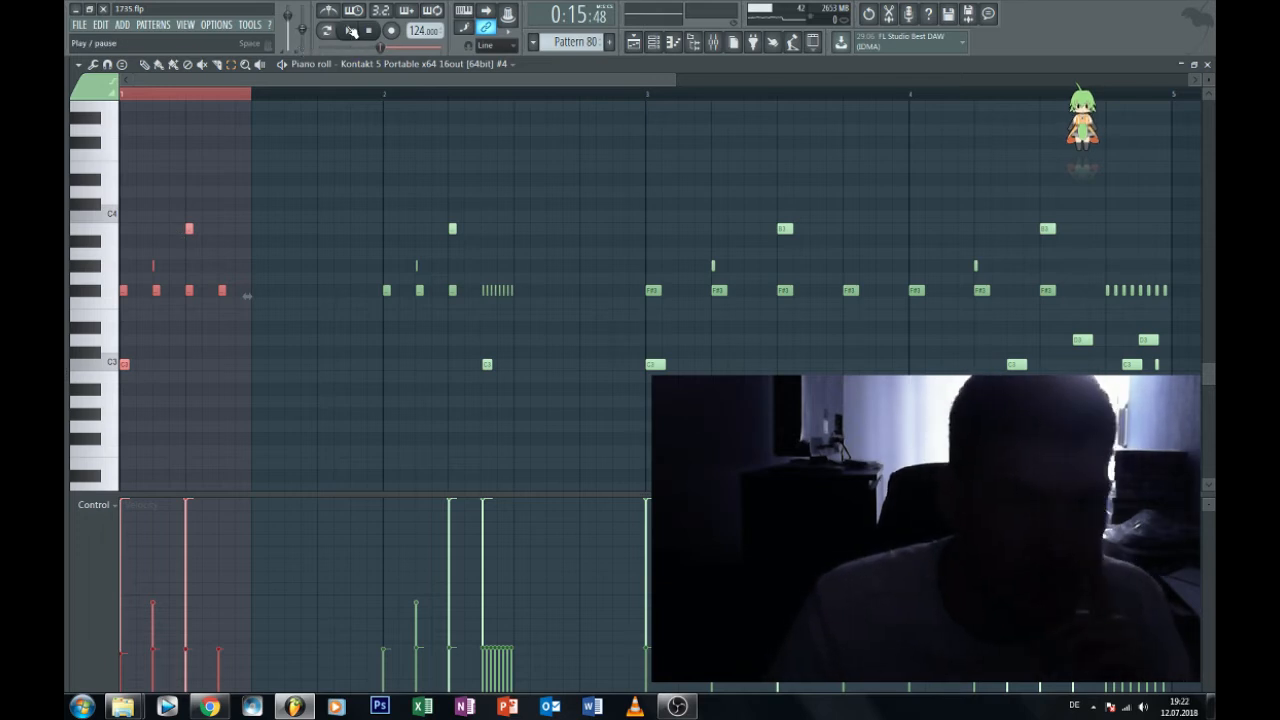
{"action": "left_click", "coordinate": [355, 40]}
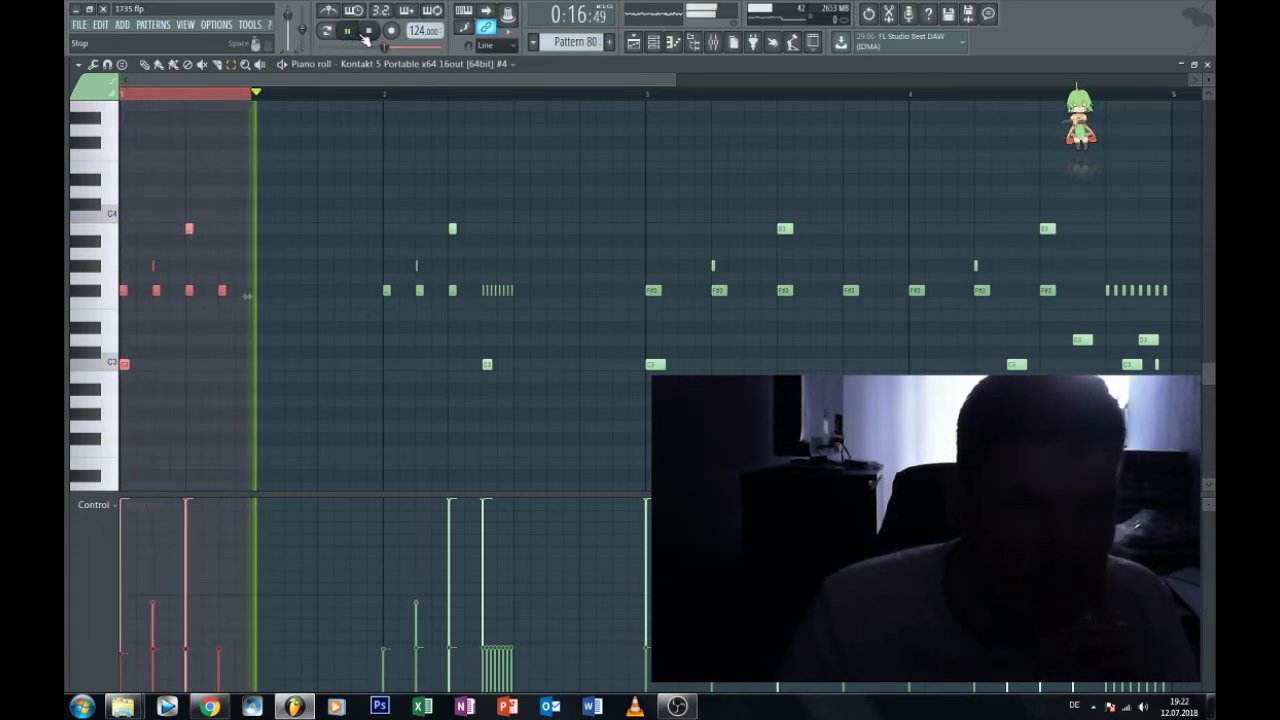
{"action": "key", "text": "space"}
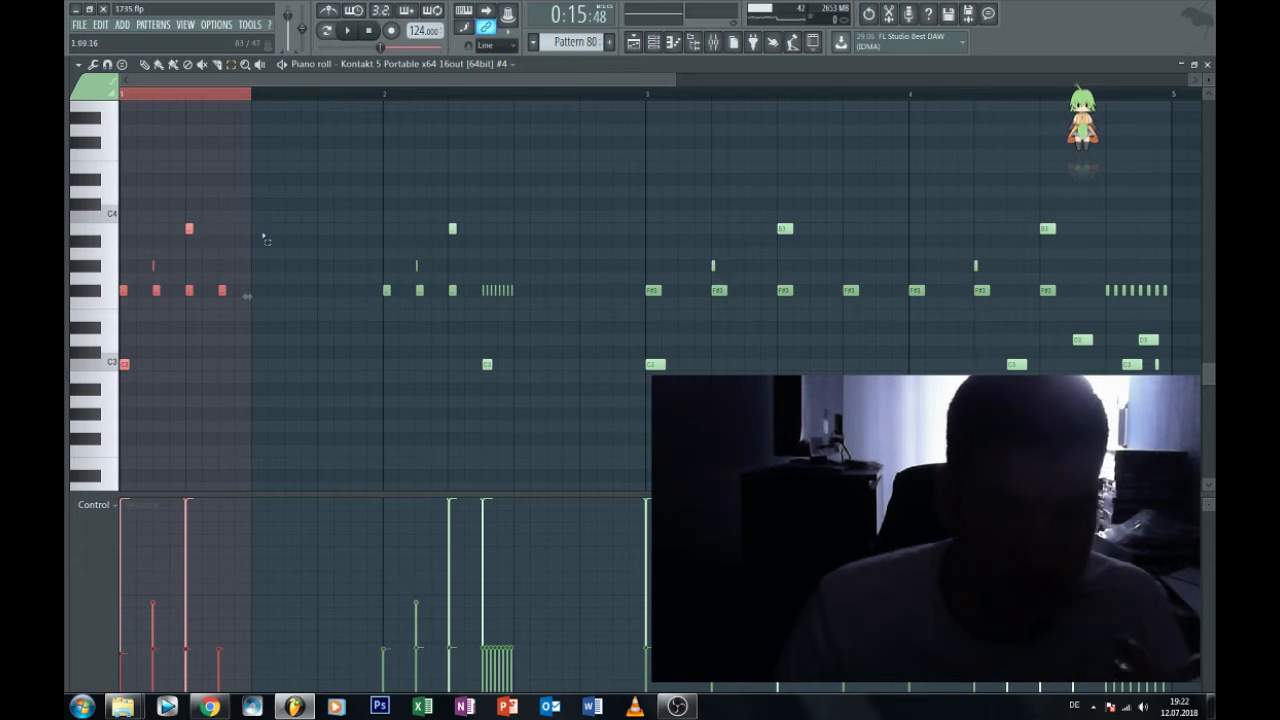
Compress the bar 3 and bar 4 drum notes in time to half their length as well.
{"action": "left_click_drag", "start_coordinate": [896, 175], "coordinate": [616, 436]}
{"action": "left_click_drag", "start_coordinate": [880, 296], "coordinate": [811, 301]}
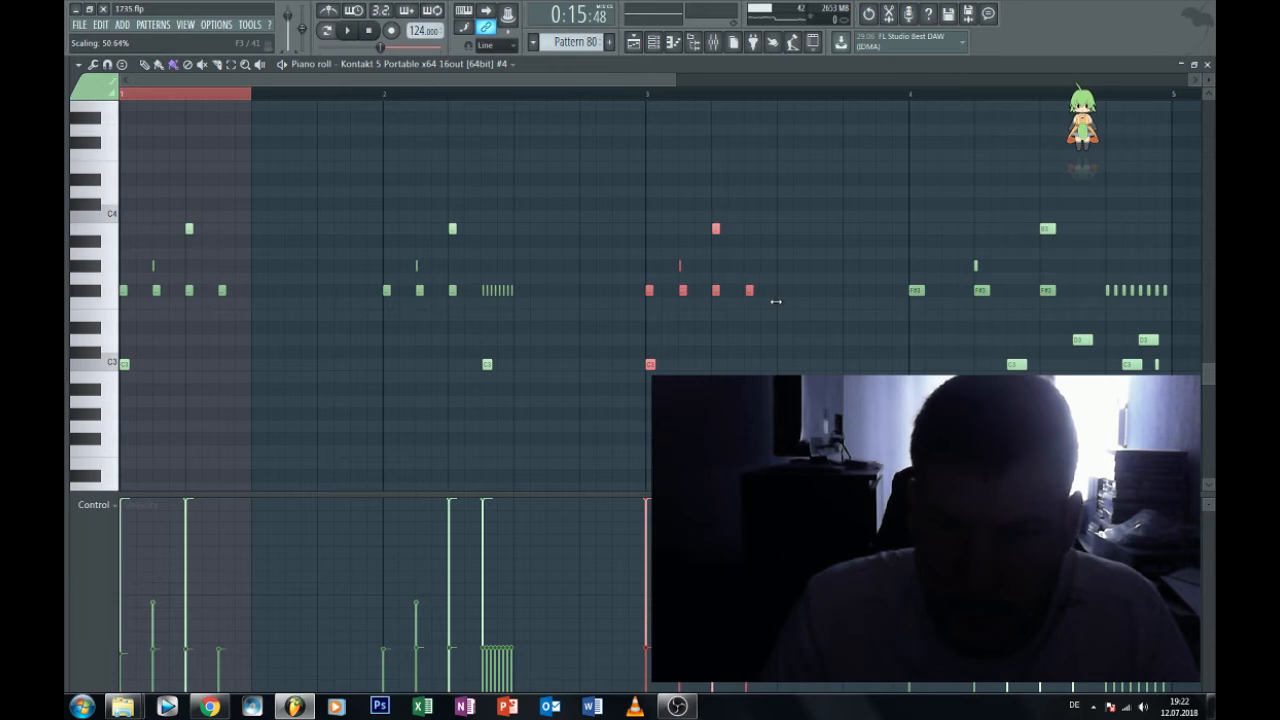
{"action": "left_click_drag", "start_coordinate": [1177, 210], "coordinate": [862, 376]}
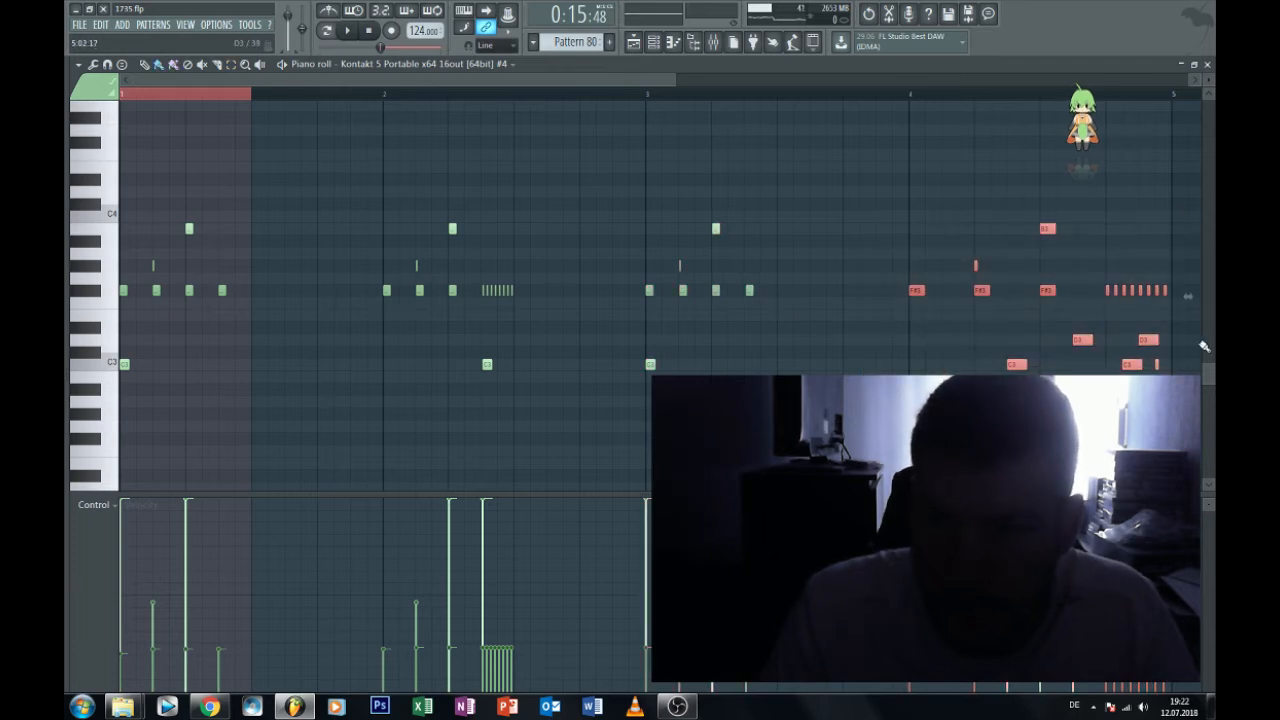
{"action": "left_click_drag", "start_coordinate": [1189, 297], "coordinate": [1058, 296]}
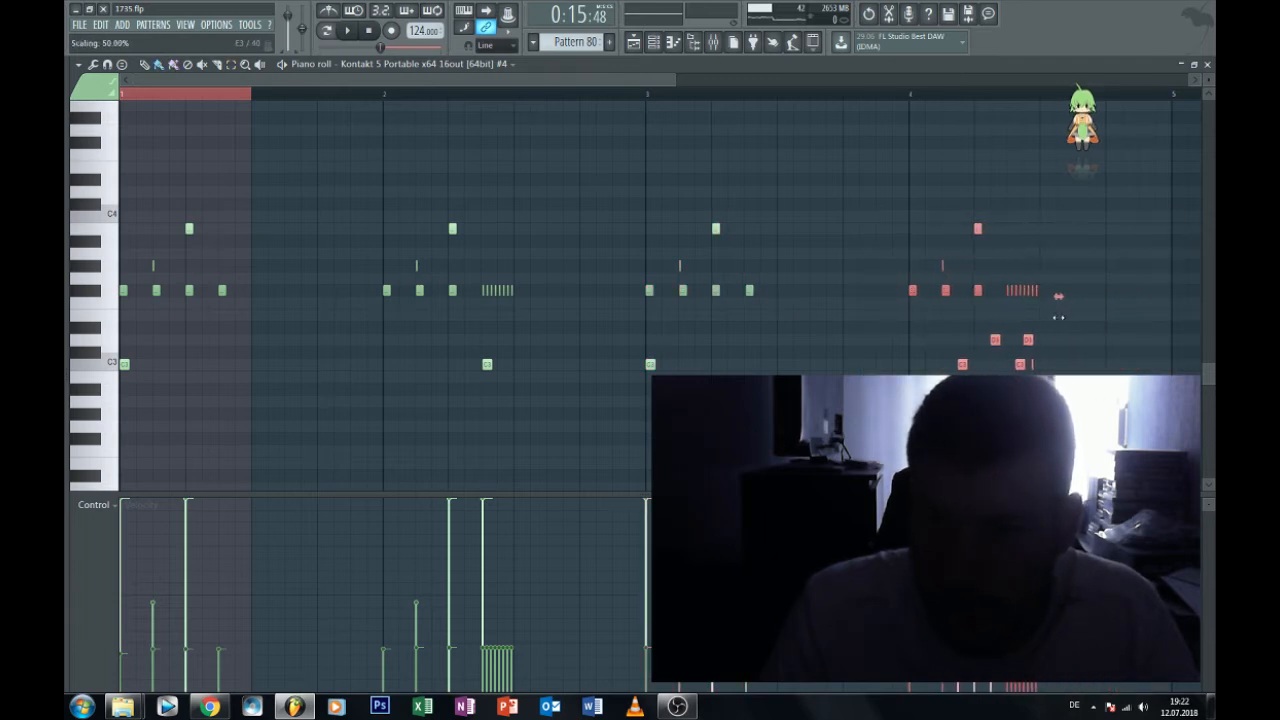
{"action": "left_click", "coordinate": [1067, 348], "text": "ctrl"}
Clear the time selection, play the arrangement to check the compressed drums, and close the piano roll.
{"action": "left_click", "coordinate": [232, 66]}
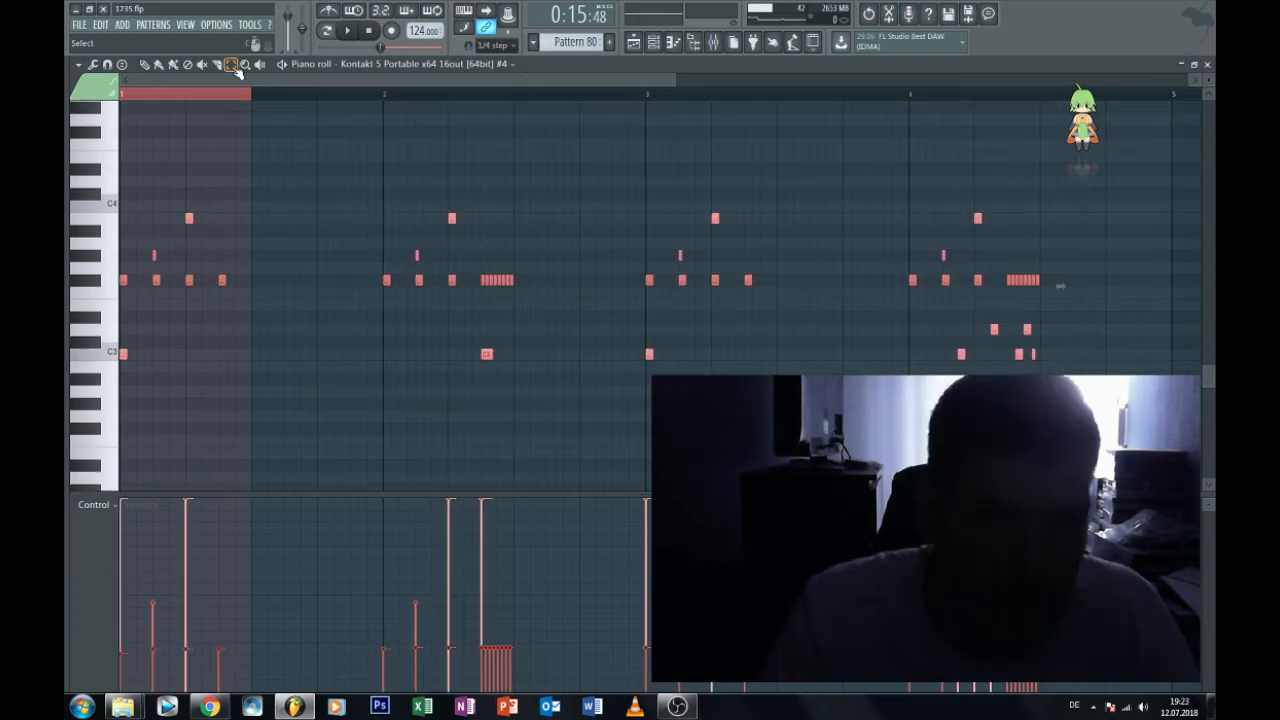
{"action": "left_click", "coordinate": [242, 98]}
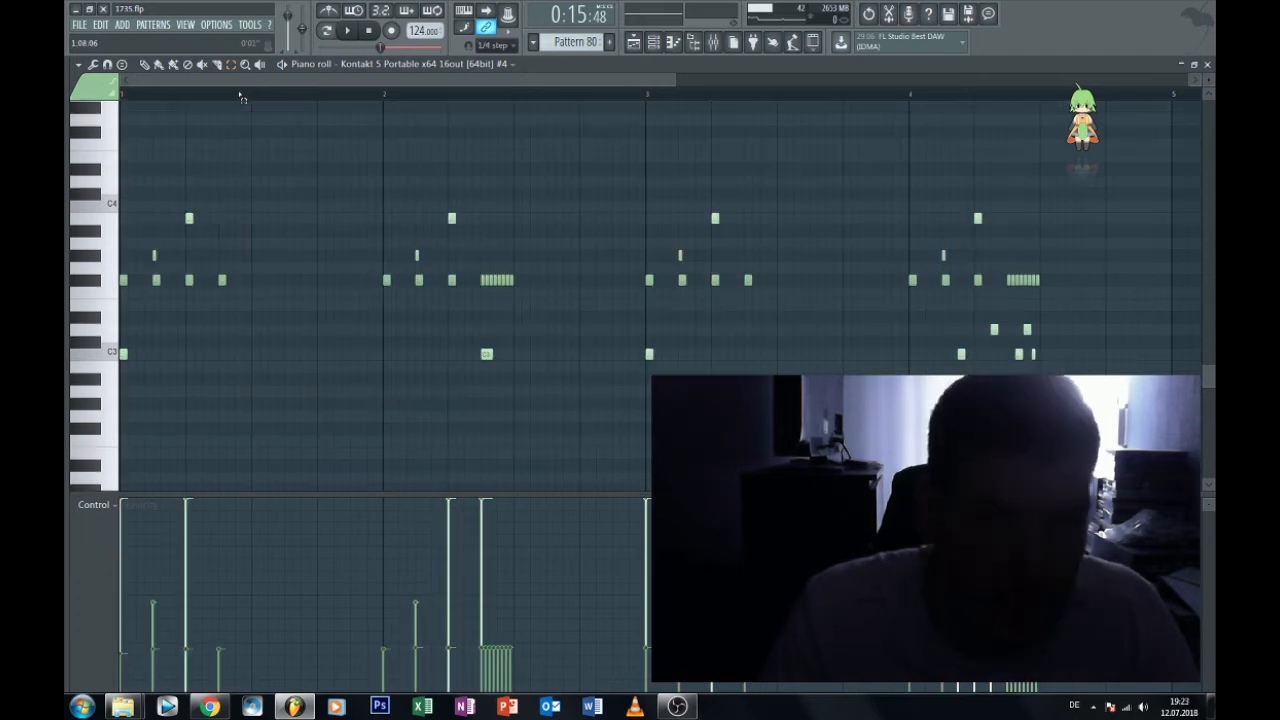
{"action": "left_click", "coordinate": [350, 32]}
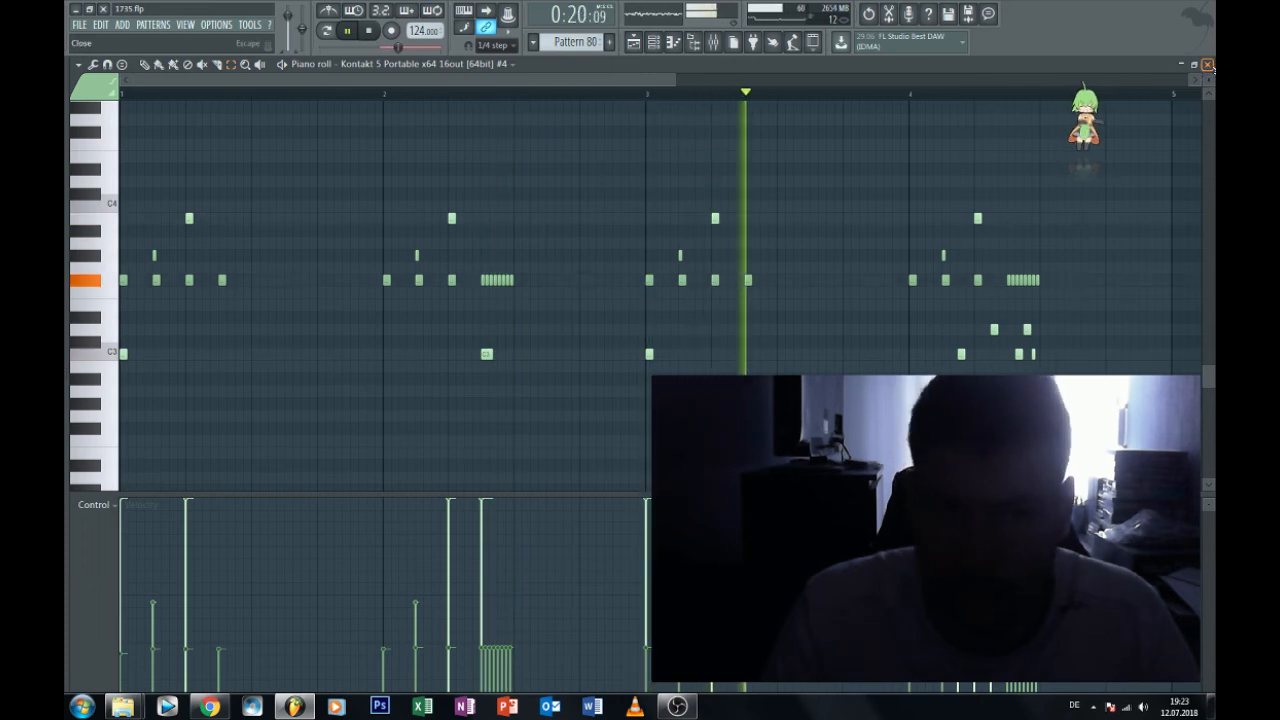
{"action": "left_click", "coordinate": [1208, 64]}
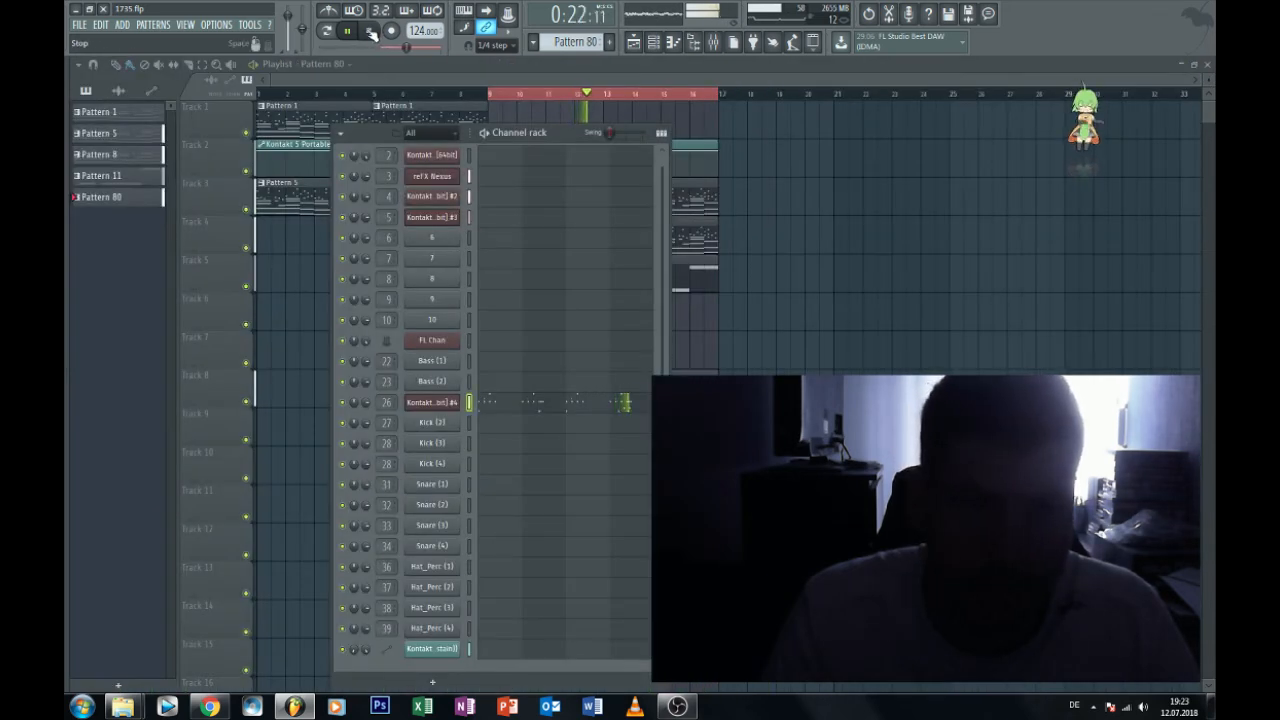
{"action": "left_click", "coordinate": [370, 33]}
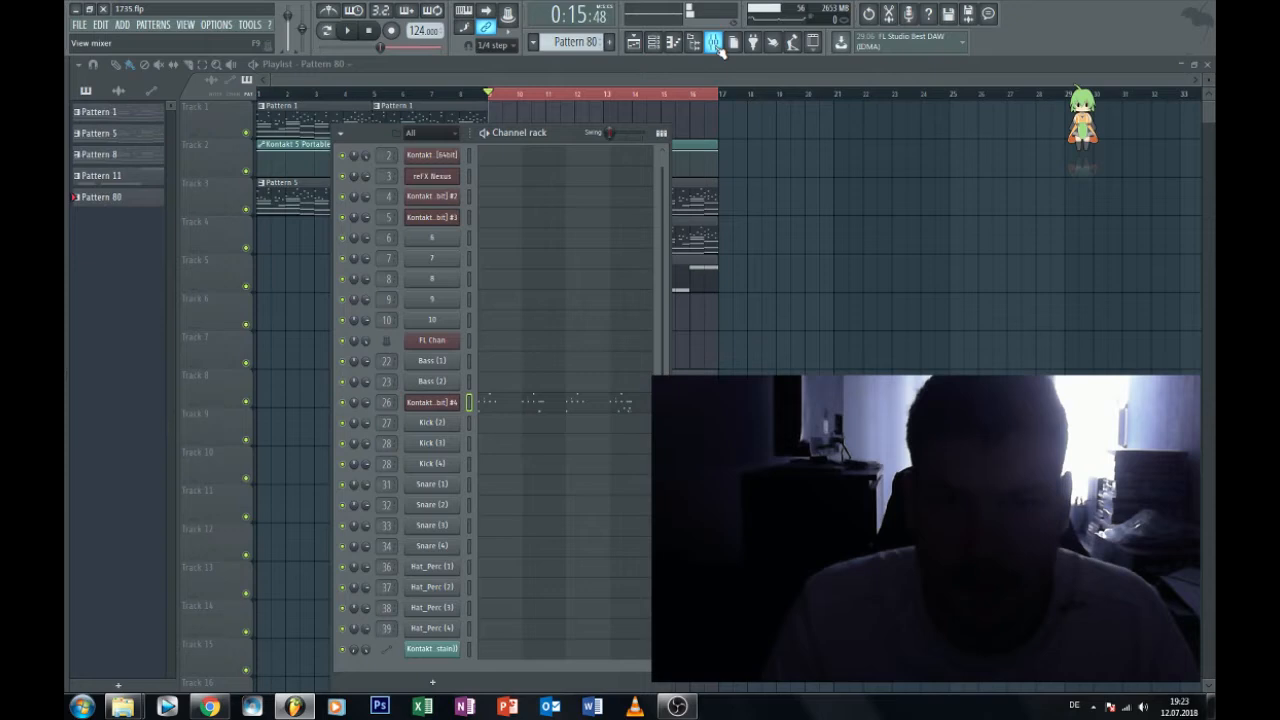
Load Gross Beat in the first effect slot of the Kick (1) mixer track and shape its time envelope as a straight falling line.
{"action": "left_click", "coordinate": [718, 42]}
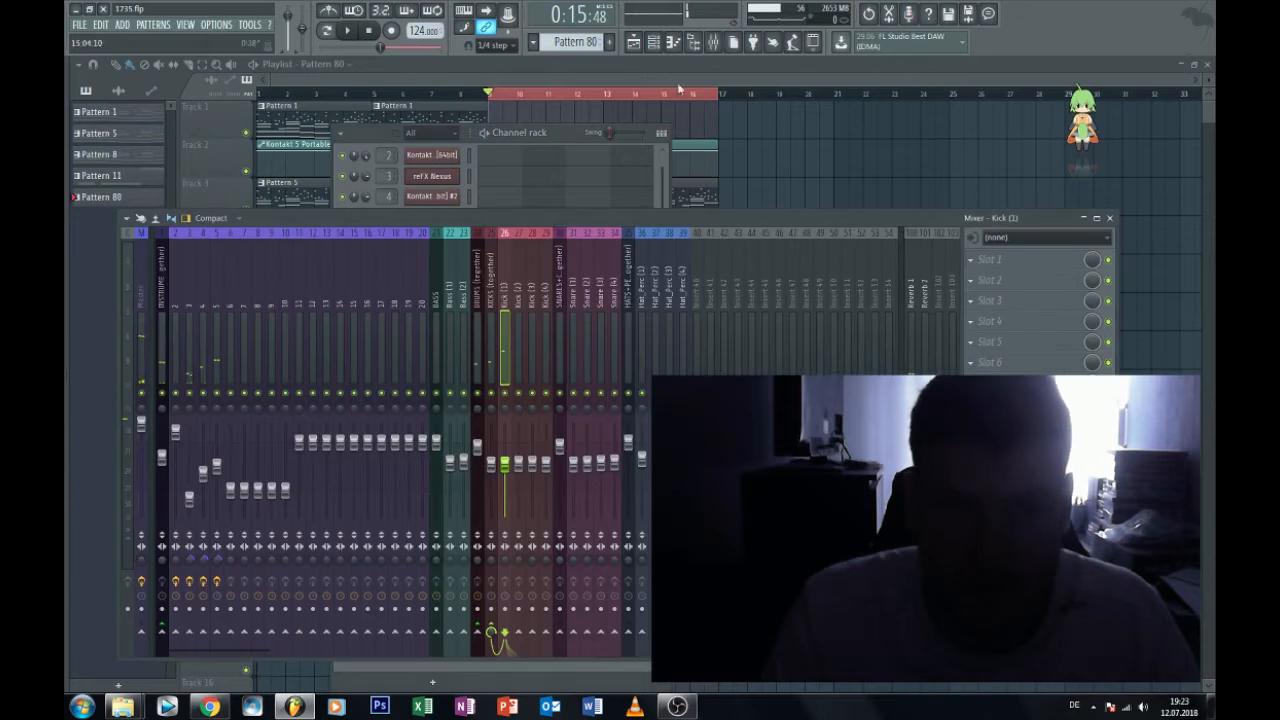
{"action": "right_click", "coordinate": [504, 301]}
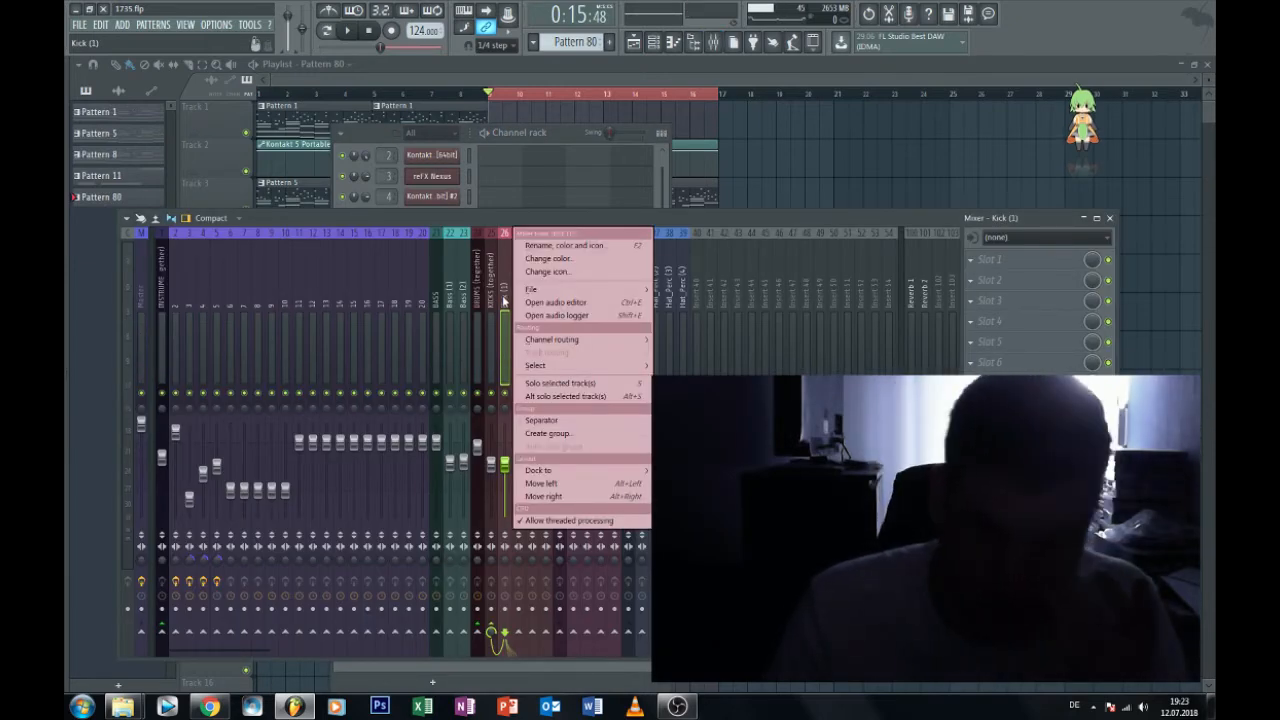
{"action": "mouse_move", "coordinate": [592, 292]}
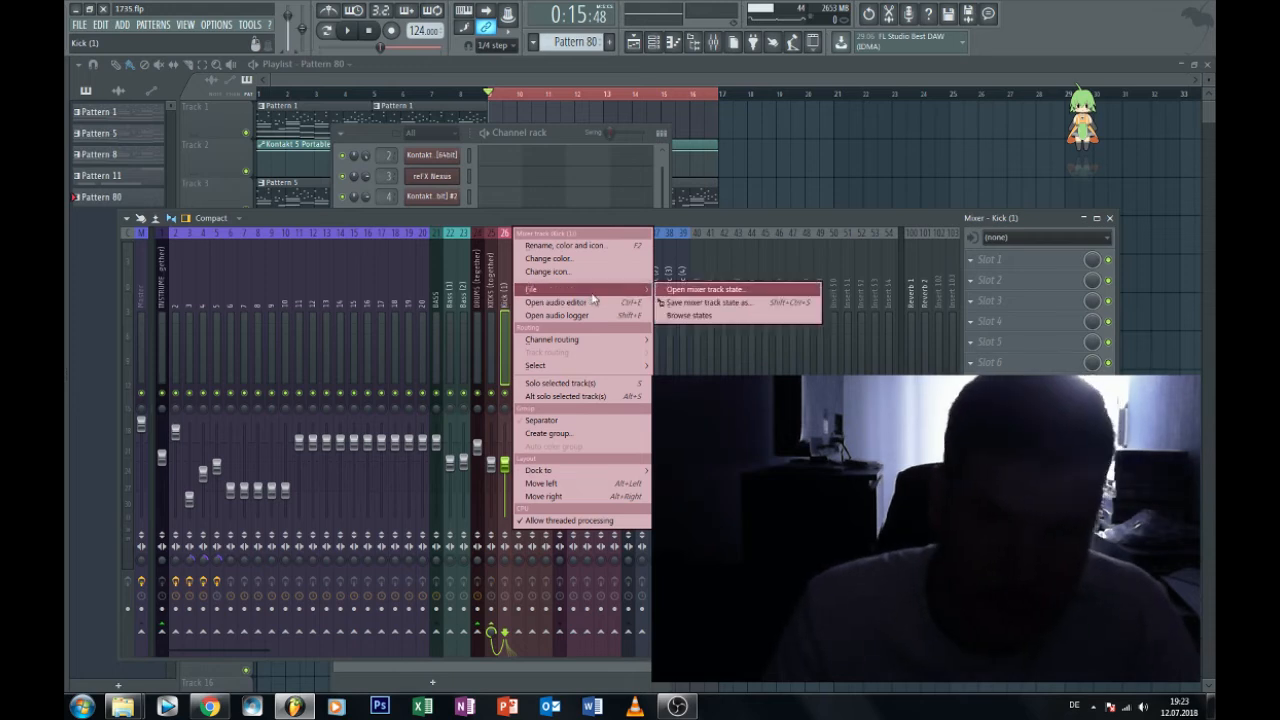
{"action": "left_click", "coordinate": [990, 259]}
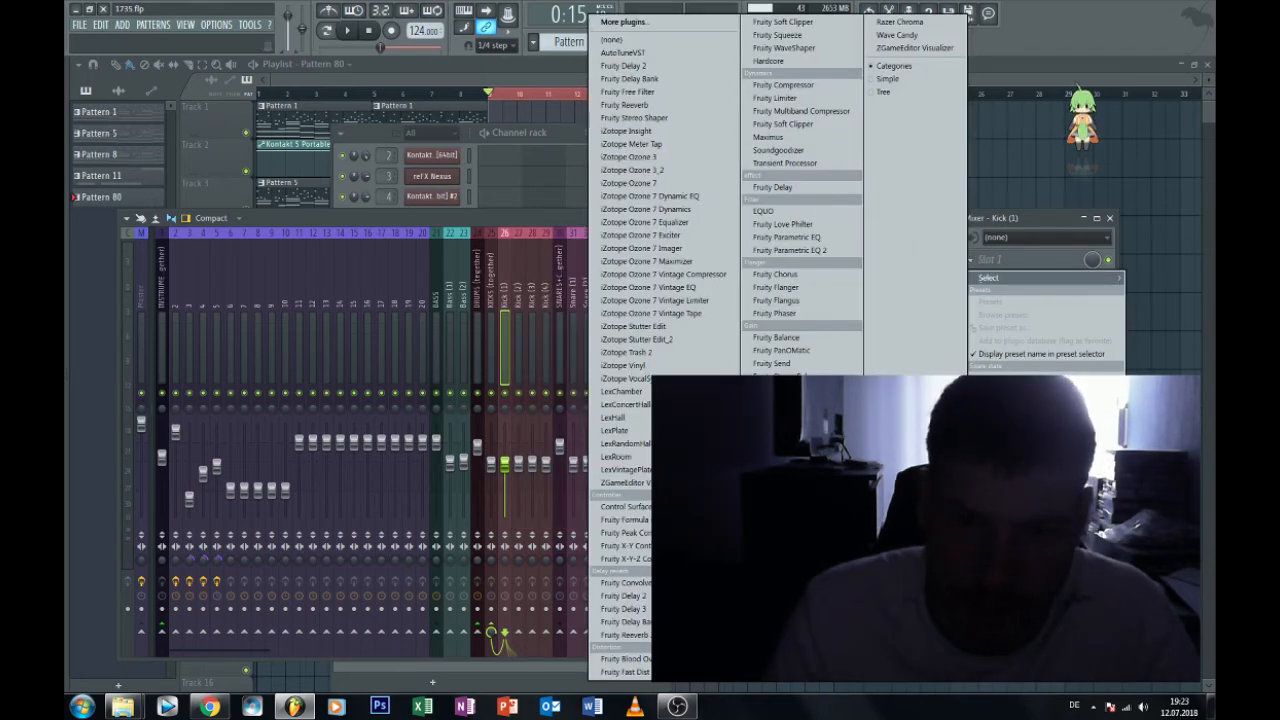
{"action": "left_click", "coordinate": [775, 470]}
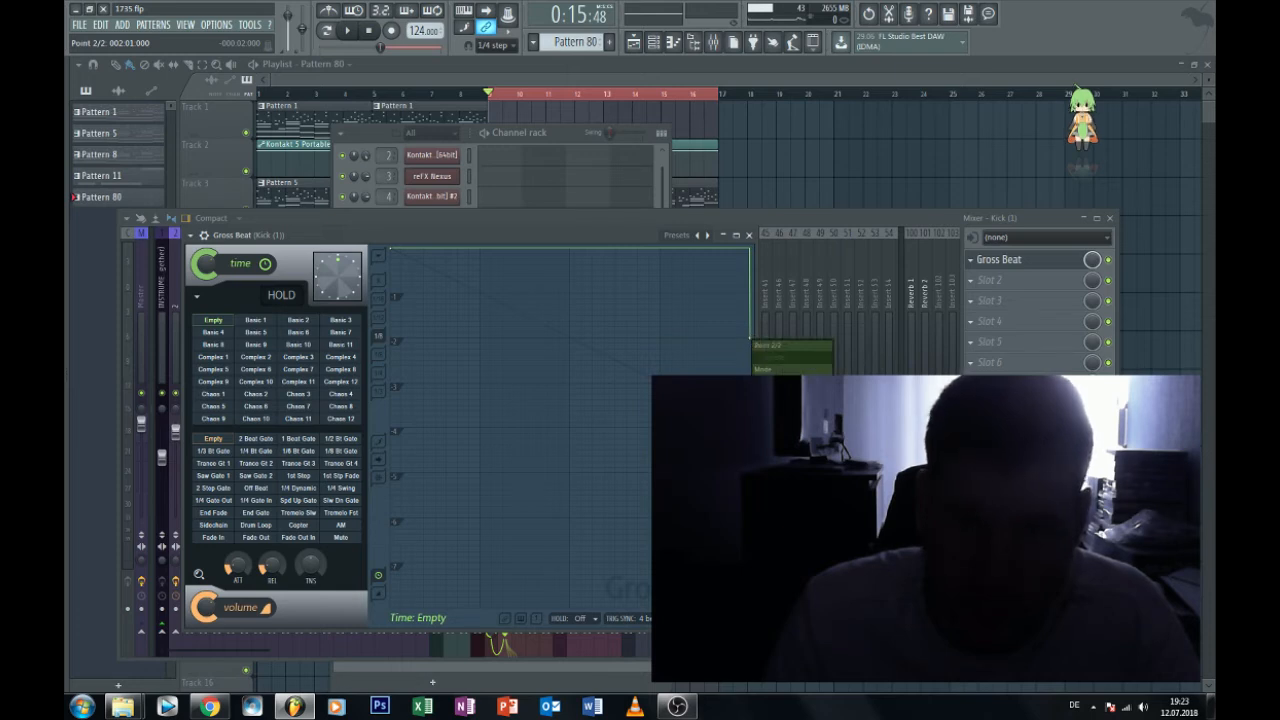
{"action": "left_click", "coordinate": [784, 404]}
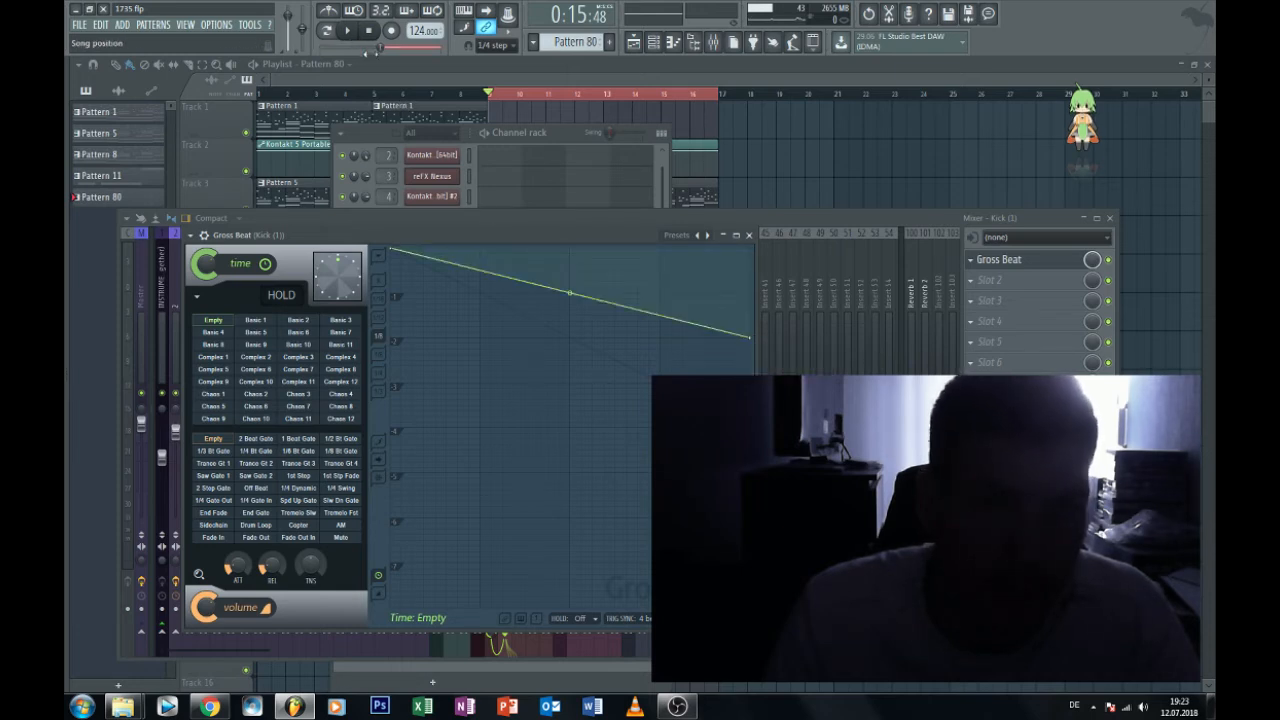
Play the arrangement to hear the drums through Gross Beat, closing the effect's window.
{"action": "left_click", "coordinate": [358, 30]}
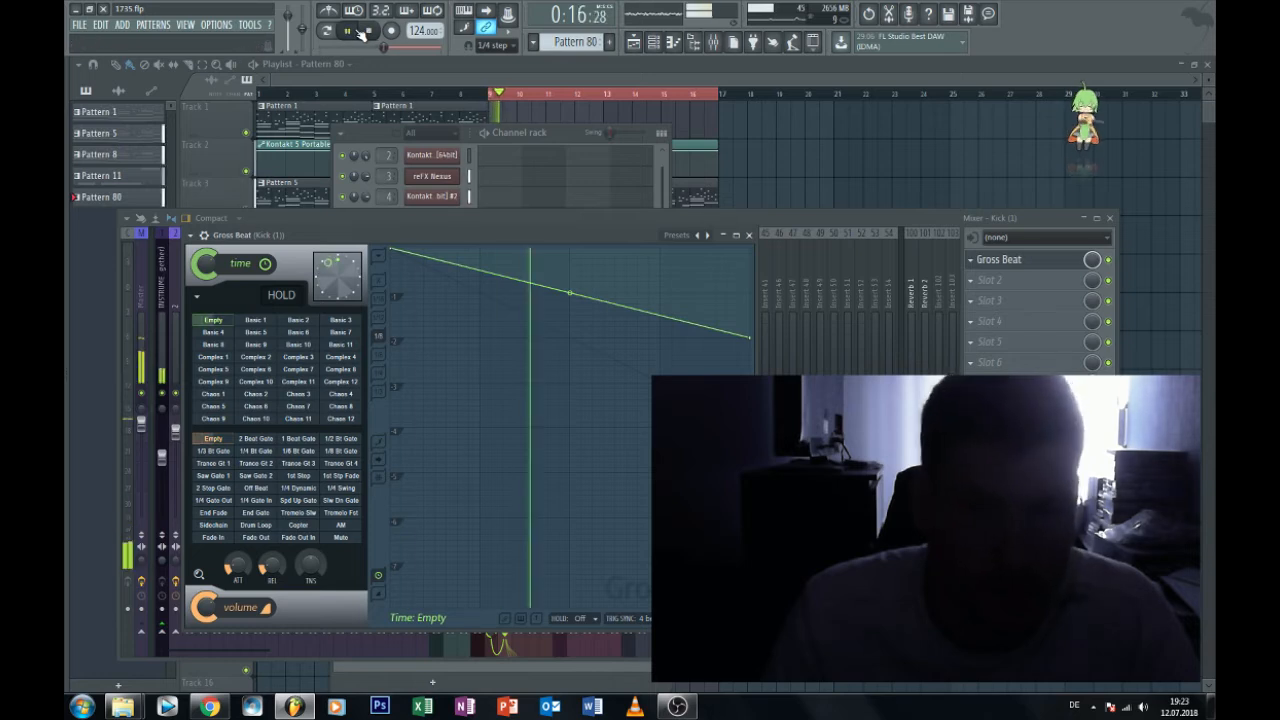
{"action": "left_click", "coordinate": [749, 235]}
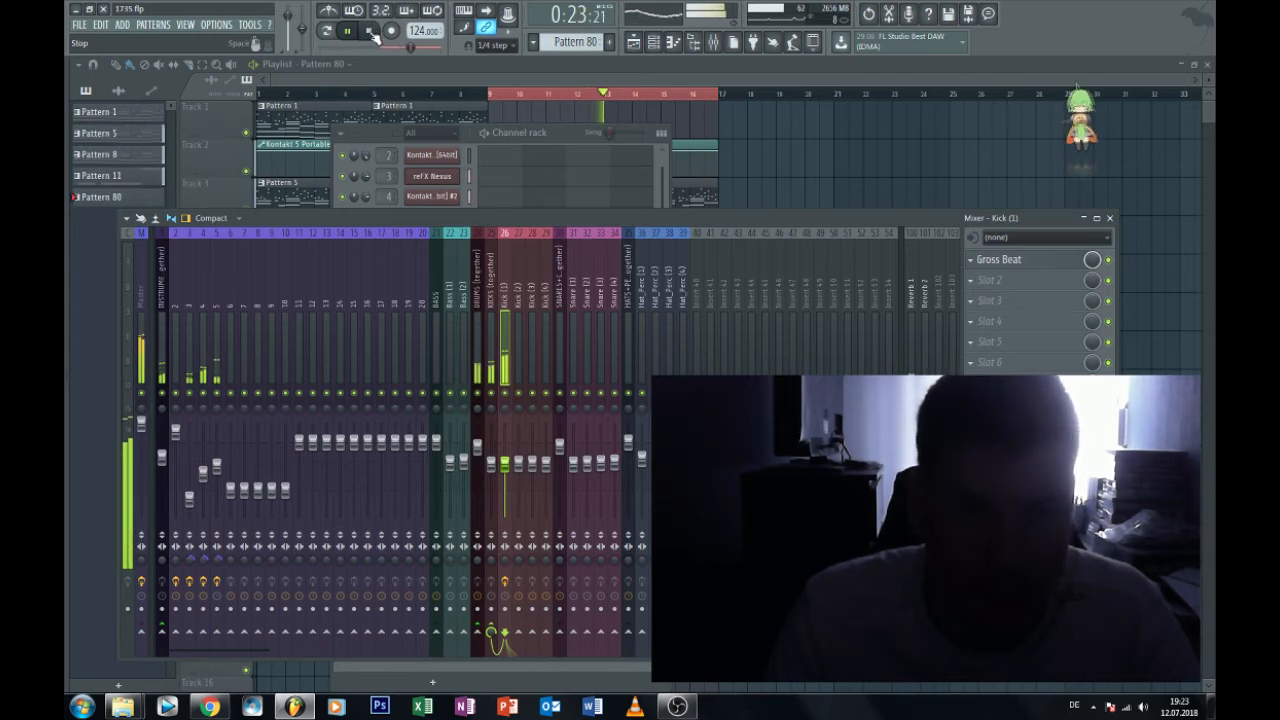
{"action": "left_click", "coordinate": [370, 31]}
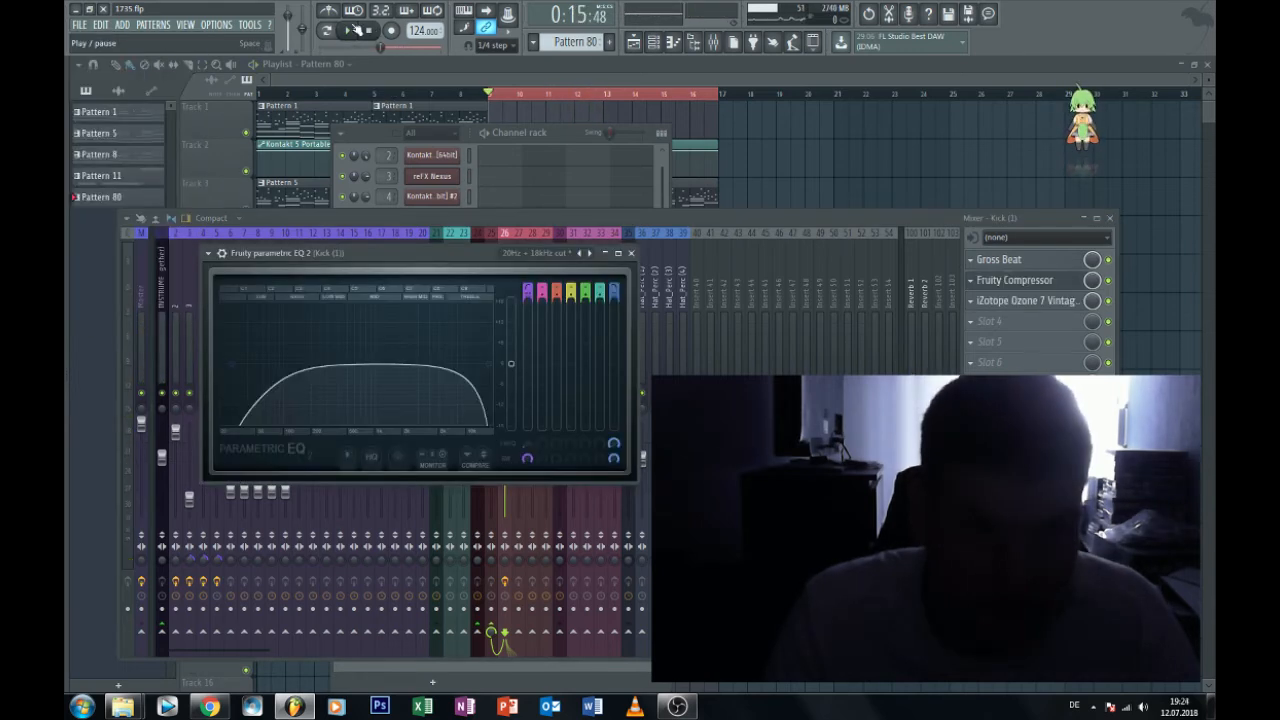
During playback, switch the Kontakt drum instrument to Drake Style kit (Over Kit) and raise its volume slightly.
{"action": "key", "text": "space"}
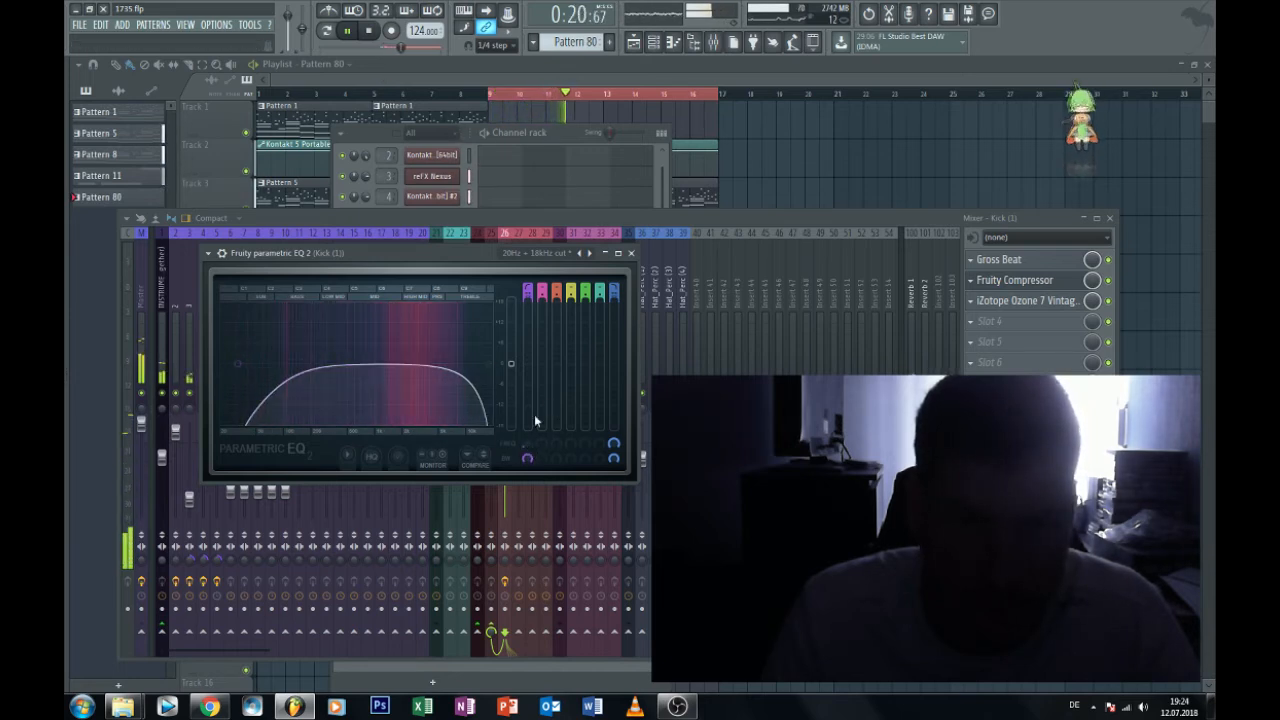
{"action": "left_click", "coordinate": [500, 134]}
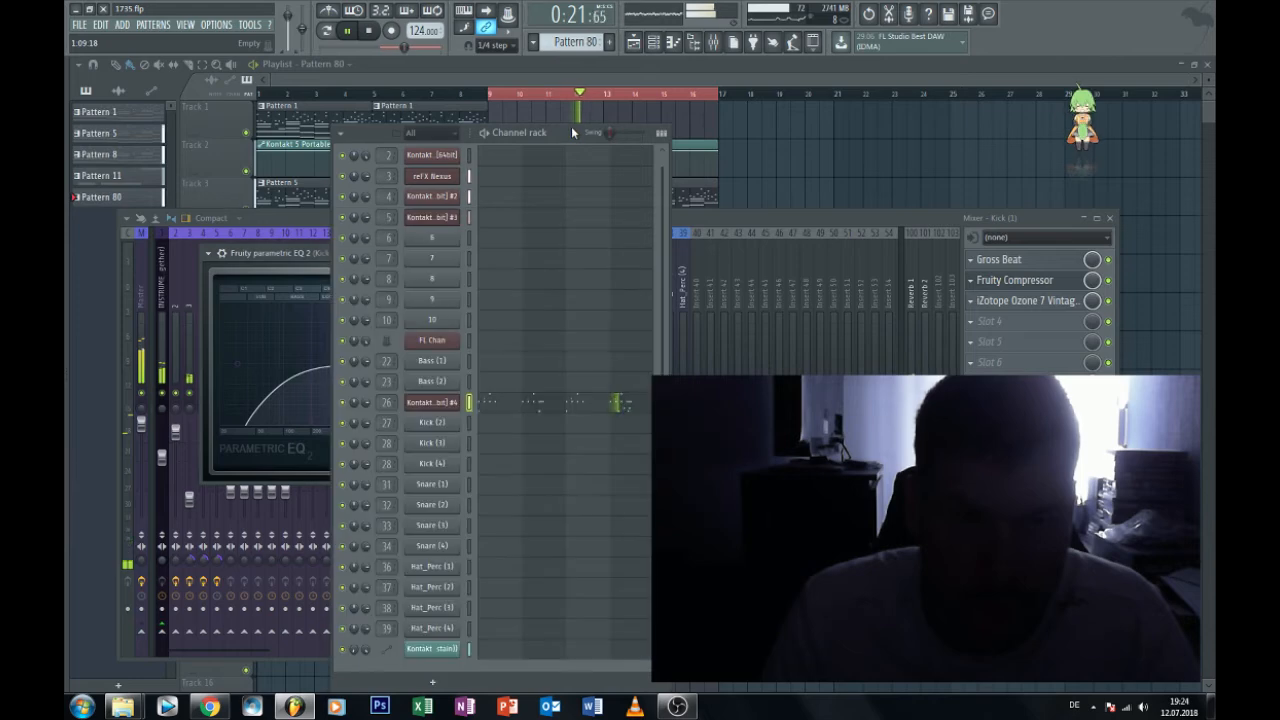
{"action": "left_click", "coordinate": [432, 402]}
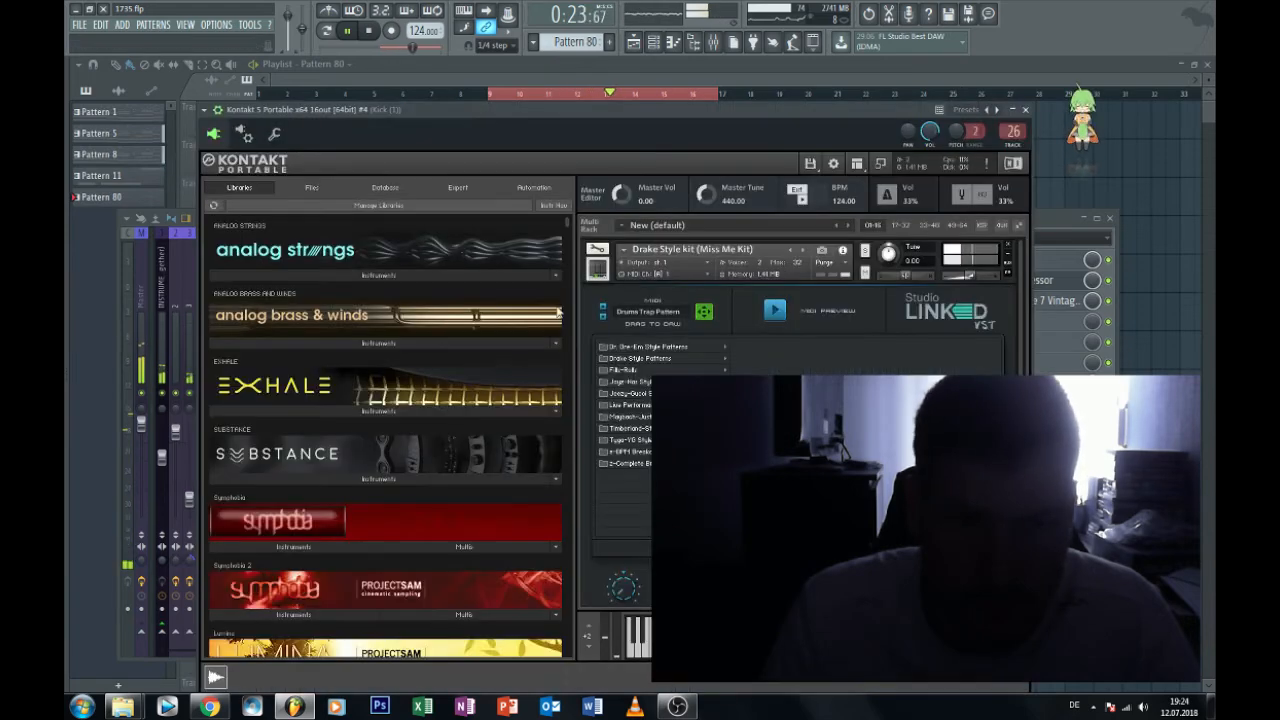
{"action": "left_click", "coordinate": [805, 252]}
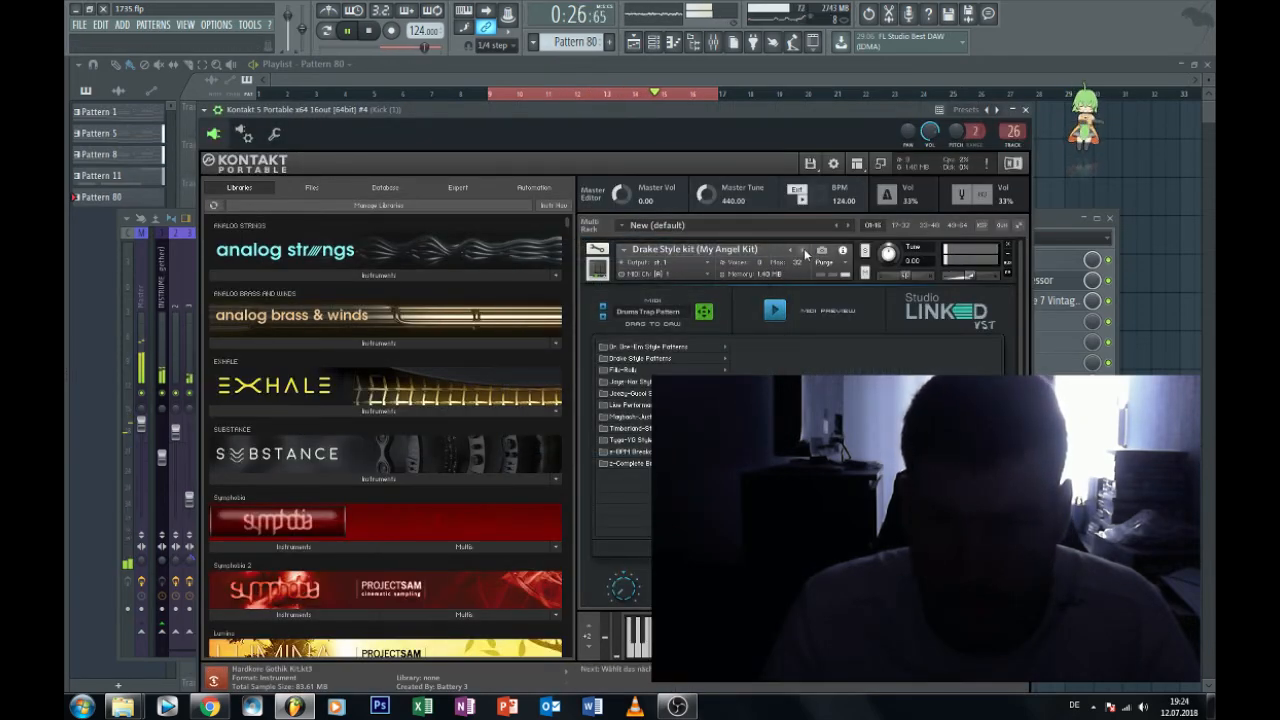
{"action": "left_click", "coordinate": [804, 252]}
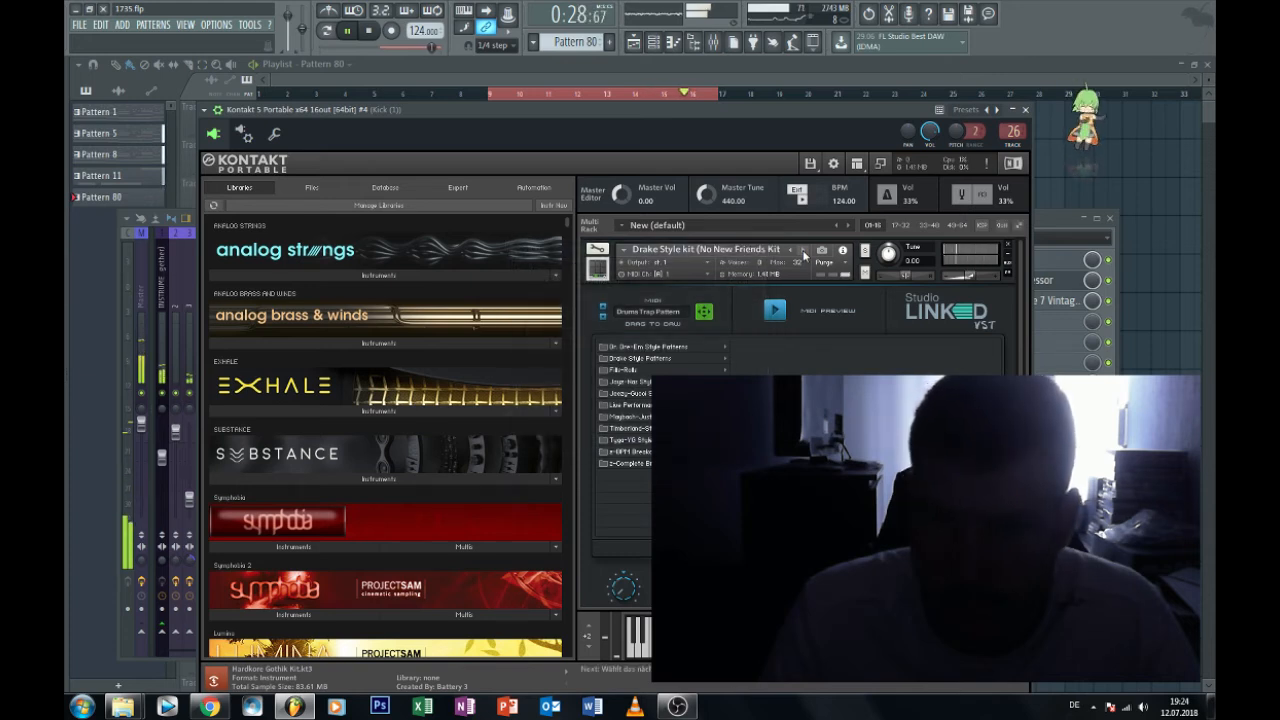
{"action": "left_click", "coordinate": [804, 252]}
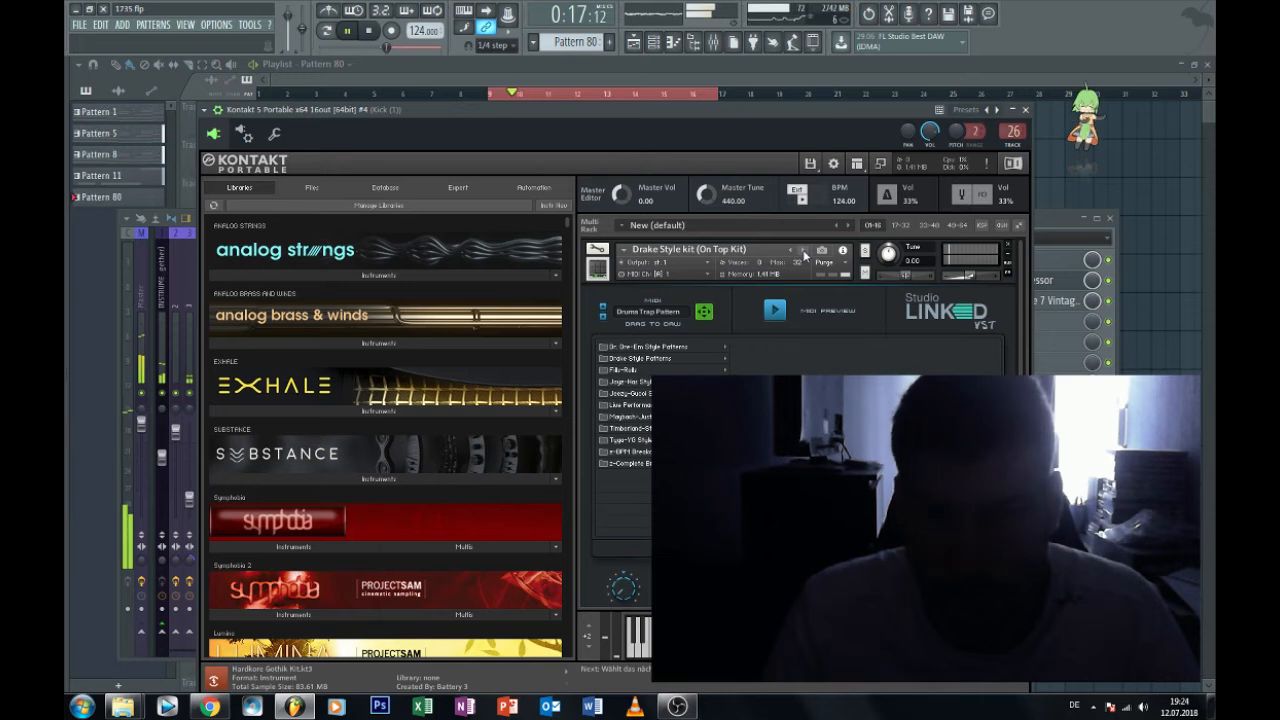
{"action": "left_click", "coordinate": [804, 252]}
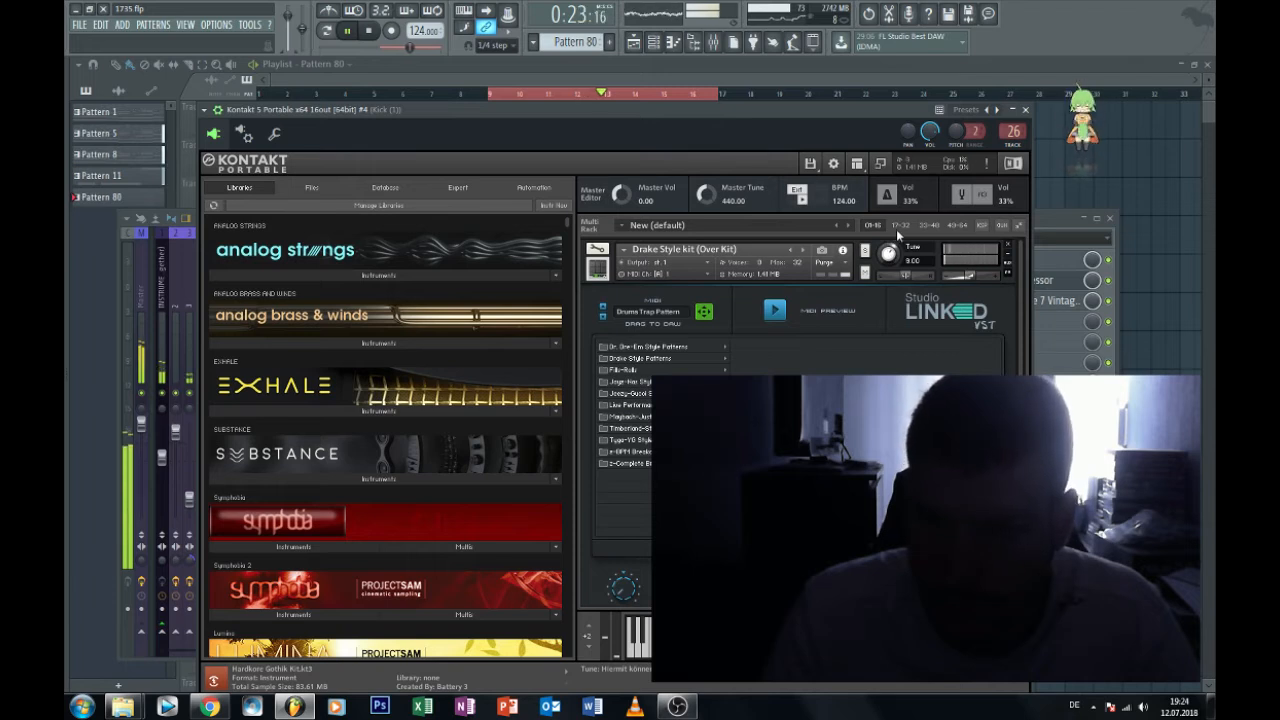
{"action": "left_click_drag", "start_coordinate": [970, 275], "coordinate": [979, 276]}
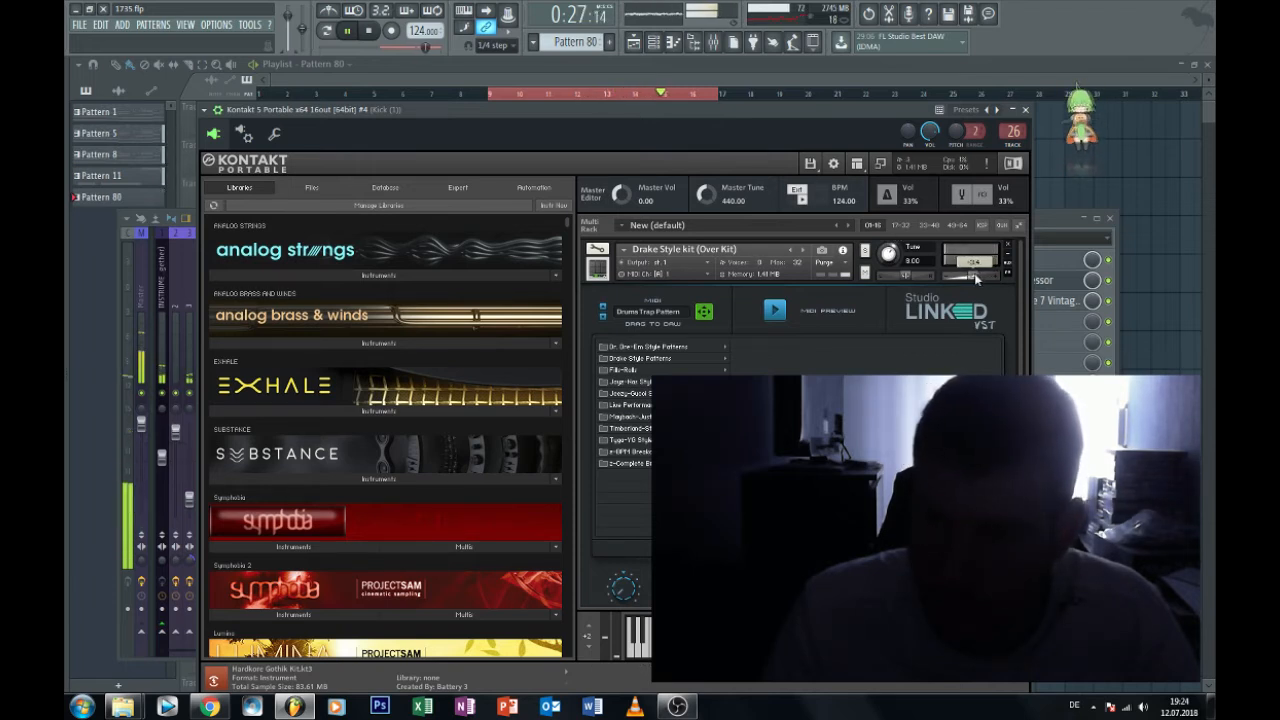
Lower the high-frequency cutoff of Fruity Parametric EQ 2 on the Kick (1) mixer track.
{"action": "left_click", "coordinate": [1046, 219]}
{"action": "left_click", "coordinate": [1024, 424]}
{"action": "left_click", "coordinate": [1024, 444]}
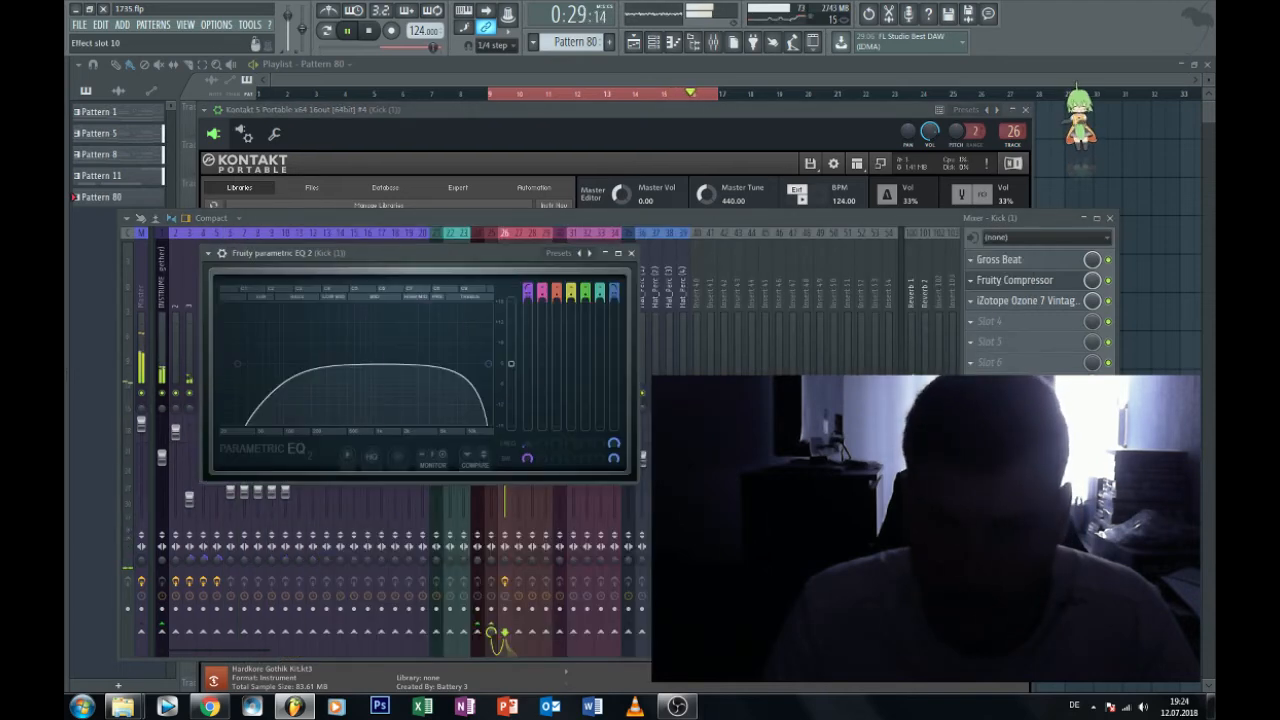
{"action": "left_click_drag", "start_coordinate": [488, 364], "coordinate": [450, 363]}
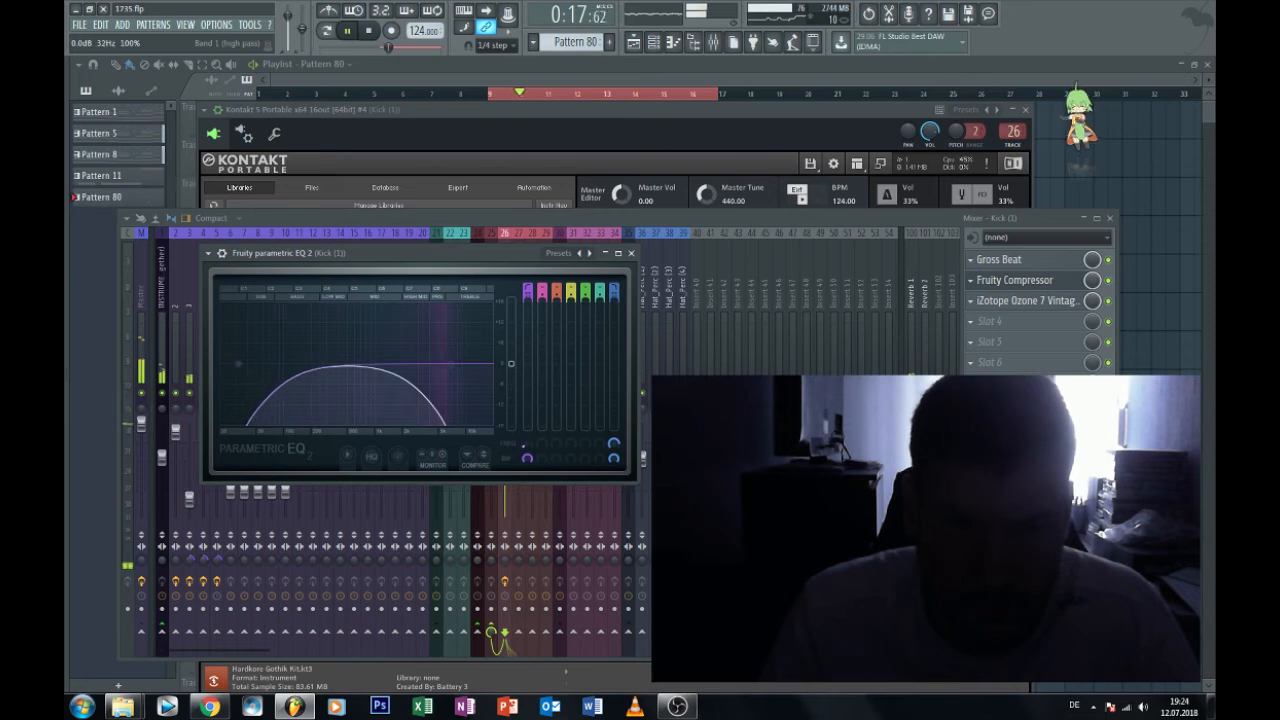
Set the Kick (1) EQ's high-pass cutoff to 23 Hz and load Ozone 7 Vintage Tape's Tape Drums preset with Bias at 9.5.
{"action": "left_click_drag", "start_coordinate": [238, 364], "coordinate": [226, 364]}
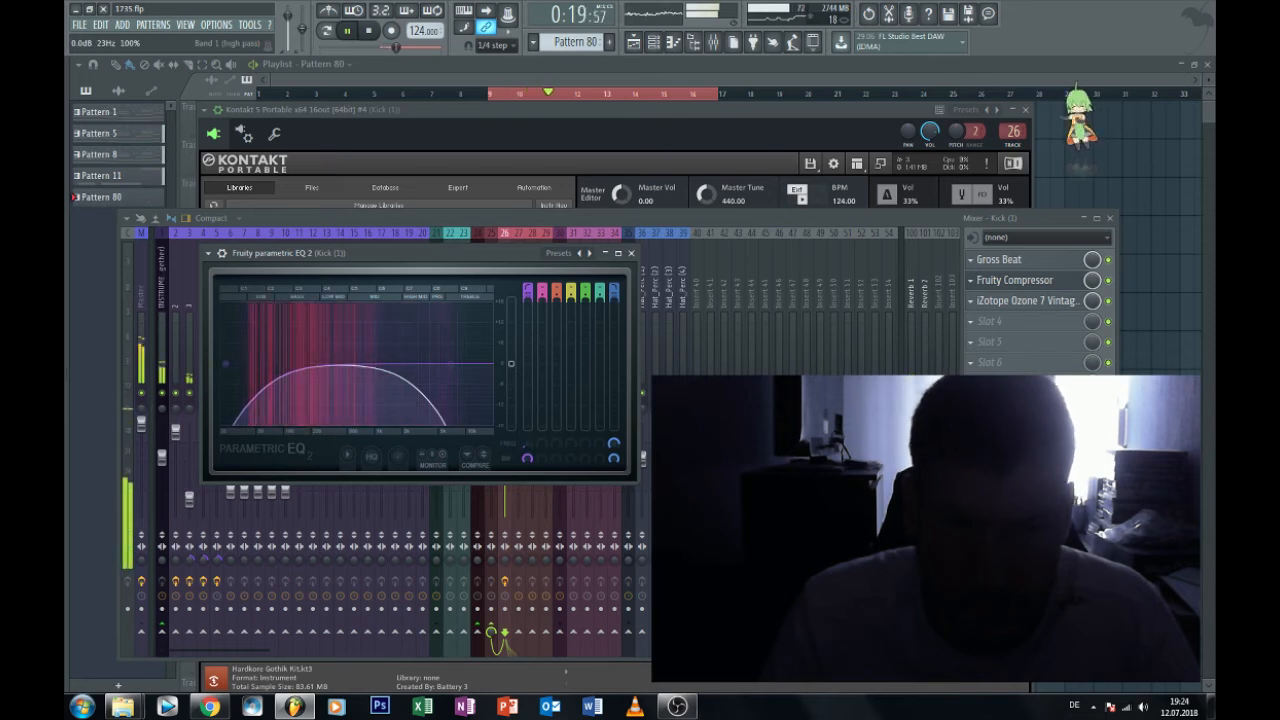
{"action": "left_click", "coordinate": [1007, 299]}
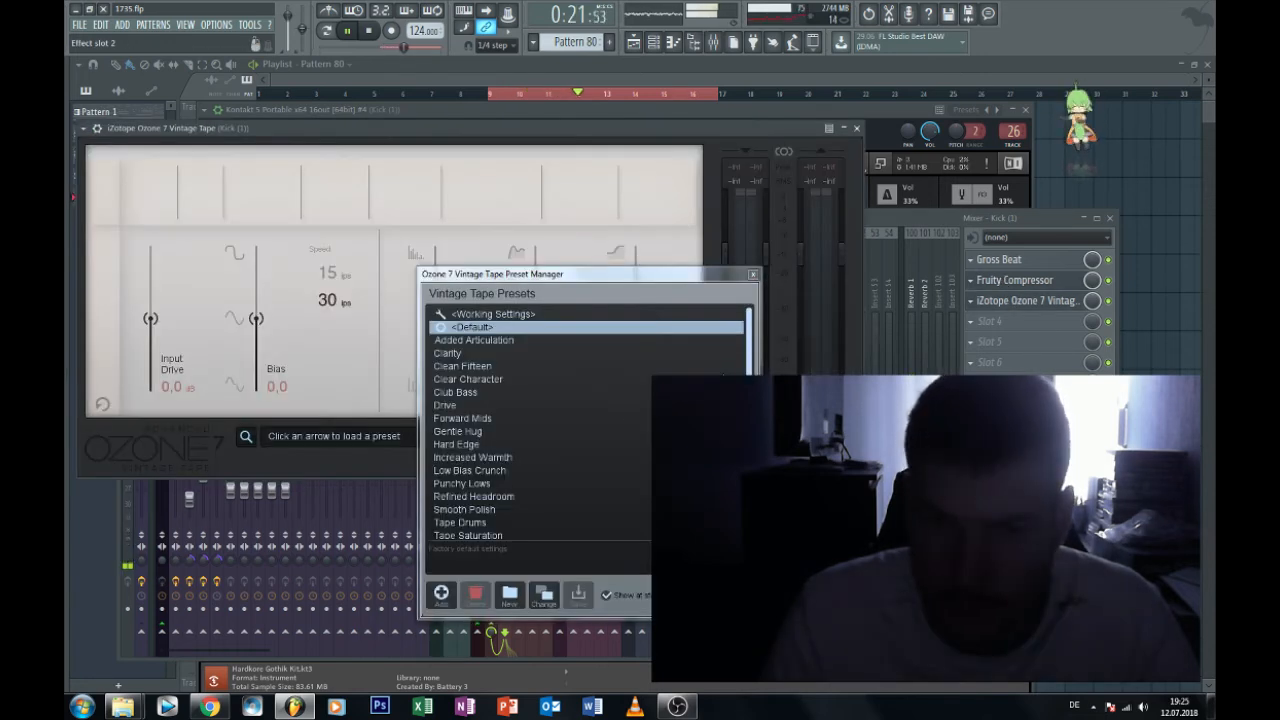
{"action": "left_click", "coordinate": [470, 470]}
{"action": "scroll", "coordinate": [480, 470], "scroll_direction": "down", "scroll_amount": 1}
{"action": "left_click", "coordinate": [492, 499]}
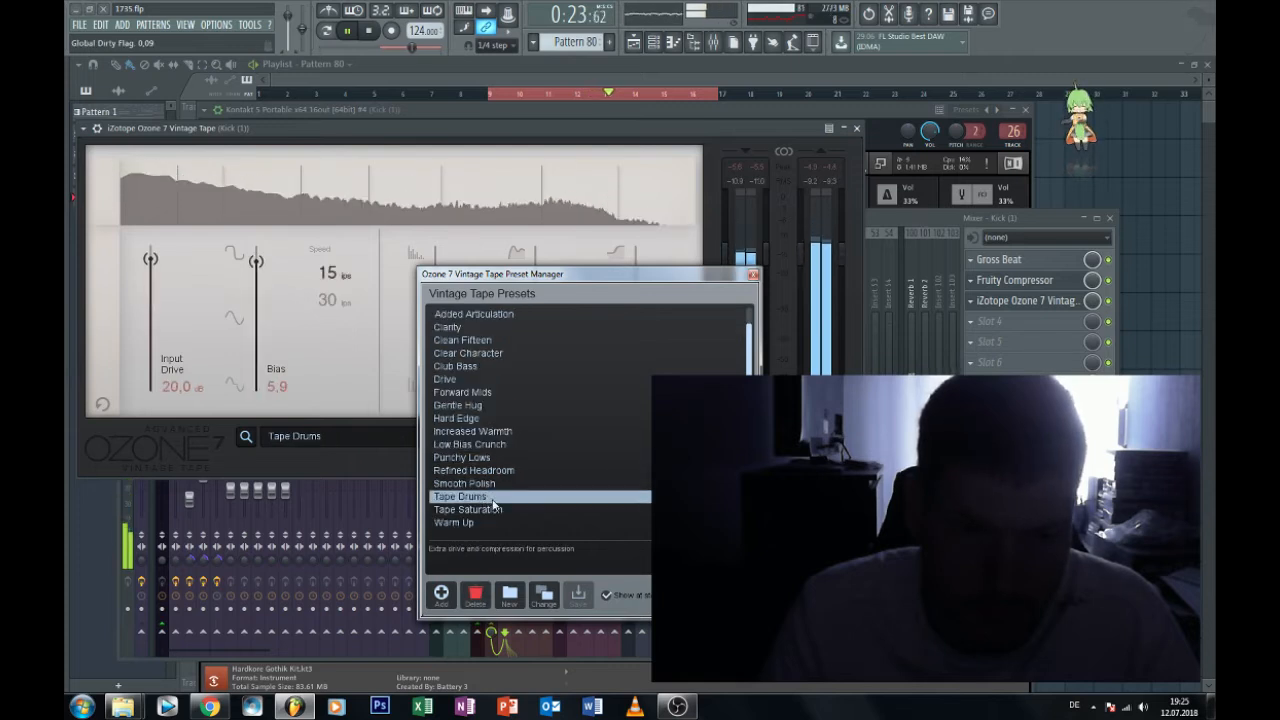
{"action": "left_click", "coordinate": [754, 275]}
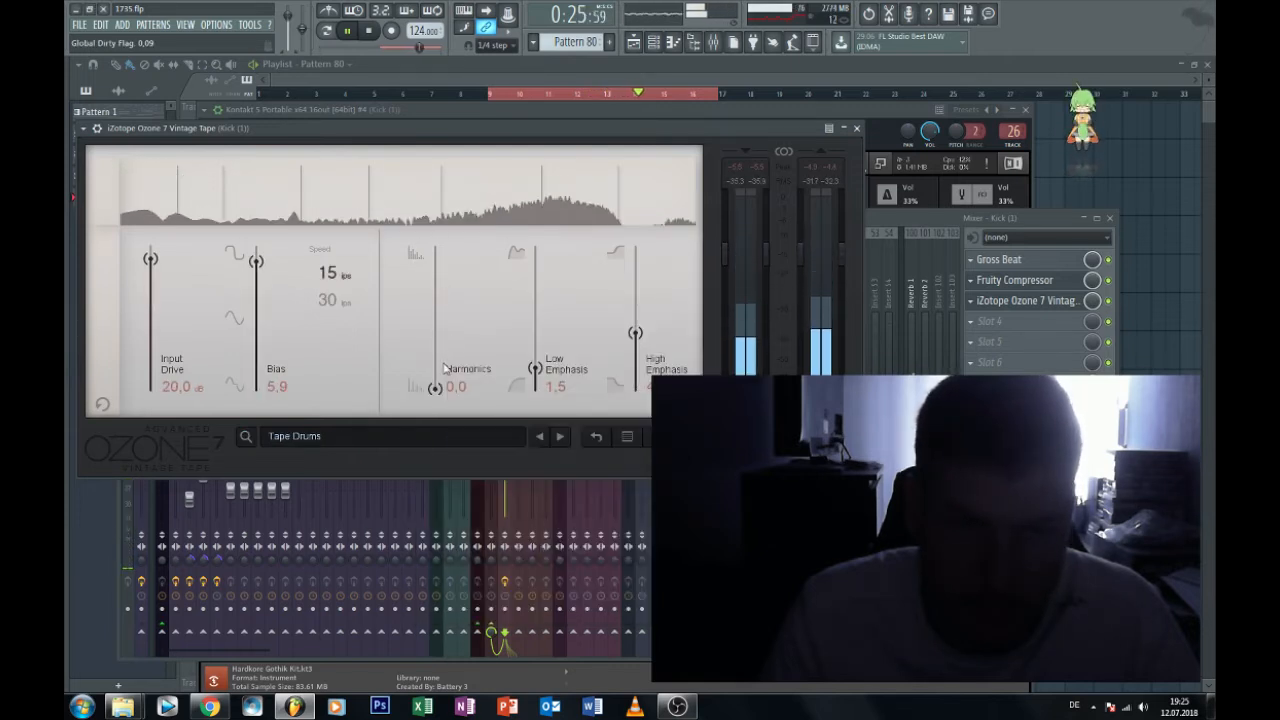
{"action": "left_click_drag", "start_coordinate": [256, 261], "coordinate": [263, 251]}
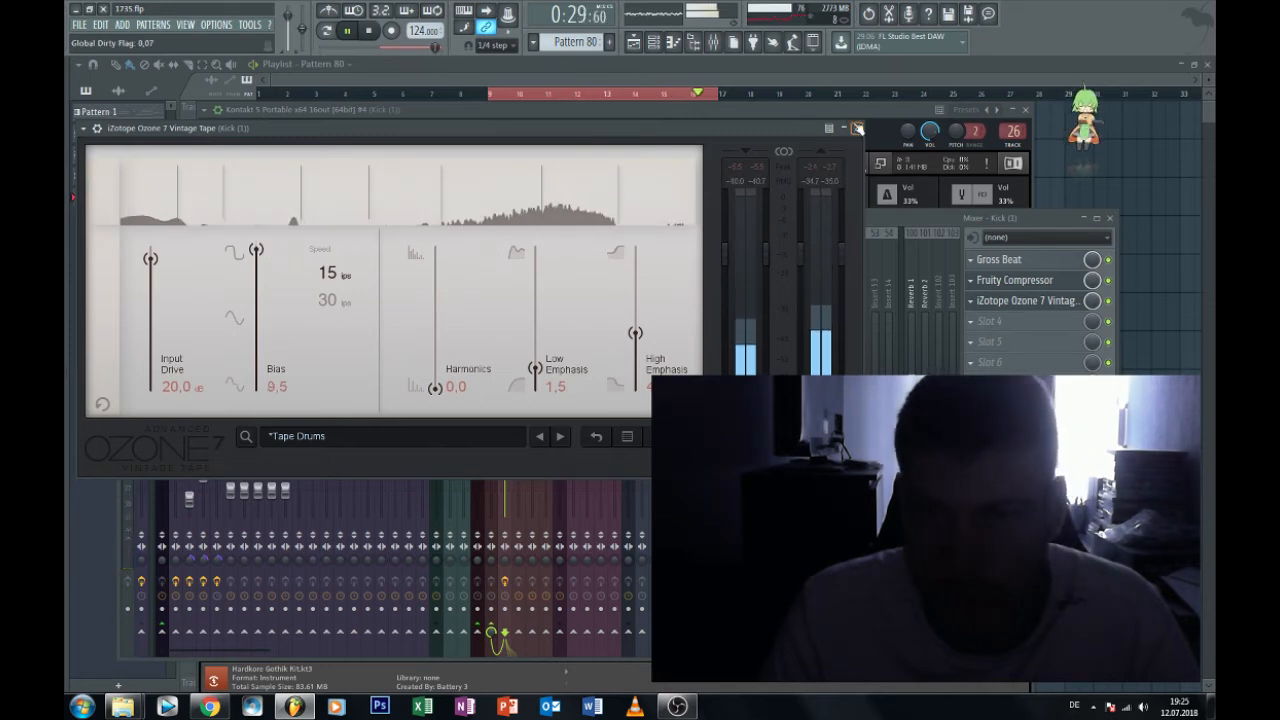
{"action": "left_click", "coordinate": [857, 129]}
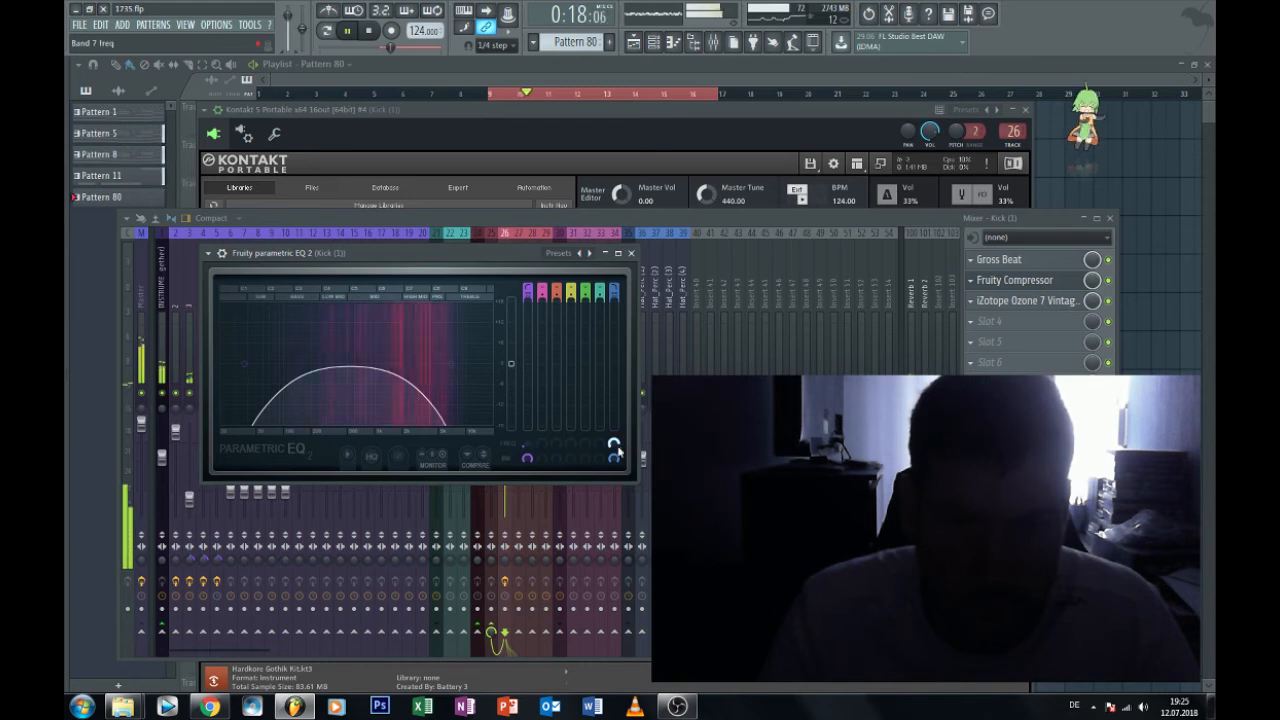
Raise the high-frequency cutoff of Fruity Parametric EQ 2 on the Kick (1) mixer track and close the effect.
{"action": "left_click_drag", "start_coordinate": [617, 449], "coordinate": [617, 437]}
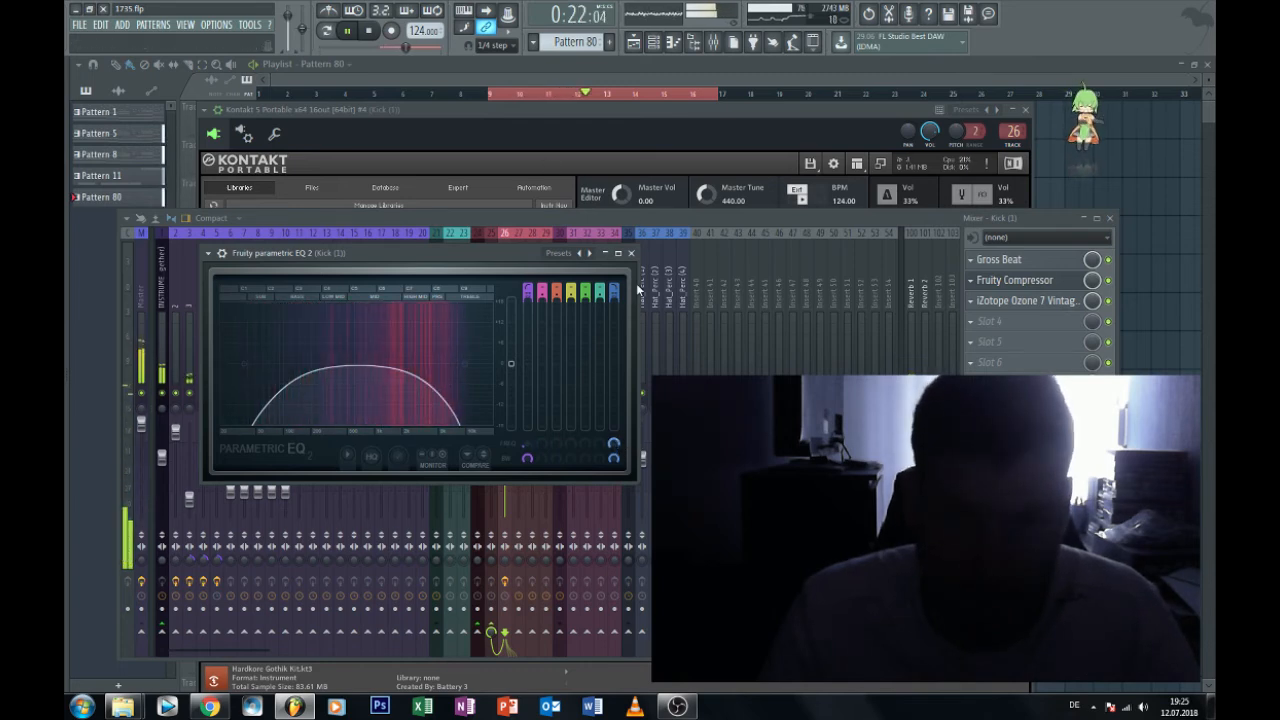
{"action": "left_click", "coordinate": [631, 253]}
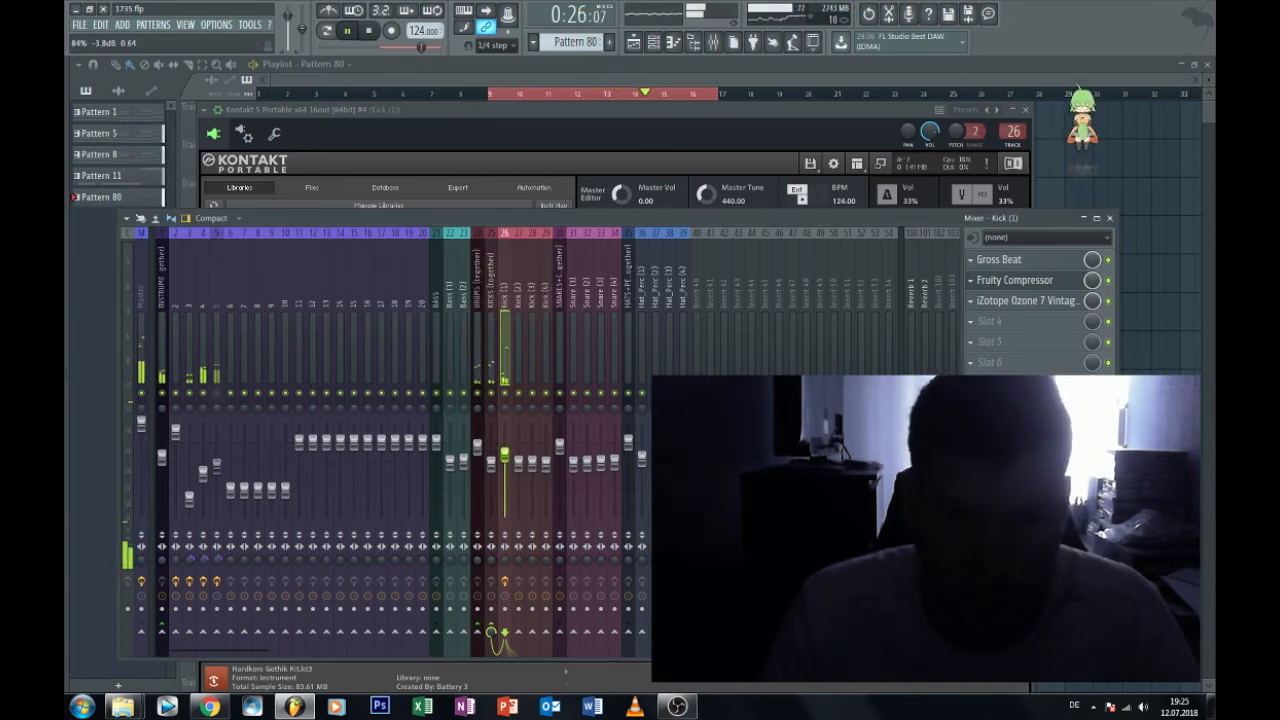
Set the Fruity Compressor's gain on the Kick (1) mixer track to about 8.2 dB and save the project.
{"action": "left_click", "coordinate": [1040, 280]}
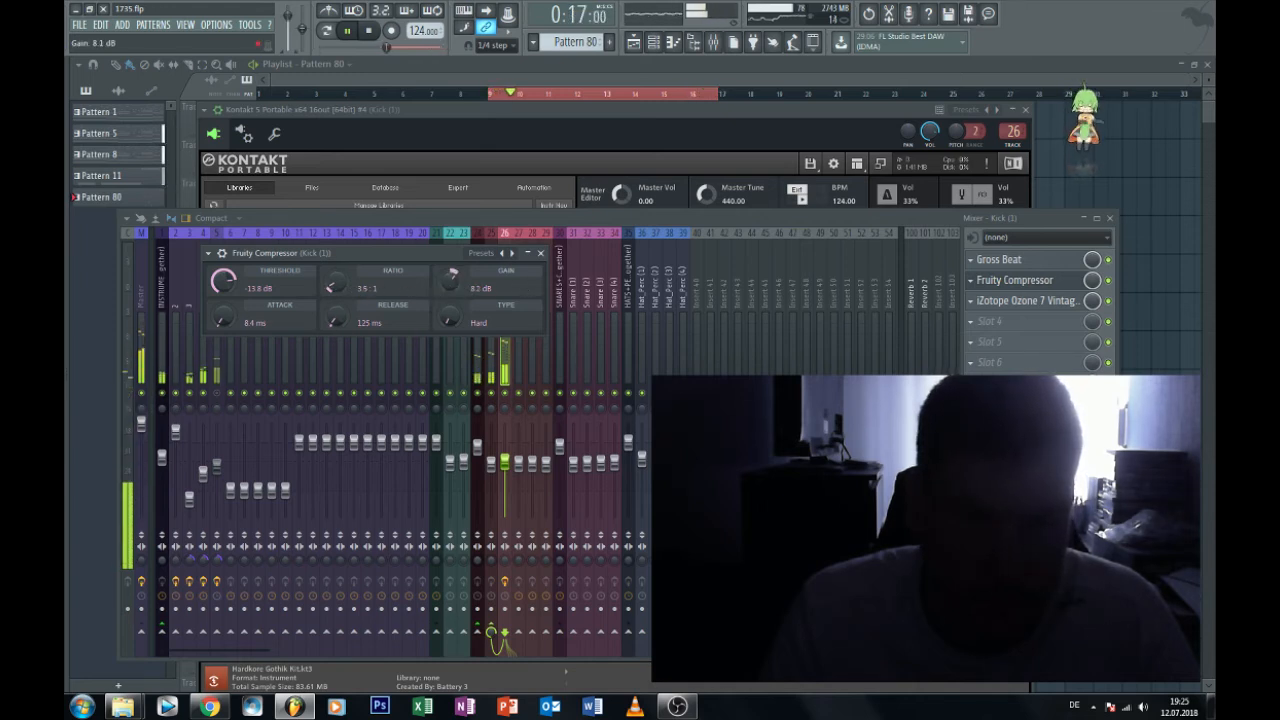
{"action": "left_click", "coordinate": [78, 24]}
{"action": "left_click", "coordinate": [105, 84]}
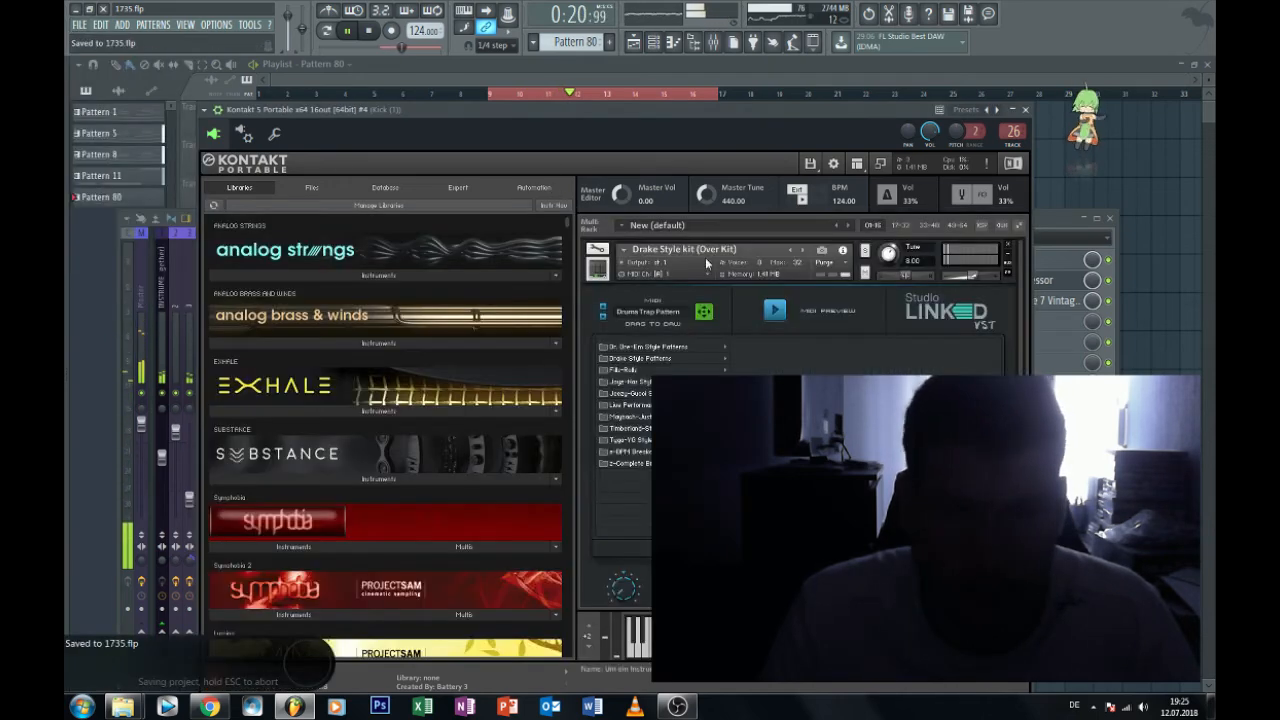
During playback, audition successive Drake Style and Dre Style kits in the Kontakt drum instrument, advancing past Dre Style kit (Boyz n Da Hood Kit).
{"action": "left_click", "coordinate": [803, 251]}
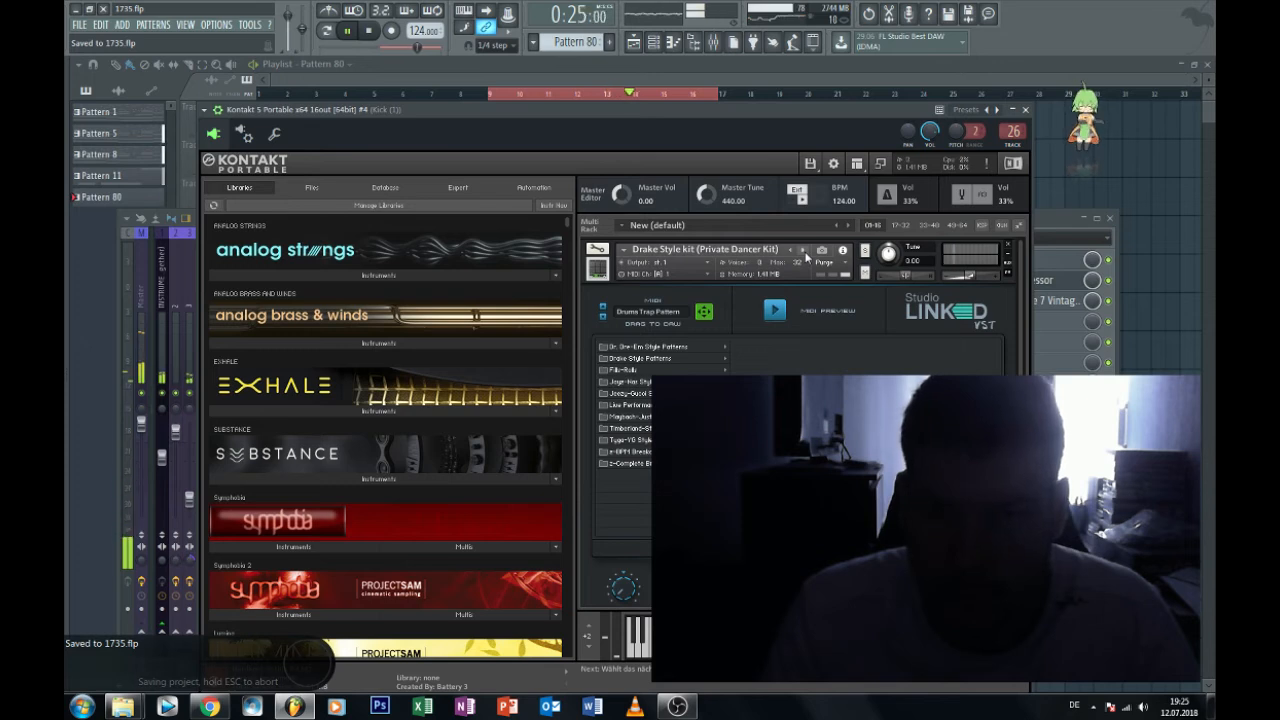
{"action": "left_click", "coordinate": [805, 255]}
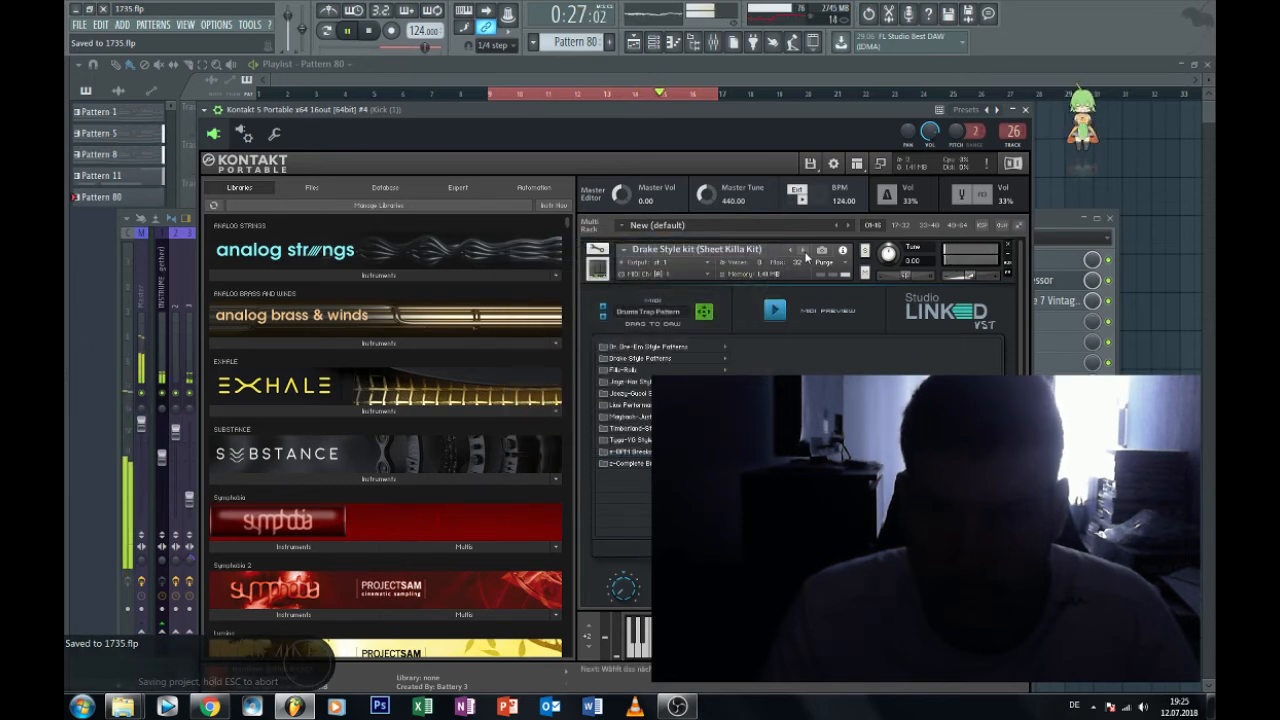
{"action": "left_click", "coordinate": [805, 255]}
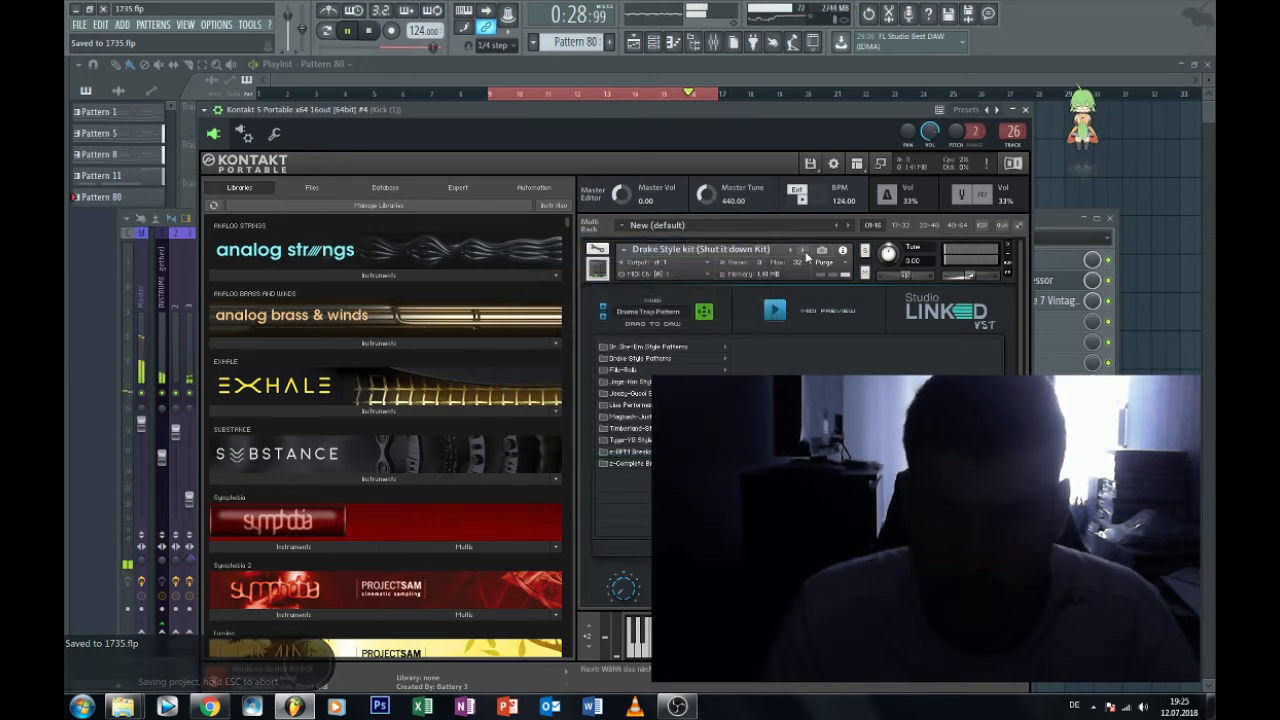
{"action": "left_click", "coordinate": [805, 255]}
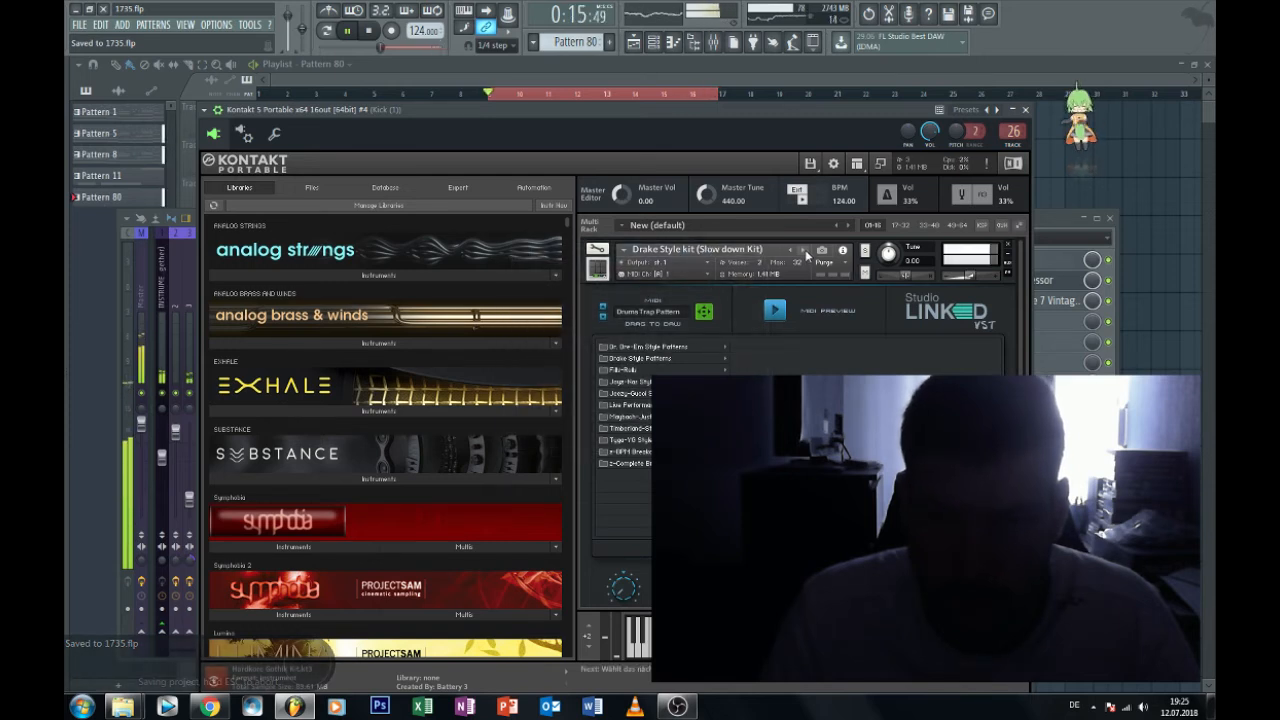
{"action": "left_click", "coordinate": [805, 255]}
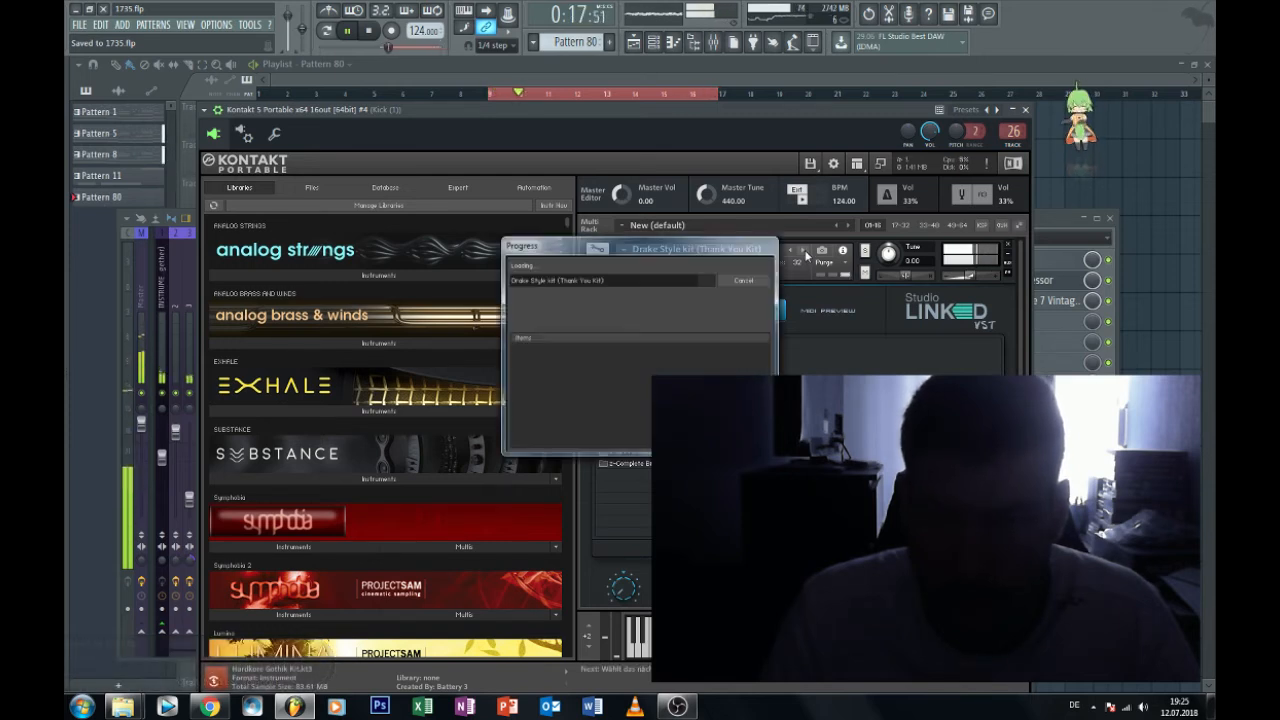
{"action": "left_click", "coordinate": [805, 255]}
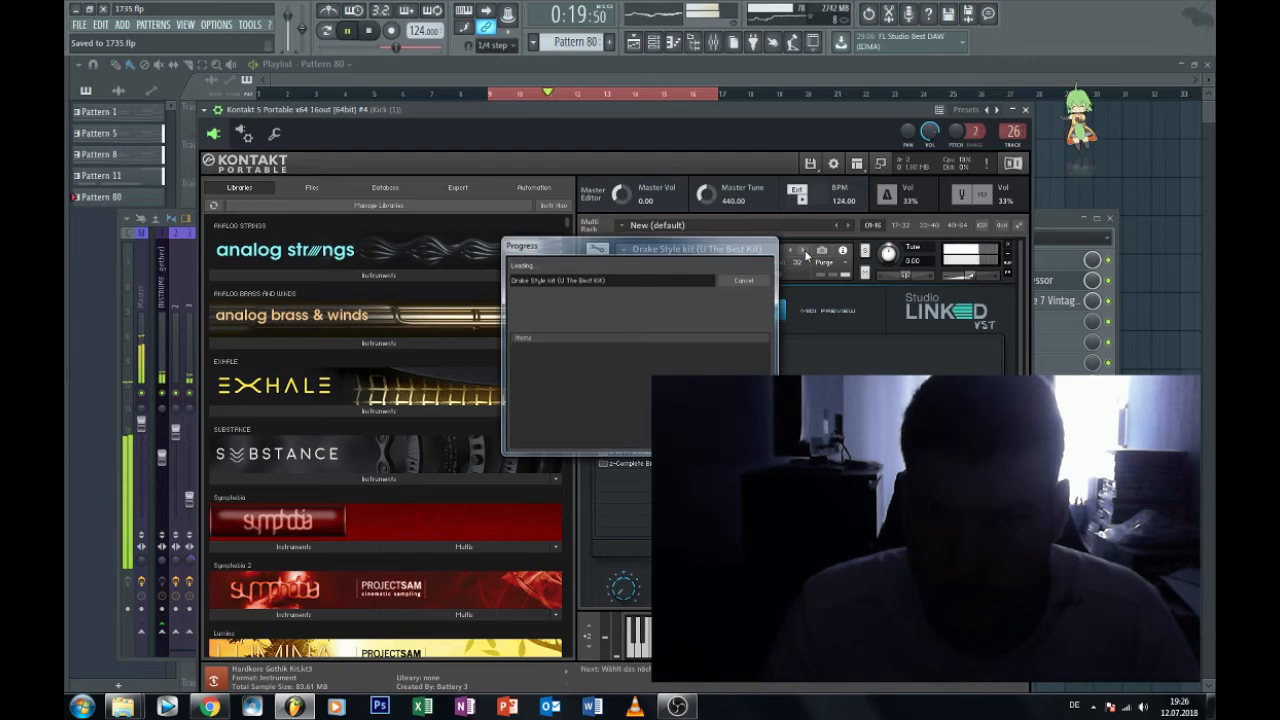
{"action": "left_click", "coordinate": [805, 255]}
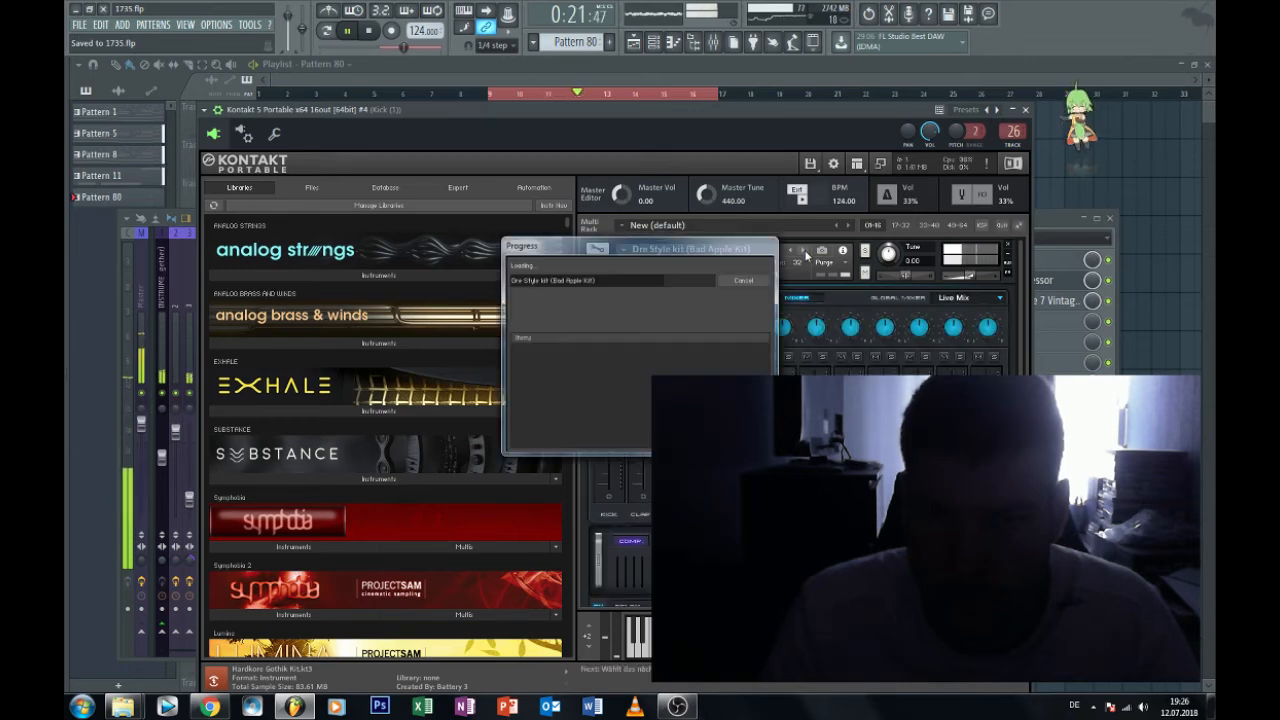
{"action": "left_click", "coordinate": [805, 255]}
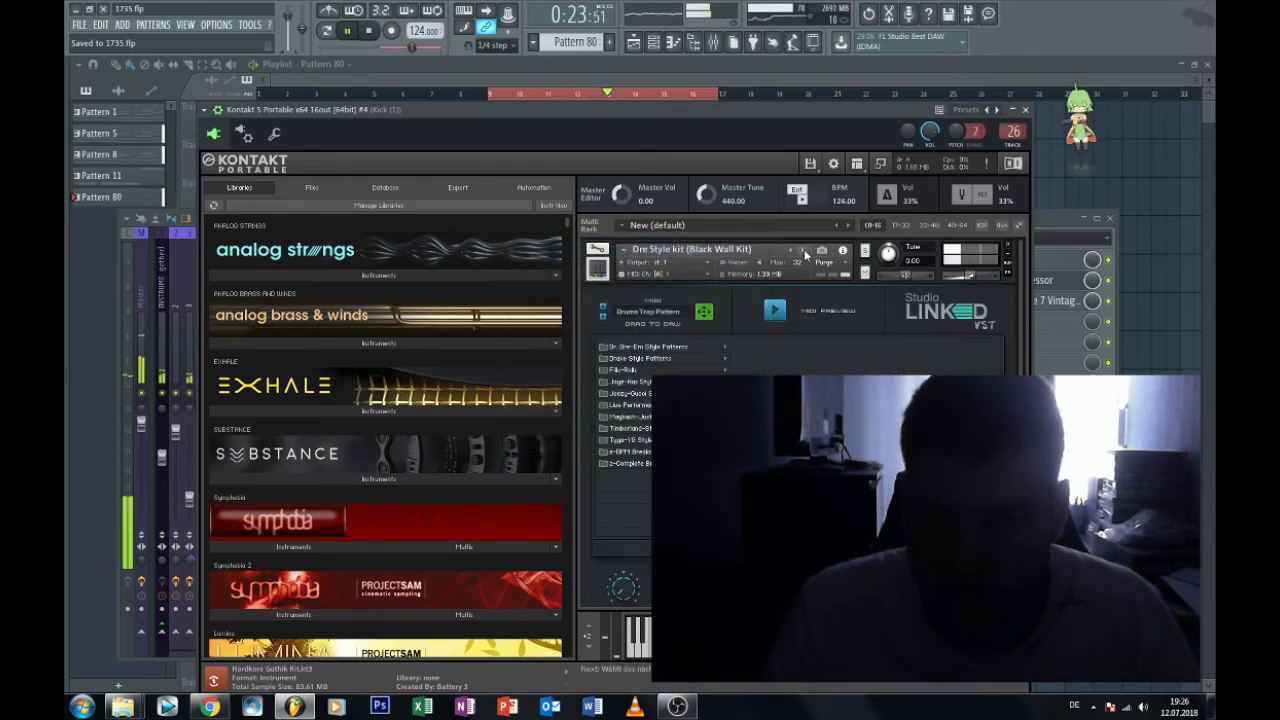
{"action": "left_click", "coordinate": [805, 255]}
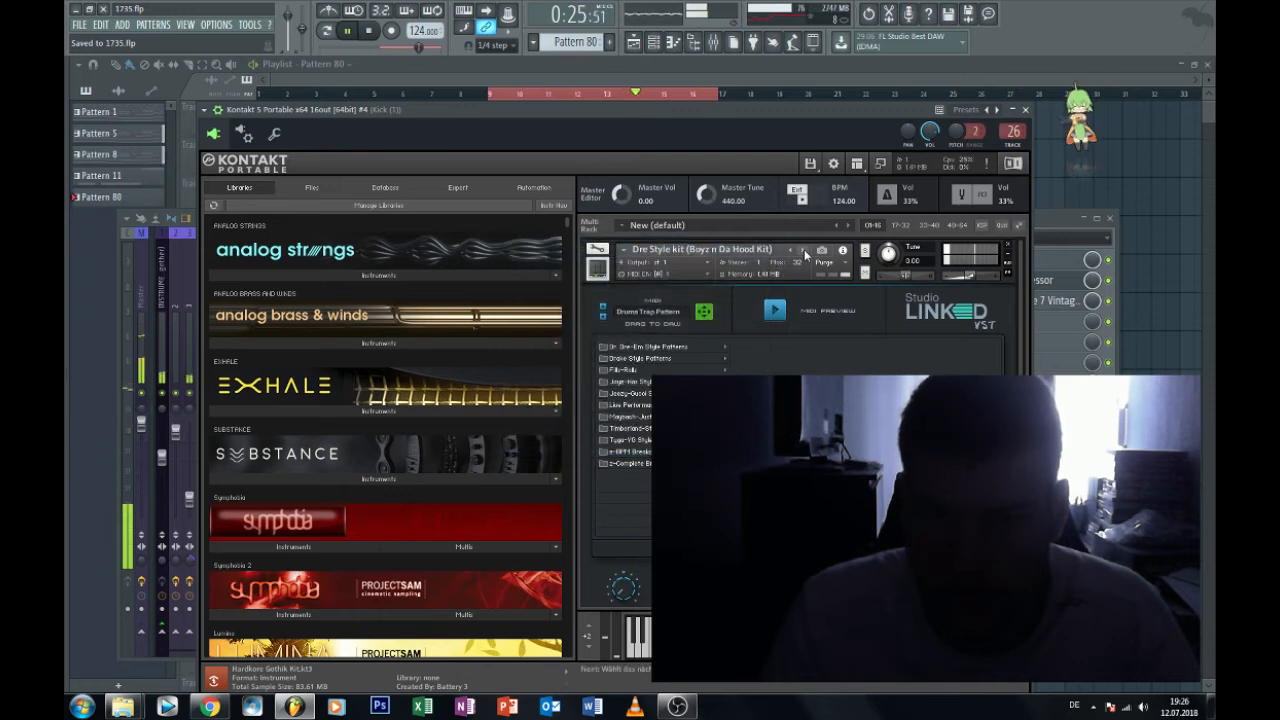
{"action": "left_click", "coordinate": [805, 255]}
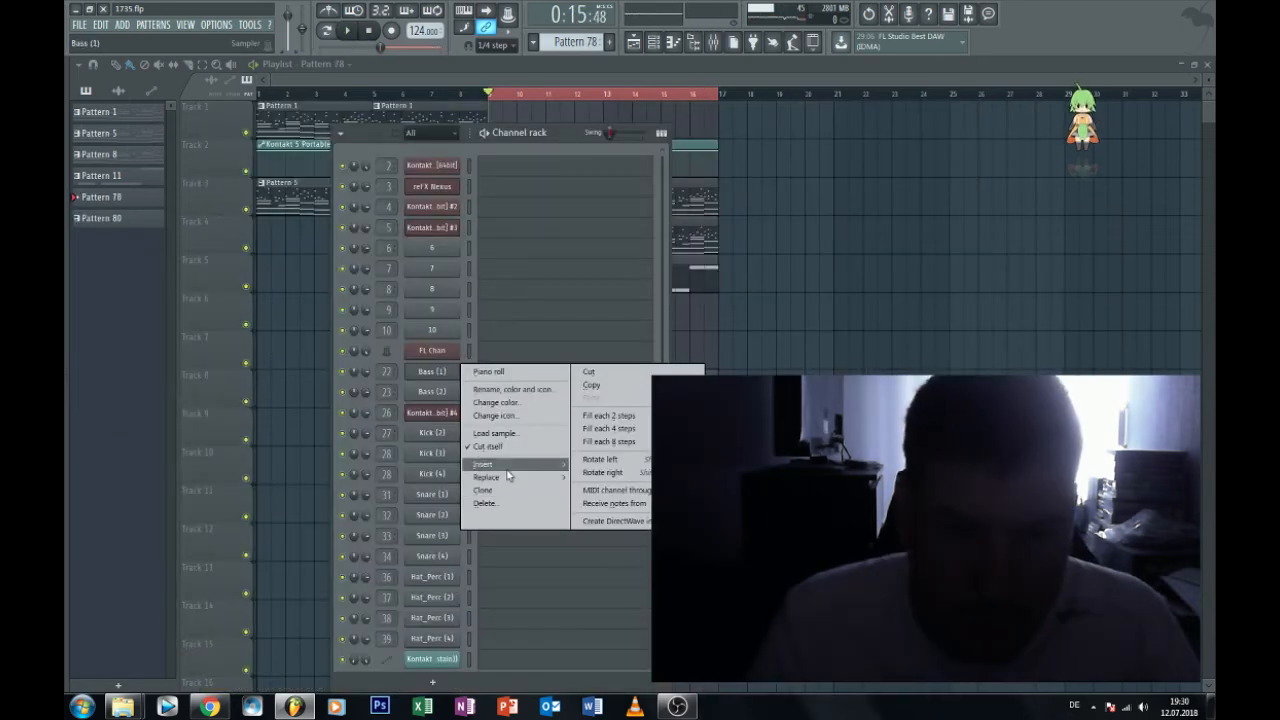
Replace the Bass (1) channel with Kontakt 5 Portable x64 16out and load the muffle.nki bass instrument into it.
{"action": "mouse_move", "coordinate": [508, 477]}
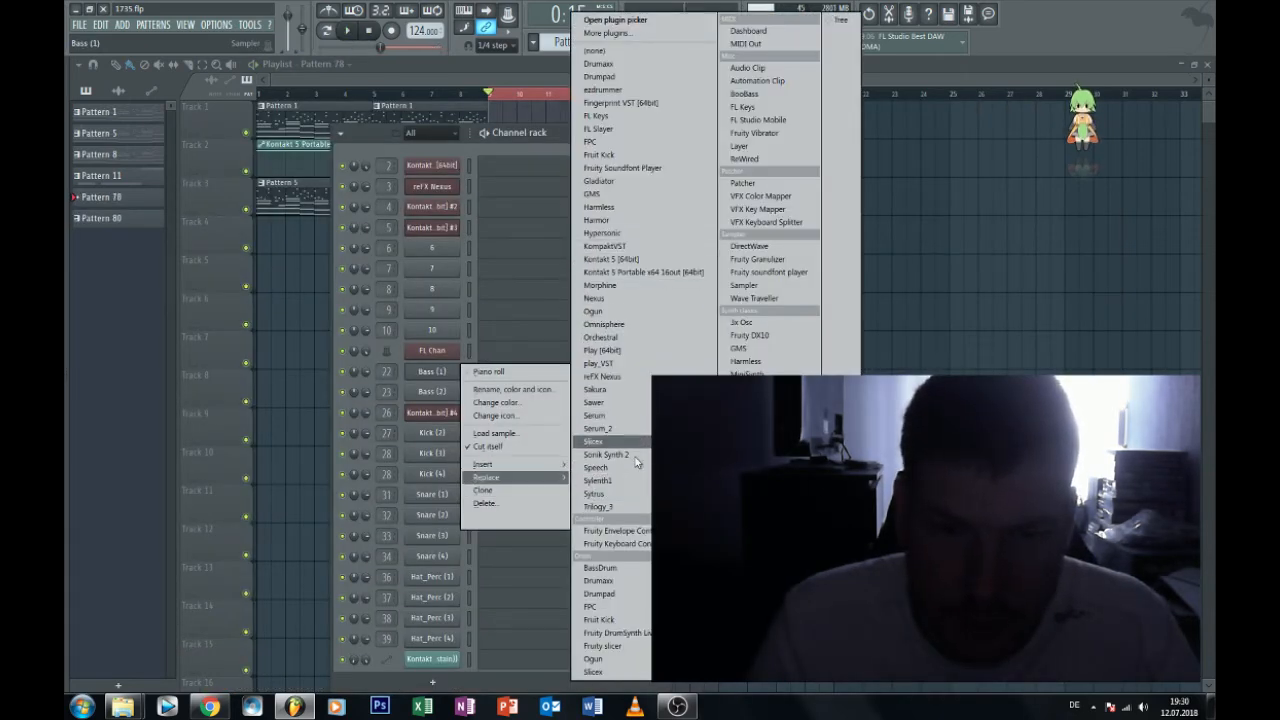
{"action": "left_click", "coordinate": [652, 276]}
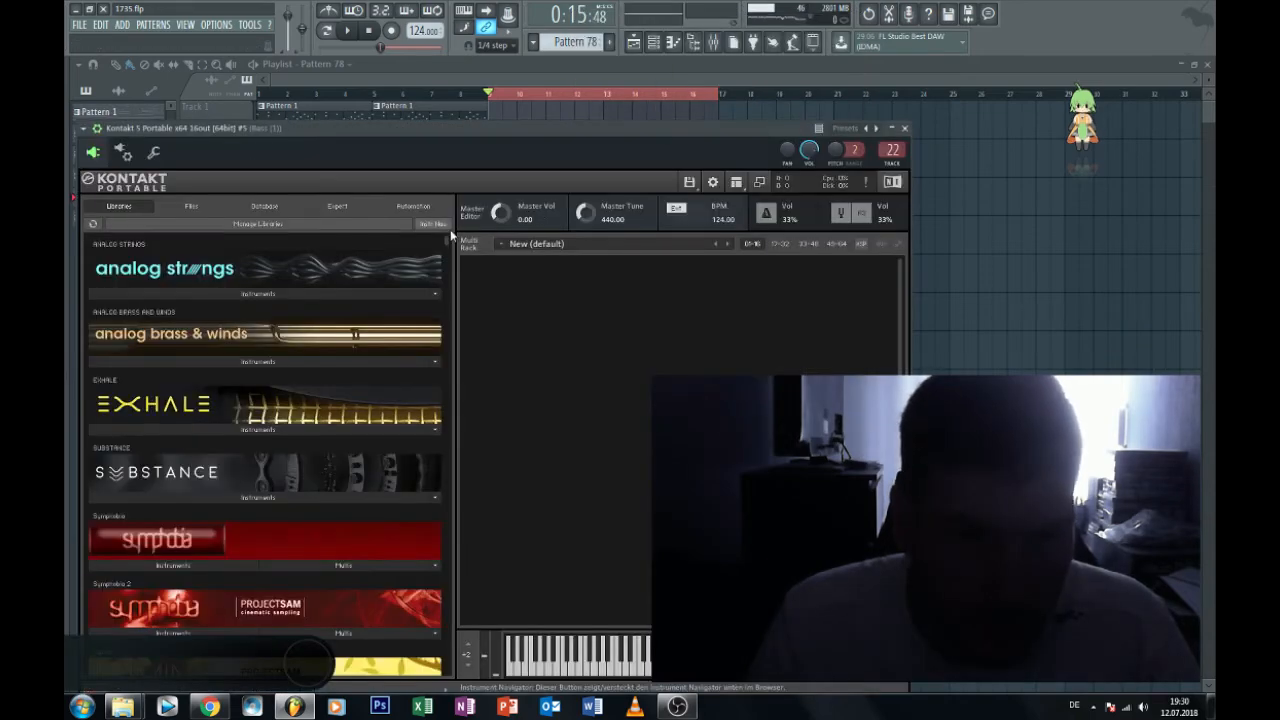
{"action": "scroll", "coordinate": [448, 252], "scroll_direction": "down", "scroll_amount": 1}
{"action": "left_click_drag", "start_coordinate": [448, 252], "coordinate": [447, 672]}
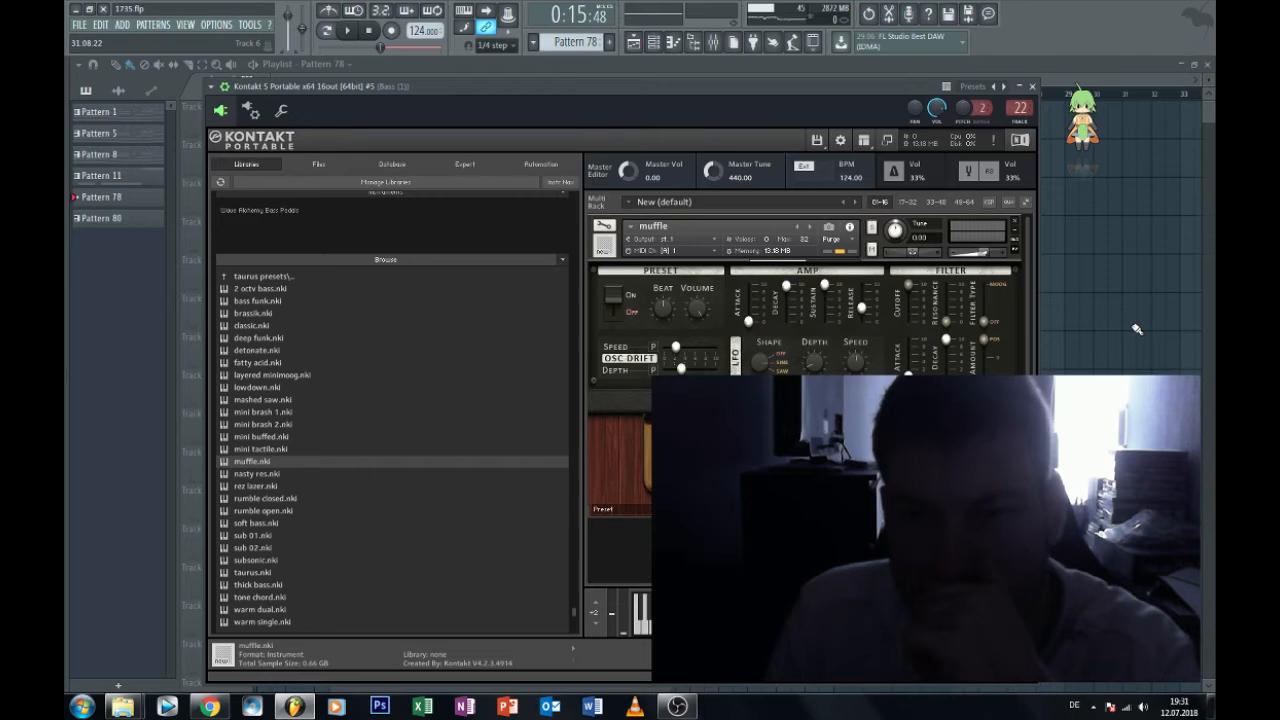
{"action": "left_click", "coordinate": [1137, 329]}
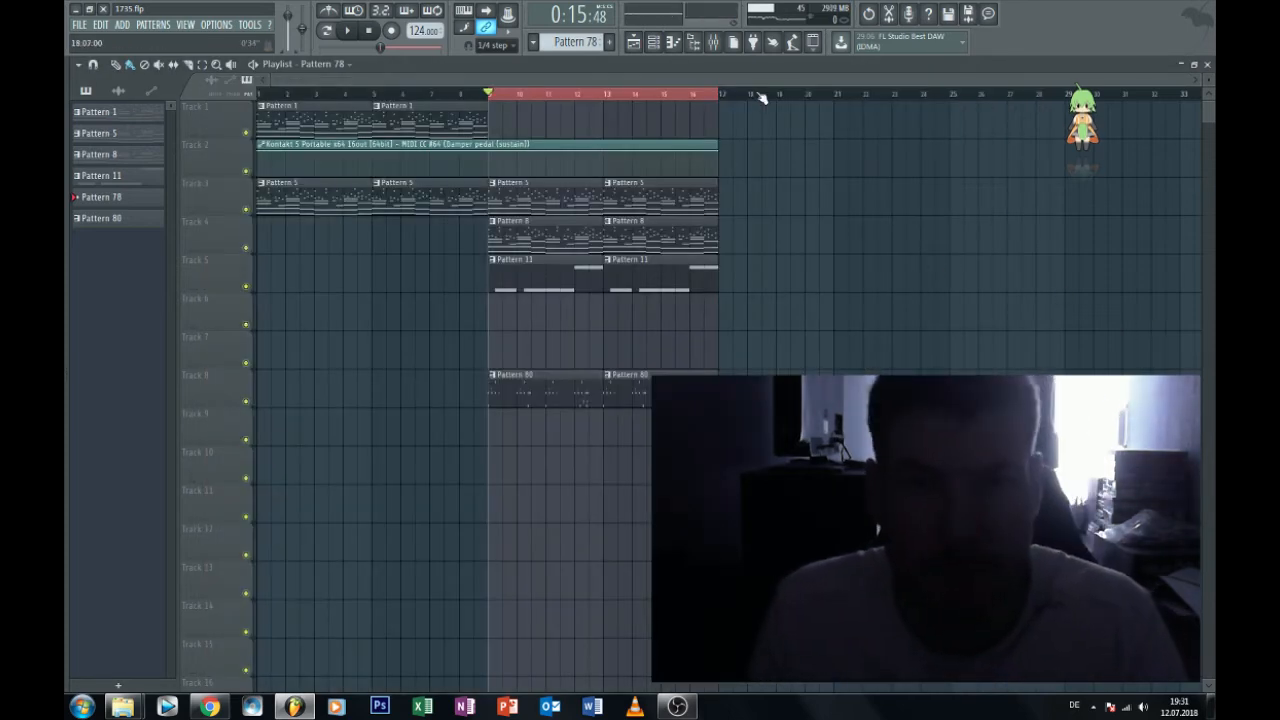
Lower the volume of the Bass (1) mixer track slightly and close the mixer.
{"action": "left_click", "coordinate": [732, 42]}
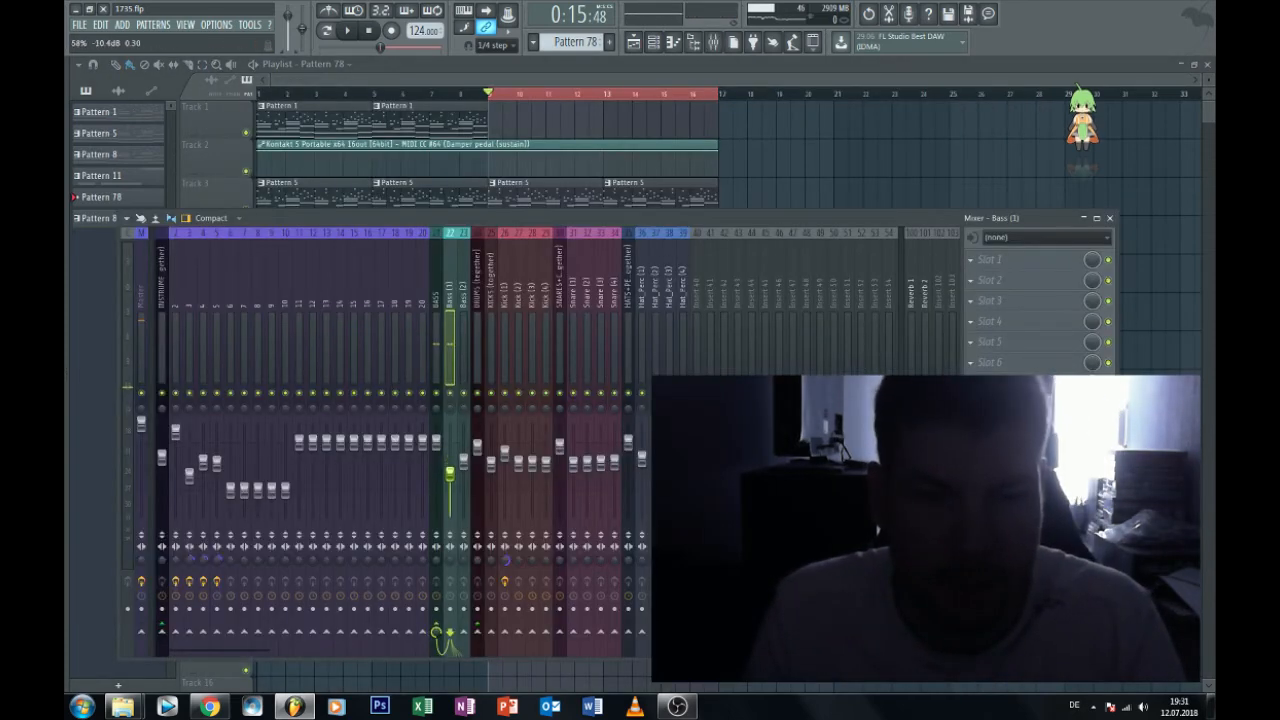
{"action": "left_click_drag", "start_coordinate": [450, 472], "coordinate": [450, 481]}
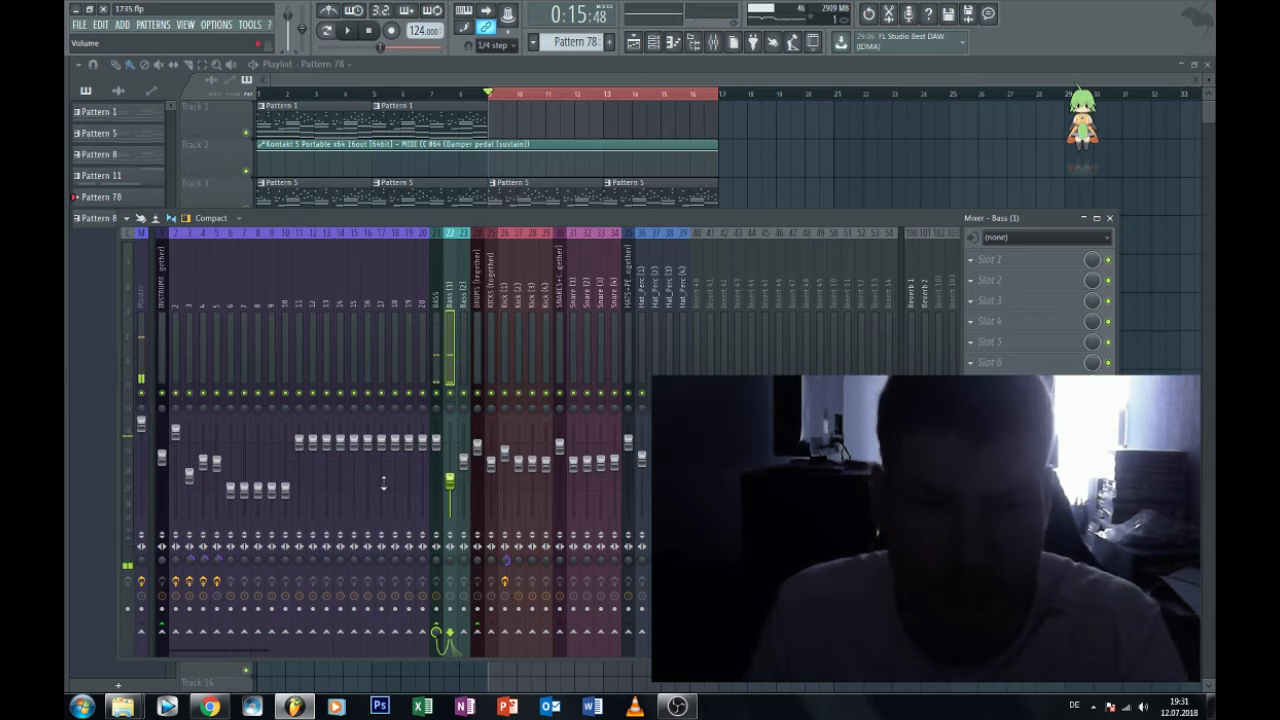
{"action": "key", "text": "F9"}
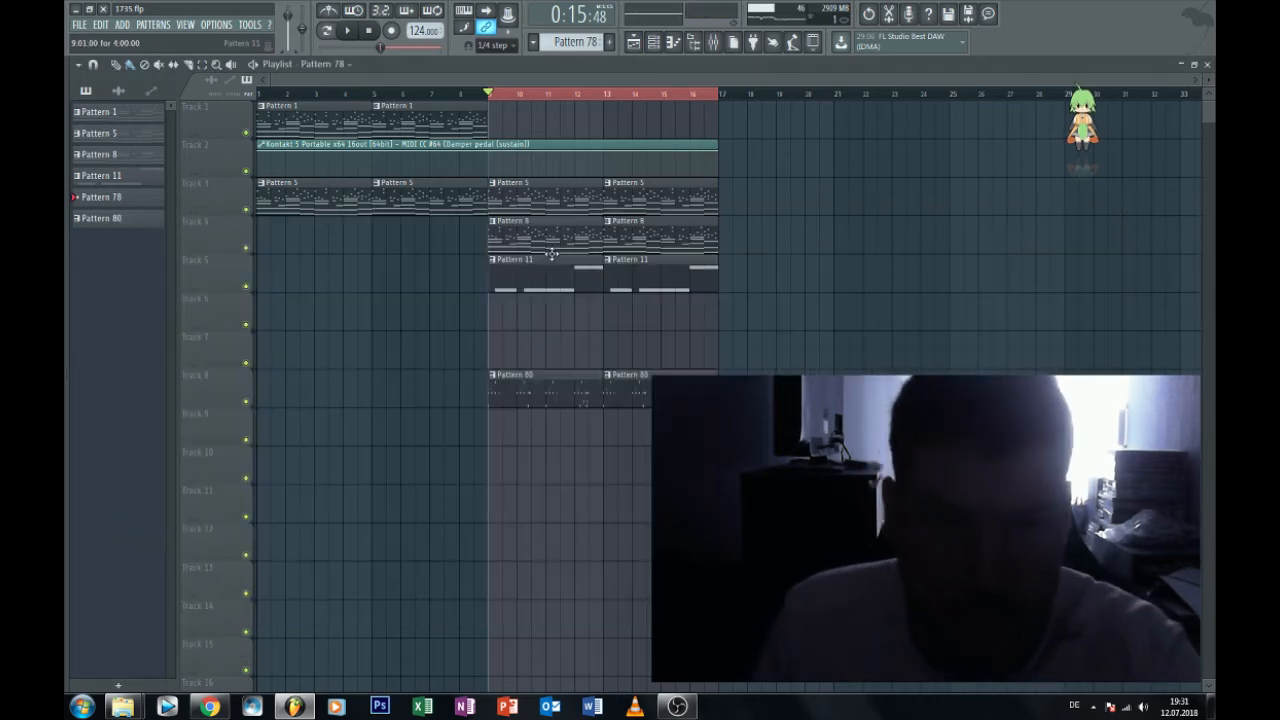
Open the first Pattern 8 clip from the playlist in the piano roll and play it briefly.
{"action": "double_click", "coordinate": [530, 229]}
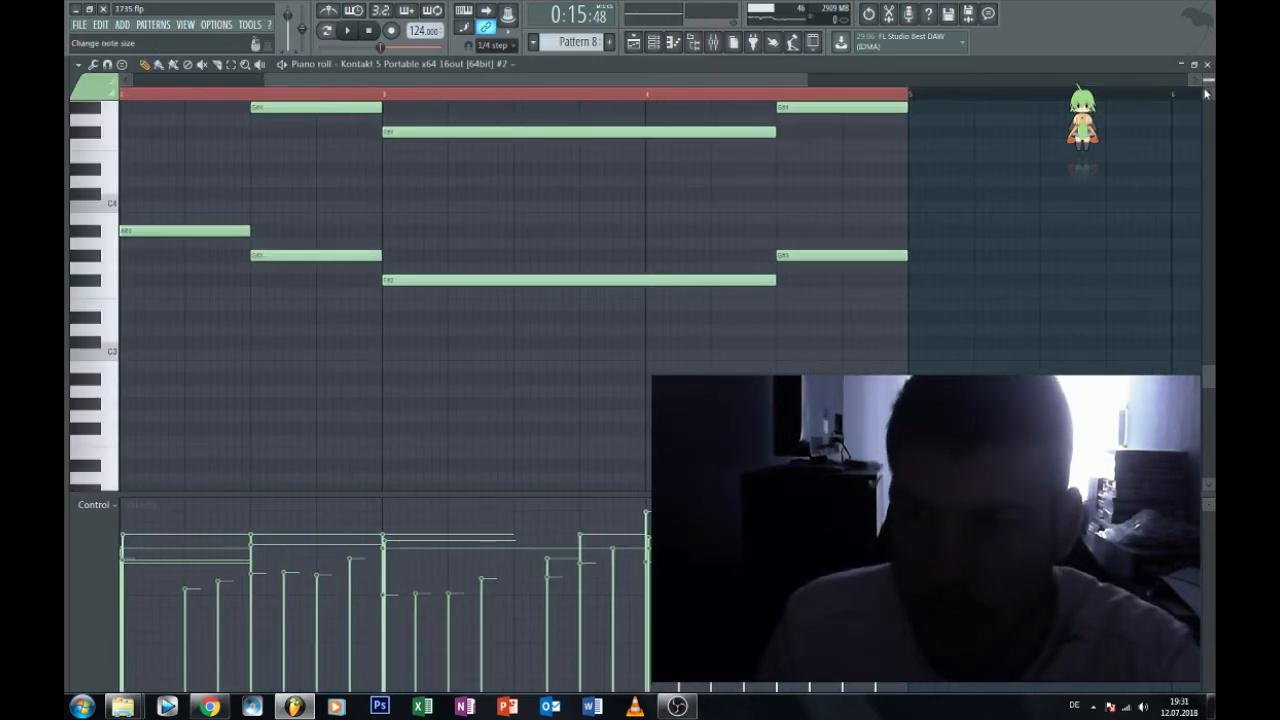
{"action": "left_click", "coordinate": [1207, 65]}
{"action": "key", "text": "F6"}
{"action": "double_click", "coordinate": [549, 234]}
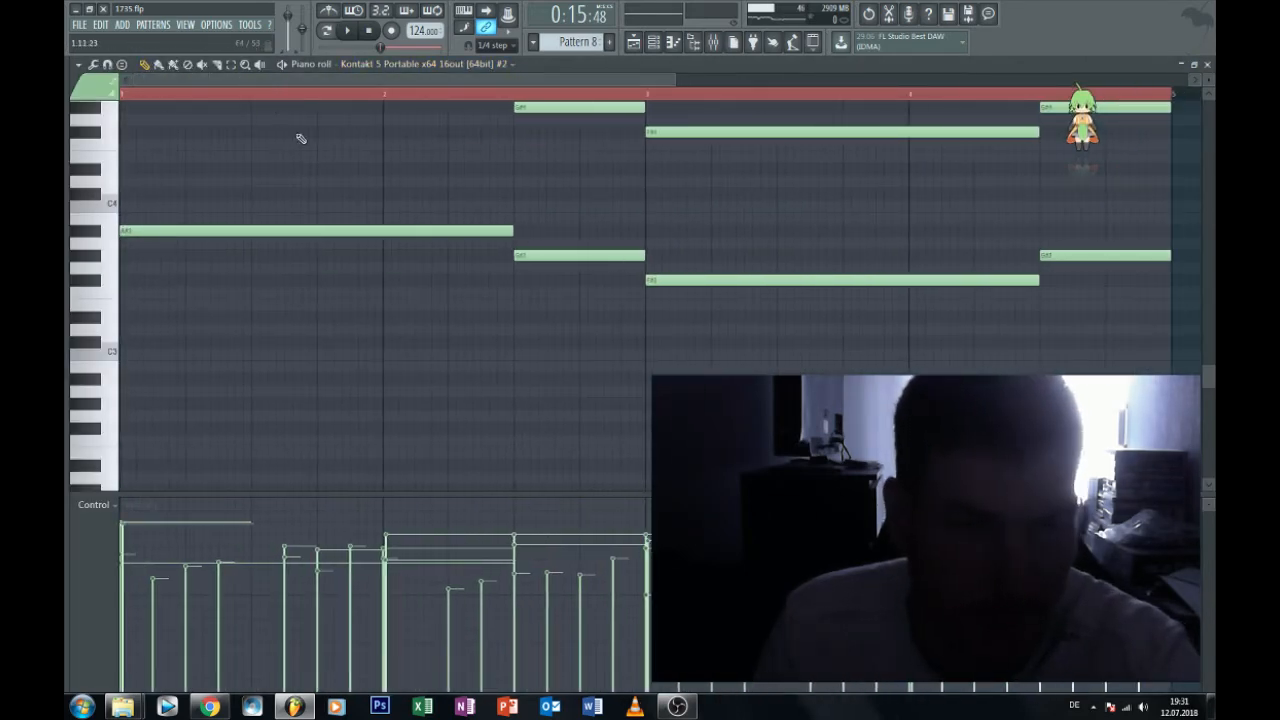
{"action": "left_click", "coordinate": [348, 31]}
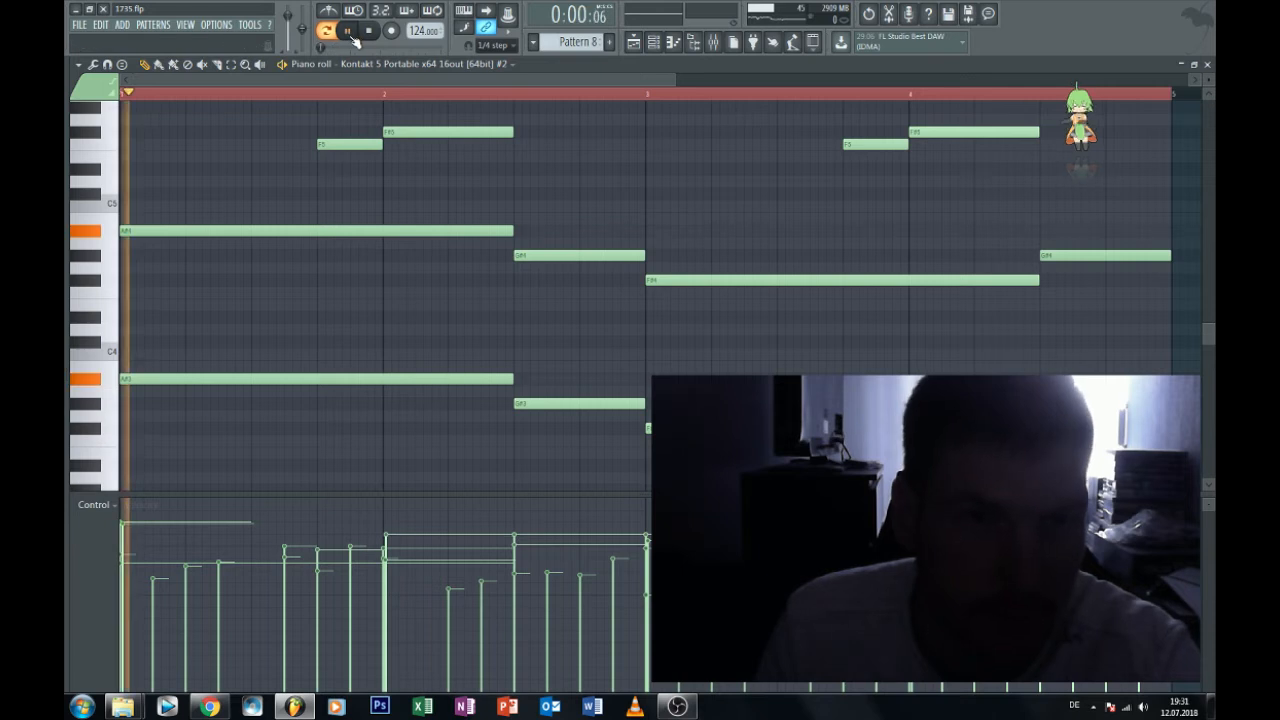
{"action": "key", "text": "space"}
Select the row of four lowest long notes across Pattern 8's piano roll to copy them.
{"action": "scroll", "coordinate": [585, 231], "scroll_direction": "up", "scroll_amount": 2}
{"action": "scroll", "coordinate": [585, 231], "scroll_direction": "up", "scroll_amount": 1}
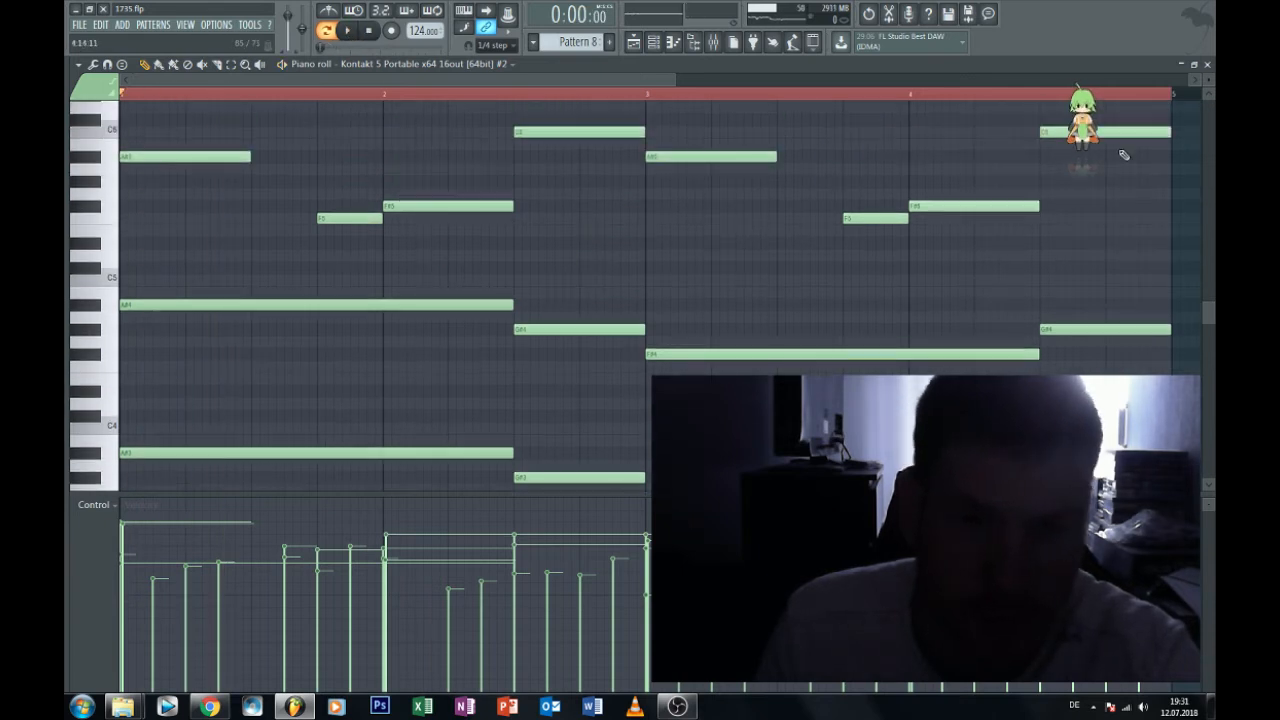
{"action": "left_click_drag", "start_coordinate": [1208, 504], "coordinate": [1208, 450]}
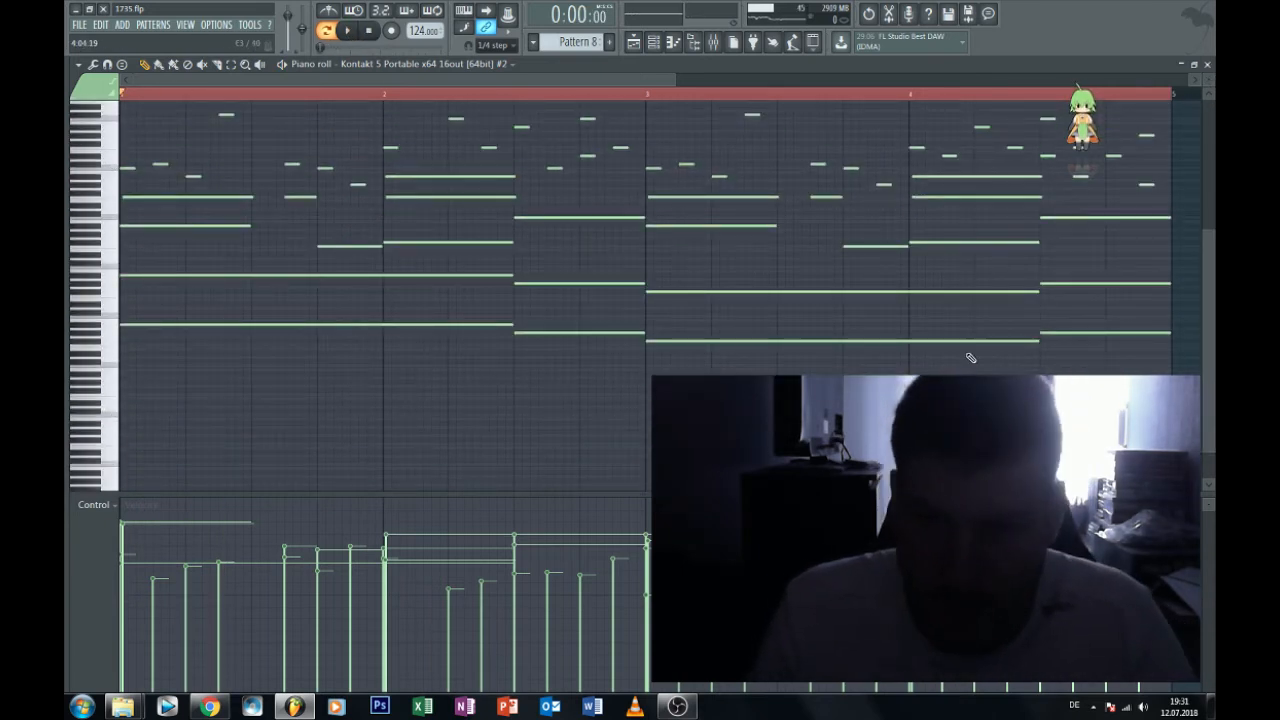
{"action": "left_click_drag", "start_coordinate": [1080, 280], "coordinate": [238, 282]}
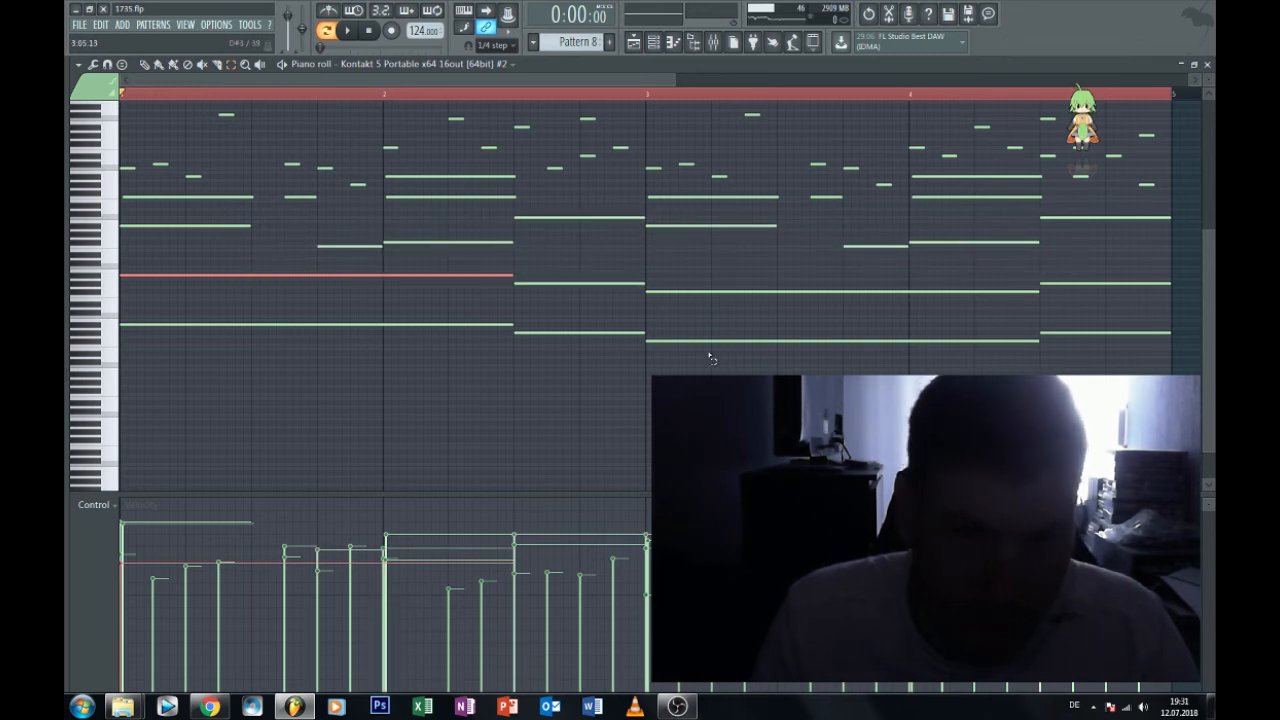
{"action": "left_click_drag", "start_coordinate": [1110, 334], "coordinate": [124, 440]}
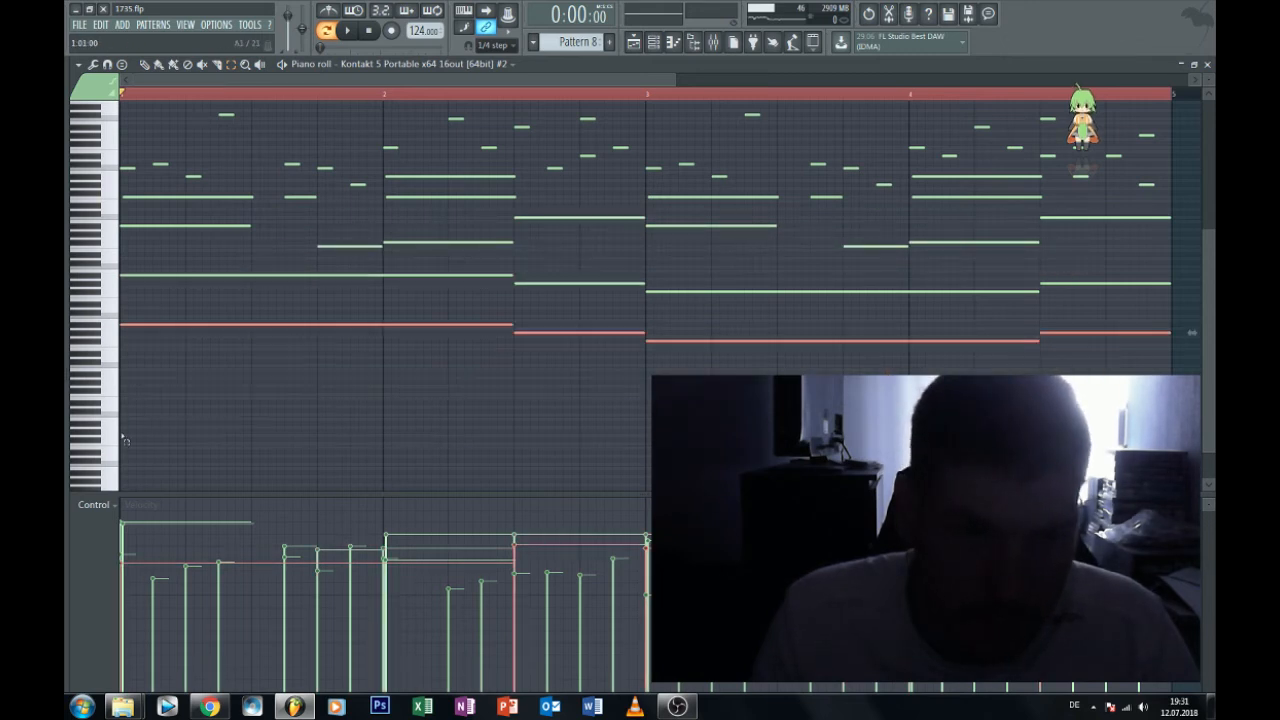
{"action": "left_click", "coordinate": [79, 65]}
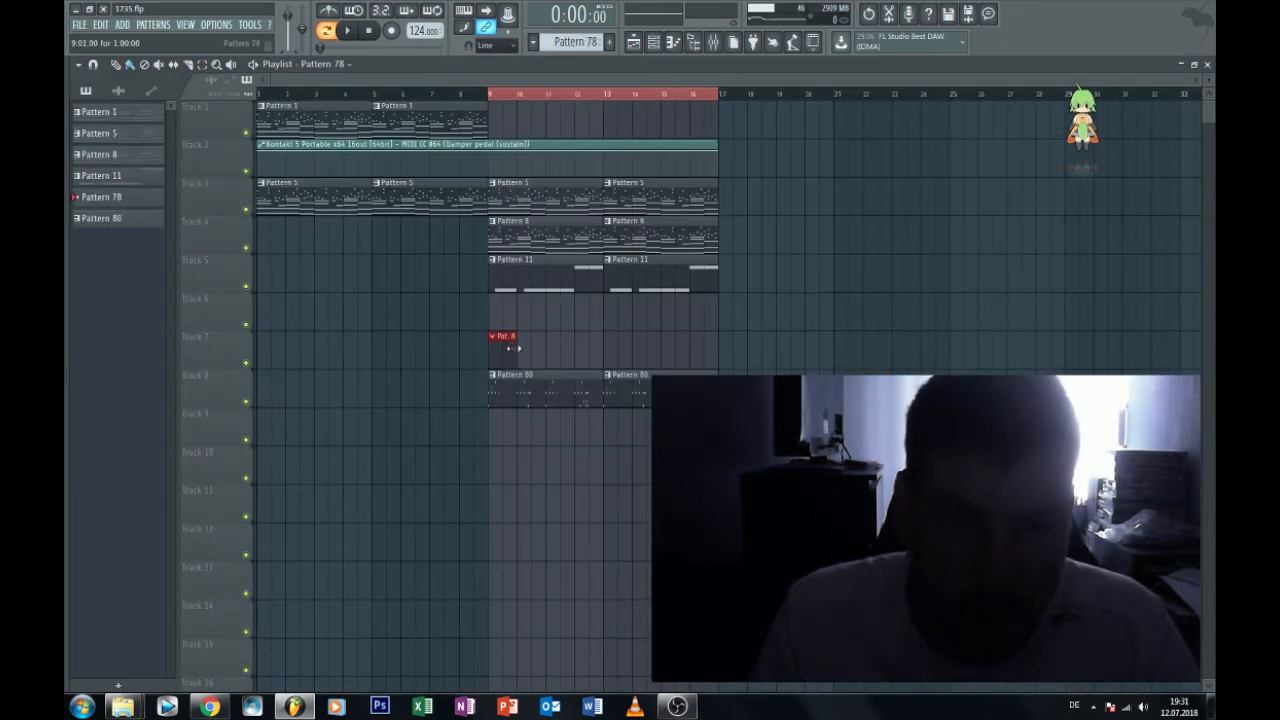
Lengthen the Pattern 78 clip on Track 7 to four bars and repeat it at bar 13.
{"action": "left_click_drag", "start_coordinate": [513, 348], "coordinate": [600, 370]}
{"action": "left_click", "coordinate": [616, 352]}
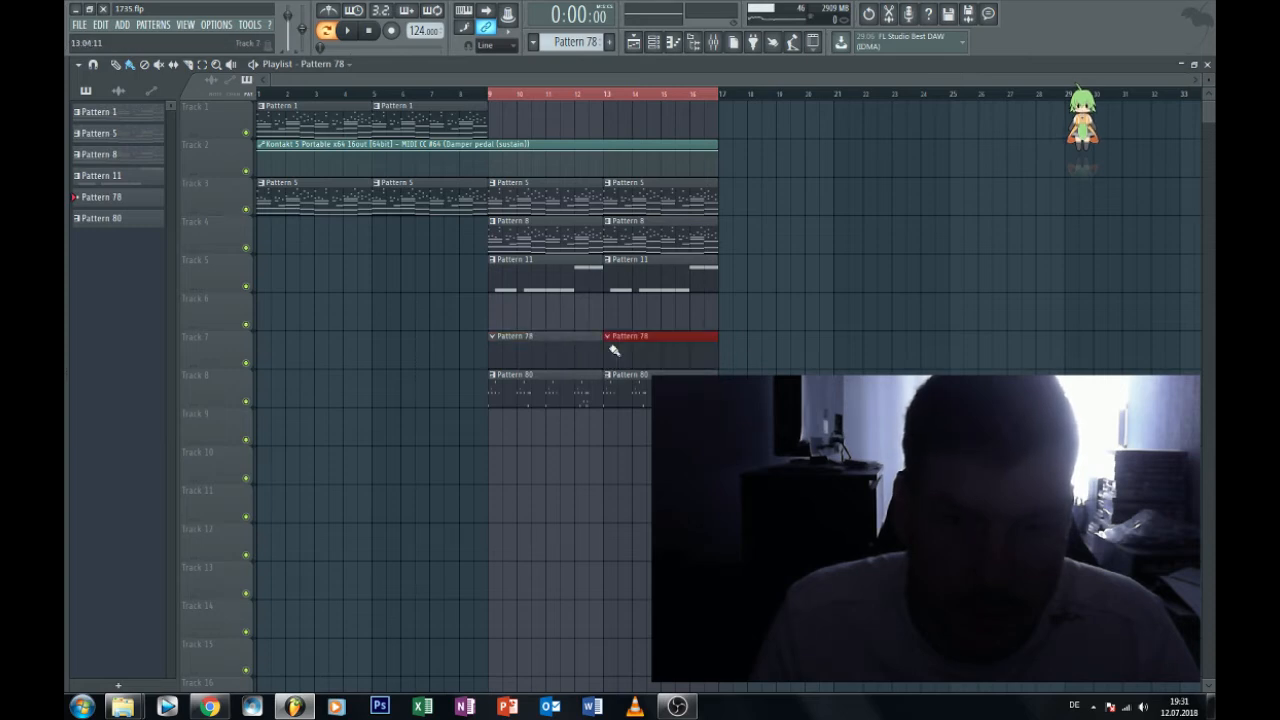
Paste the copied low notes into Pattern 78's Kontakt #5 piano roll and play the bass line.
{"action": "double_click", "coordinate": [586, 347]}
{"action": "key", "text": "F7"}
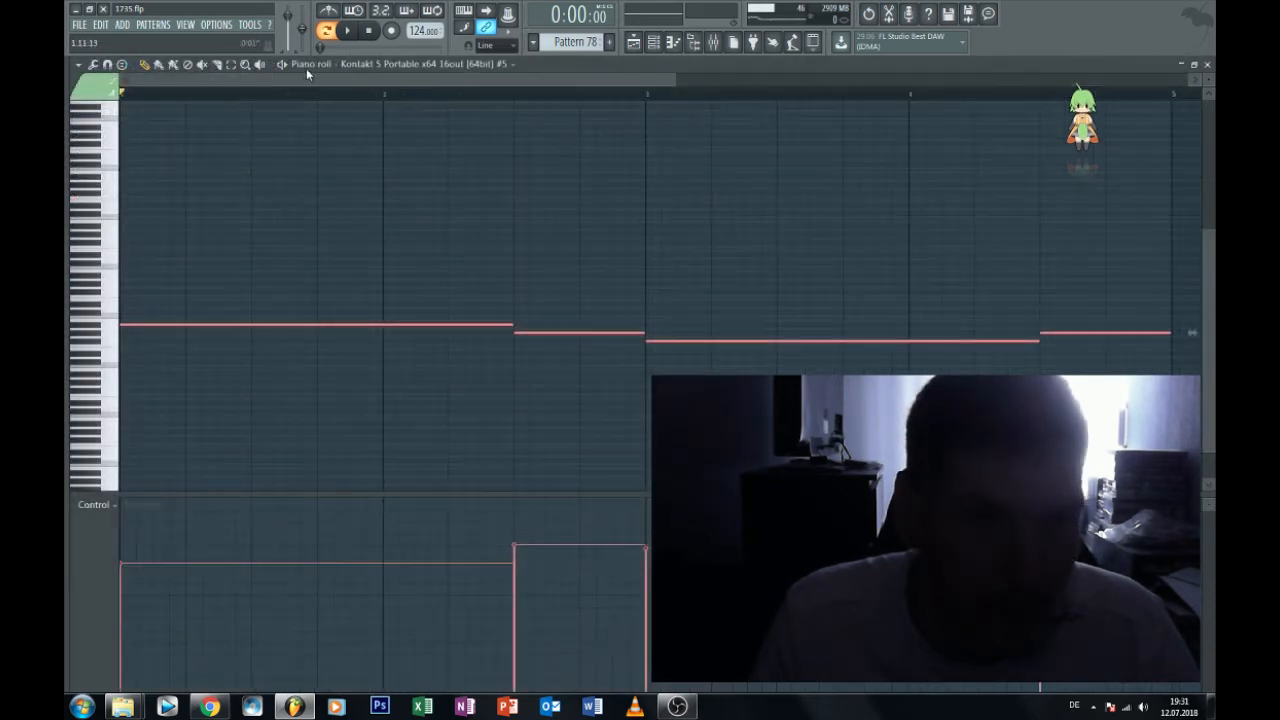
{"action": "left_click", "coordinate": [341, 31]}
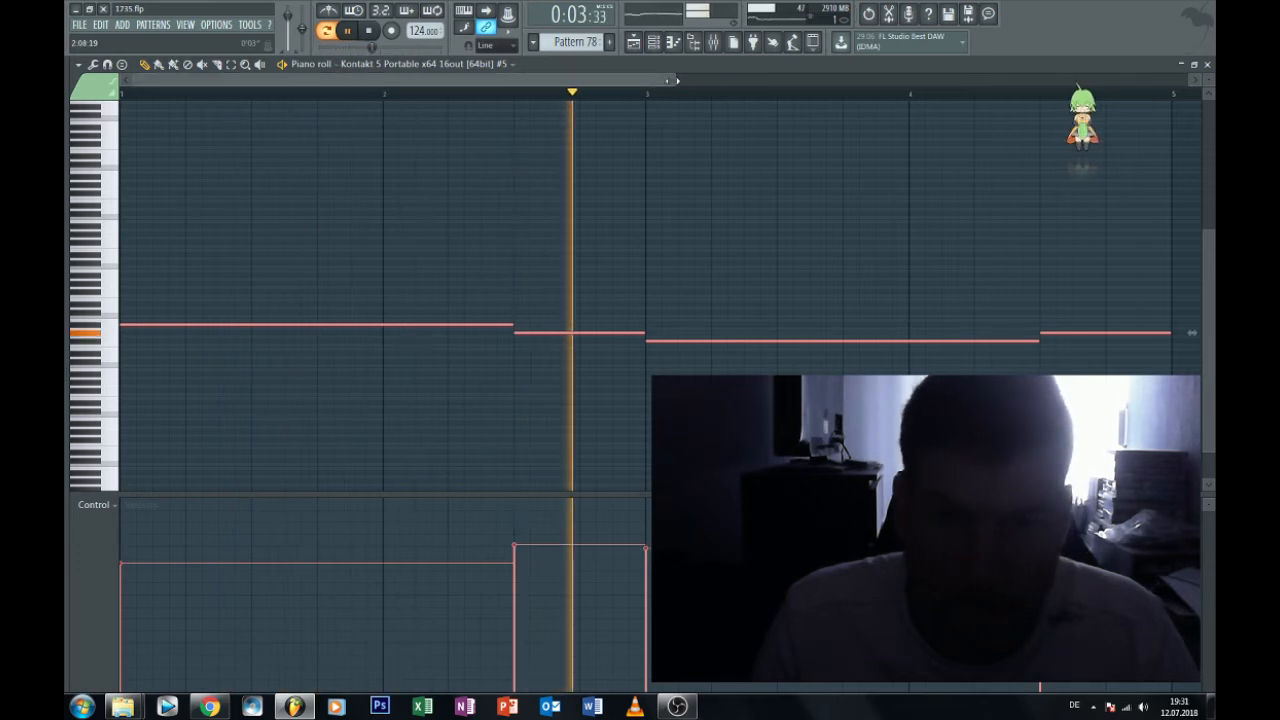
{"action": "left_click_drag", "start_coordinate": [676, 80], "coordinate": [900, 80]}
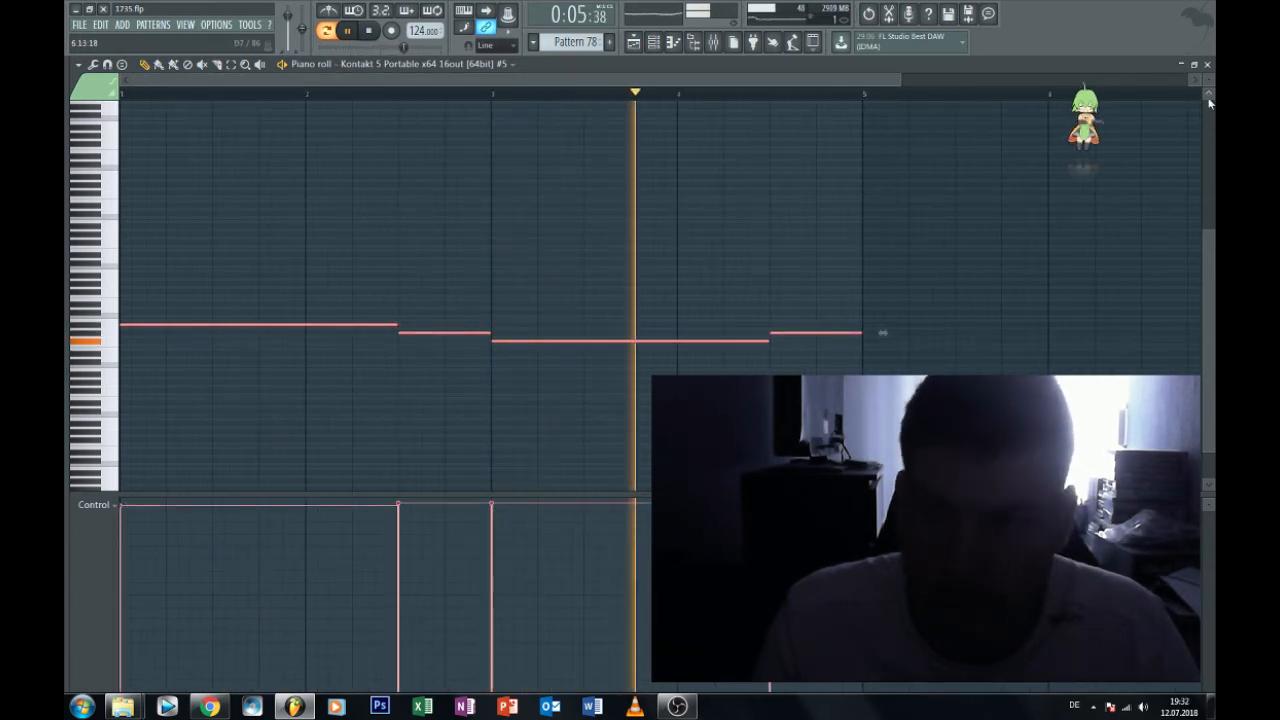
Switch the Kontakt #5 bass channel's instrument to soft bass.
{"action": "left_click", "coordinate": [1207, 65]}
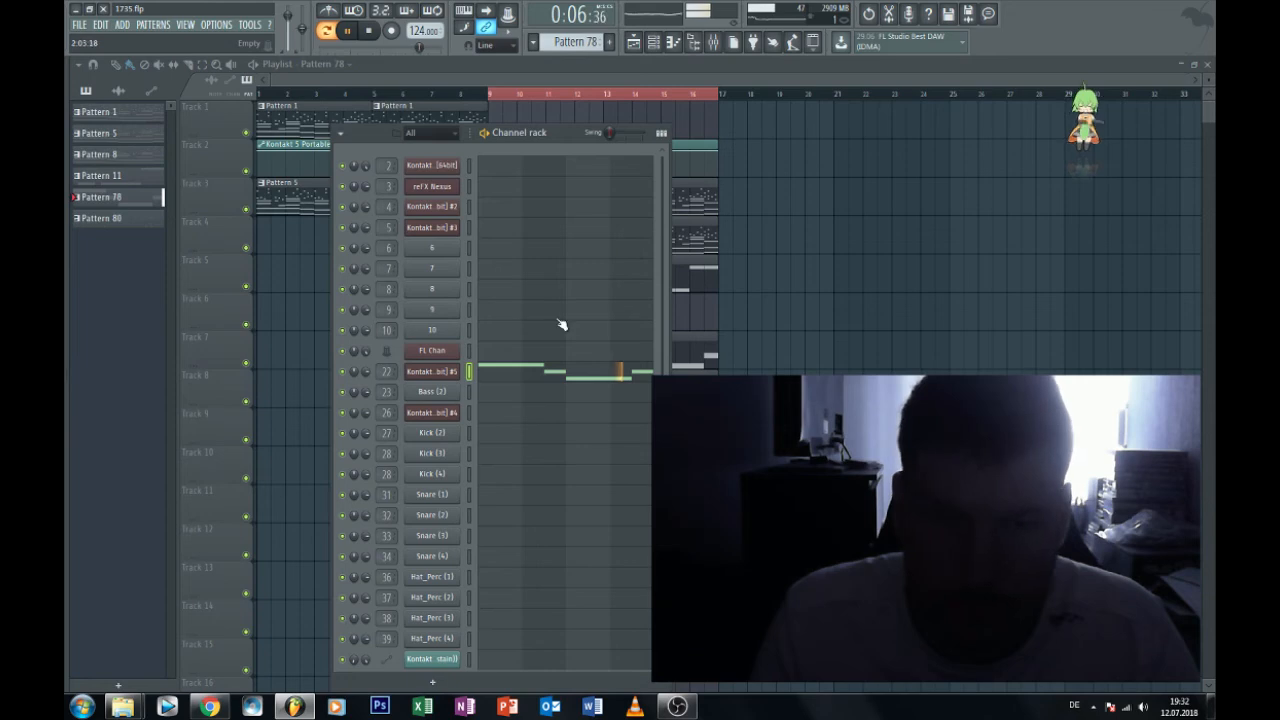
{"action": "left_click", "coordinate": [446, 371]}
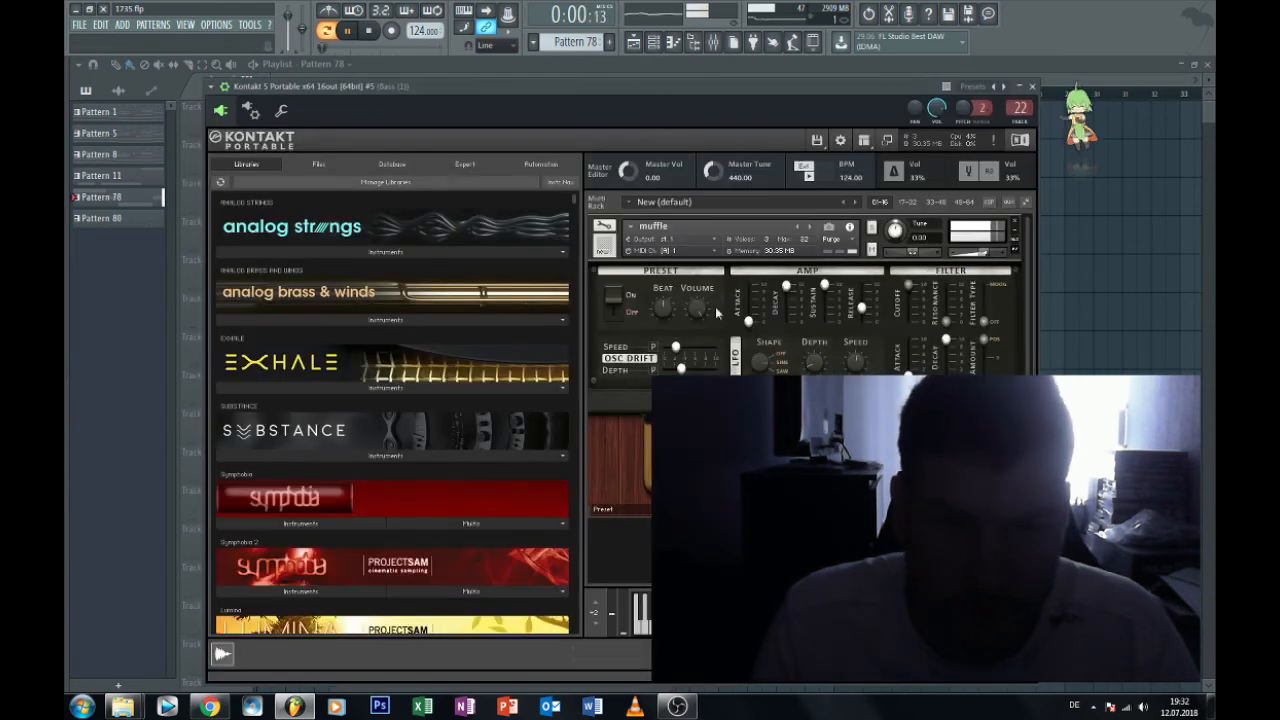
{"action": "left_click", "coordinate": [810, 229]}
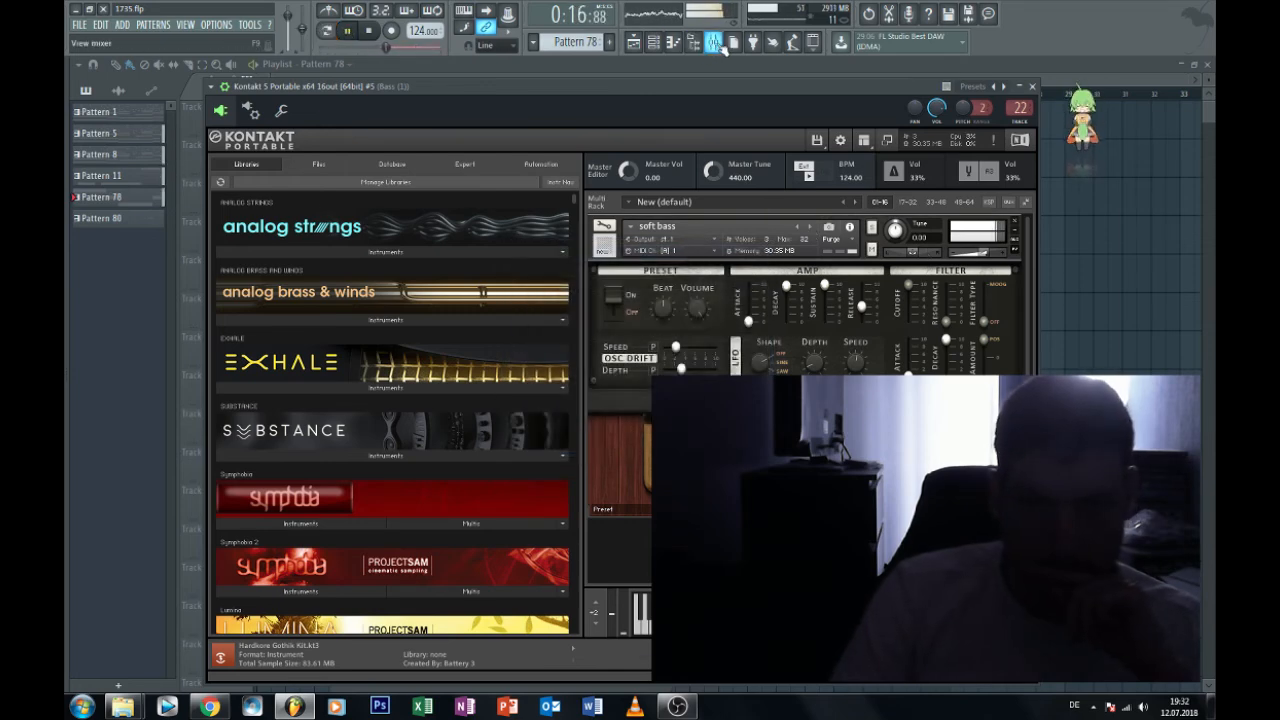
Lower the Bass (1) mixer track's volume slightly and return to the playlist.
{"action": "left_click", "coordinate": [713, 42]}
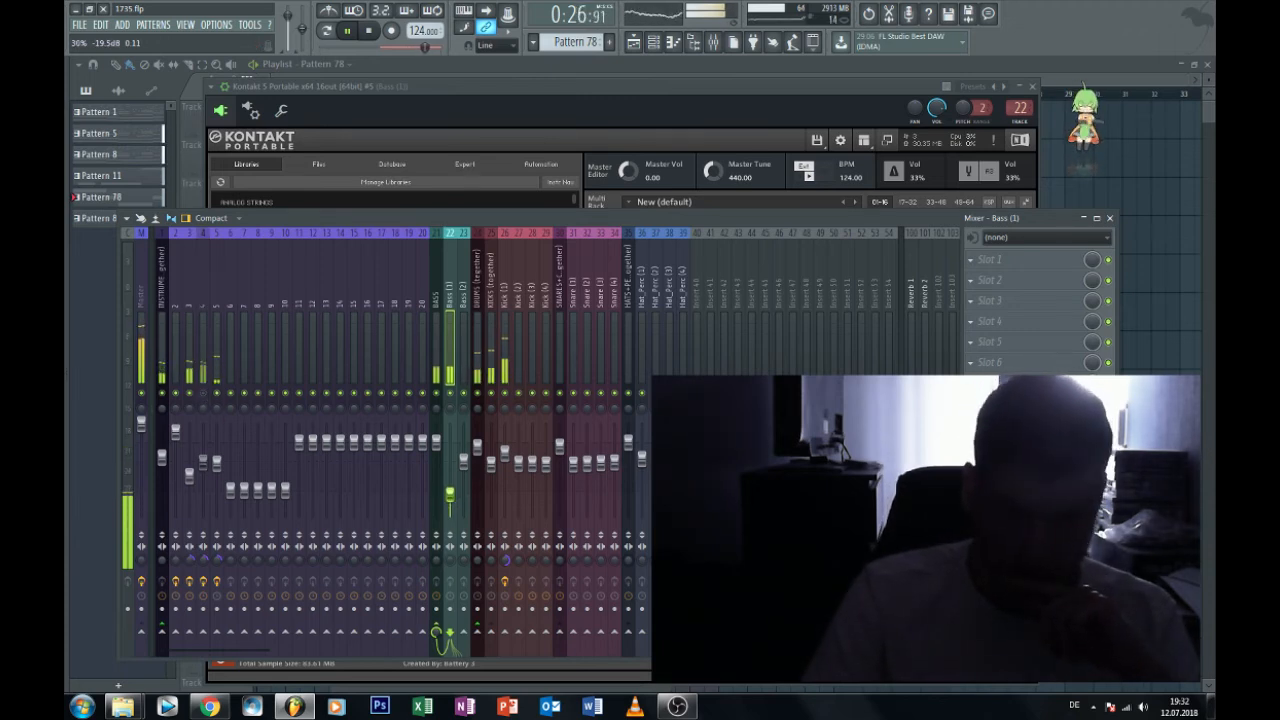
{"action": "left_click_drag", "start_coordinate": [450, 494], "coordinate": [450, 498]}
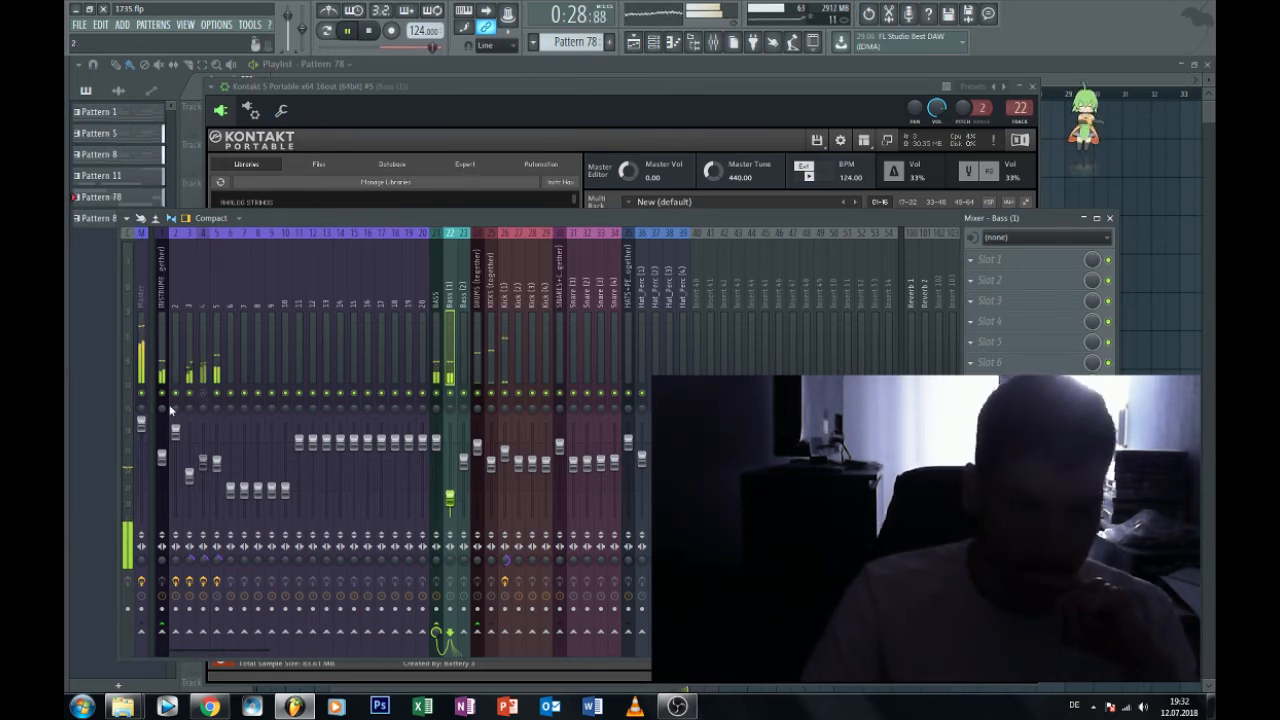
{"action": "left_click", "coordinate": [1173, 201]}
Add Pattern 1 clips on Track 1 at bars 9 and 13.
{"action": "left_click", "coordinate": [485, 136]}
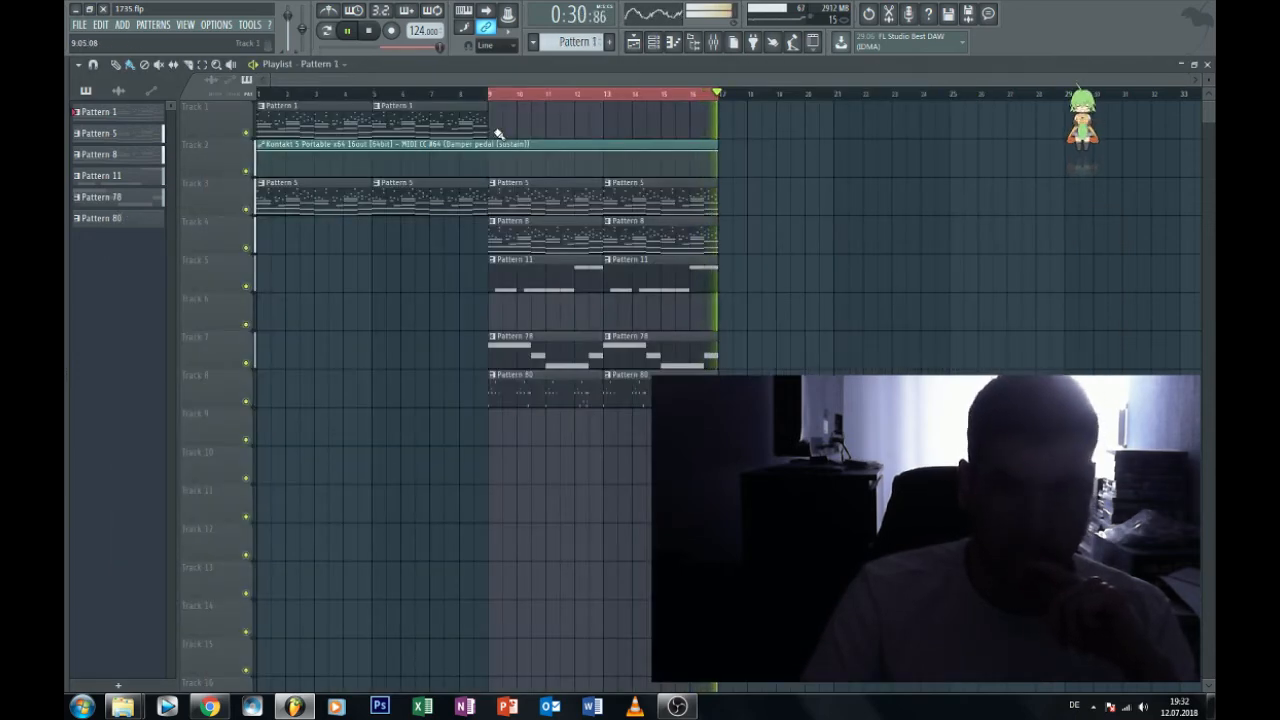
{"action": "left_click", "coordinate": [504, 131]}
{"action": "left_click", "coordinate": [610, 125]}
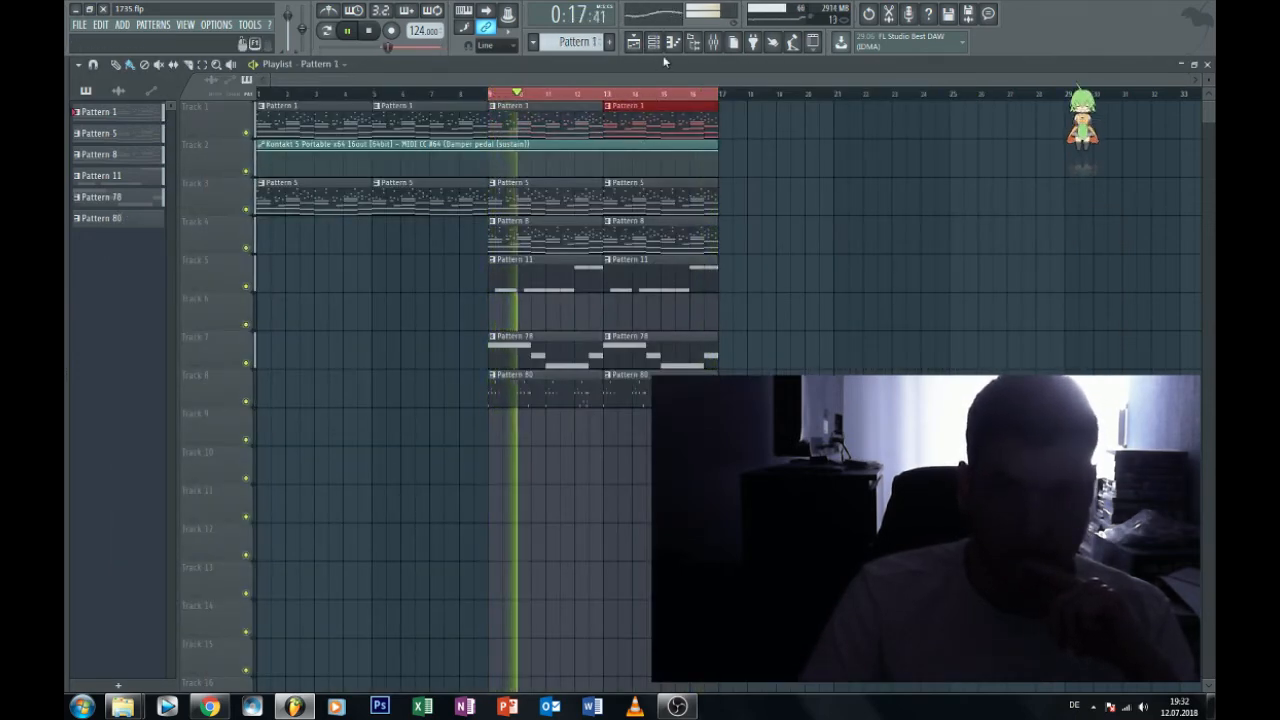
Rebalance the volumes of mixer tracks 2 and 3, setting track 3 to 78%, and return to the playlist.
{"action": "left_click", "coordinate": [713, 42]}
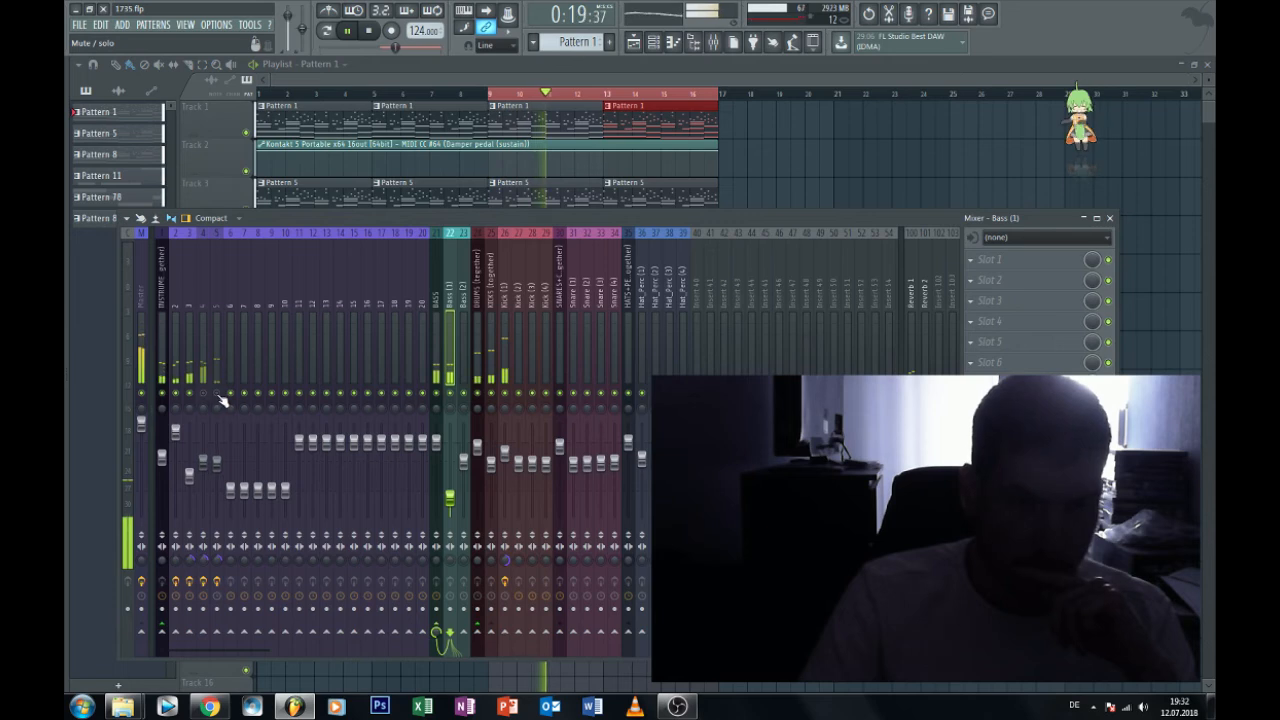
{"action": "left_click_drag", "start_coordinate": [175, 430], "coordinate": [175, 424]}
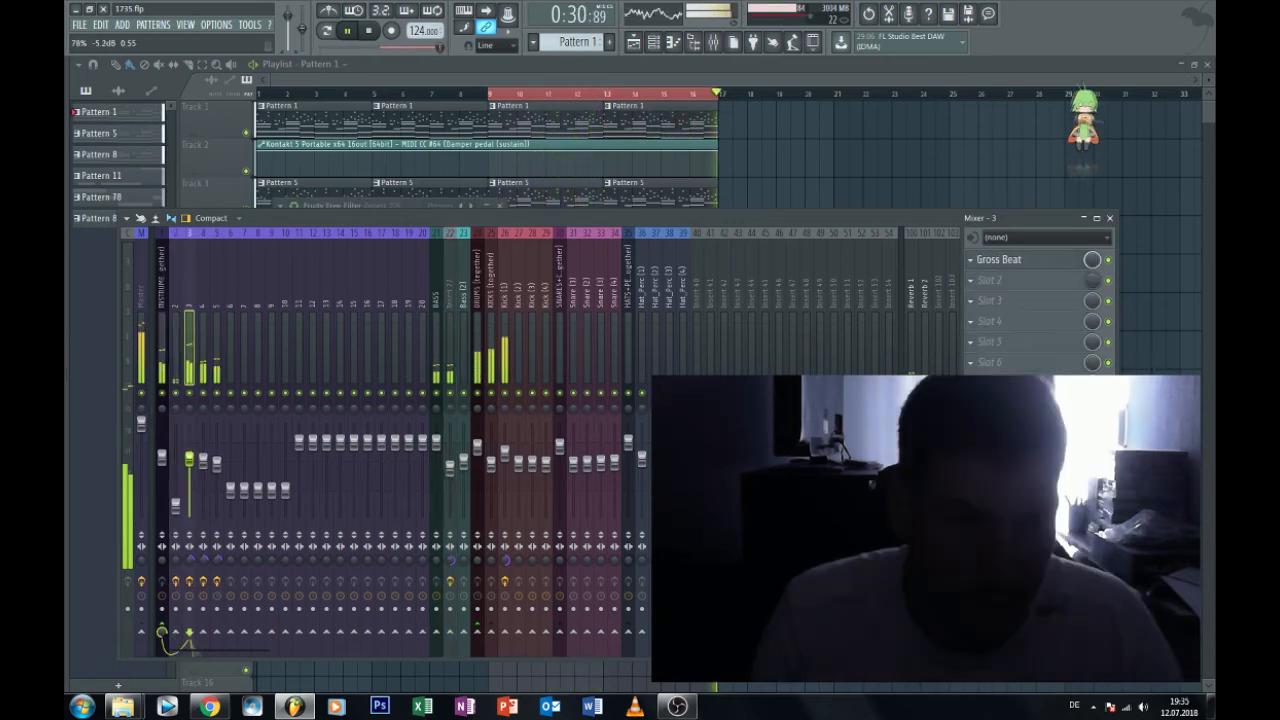
{"action": "left_click", "coordinate": [751, 171]}
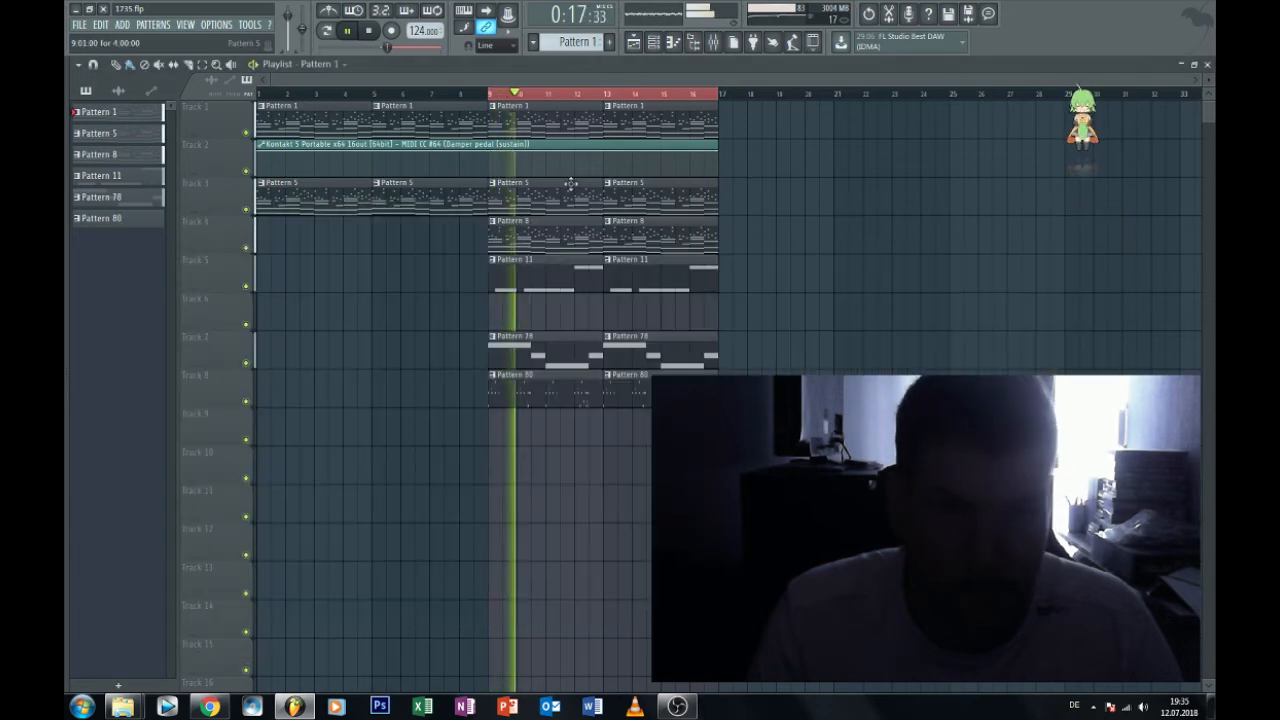
Open the reFX Nexus instrument used in Pattern 5 and adjust the layer volume in the Chillin House Lounge 2 preset.
{"action": "double_click", "coordinate": [543, 195]}
{"action": "left_click", "coordinate": [1208, 65]}
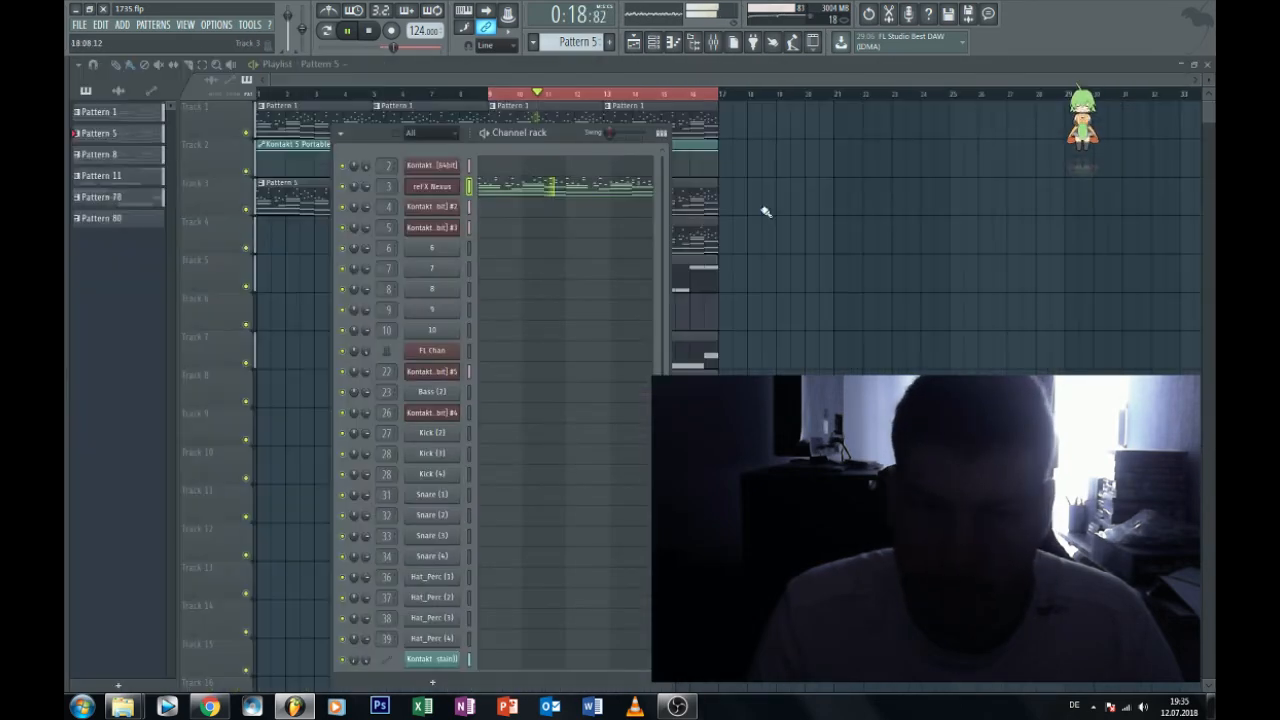
{"action": "left_click", "coordinate": [453, 188]}
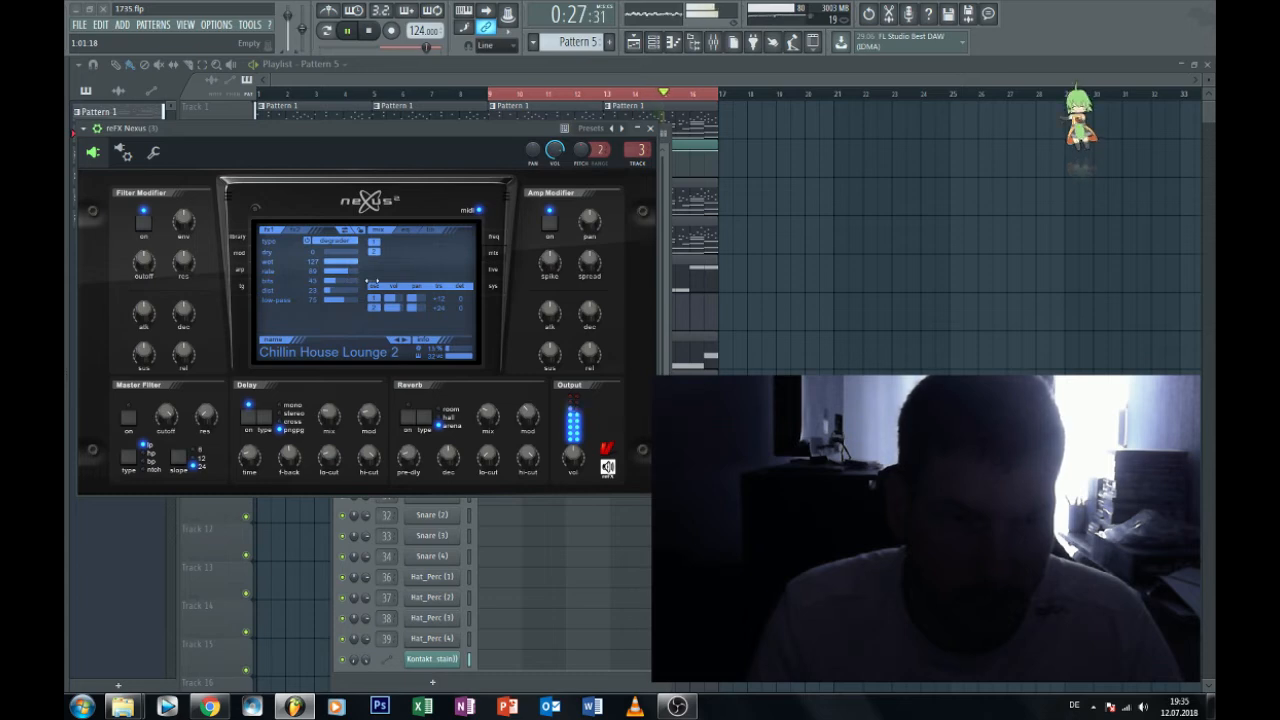
{"action": "left_click_drag", "start_coordinate": [393, 299], "coordinate": [338, 320]}
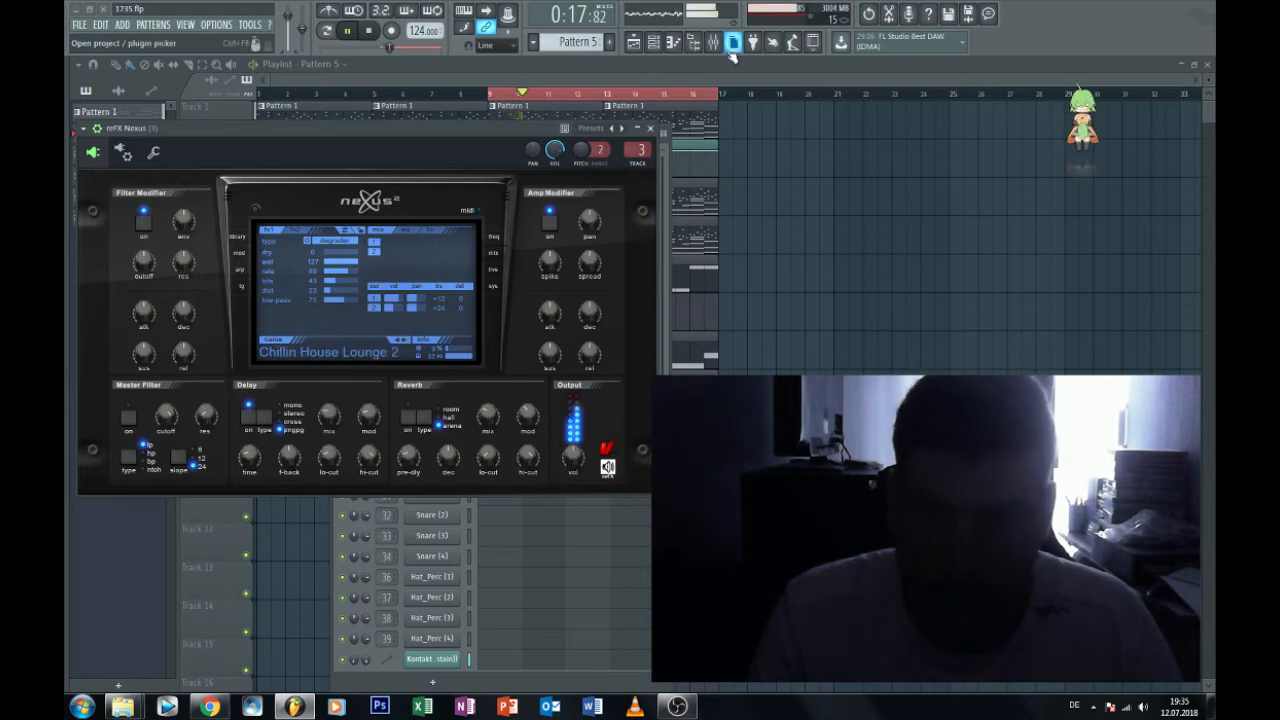
Fine-tune mixer track 3's volume and adjust Fruity parametric EQ 2, setting the band 7 low pass to 5517 Hz and changing band 1's frequency.
{"action": "key", "text": "F9"}
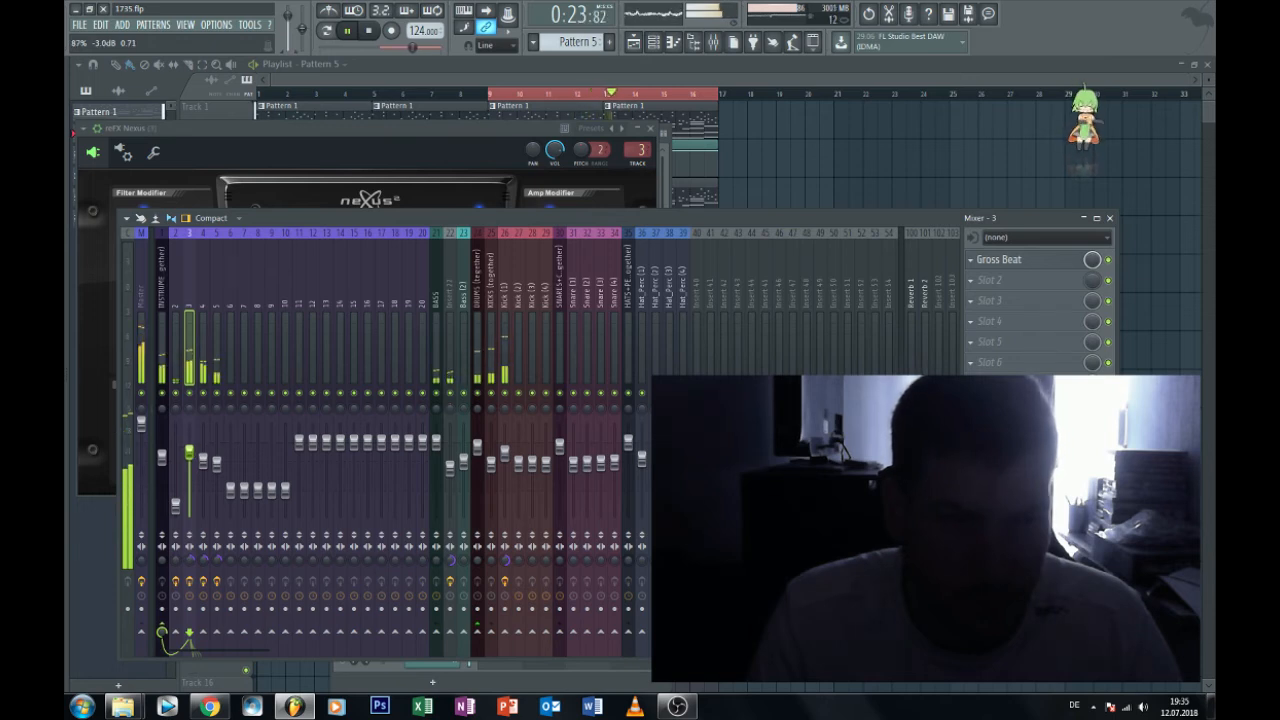
{"action": "left_click_drag", "start_coordinate": [189, 452], "coordinate": [189, 455]}
{"action": "left_click", "coordinate": [1000, 445]}
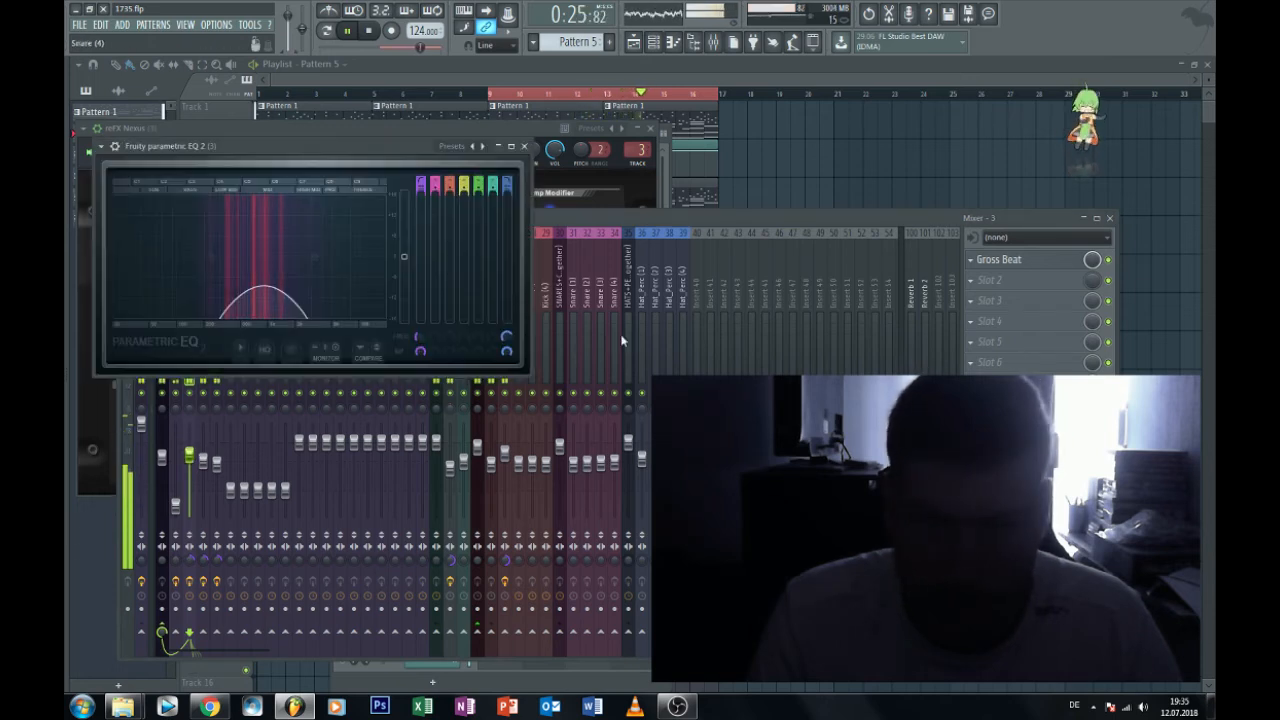
{"action": "left_click_drag", "start_coordinate": [507, 337], "coordinate": [507, 323]}
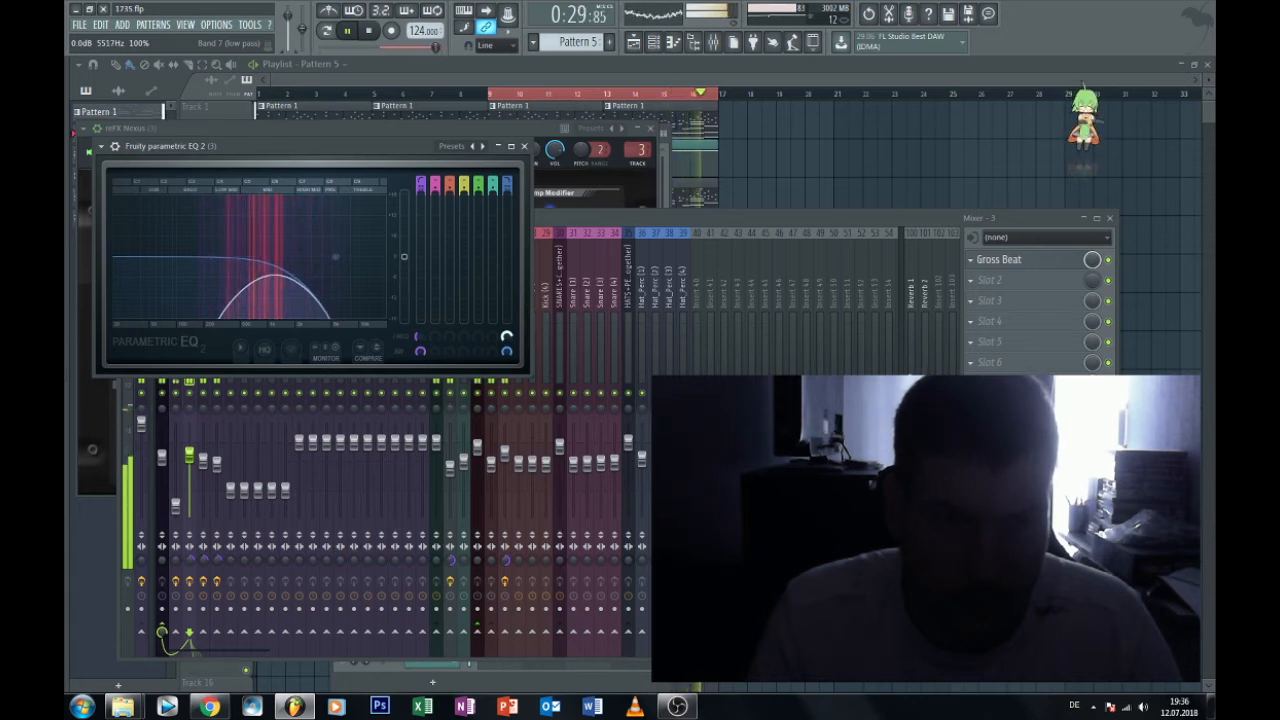
{"action": "left_click_drag", "start_coordinate": [420, 337], "coordinate": [420, 342]}
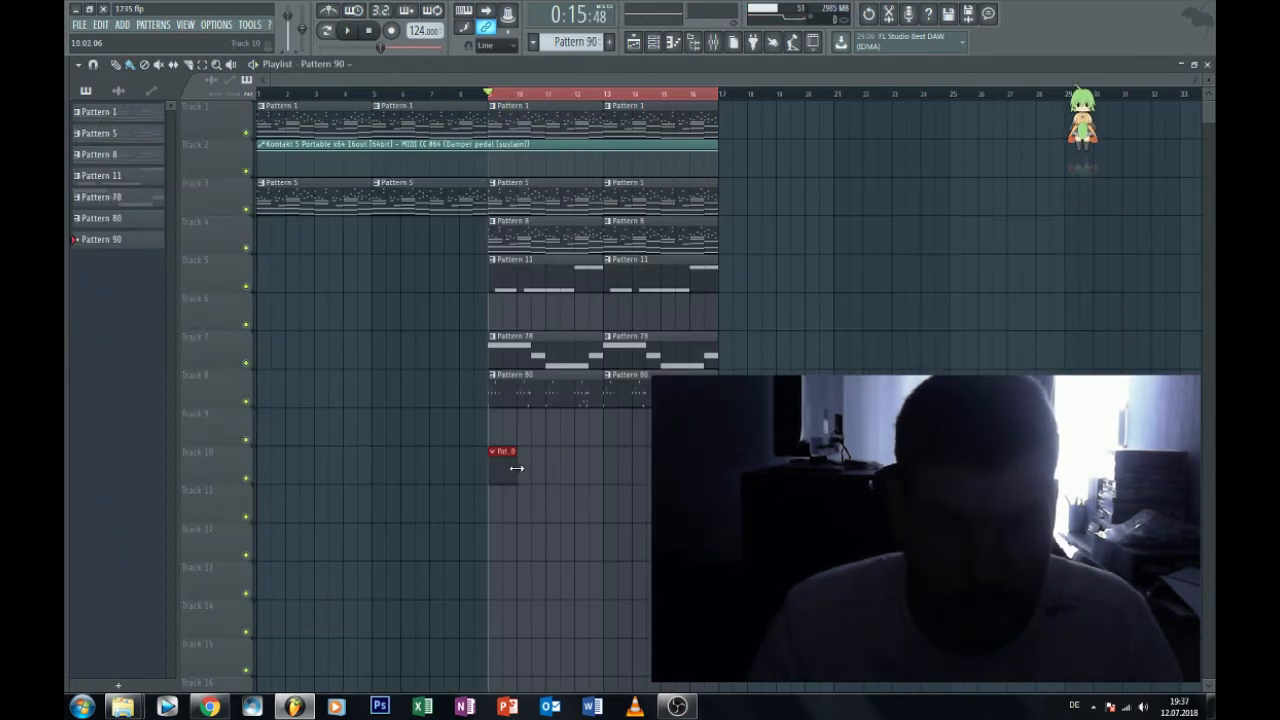
Lengthen the Pattern 90 clip on Track 10 to four bars.
{"action": "left_click_drag", "start_coordinate": [523, 483], "coordinate": [600, 483]}
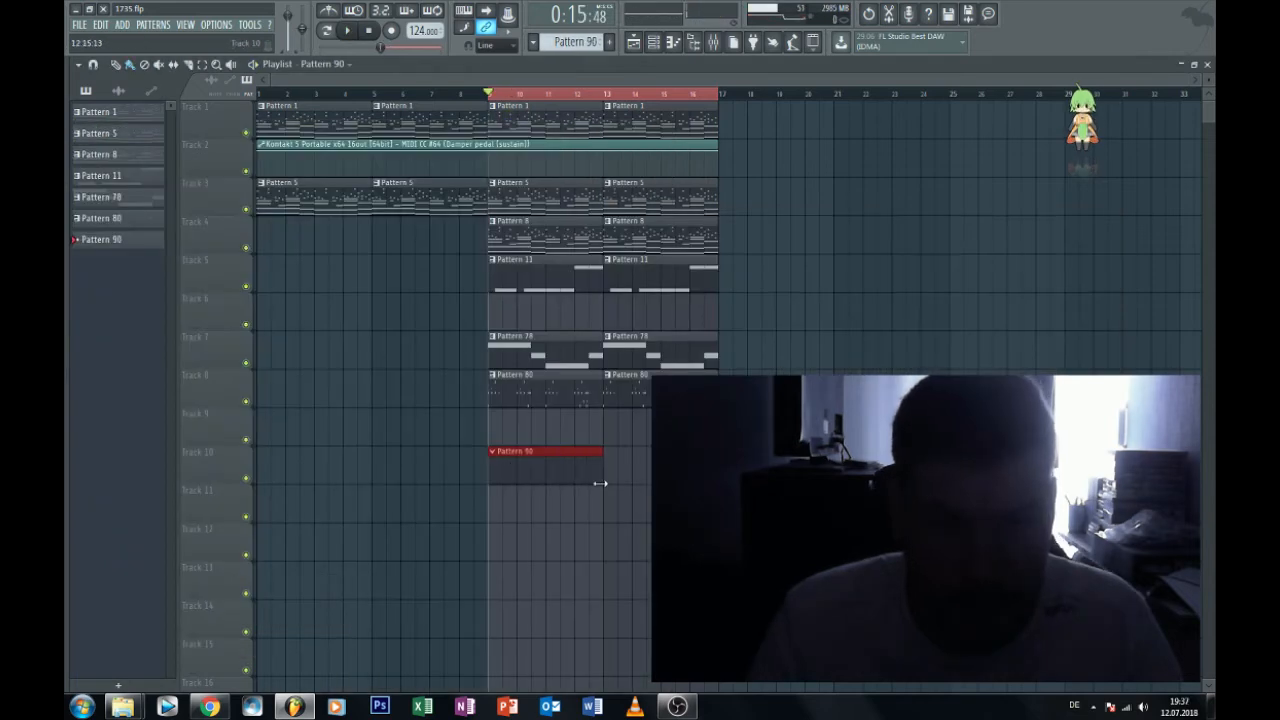
{"action": "left_click", "coordinate": [612, 468]}
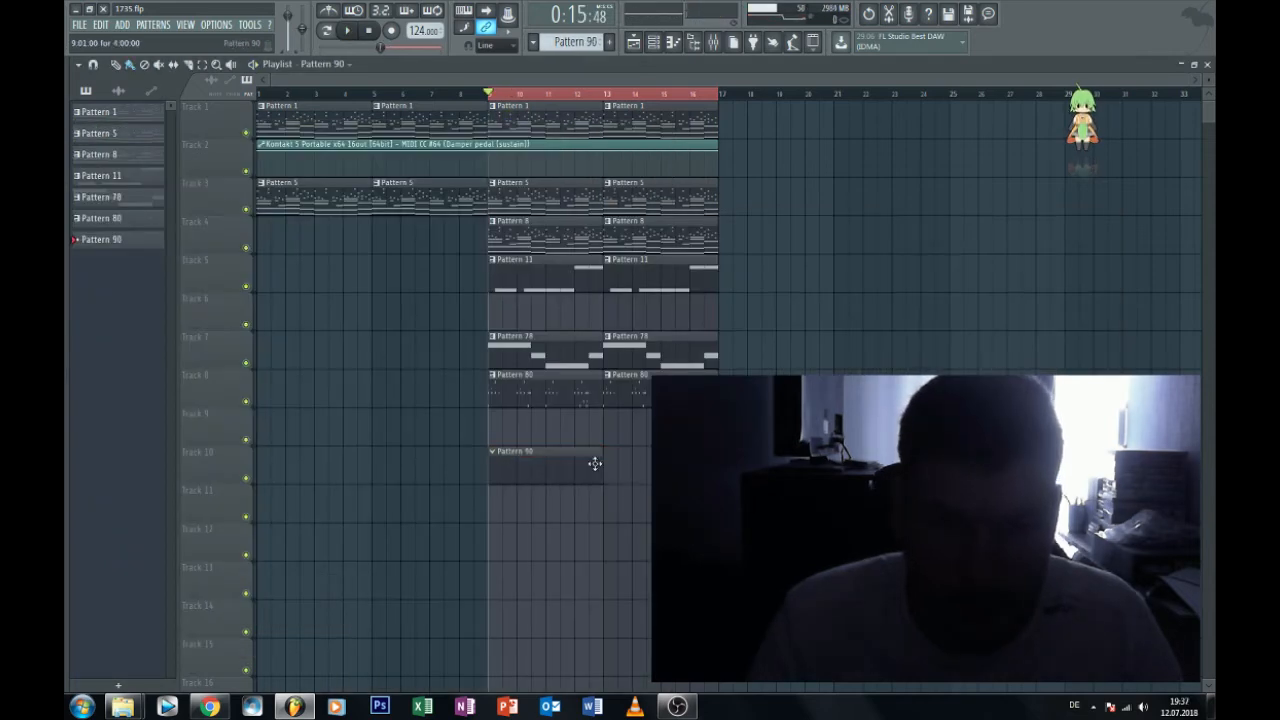
Start loading a sample into the Snare (1) channel and browse to the WAV Collection\Single folder on drive D.
{"action": "key", "text": "F6"}
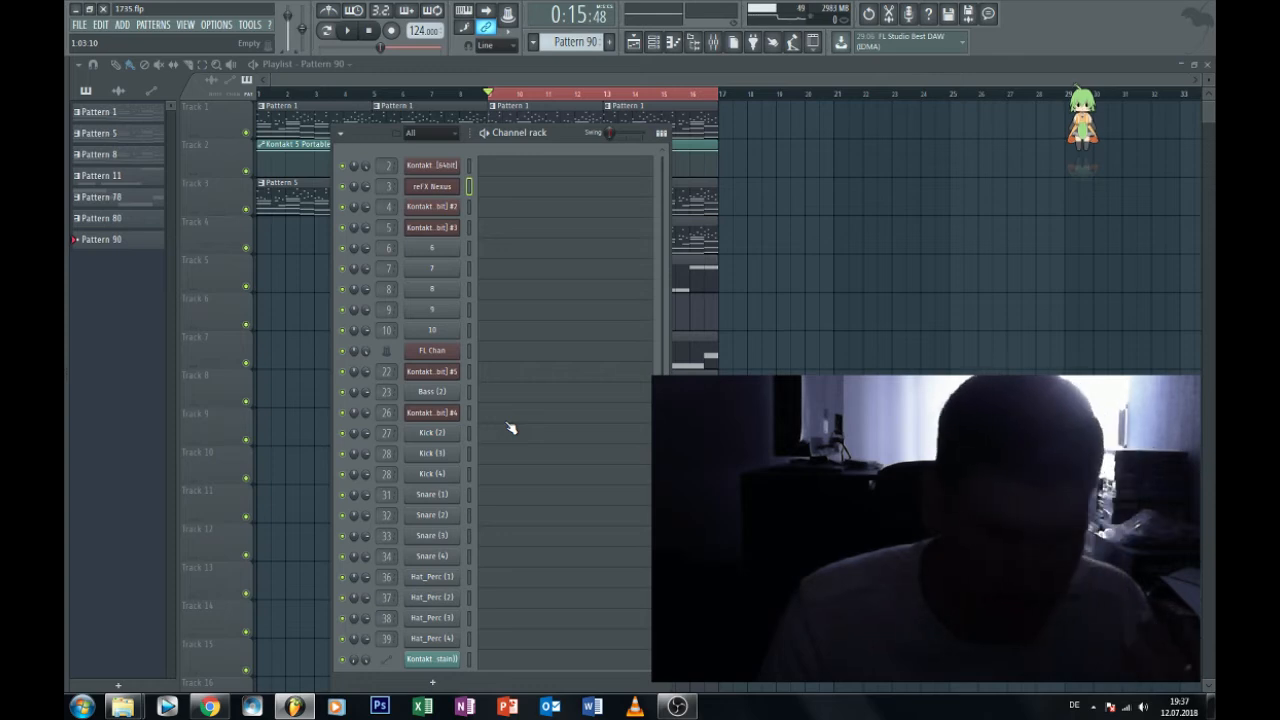
{"action": "scroll", "coordinate": [463, 481], "scroll_direction": "down", "scroll_amount": 1}
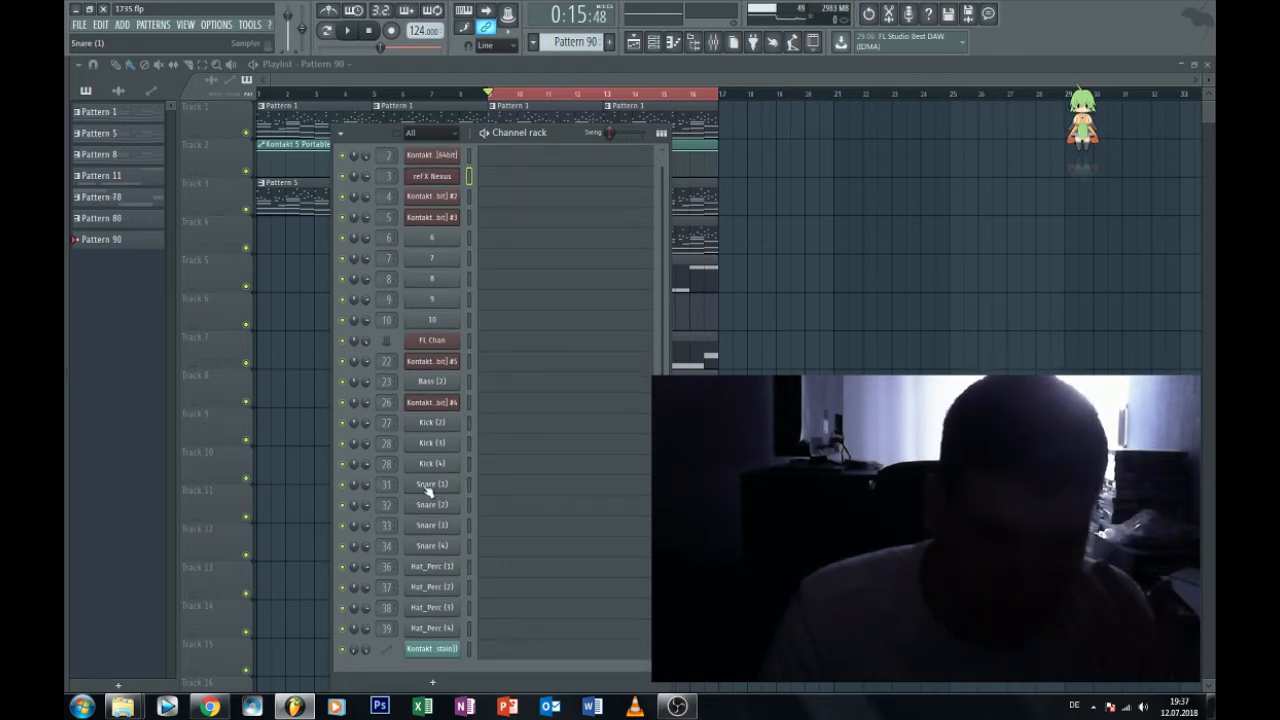
{"action": "right_click", "coordinate": [428, 487]}
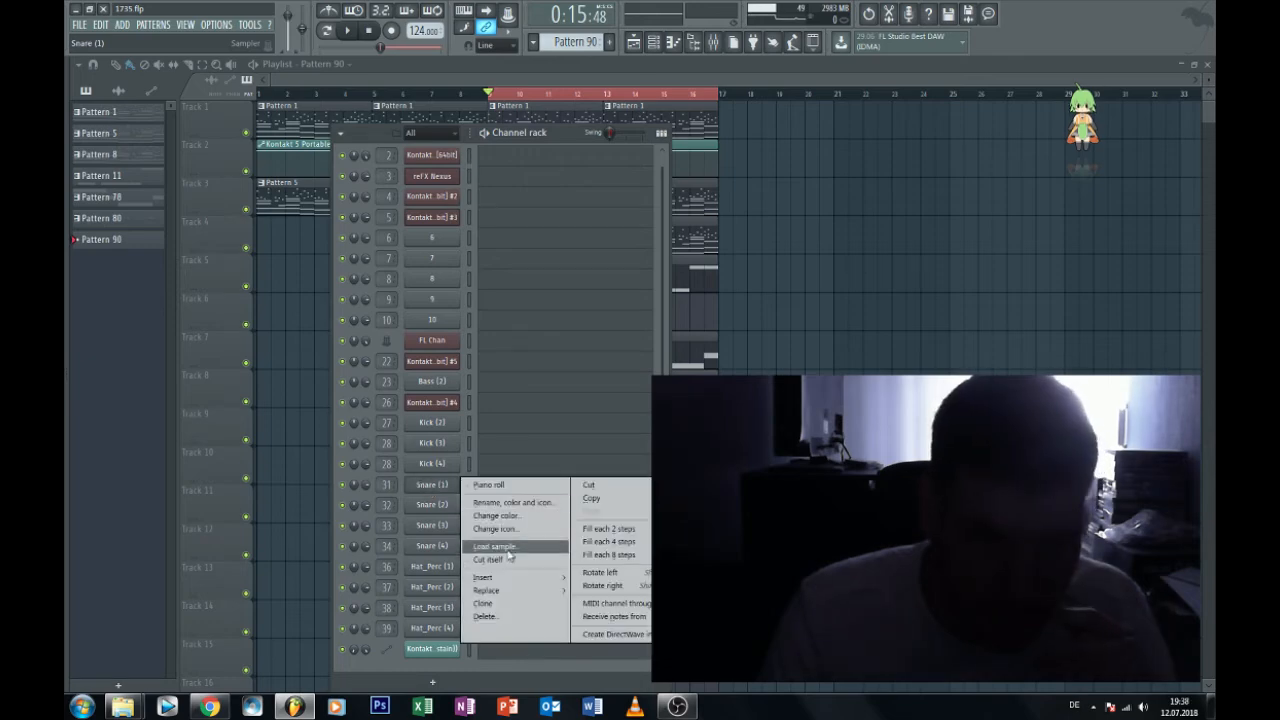
{"action": "left_click", "coordinate": [508, 549]}
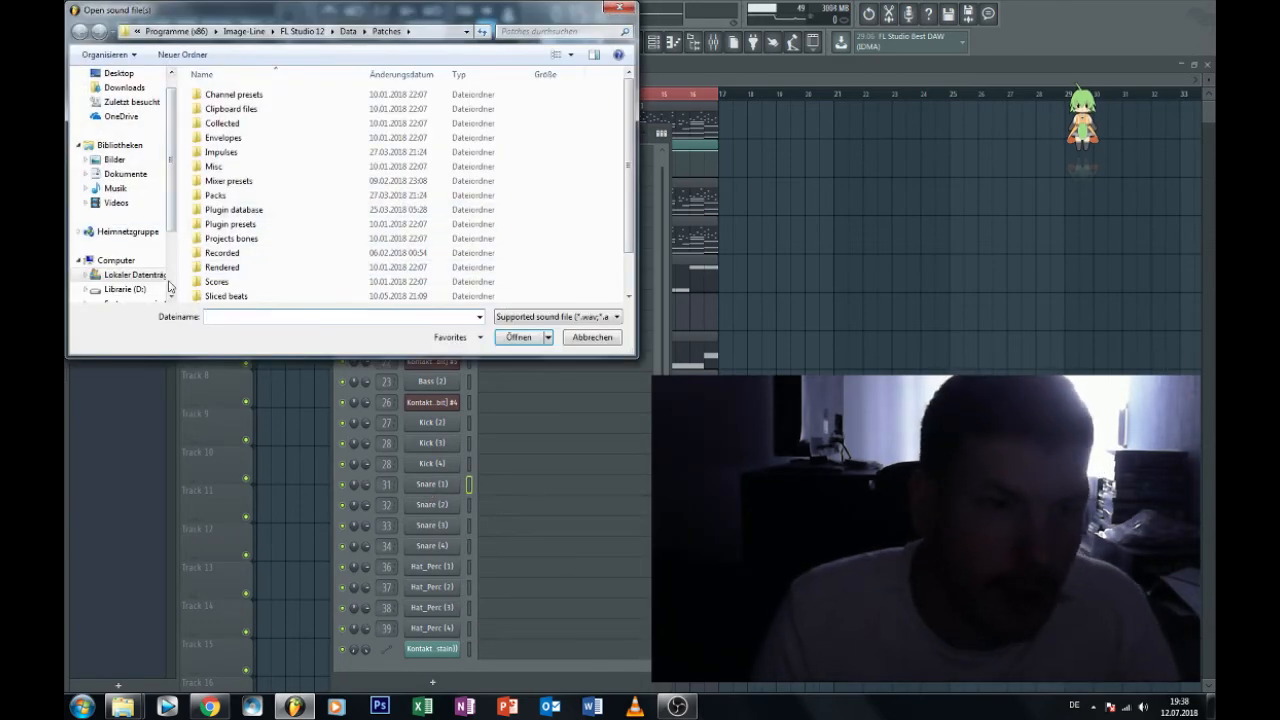
{"action": "left_click", "coordinate": [170, 287]}
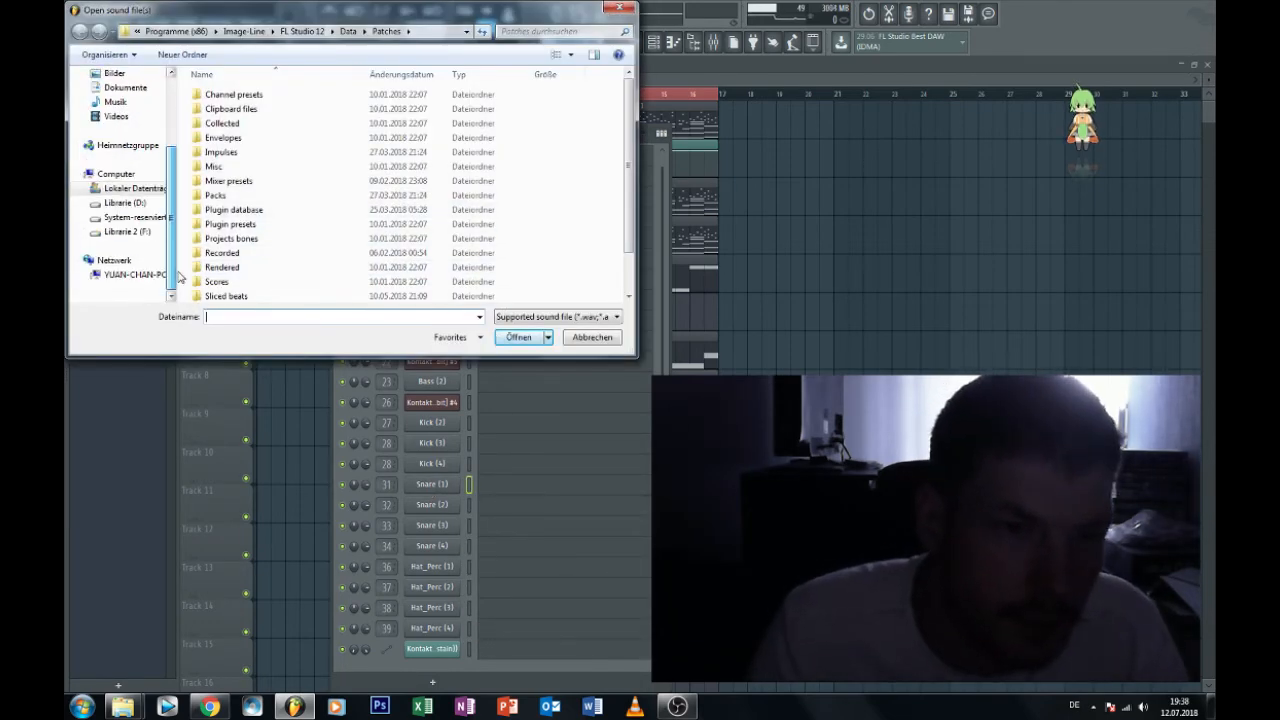
{"action": "left_click", "coordinate": [141, 204]}
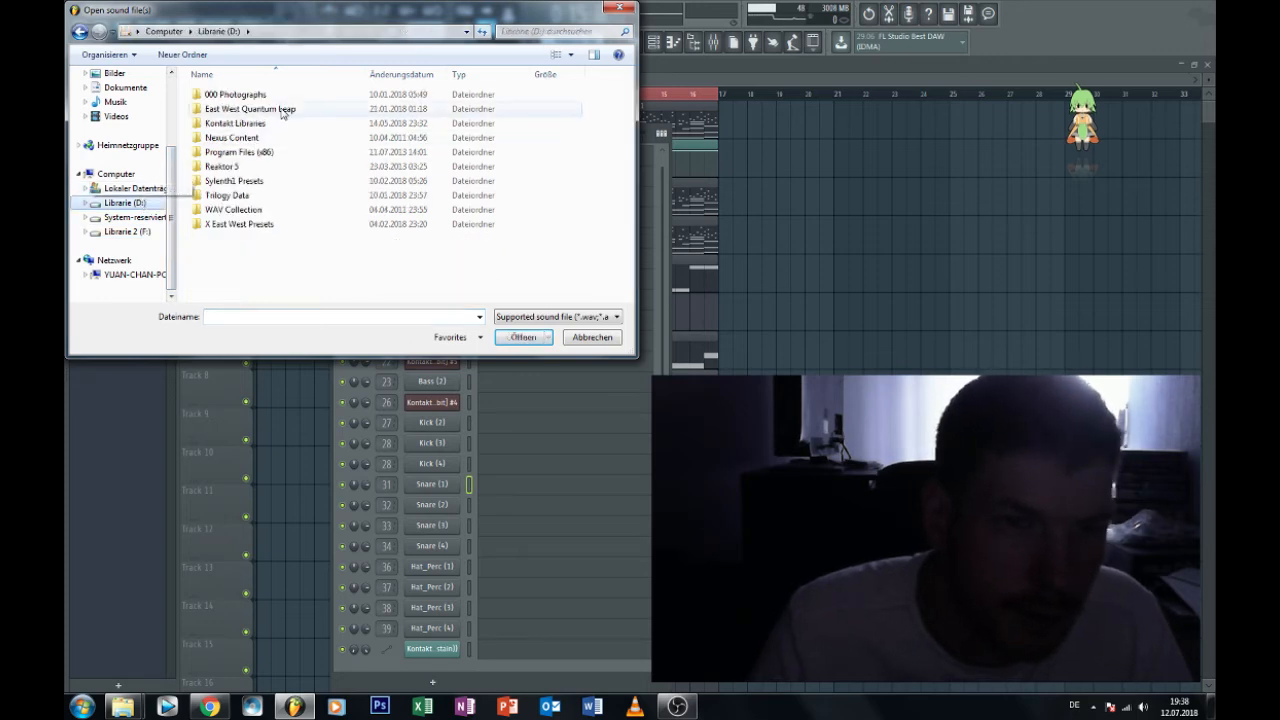
{"action": "double_click", "coordinate": [229, 210]}
{"action": "double_click", "coordinate": [216, 109]}
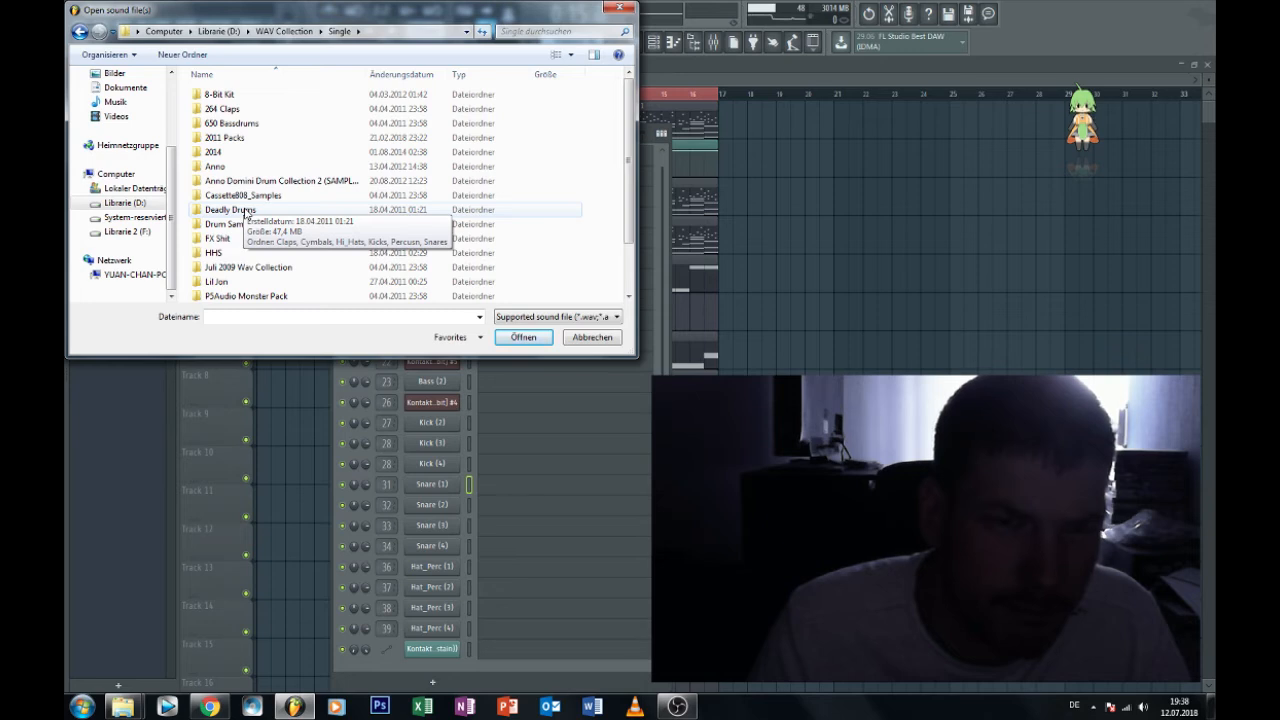
Load the Akw_Clp sample from the Deadly Drums\Claps folder.
{"action": "left_click", "coordinate": [247, 213]}
{"action": "double_click", "coordinate": [247, 213]}
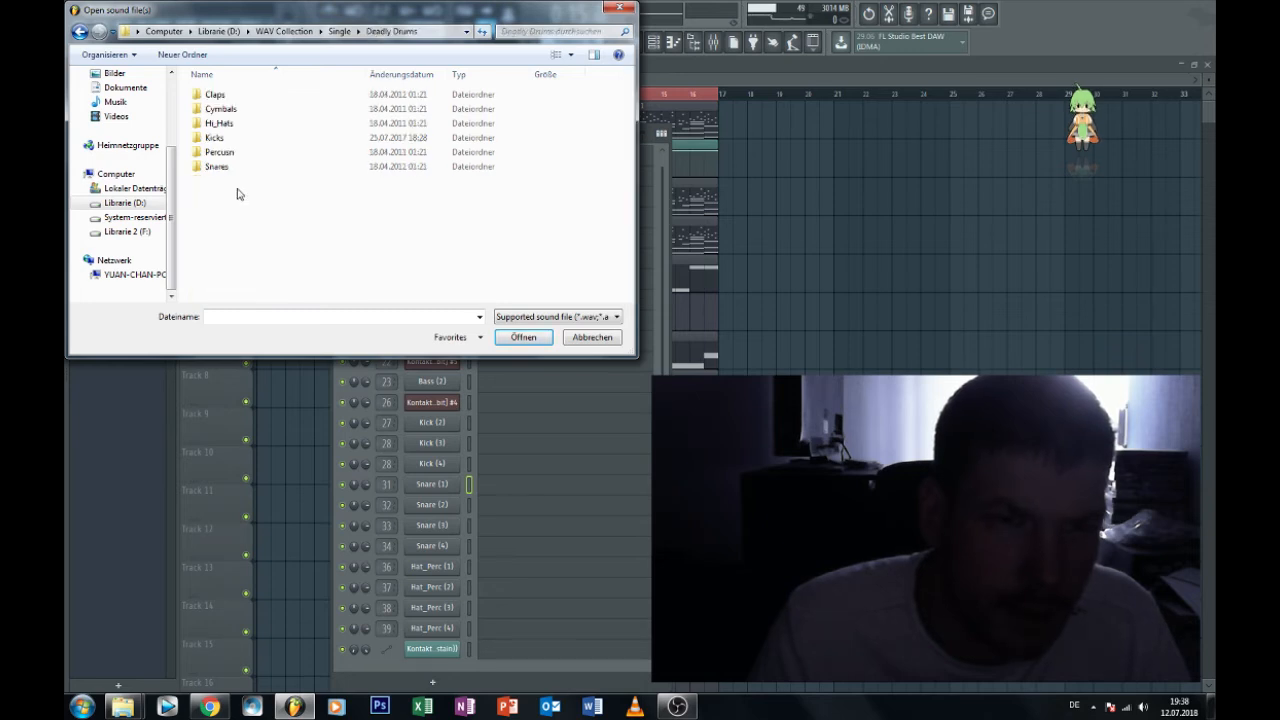
{"action": "double_click", "coordinate": [216, 95]}
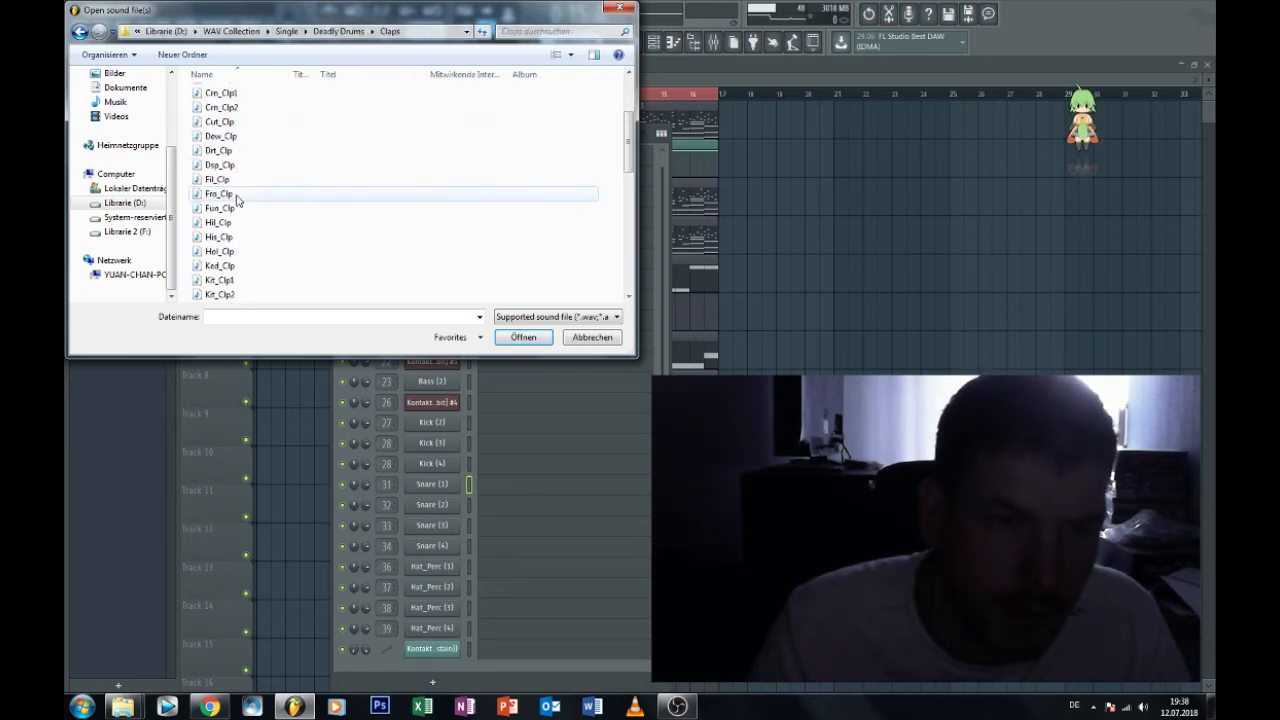
{"action": "left_click", "coordinate": [222, 108]}
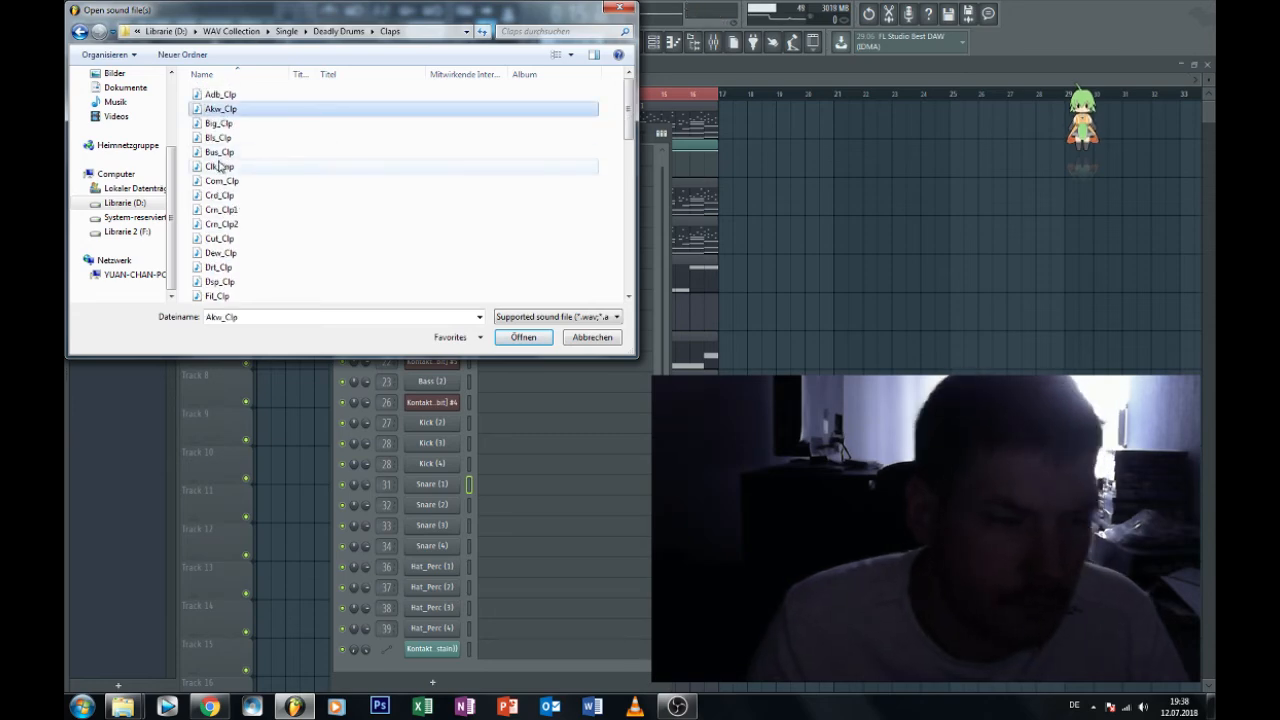
{"action": "double_click", "coordinate": [226, 108]}
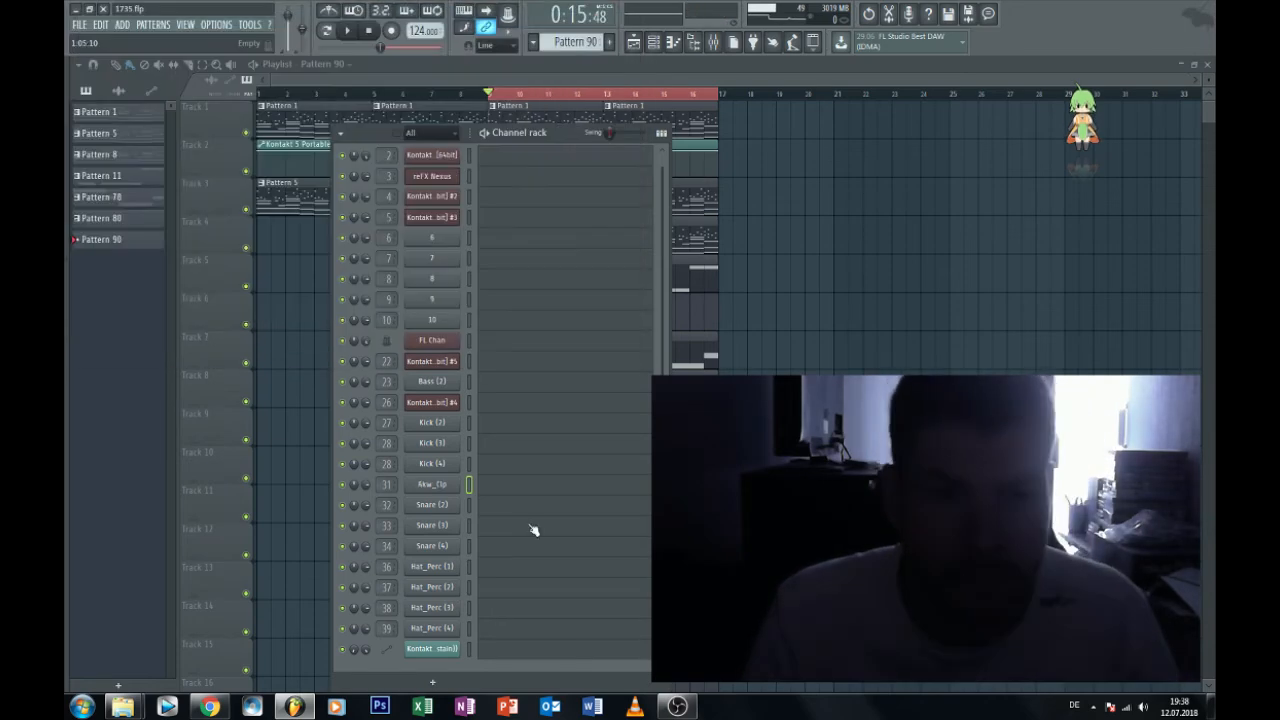
Add an Akw_Clp note at C5 on beat 3 of bar 1 and lower the Snare (1) mixer track's volume during playback.
{"action": "left_click", "coordinate": [484, 487]}
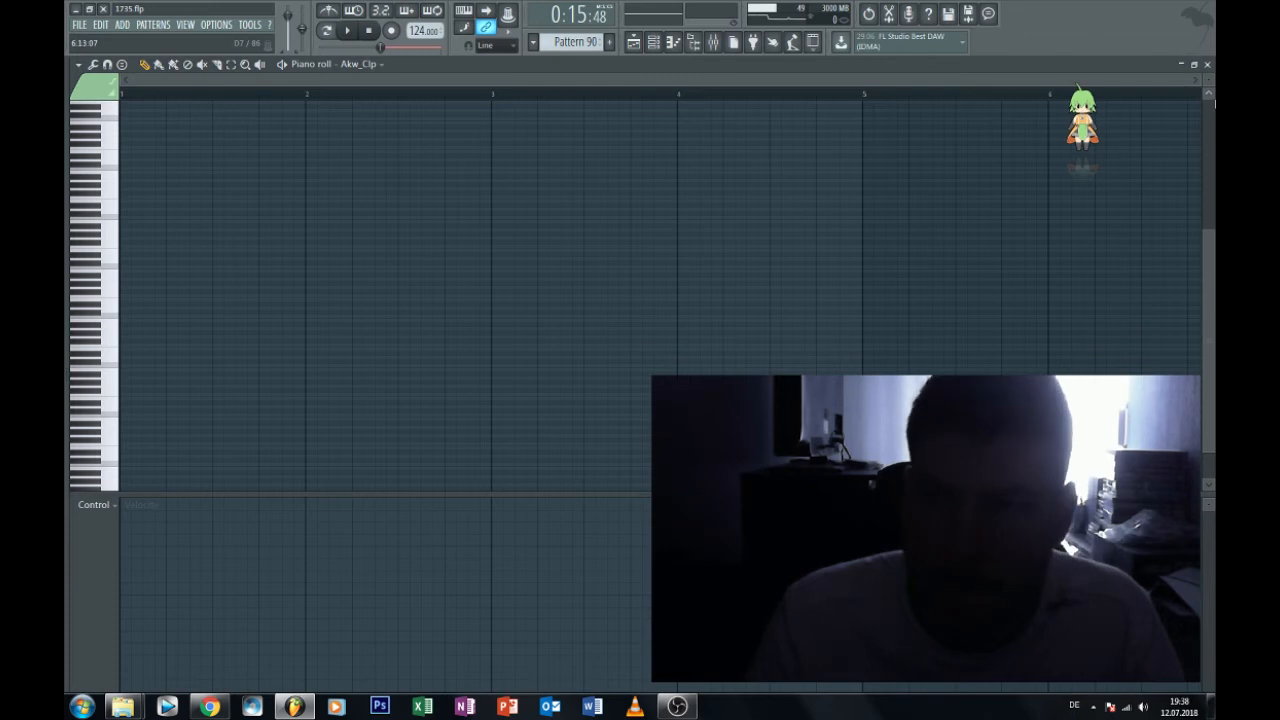
{"action": "scroll", "coordinate": [286, 290], "scroll_direction": "up", "scroll_amount": 3}
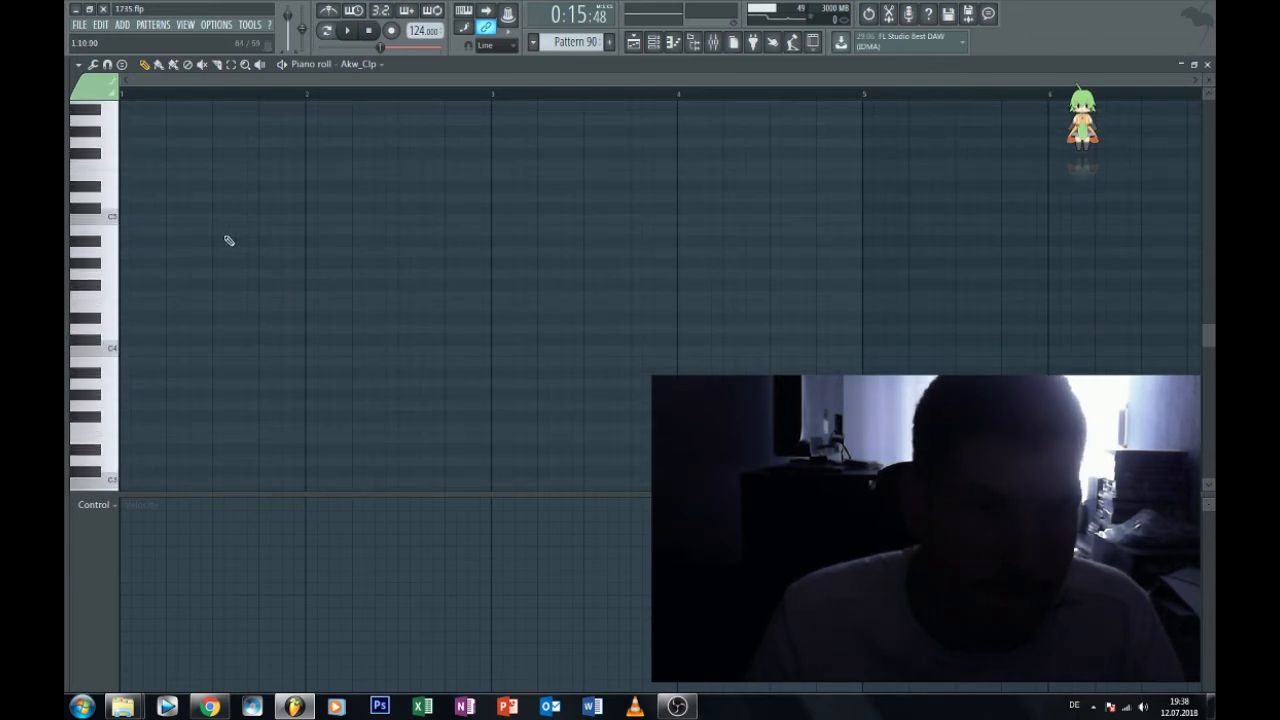
{"action": "key", "text": "F9"}
{"action": "key", "text": "space"}
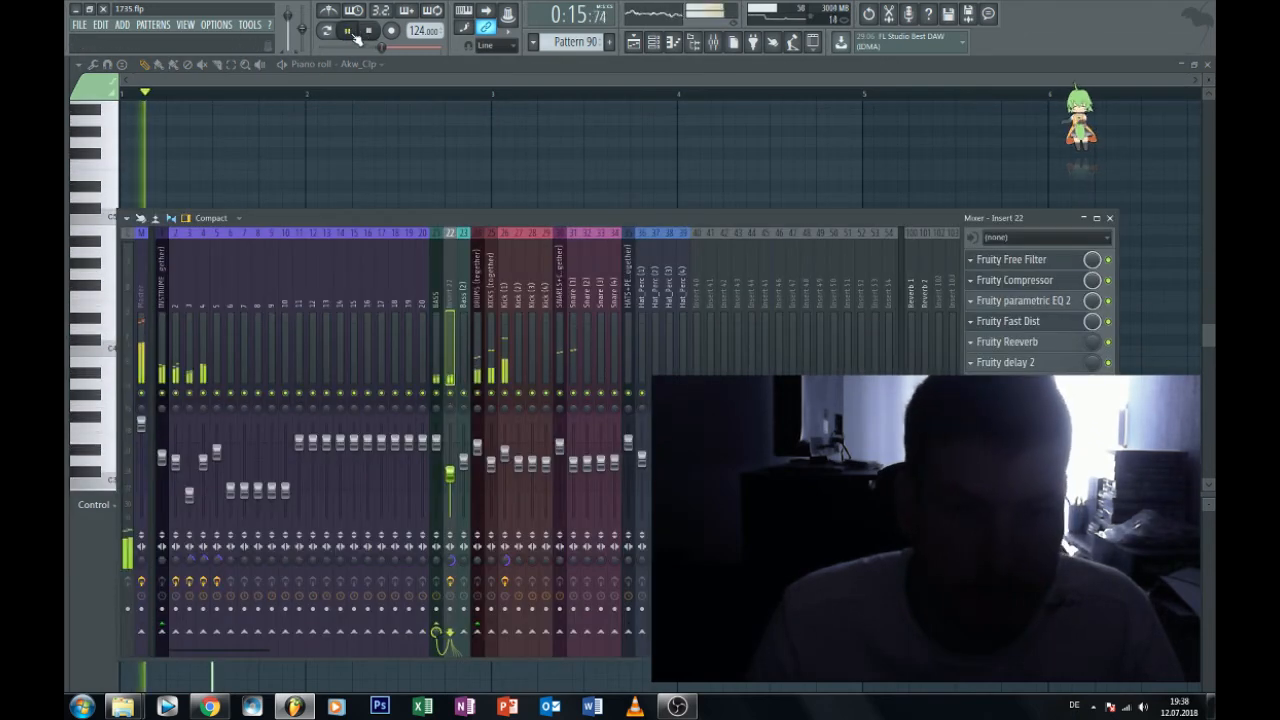
{"action": "left_click", "coordinate": [572, 465]}
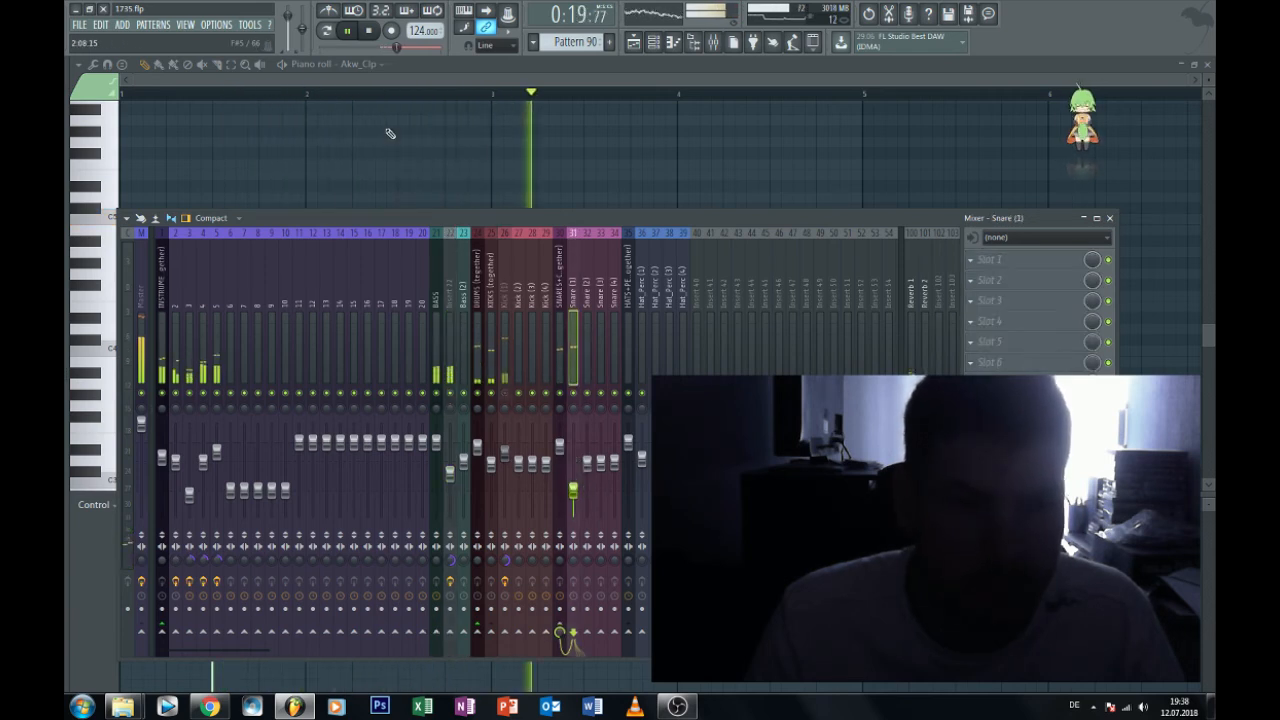
Add matching C5 clap notes on beat 3 of bars 2, 3 and 4, and close the piano roll.
{"action": "left_click_drag", "start_coordinate": [188, 97], "coordinate": [112, 100]}
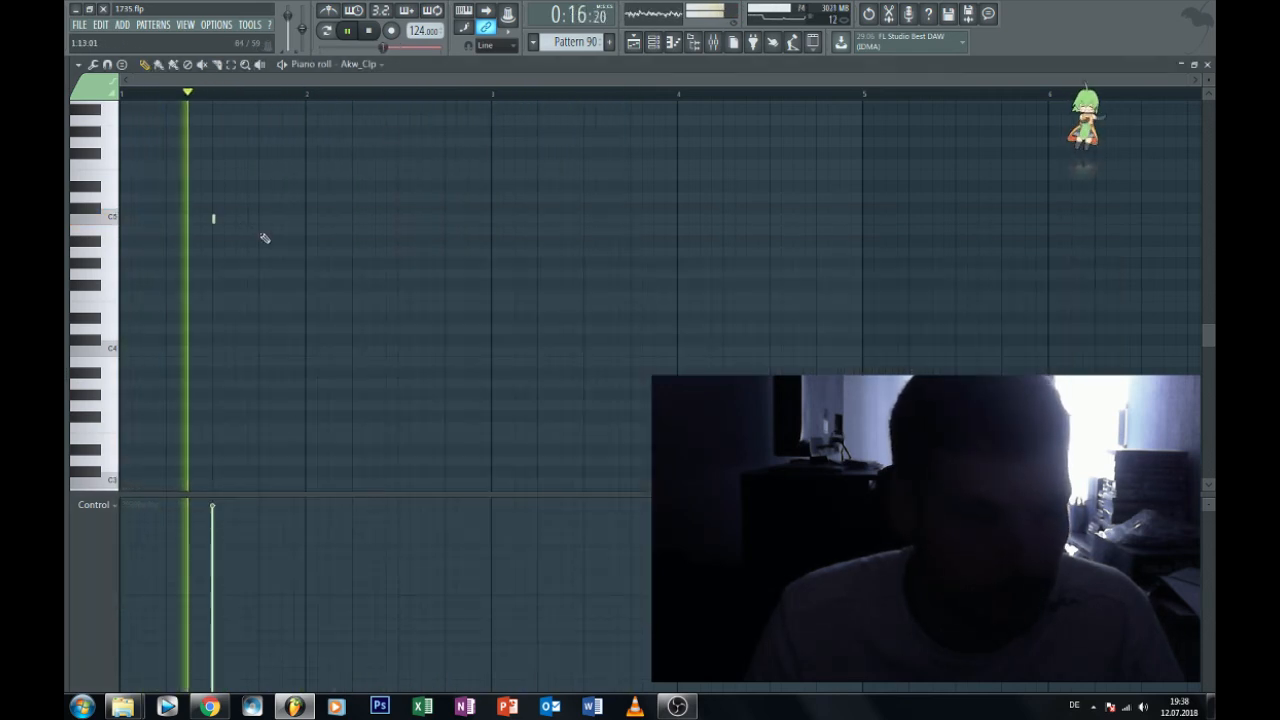
{"action": "left_click", "coordinate": [399, 218]}
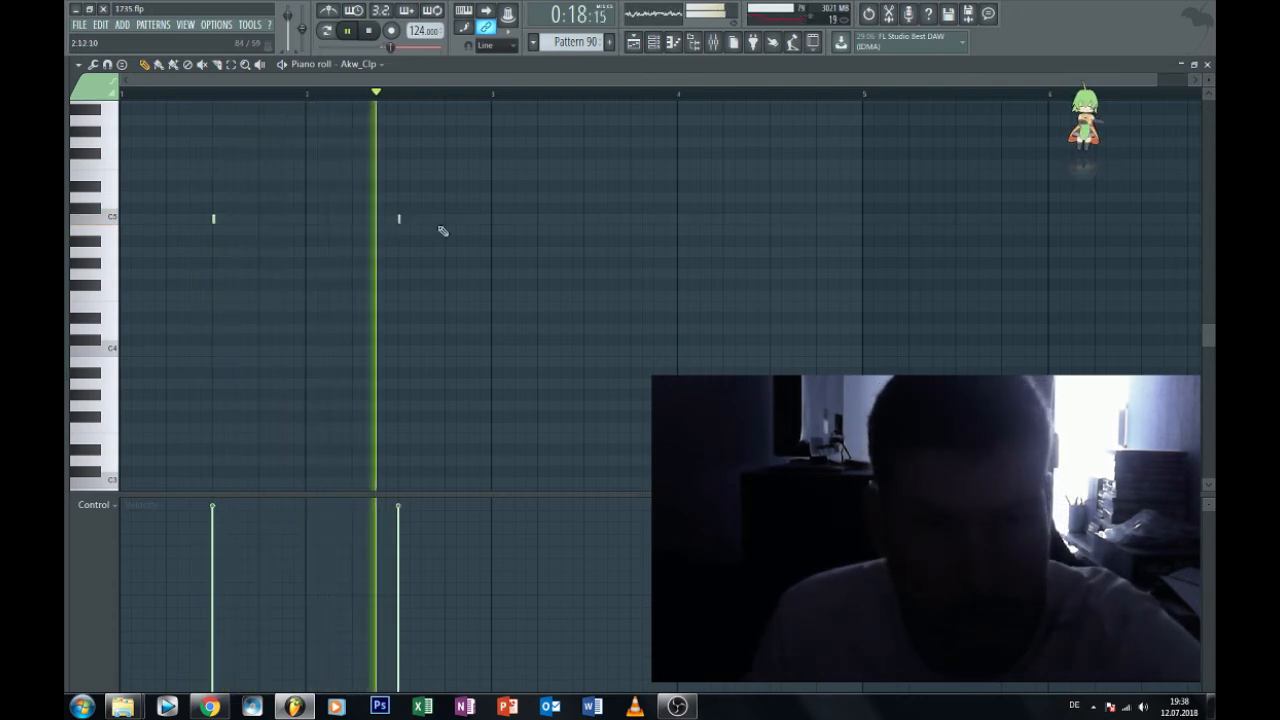
{"action": "left_click", "coordinate": [585, 218]}
{"action": "left_click", "coordinate": [771, 218]}
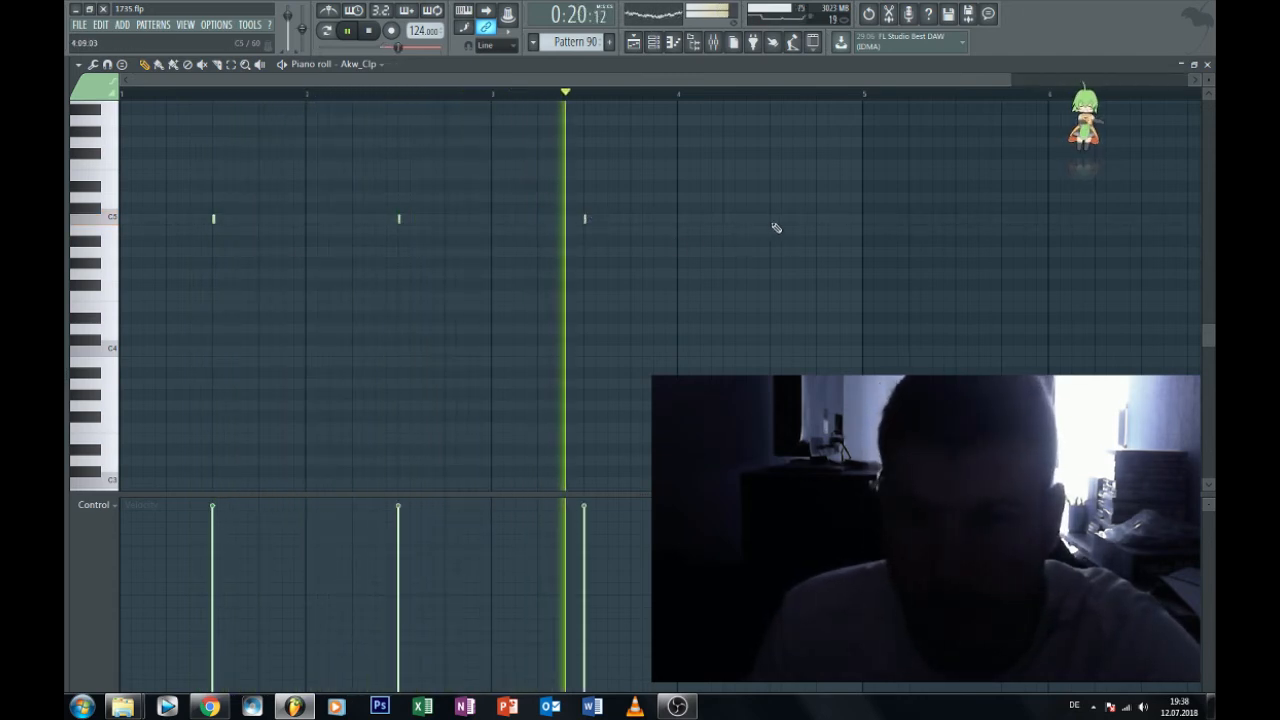
{"action": "left_click", "coordinate": [1207, 64]}
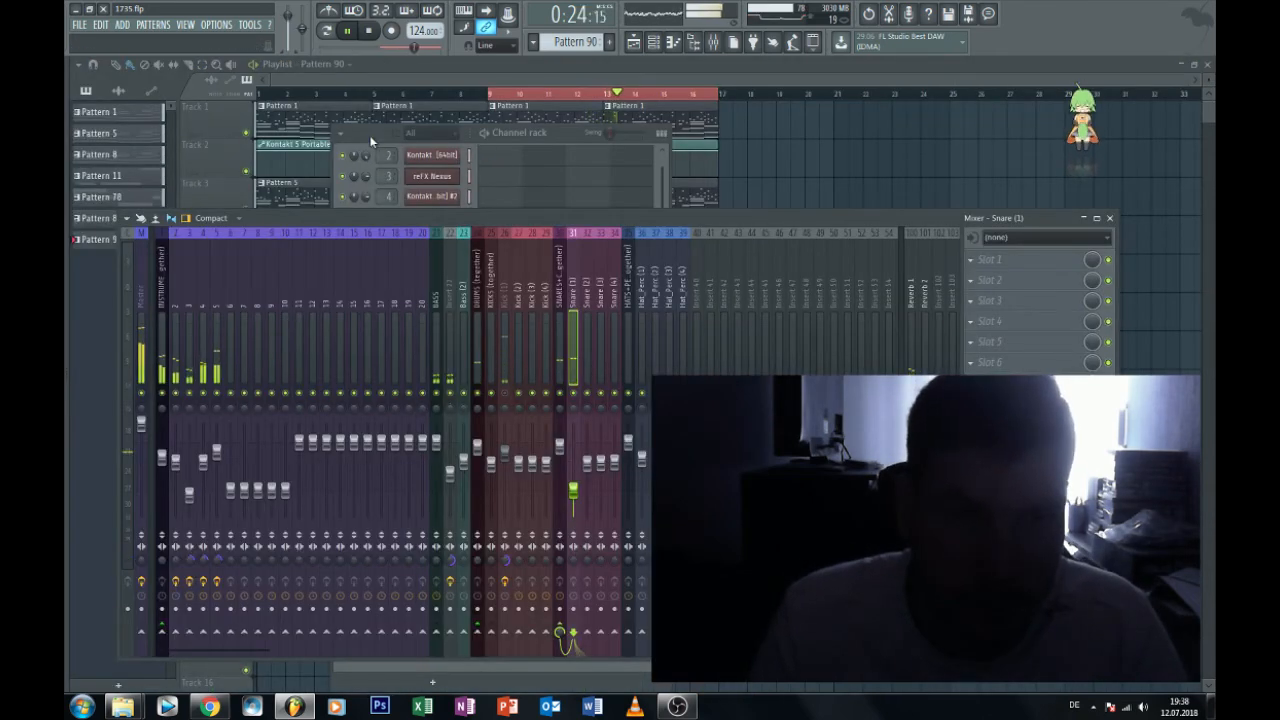
Audition other claps in Deadly Drums\Claps and replace the Akw_Clp channel's sample with Ked_Clp.
{"action": "left_click", "coordinate": [468, 133]}
{"action": "right_click", "coordinate": [425, 485]}
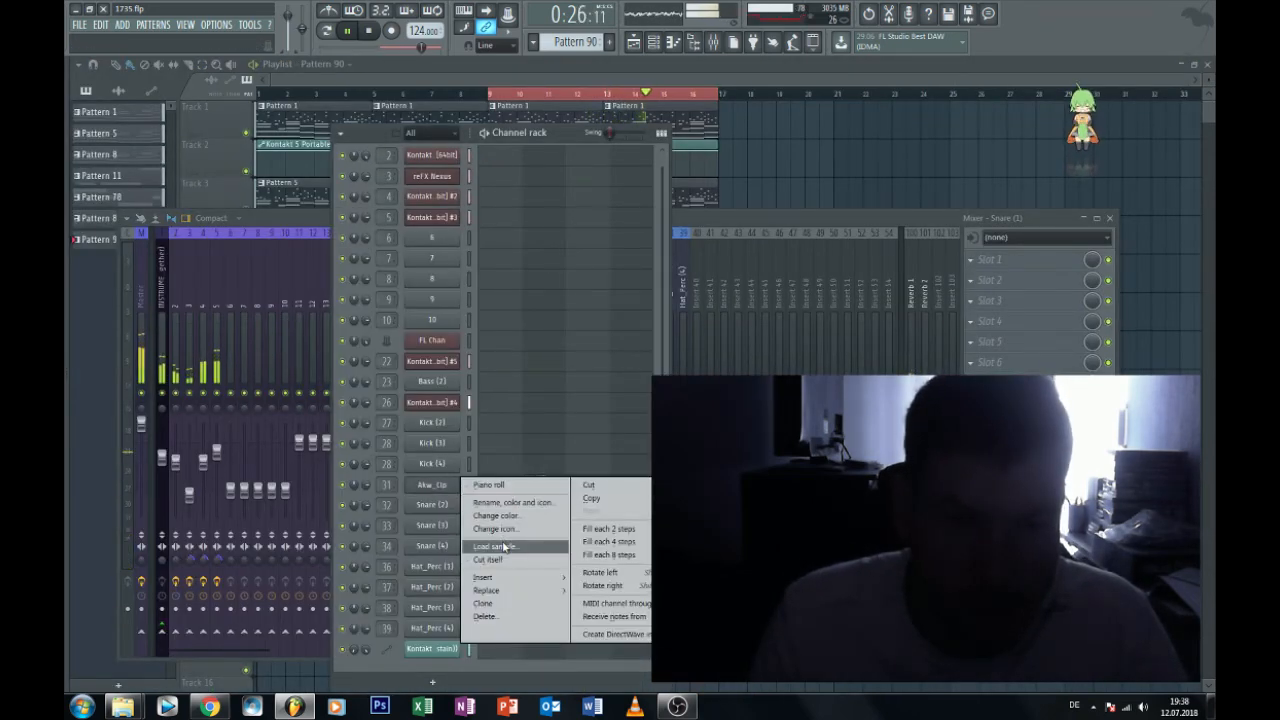
{"action": "left_click", "coordinate": [500, 546]}
{"action": "left_click", "coordinate": [280, 256]}
{"action": "scroll", "coordinate": [279, 256], "scroll_direction": "down", "scroll_amount": 4}
{"action": "left_click", "coordinate": [237, 253]}
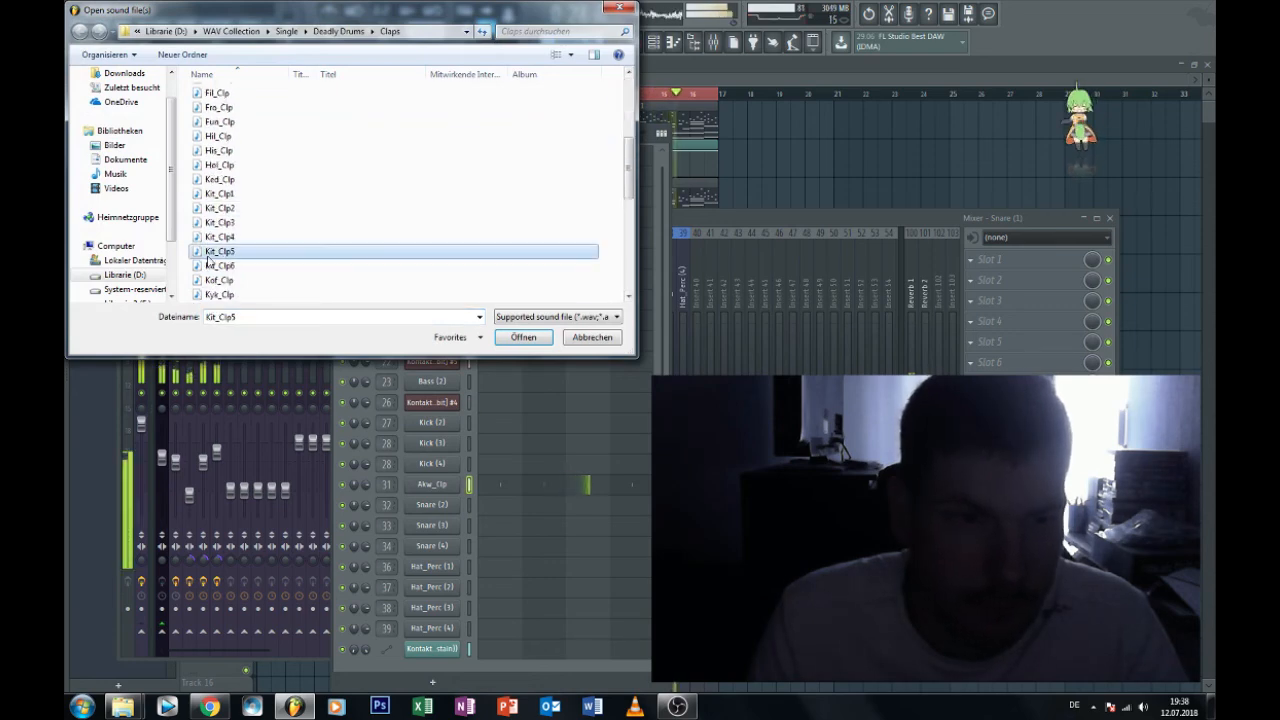
{"action": "left_click", "coordinate": [238, 183]}
{"action": "left_click", "coordinate": [233, 225]}
{"action": "double_click", "coordinate": [232, 182]}
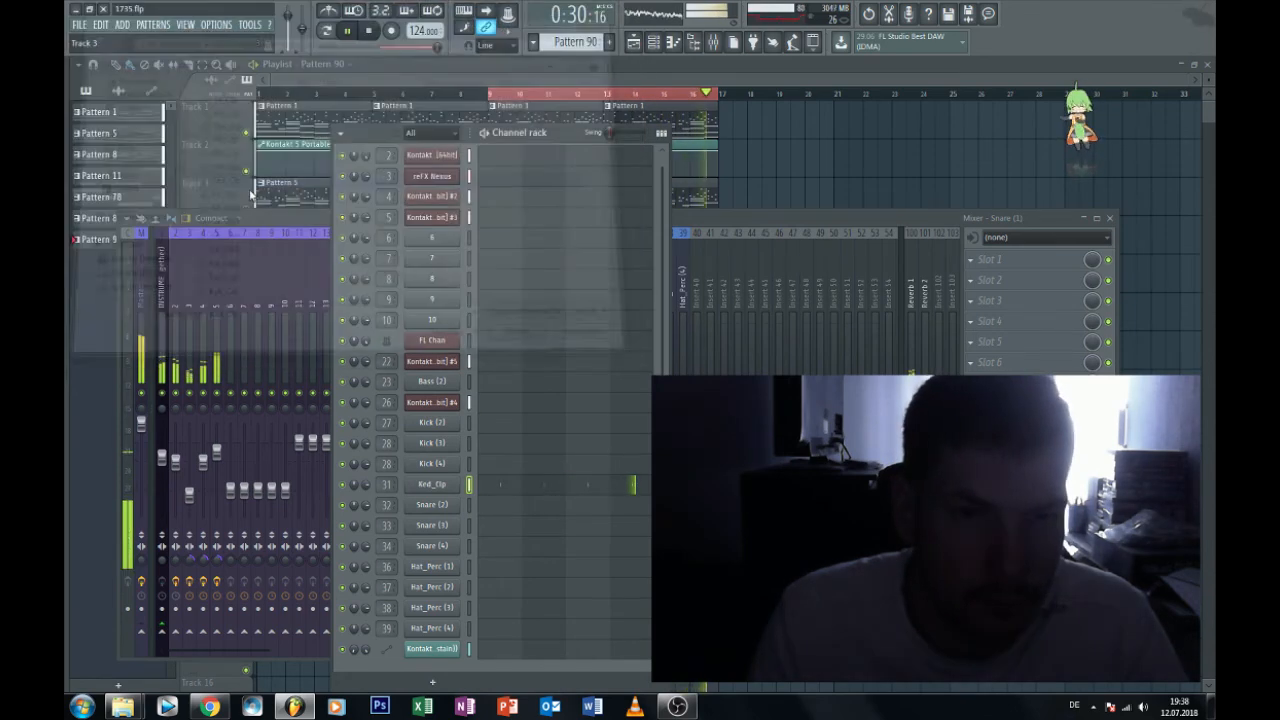
Move all four Ked_Clp notes down to F4, stop playback and return to the mixer.
{"action": "left_click", "coordinate": [829, 189]}
{"action": "double_click", "coordinate": [515, 478]}
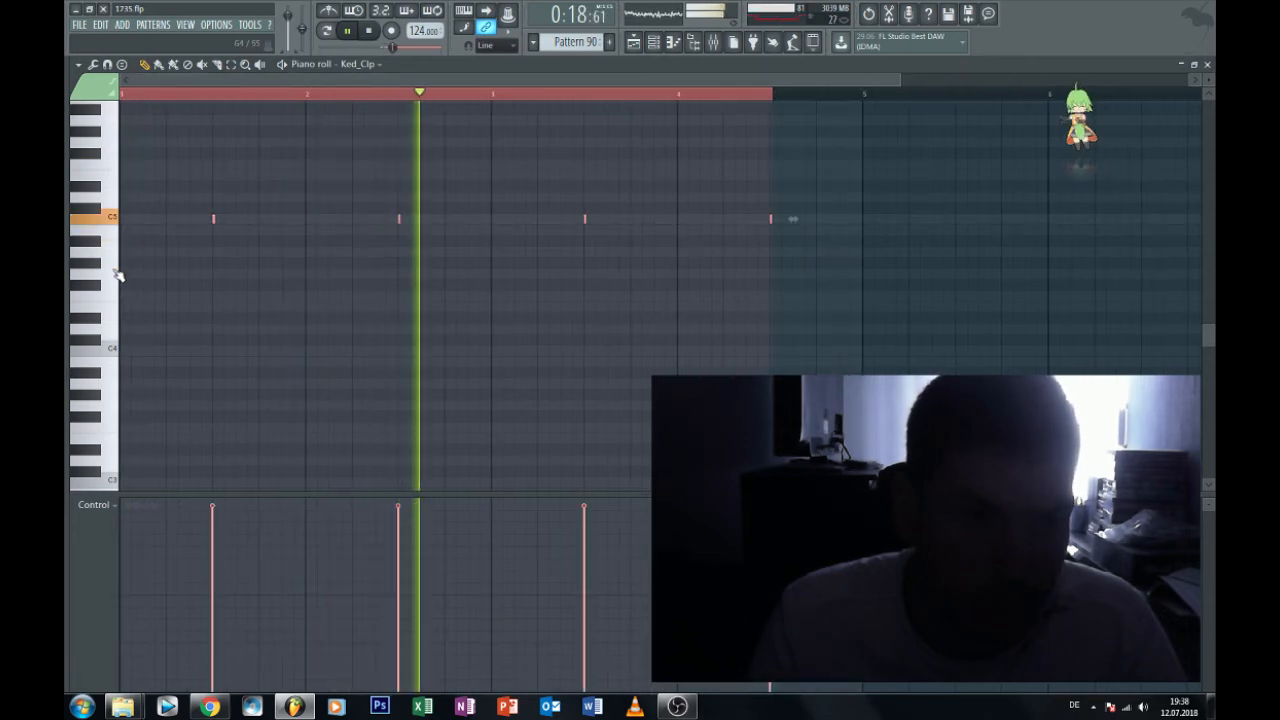
{"action": "left_click_drag", "start_coordinate": [213, 222], "coordinate": [214, 289]}
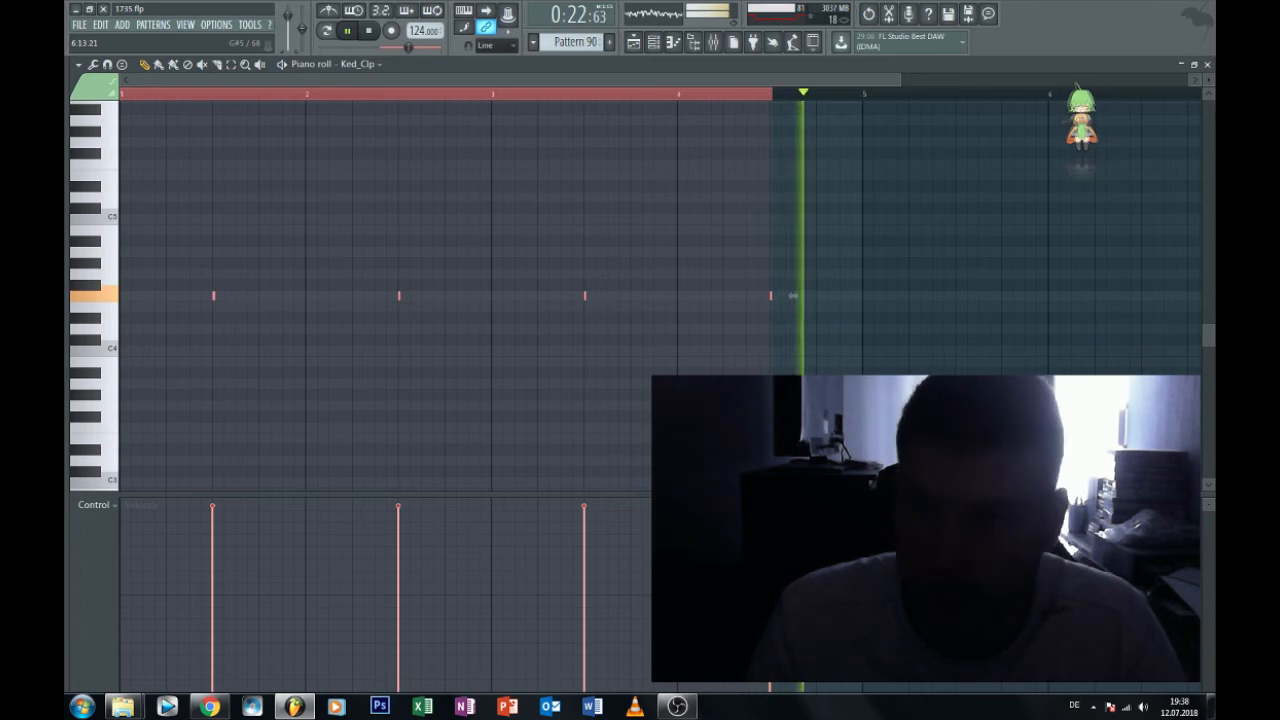
{"action": "left_click", "coordinate": [1207, 63]}
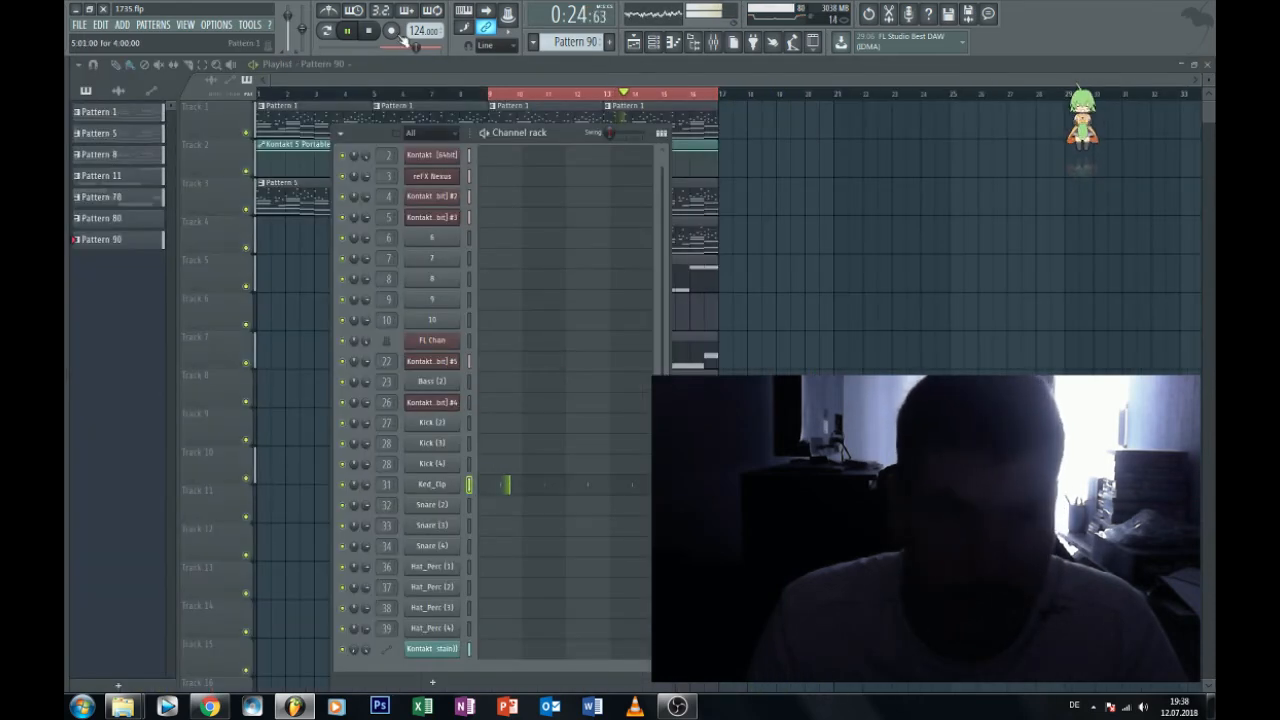
{"action": "left_click", "coordinate": [372, 31]}
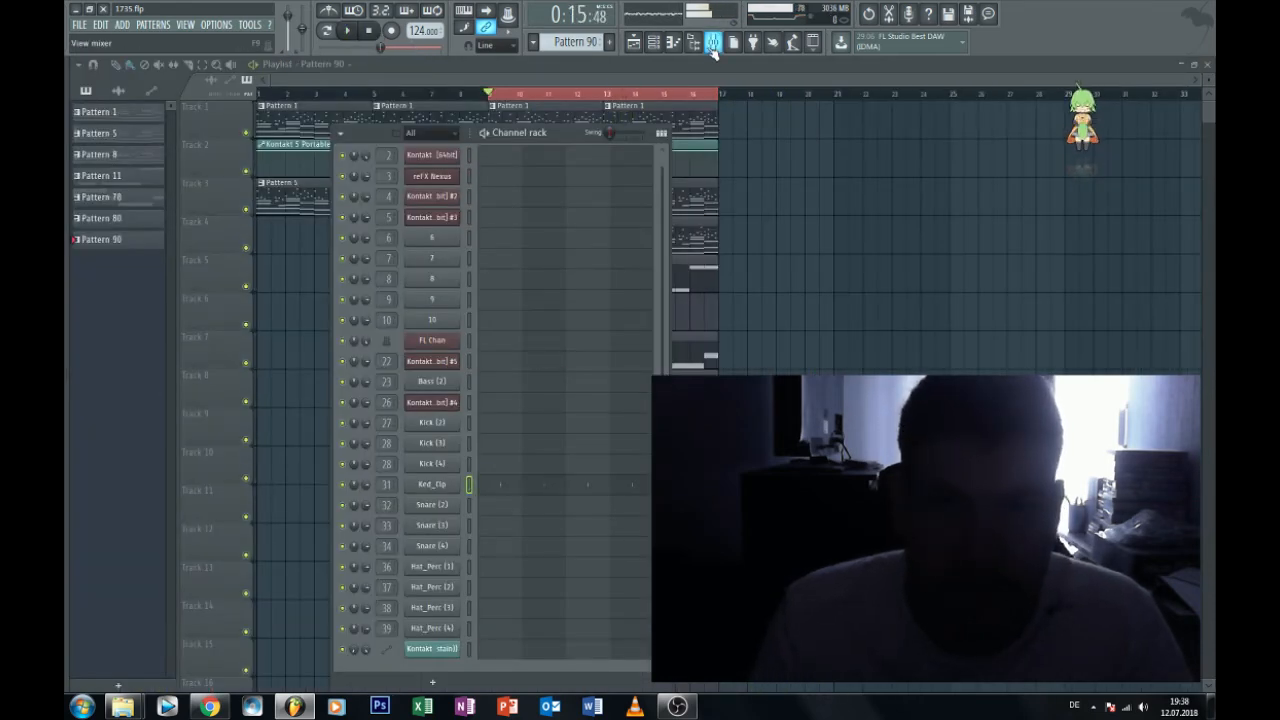
{"action": "left_click", "coordinate": [712, 44]}
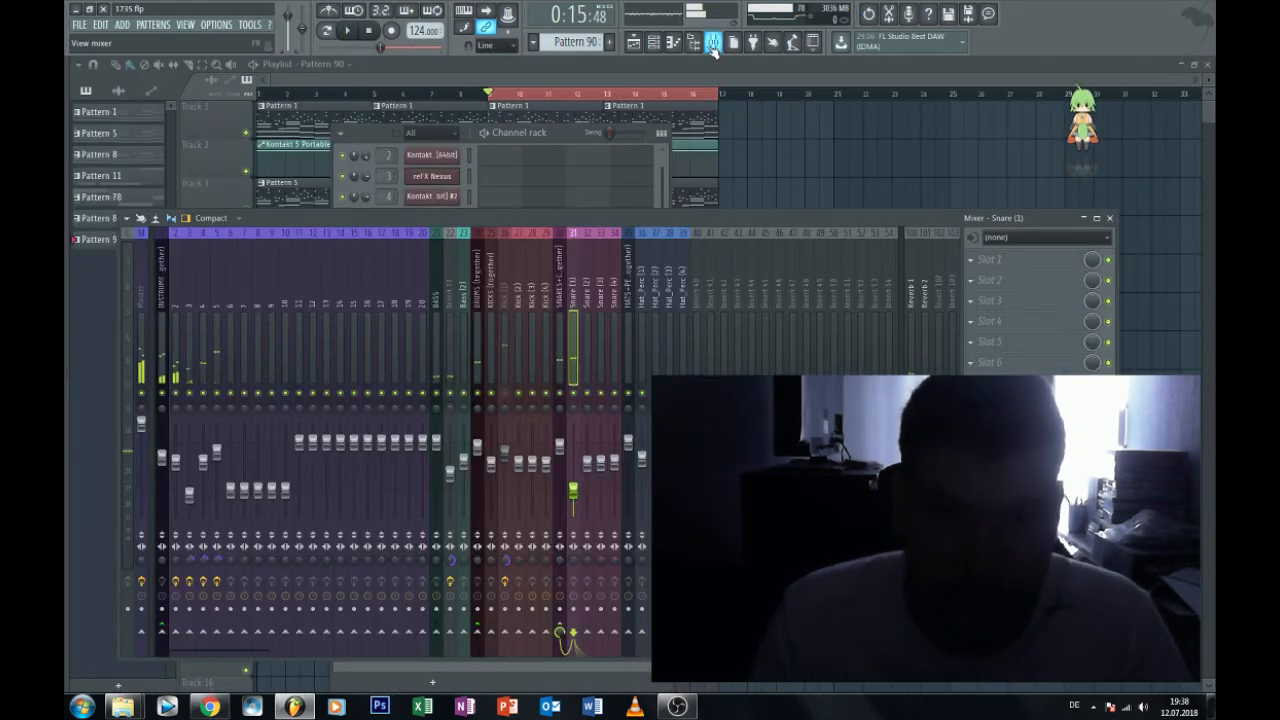
{"action": "left_click", "coordinate": [587, 326]}
{"action": "right_click", "coordinate": [573, 304]}
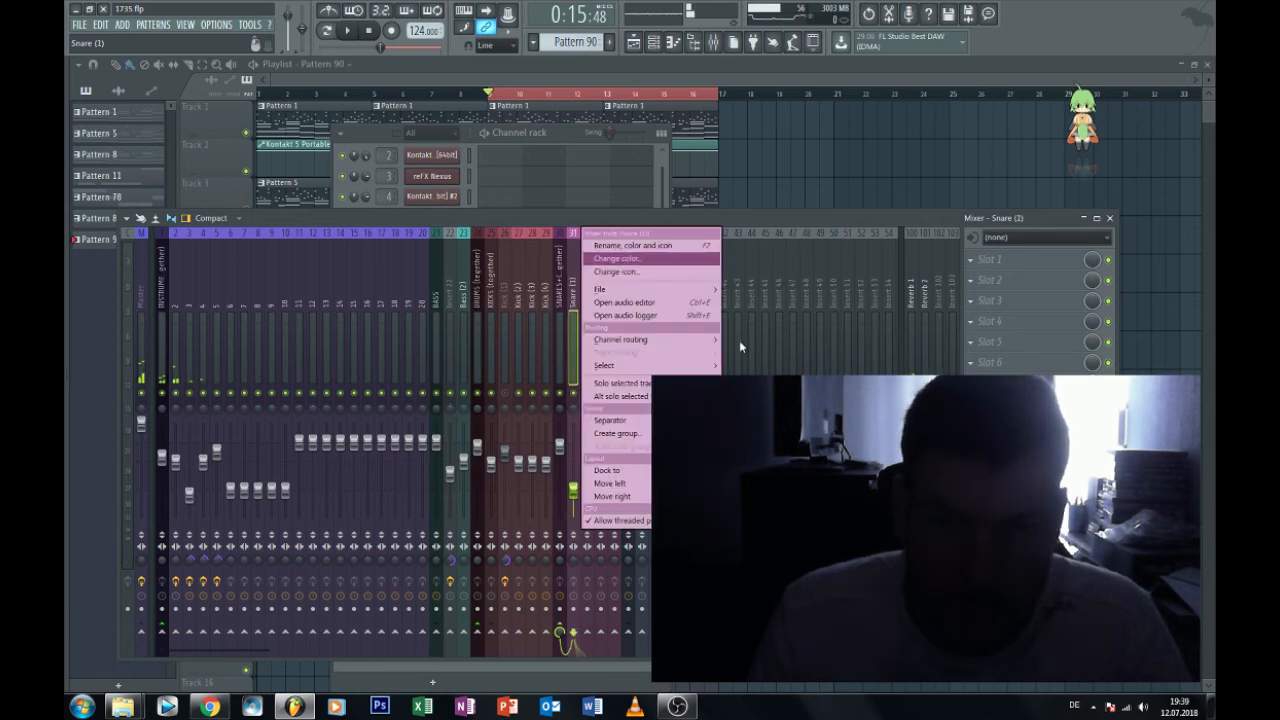
{"action": "mouse_move", "coordinate": [709, 341]}
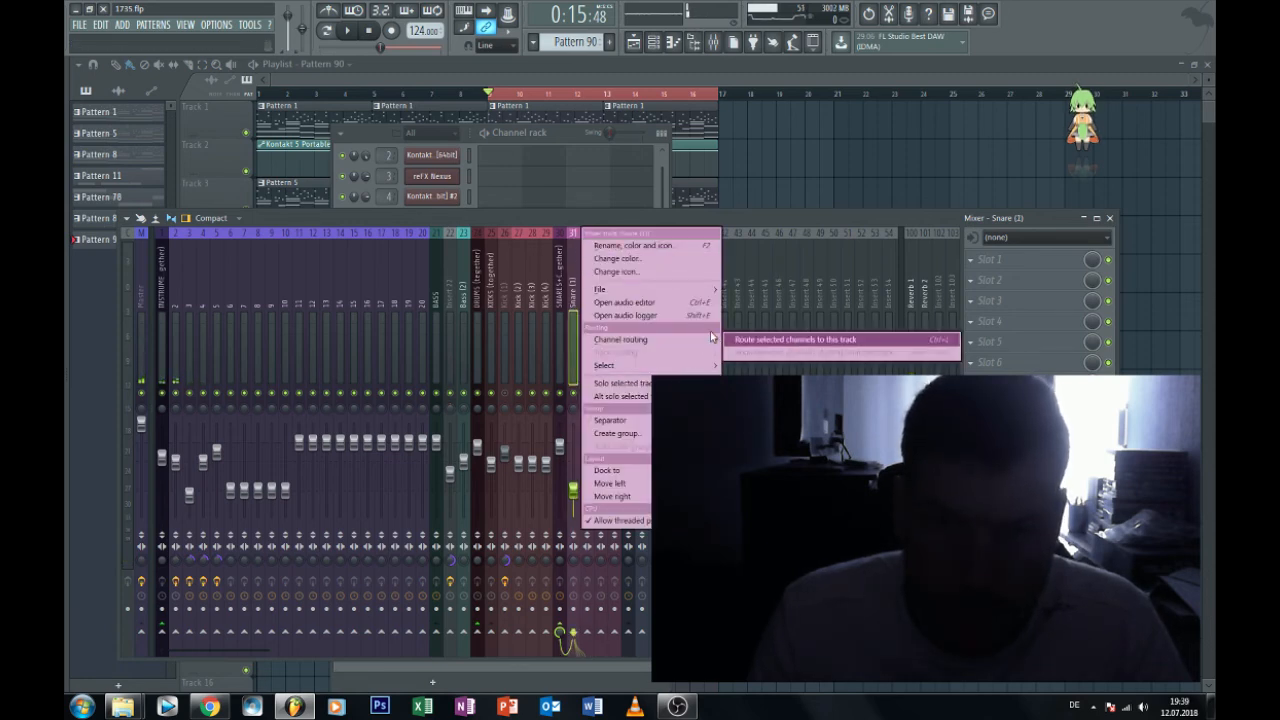
{"action": "left_click", "coordinate": [558, 290]}
{"action": "left_click", "coordinate": [546, 296]}
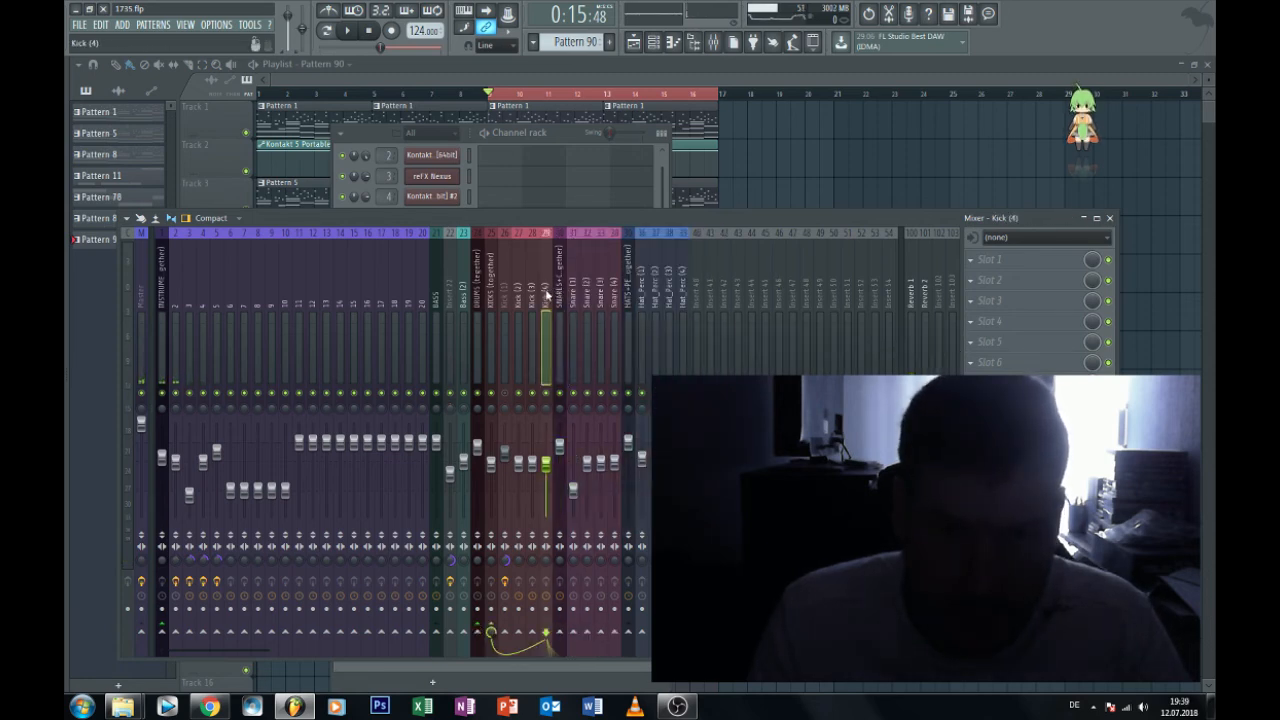
Load the P Snare 02 mixer track state from the Presets\VTZ\NEW folder onto the Snare (1) track.
{"action": "left_click", "coordinate": [574, 300]}
{"action": "right_click", "coordinate": [574, 300]}
{"action": "mouse_move", "coordinate": [700, 290]}
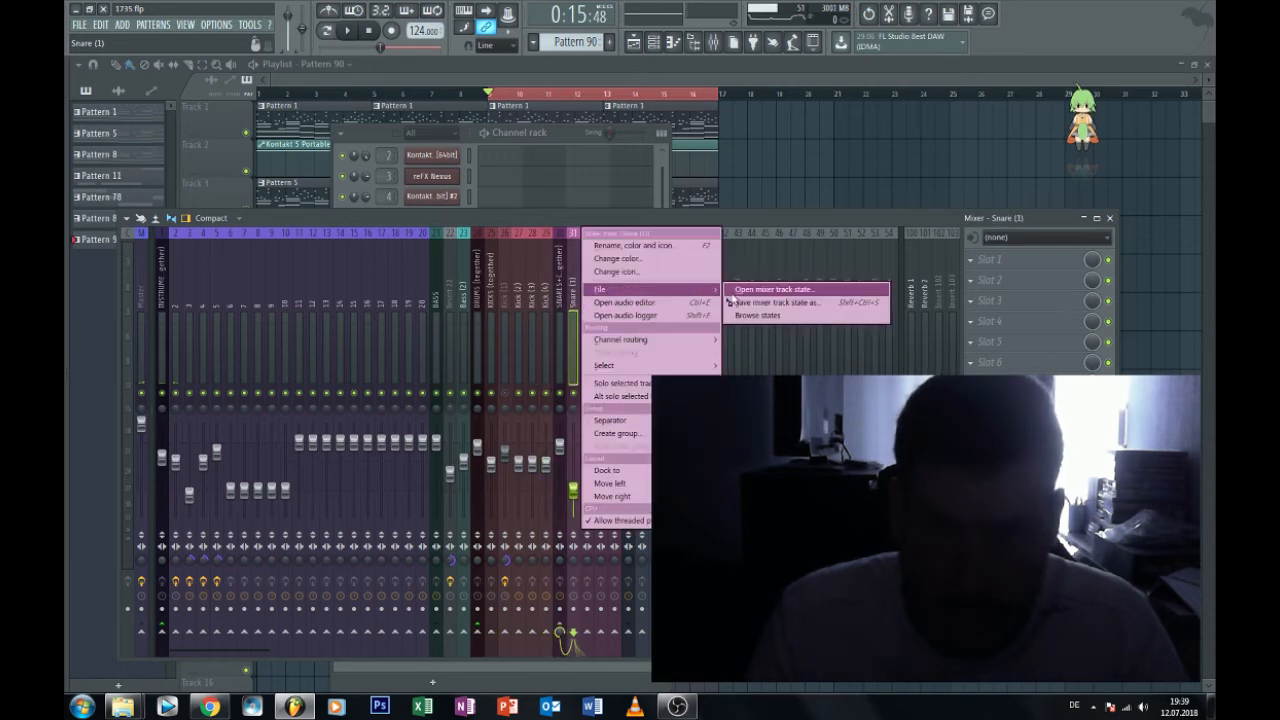
{"action": "left_click", "coordinate": [772, 289]}
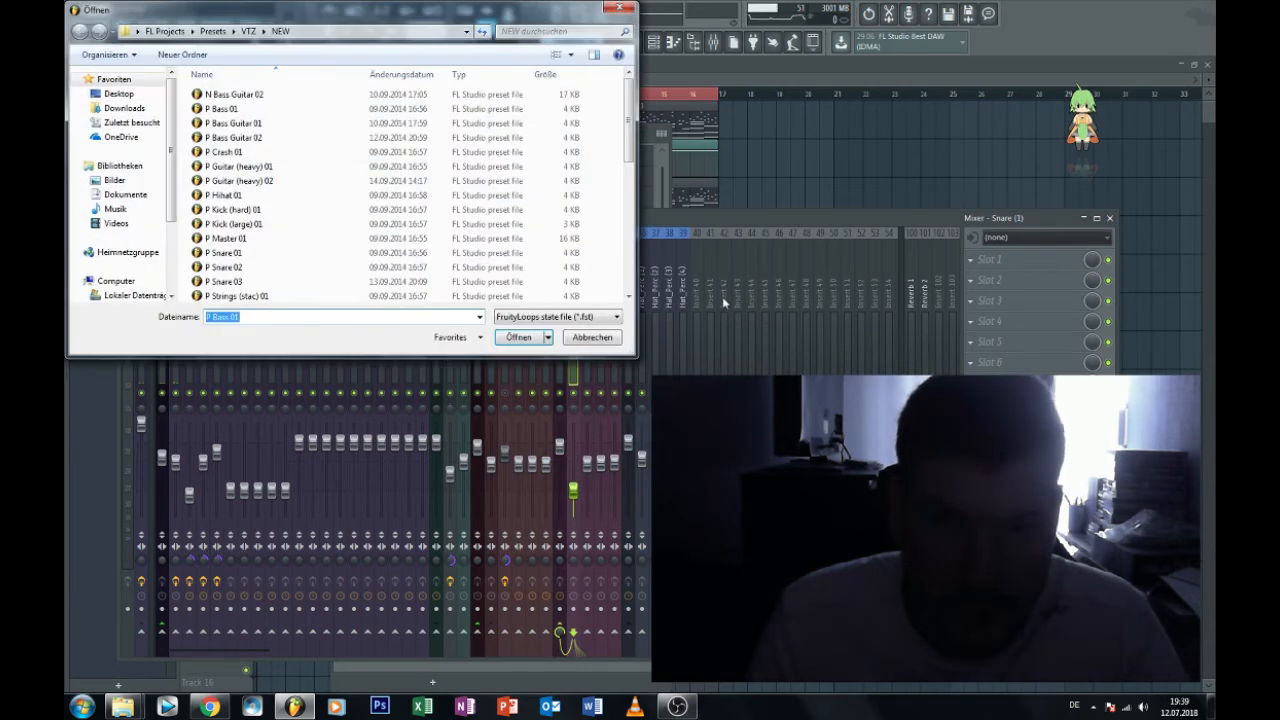
{"action": "left_click", "coordinate": [242, 166]}
{"action": "scroll", "coordinate": [252, 200], "scroll_direction": "down", "scroll_amount": 4}
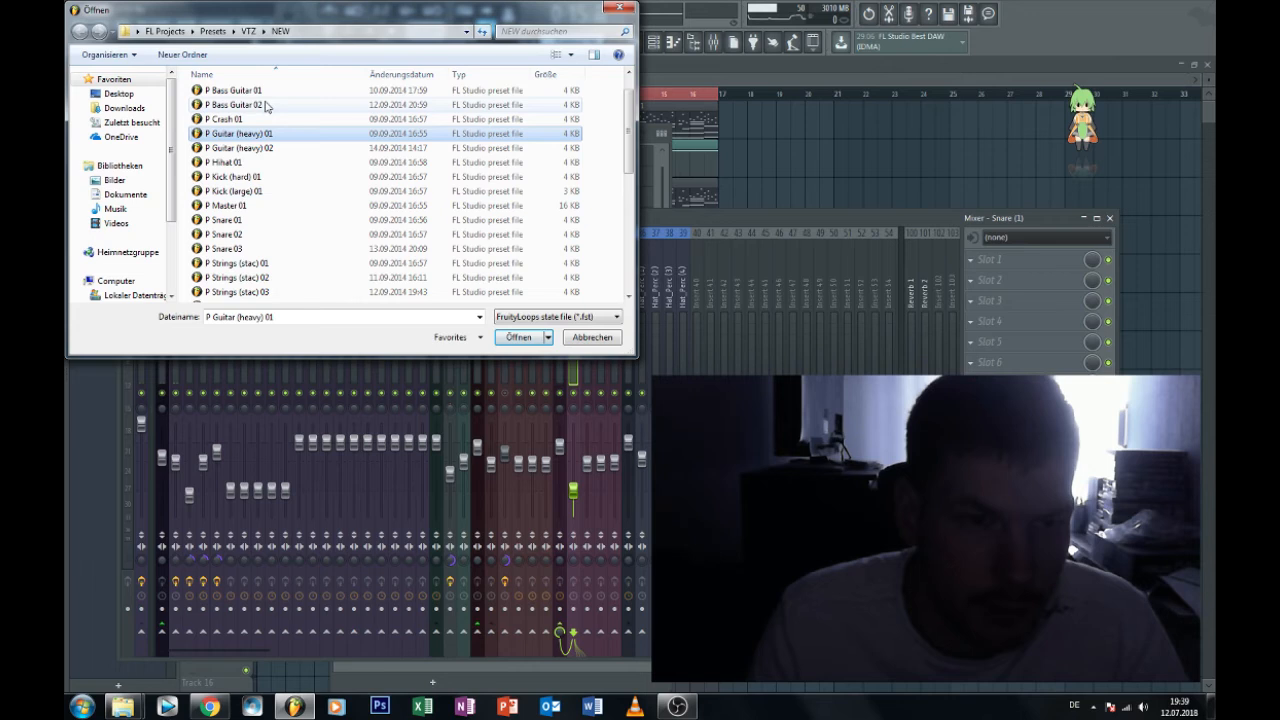
{"action": "left_click", "coordinate": [240, 234]}
{"action": "scroll", "coordinate": [282, 222], "scroll_direction": "down", "scroll_amount": 2}
{"action": "scroll", "coordinate": [282, 218], "scroll_direction": "up", "scroll_amount": 3}
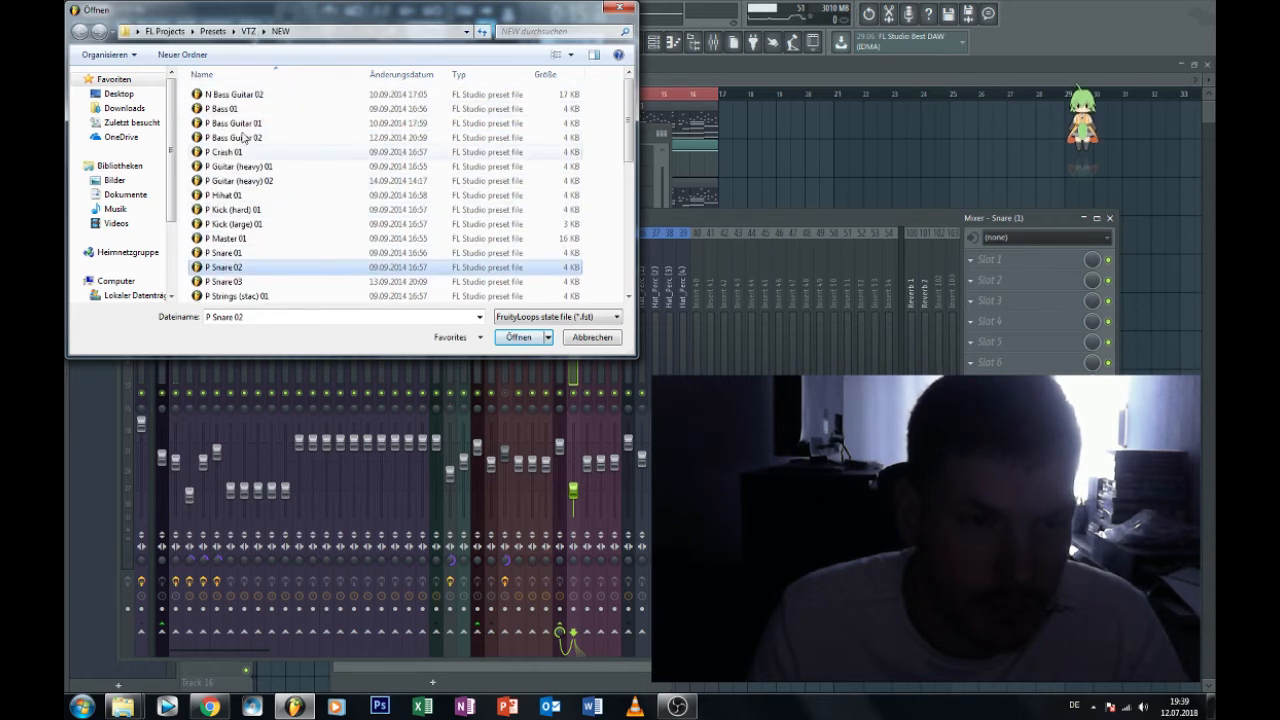
{"action": "double_click", "coordinate": [231, 268]}
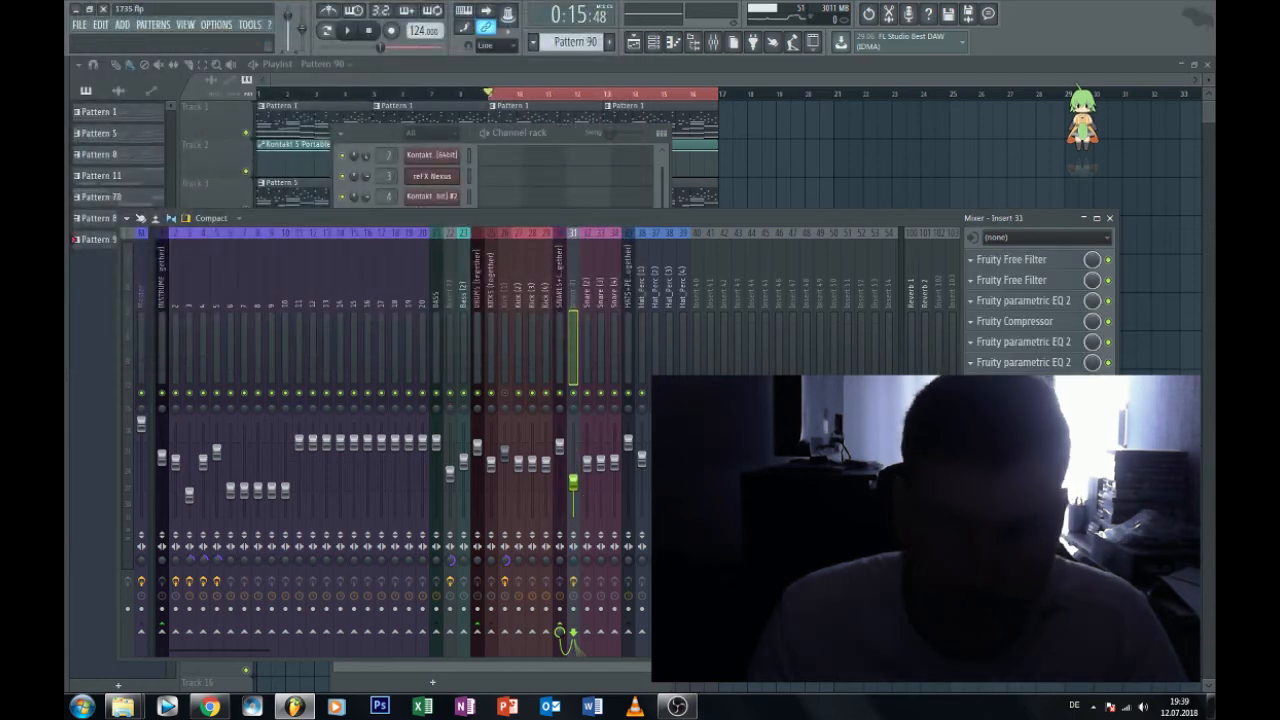
Inspect the slot 5 Fruity parametric EQ 2 and the Fruity Free Filter settings on mixer insert 31.
{"action": "left_click", "coordinate": [1036, 342]}
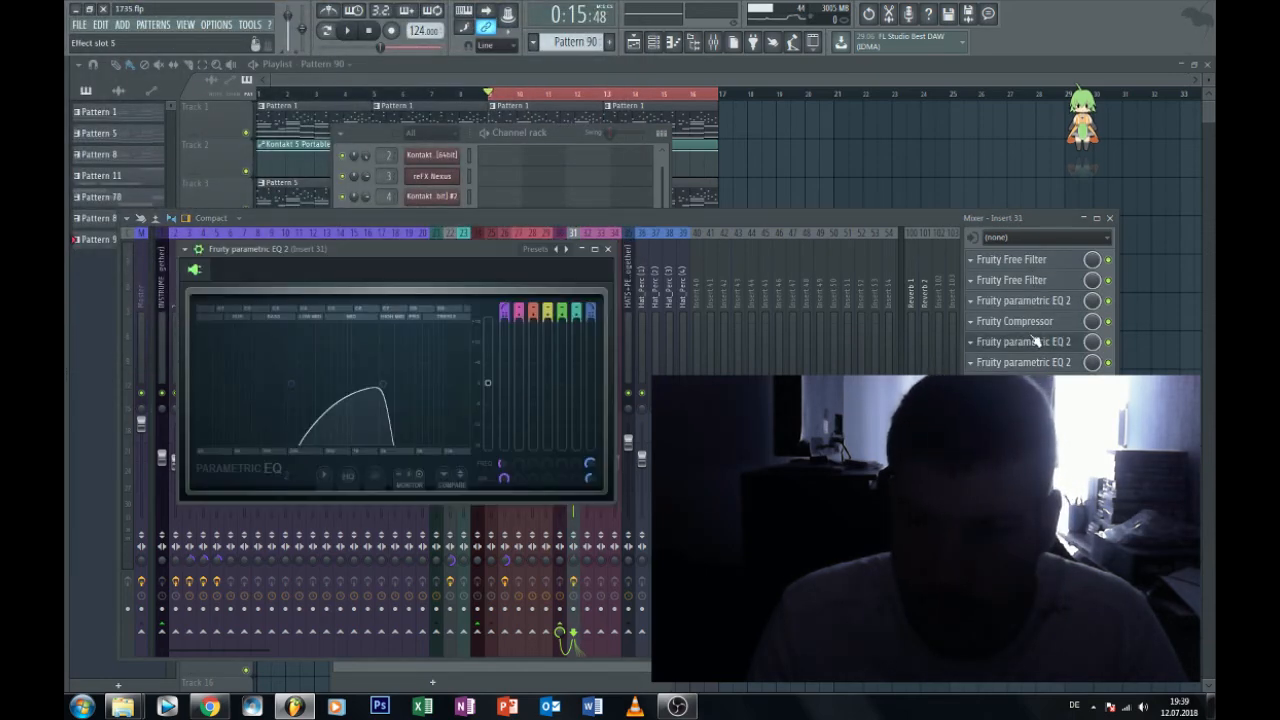
{"action": "left_click", "coordinate": [609, 250]}
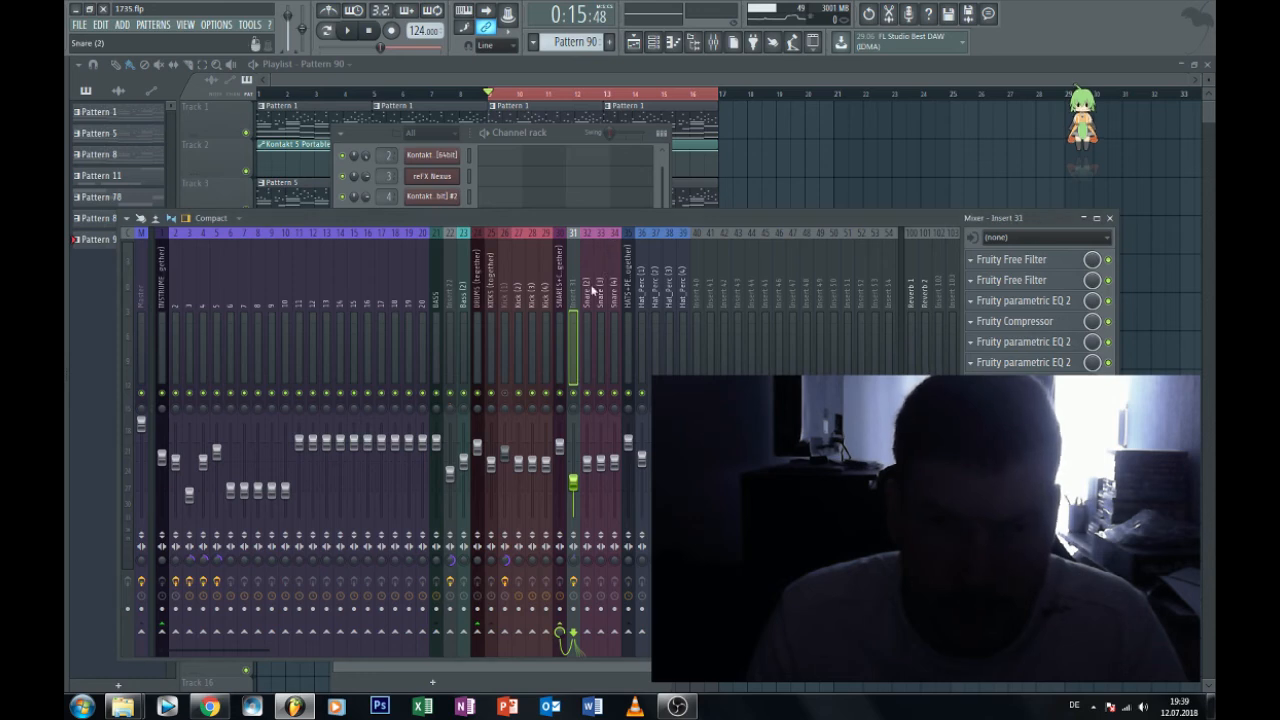
{"action": "left_click", "coordinate": [1010, 282]}
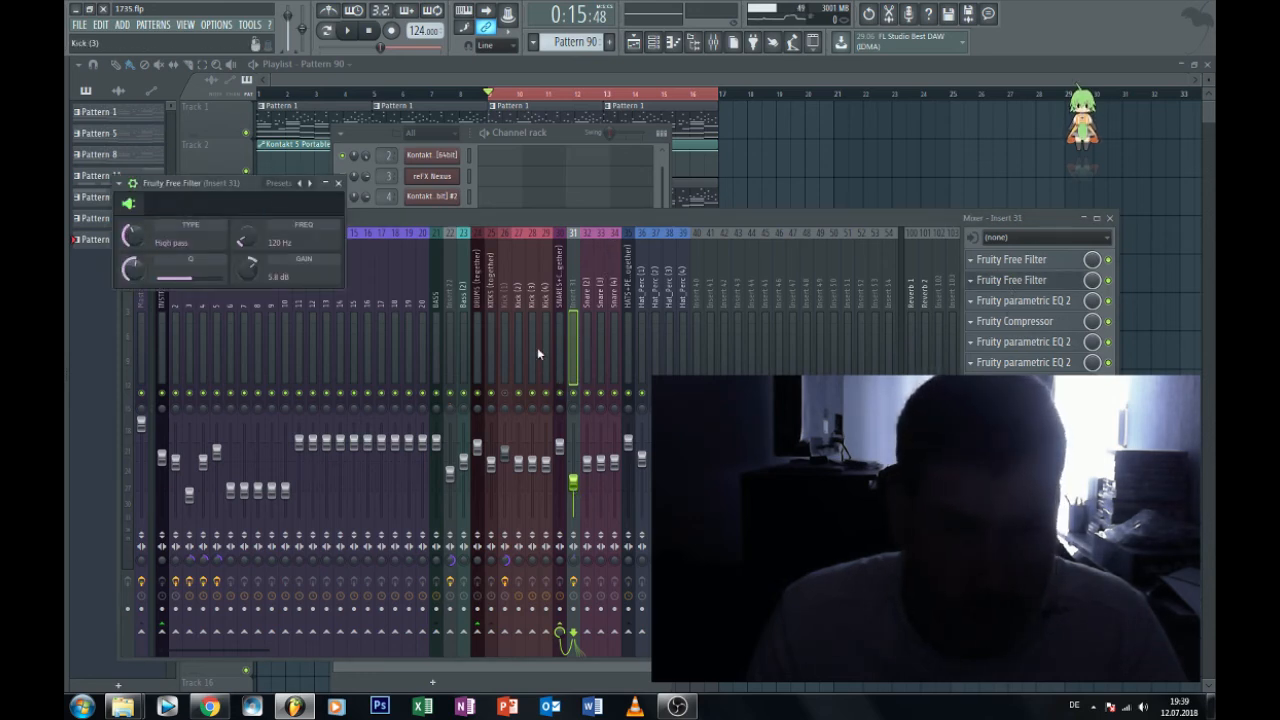
Raise mixer insert 31's volume in two stages, checking the clap level during playback.
{"action": "left_click", "coordinate": [577, 485]}
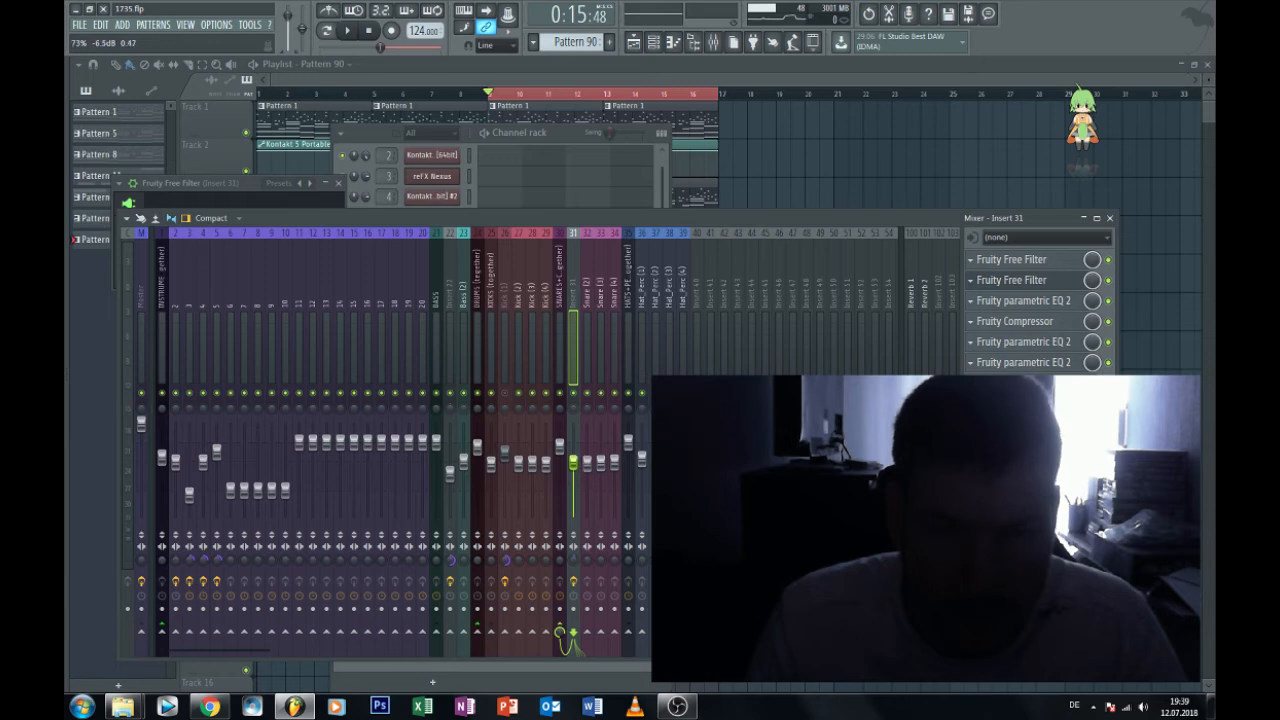
{"action": "left_click", "coordinate": [349, 32]}
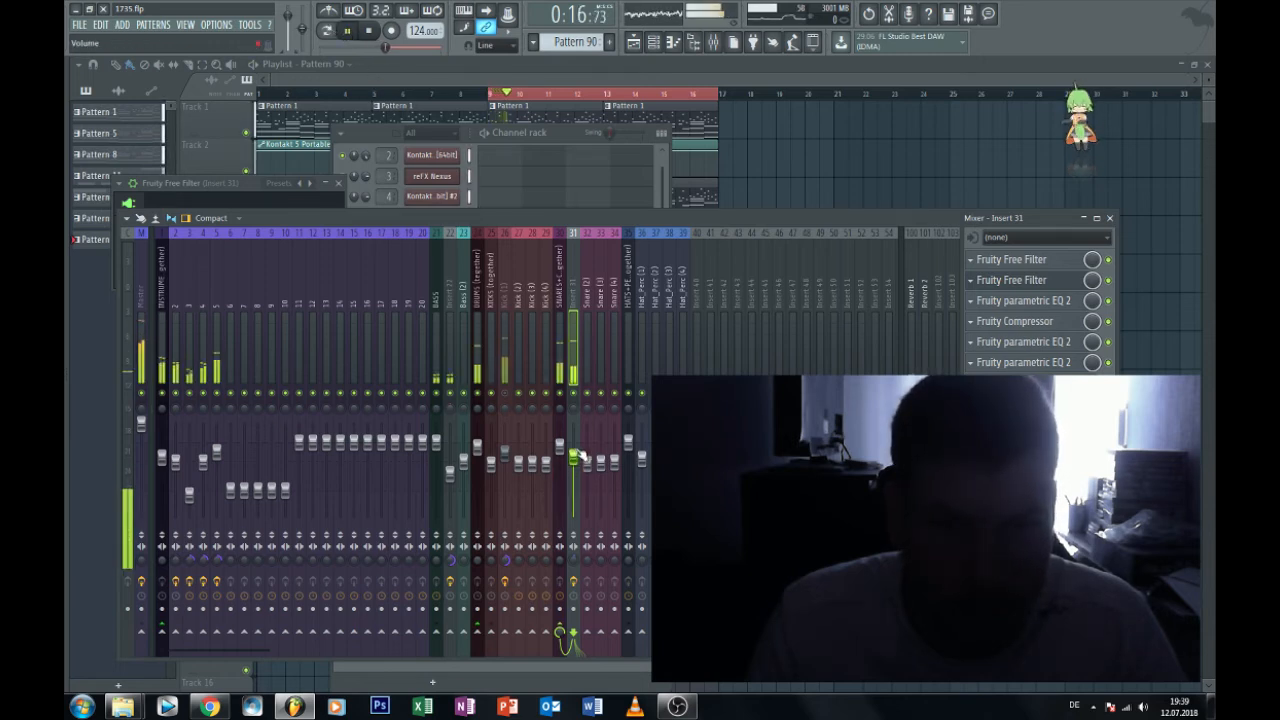
{"action": "left_click_drag", "start_coordinate": [576, 457], "coordinate": [576, 442]}
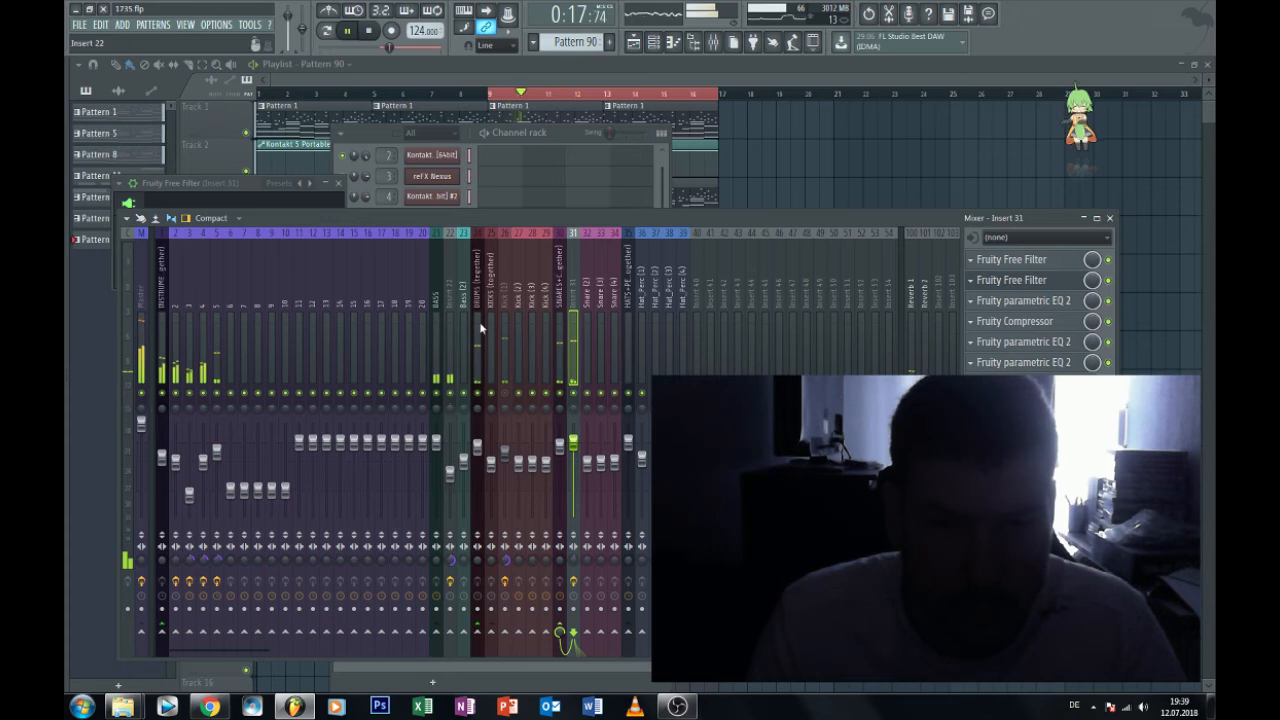
{"action": "left_click", "coordinate": [369, 32]}
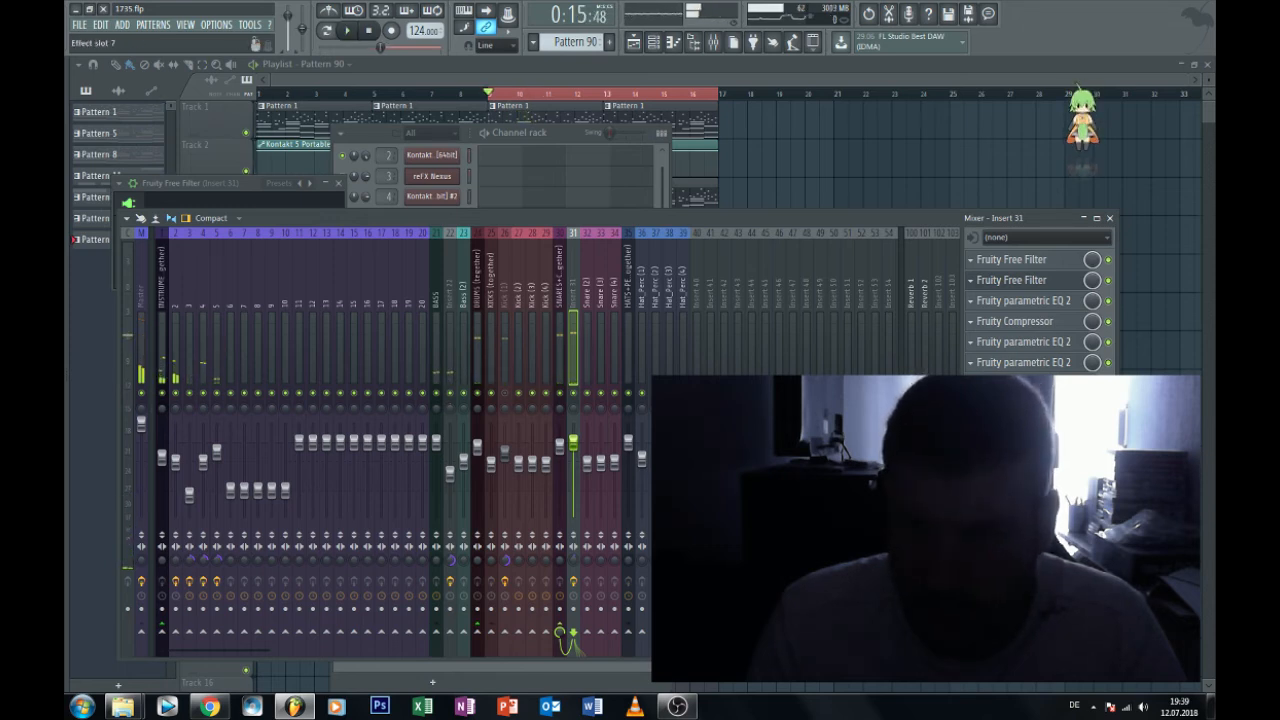
Lower the HighDamping of insert 31's Fruity Reeverb to 1.5 kHz while the song plays.
{"action": "left_click", "coordinate": [1012, 383]}
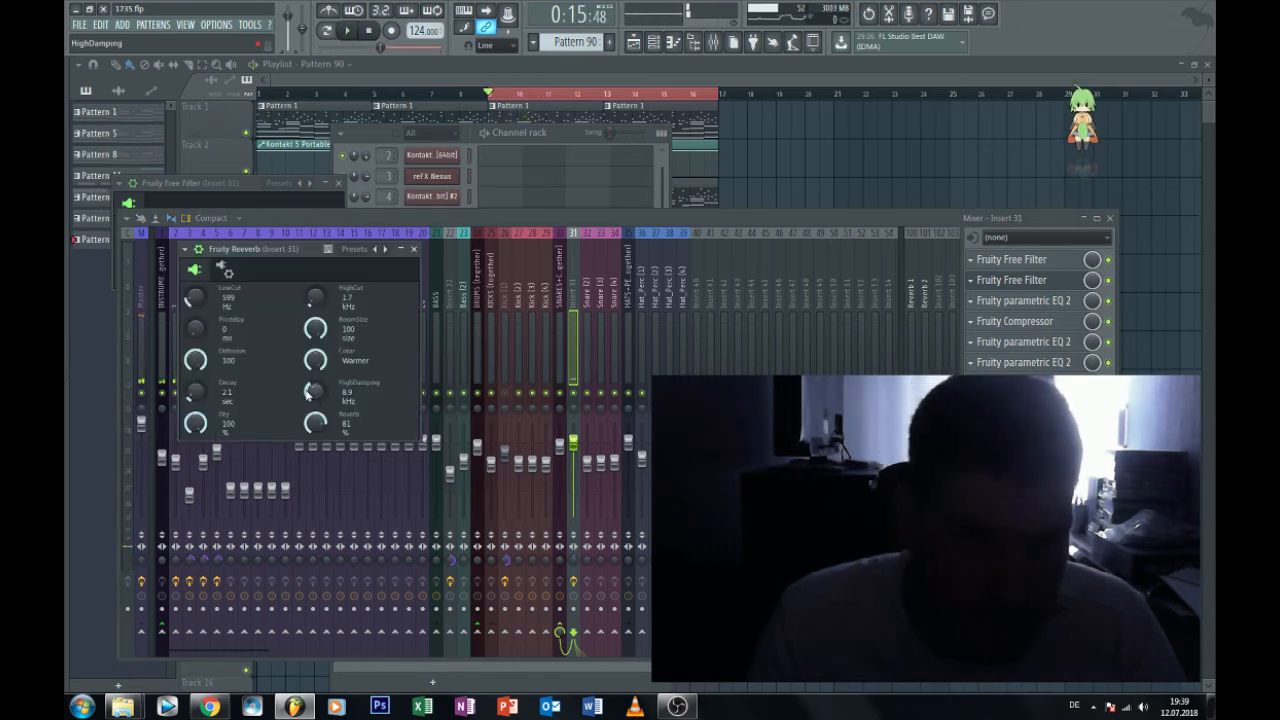
{"action": "left_click", "coordinate": [348, 31]}
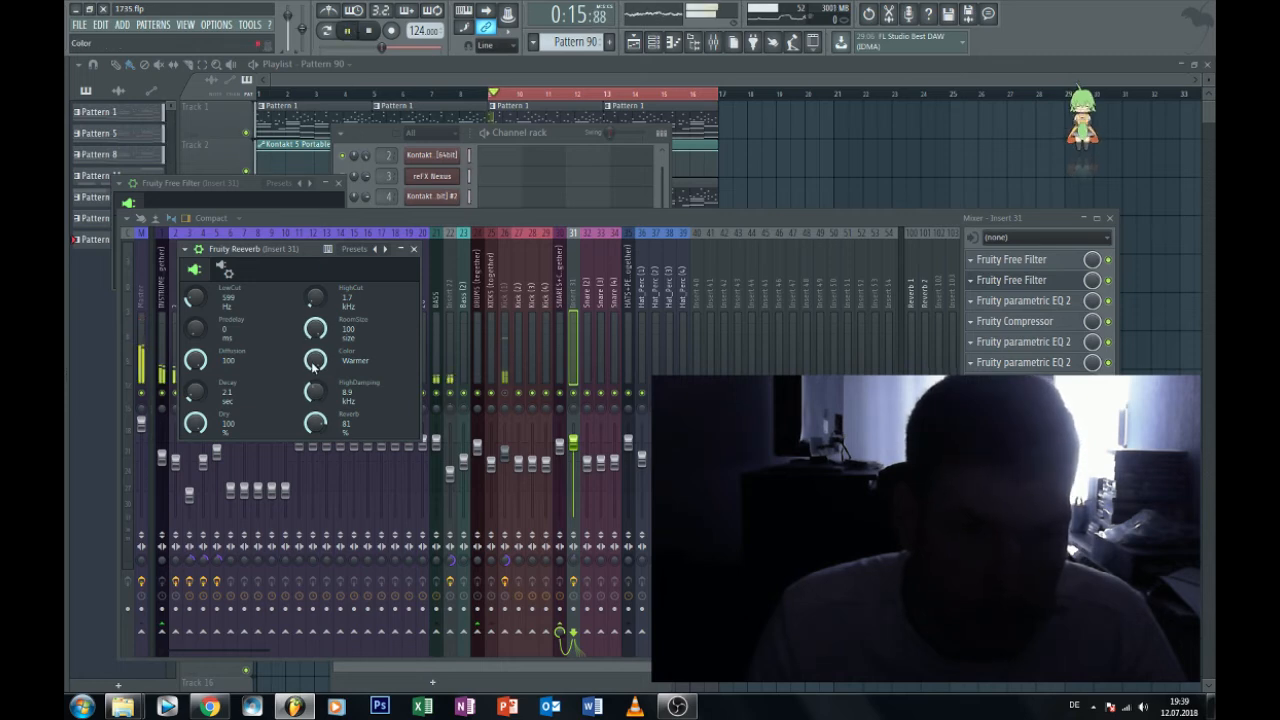
{"action": "left_click_drag", "start_coordinate": [315, 392], "coordinate": [315, 416]}
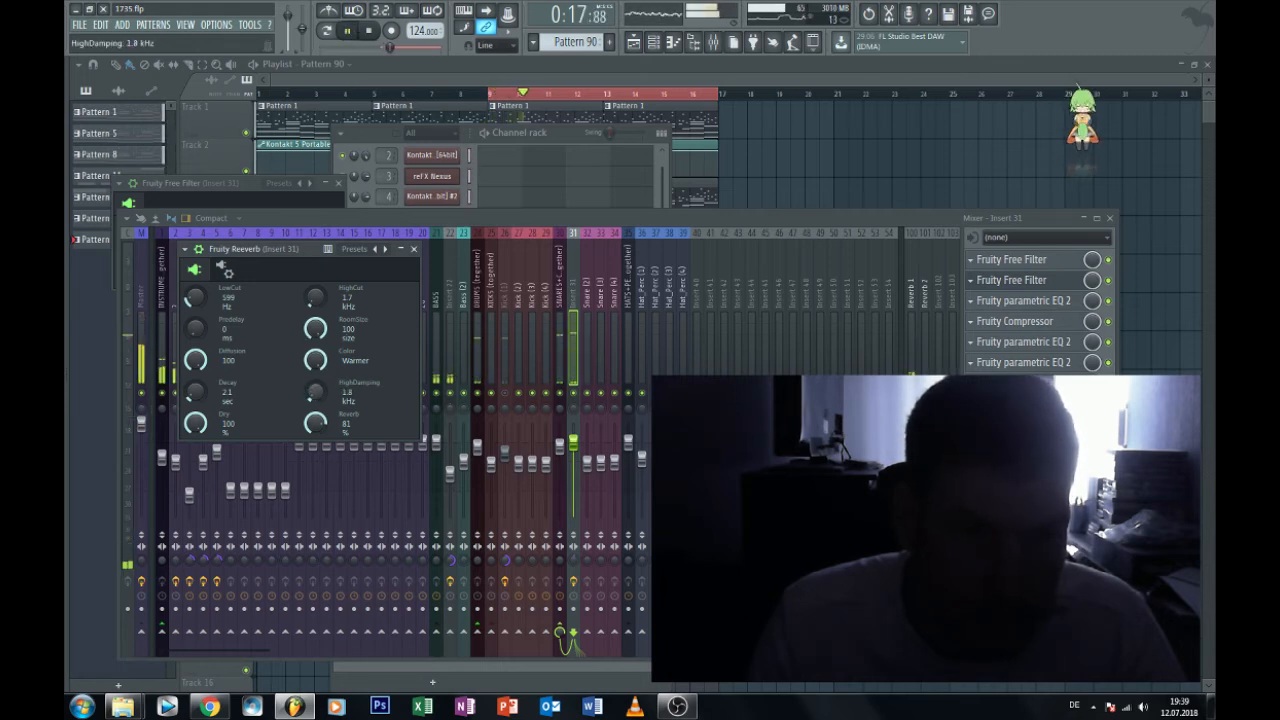
{"action": "left_click", "coordinate": [368, 31]}
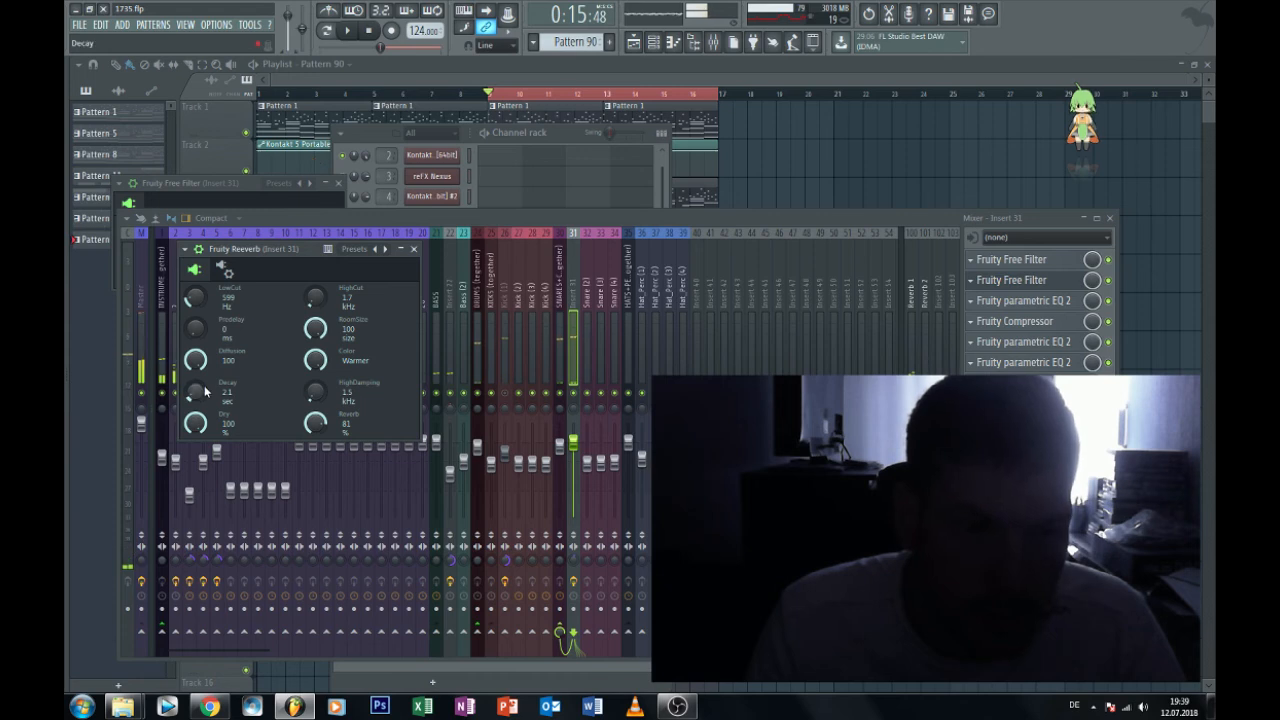
Set insert 31's Fruity Reeverb decay to 7.6 sec and its HighDamping to 2.3 kHz while the song plays.
{"action": "left_click", "coordinate": [352, 32]}
{"action": "mouse_move", "coordinate": [193, 393]}
{"action": "left_mouse_down"}
{"action": "mouse_move", "coordinate": [193, 377]}
{"action": "mouse_move", "coordinate": [195, 395]}
{"action": "left_mouse_up"}
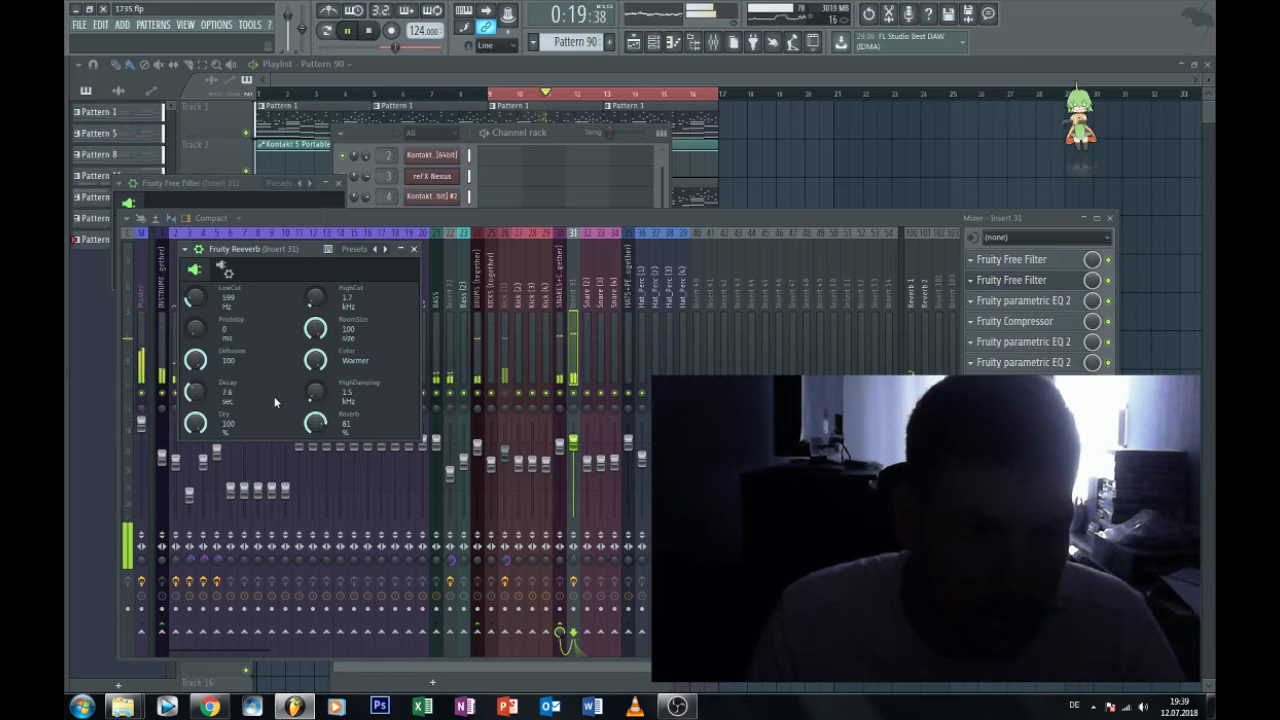
{"action": "left_click_drag", "start_coordinate": [315, 391], "coordinate": [315, 397]}
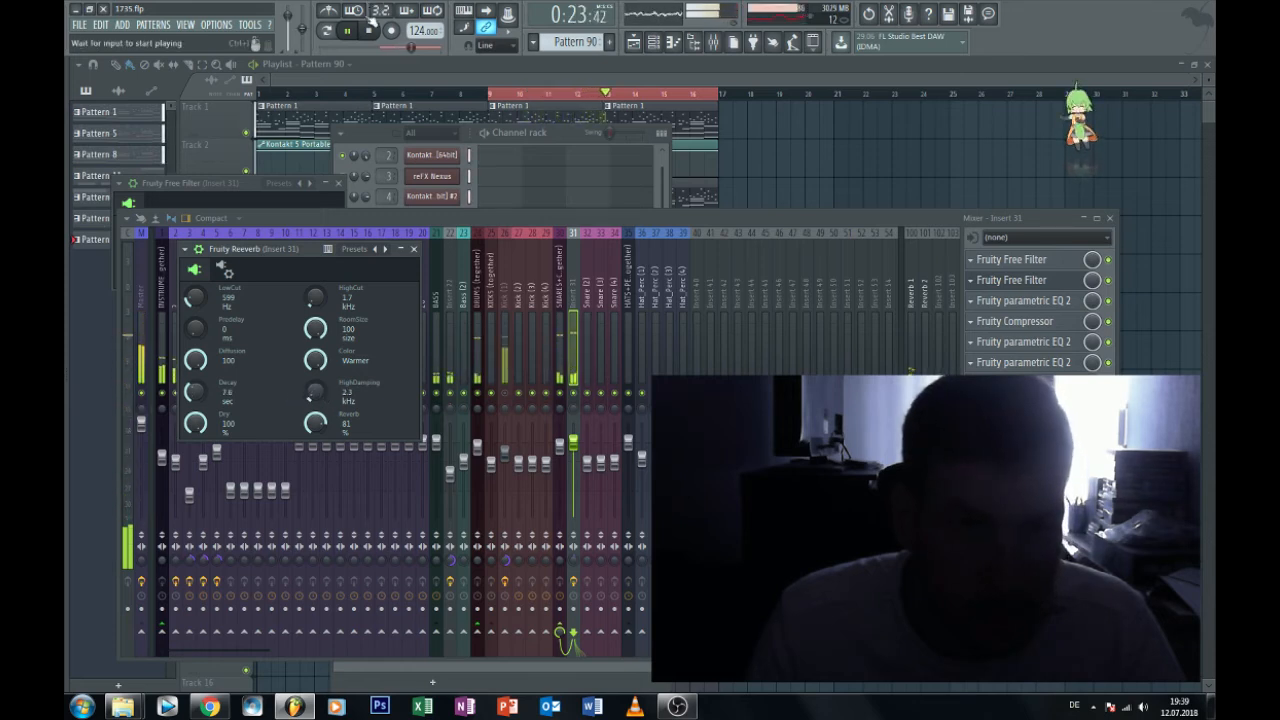
On insert 31, move the slot 6 EQ's band 2 peak to about 997 Hz and 9.5 dB, and adjust the slot 5 EQ's low-pass and high-pass bands.
{"action": "left_click", "coordinate": [1007, 363]}
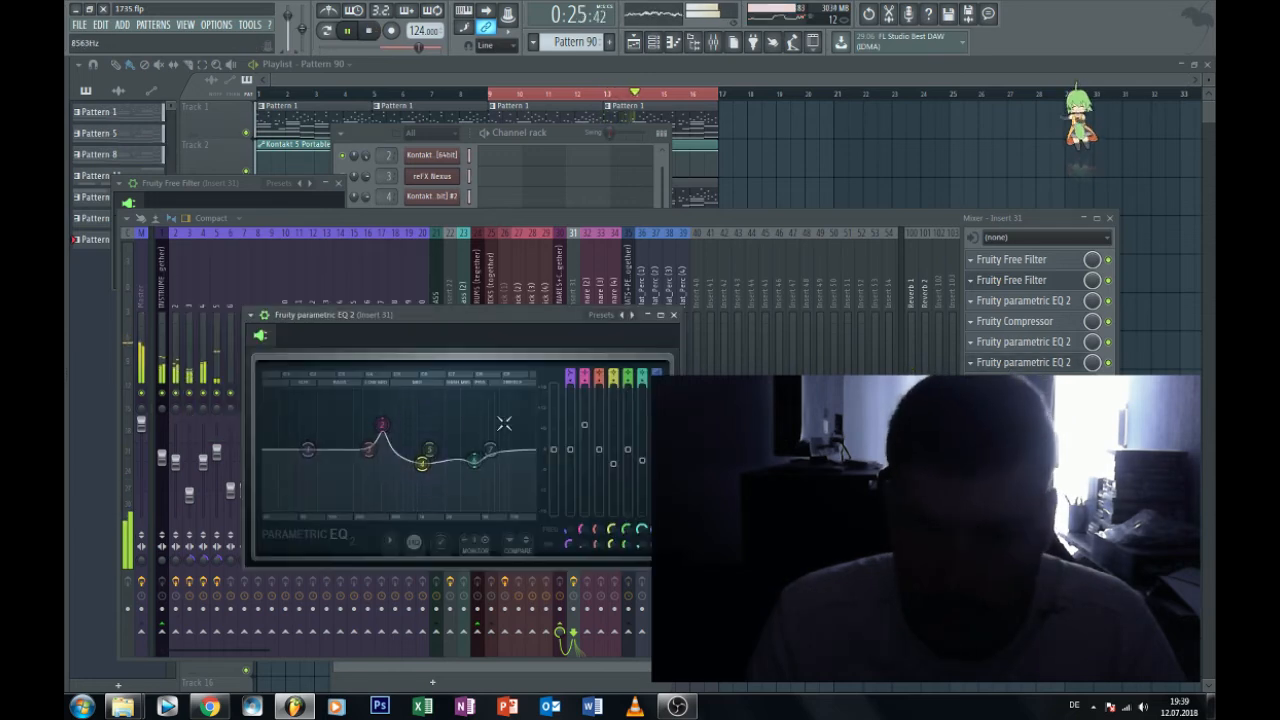
{"action": "left_click_drag", "start_coordinate": [382, 424], "coordinate": [419, 415]}
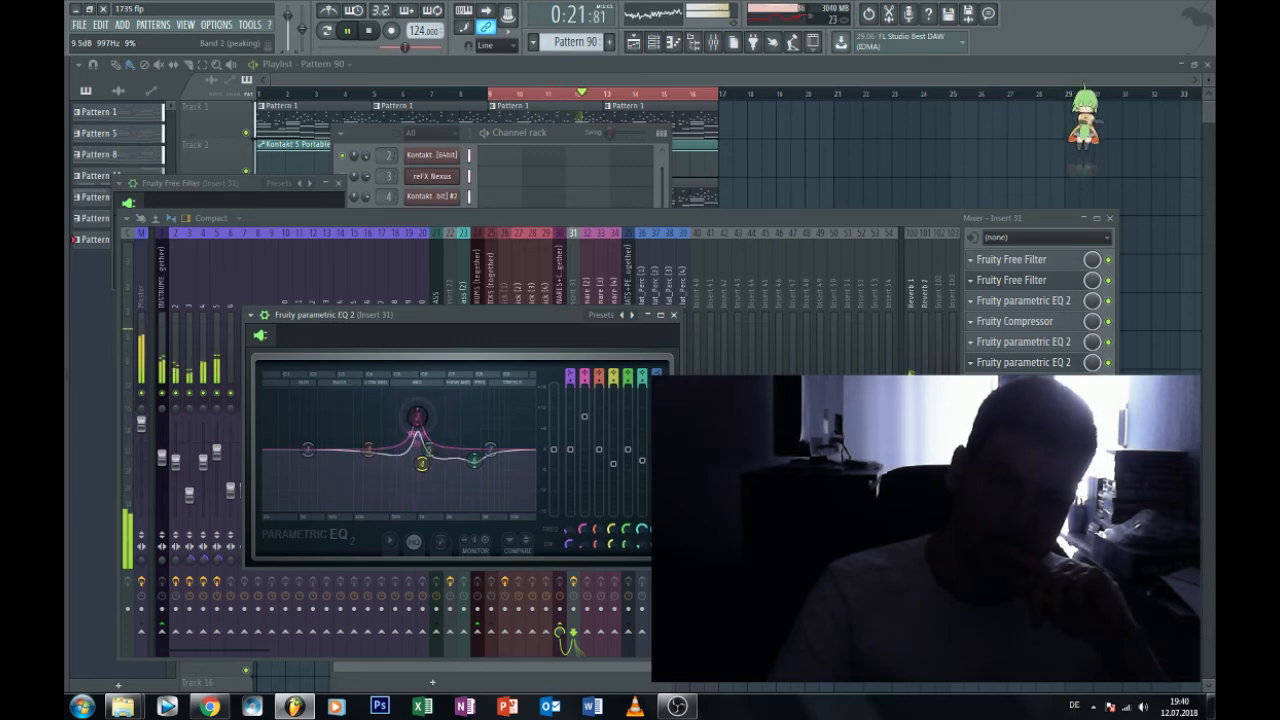
{"action": "left_click", "coordinate": [1038, 343]}
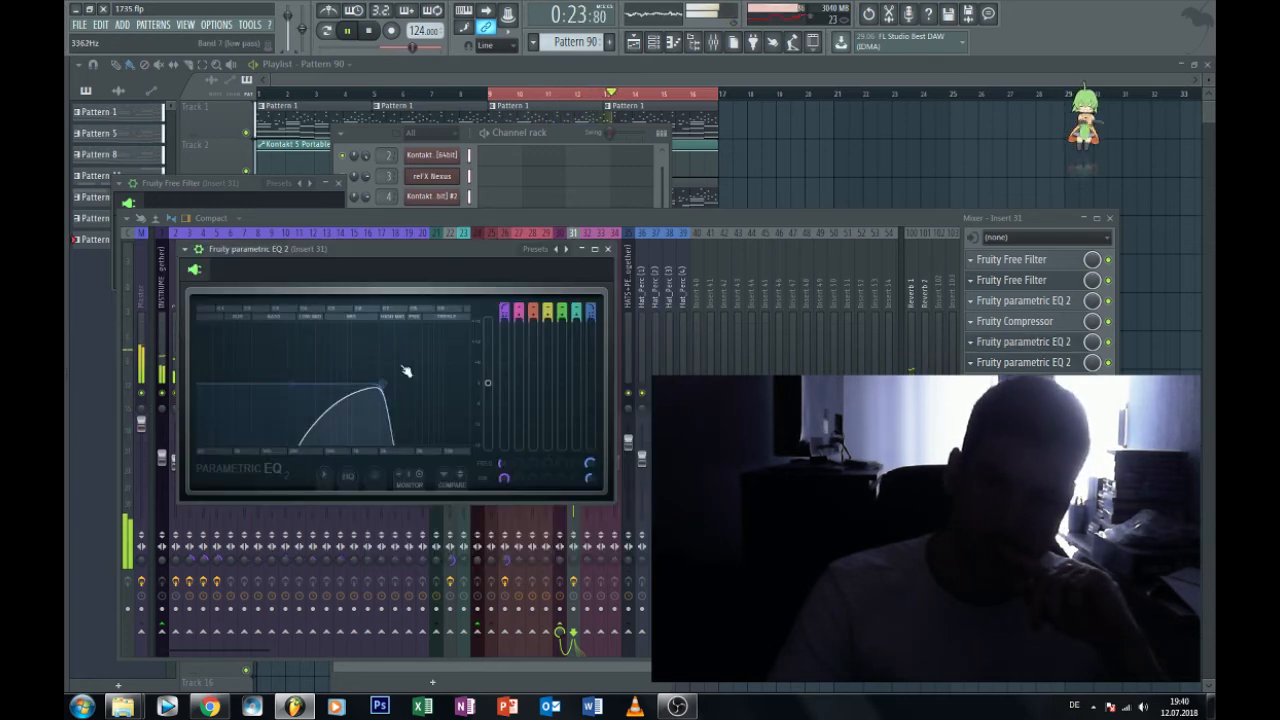
{"action": "mouse_move", "coordinate": [384, 386]}
{"action": "left_mouse_down"}
{"action": "mouse_move", "coordinate": [404, 383]}
{"action": "mouse_move", "coordinate": [388, 384]}
{"action": "left_mouse_up"}
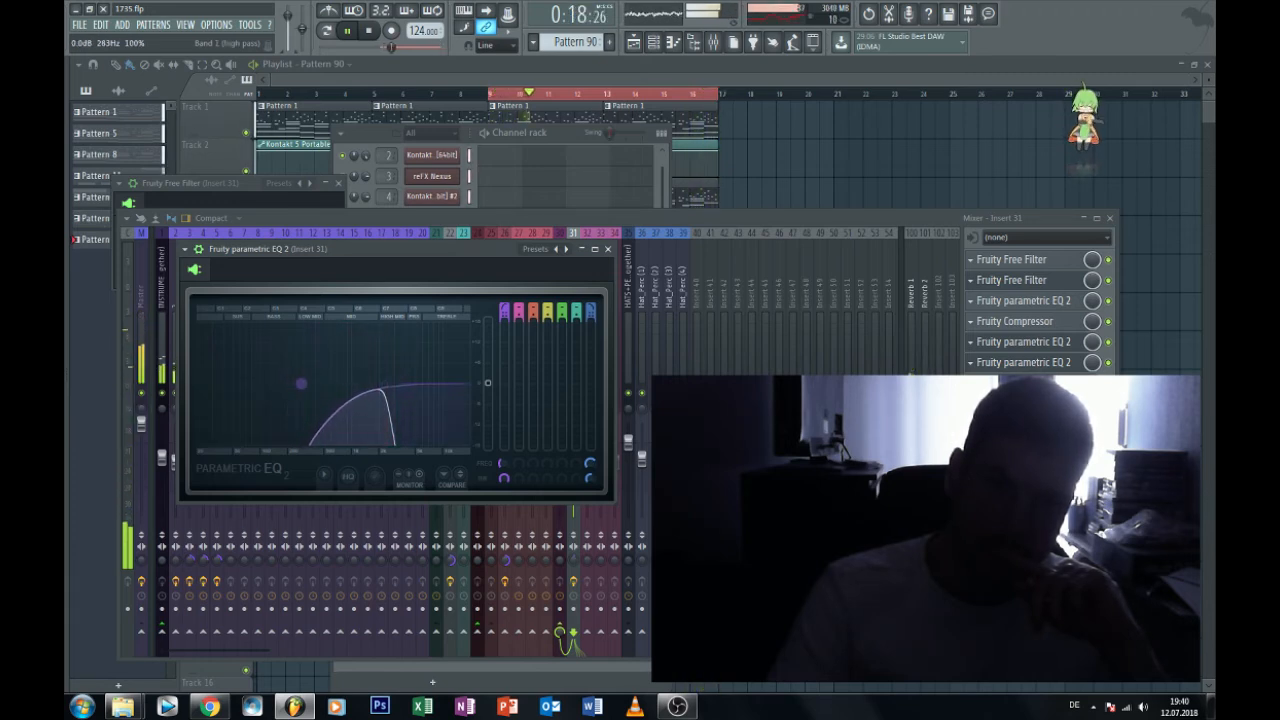
{"action": "mouse_move", "coordinate": [301, 383]}
{"action": "left_mouse_down"}
{"action": "mouse_move", "coordinate": [381, 384]}
{"action": "mouse_move", "coordinate": [289, 383]}
{"action": "left_mouse_up"}
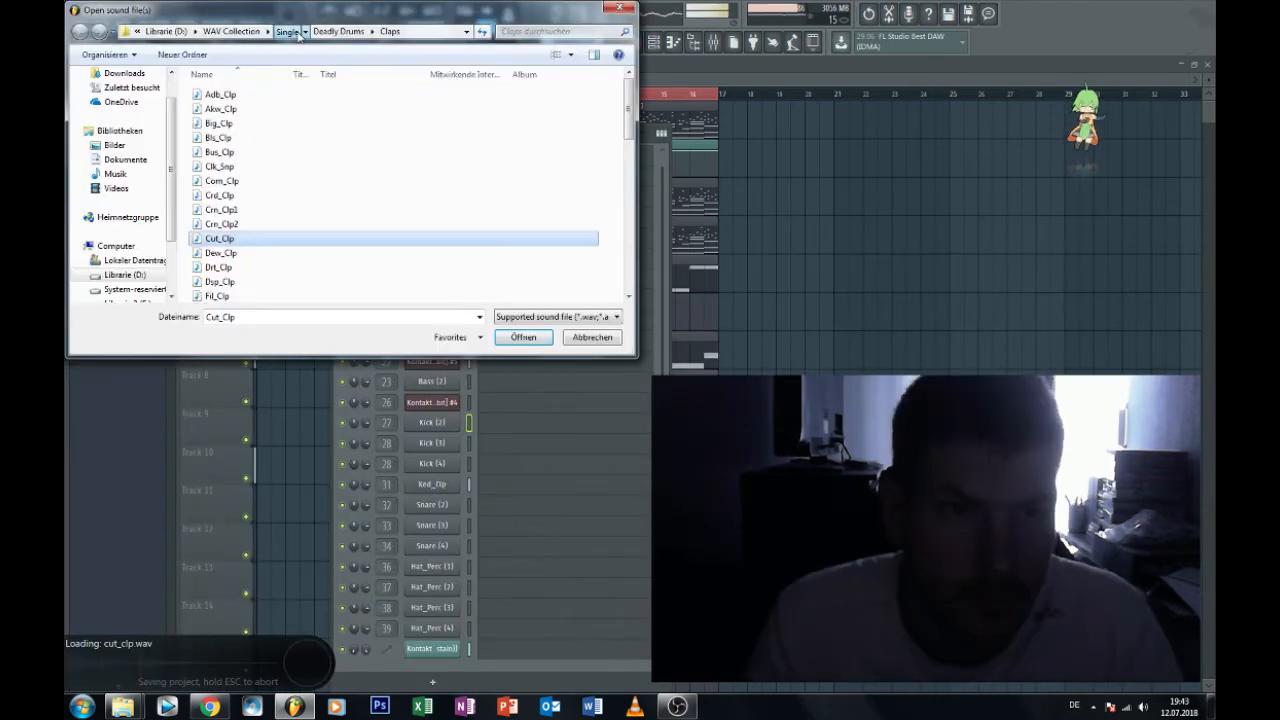
Browse the sound files to the Kickz folder of the HHS - Hi Tek, Nottz & Shawty Redd Kit.
{"action": "key", "text": "BackSpace"}
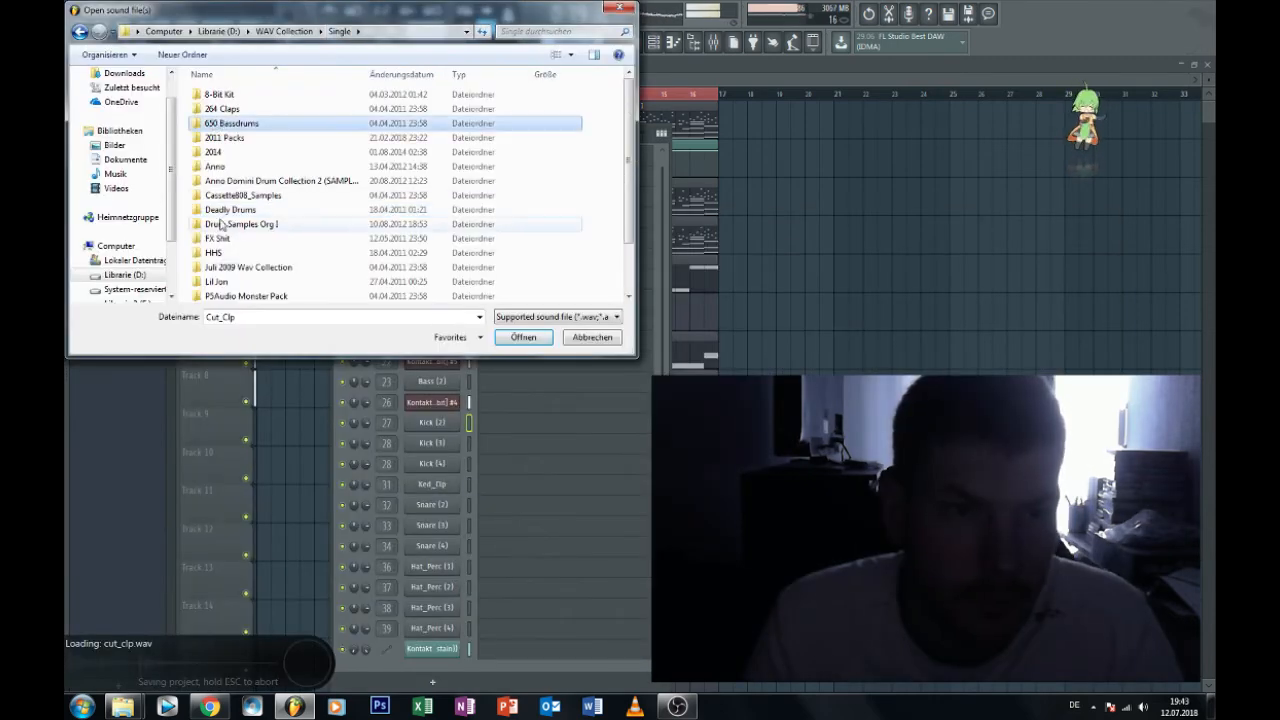
{"action": "double_click", "coordinate": [214, 253]}
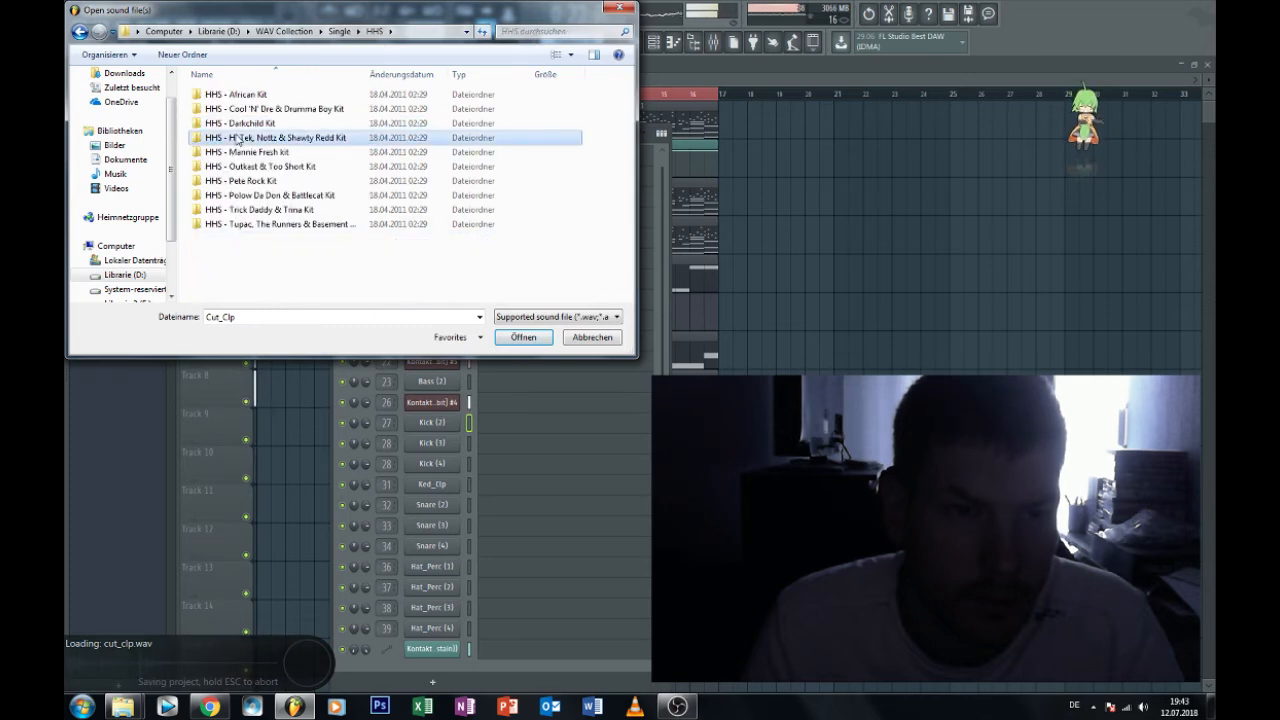
{"action": "double_click", "coordinate": [237, 138]}
{"action": "double_click", "coordinate": [223, 111]}
Audition kick samples in the Kickz folder from the first kicks up to Kick (16).
{"action": "left_click", "coordinate": [225, 124]}
{"action": "left_click", "coordinate": [226, 152]}
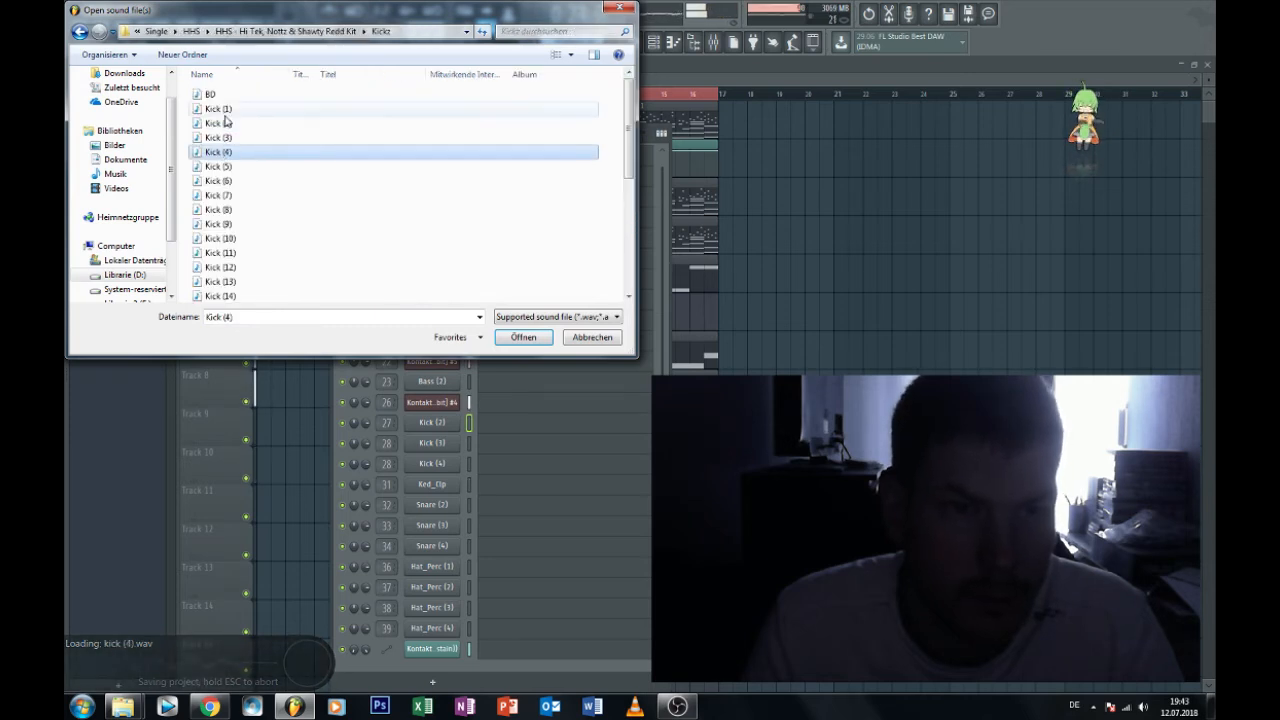
{"action": "left_click", "coordinate": [222, 109]}
{"action": "left_click", "coordinate": [220, 224]}
{"action": "left_click", "coordinate": [220, 195]}
{"action": "left_click", "coordinate": [222, 239]}
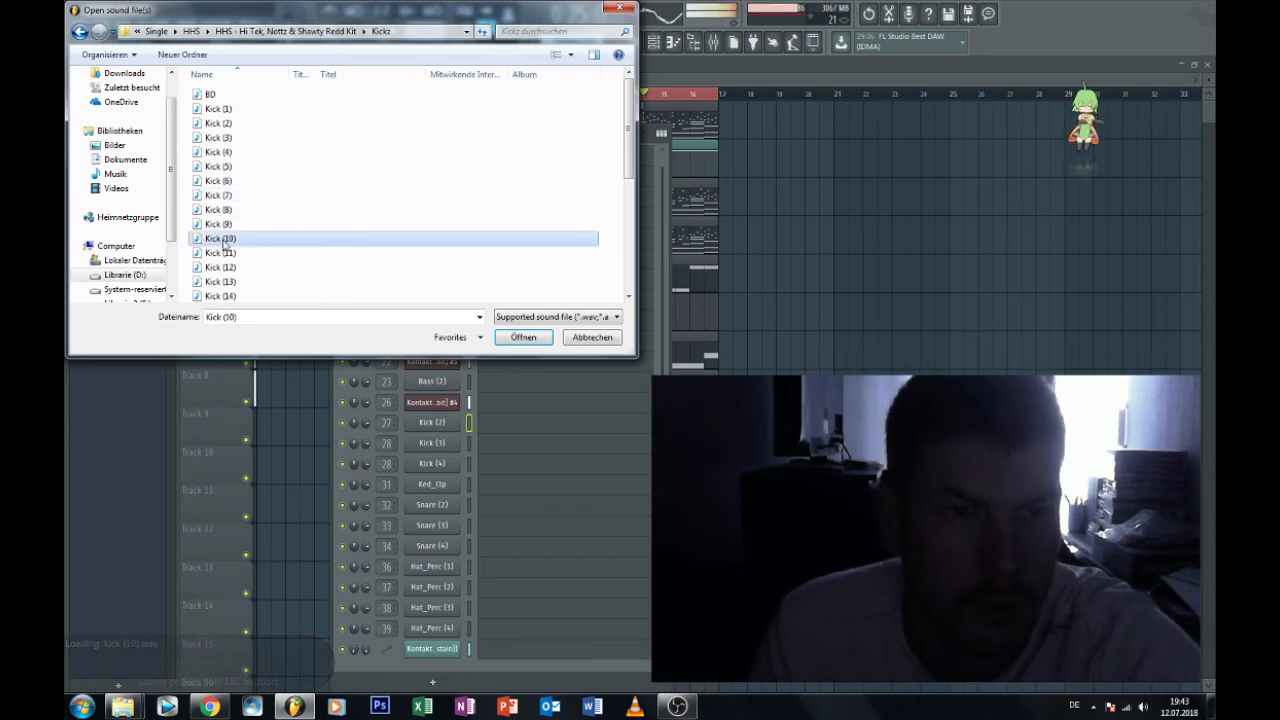
{"action": "left_click", "coordinate": [225, 269]}
{"action": "scroll", "coordinate": [225, 270], "scroll_direction": "down", "scroll_amount": 1}
{"action": "left_click", "coordinate": [225, 268]}
{"action": "left_click", "coordinate": [230, 294]}
{"action": "scroll", "coordinate": [230, 288], "scroll_direction": "down", "scroll_amount": 4}
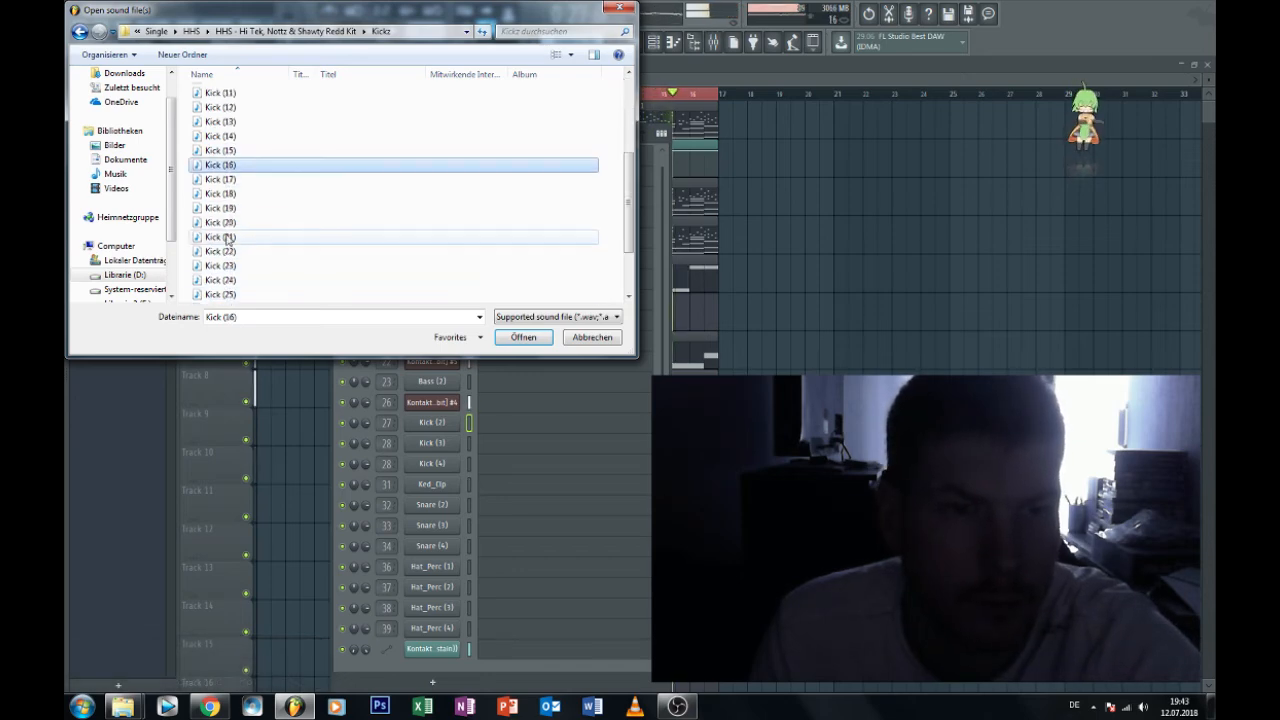
Compare the samples Kick (16) to Kick (18) and load Kick (16) into the channel routed to mixer insert 27.
{"action": "left_click", "coordinate": [229, 181]}
{"action": "left_click", "coordinate": [230, 167]}
{"action": "left_click", "coordinate": [229, 182]}
{"action": "left_click", "coordinate": [229, 196]}
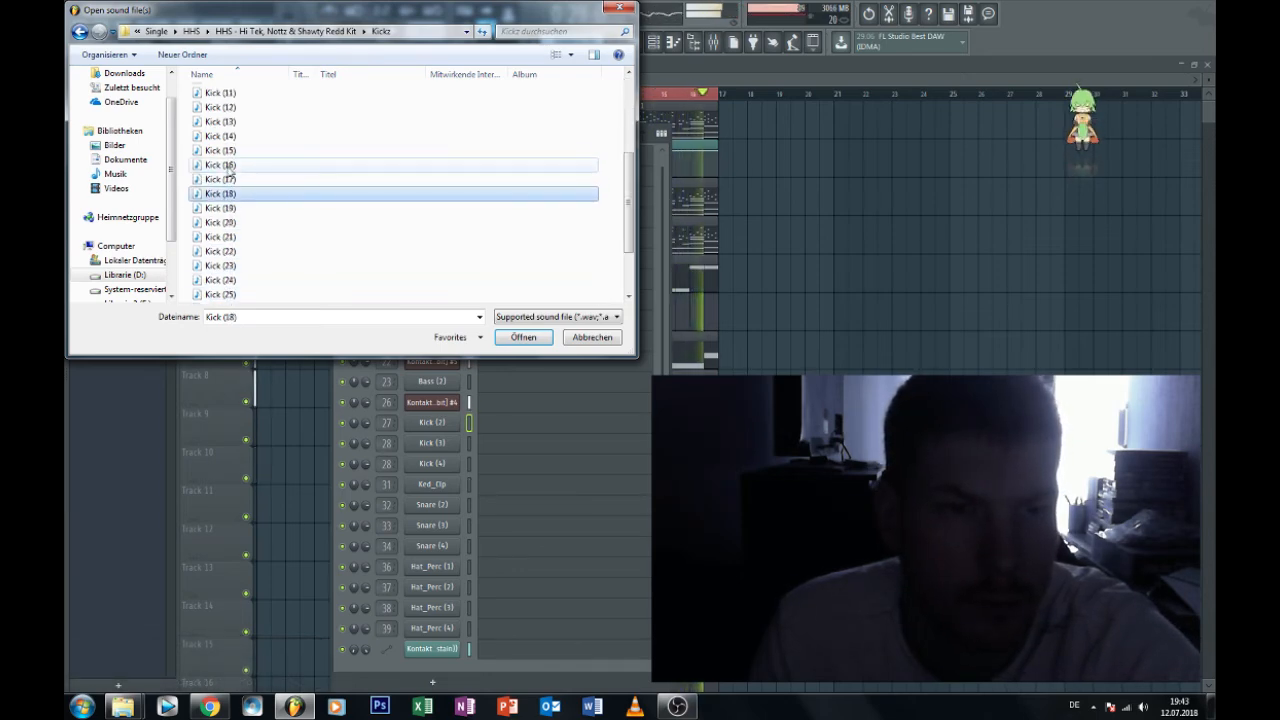
{"action": "double_click", "coordinate": [229, 168]}
Preview Kick (16) at C4 in its piano roll, stop playback and close the piano roll.
{"action": "left_click", "coordinate": [483, 422]}
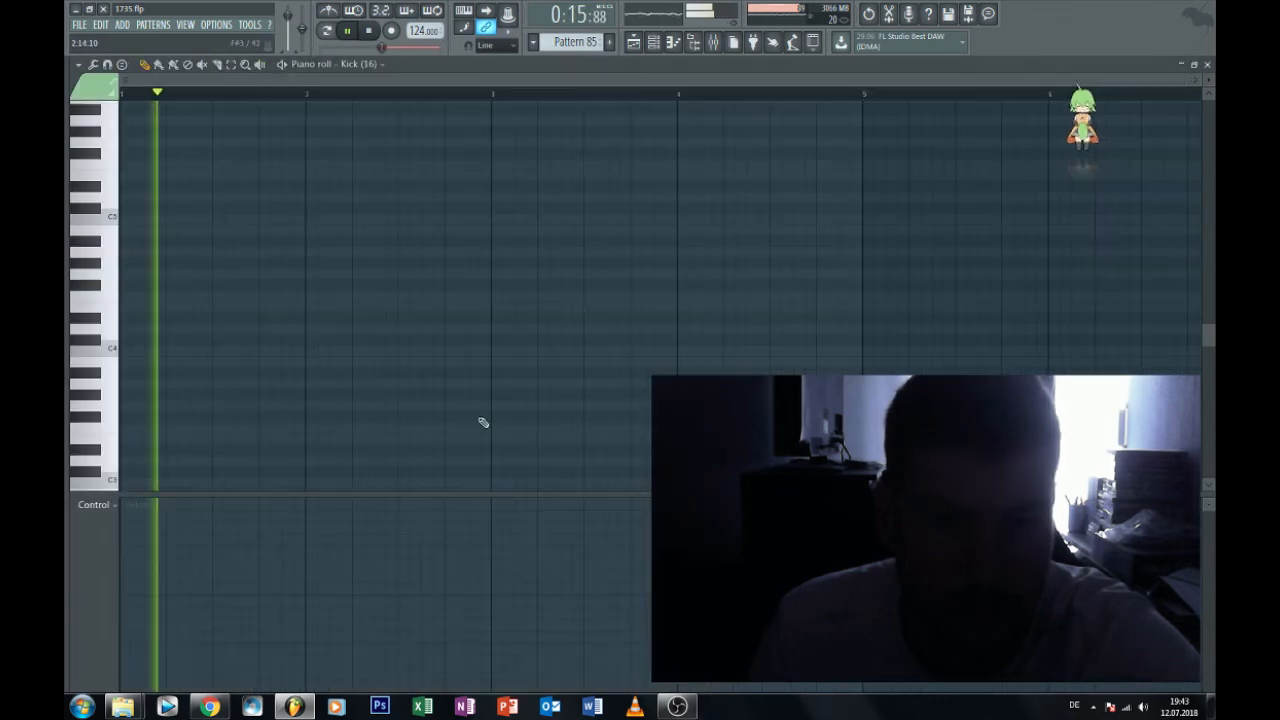
{"action": "left_click", "coordinate": [113, 349]}
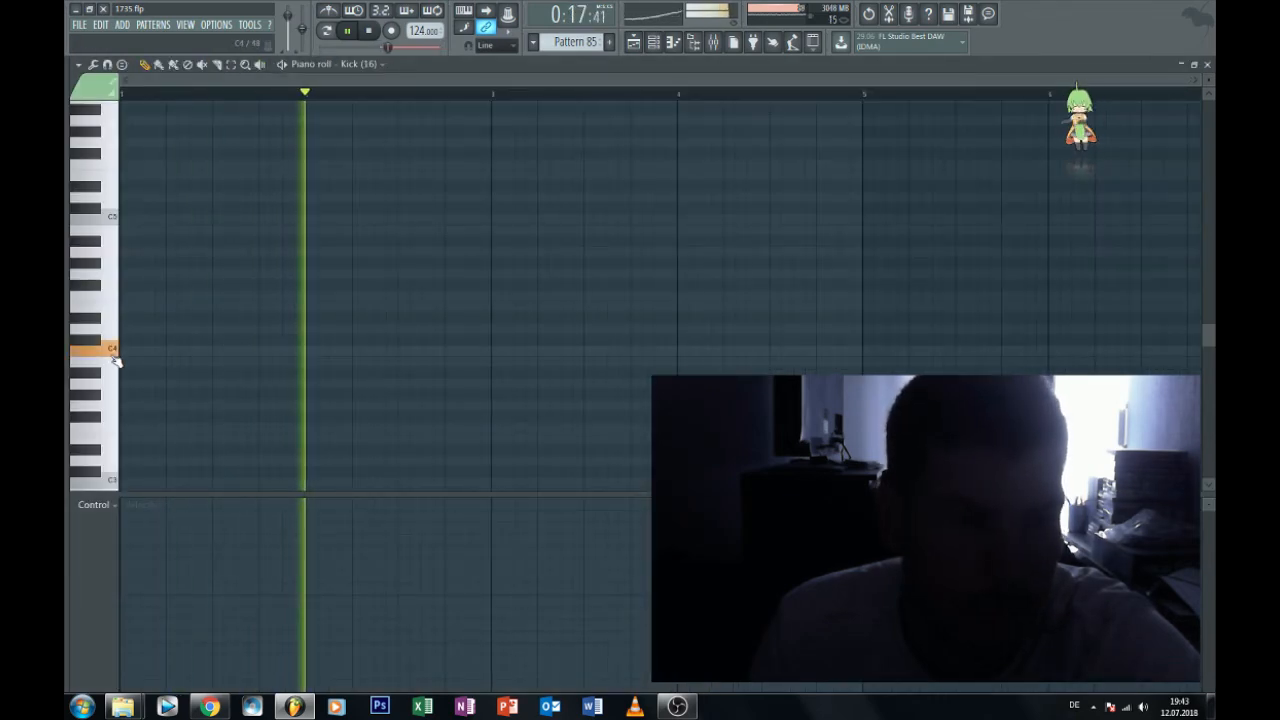
{"action": "left_click", "coordinate": [370, 32]}
{"action": "left_click", "coordinate": [1207, 64]}
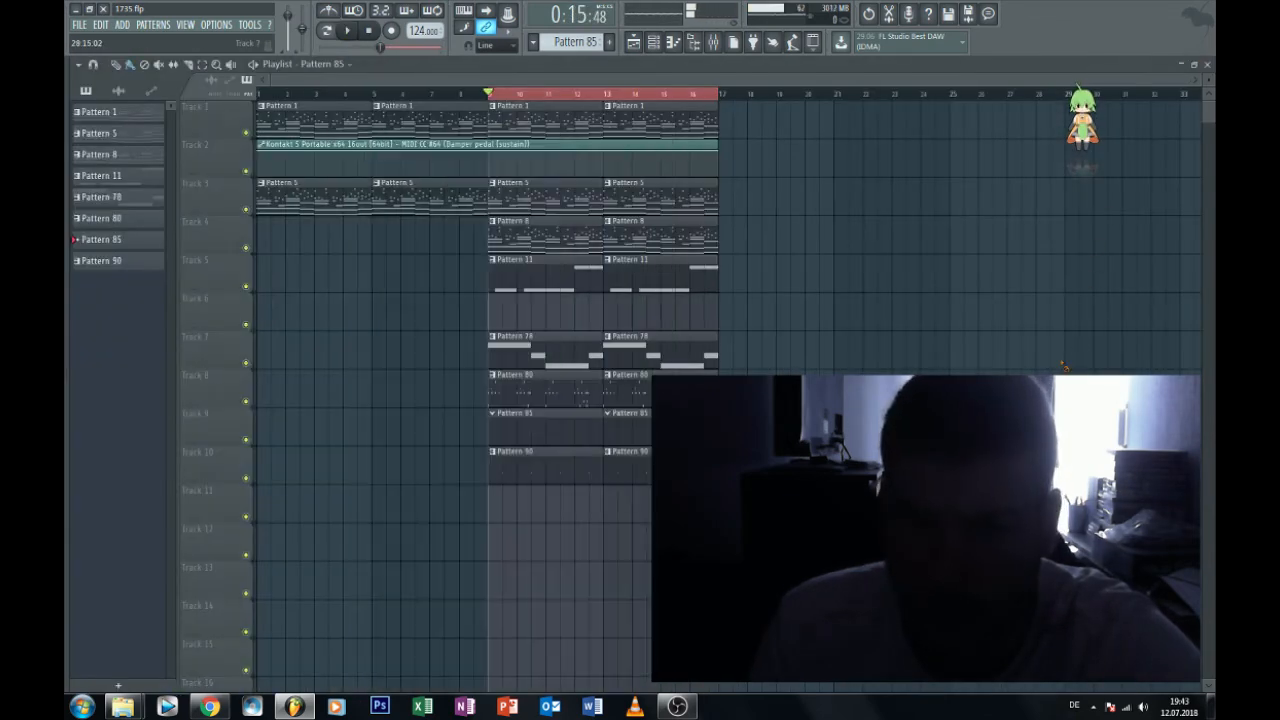
Open Pattern 85 from the playlist and inspect the Kick (16) channel's sample settings.
{"action": "double_click", "coordinate": [540, 437]}
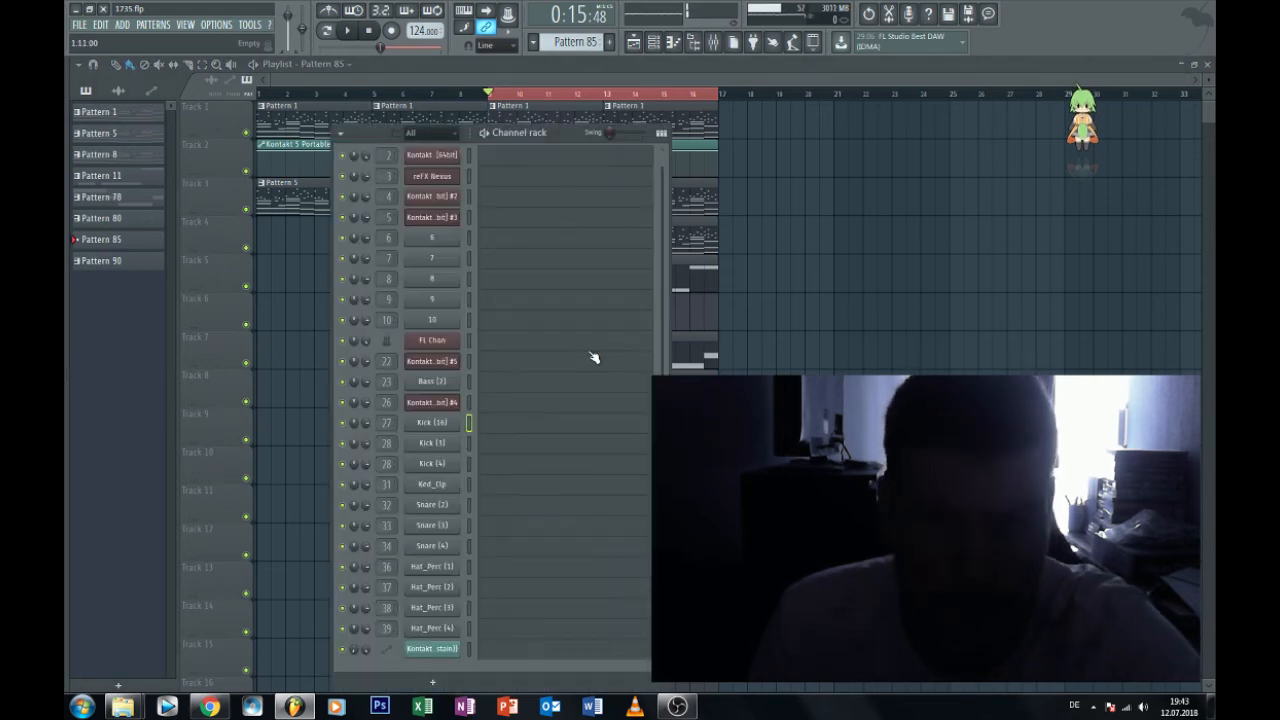
{"action": "left_click", "coordinate": [456, 423]}
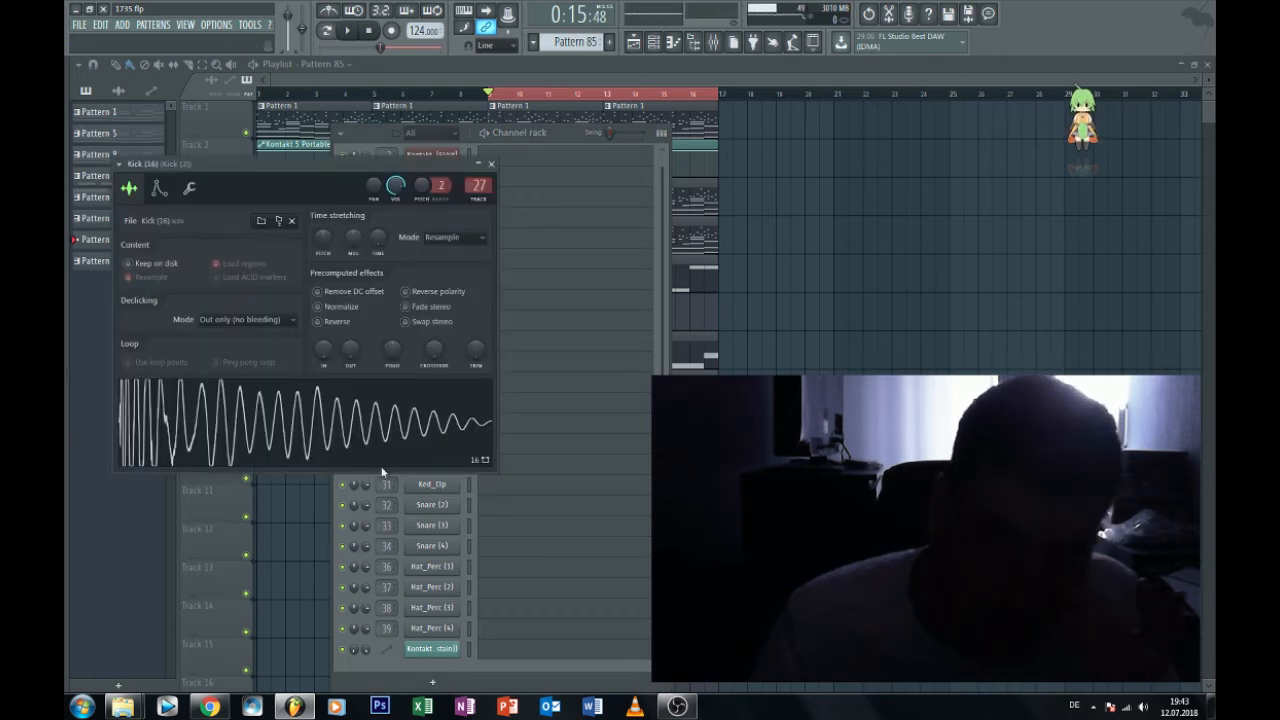
{"action": "right_click", "coordinate": [870, 389]}
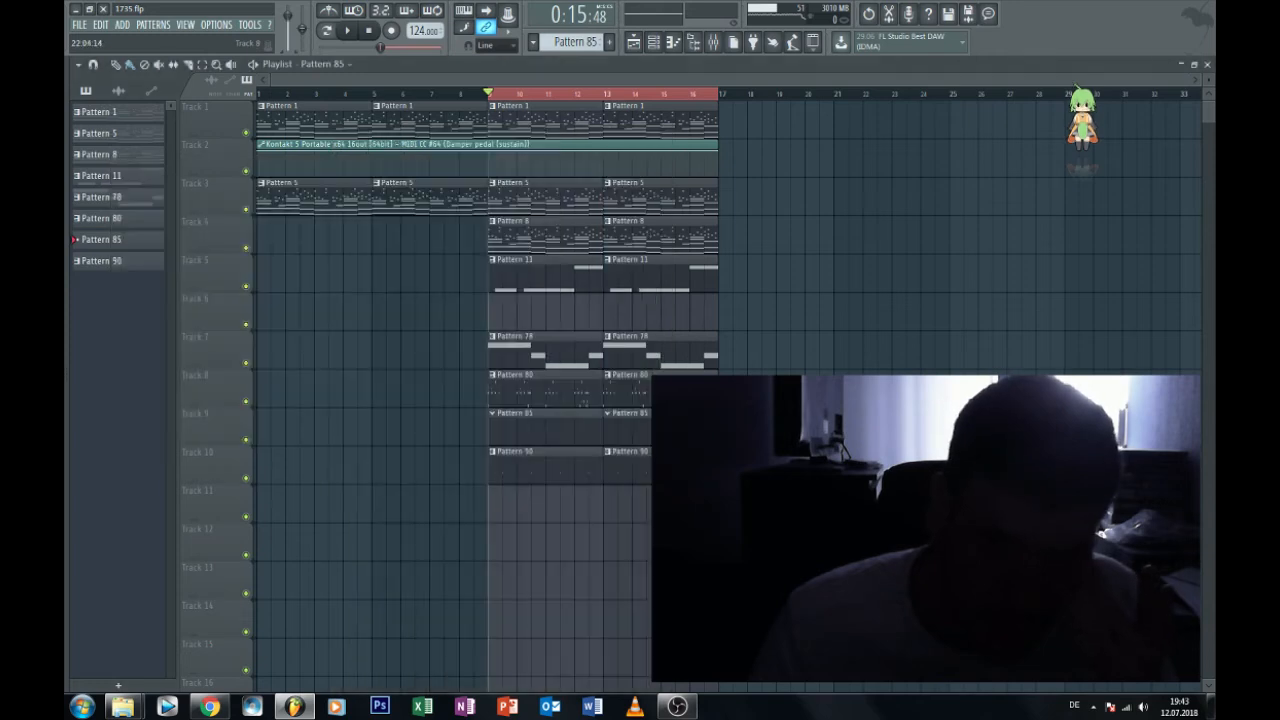
{"action": "double_click", "coordinate": [515, 422]}
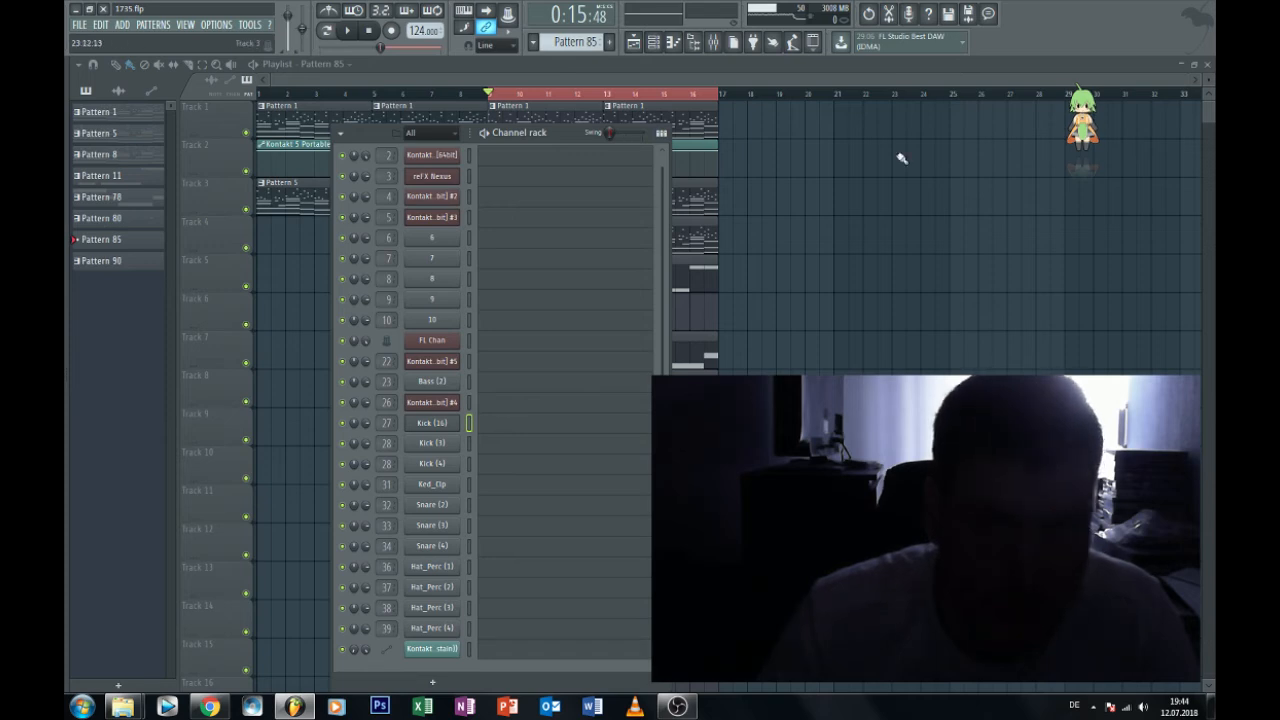
Mute playlist tracks 7, 8 and 10 and start song playback.
{"action": "key", "text": "F6"}
{"action": "left_click", "coordinate": [246, 363]}
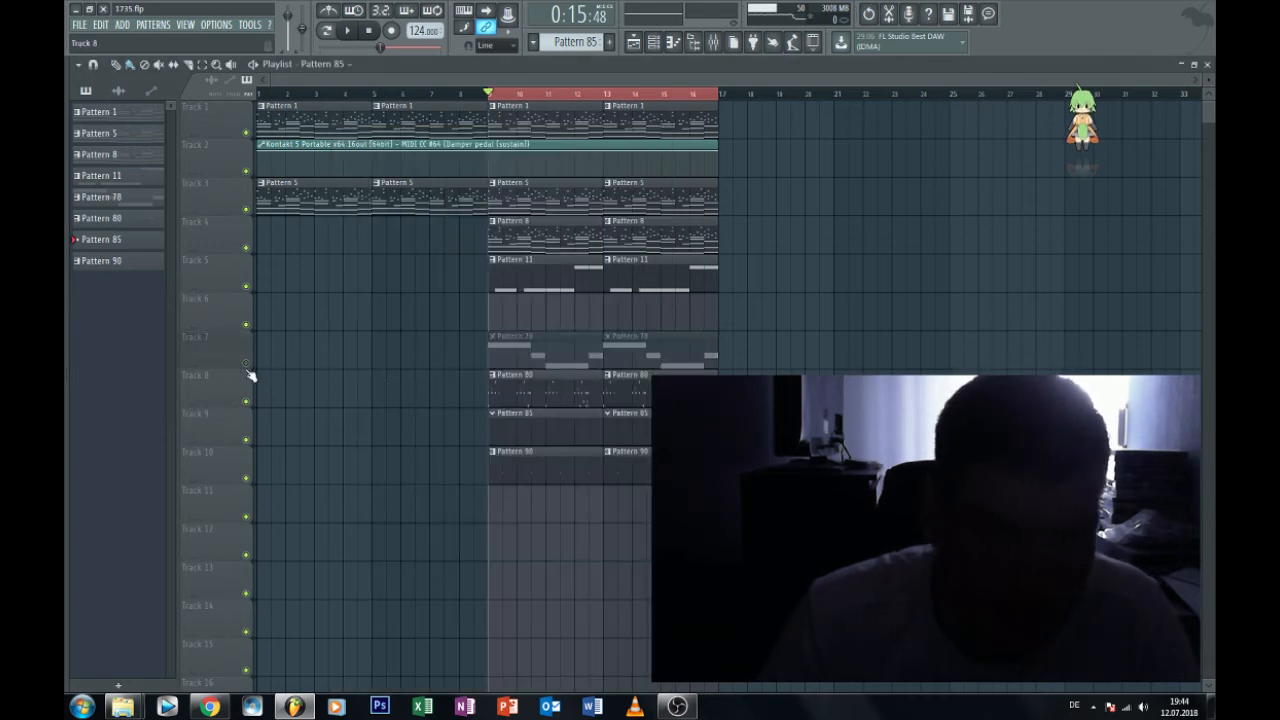
{"action": "left_click", "coordinate": [247, 401]}
{"action": "left_click", "coordinate": [246, 478]}
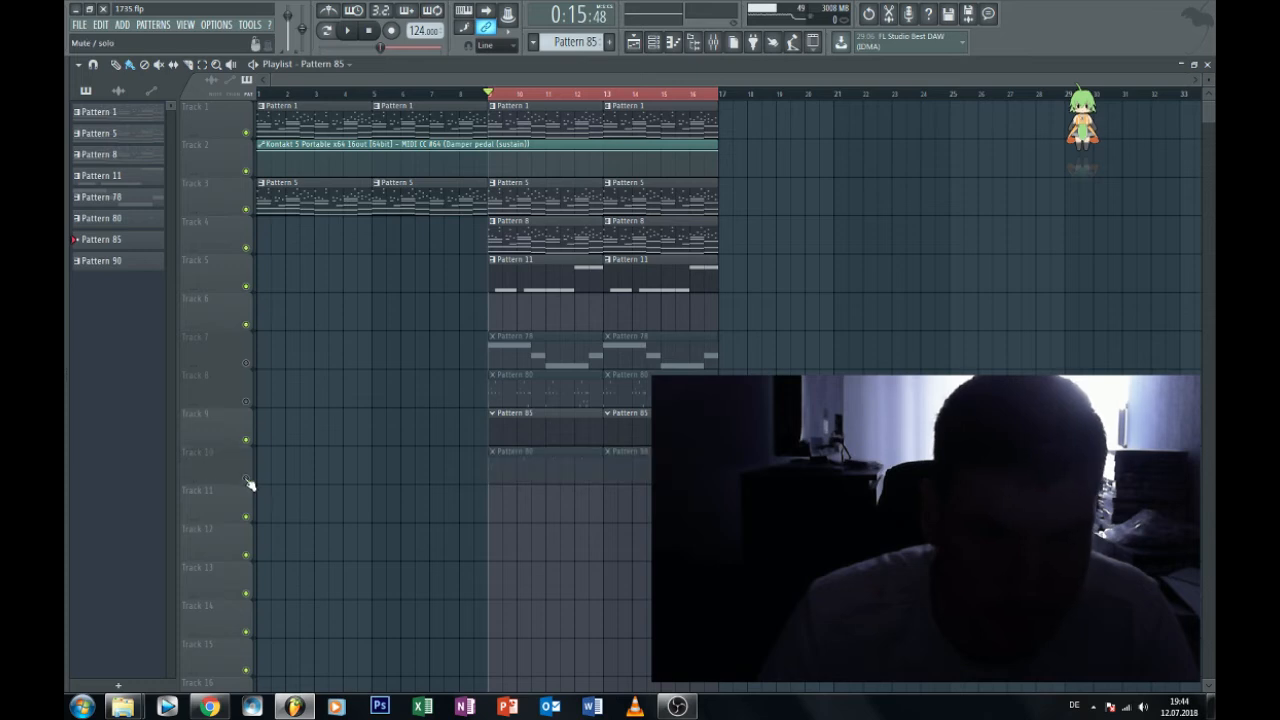
{"action": "left_click", "coordinate": [347, 36]}
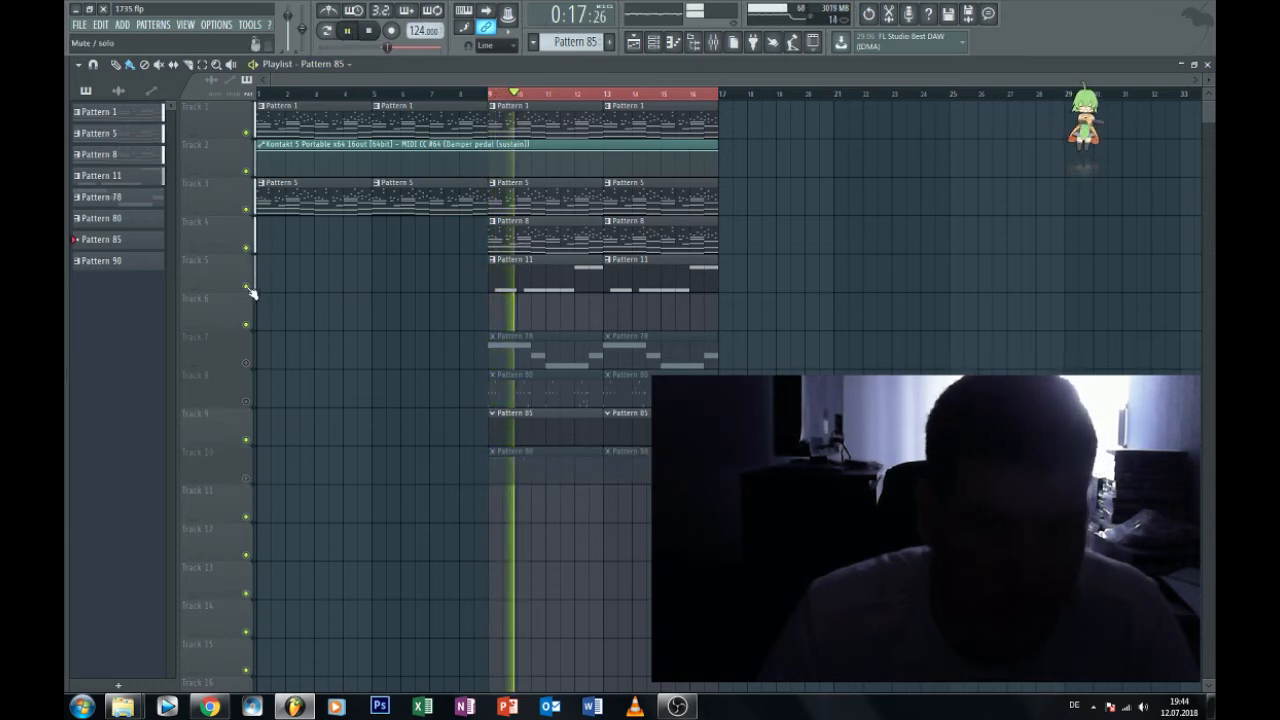
Draw a one-beat C#5 note for Kick (16) at the start of Pattern 85 and unmute playlist track 10.
{"action": "key", "text": "F6"}
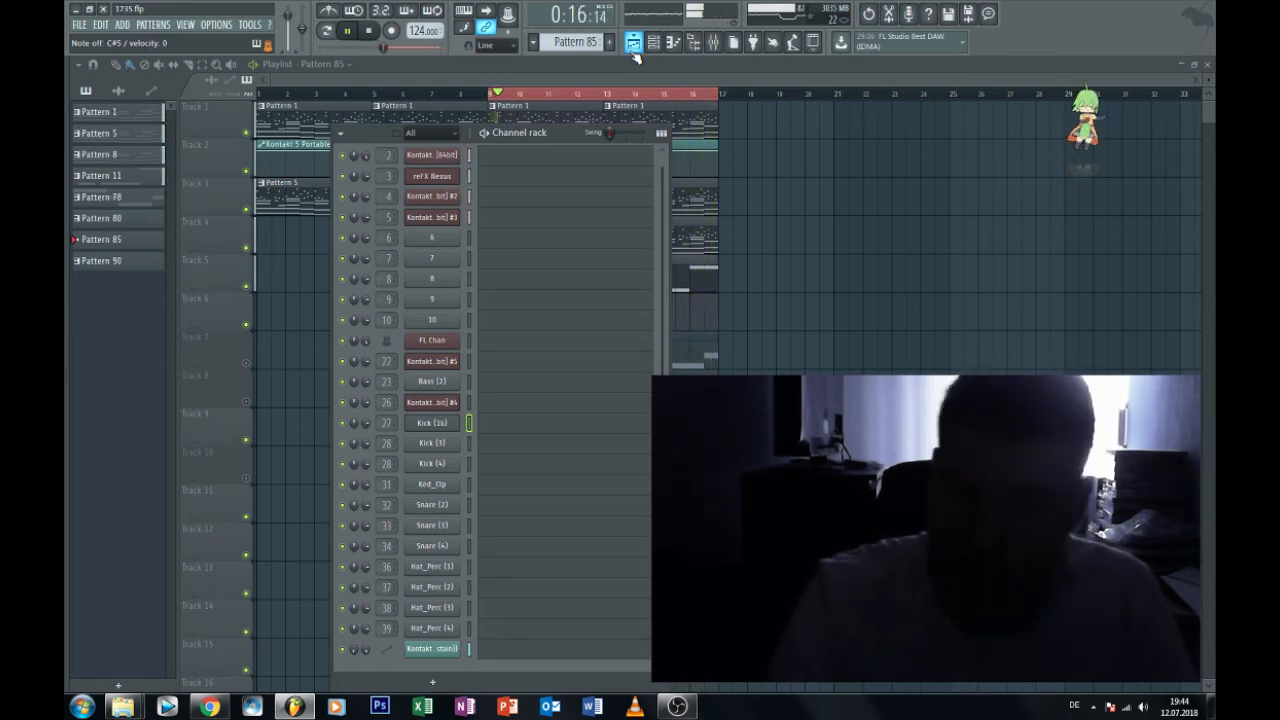
{"action": "left_click", "coordinate": [505, 410]}
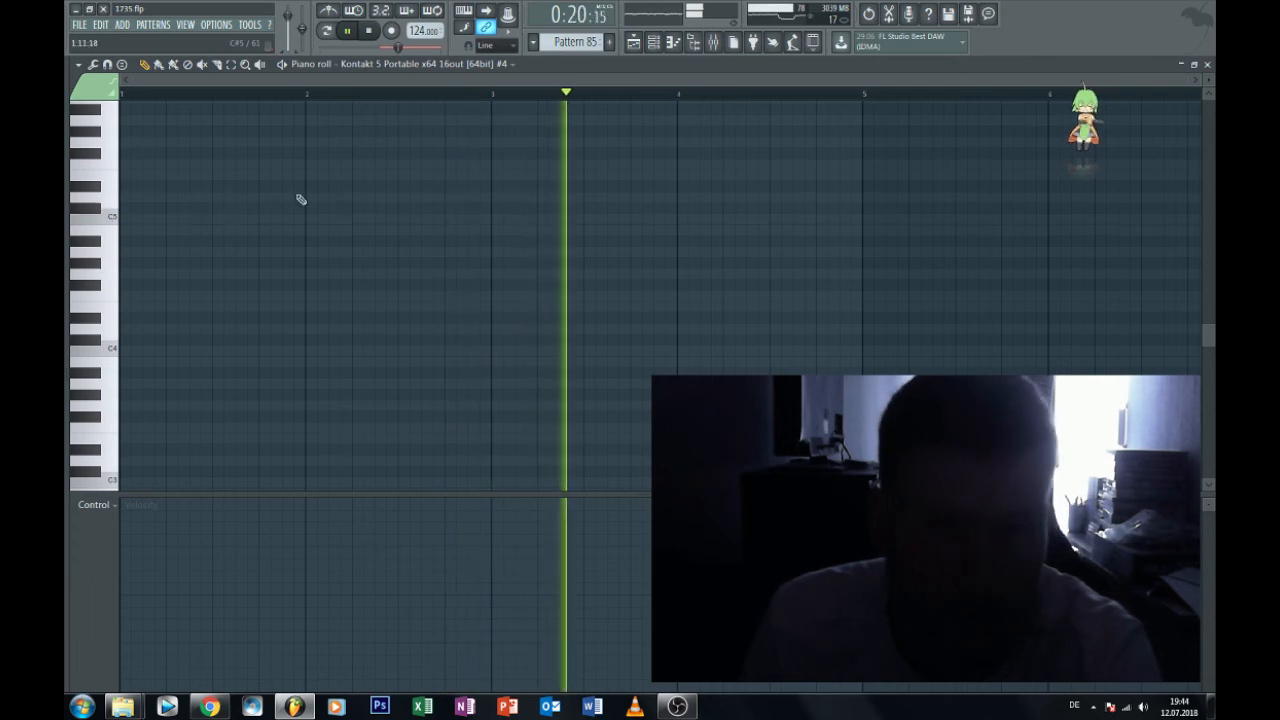
{"action": "left_click", "coordinate": [1207, 65]}
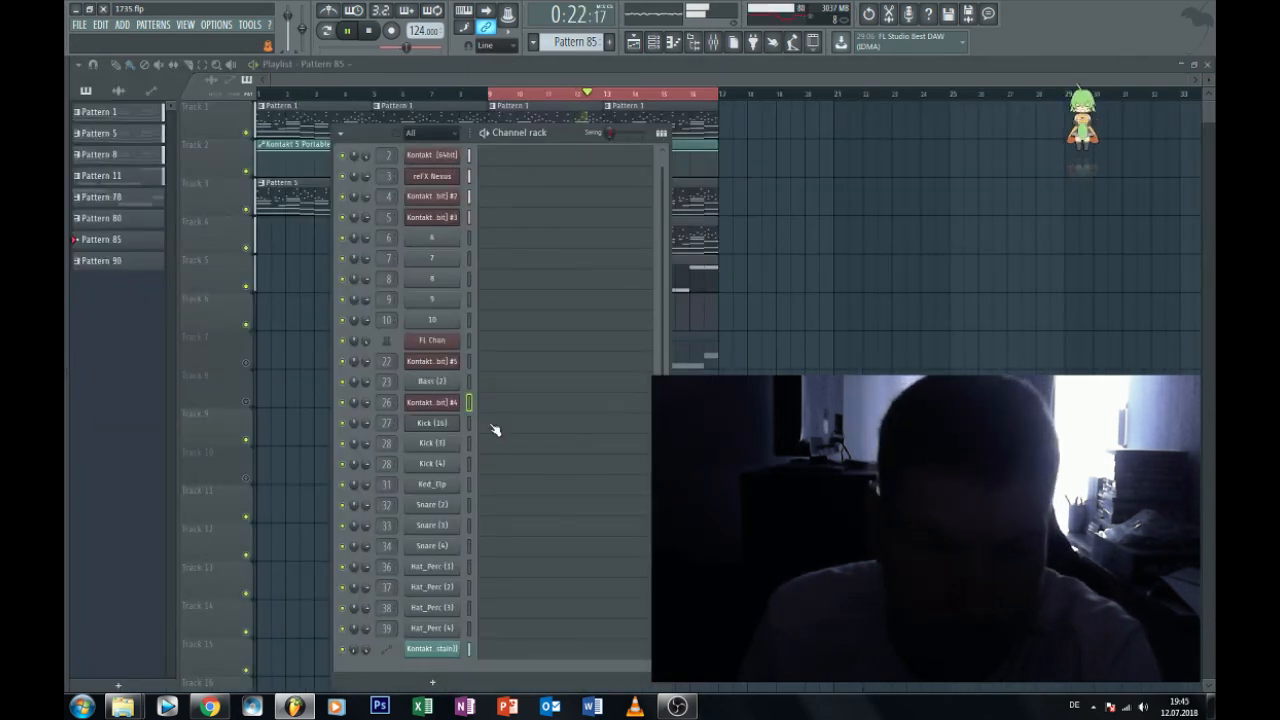
{"action": "left_click", "coordinate": [494, 430]}
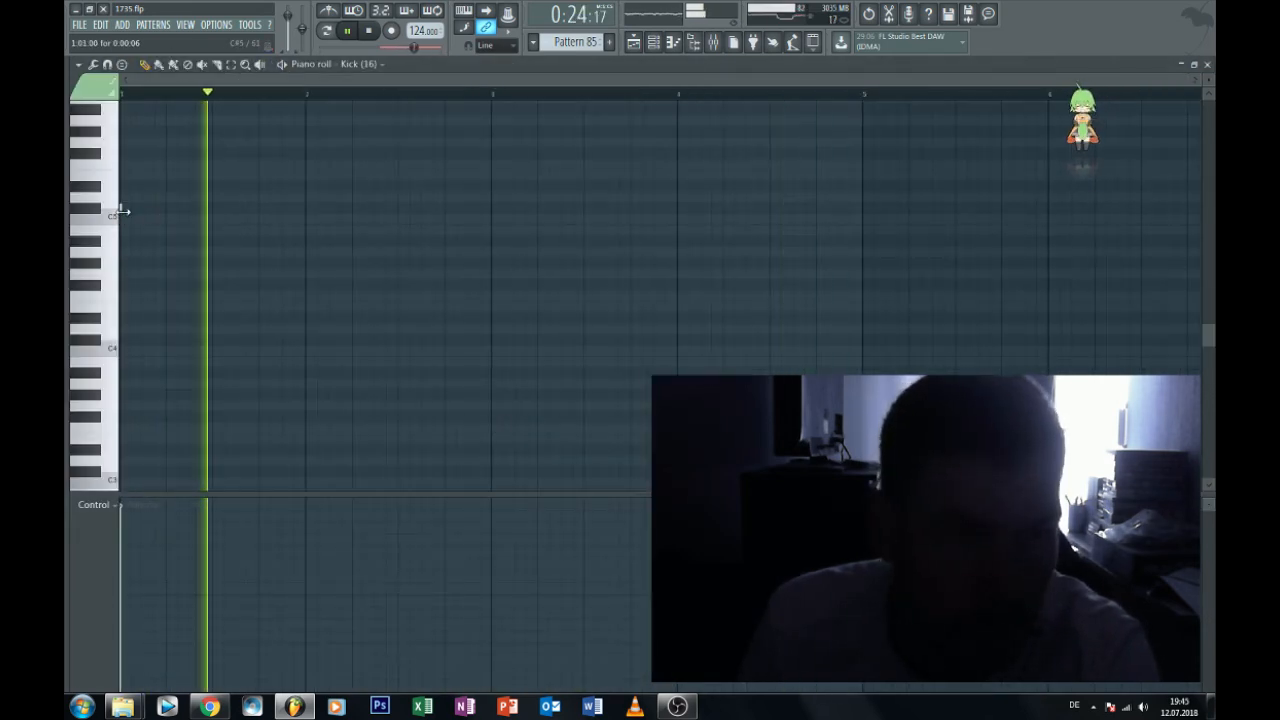
{"action": "left_click_drag", "start_coordinate": [123, 211], "coordinate": [168, 210]}
{"action": "left_click", "coordinate": [332, 31]}
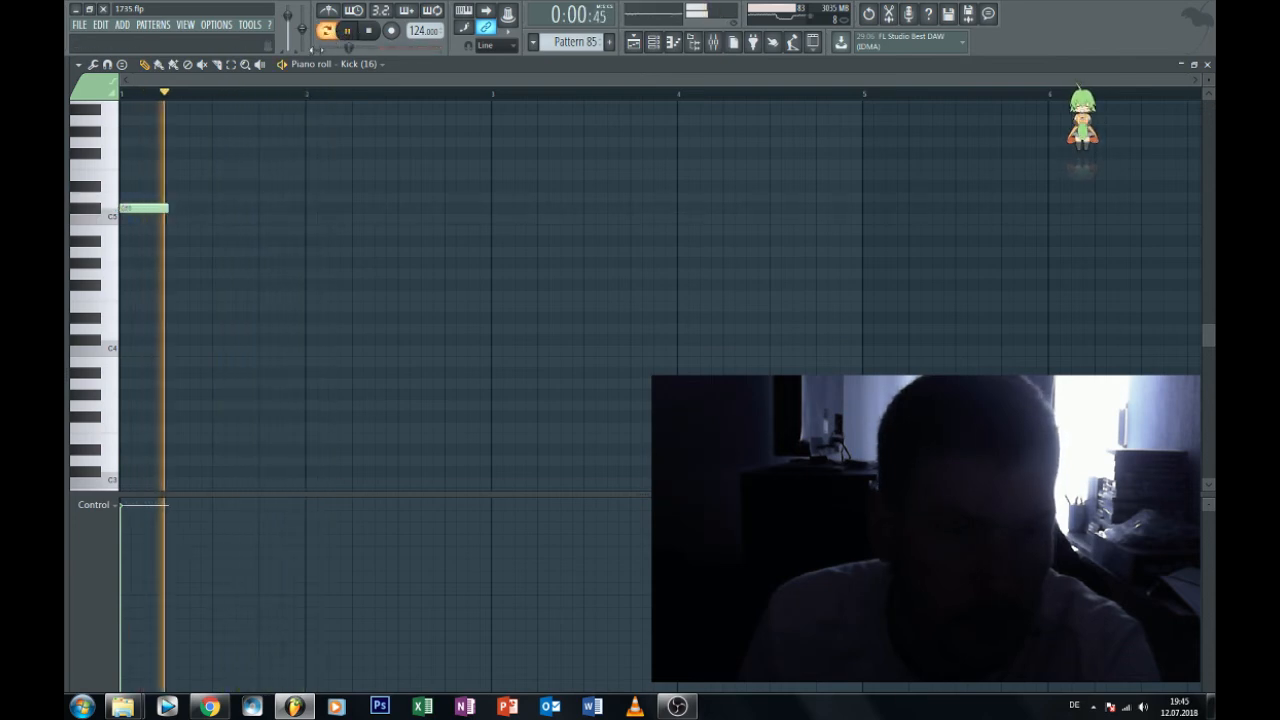
{"action": "scroll", "coordinate": [346, 169], "scroll_direction": "up", "scroll_amount": 2}
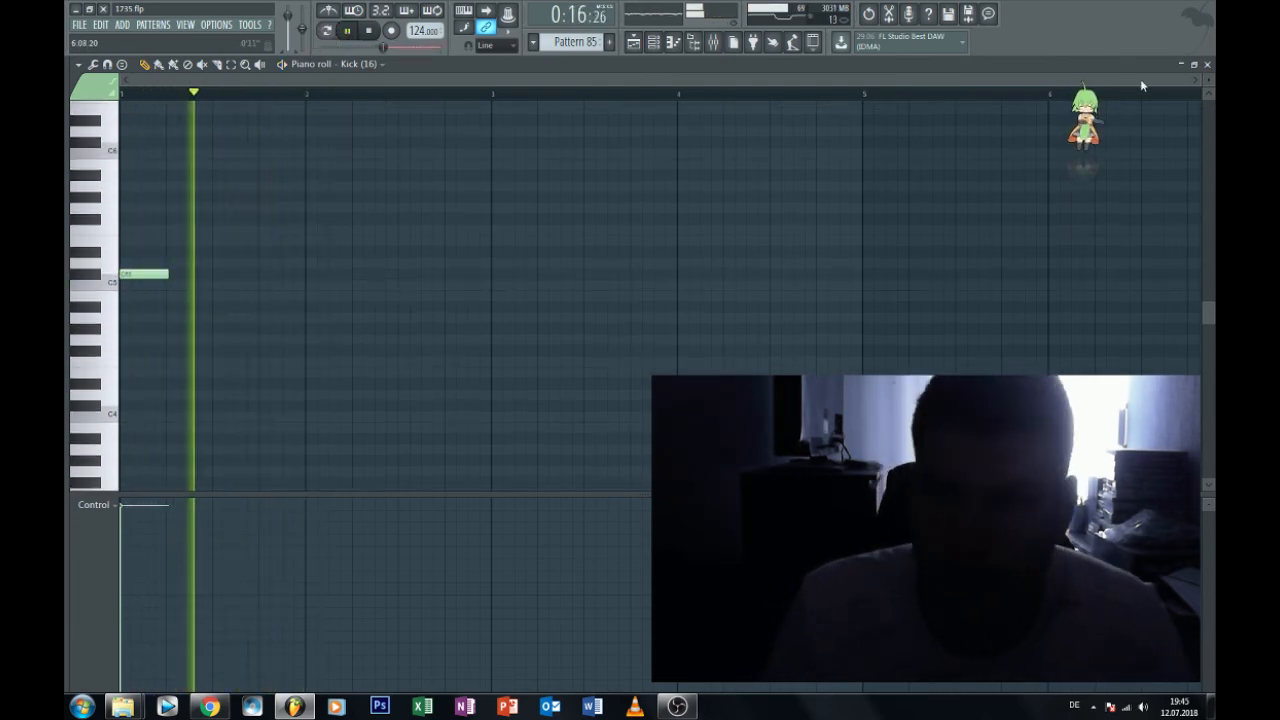
{"action": "left_click", "coordinate": [1207, 65]}
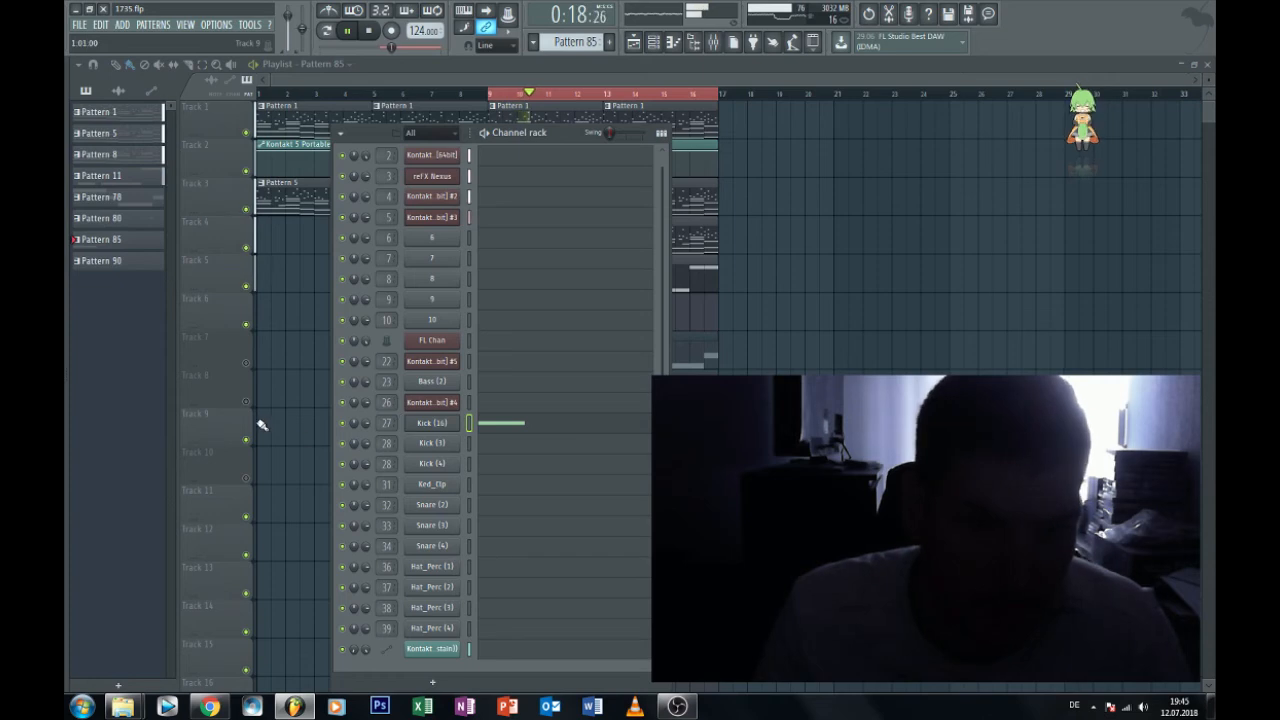
{"action": "left_click", "coordinate": [246, 478]}
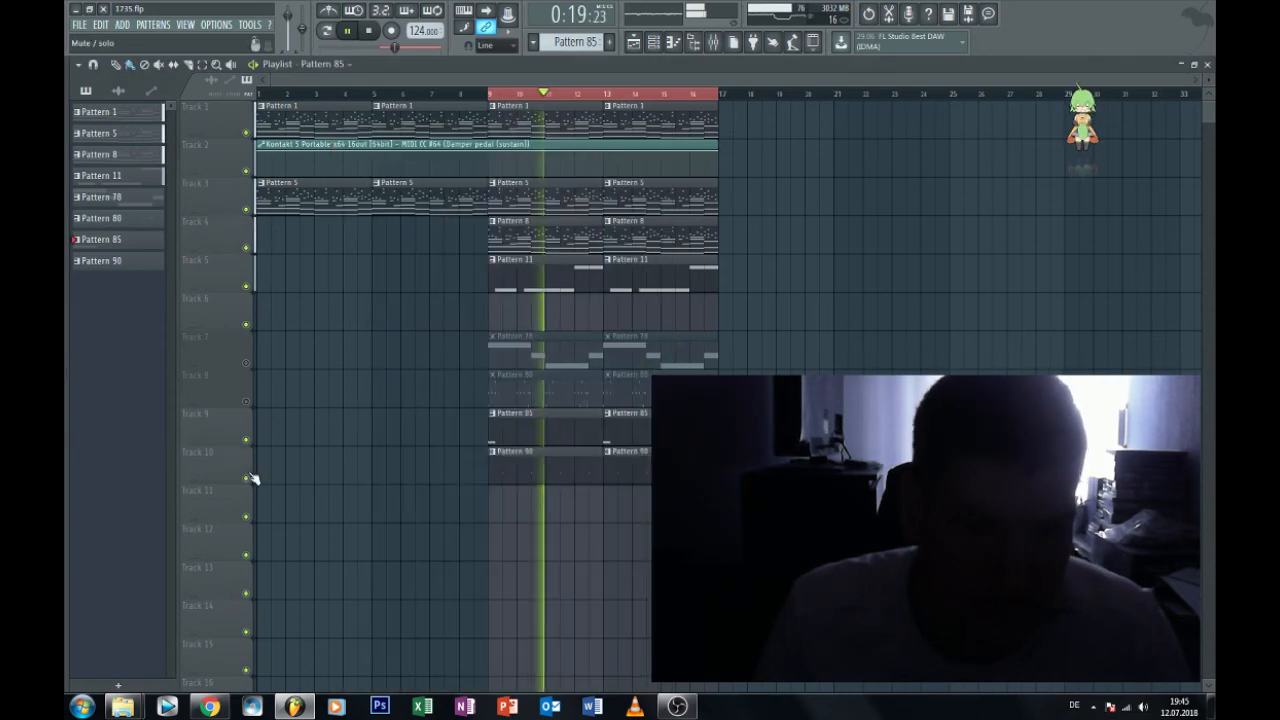
Shorten the C#5 kick note at the start of Pattern 85 to slightly more than one step.
{"action": "double_click", "coordinate": [517, 441]}
{"action": "left_click", "coordinate": [135, 272]}
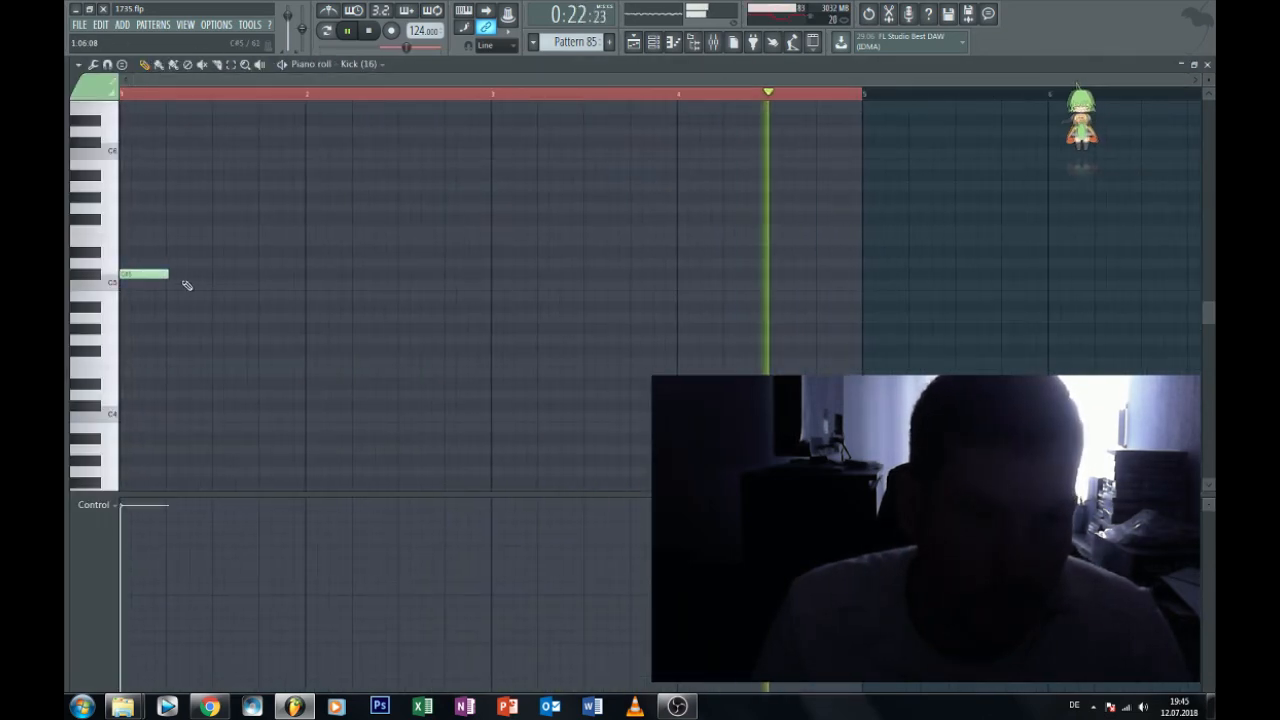
{"action": "left_click_drag", "start_coordinate": [170, 272], "coordinate": [132, 273]}
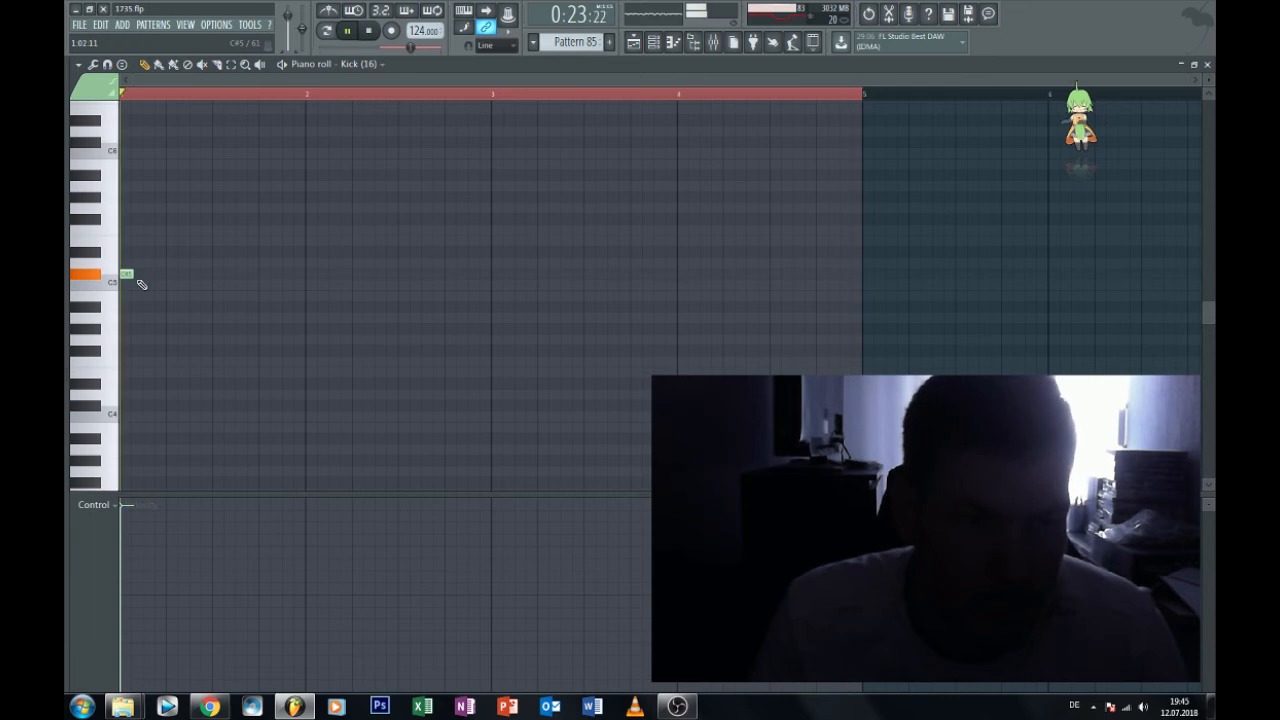
Add short C#5 kick notes on beat 2 of bar 2, steps 1, 3 and 5 of bar 3, and steps 5 and 11 of bar 4.
{"action": "left_click", "coordinate": [358, 273]}
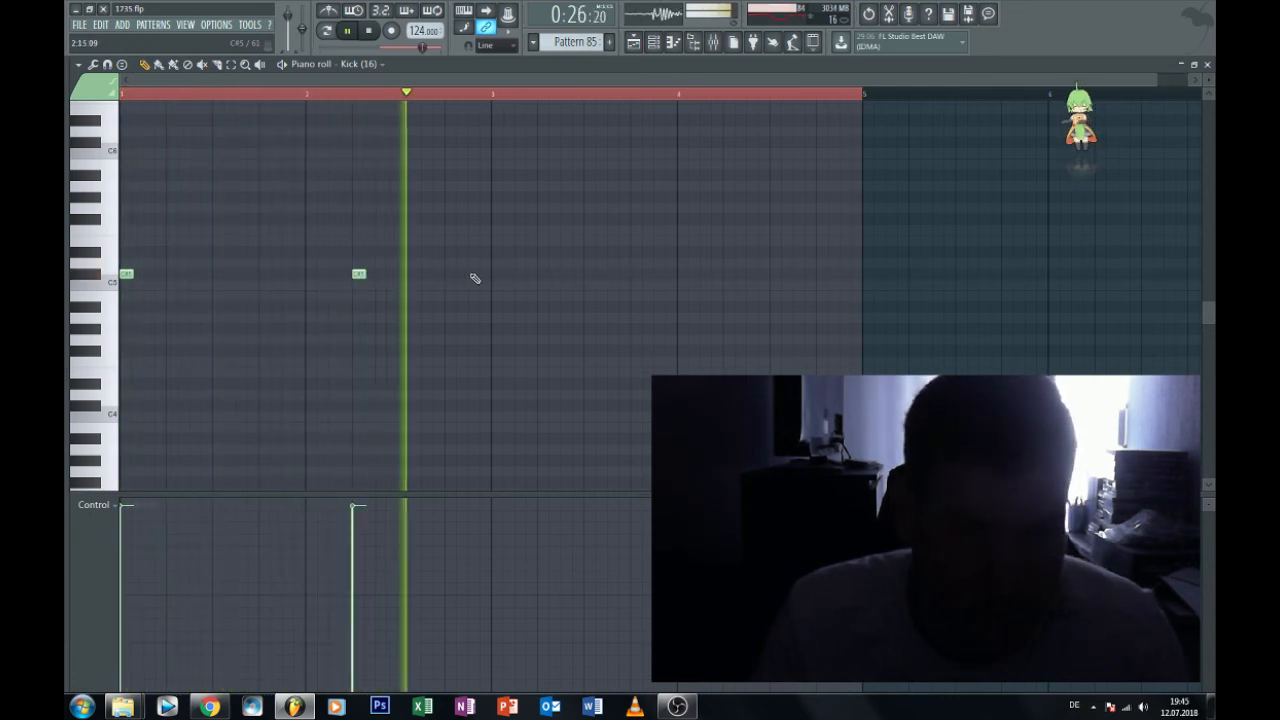
{"action": "left_click", "coordinate": [497, 273]}
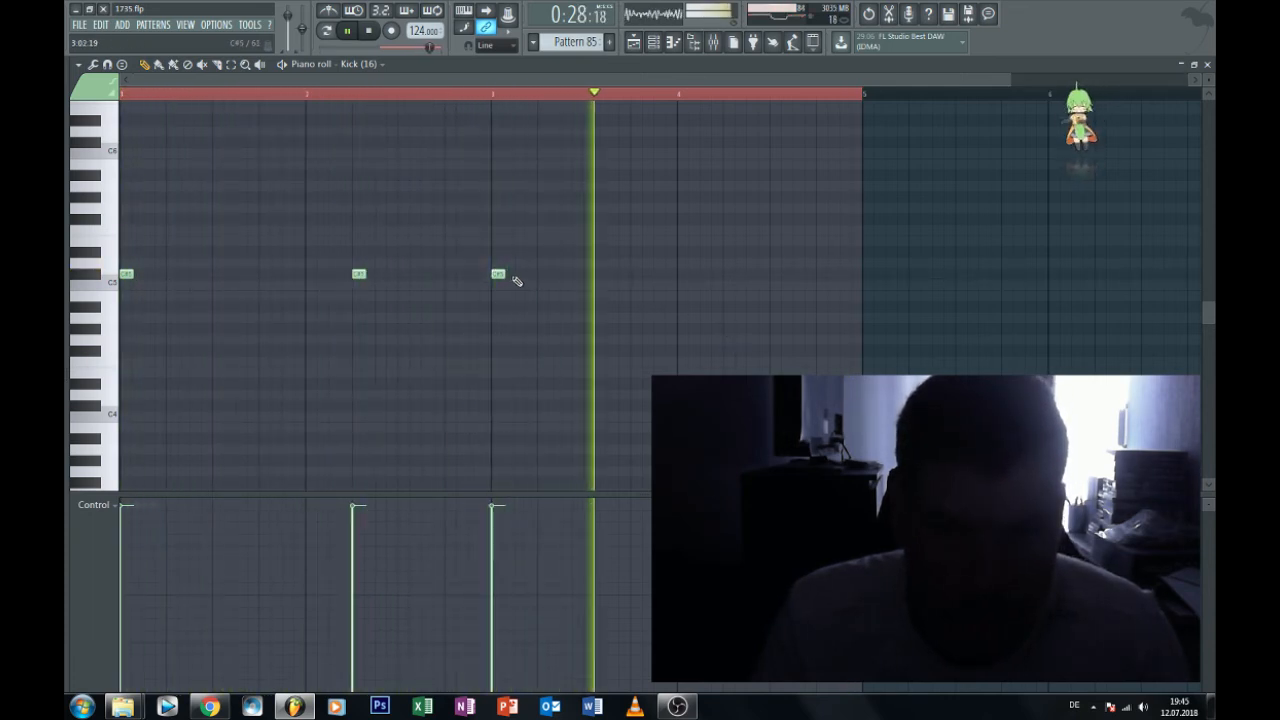
{"action": "left_click", "coordinate": [521, 273]}
{"action": "left_click", "coordinate": [544, 273]}
{"action": "left_click", "coordinate": [730, 273]}
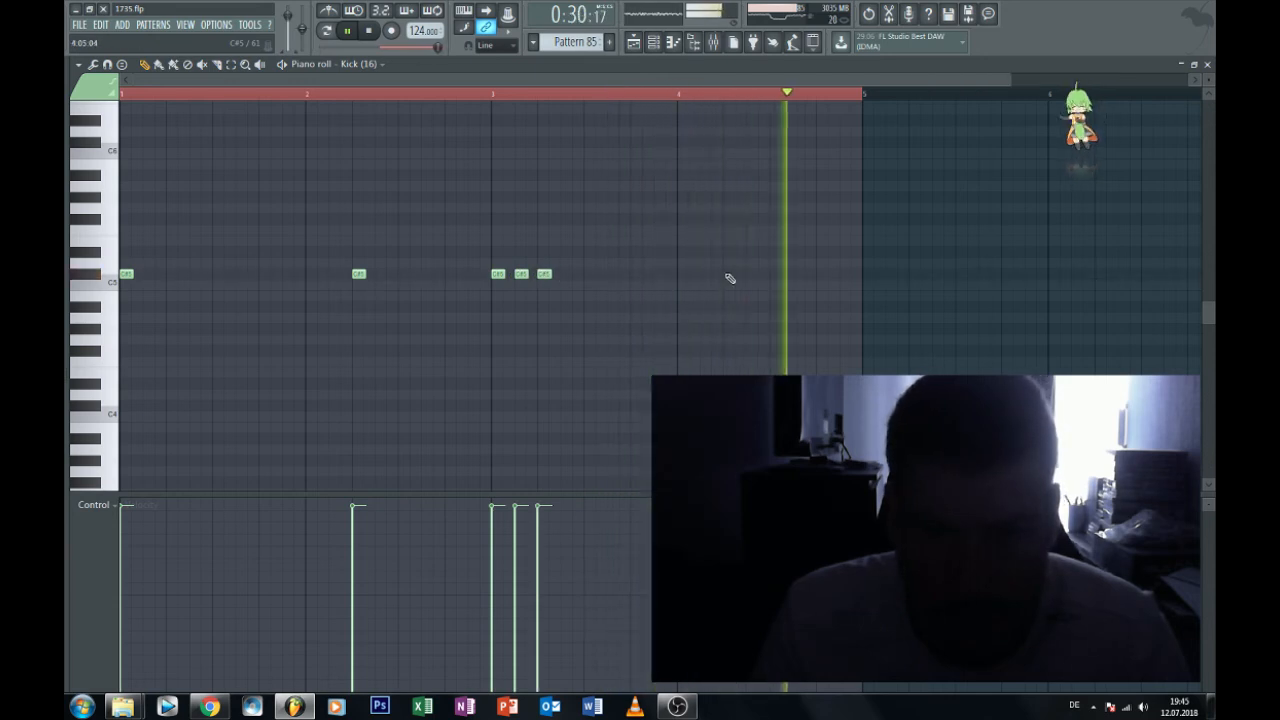
{"action": "left_click", "coordinate": [800, 274]}
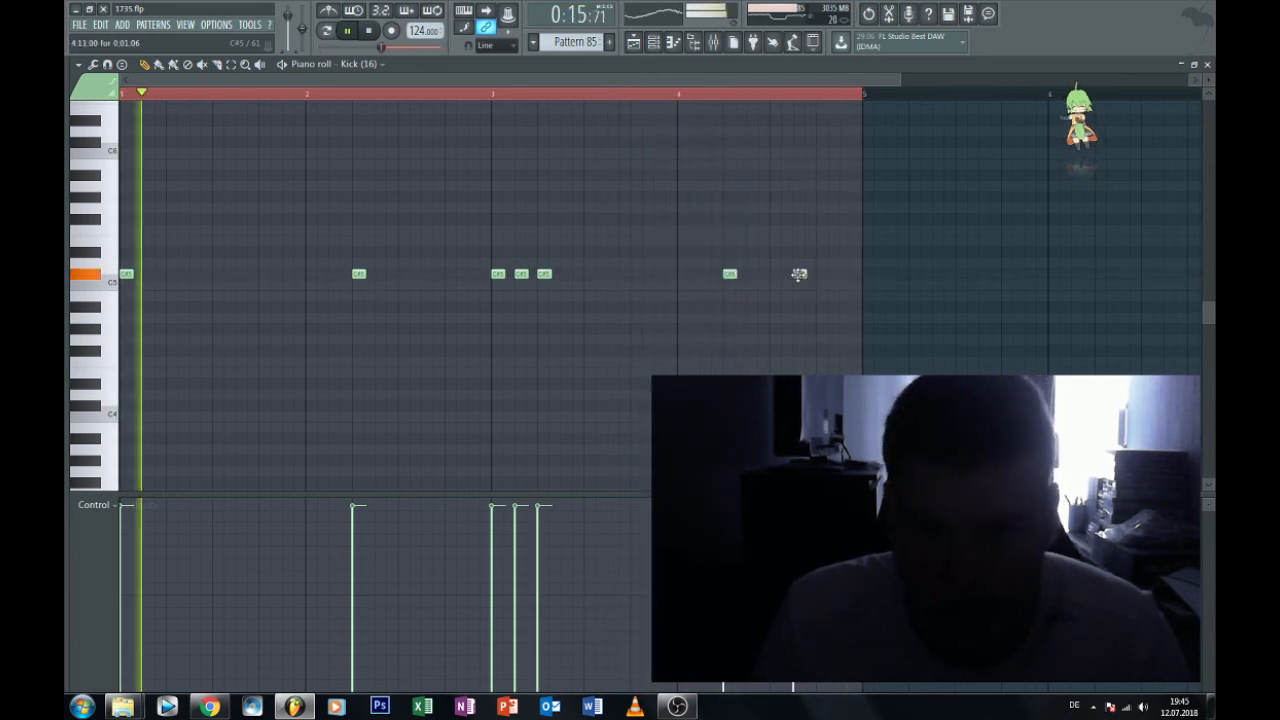
{"action": "left_click", "coordinate": [1207, 65]}
Unmute playlist track 8 and slightly lower the Kick (2) fader in the mixer.
{"action": "key", "text": "F9"}
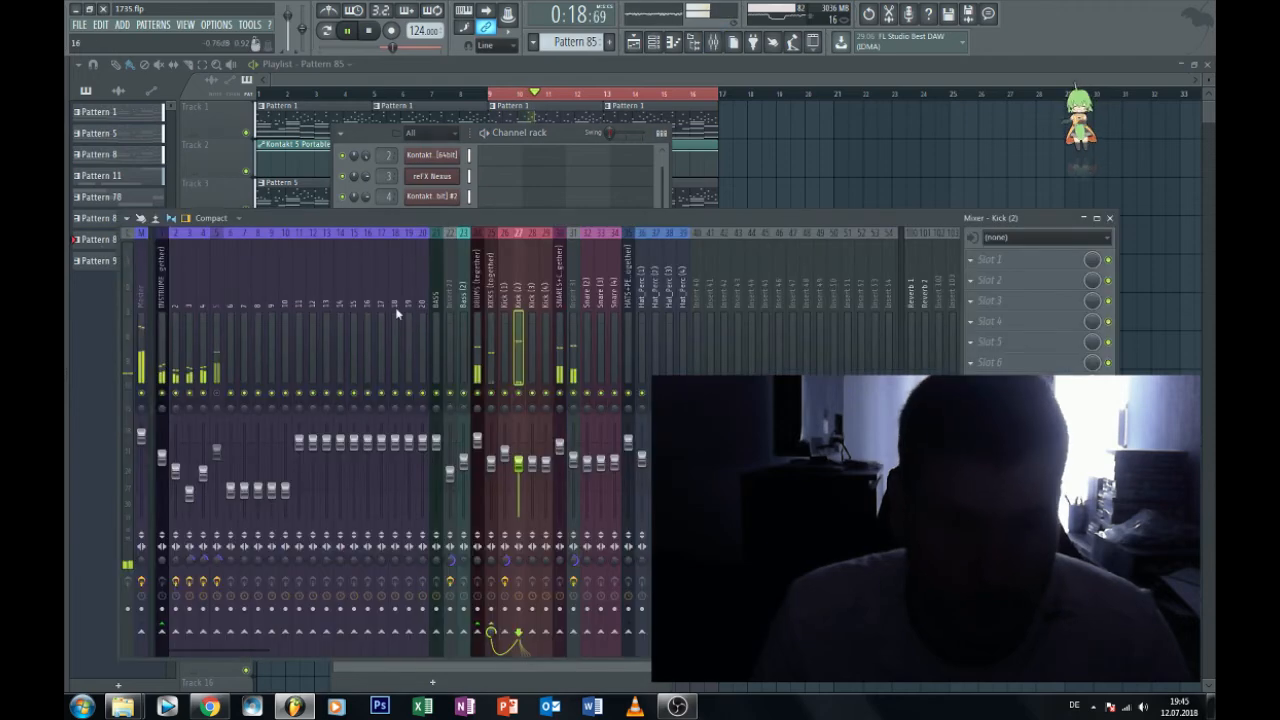
{"action": "left_click", "coordinate": [462, 75]}
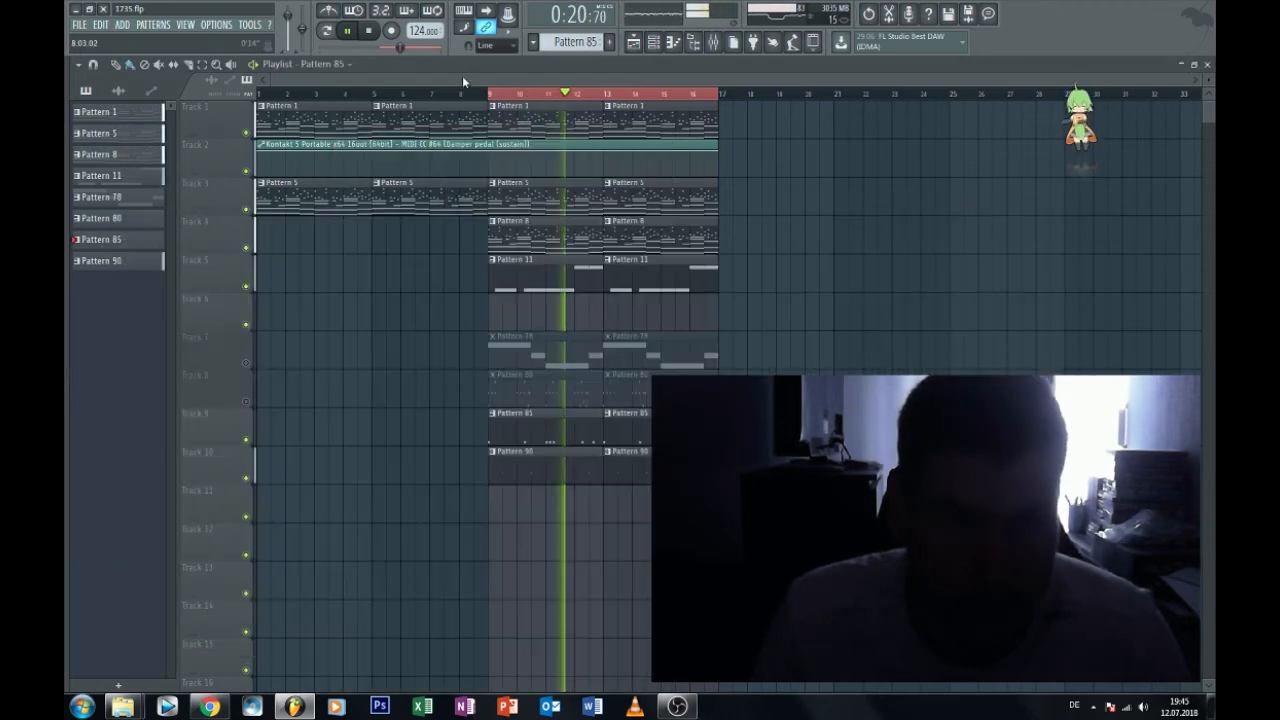
{"action": "left_click", "coordinate": [245, 401]}
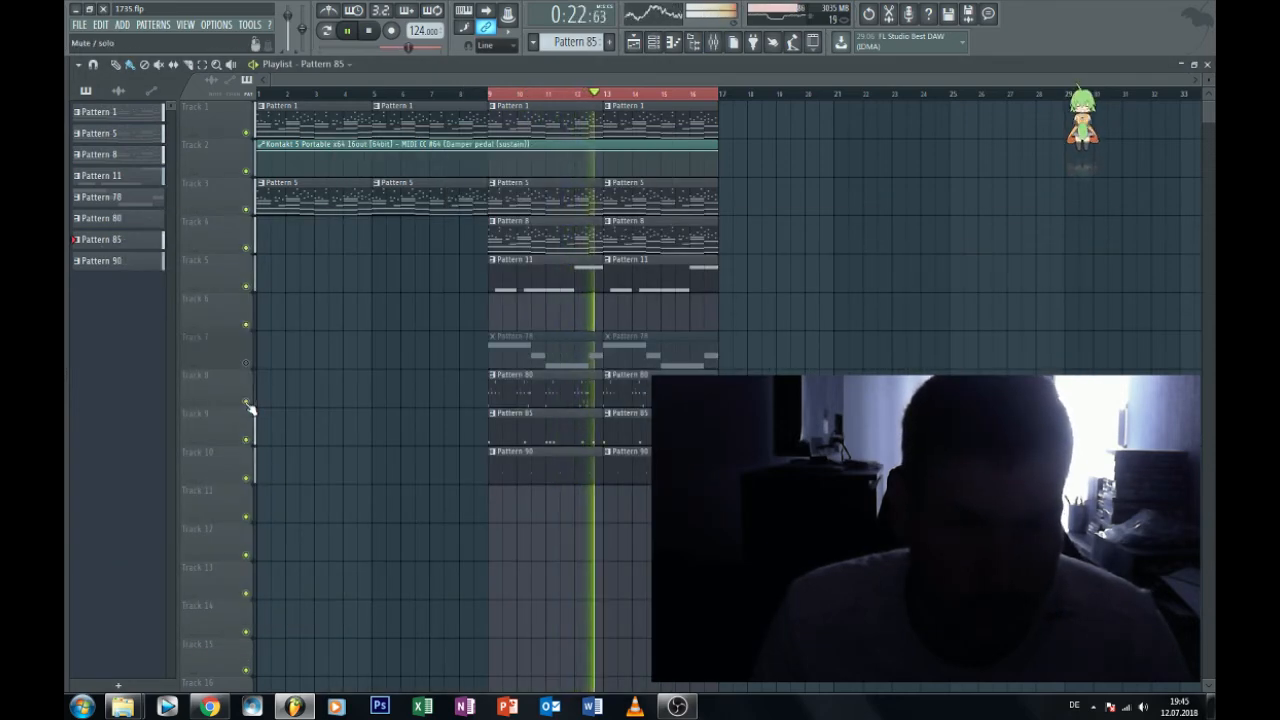
{"action": "key", "text": "F9"}
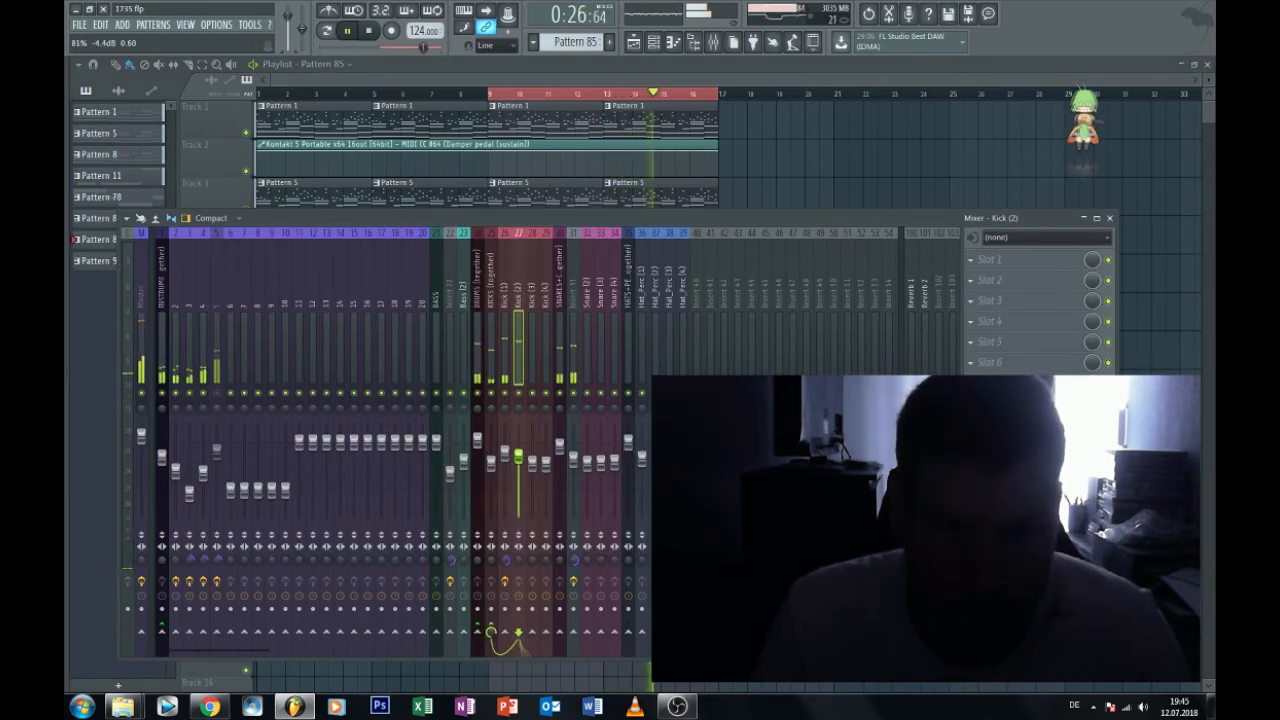
{"action": "left_click_drag", "start_coordinate": [518, 454], "coordinate": [518, 464]}
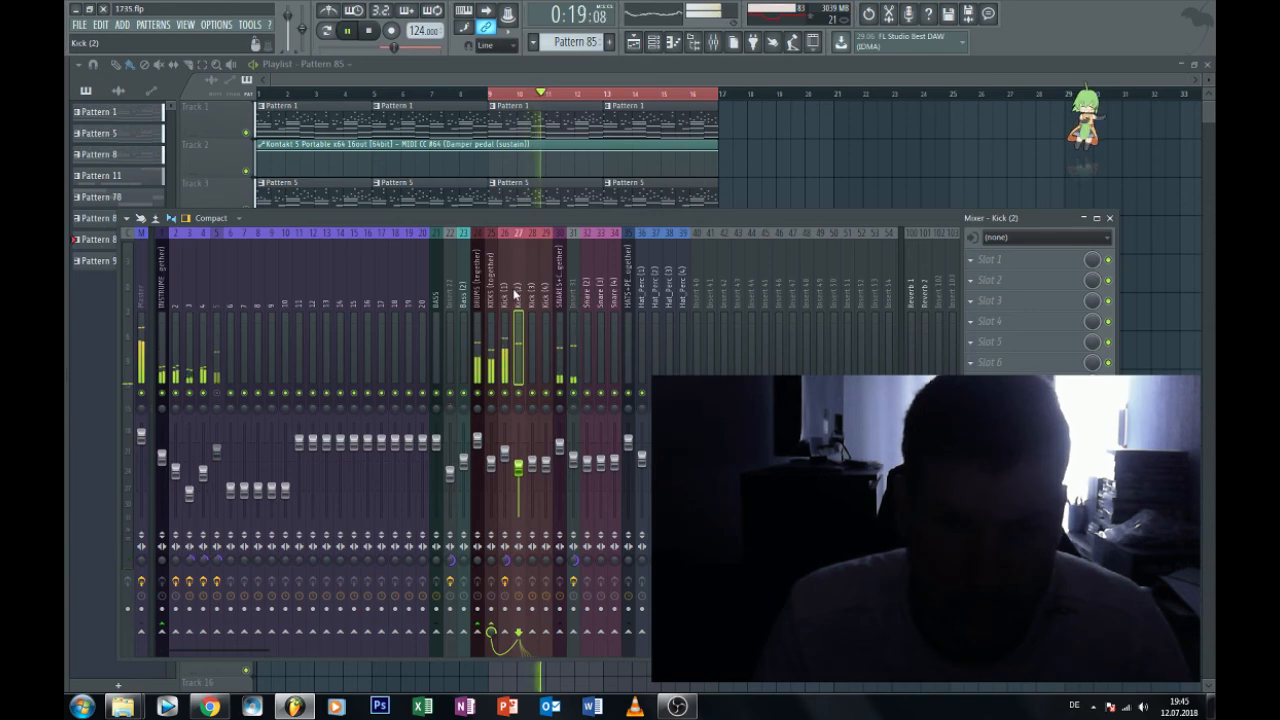
{"action": "key", "text": "F9"}
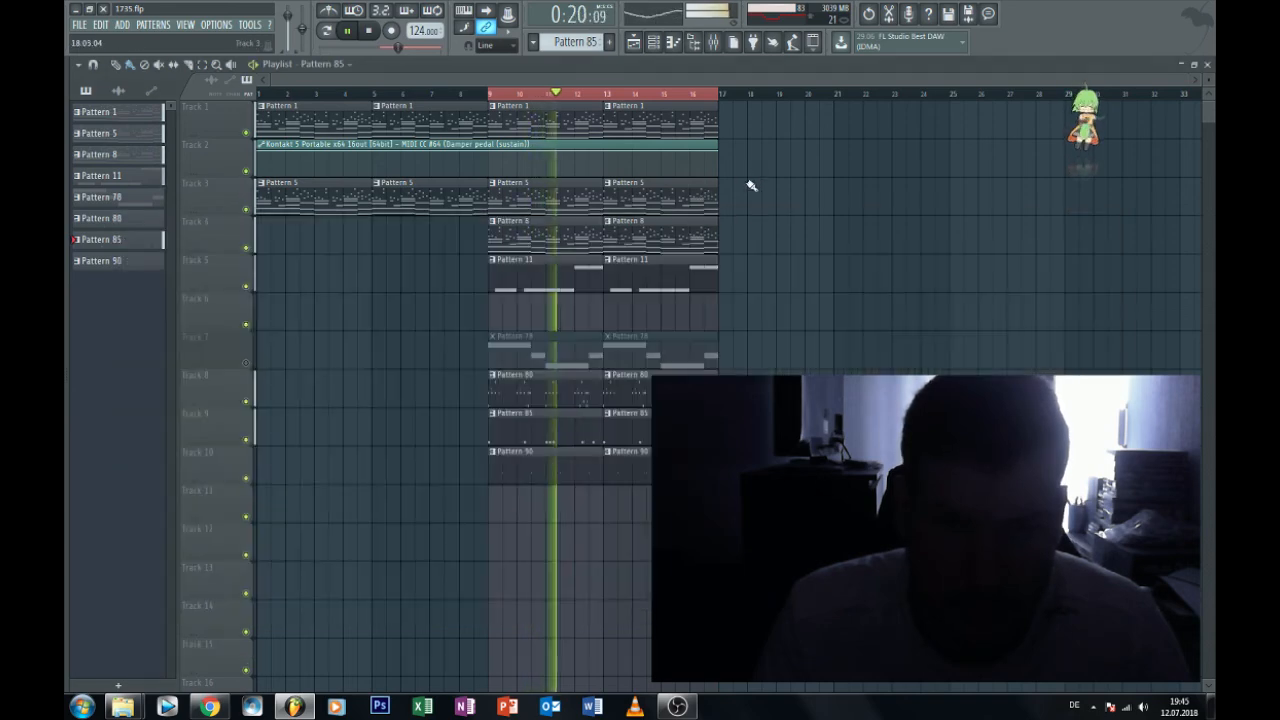
Lower the band 7 low-pass cutoff in mixer track 3's Fruity parametric EQ 2 to about 5592 Hz.
{"action": "double_click", "coordinate": [540, 463]}
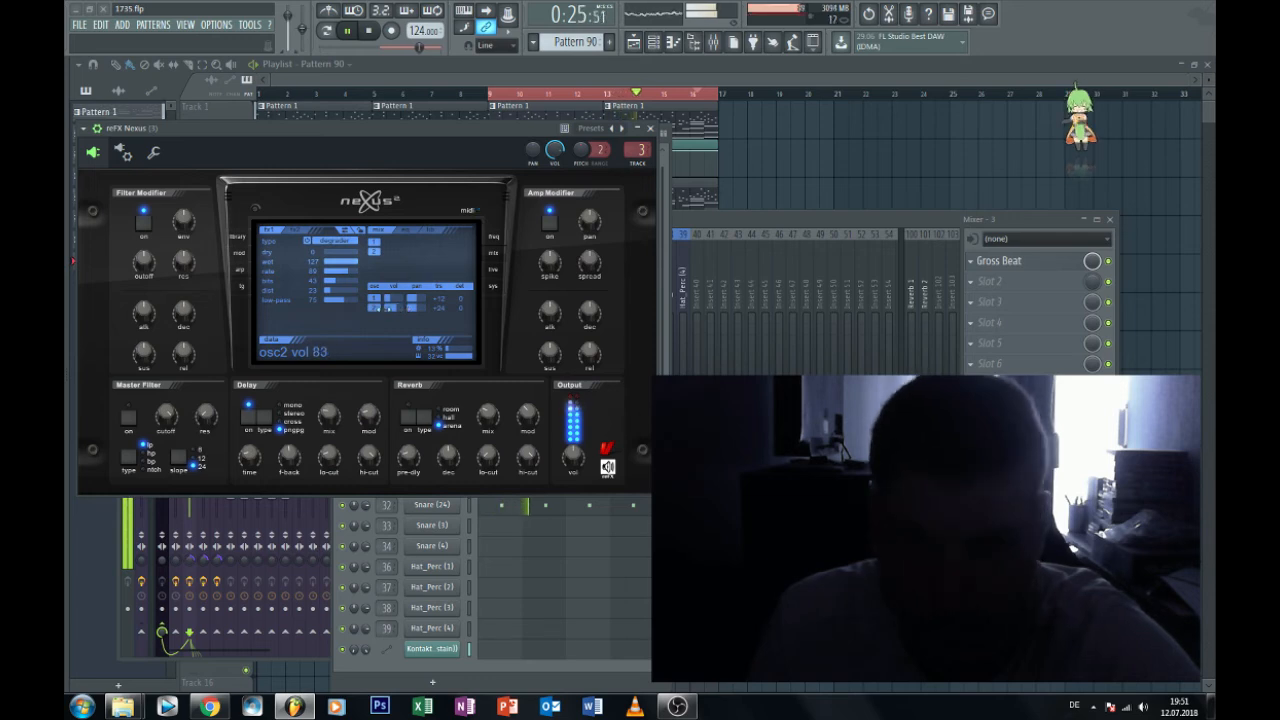
{"action": "key", "text": "F9"}
{"action": "left_click", "coordinate": [1004, 446]}
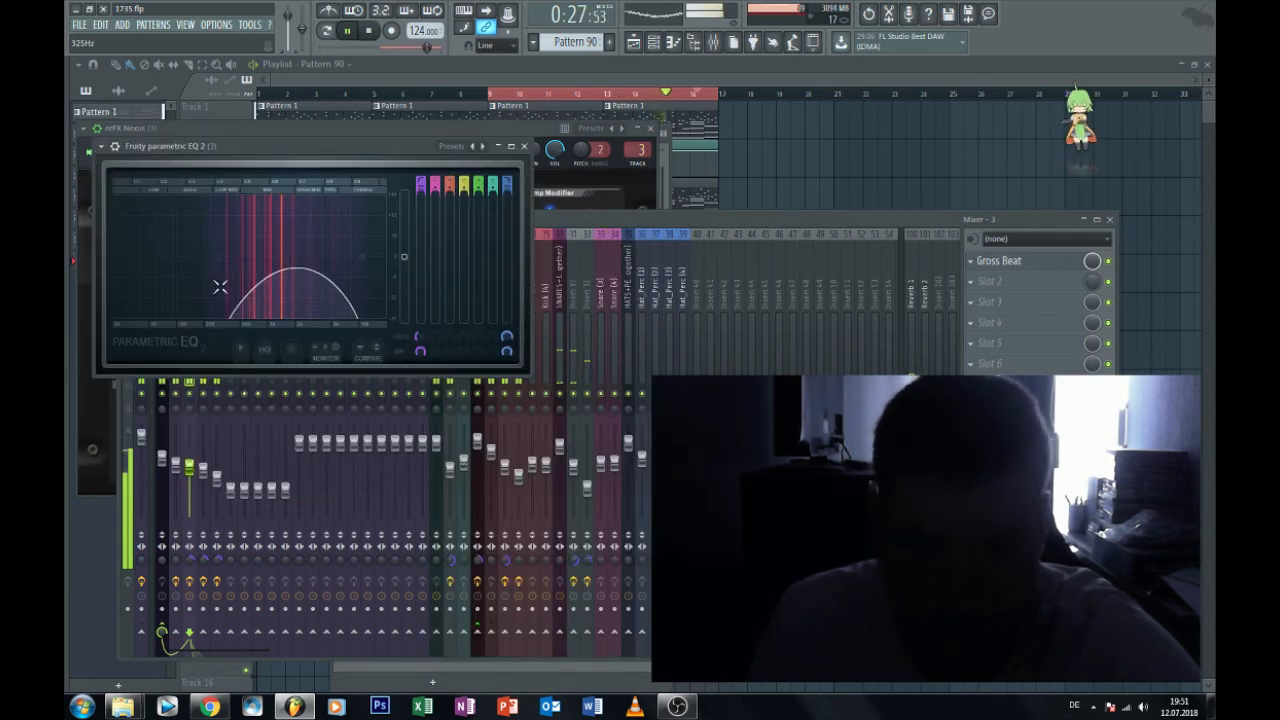
{"action": "left_click_drag", "start_coordinate": [506, 336], "coordinate": [506, 358]}
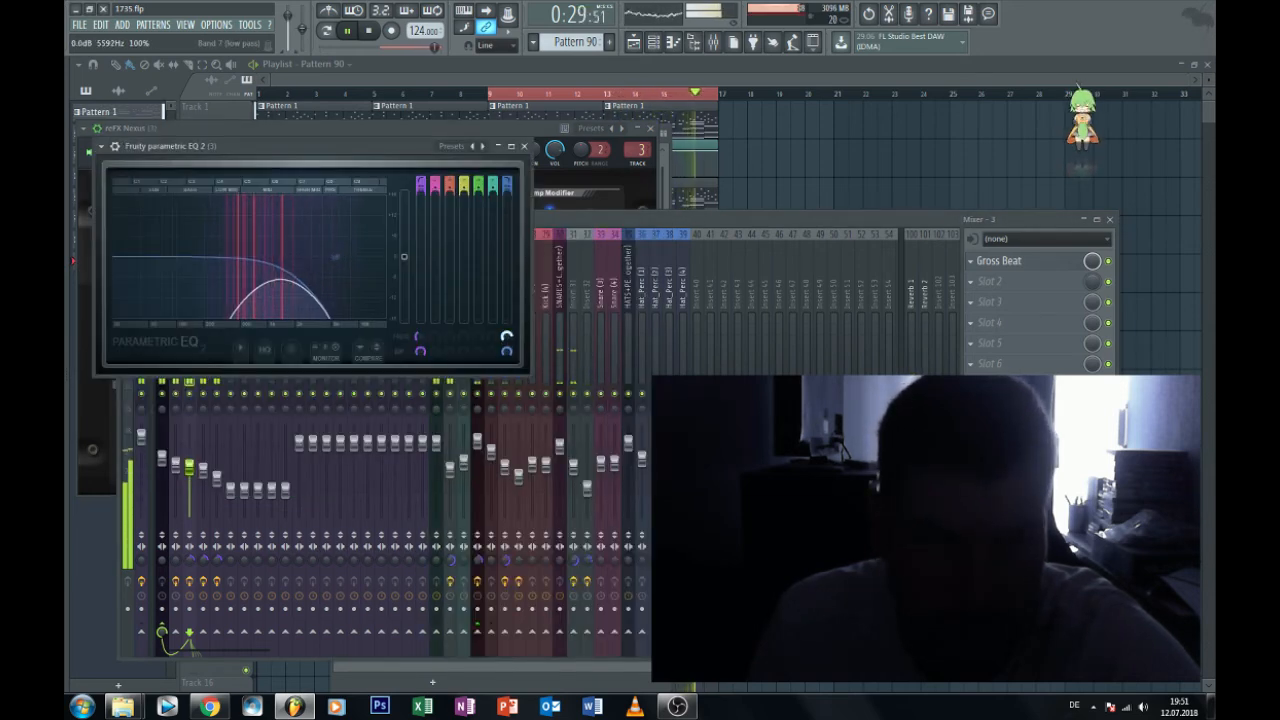
Raise the volume faders of mixer tracks 3 and 4 and adjust an effect on track 4.
{"action": "left_click_drag", "start_coordinate": [189, 467], "coordinate": [203, 449]}
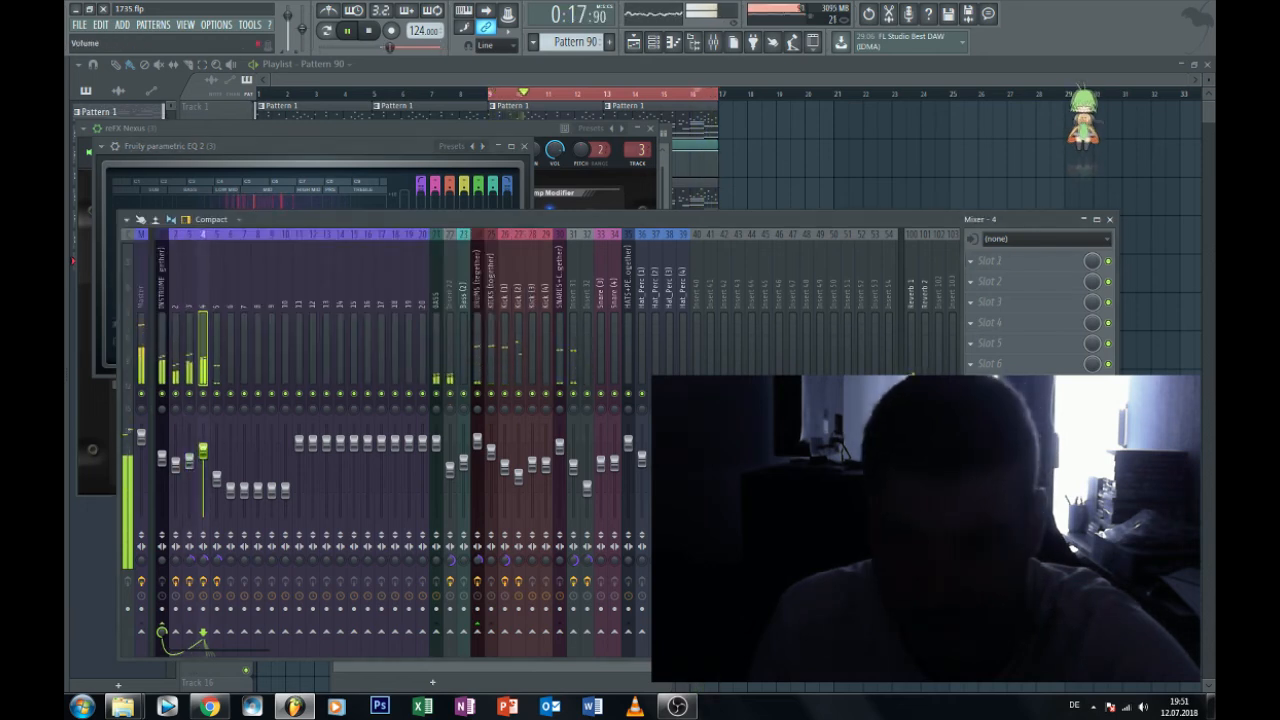
{"action": "left_click", "coordinate": [1004, 446]}
{"action": "left_click_drag", "start_coordinate": [542, 381], "coordinate": [542, 371]}
{"action": "left_click_drag", "start_coordinate": [457, 381], "coordinate": [457, 390]}
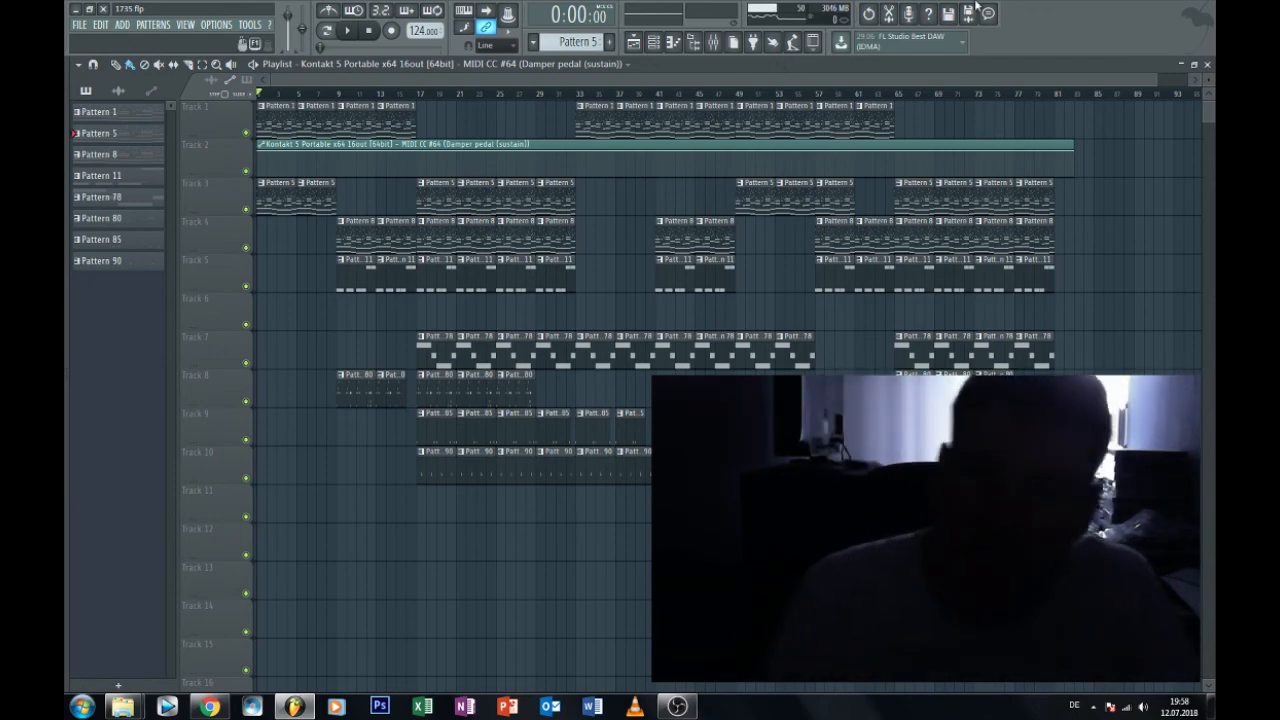
Look over the full playlist arrangement, play the song from the start and check the mixer levels.
{"action": "scroll", "coordinate": [543, 323], "scroll_direction": "down", "scroll_amount": 3}
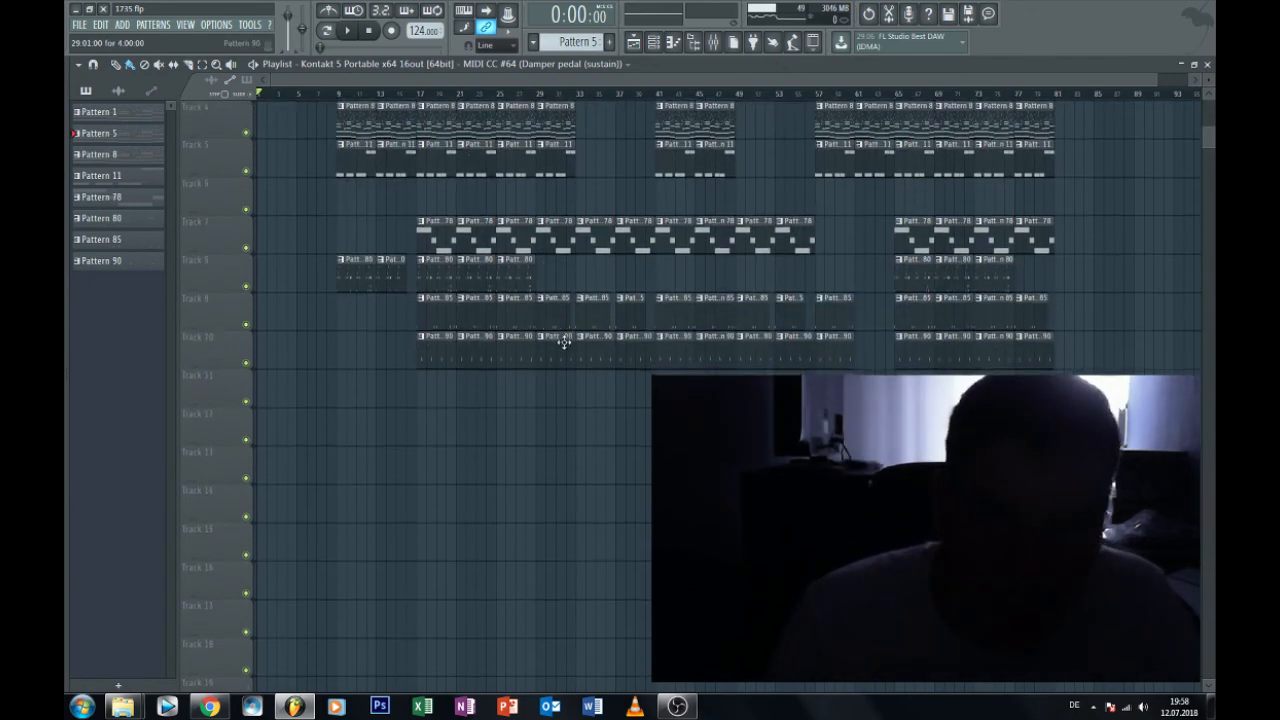
{"action": "scroll", "coordinate": [498, 284], "scroll_direction": "up", "scroll_amount": 3}
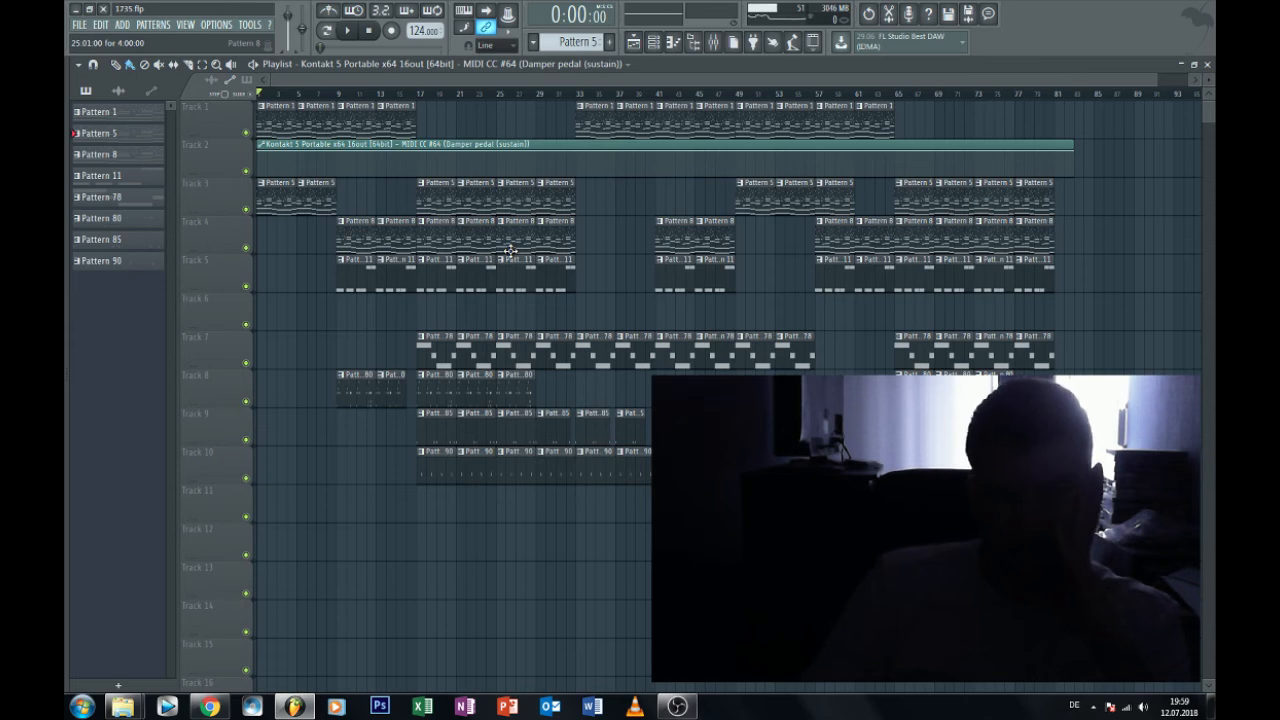
{"action": "left_click", "coordinate": [355, 37]}
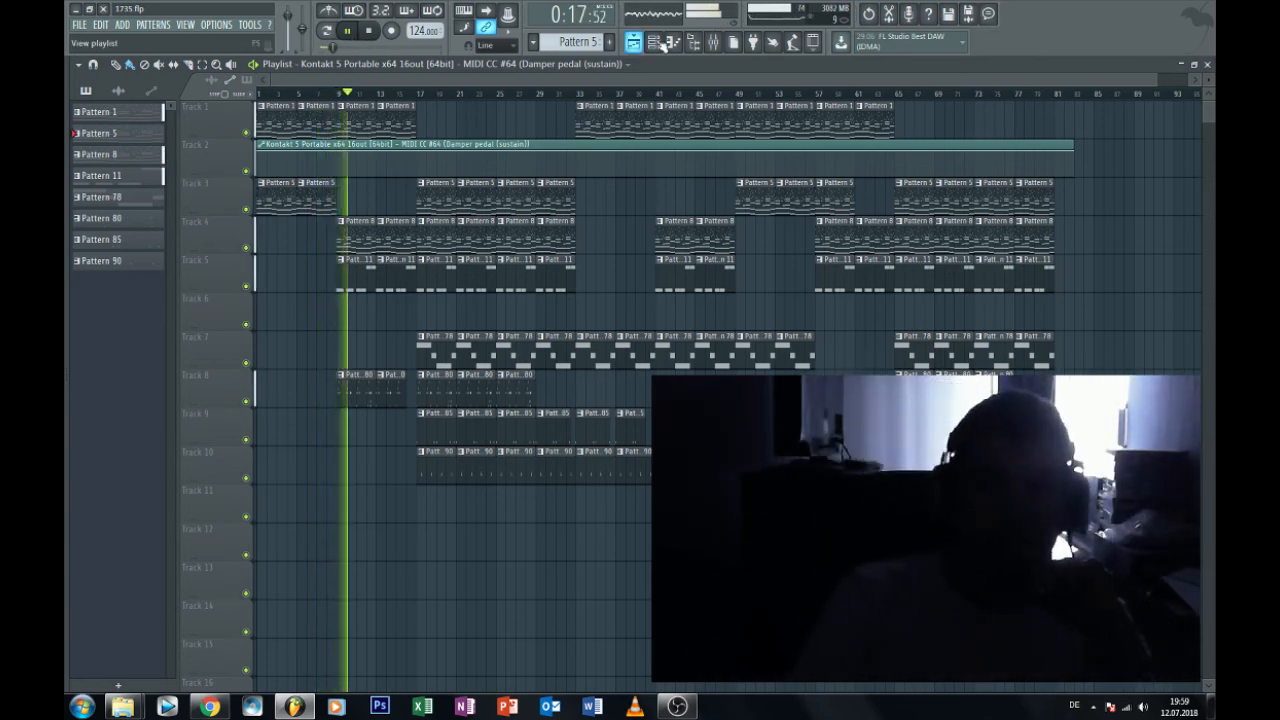
{"action": "left_click", "coordinate": [716, 42]}
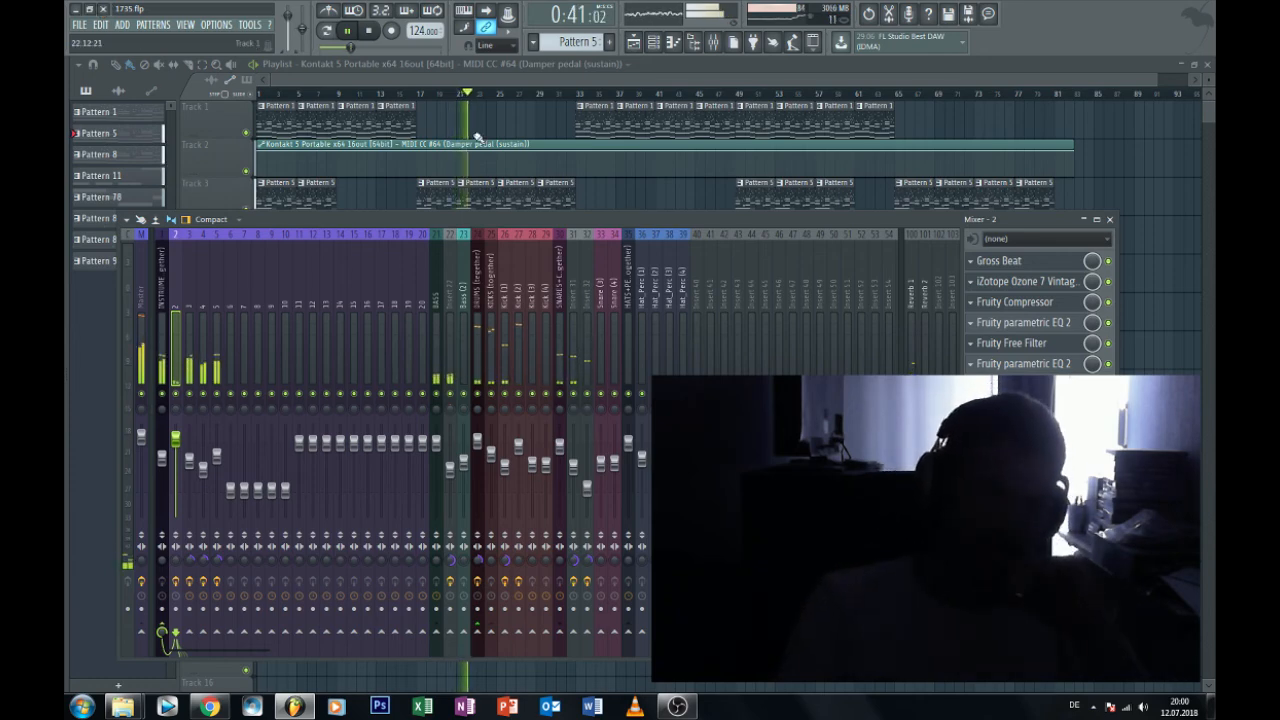
{"action": "key", "text": "F9"}
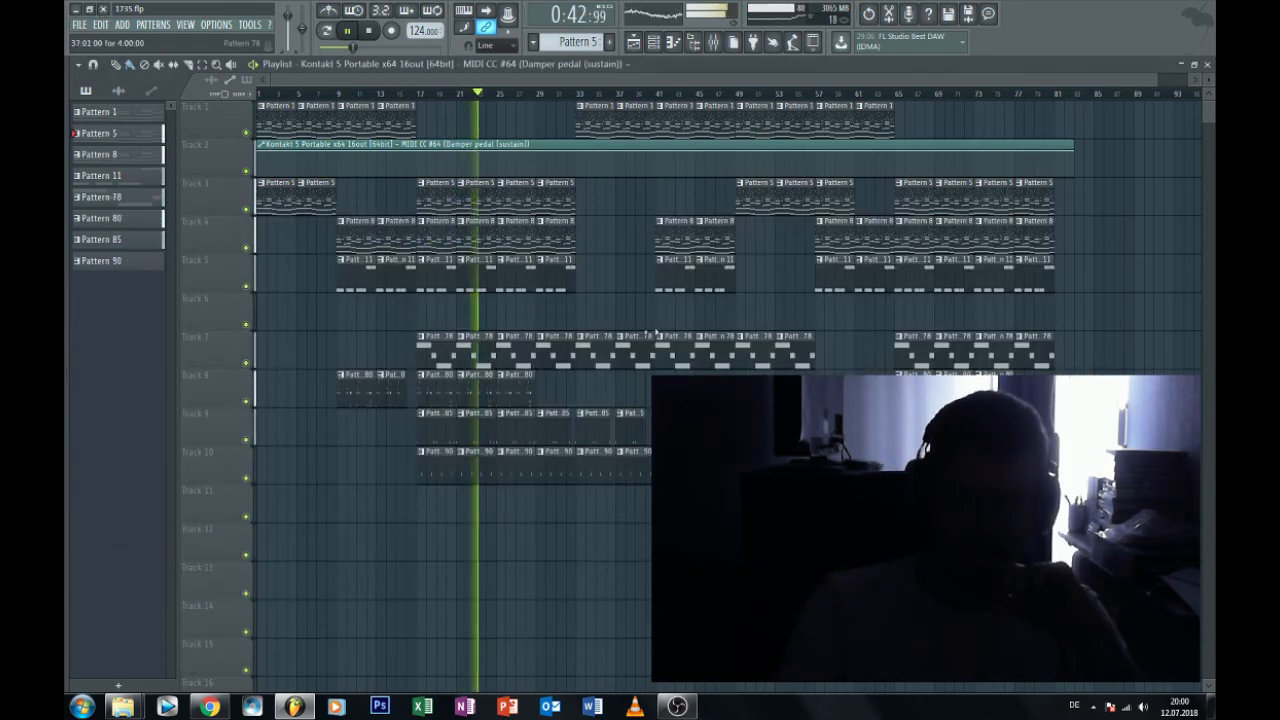
Delete the last two short C3 notes in bar 4 of Pattern 80's Kontakt #4 part.
{"action": "left_click", "coordinate": [506, 394]}
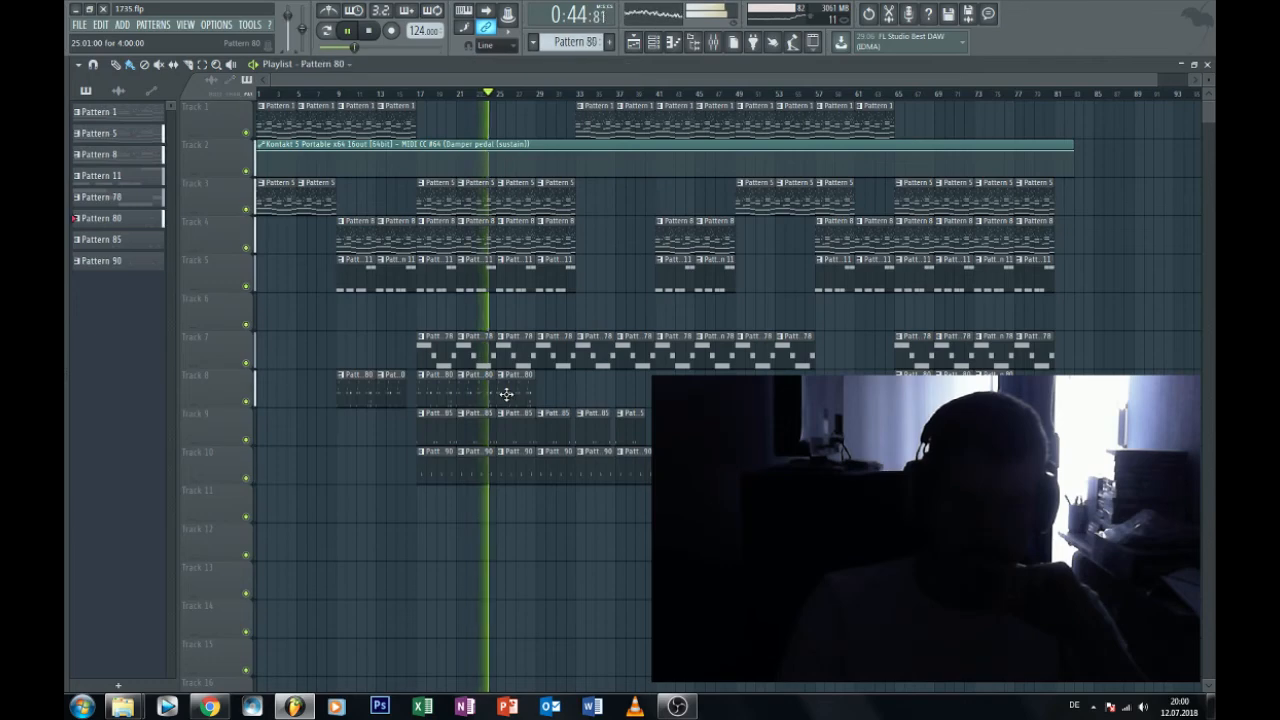
{"action": "double_click", "coordinate": [506, 394]}
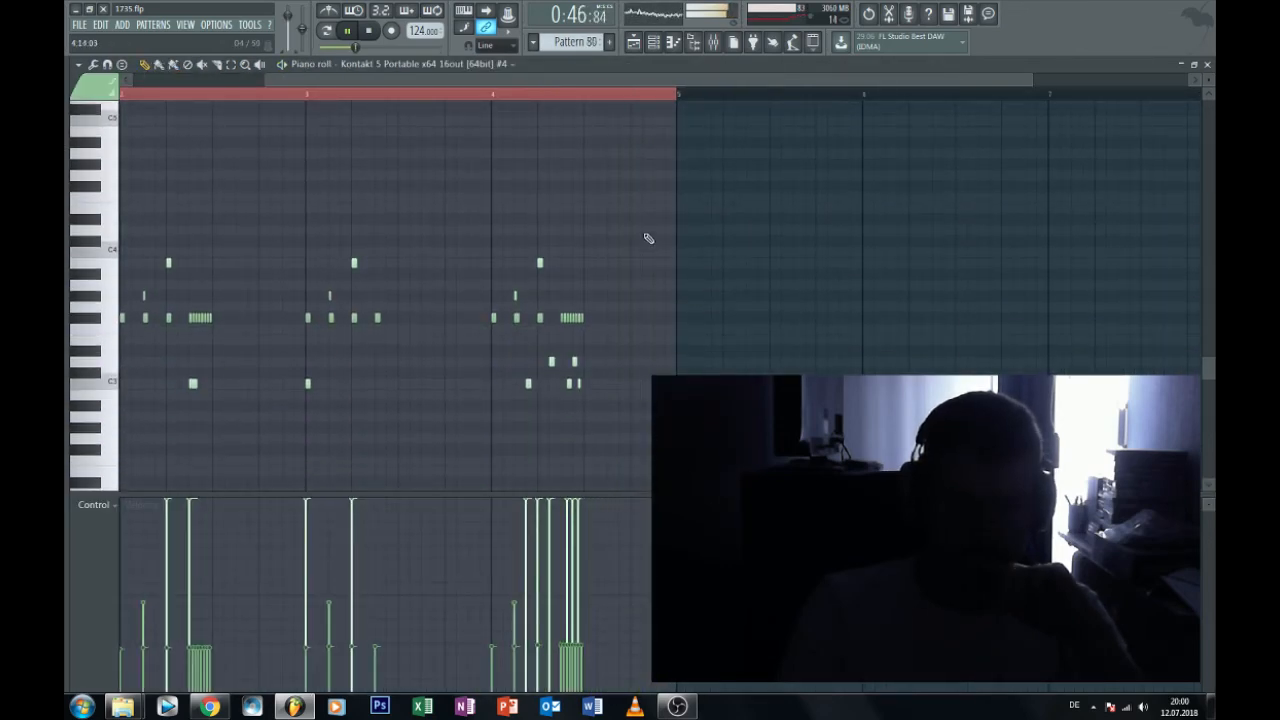
{"action": "right_click", "coordinate": [580, 386]}
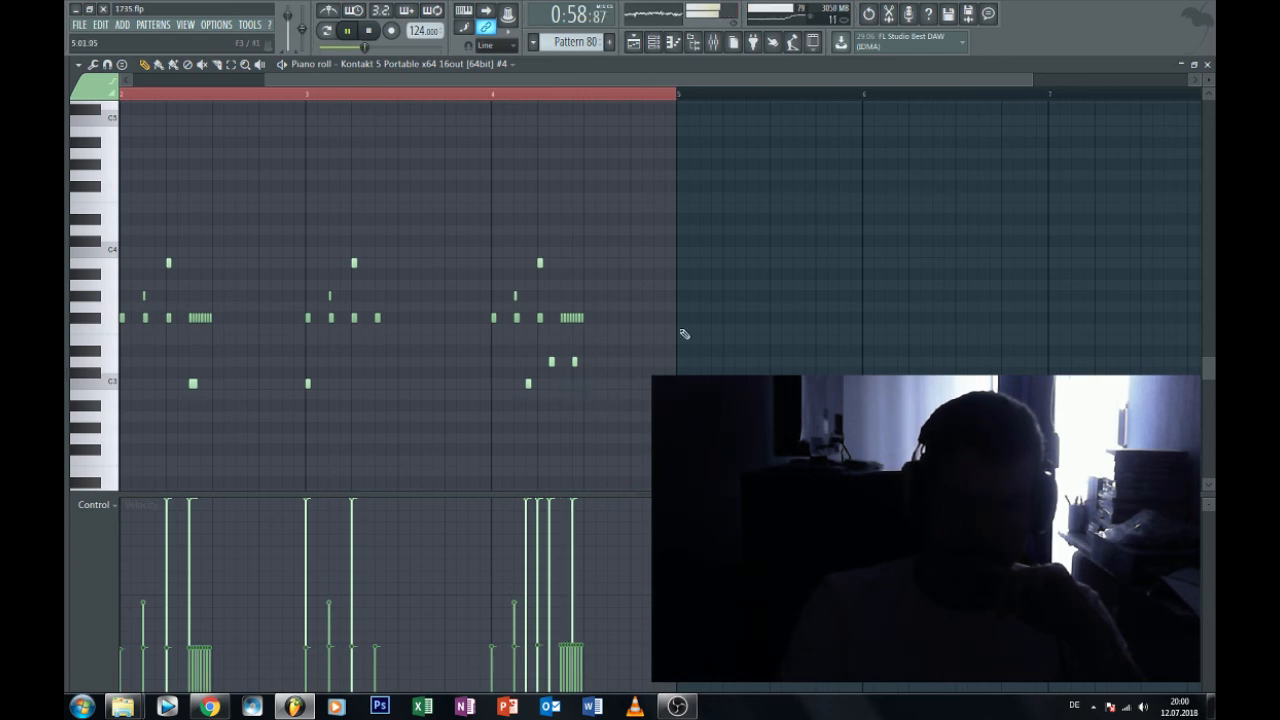
{"action": "left_click", "coordinate": [1207, 64]}
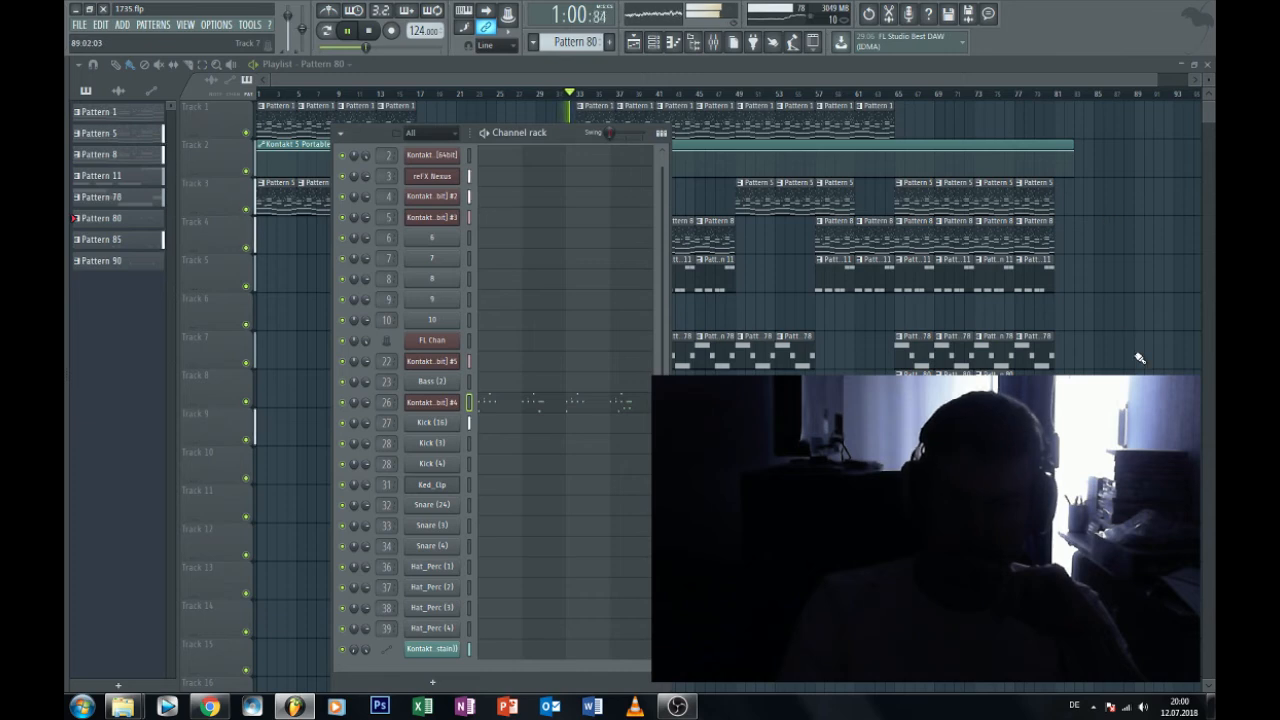
{"action": "key", "text": "F6"}
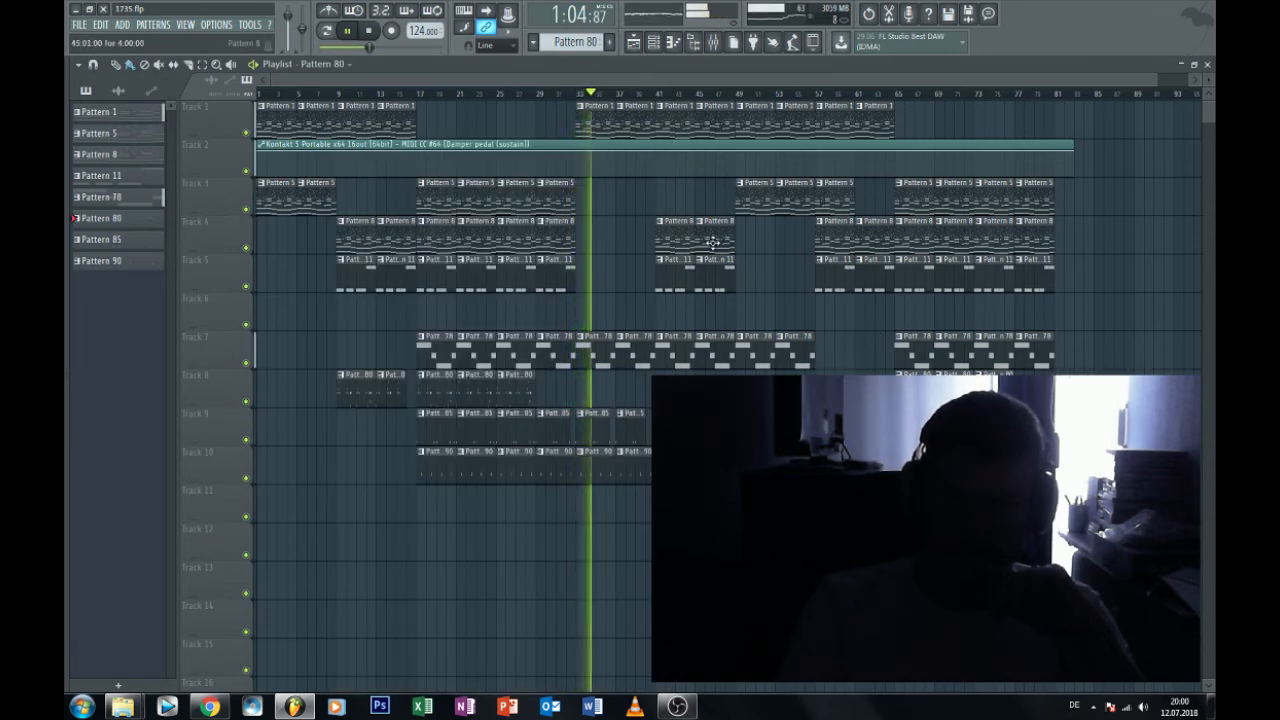
Remove the two Pattern 1 clips at bars 41 and 45 from playlist track 1.
{"action": "left_click", "coordinate": [713, 42]}
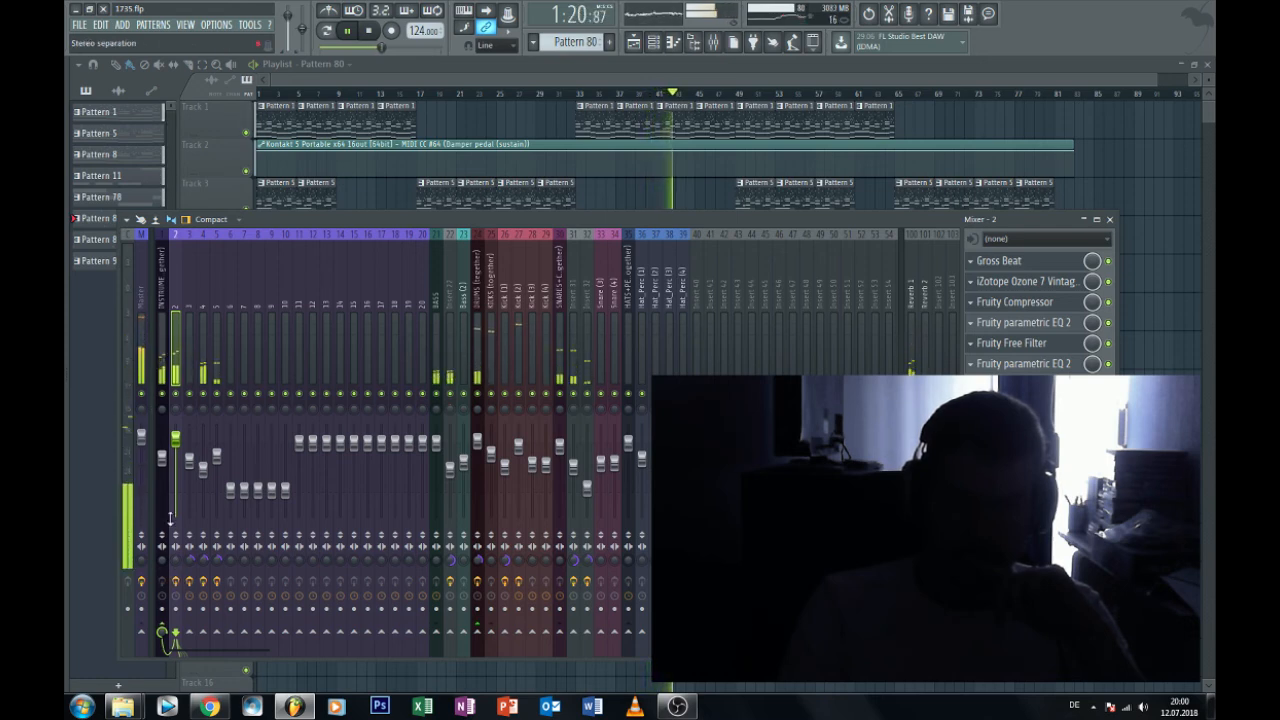
{"action": "right_click", "coordinate": [676, 114]}
{"action": "right_click", "coordinate": [708, 118]}
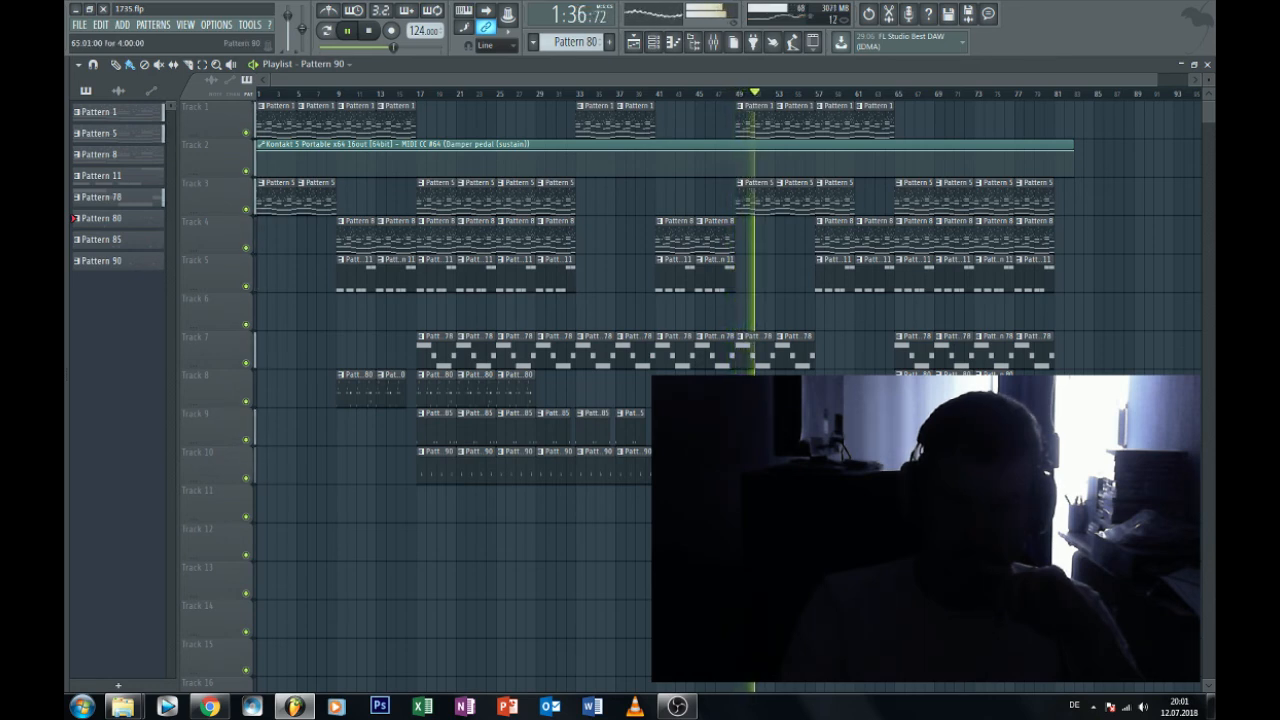
Switch to pattern mode and copy the Kontakt #4 notes of Pattern 80 into a new Pattern 81.
{"action": "key", "text": "F7"}
{"action": "left_click", "coordinate": [1207, 64]}
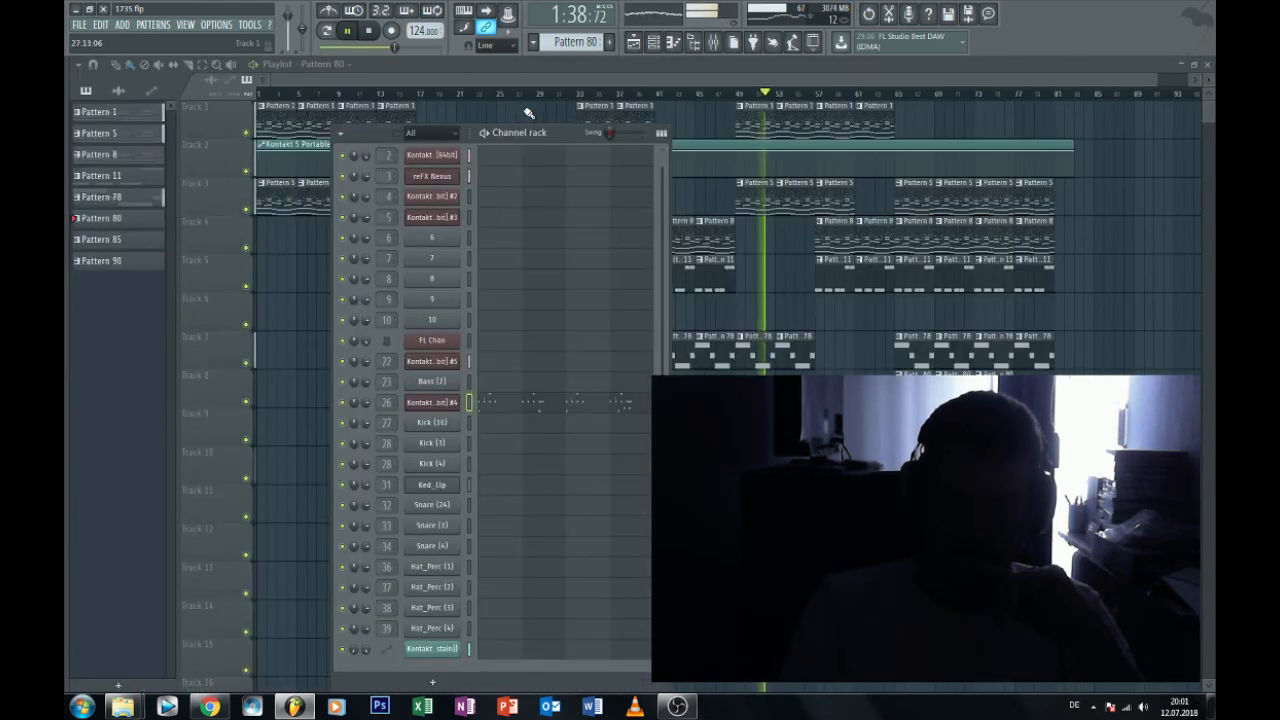
{"action": "left_click", "coordinate": [328, 29]}
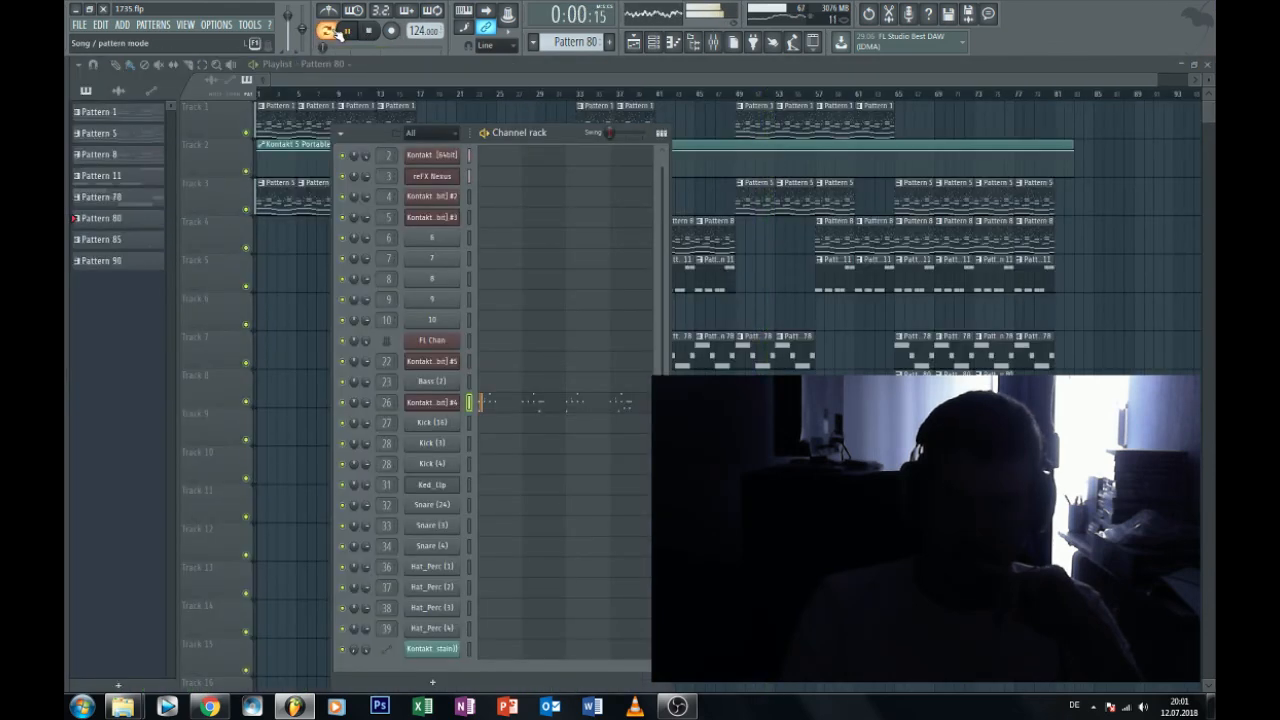
{"action": "right_click", "coordinate": [438, 403]}
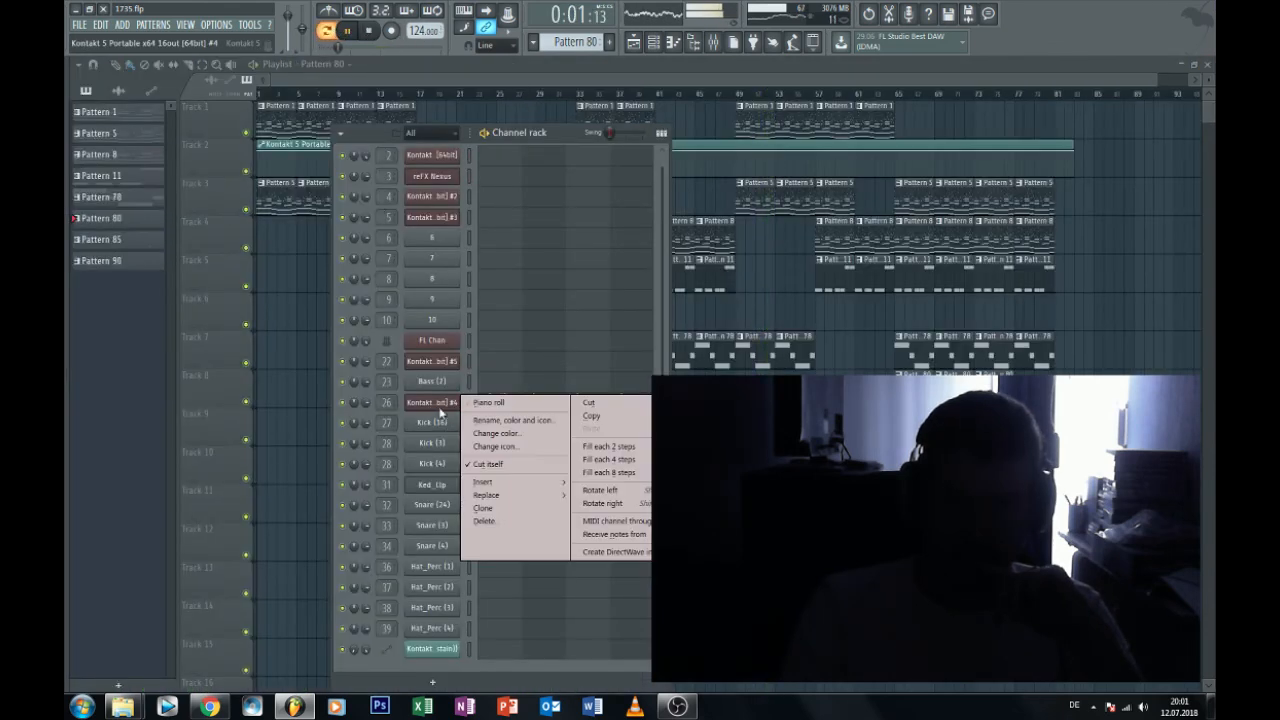
{"action": "left_click", "coordinate": [613, 415]}
{"action": "left_click", "coordinate": [591, 42]}
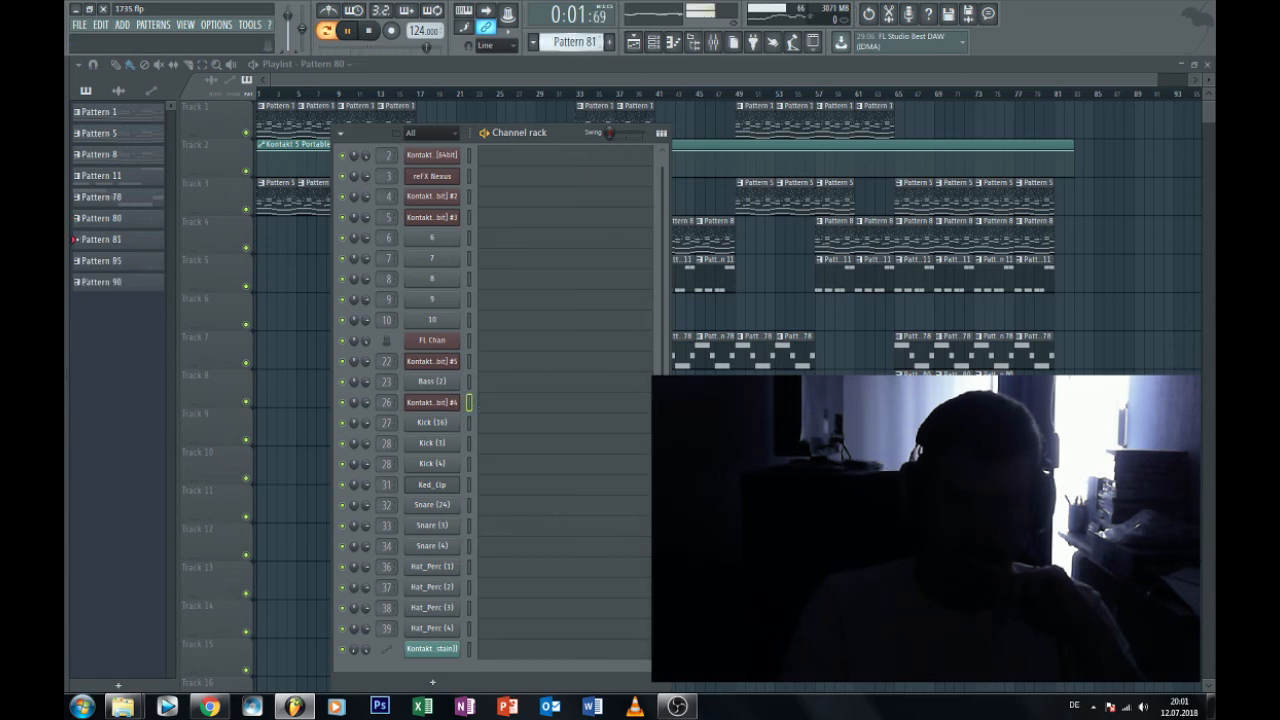
{"action": "right_click", "coordinate": [436, 405]}
{"action": "left_click", "coordinate": [588, 431]}
Delete the B3, G#3 and D3 notes from Pattern 81, keeping the F#3 and C3 rows.
{"action": "left_click", "coordinate": [519, 403]}
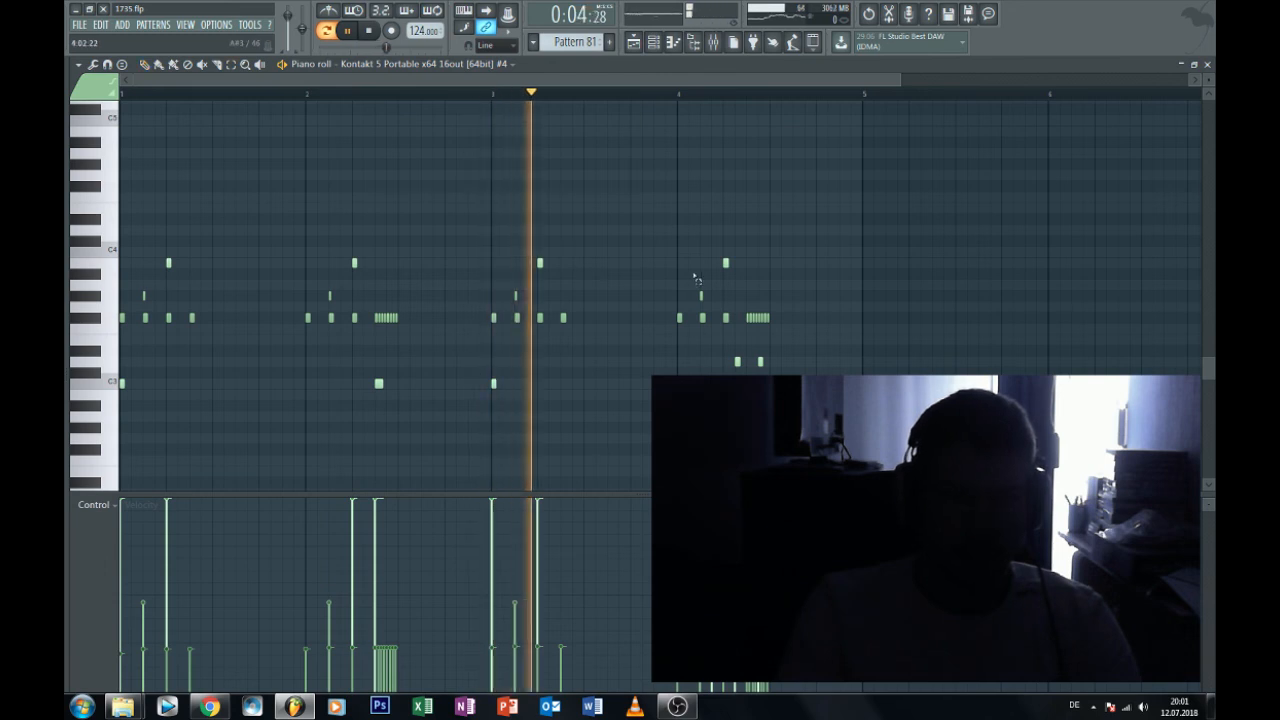
{"action": "left_click_drag", "start_coordinate": [743, 251], "coordinate": [128, 300]}
{"action": "key", "text": "Delete"}
{"action": "left_click_drag", "start_coordinate": [788, 359], "coordinate": [265, 358]}
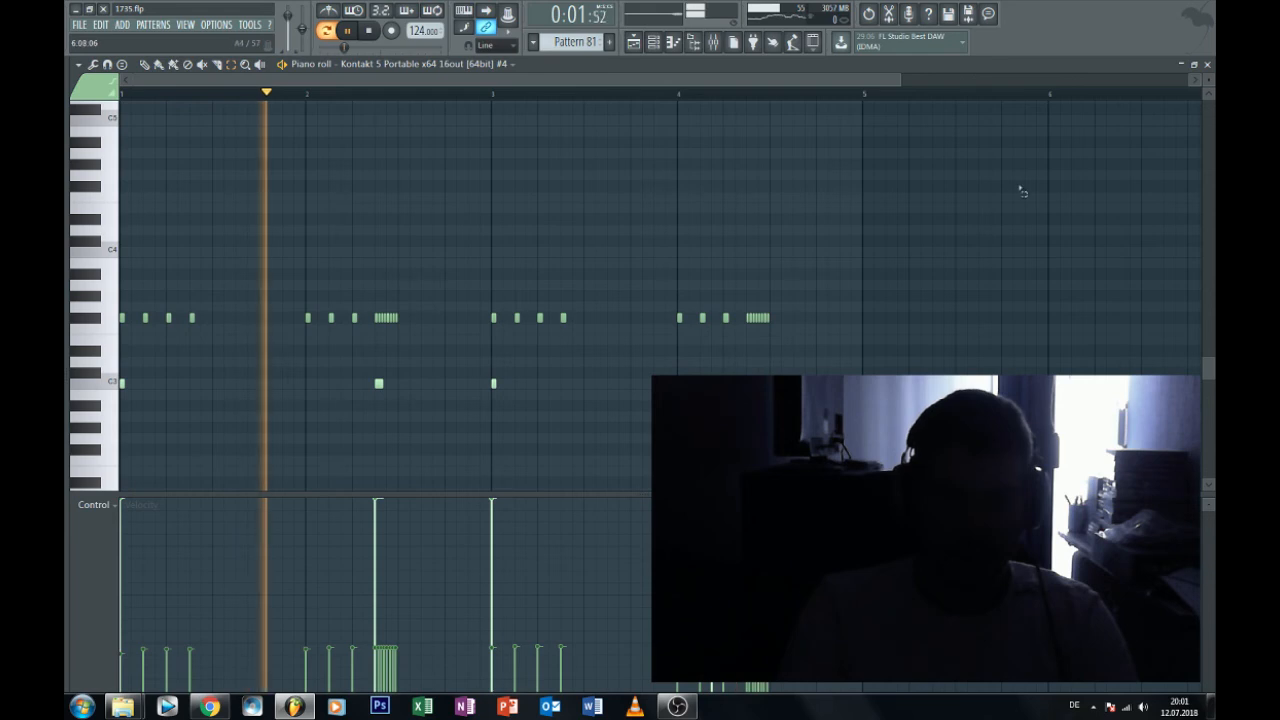
Place Pattern 81 clips on playlist track 8 starting at bar 49 and play the song from about bar 46.
{"action": "left_click", "coordinate": [1207, 64]}
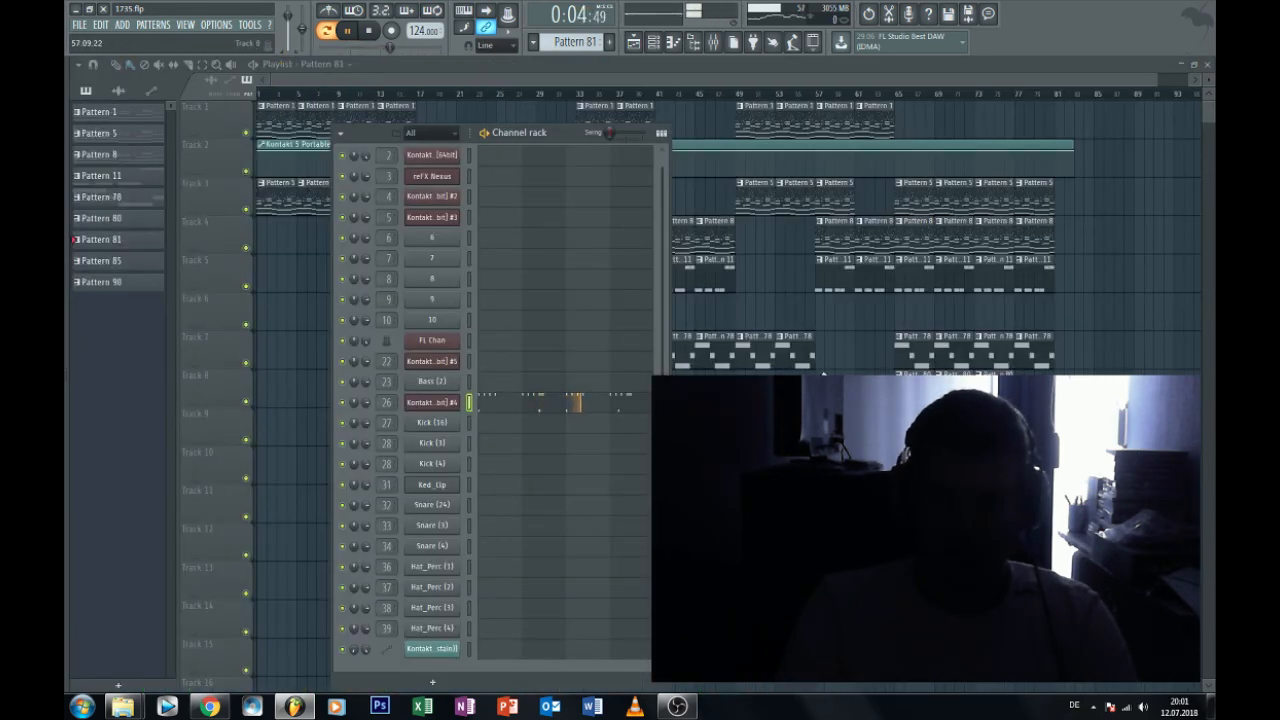
{"action": "left_click", "coordinate": [769, 390]}
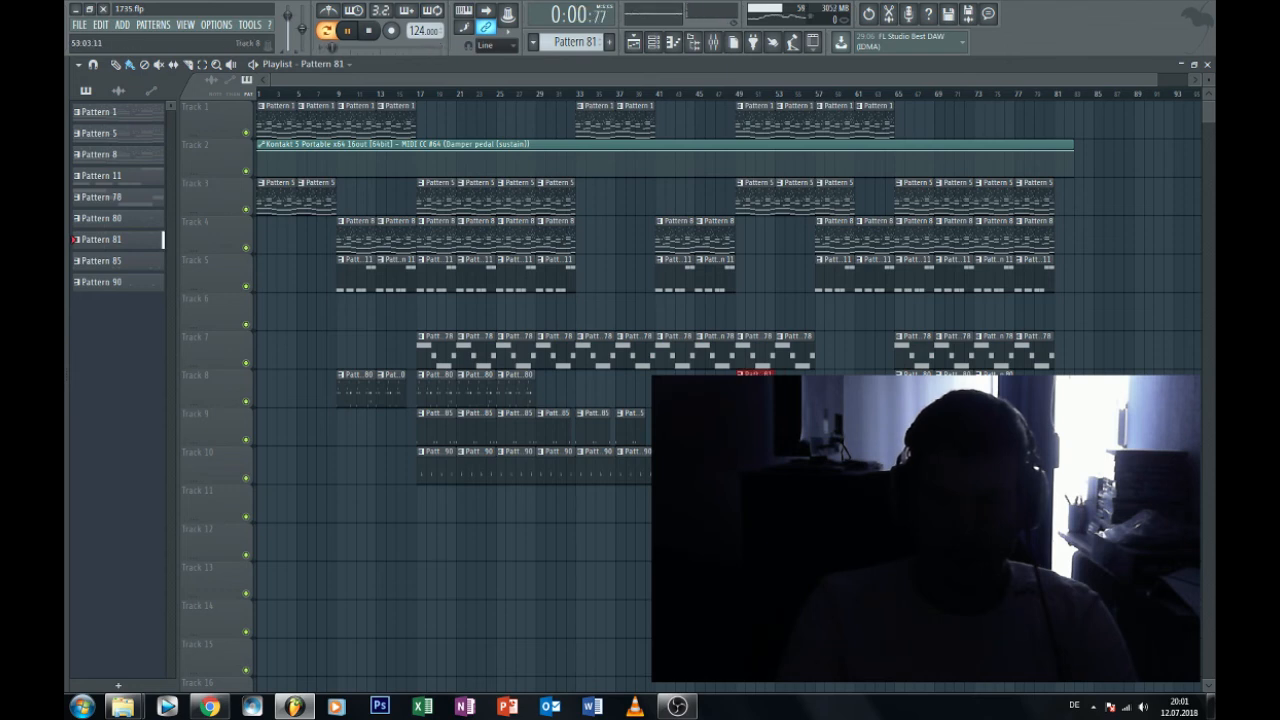
{"action": "left_click", "coordinate": [709, 93]}
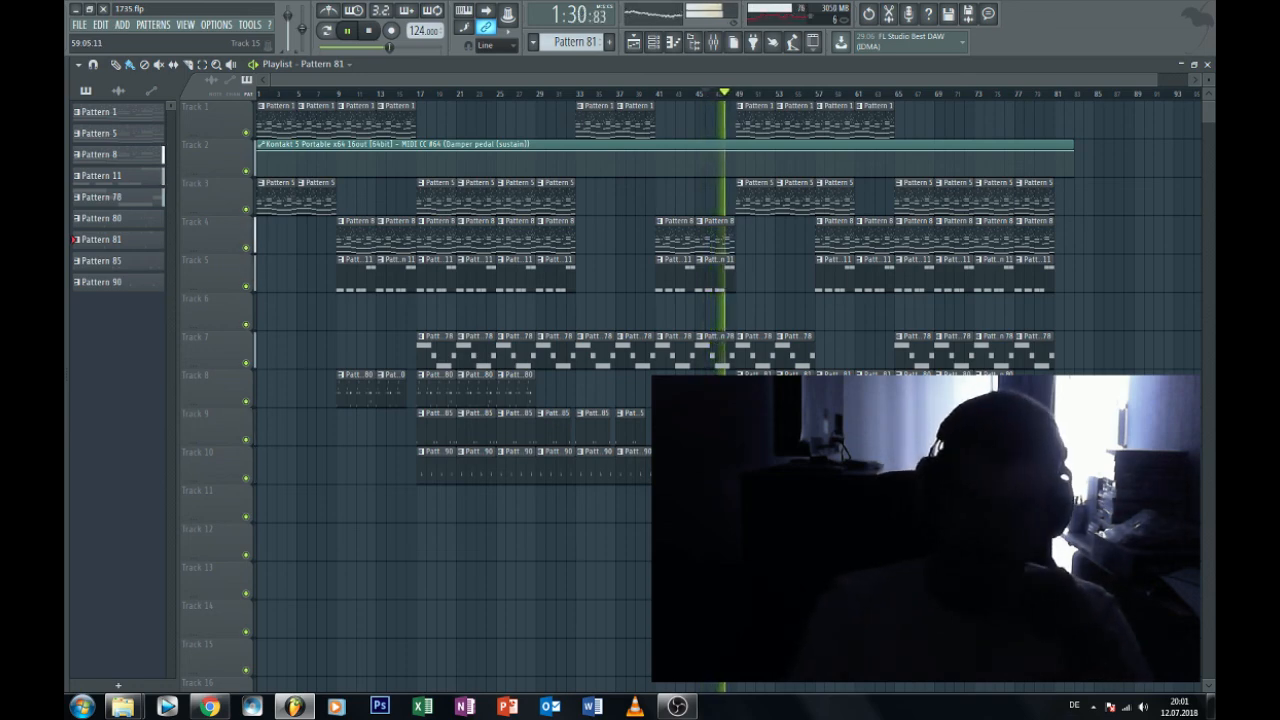
Replay the section around bars 55 to 61 and remove the Pattern 1 clips at bars 57 and 61 from playlist track 1.
{"action": "left_click", "coordinate": [713, 42]}
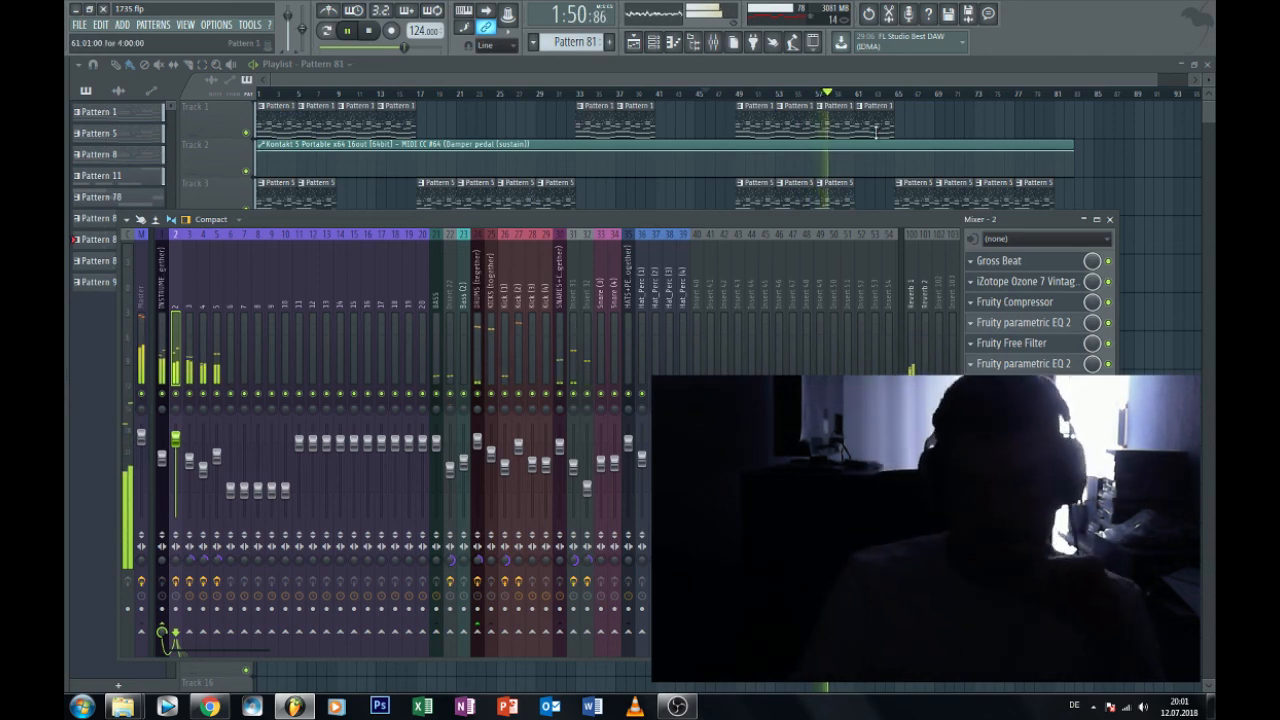
{"action": "left_click", "coordinate": [867, 77]}
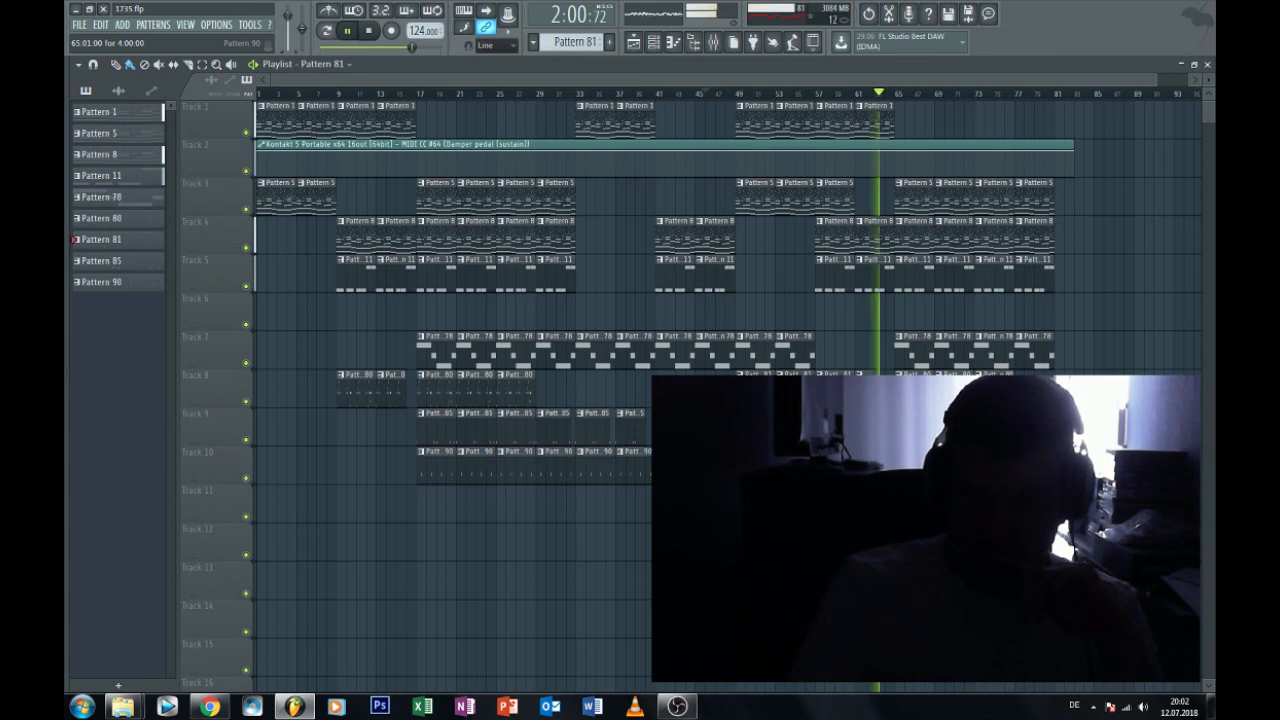
{"action": "left_click", "coordinate": [855, 94]}
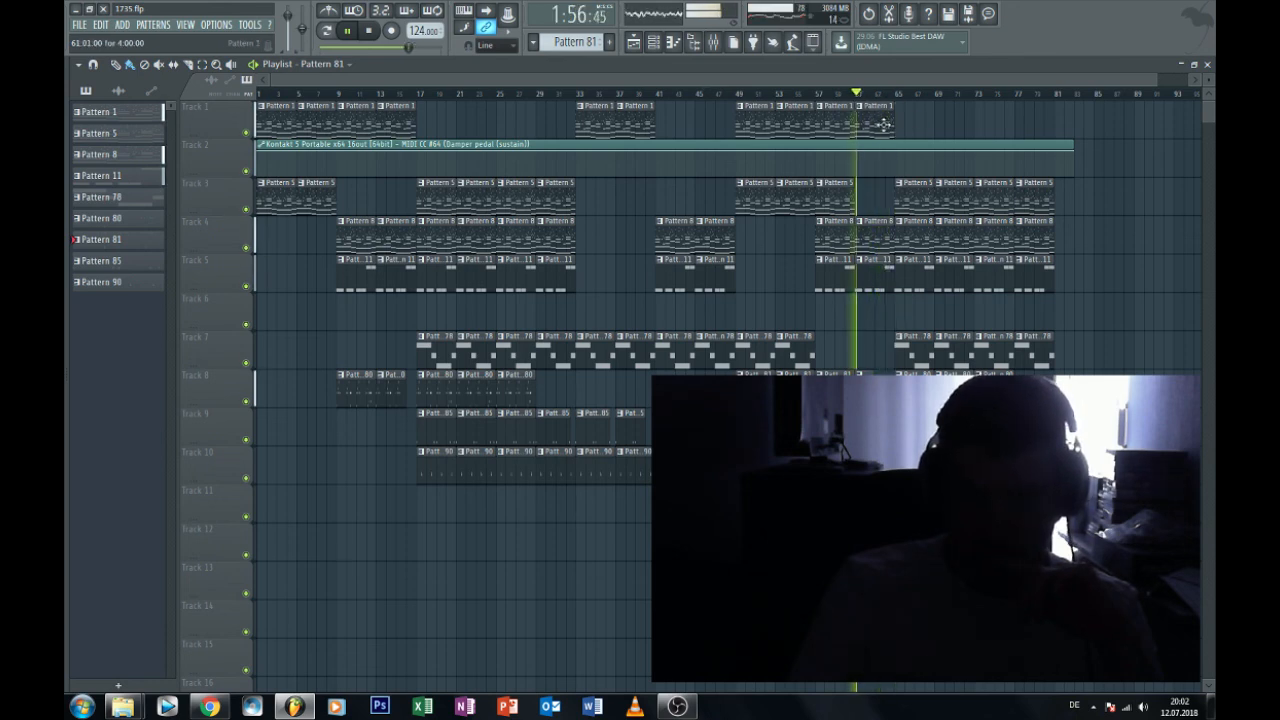
{"action": "left_click", "coordinate": [801, 93]}
{"action": "right_click", "coordinate": [835, 120]}
{"action": "right_click", "coordinate": [875, 120]}
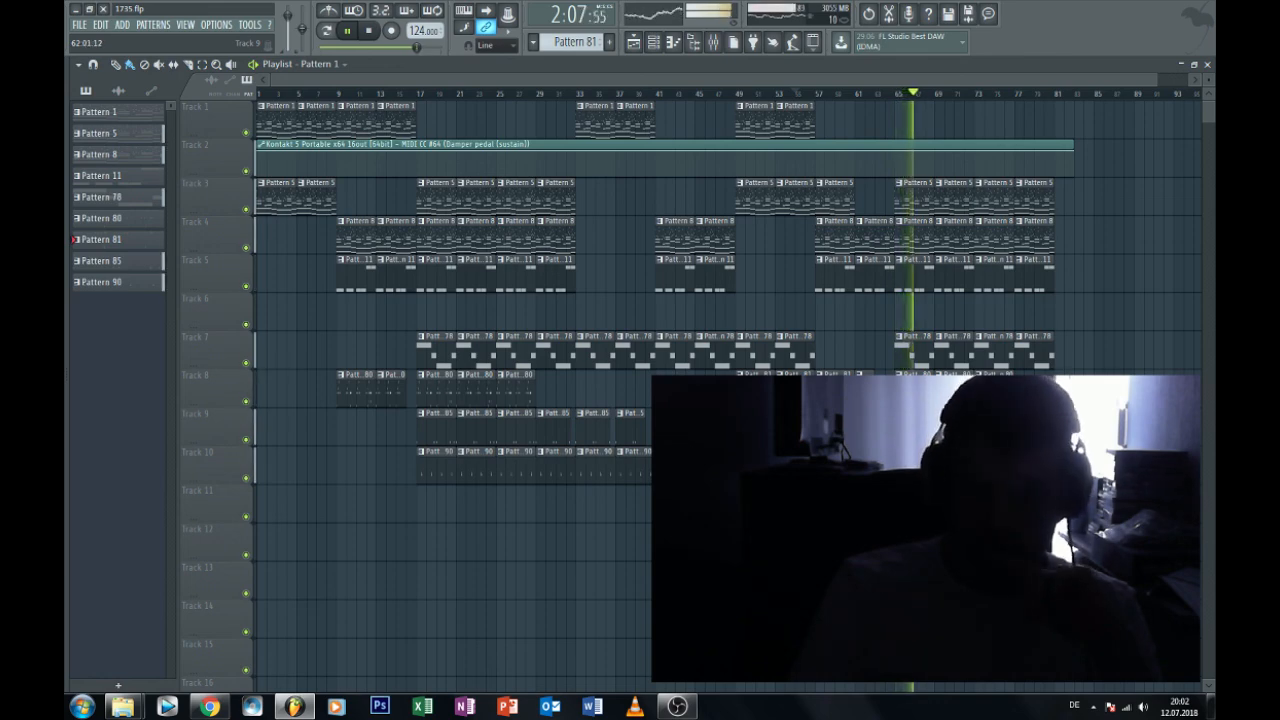
Raise the volume of mixer track 4 slightly and fine-adjust the level of Insert 22 during playback.
{"action": "key", "text": "F9"}
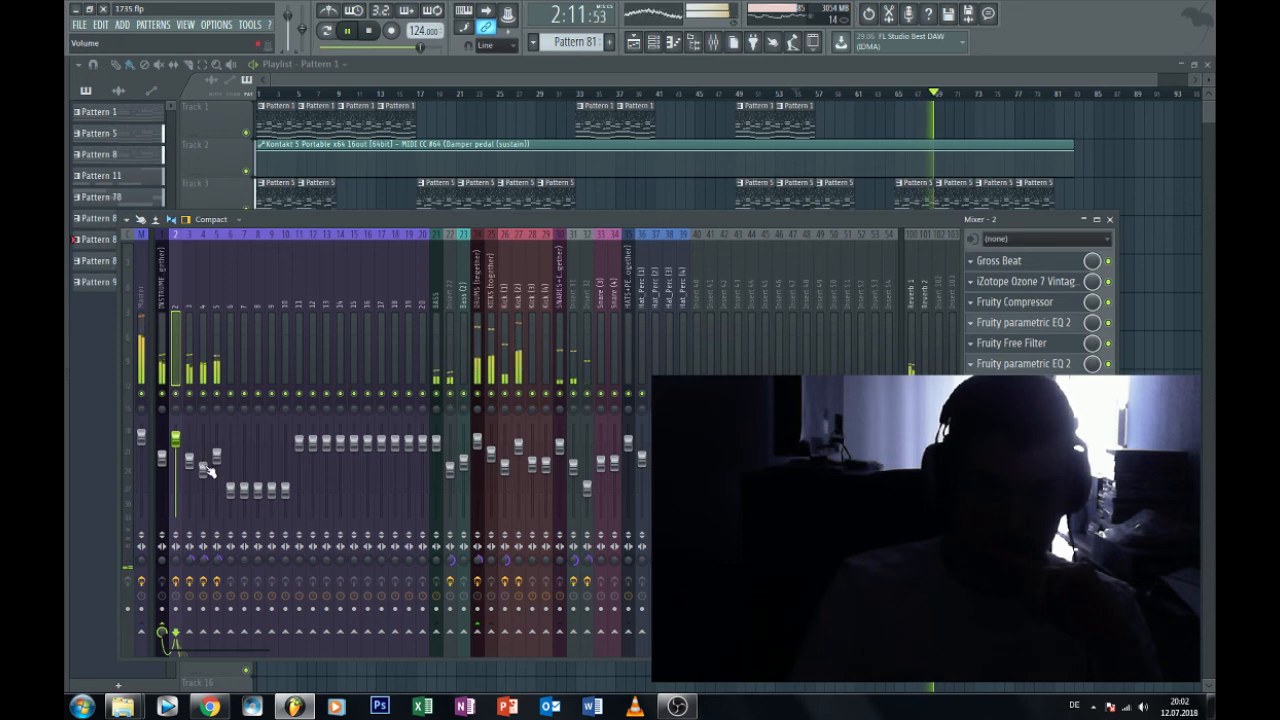
{"action": "left_click_drag", "start_coordinate": [205, 466], "coordinate": [205, 458]}
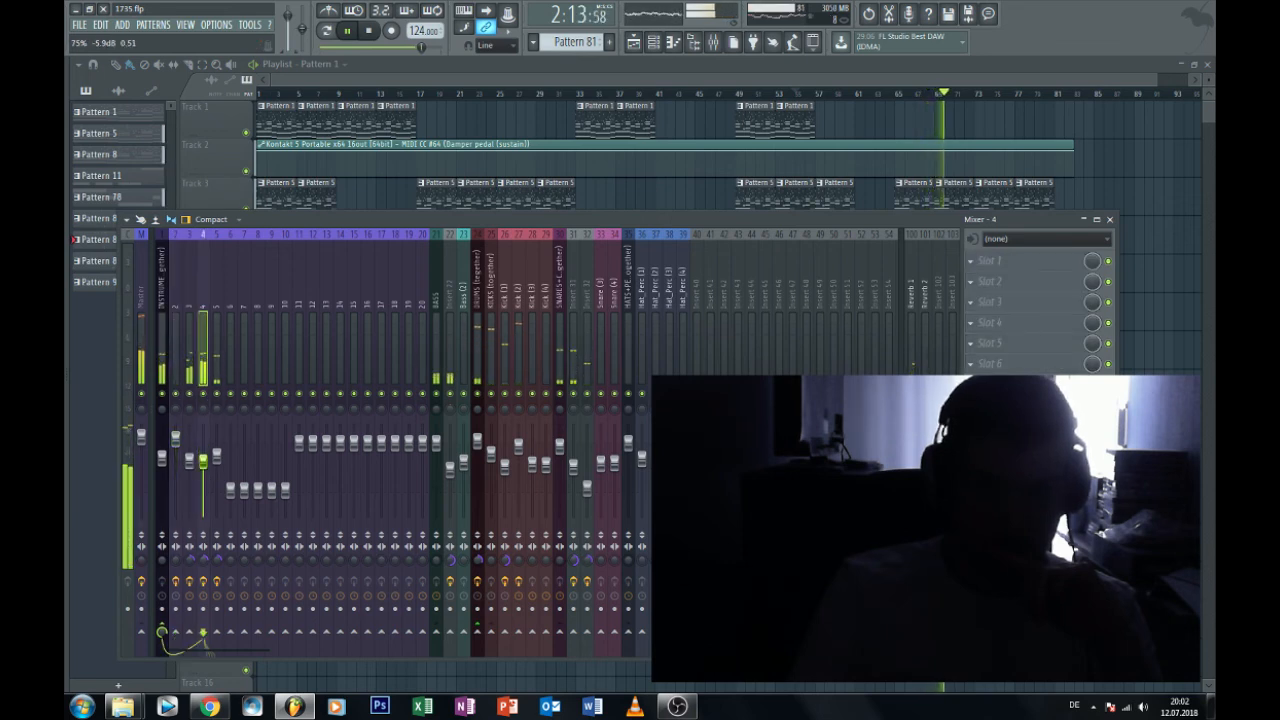
{"action": "mouse_move", "coordinate": [450, 467]}
{"action": "left_mouse_down"}
{"action": "mouse_move", "coordinate": [450, 455]}
{"action": "mouse_move", "coordinate": [450, 467]}
{"action": "left_mouse_up"}
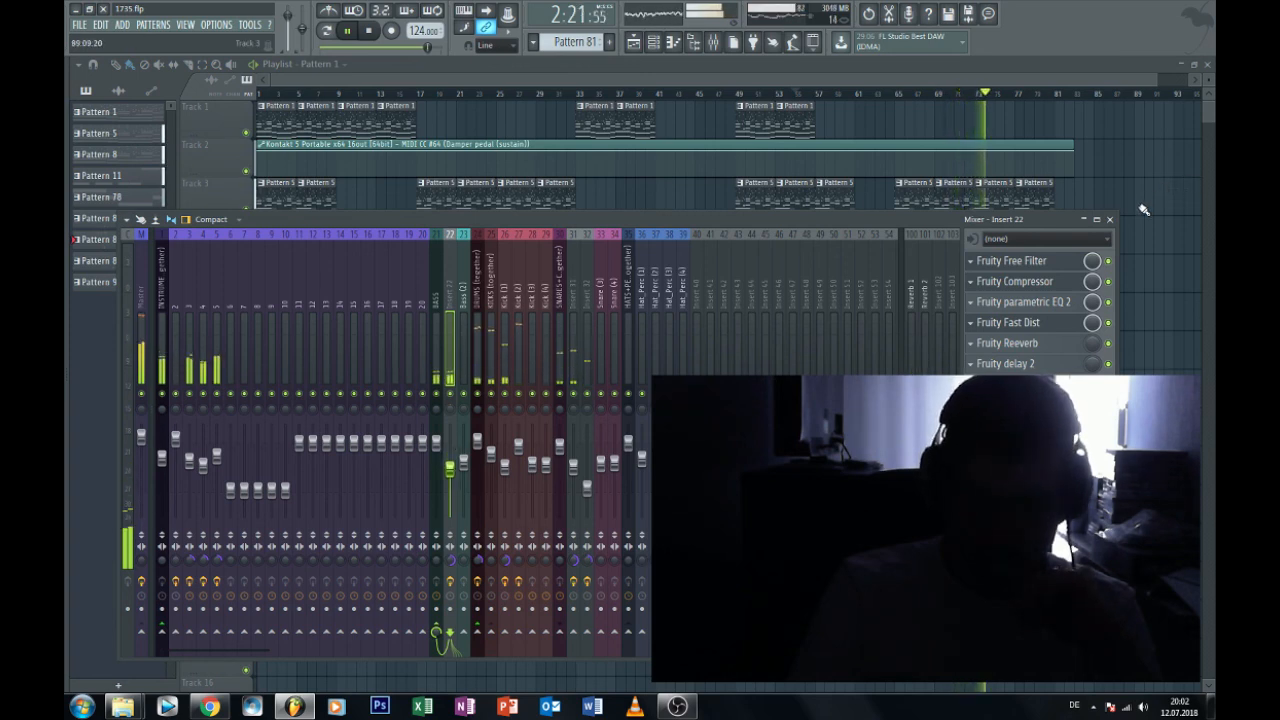
{"action": "key", "text": "F9"}
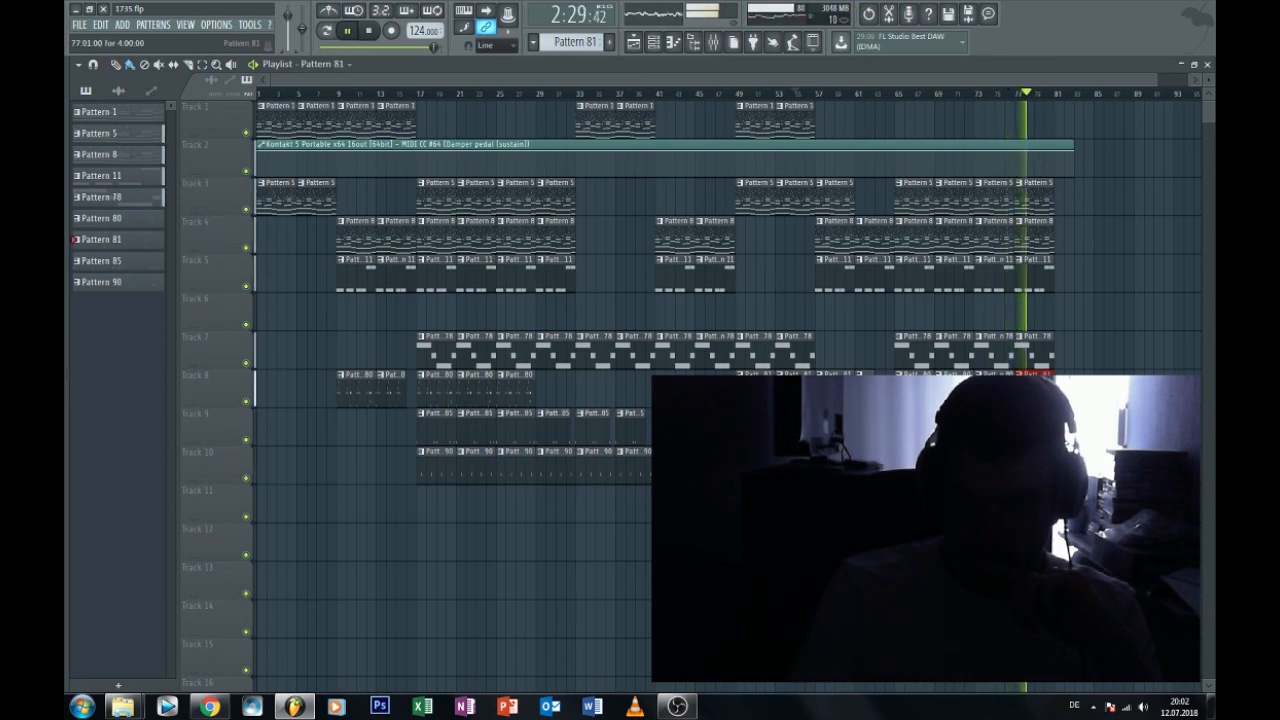
Place a Pattern 81 clip on playlist track 8 at about bar 30, following the last Pattern 80 clip.
{"action": "left_click", "coordinate": [551, 390]}
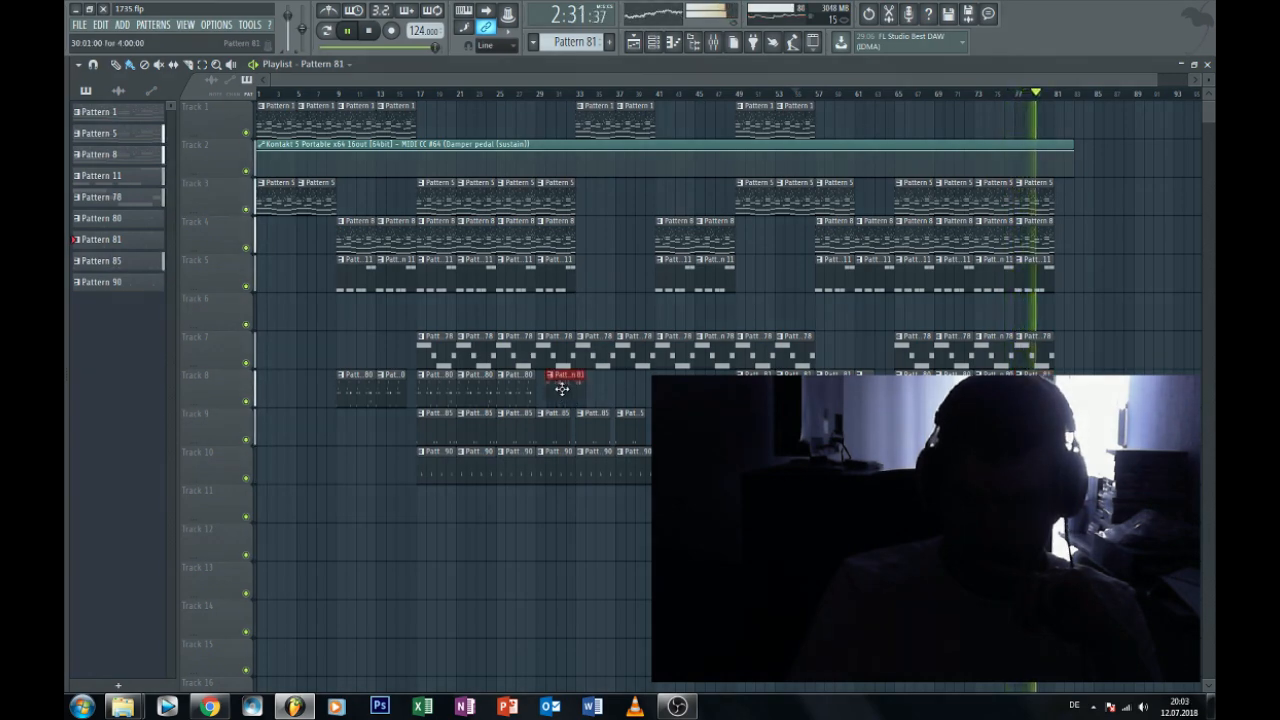